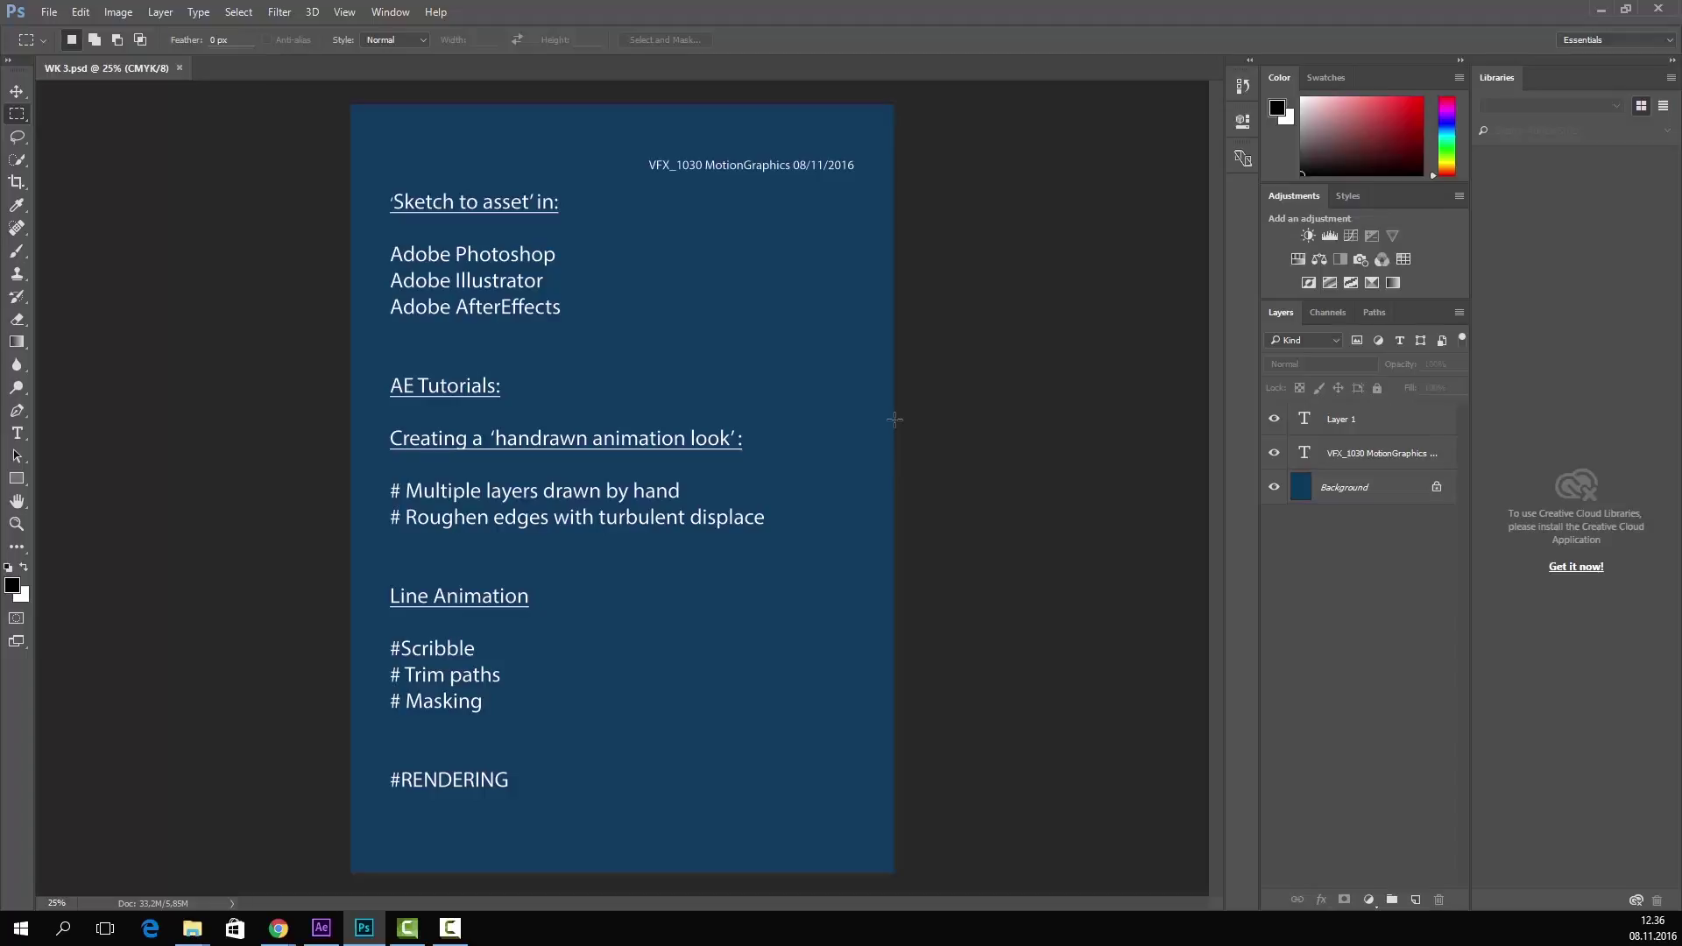
key("alt+Tab")
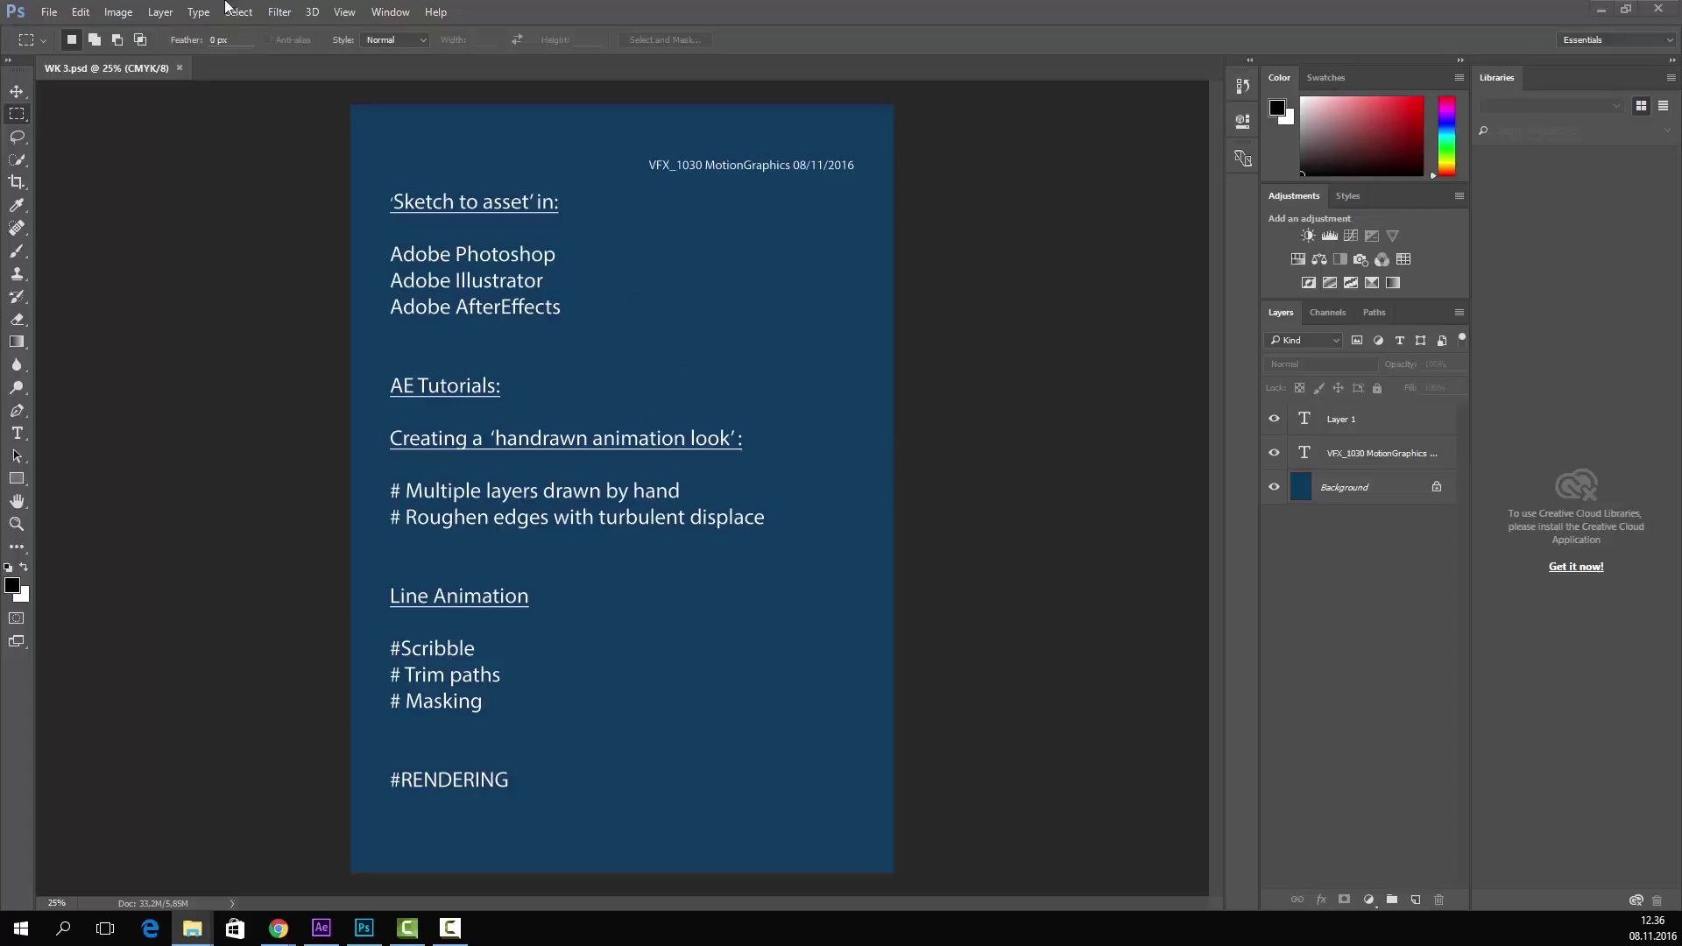
left_click(55, 12)
left_click(70, 37)
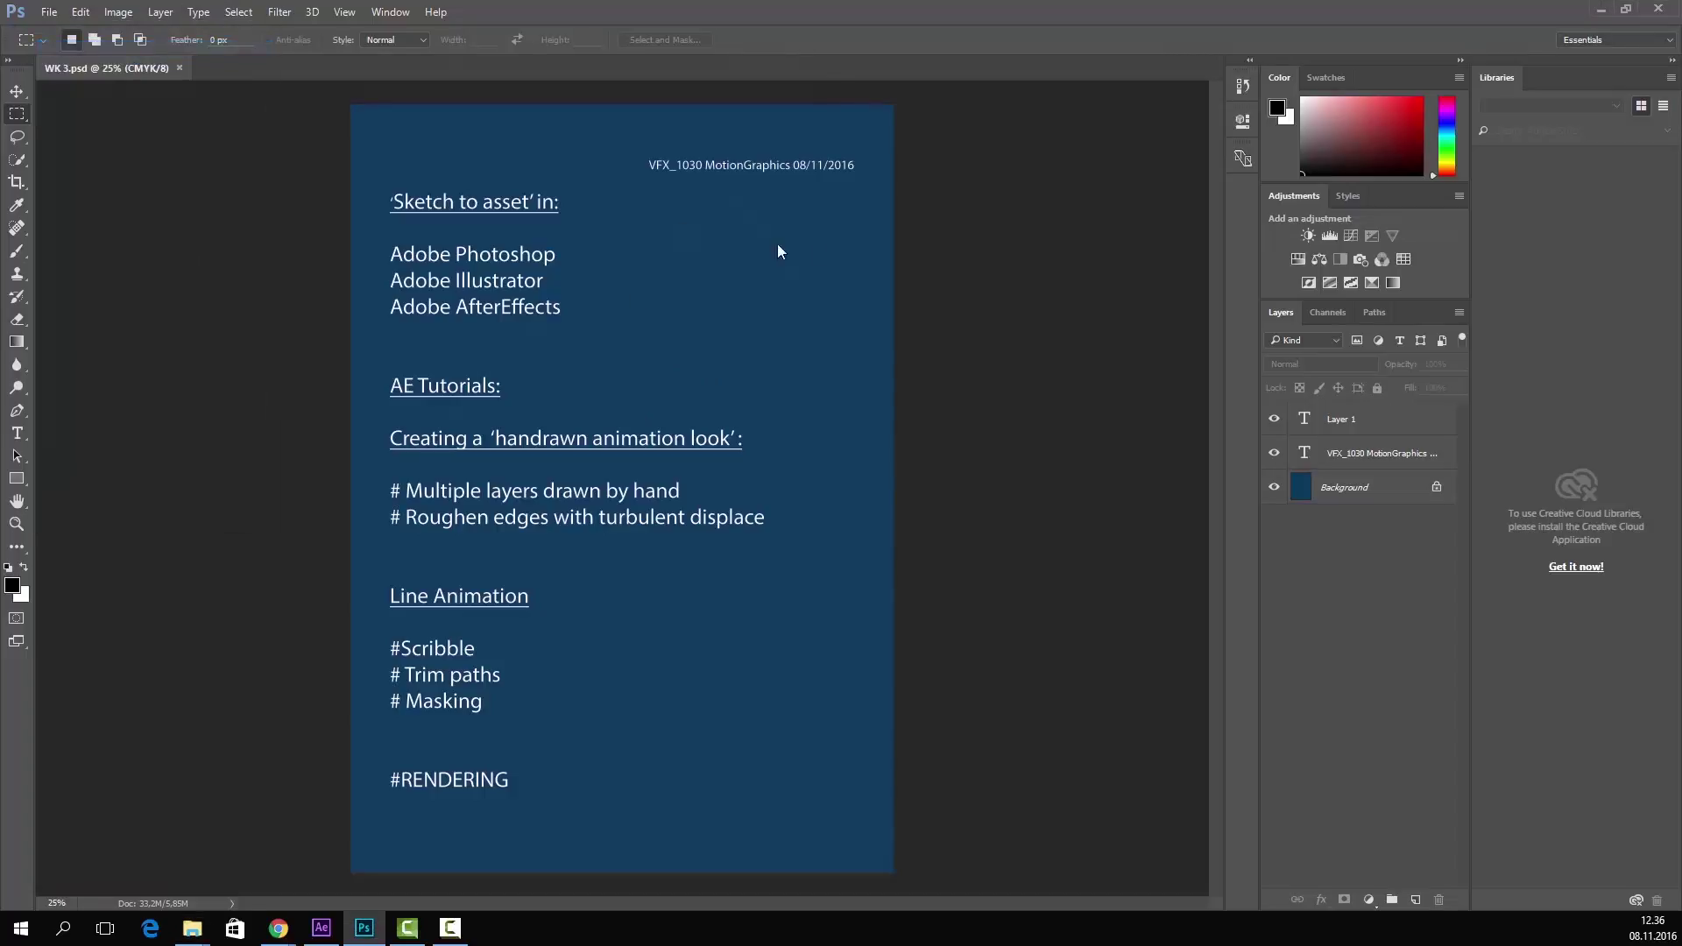
left_click(797, 449)
left_click(49, 12)
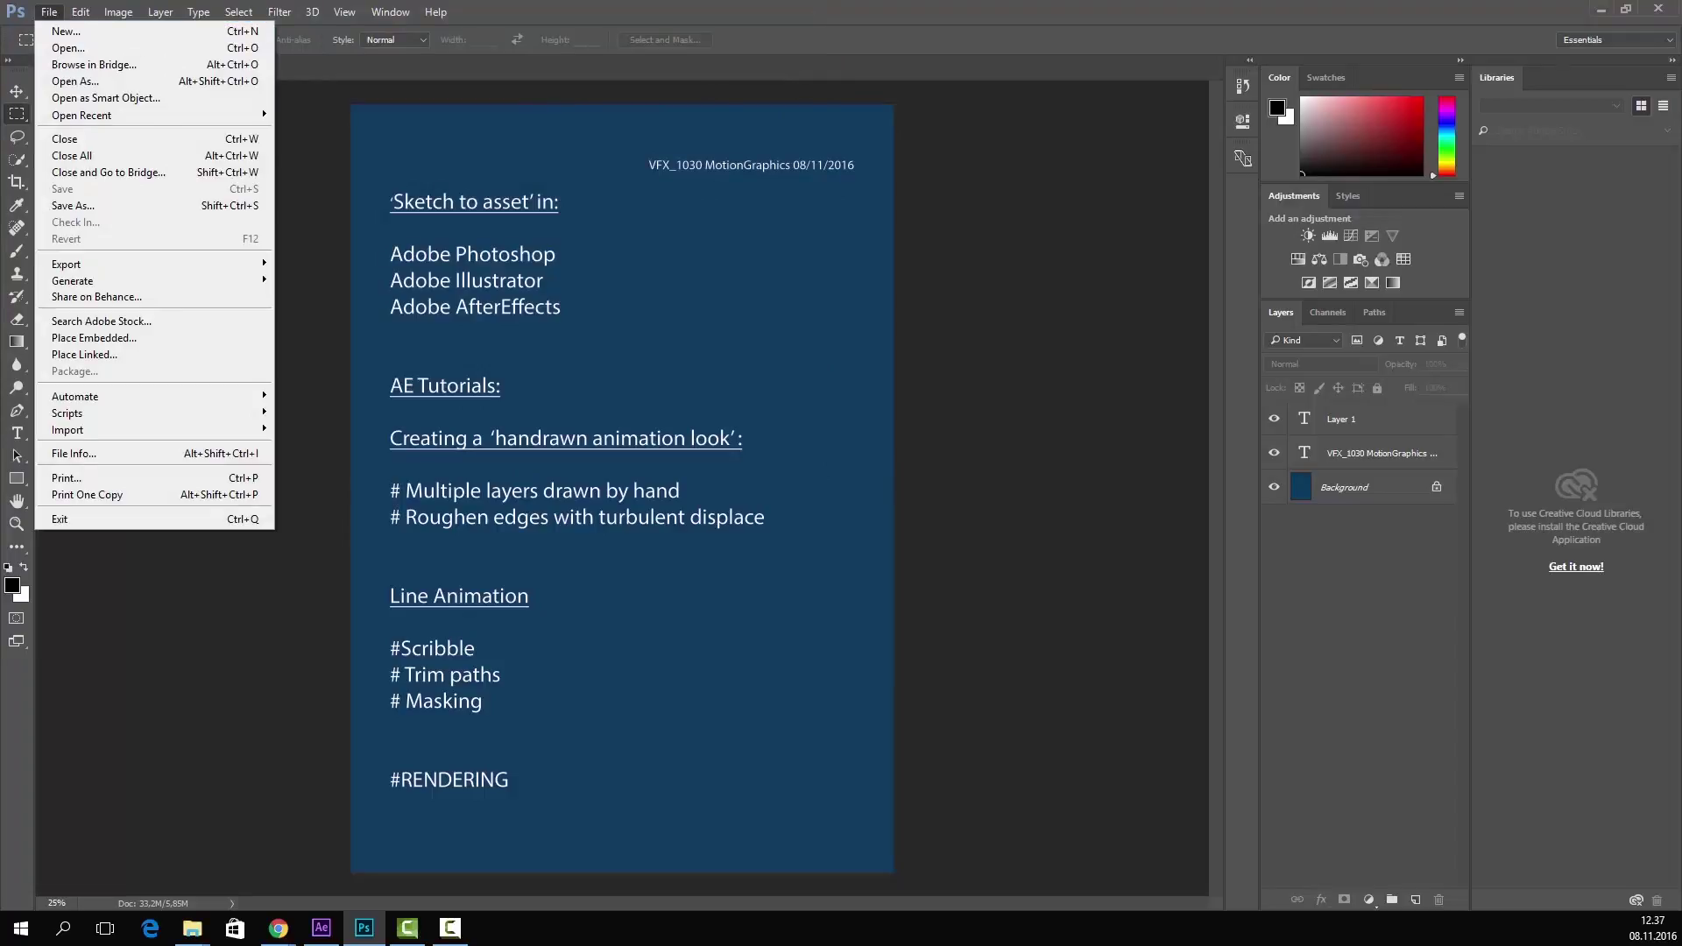
- Switch to After Effects and examine the preset and frame rate options in the composition settings
left_click(322, 928)
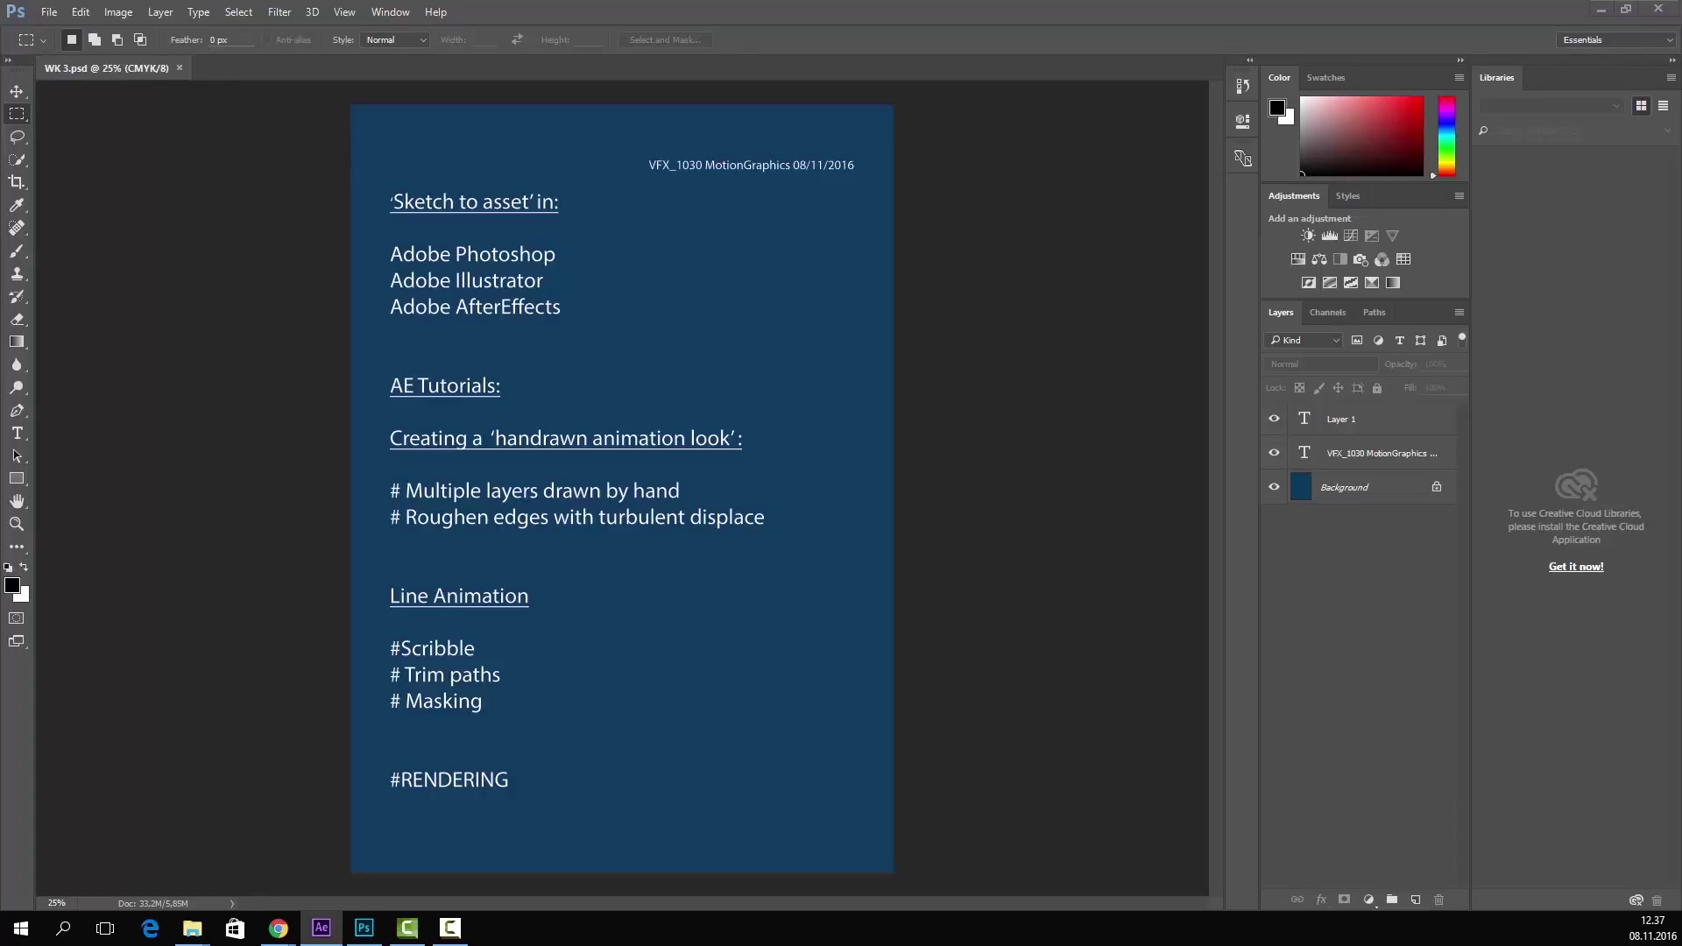
left_click(638, 451)
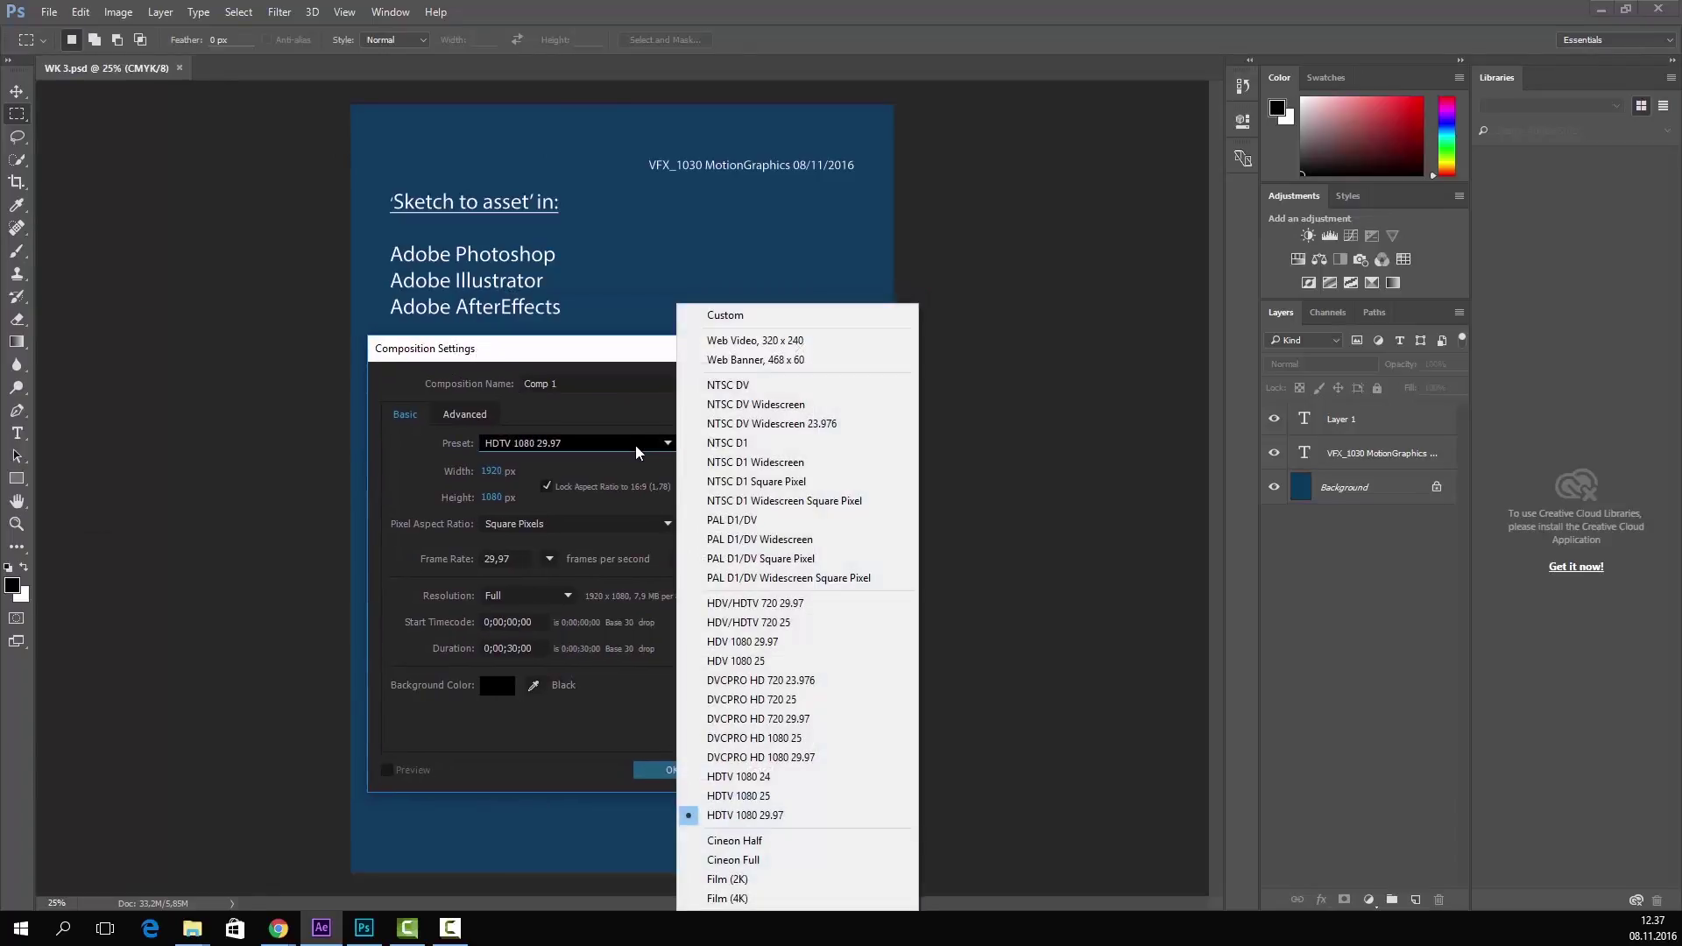
left_click(597, 476)
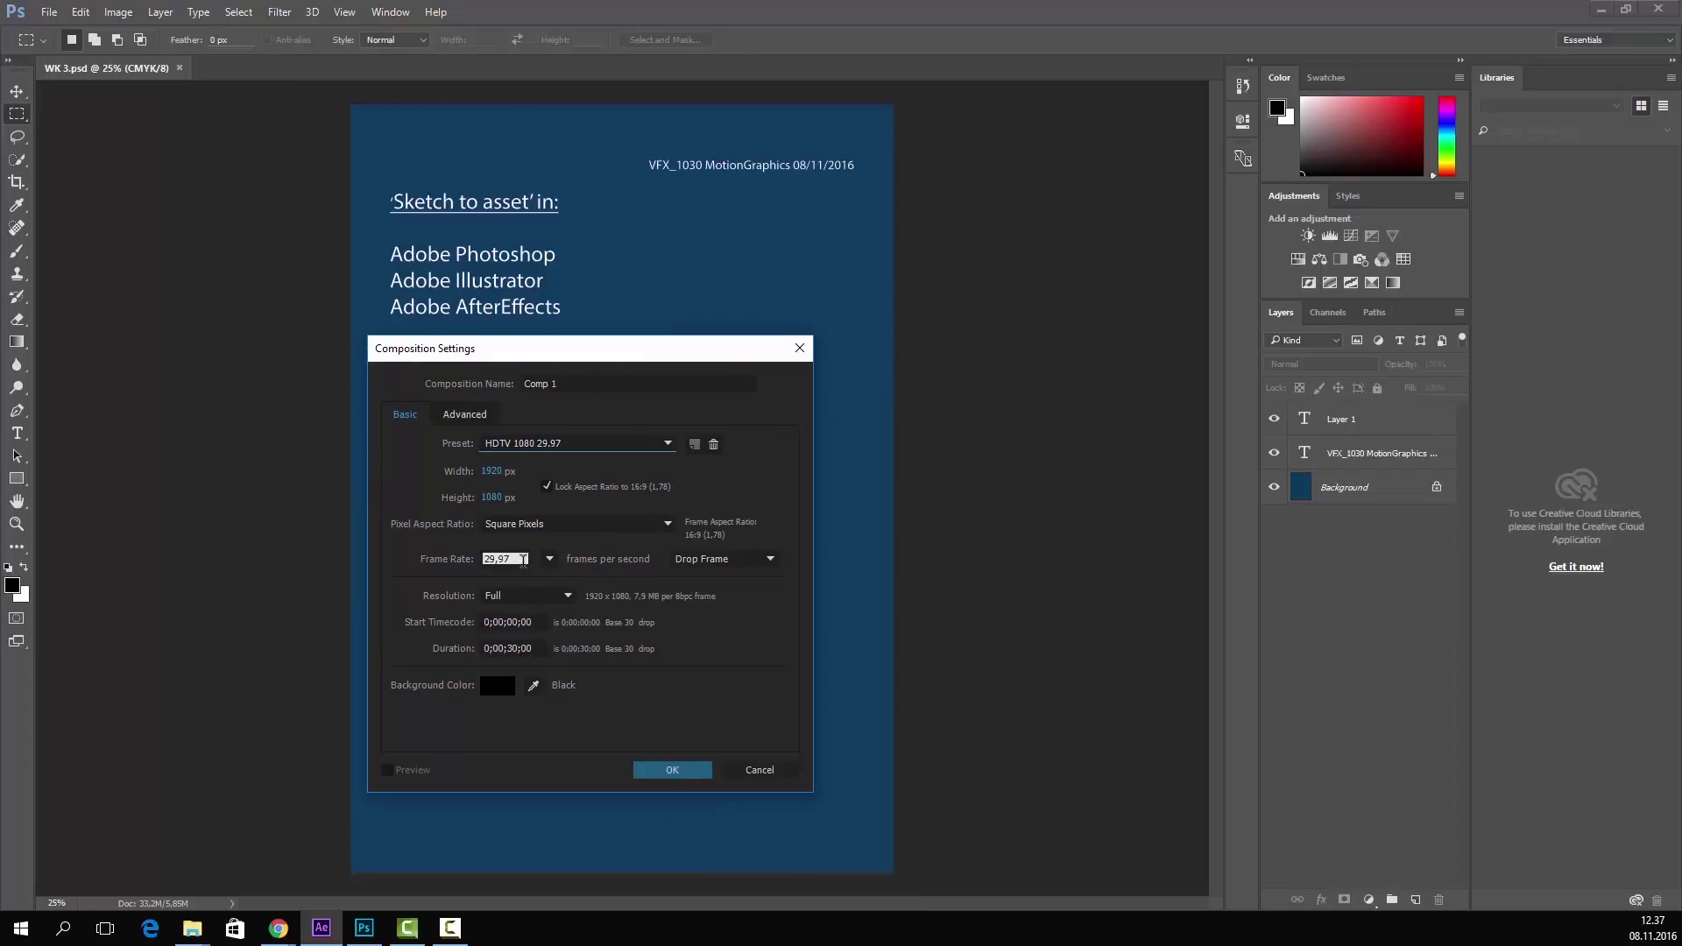
left_click(549, 558)
left_click(597, 676)
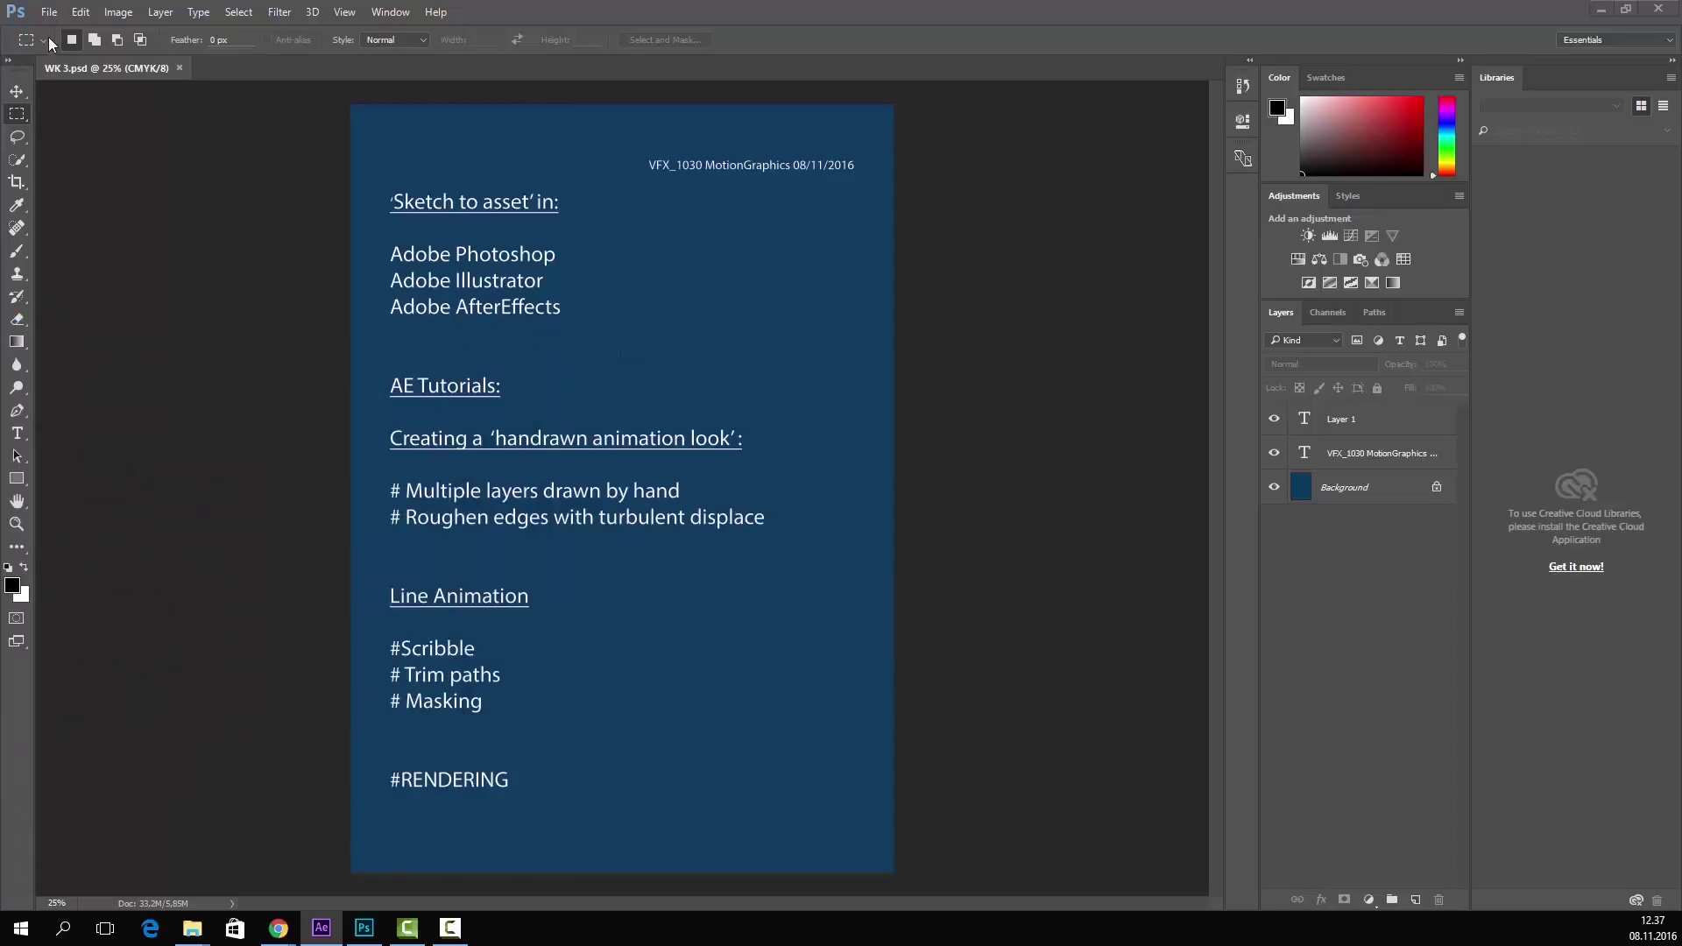
- Return to Photoshop and create a new RGB document 1000 pixels wide and 1000 pixels high with a white background
left_click(49, 12)
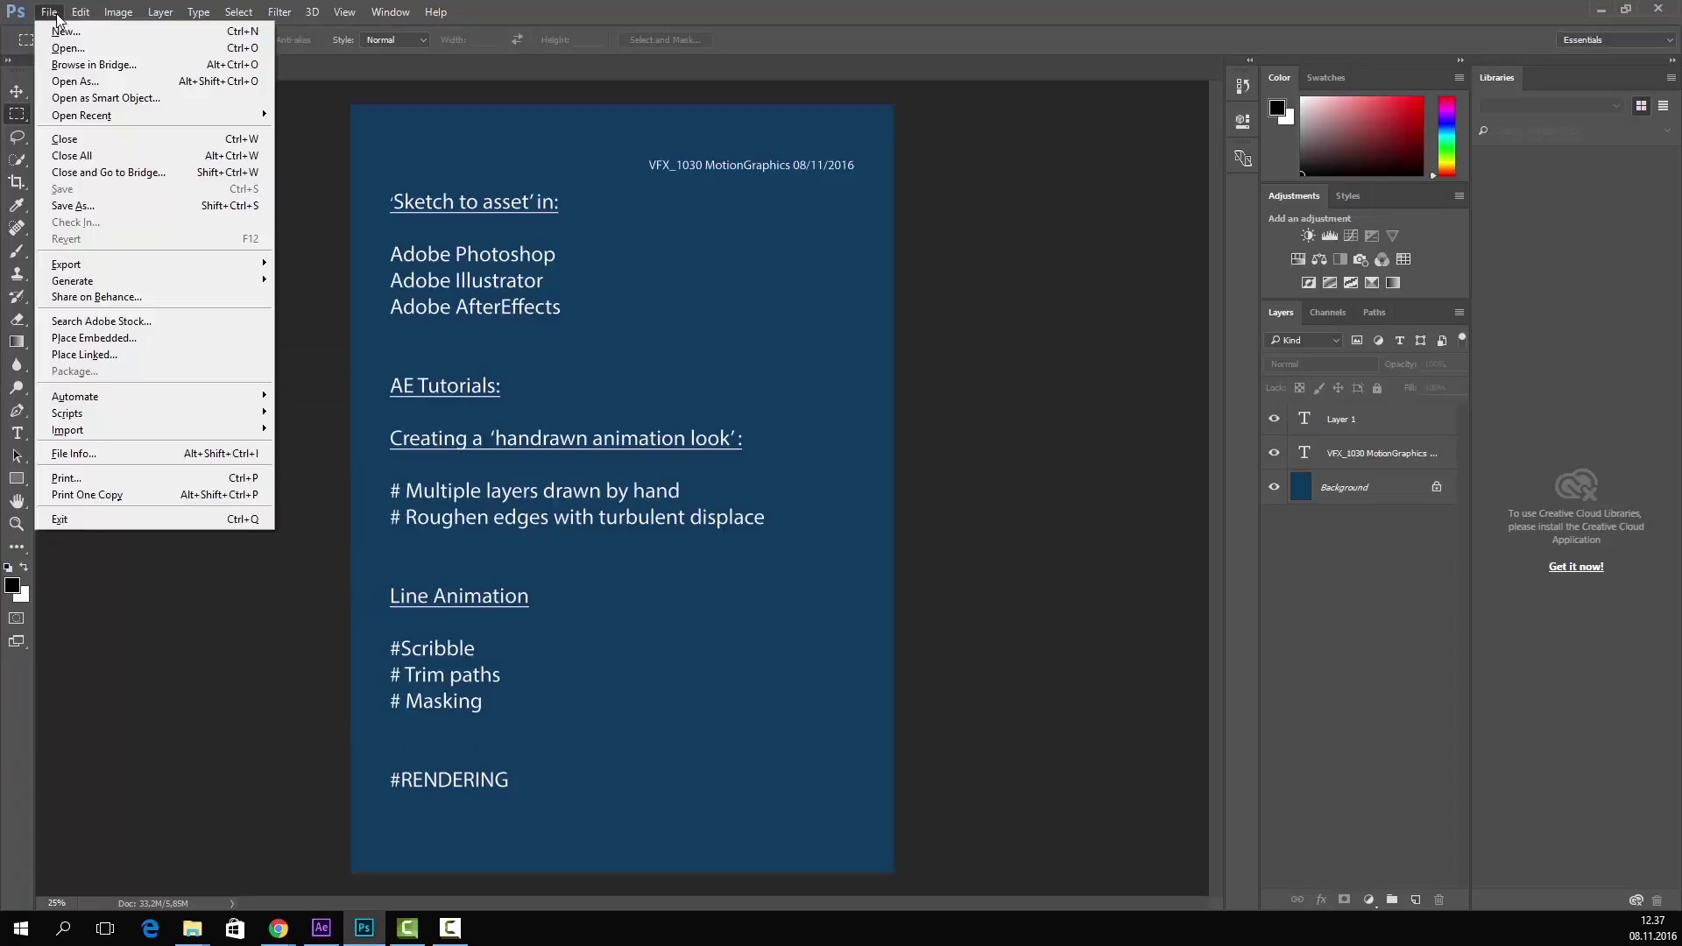
left_click(54, 26)
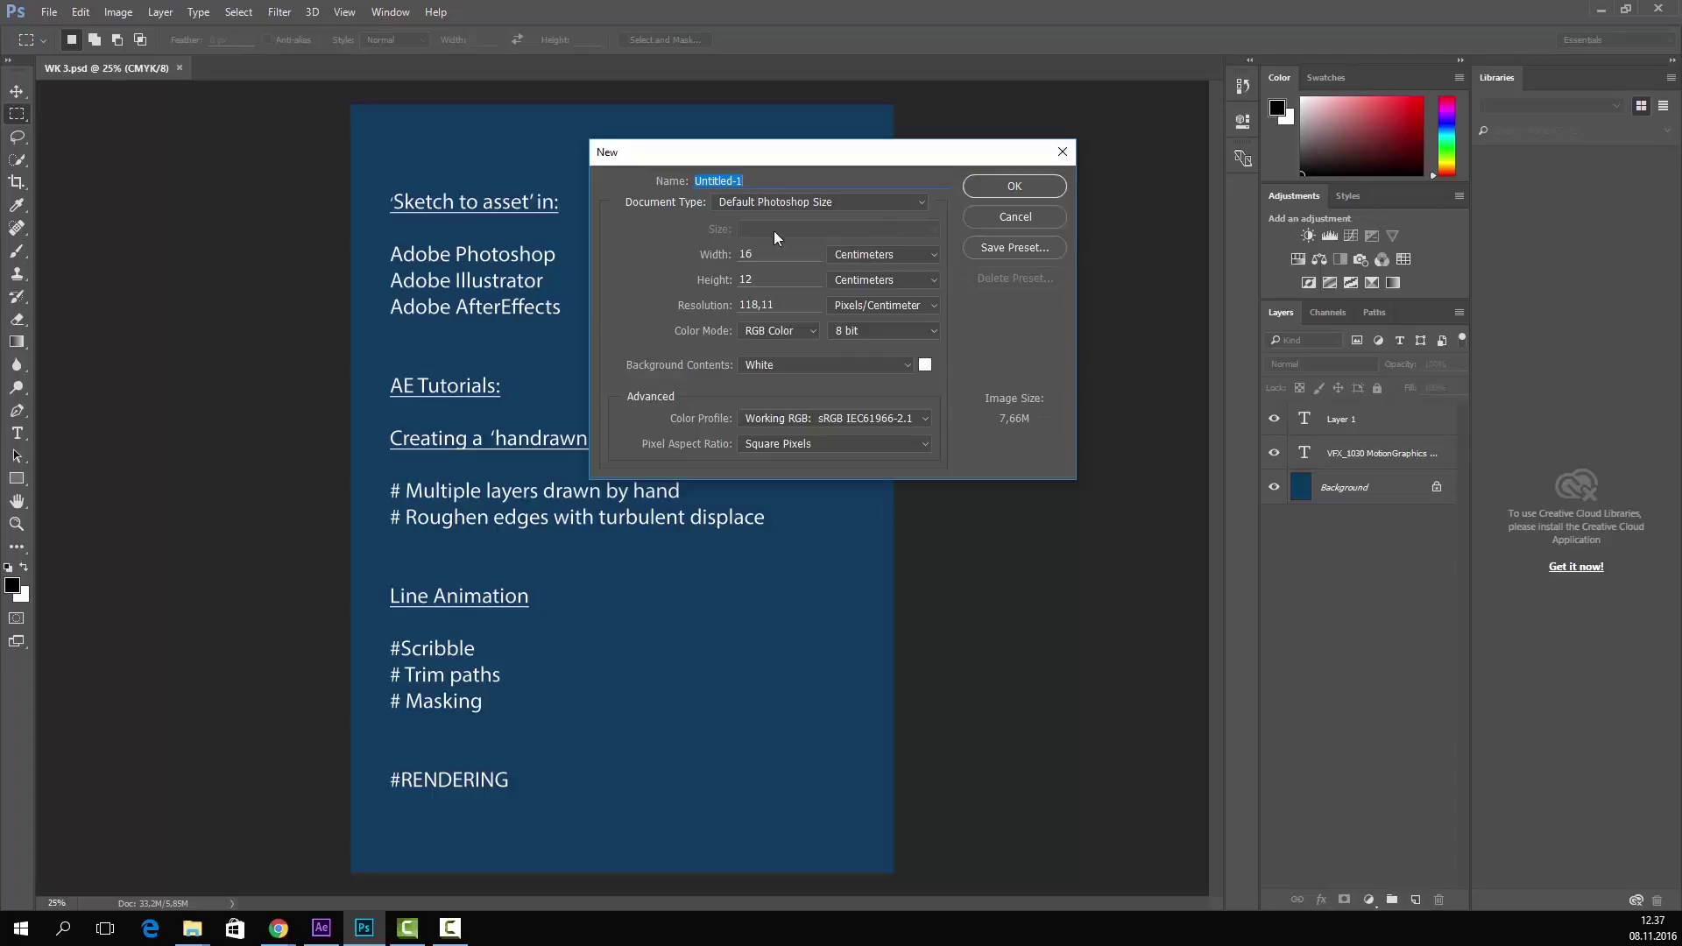
left_click(861, 252)
left_click(874, 268)
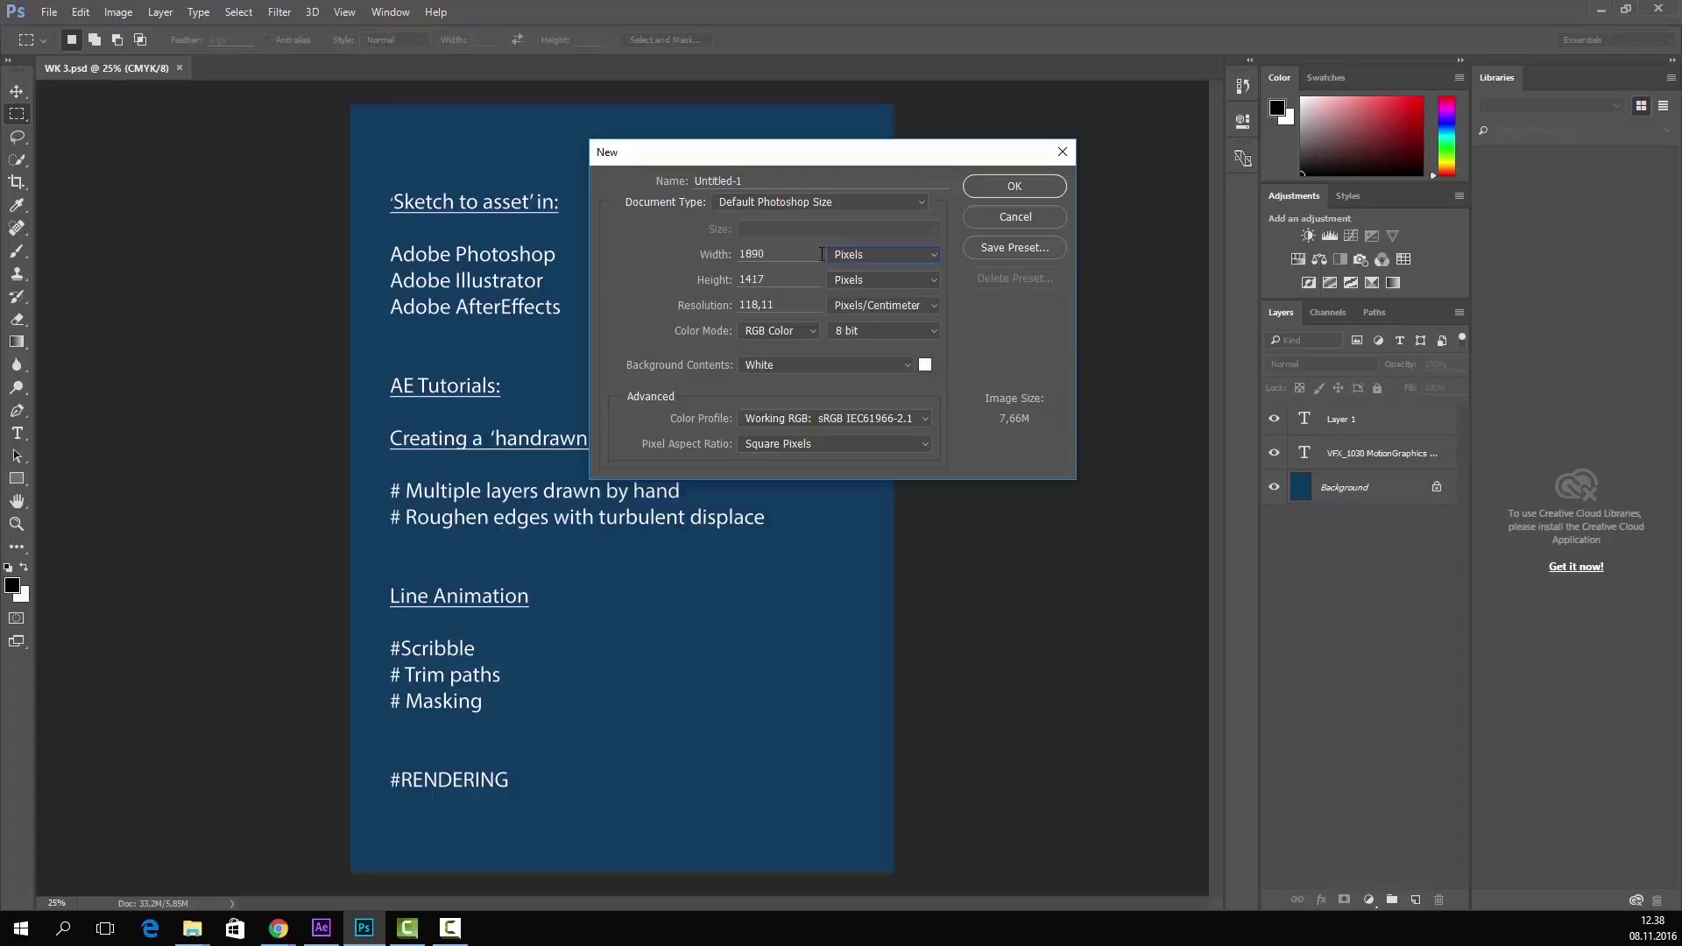
left_click_drag(785, 257, 660, 263)
type("1000")
left_click_drag(775, 278, 689, 275)
type("1000")
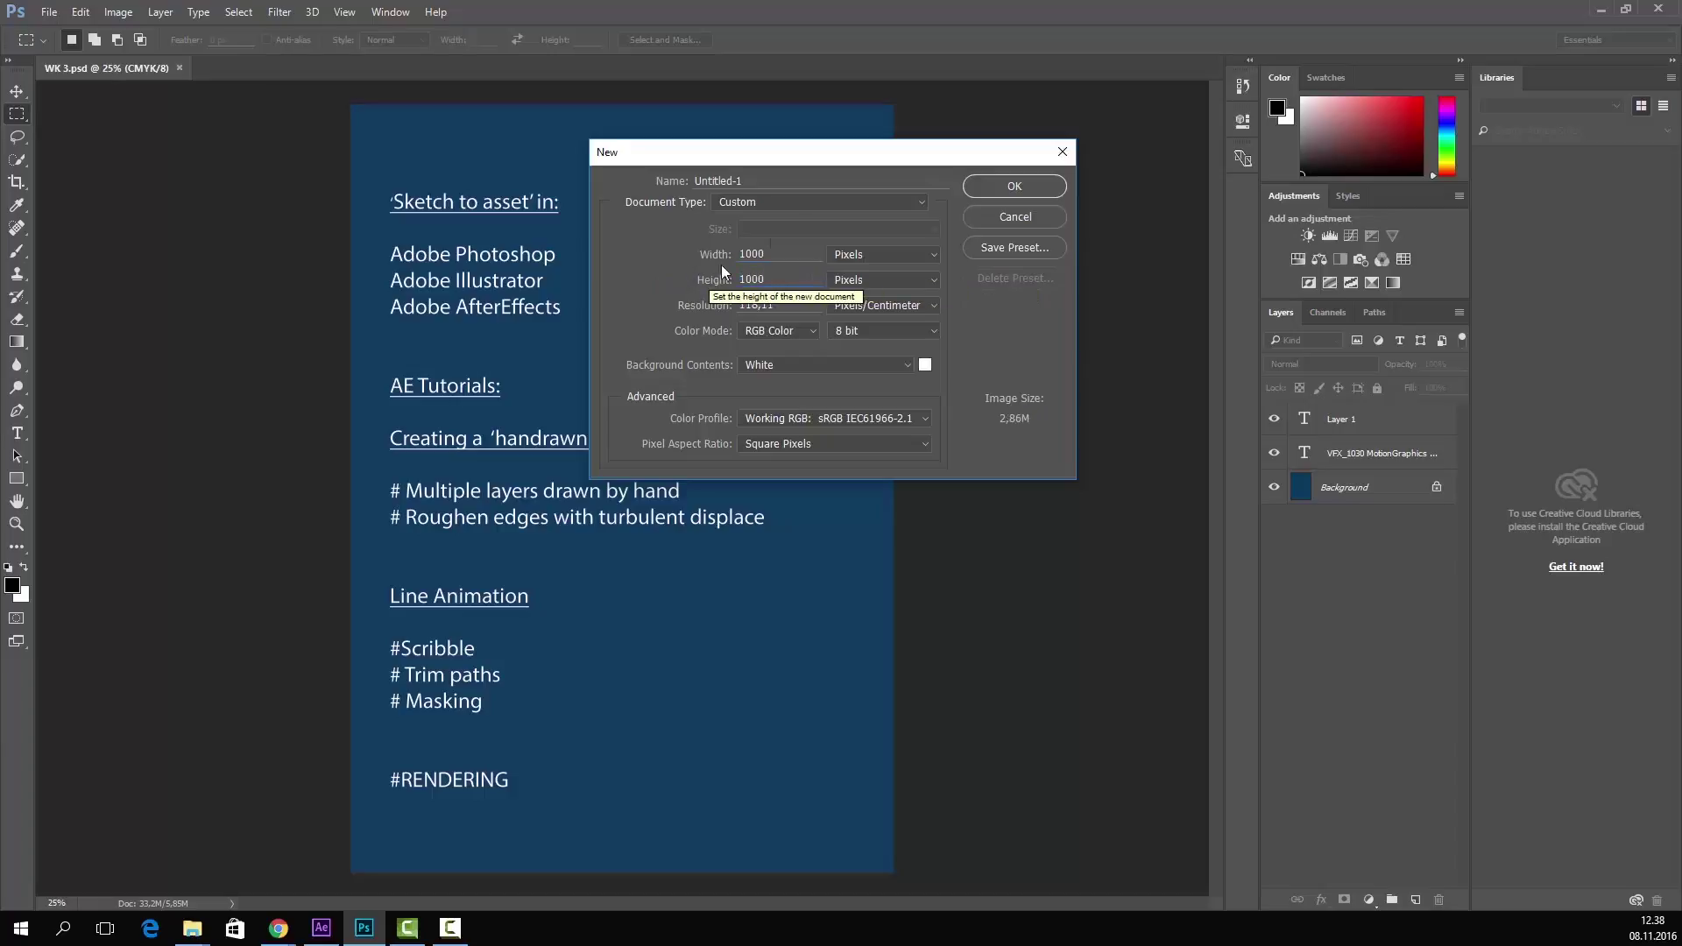
left_click(1023, 186)
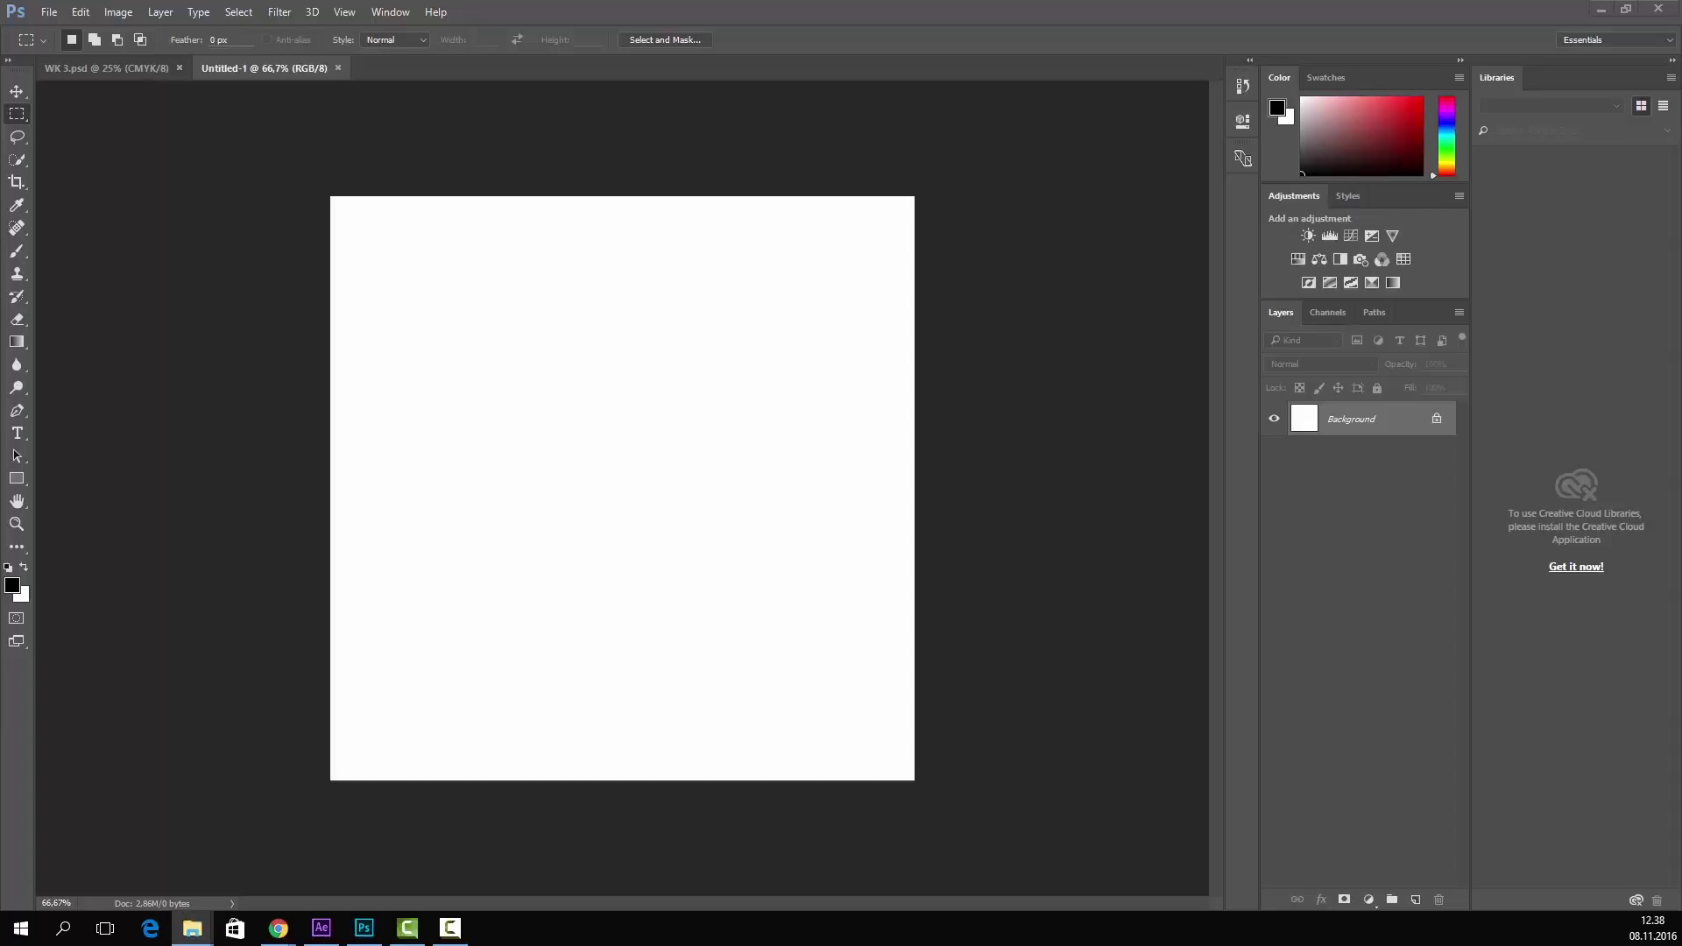
- Place the IMG_9606 pug sketch photo on the canvas rotated 90° counterclockwise, and lower its layer opacity to 40%
left_click_drag(0, 298, 0, 108)
left_click(709, 418)
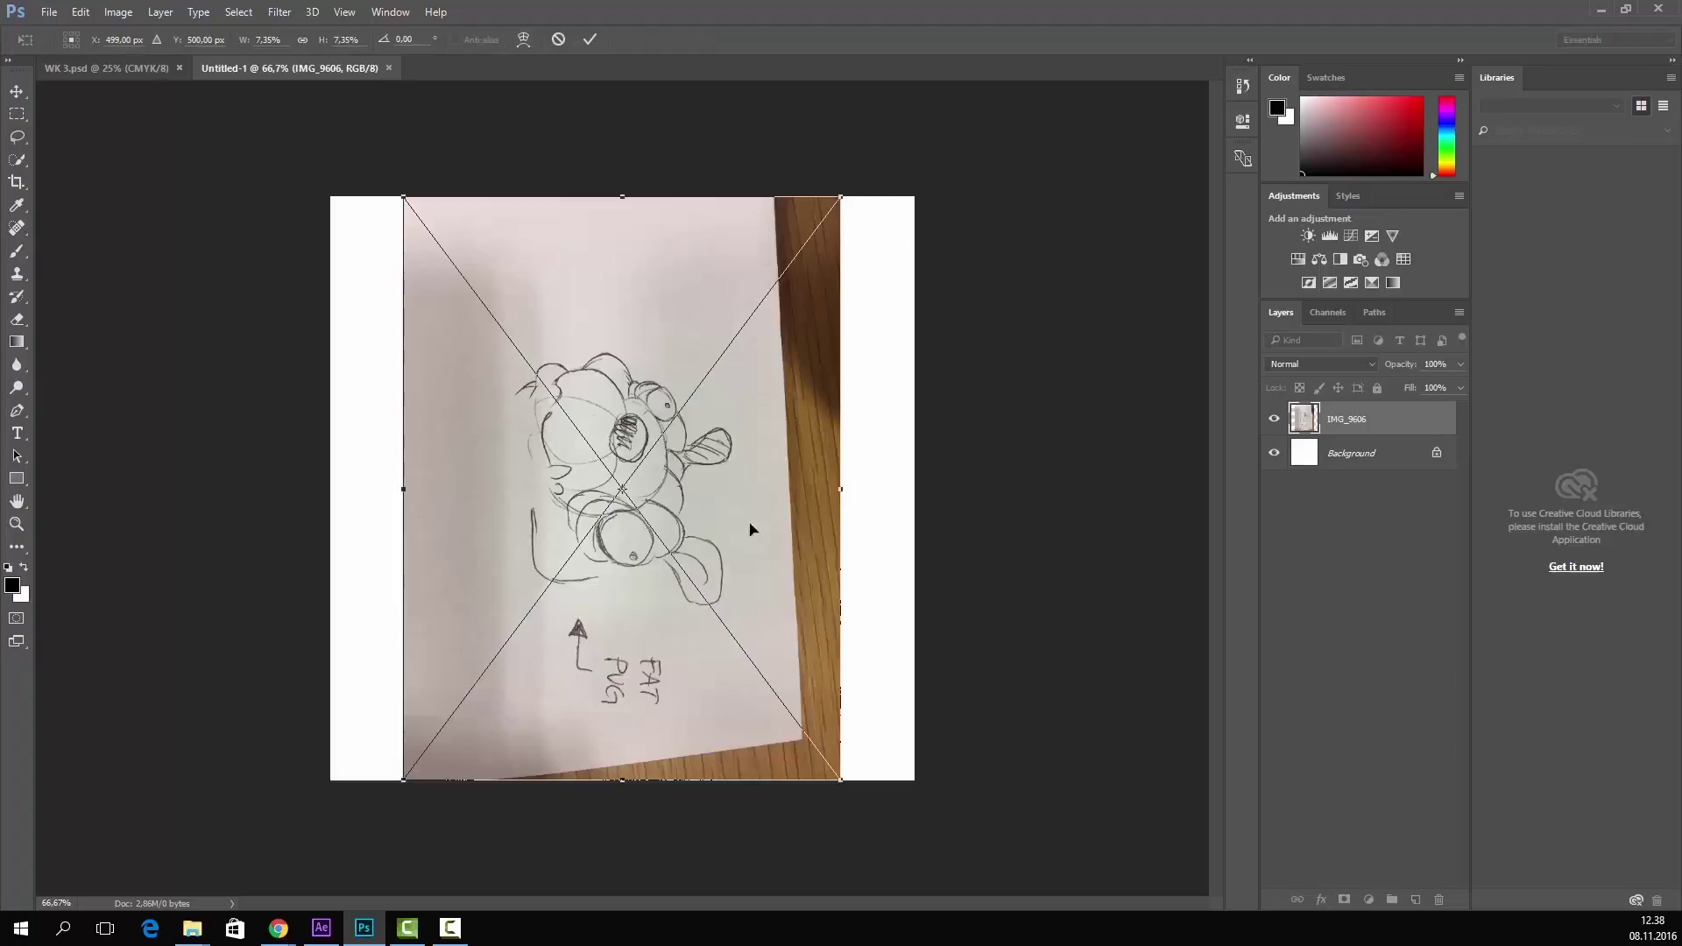
left_click_drag(1034, 635, 999, 186)
key("Return")
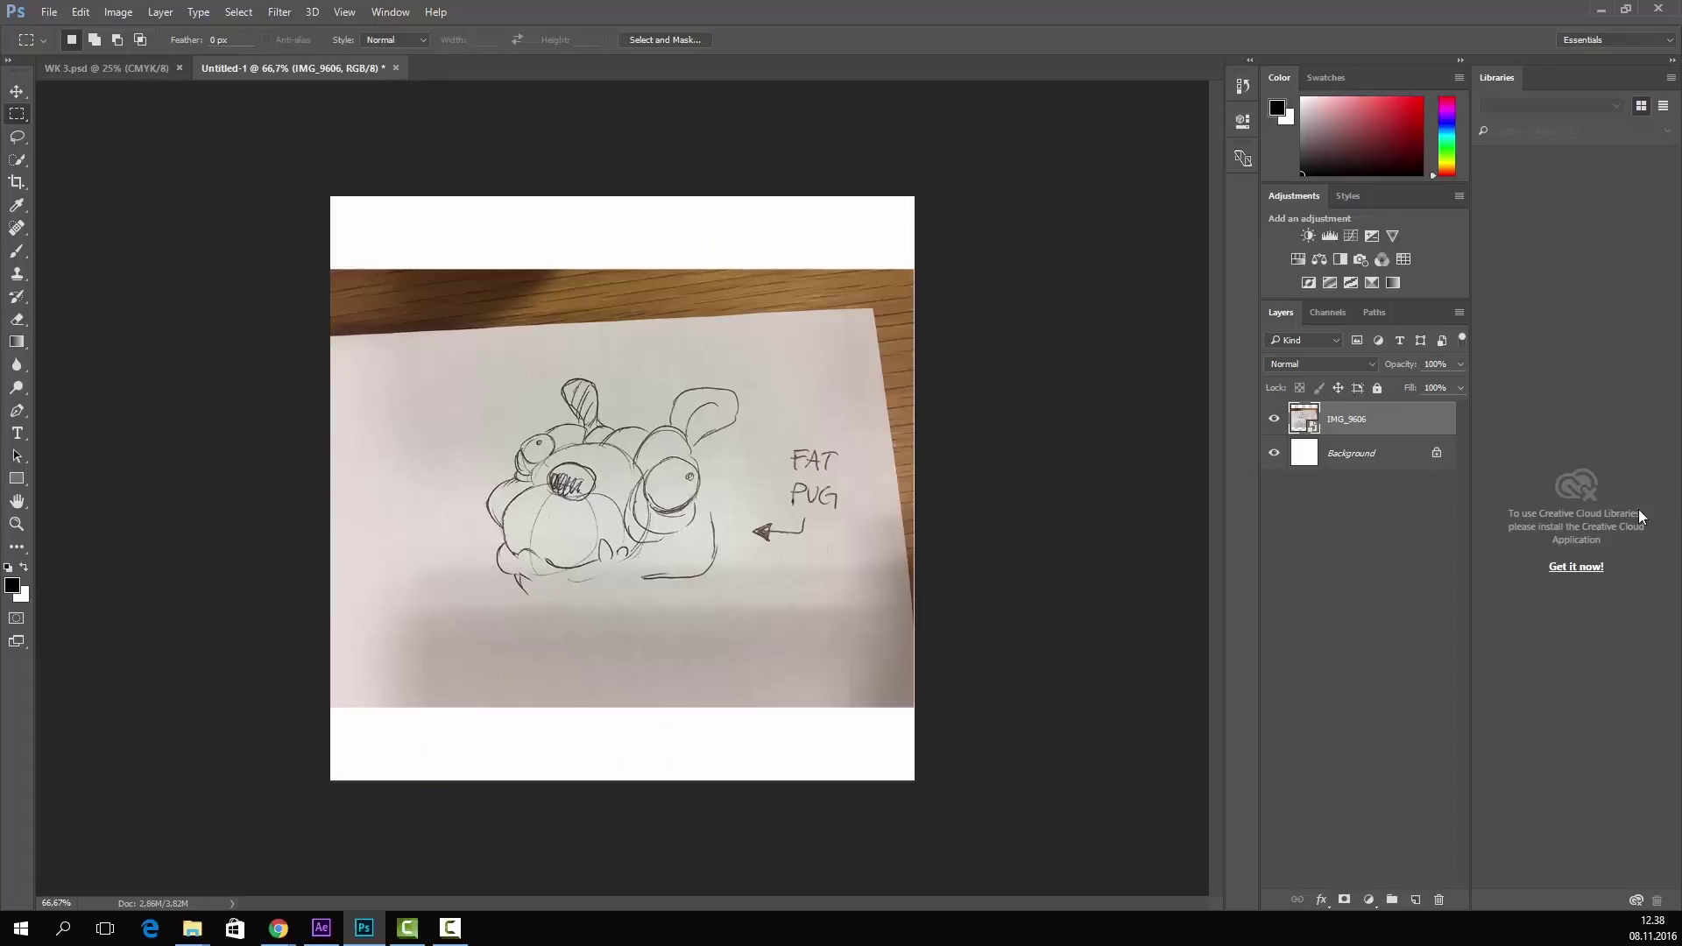
left_click(1461, 364)
left_click_drag(1415, 385, 1409, 415)
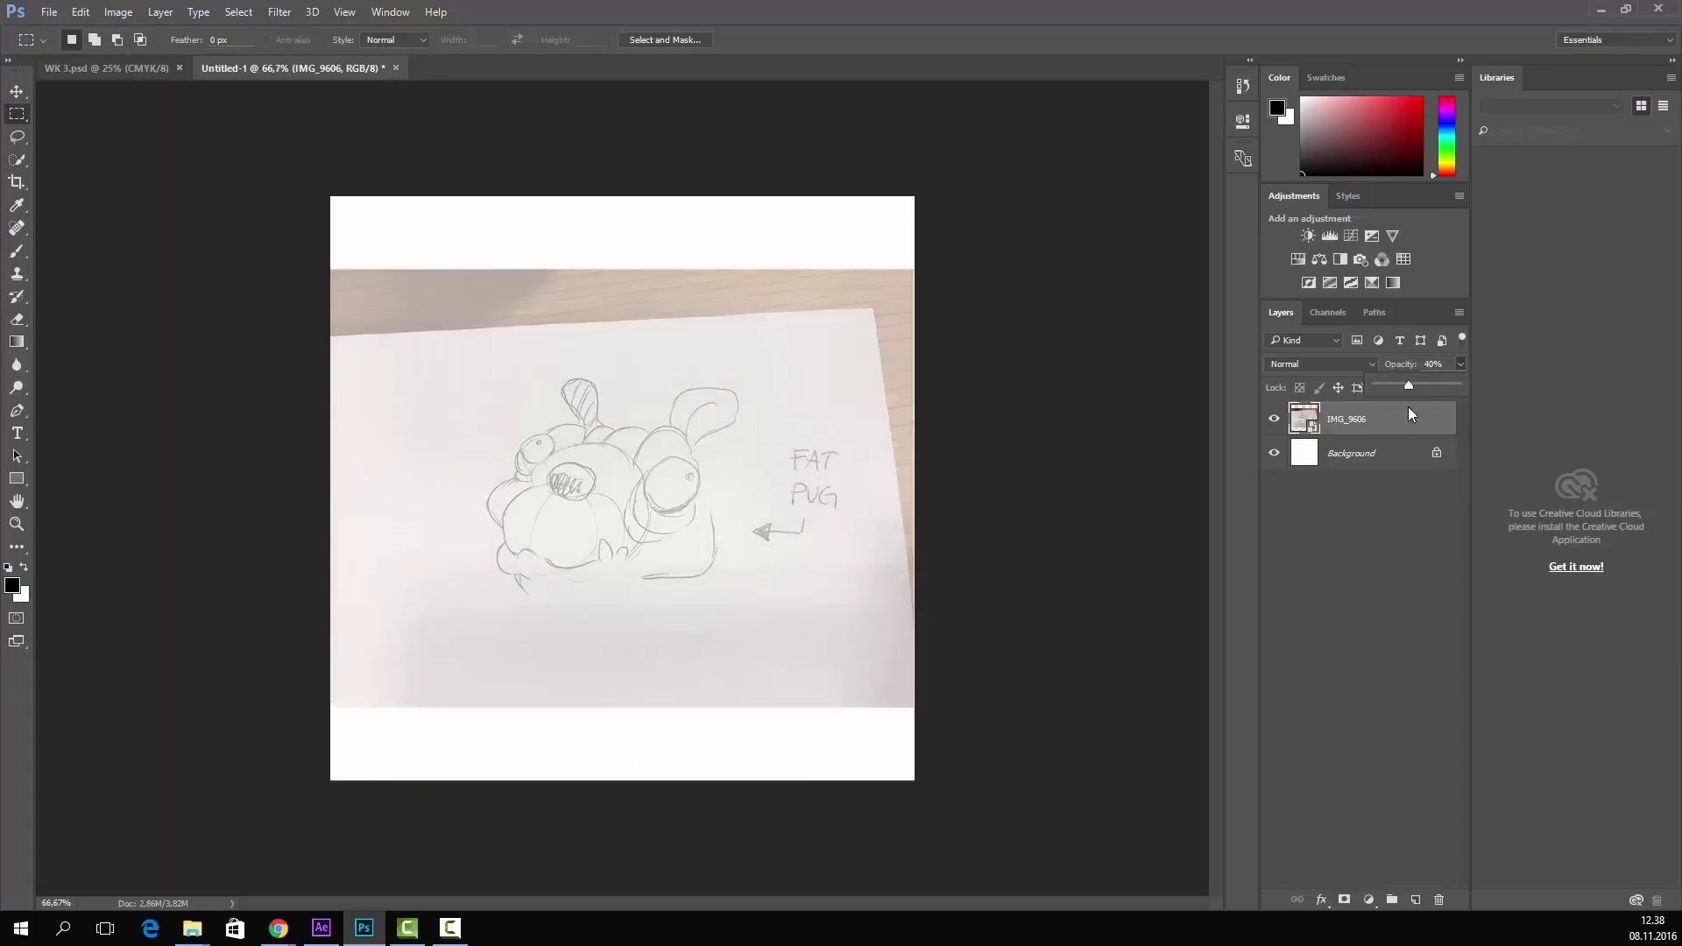
- Try tracing the pug's left cheek with freehand black brush strokes on a new layer, and delete that layer
left_click(1414, 892)
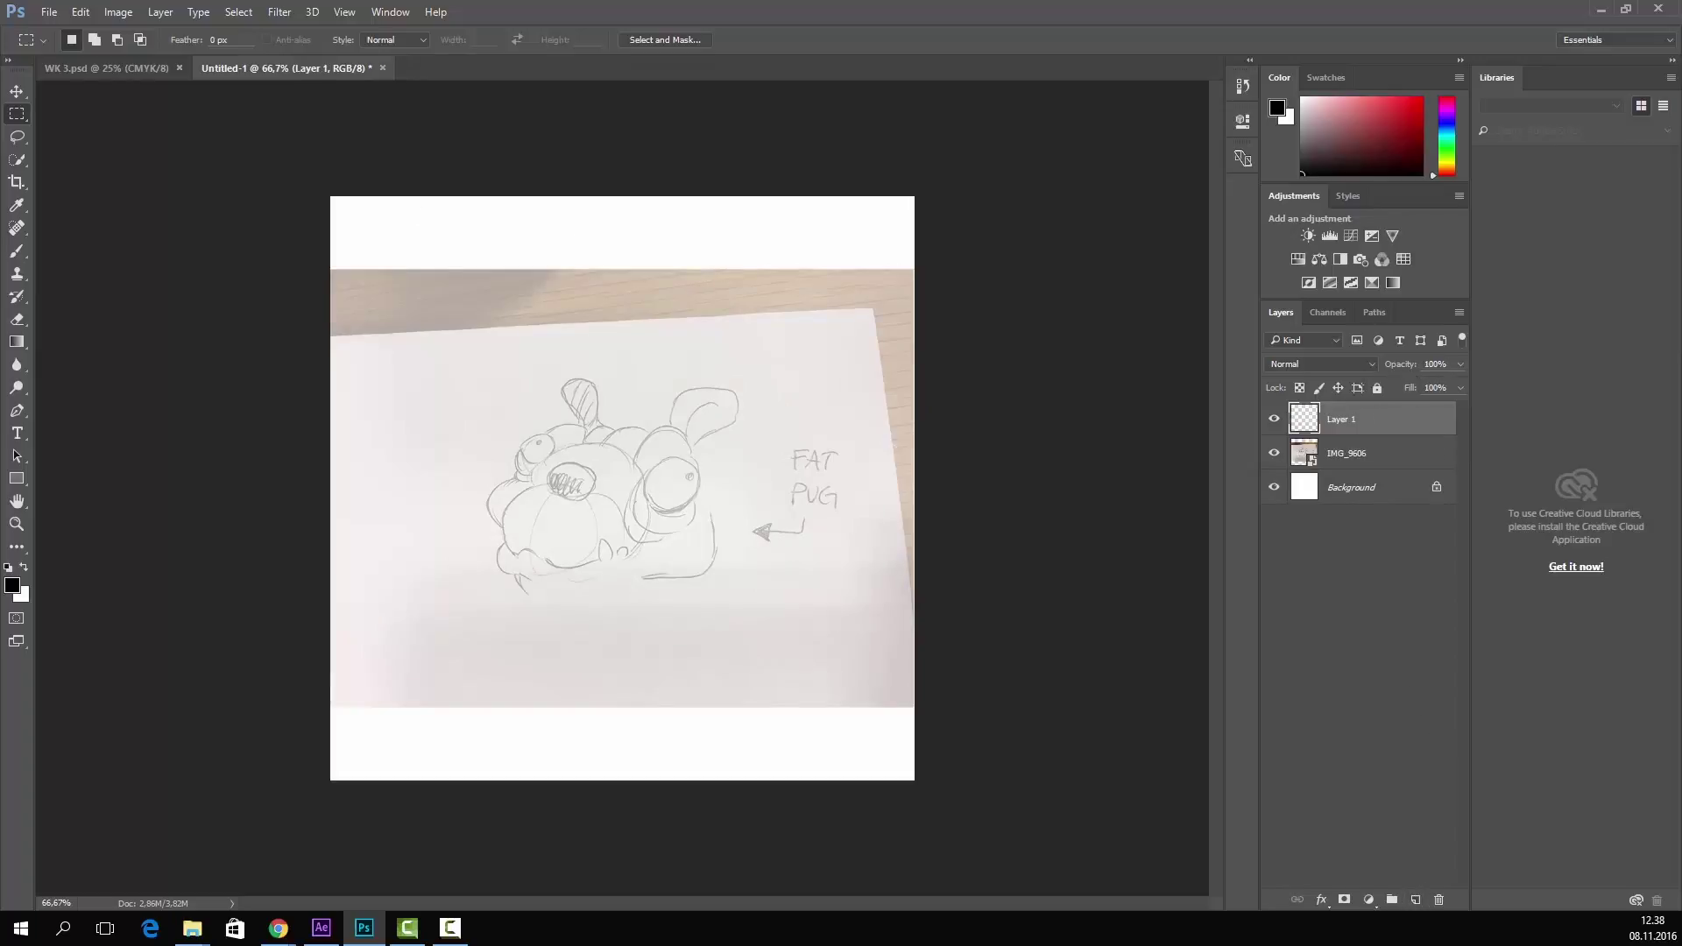
left_click(17, 251)
mouse_move(492, 501)
left_mouse_down()
mouse_move(509, 530)
mouse_move(516, 482)
mouse_move(490, 514)
mouse_move(518, 474)
left_mouse_up()
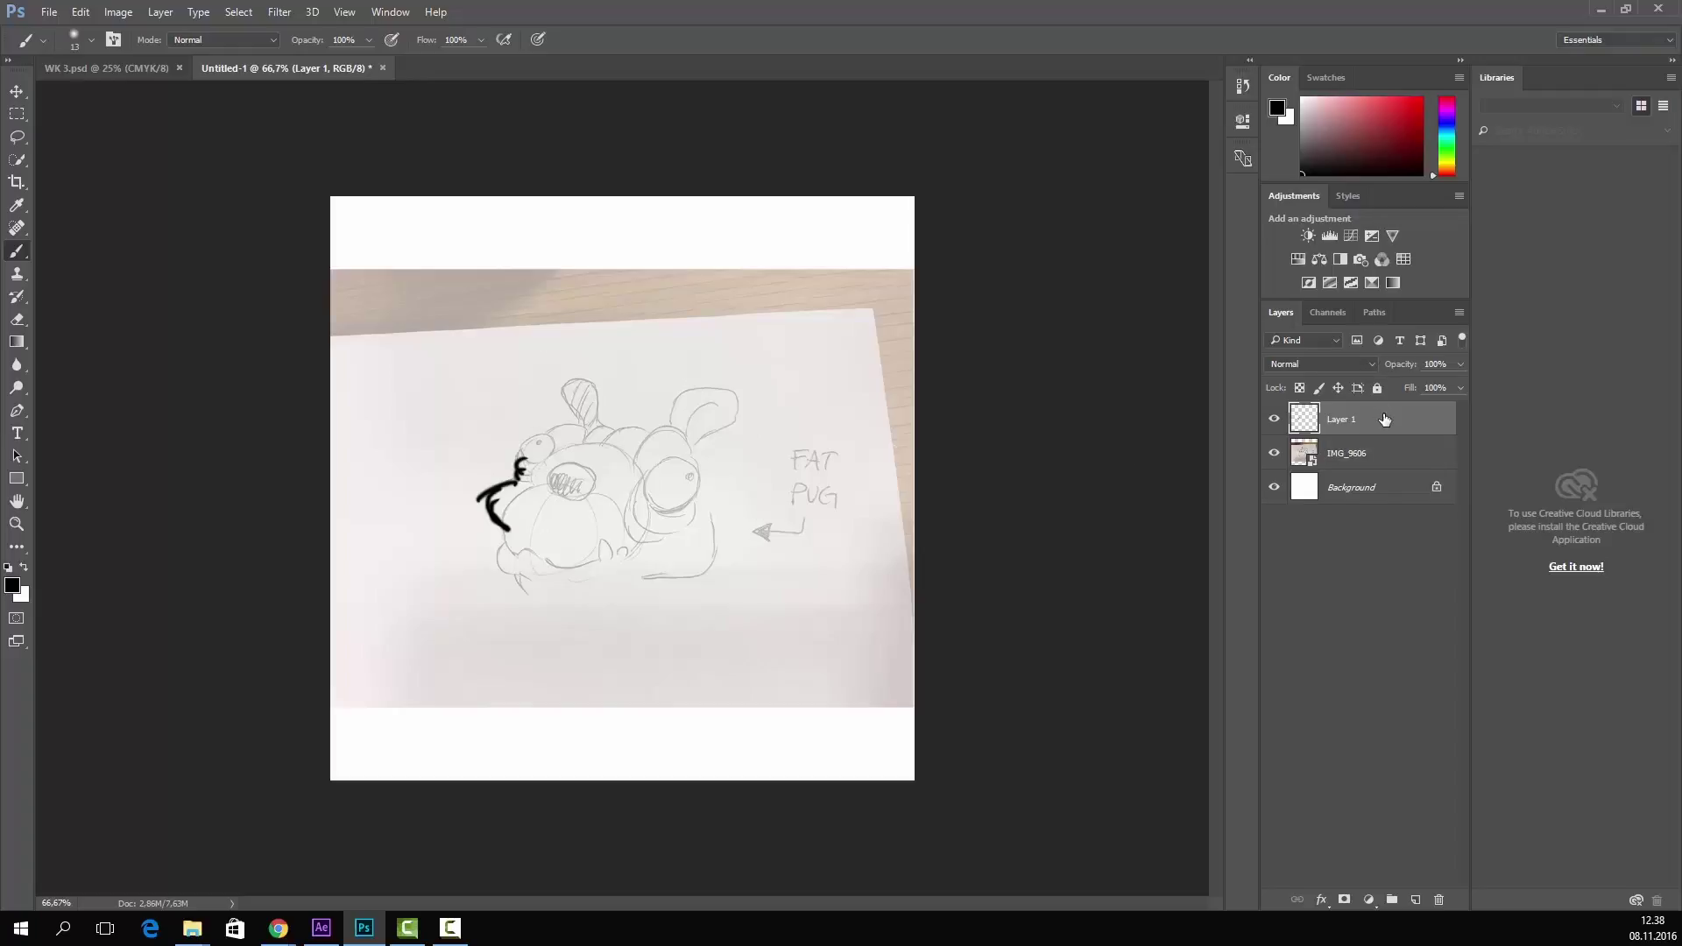
key("Delete")
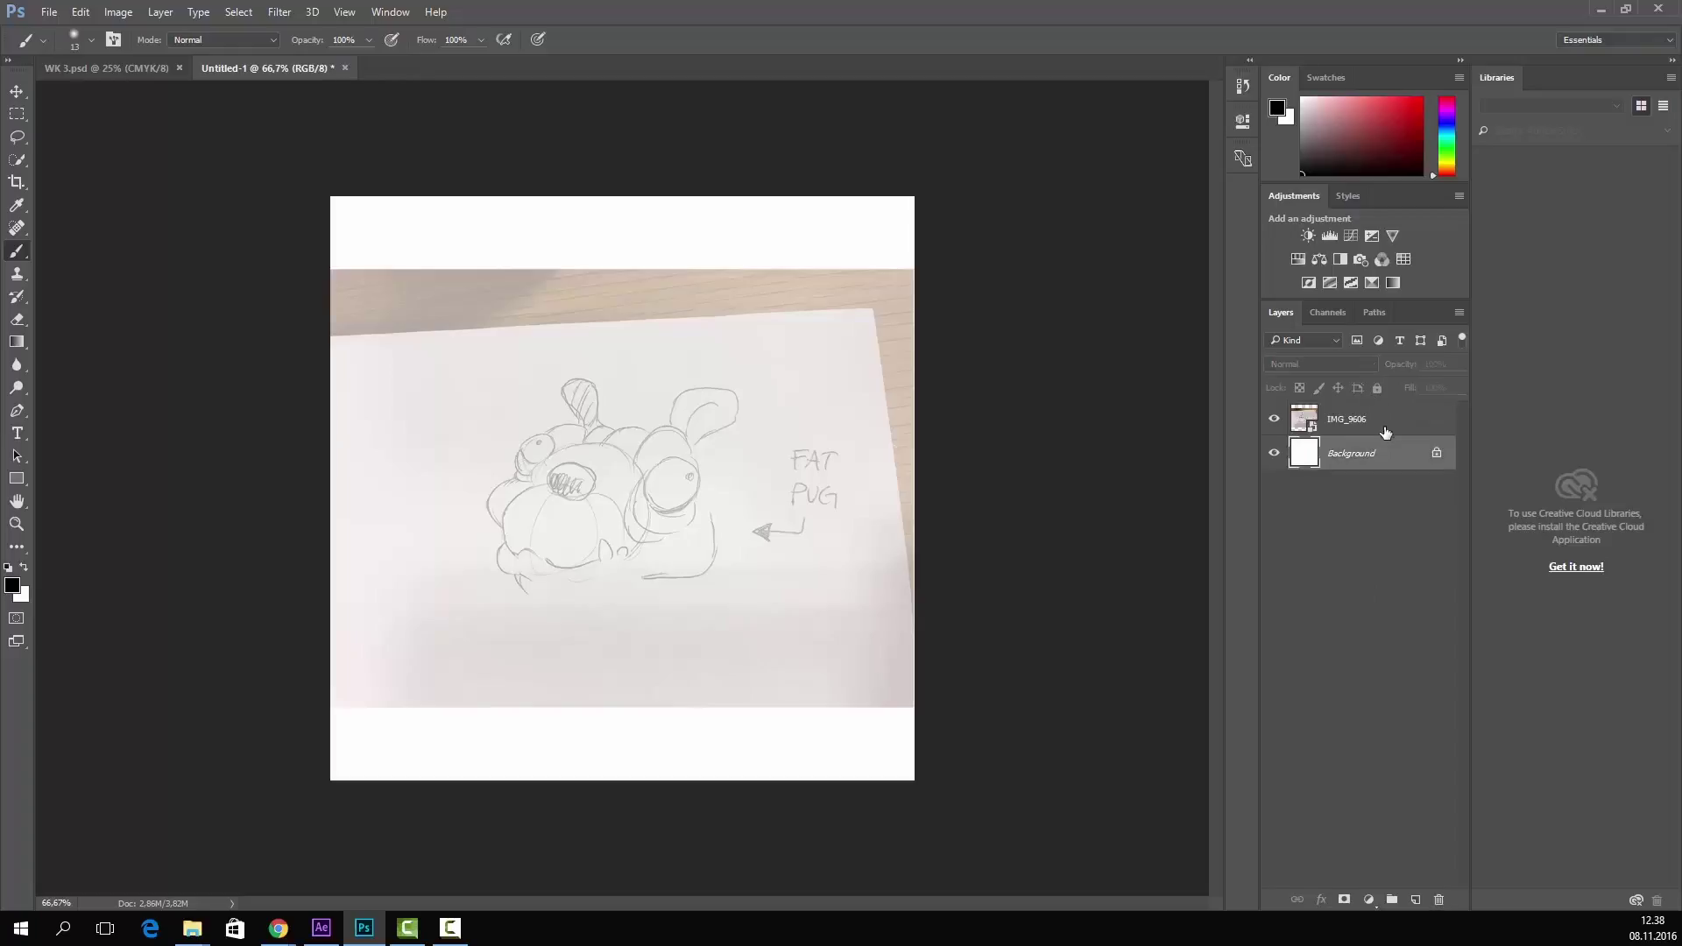
- Add an empty layer above the sketch and start a Pen path from the fang tip up around the left side of the lip
left_click(1376, 424)
left_click(1415, 902)
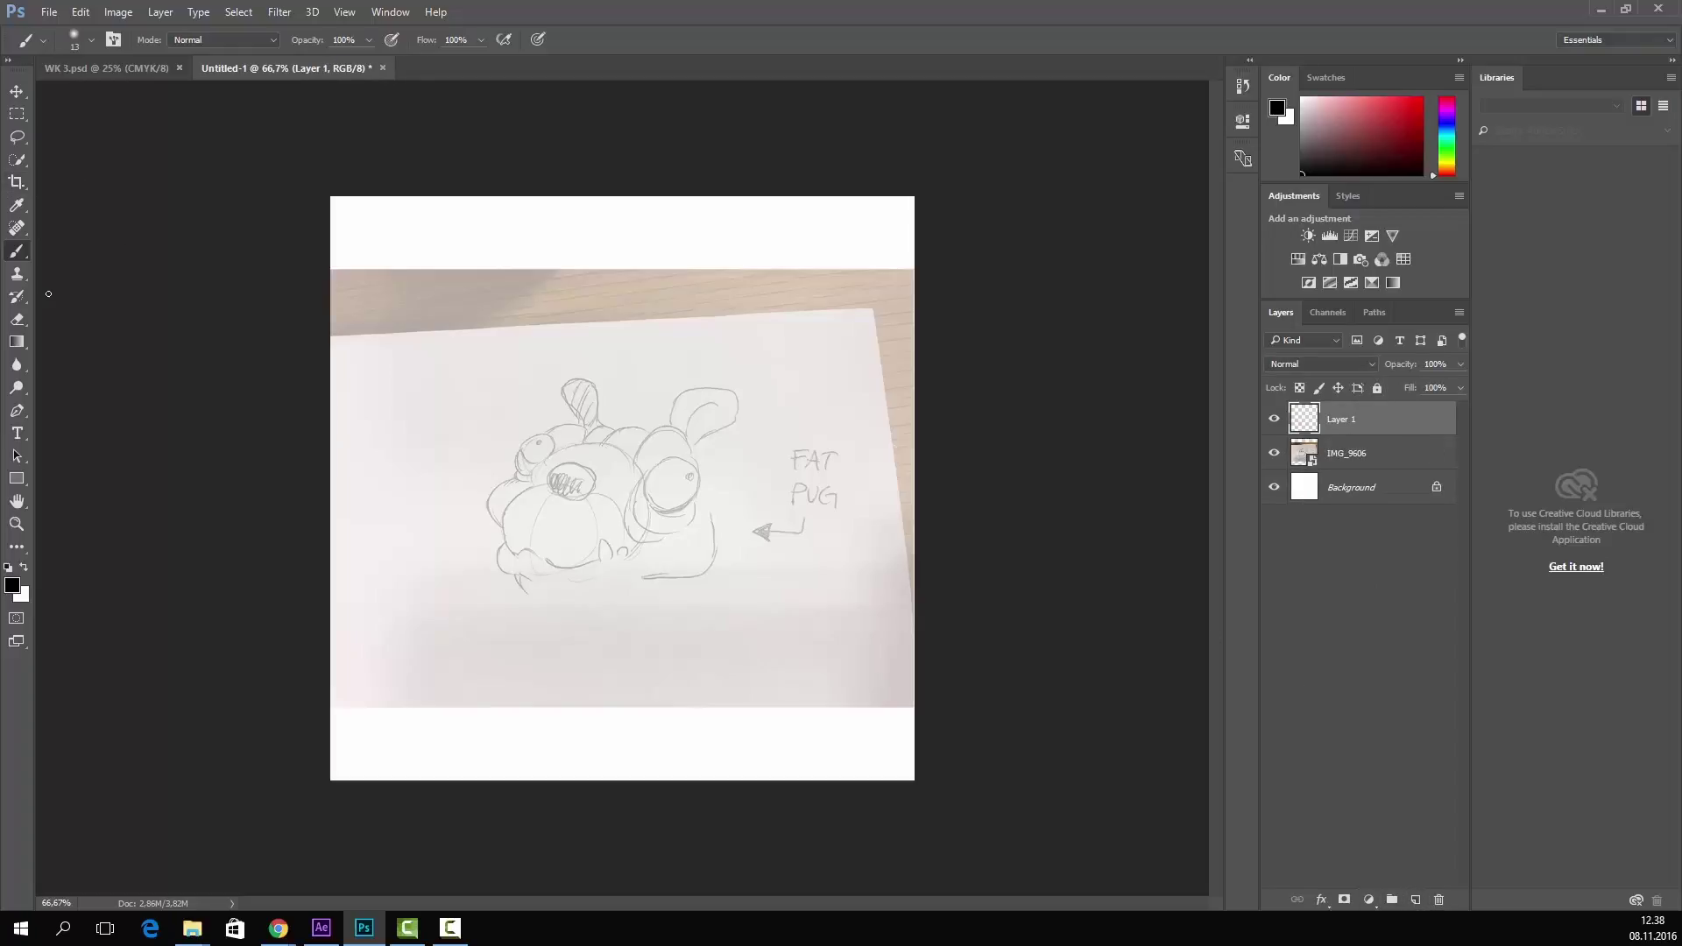
left_click(27, 411)
key("ctrl+plus")
key("ctrl+plus")
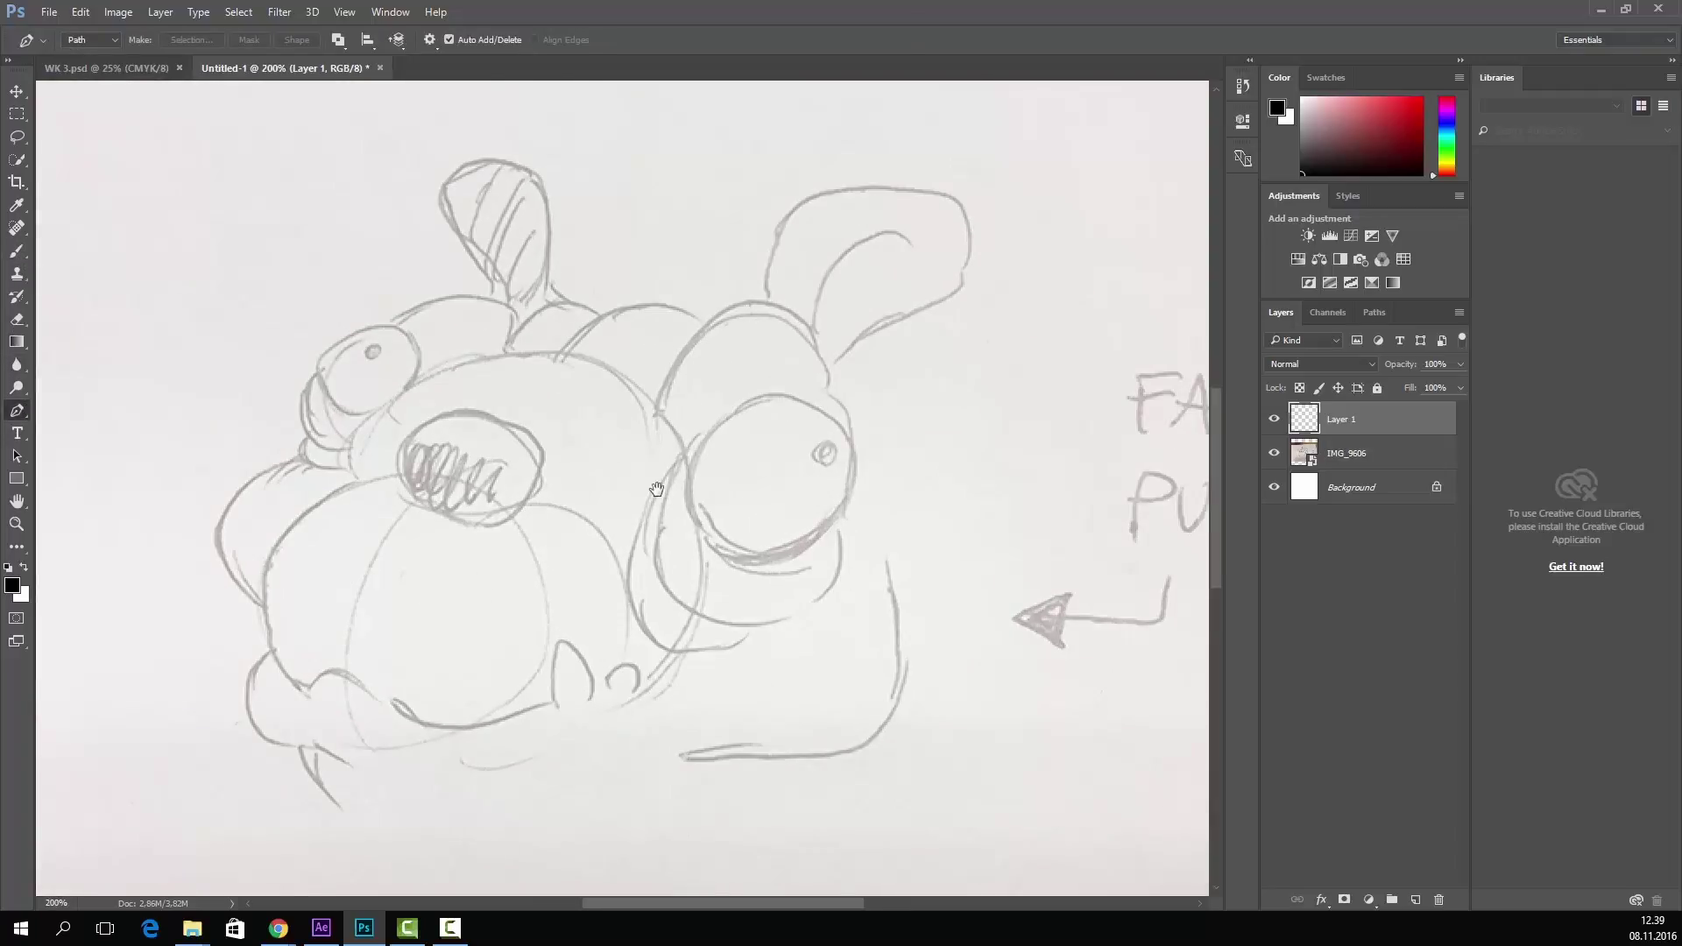
left_click_drag(656, 489, 757, 315)
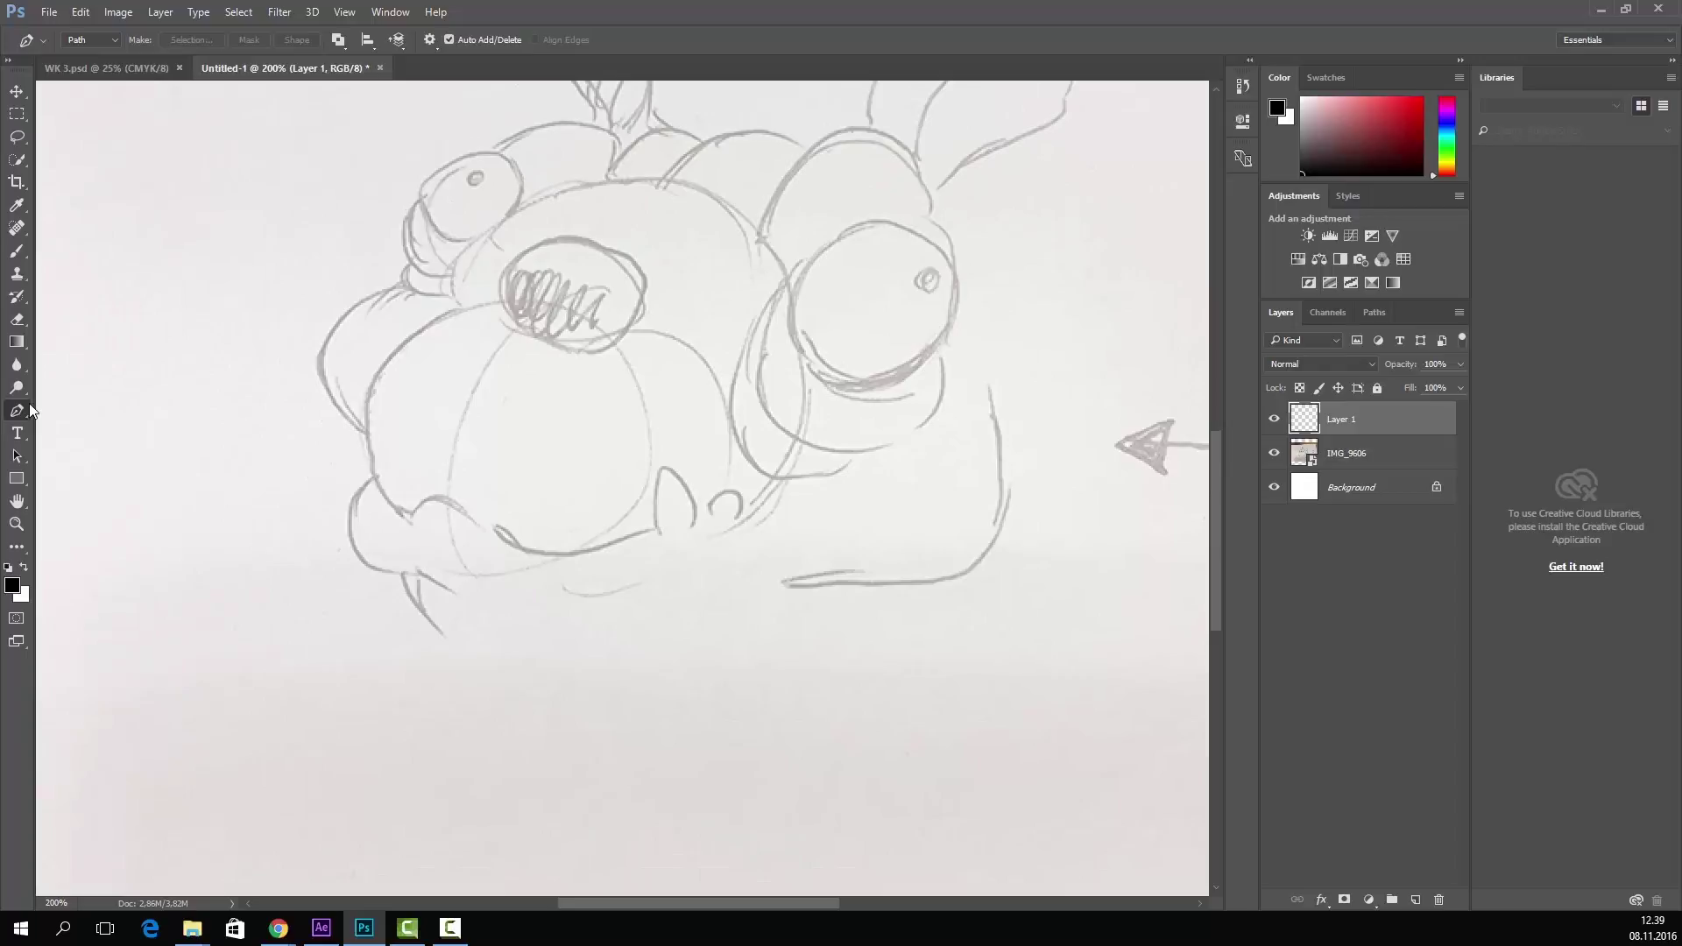
left_click(445, 638)
mouse_move(405, 578)
left_mouse_down()
mouse_move(436, 570)
mouse_move(410, 554)
left_mouse_up()
left_click_drag(375, 480, 434, 457)
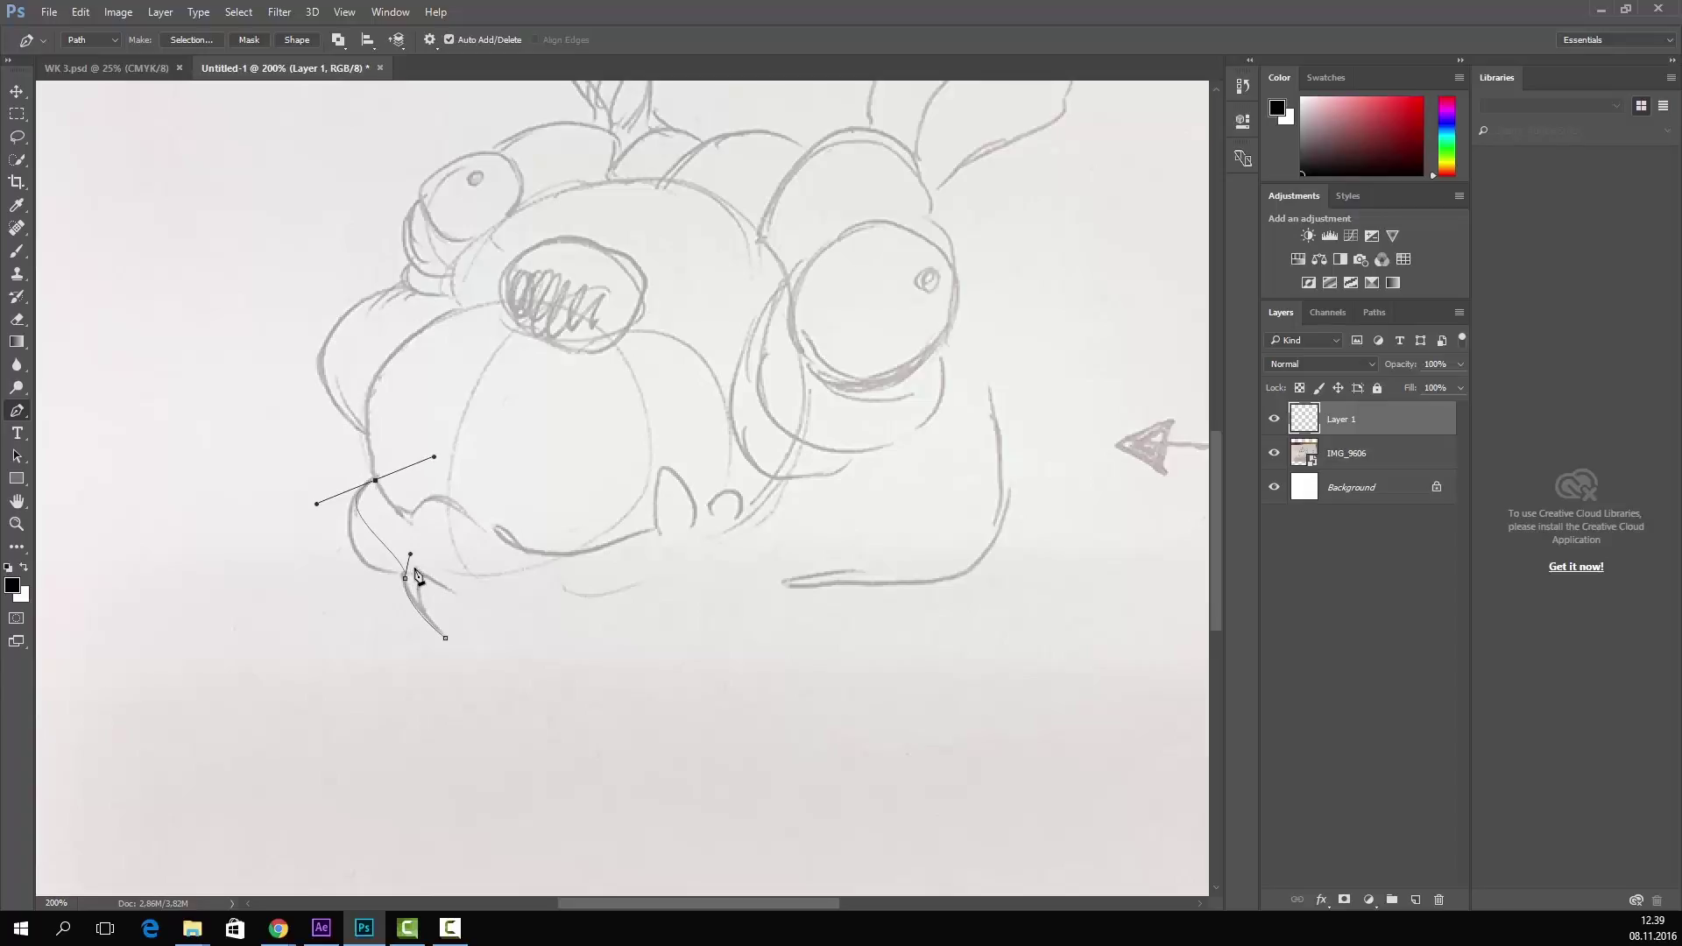
- Refine the path's curve around the lip and continue it up around the pug's left cheek
left_click_drag(406, 577, 425, 621)
left_click(375, 480, "ctrl")
left_click_drag(317, 504, 327, 502)
left_click(372, 435)
left_click_drag(319, 358, 449, 285)
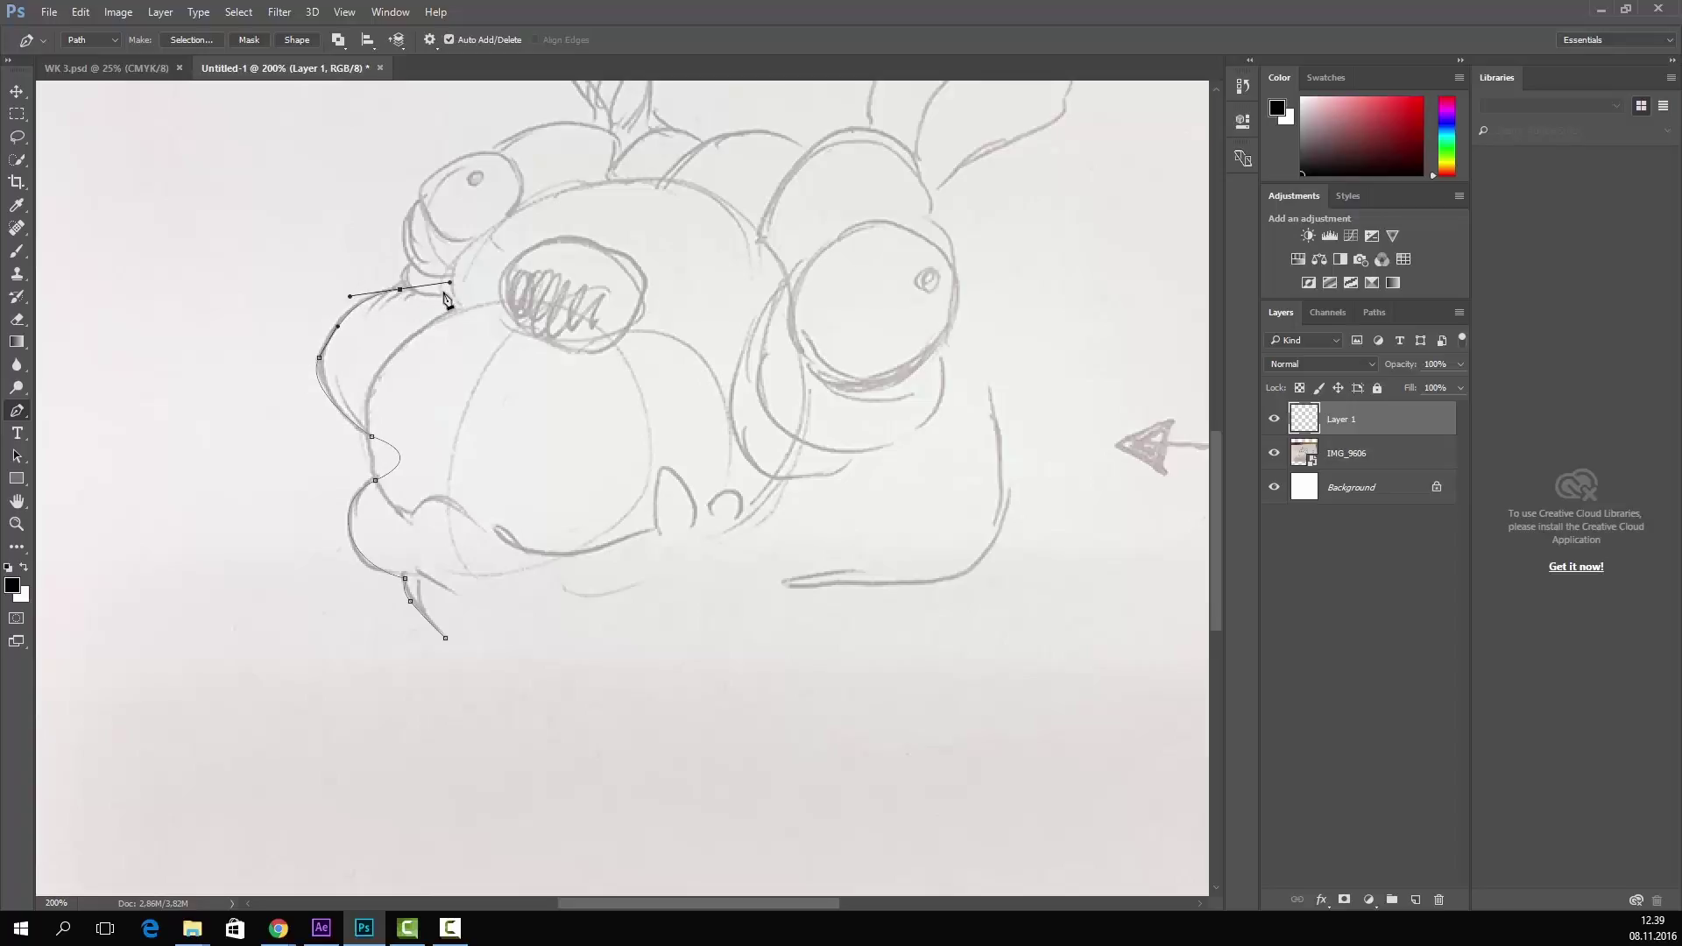
- Correct the path's curve between lip and cheek, and extend the path up to the fold below the left eye
left_click(371, 437, "ctrl")
left_click_drag(433, 455, 380, 480)
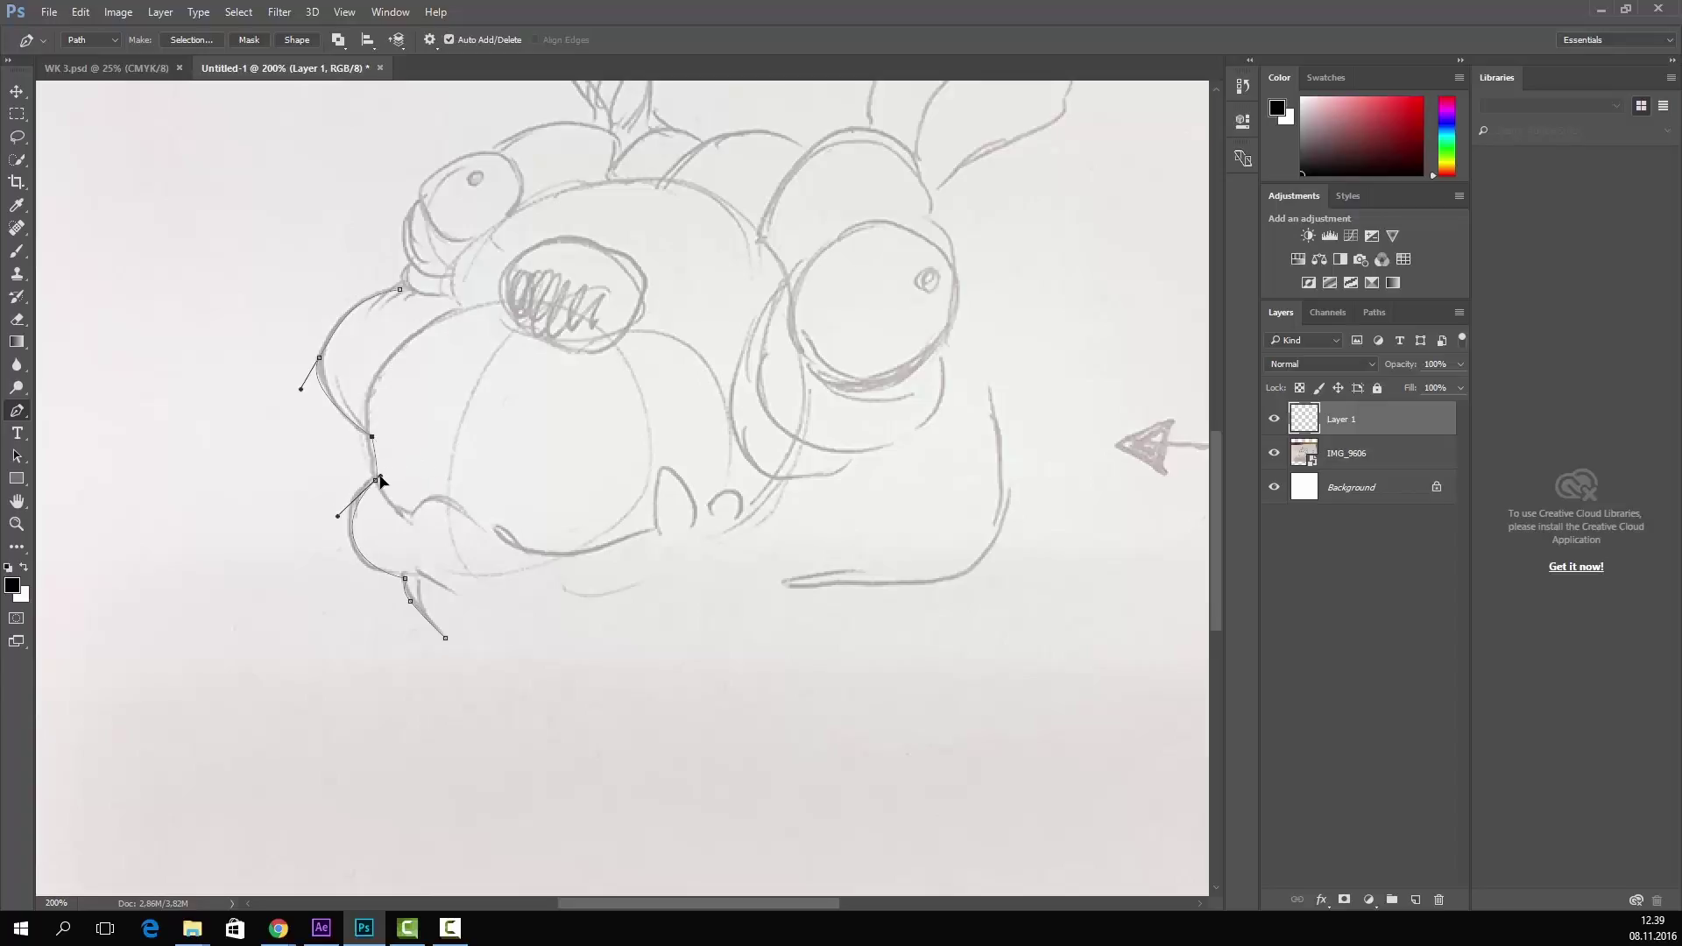
left_click(400, 288, "ctrl")
mouse_move(411, 263)
left_mouse_down()
mouse_move(422, 286)
mouse_move(392, 262)
left_mouse_up()
left_click(449, 282, "ctrl")
- Set the Brush to a hard round tip with a size of 7 px
right_click(343, 326)
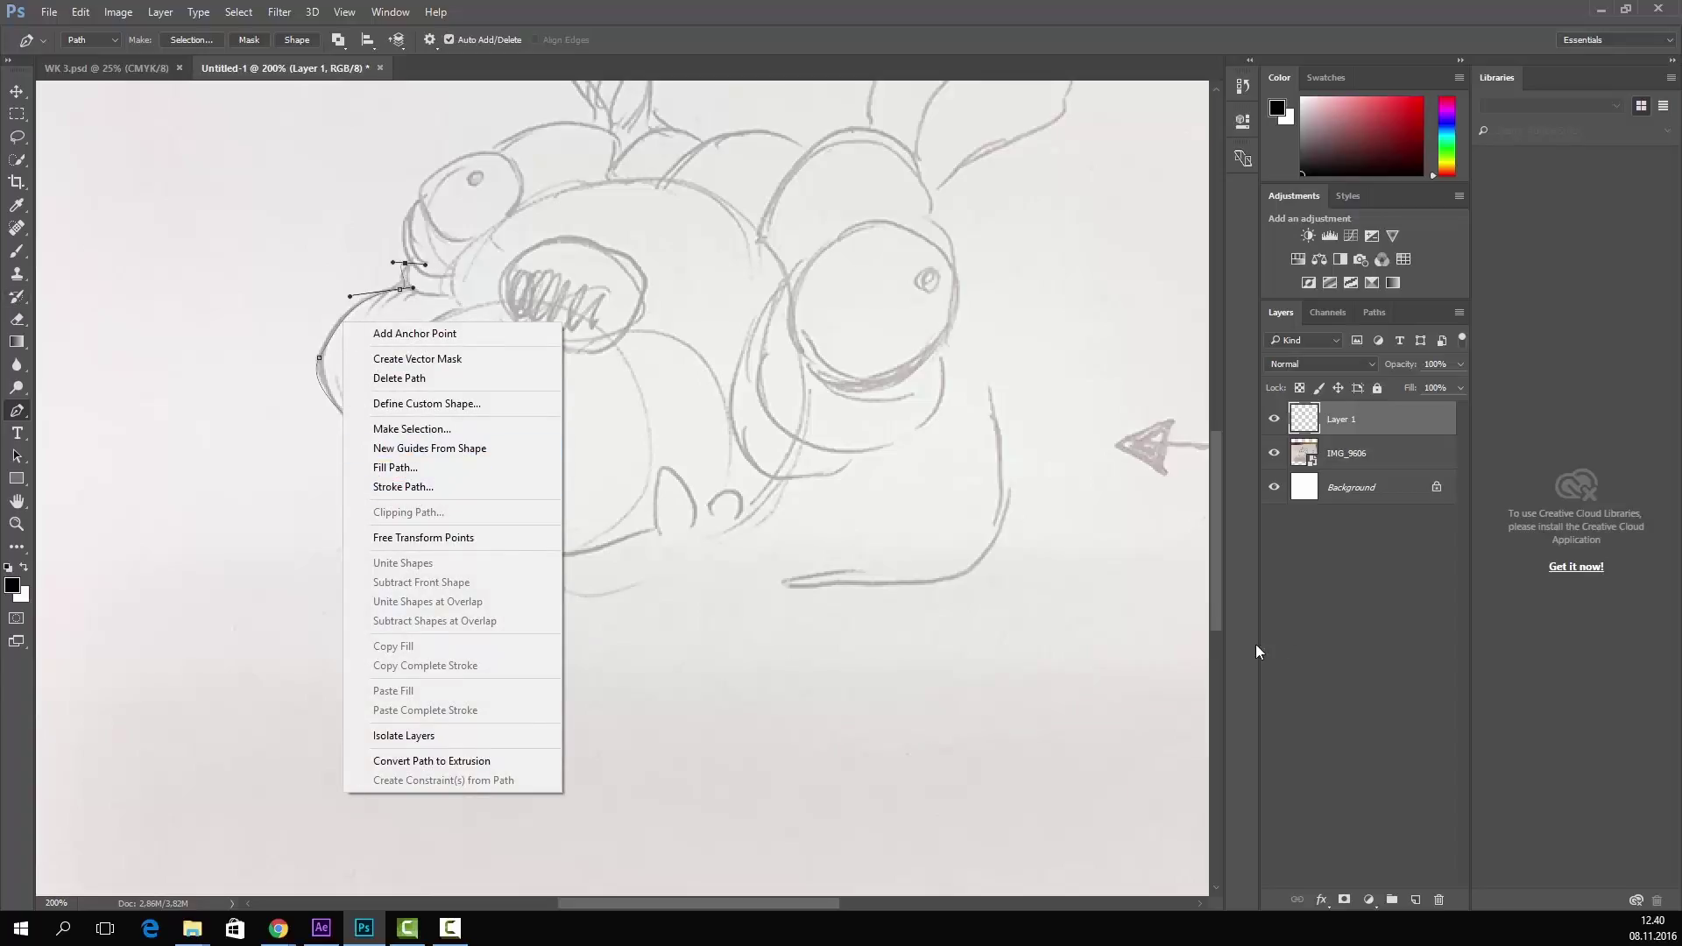
left_click(1360, 615)
left_click(17, 251)
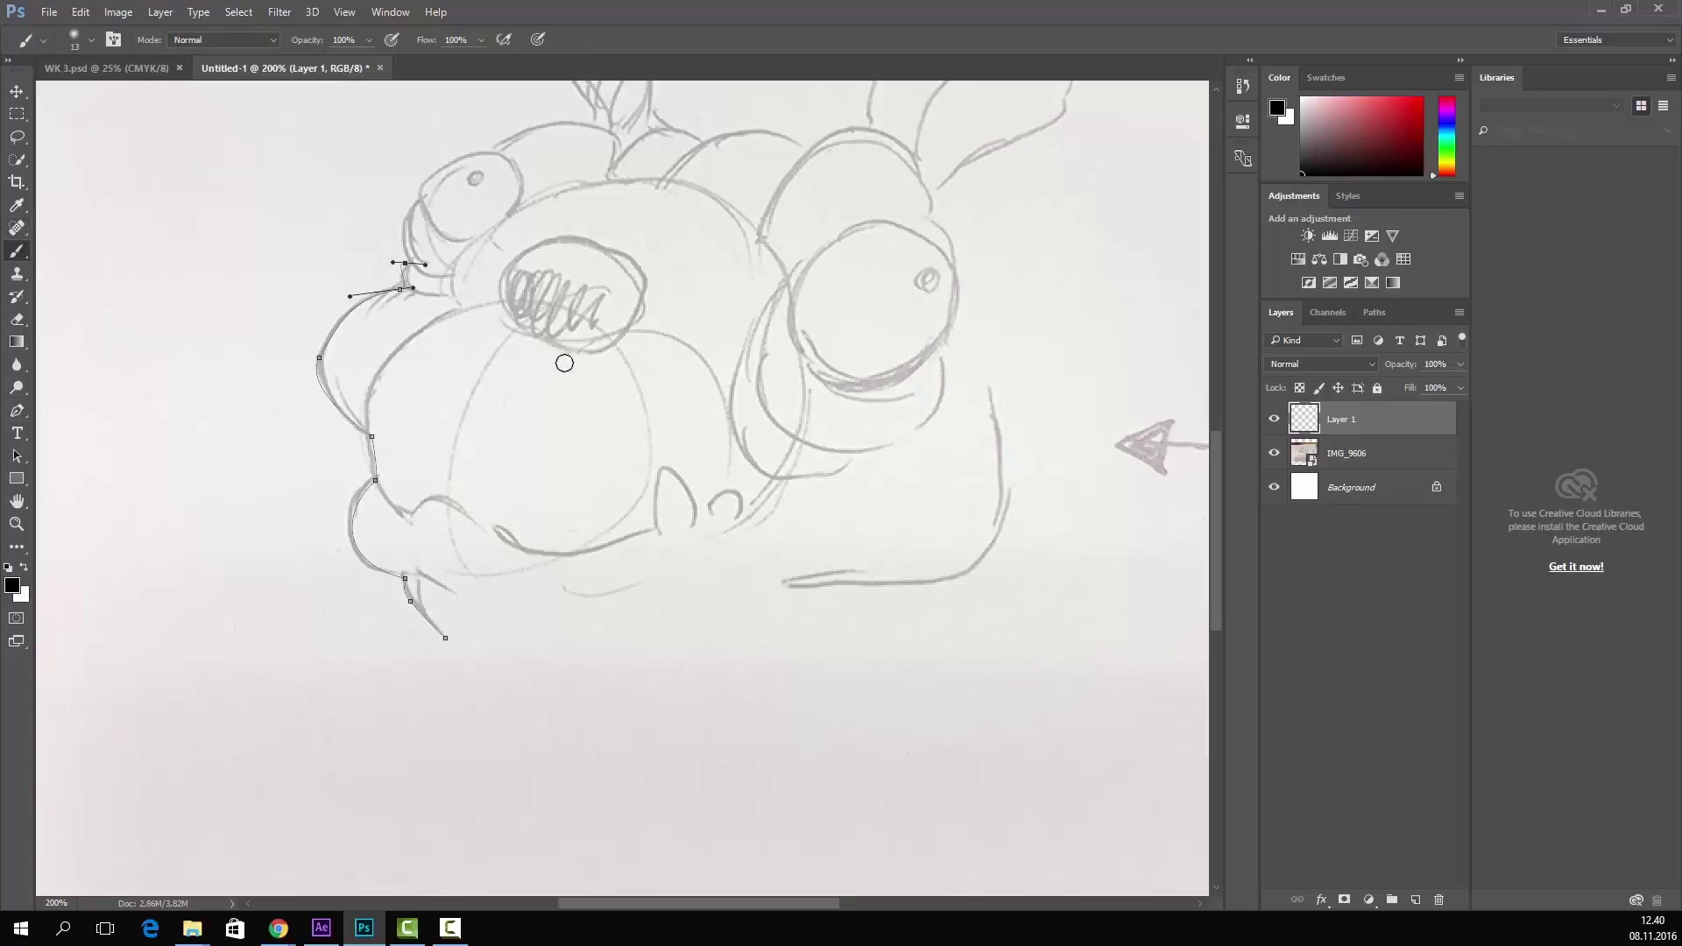
right_click(644, 365)
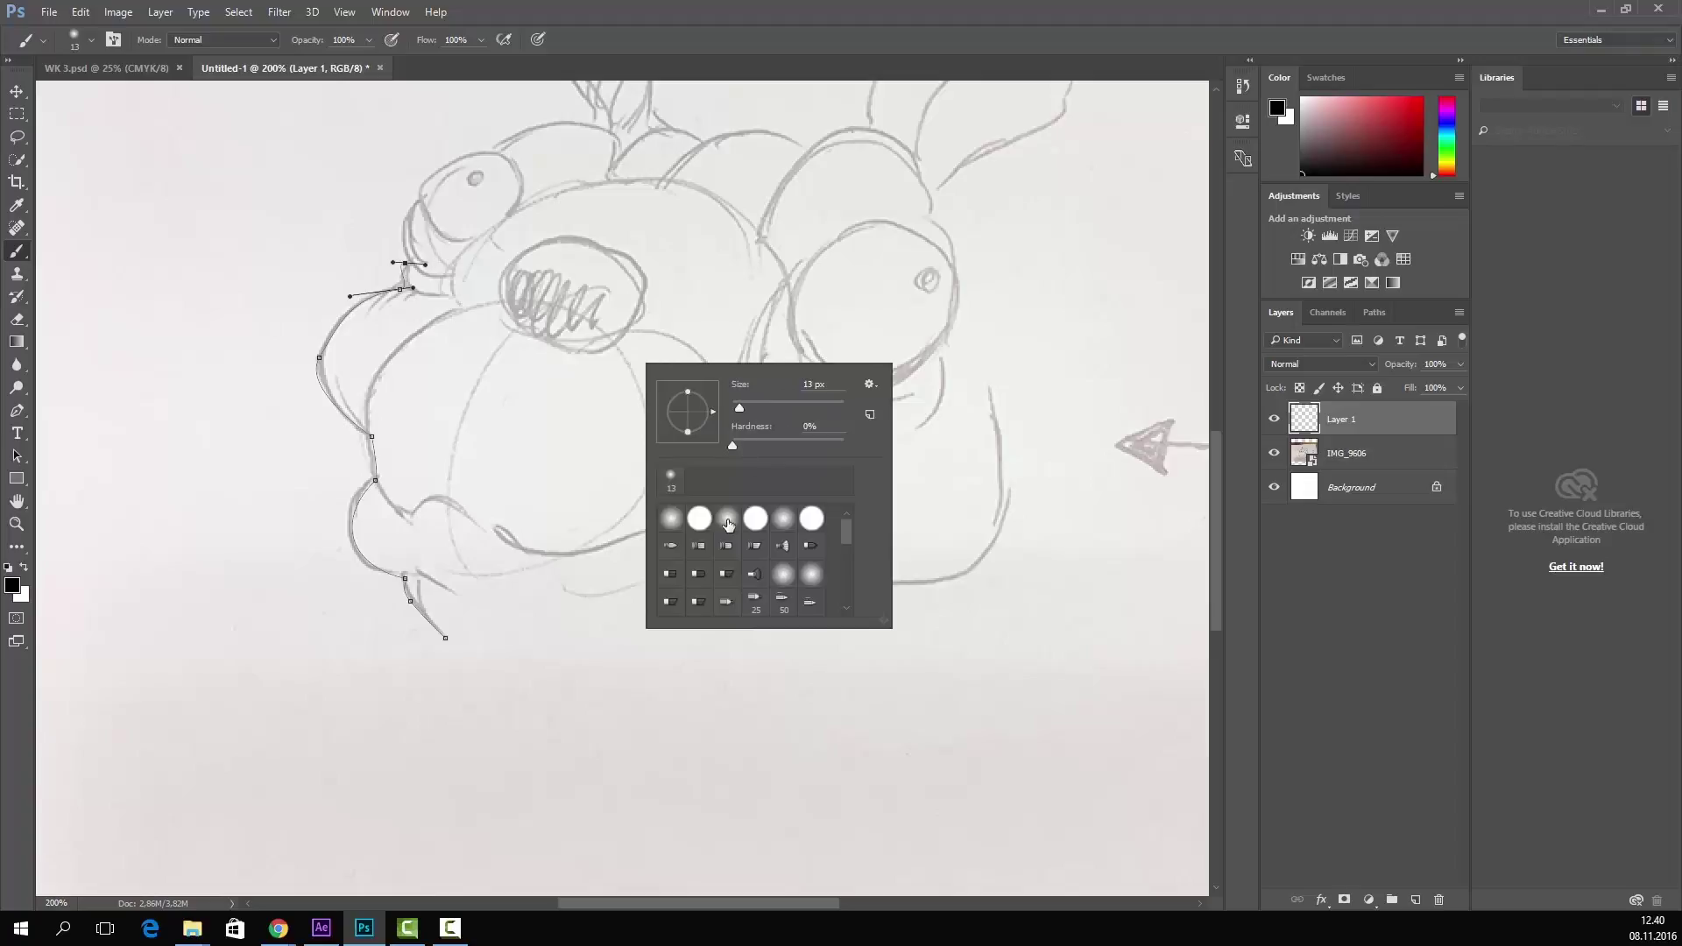
left_click(700, 522)
key("Return")
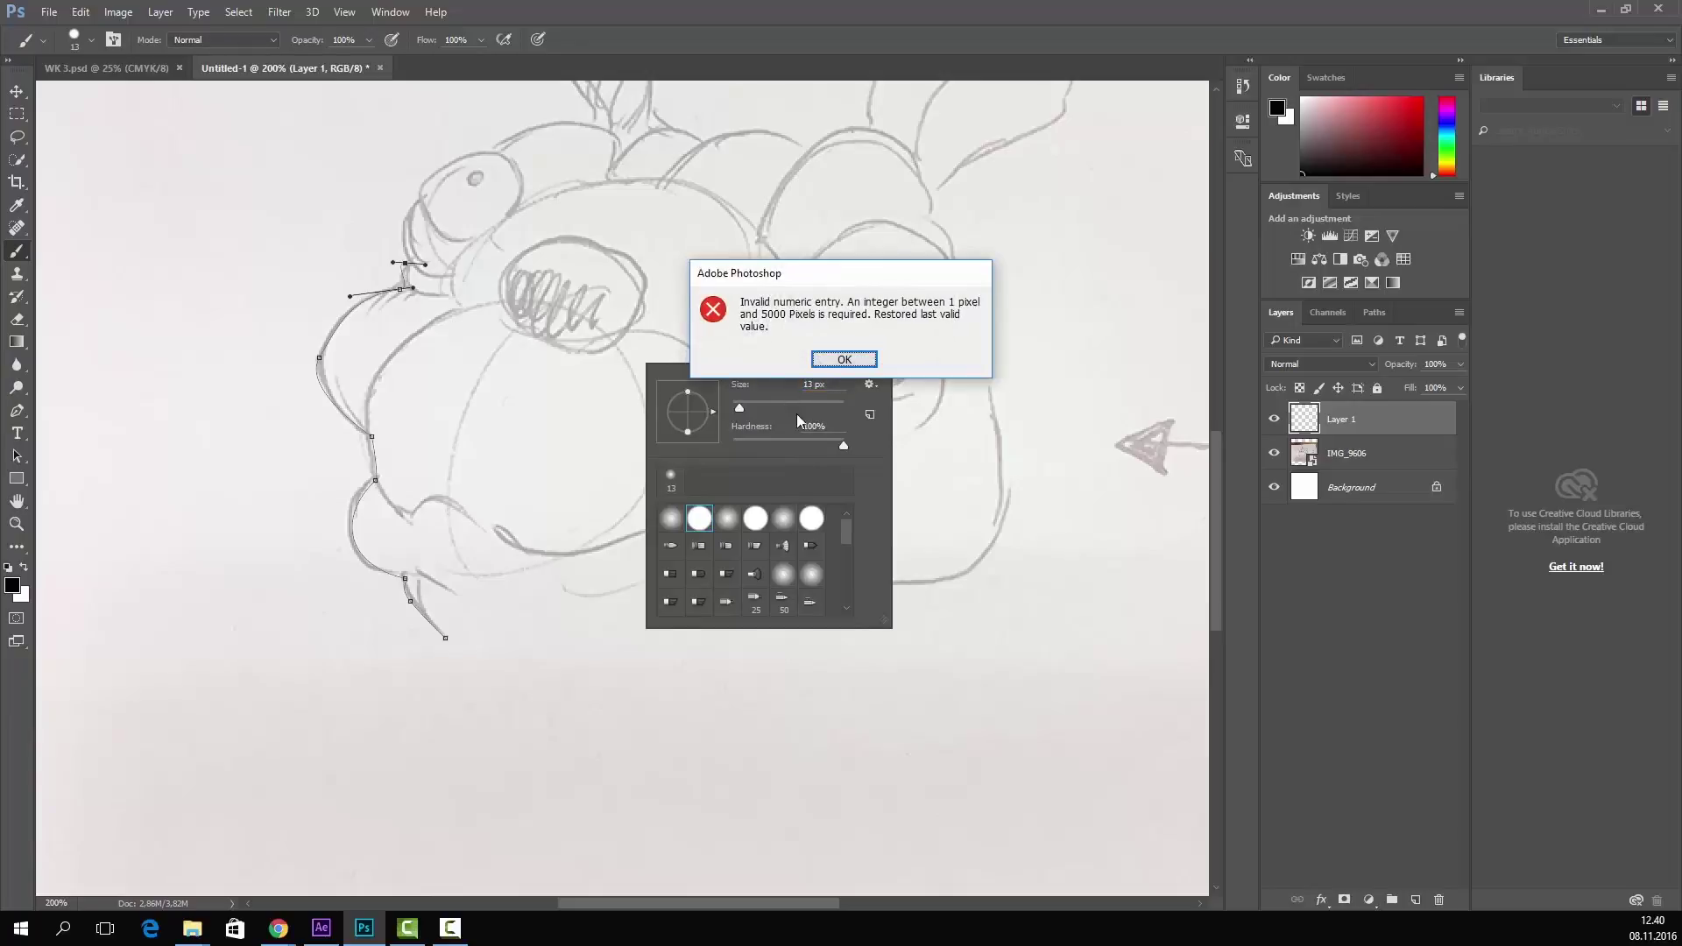
left_click(844, 357)
left_click(799, 386)
key("Delete")
key("Delete")
type("7")
key("Return")
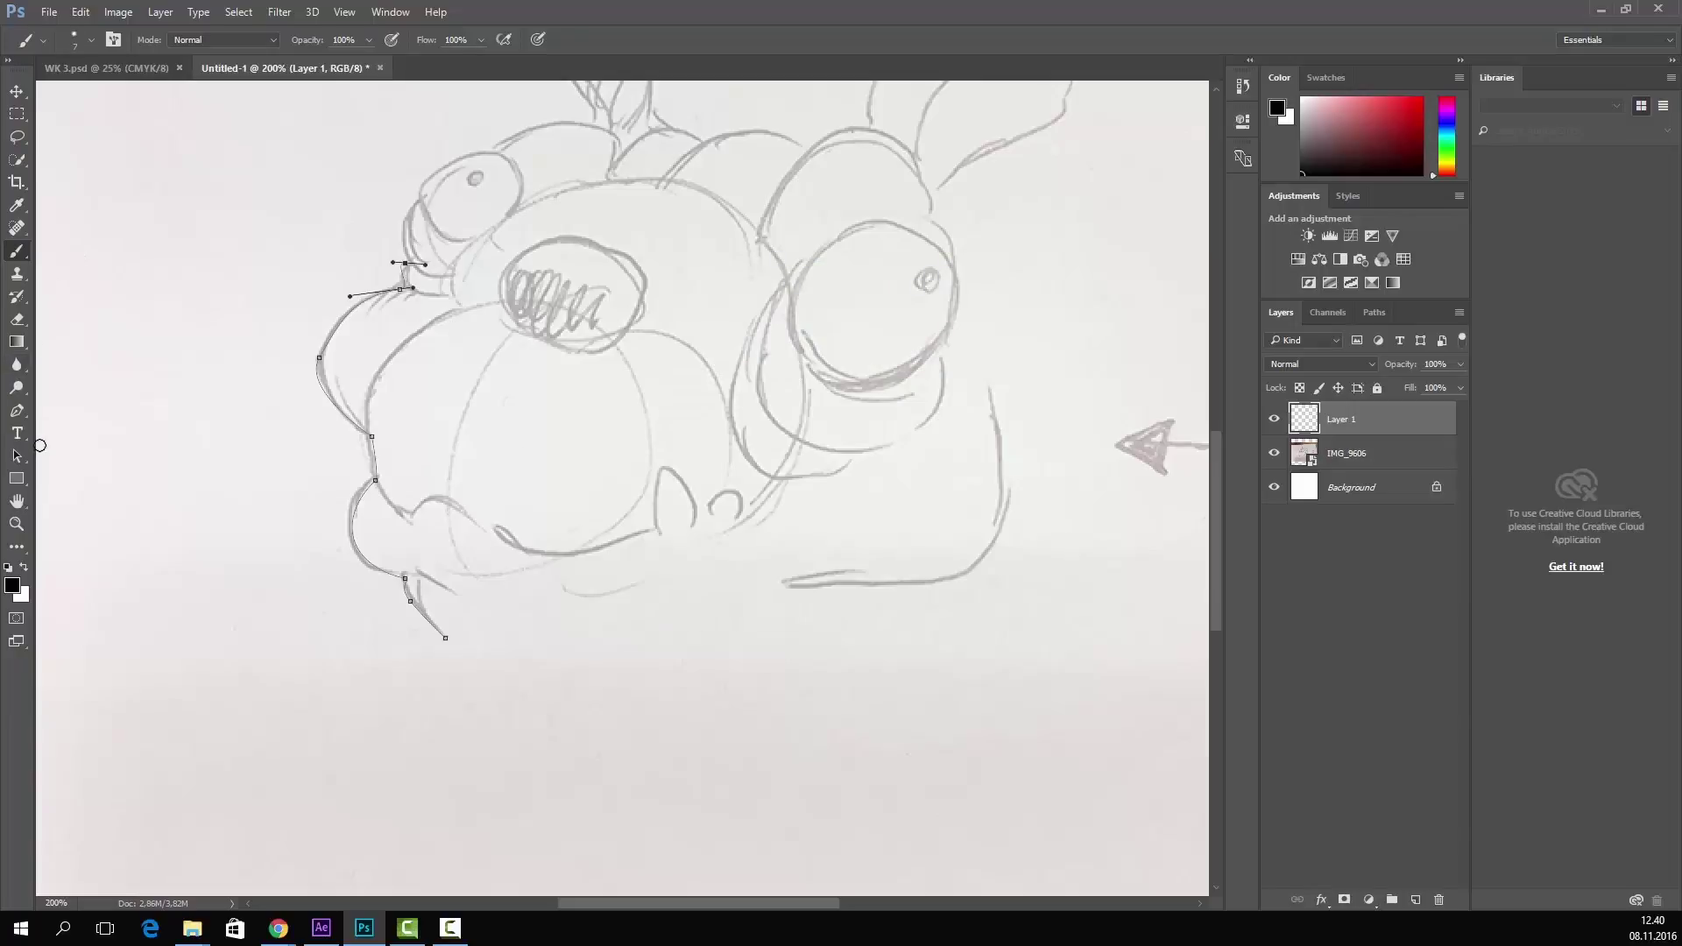
- Try stroking the traced face path with the Brush on the new layer, and undo the stroke
key("g")
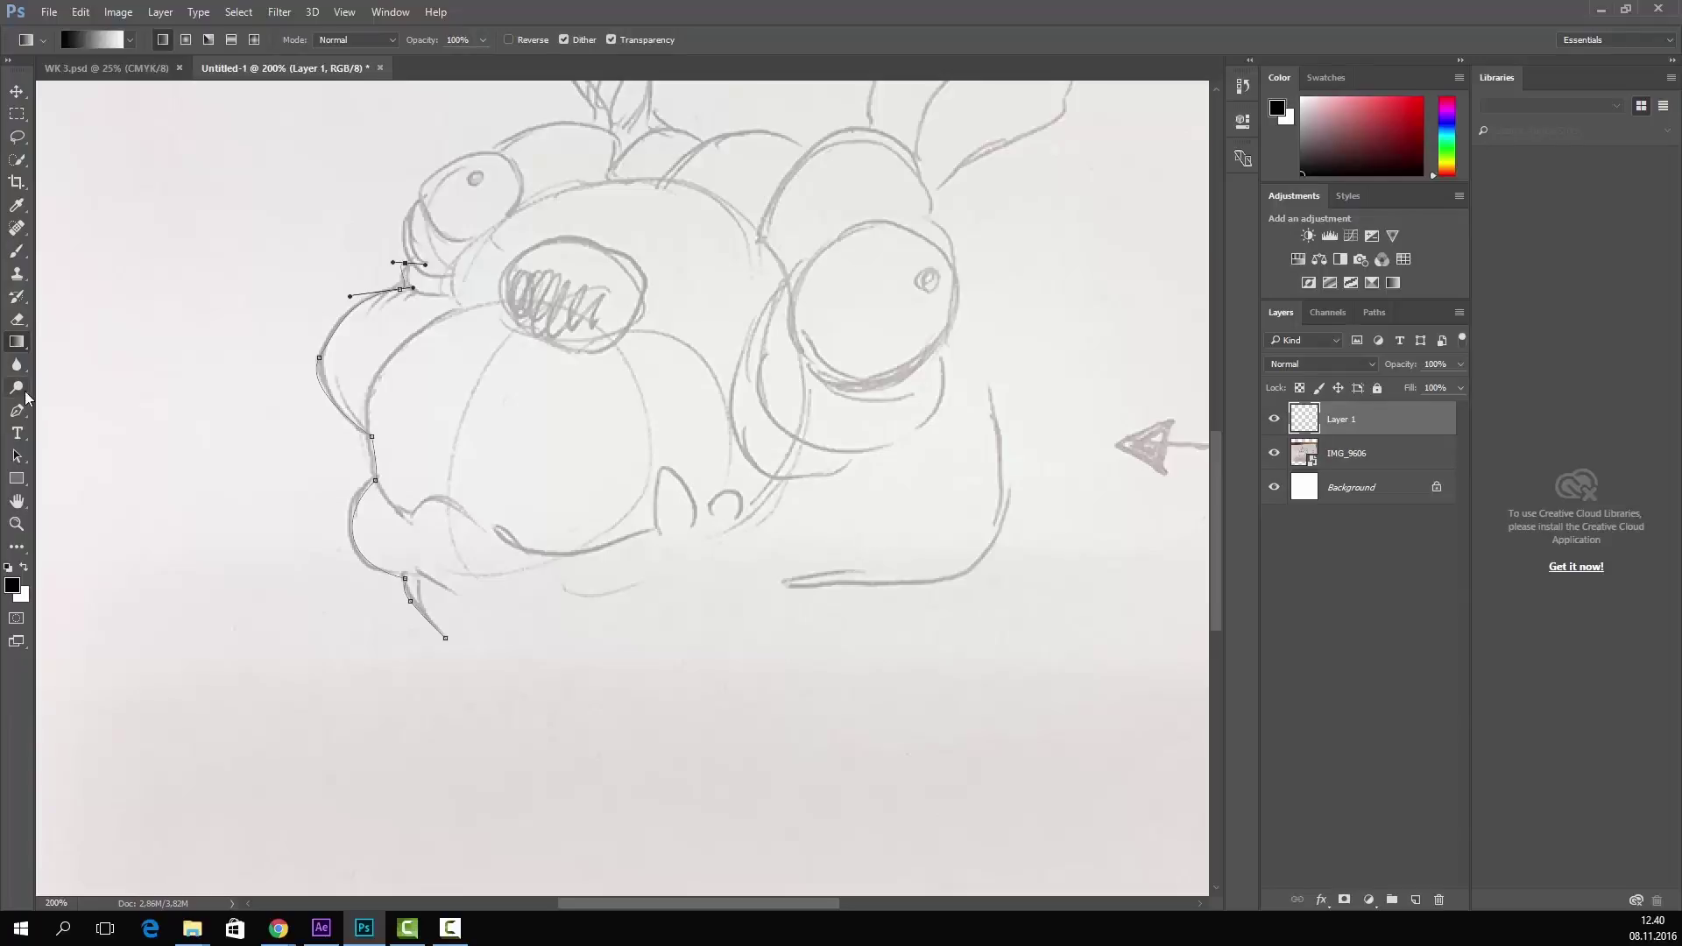
left_click(17, 410)
right_click(376, 480)
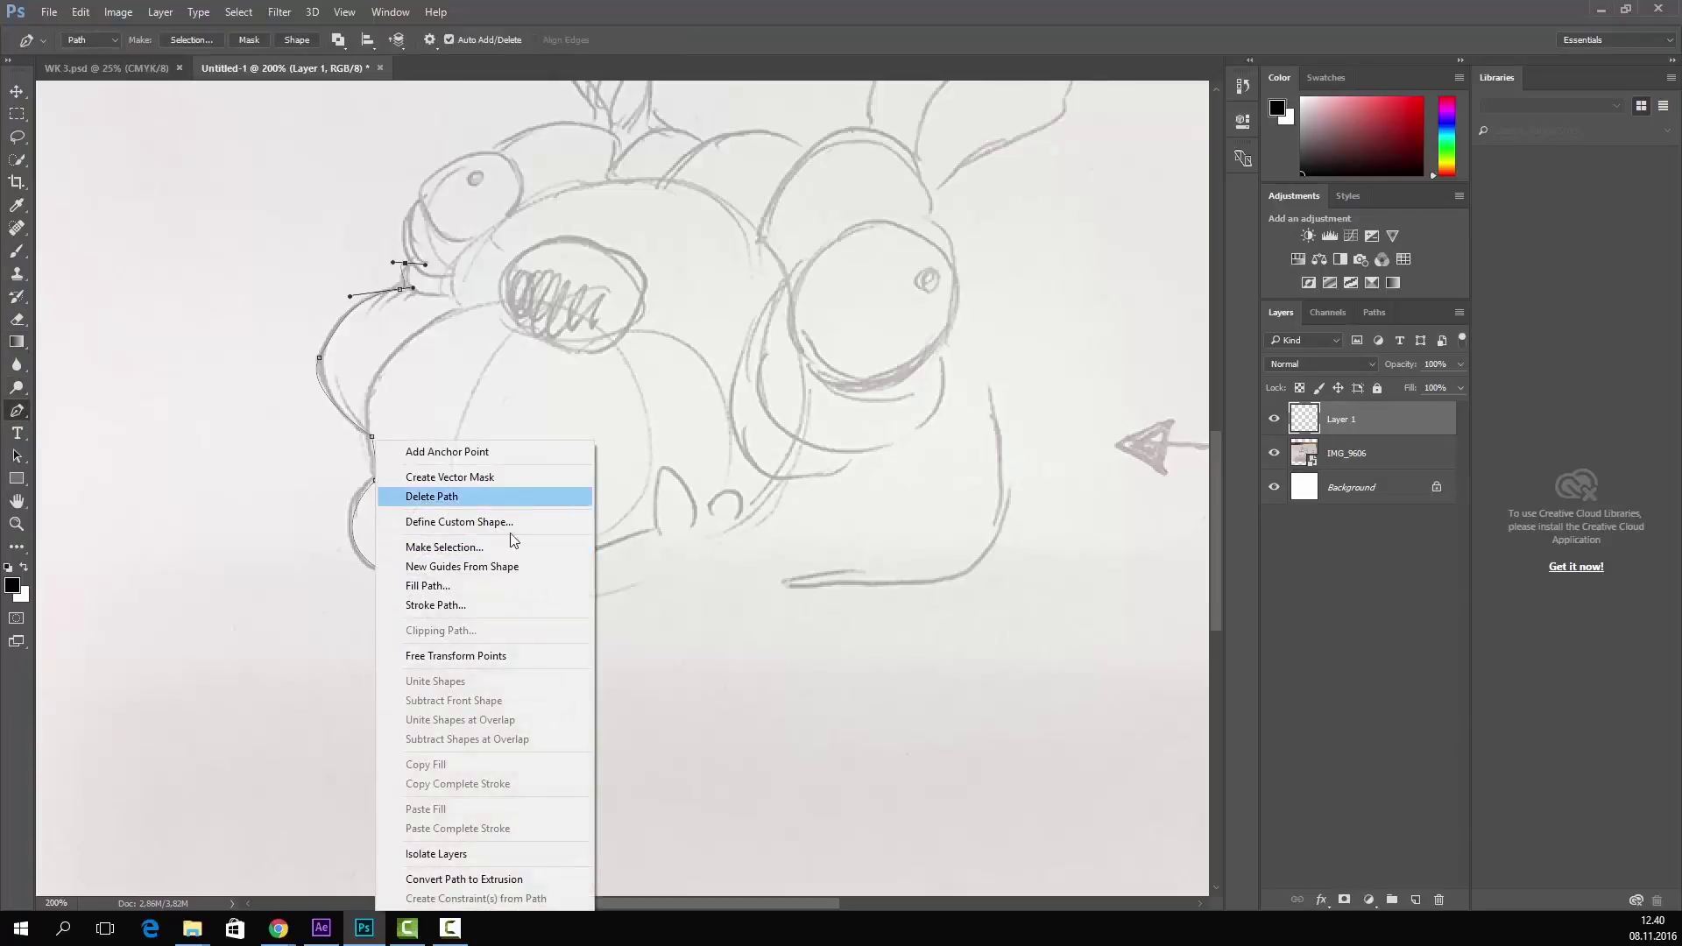
left_click(512, 607)
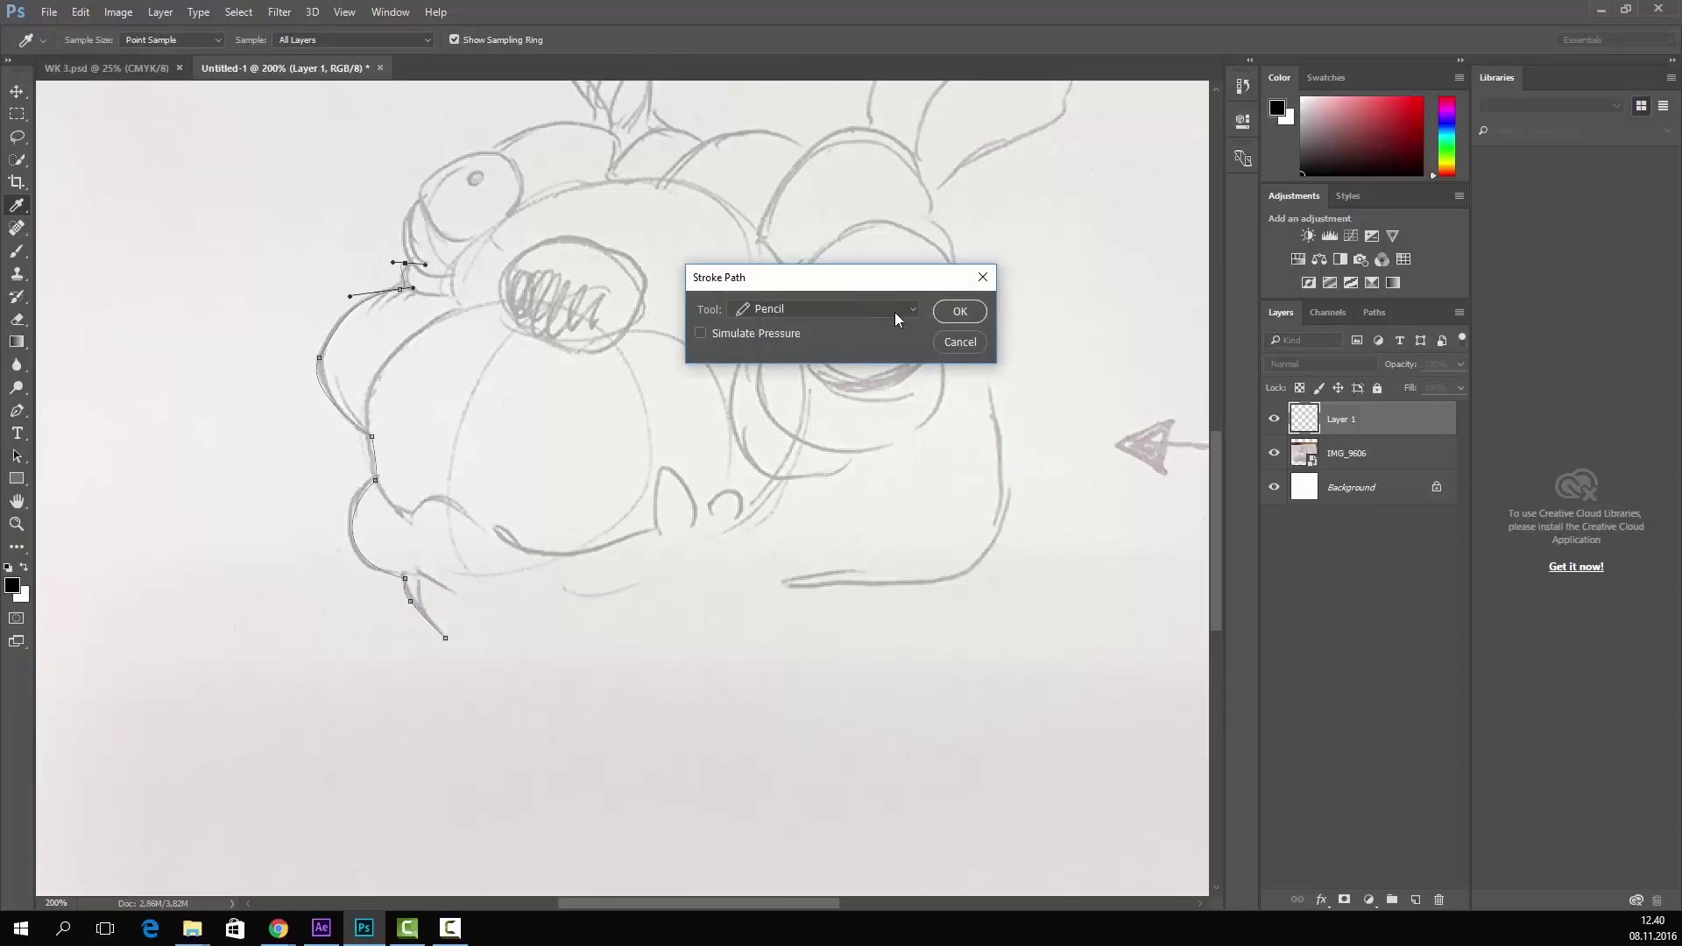
left_click(912, 309)
left_click(876, 327)
left_click(964, 313)
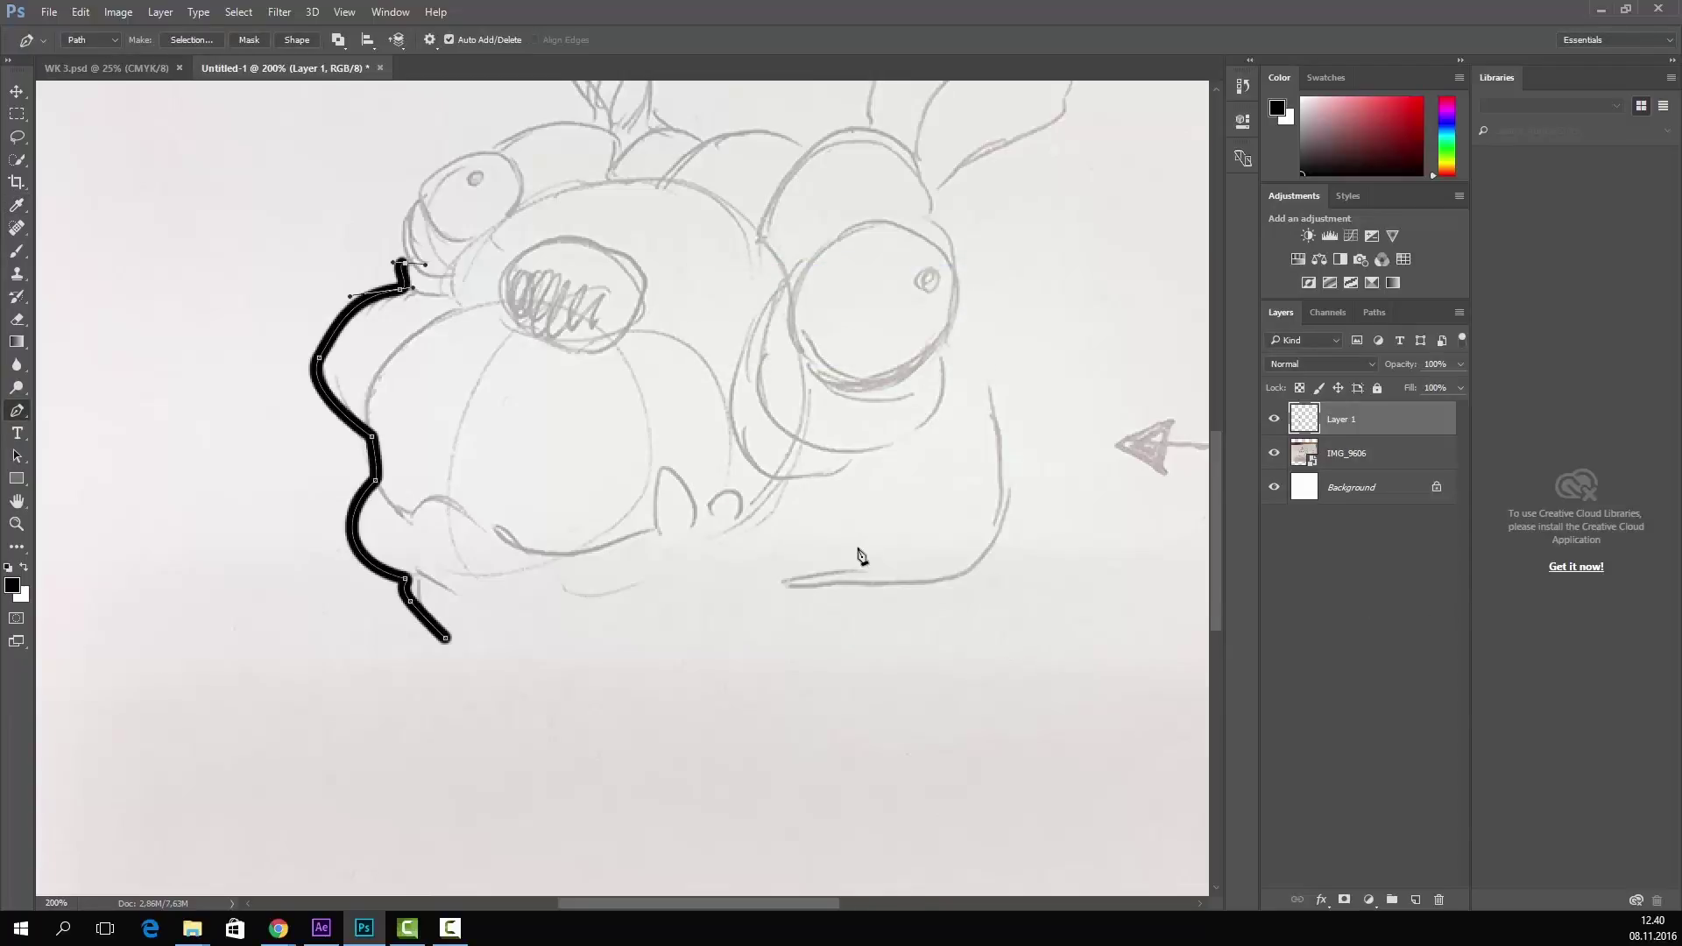
key("ctrl+z")
- Set the Brush size to 5 px
left_click(17, 252)
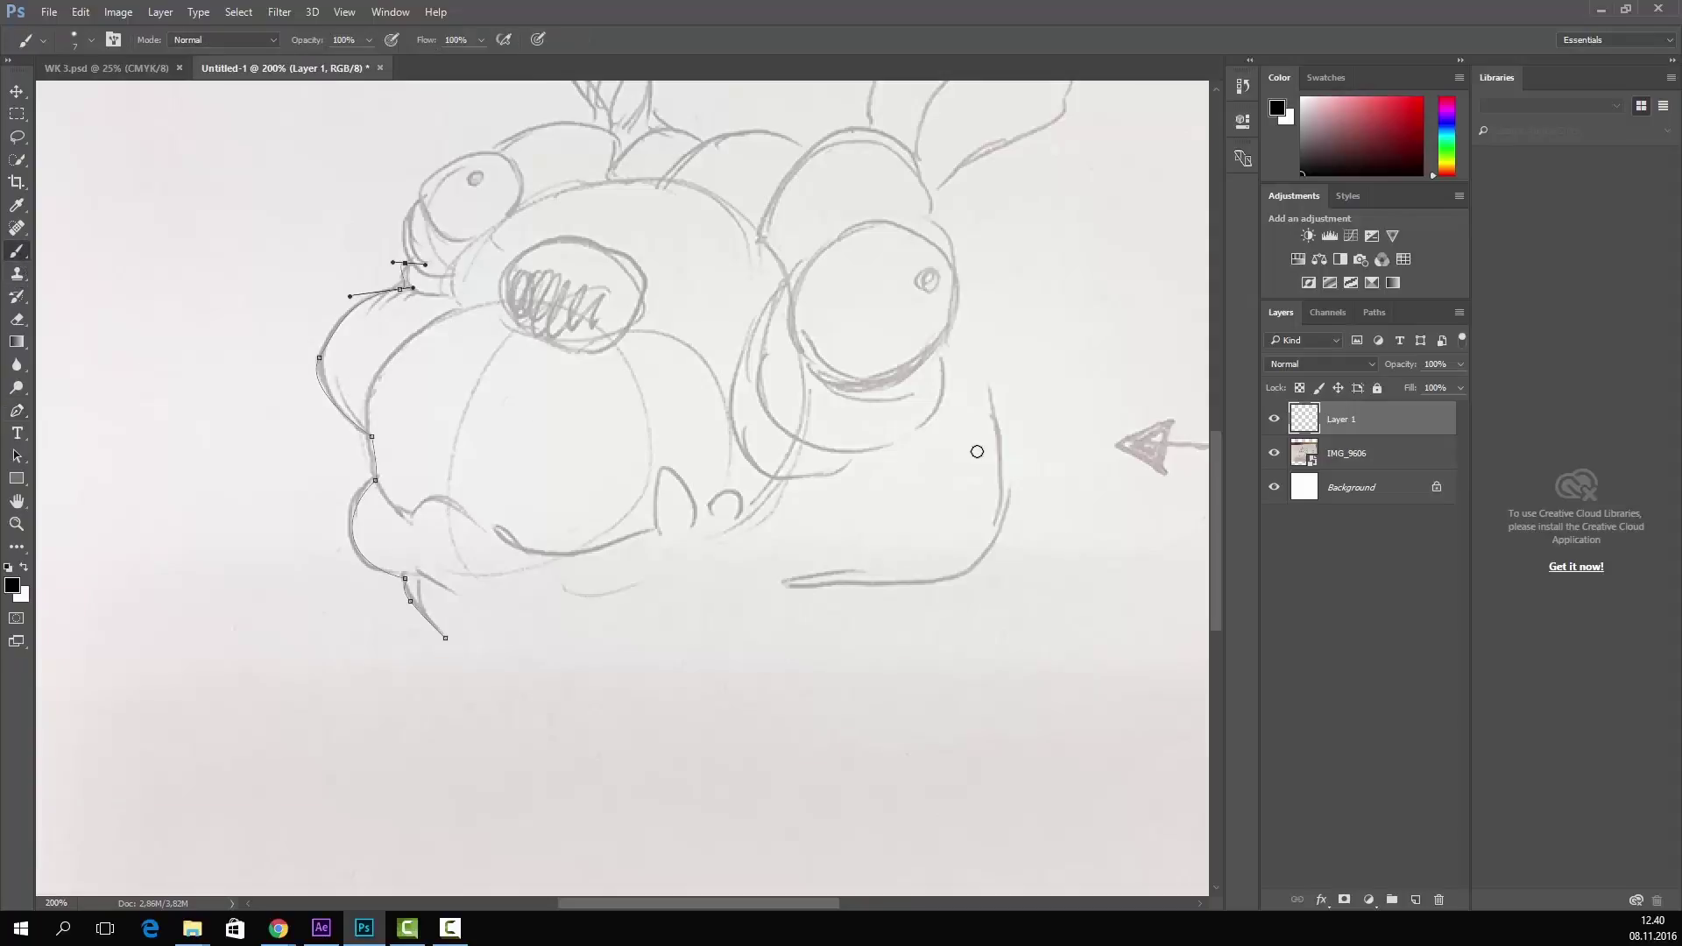
right_click(575, 388)
left_click(740, 406)
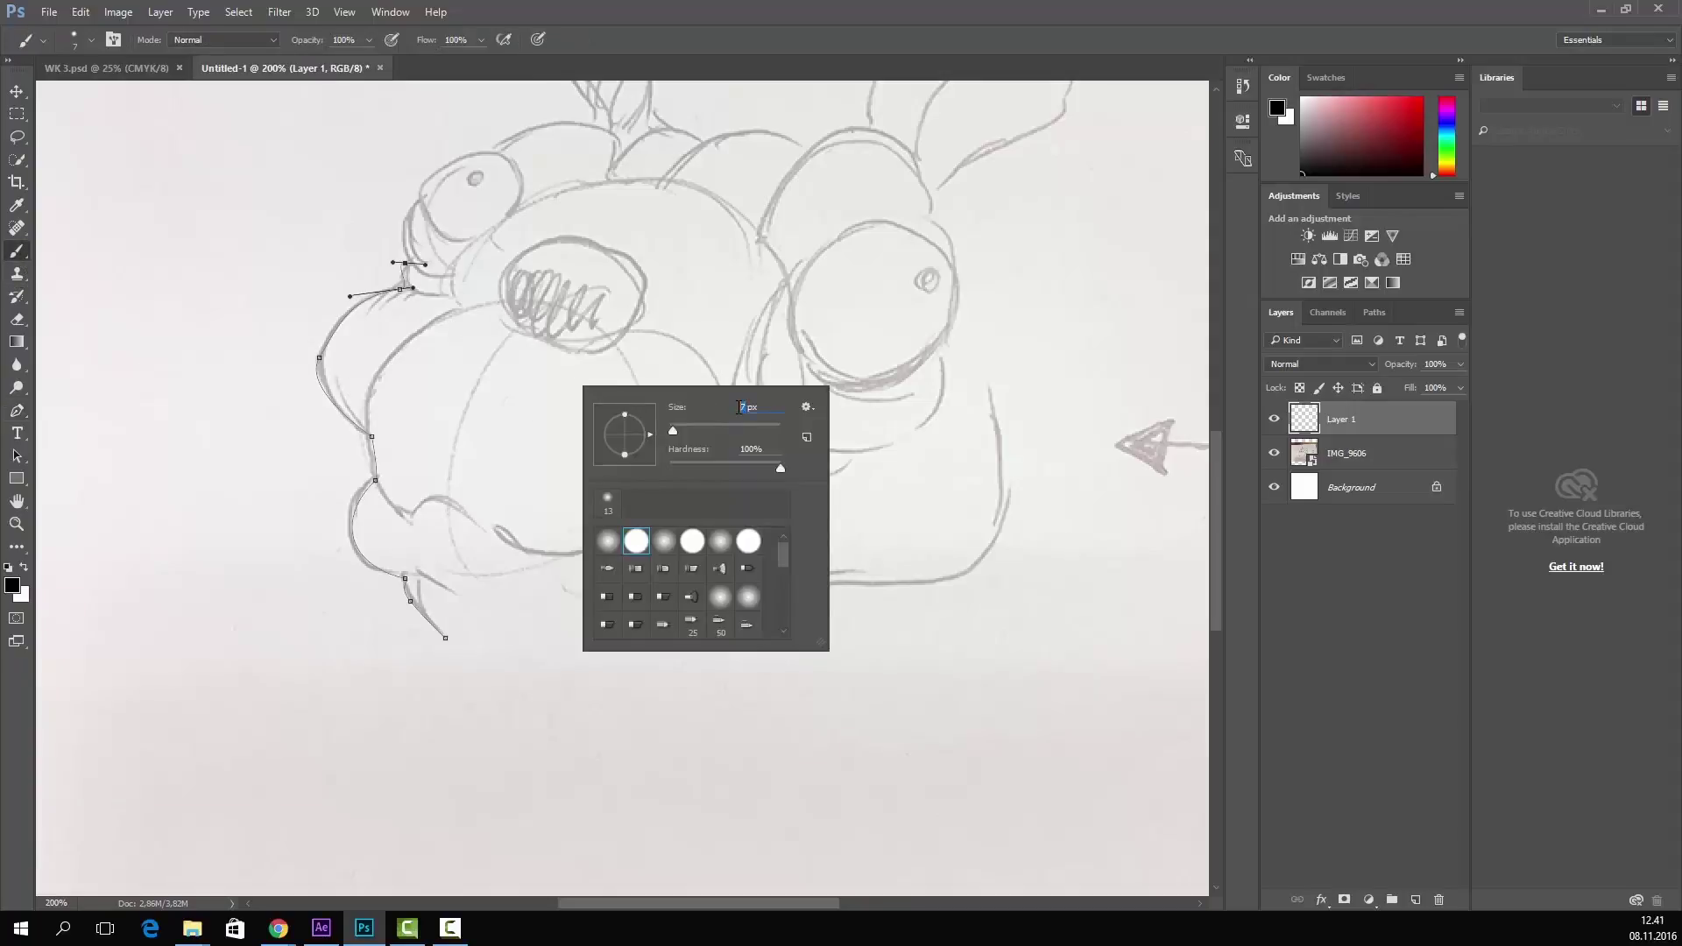
type("5")
key("Return")
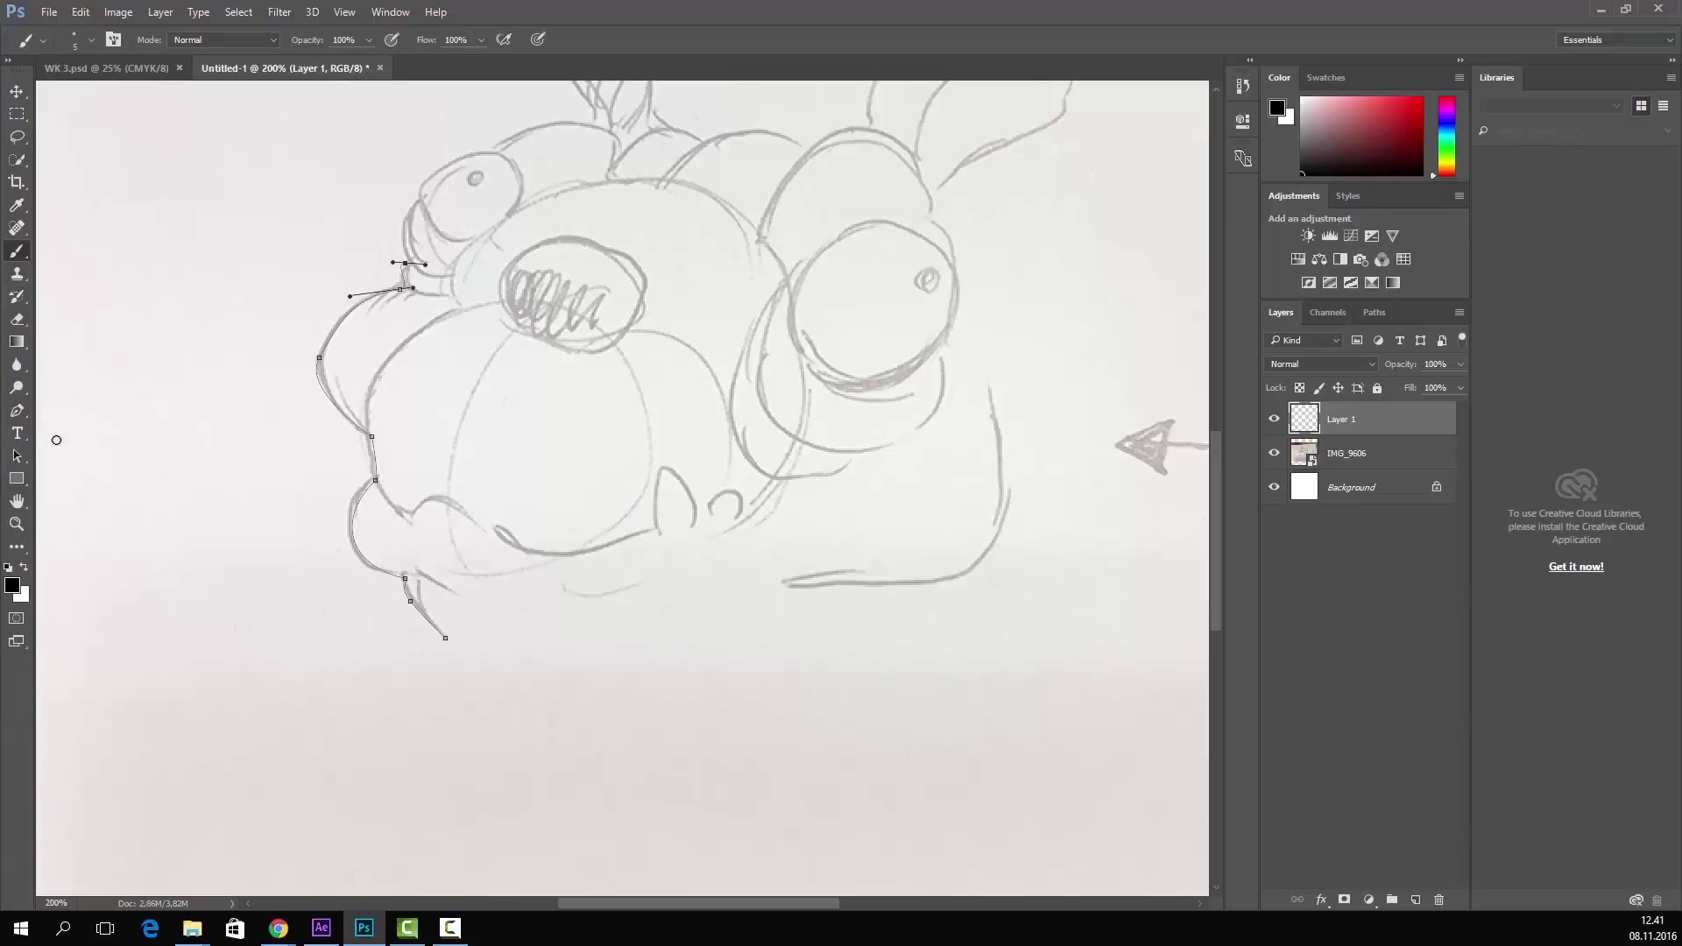
- Try stroking the traced face path with the 5 px Brush, and undo the stroke
left_click(17, 411)
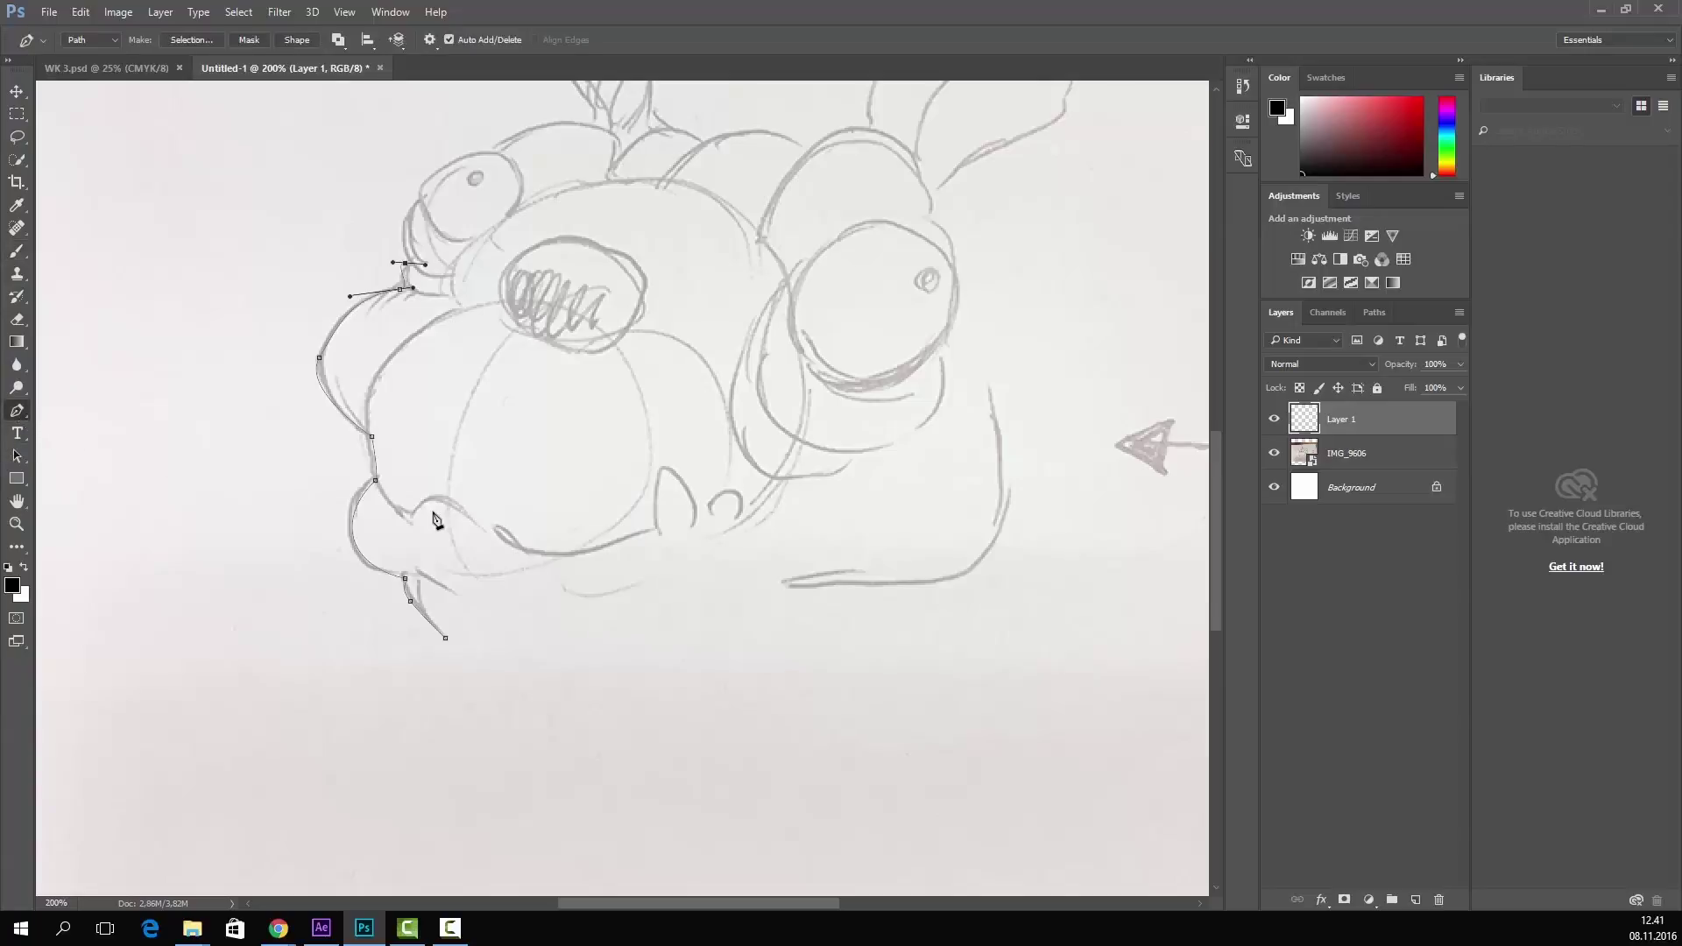
right_click(406, 584)
left_click(522, 277)
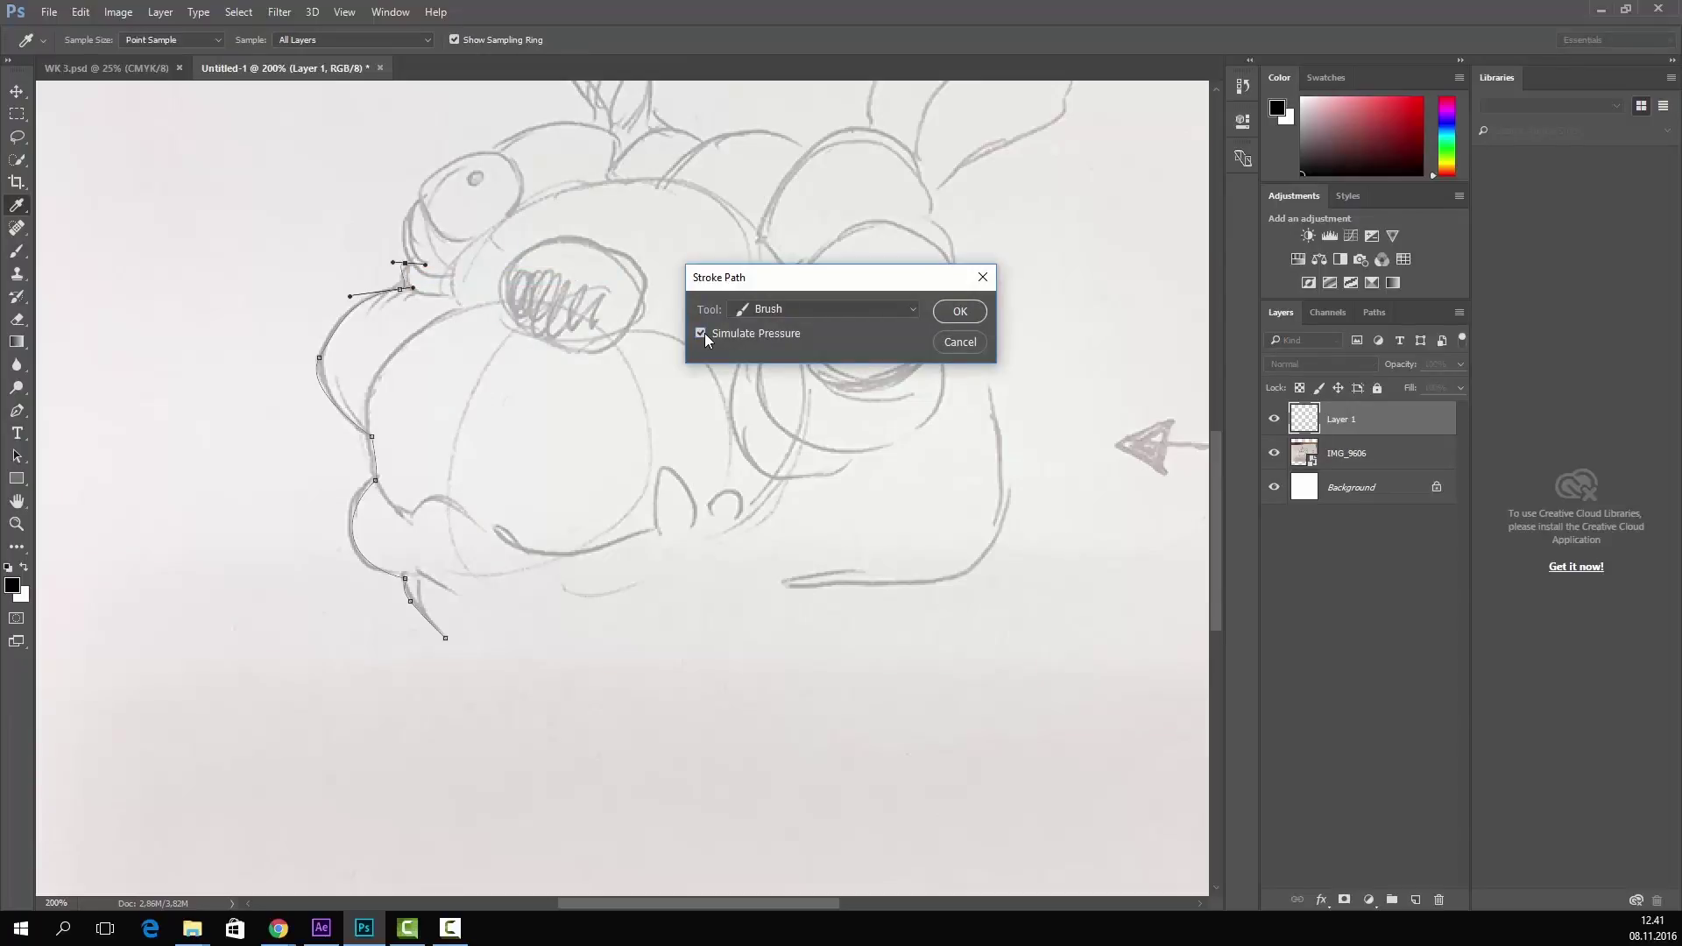
left_click(951, 324)
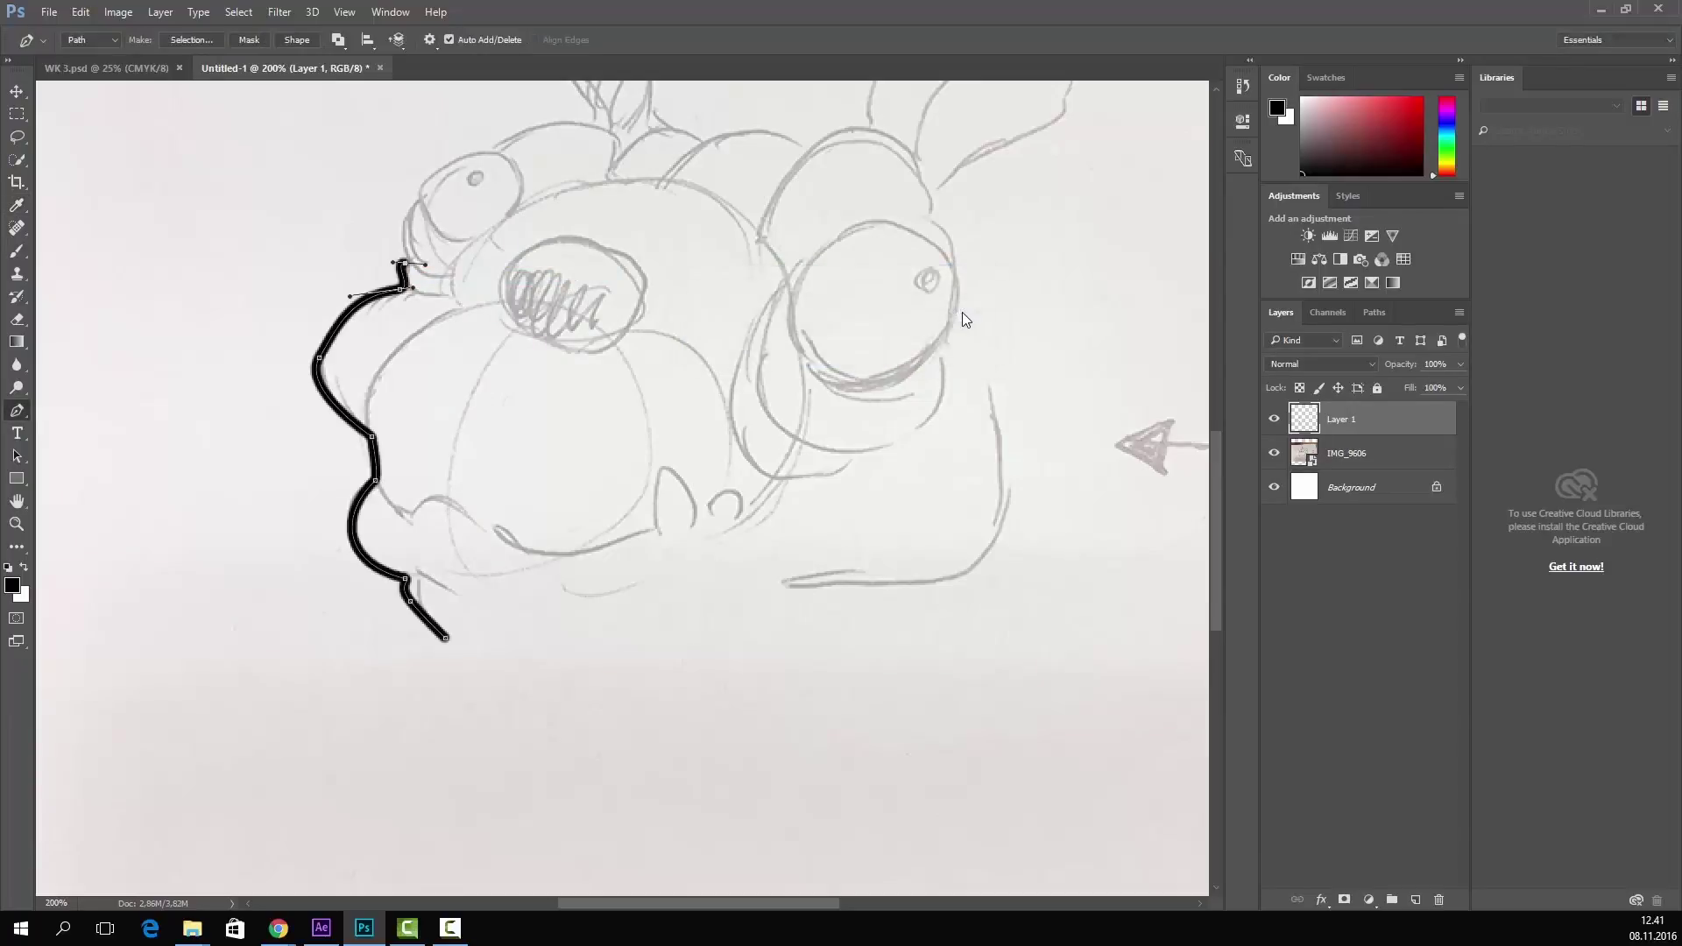
left_click(1386, 610)
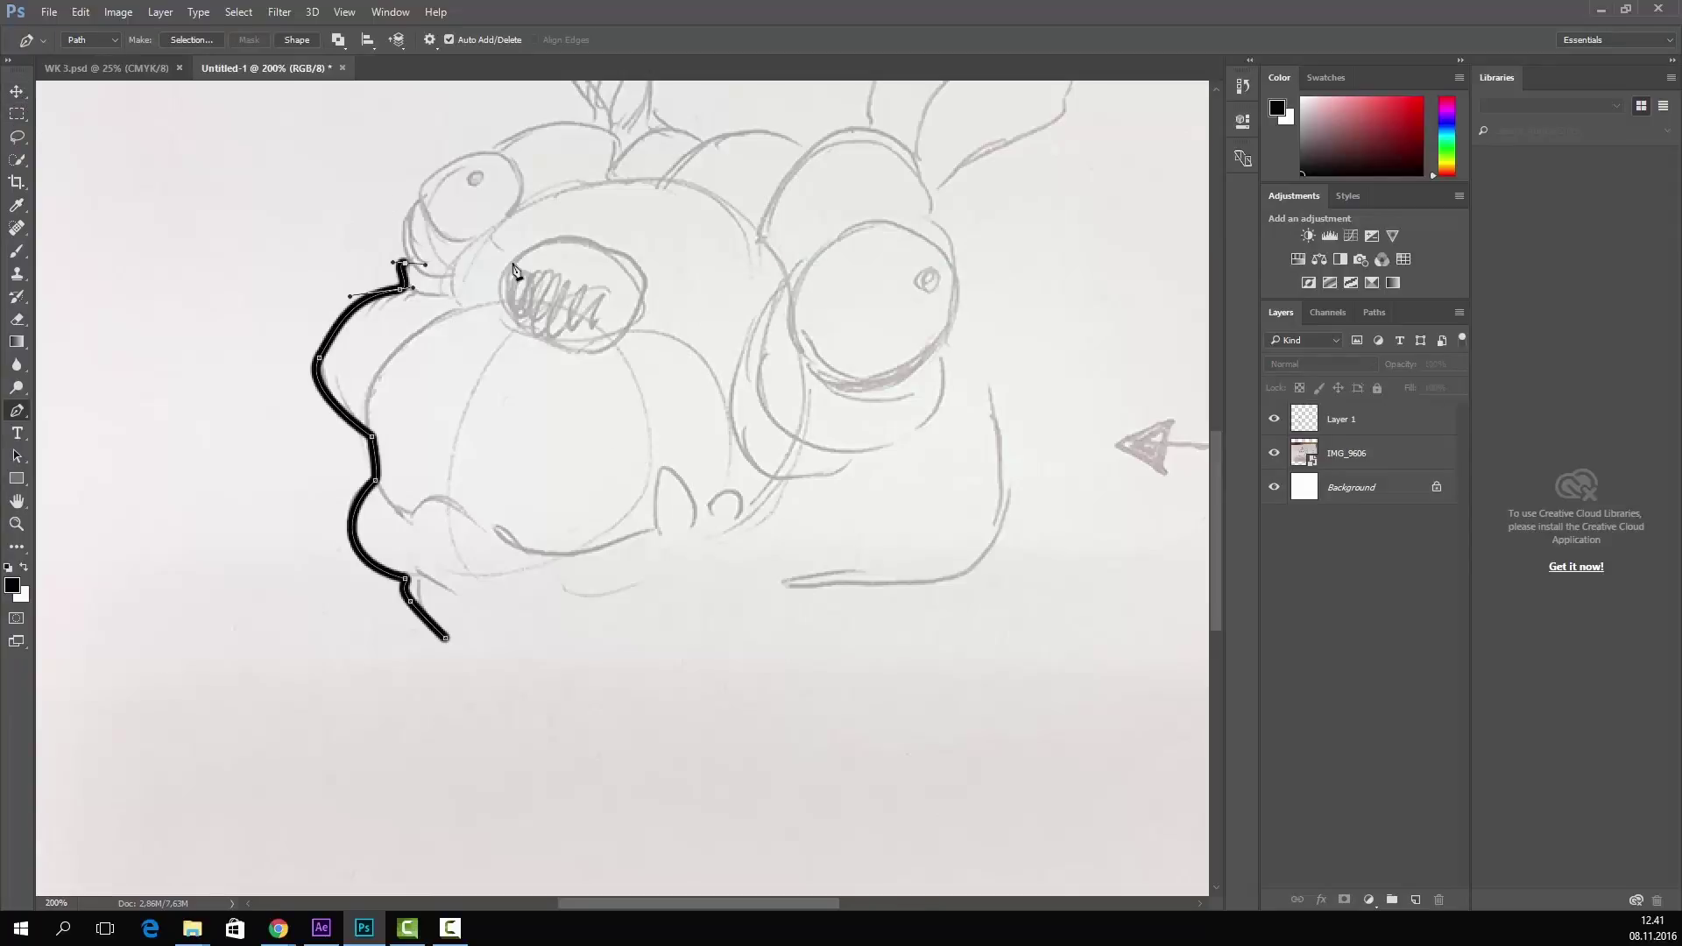
key("ctrl+z")
- Try stroking the face path again with the Brush and Simulate Pressure, undoing each attempt
right_click(368, 428)
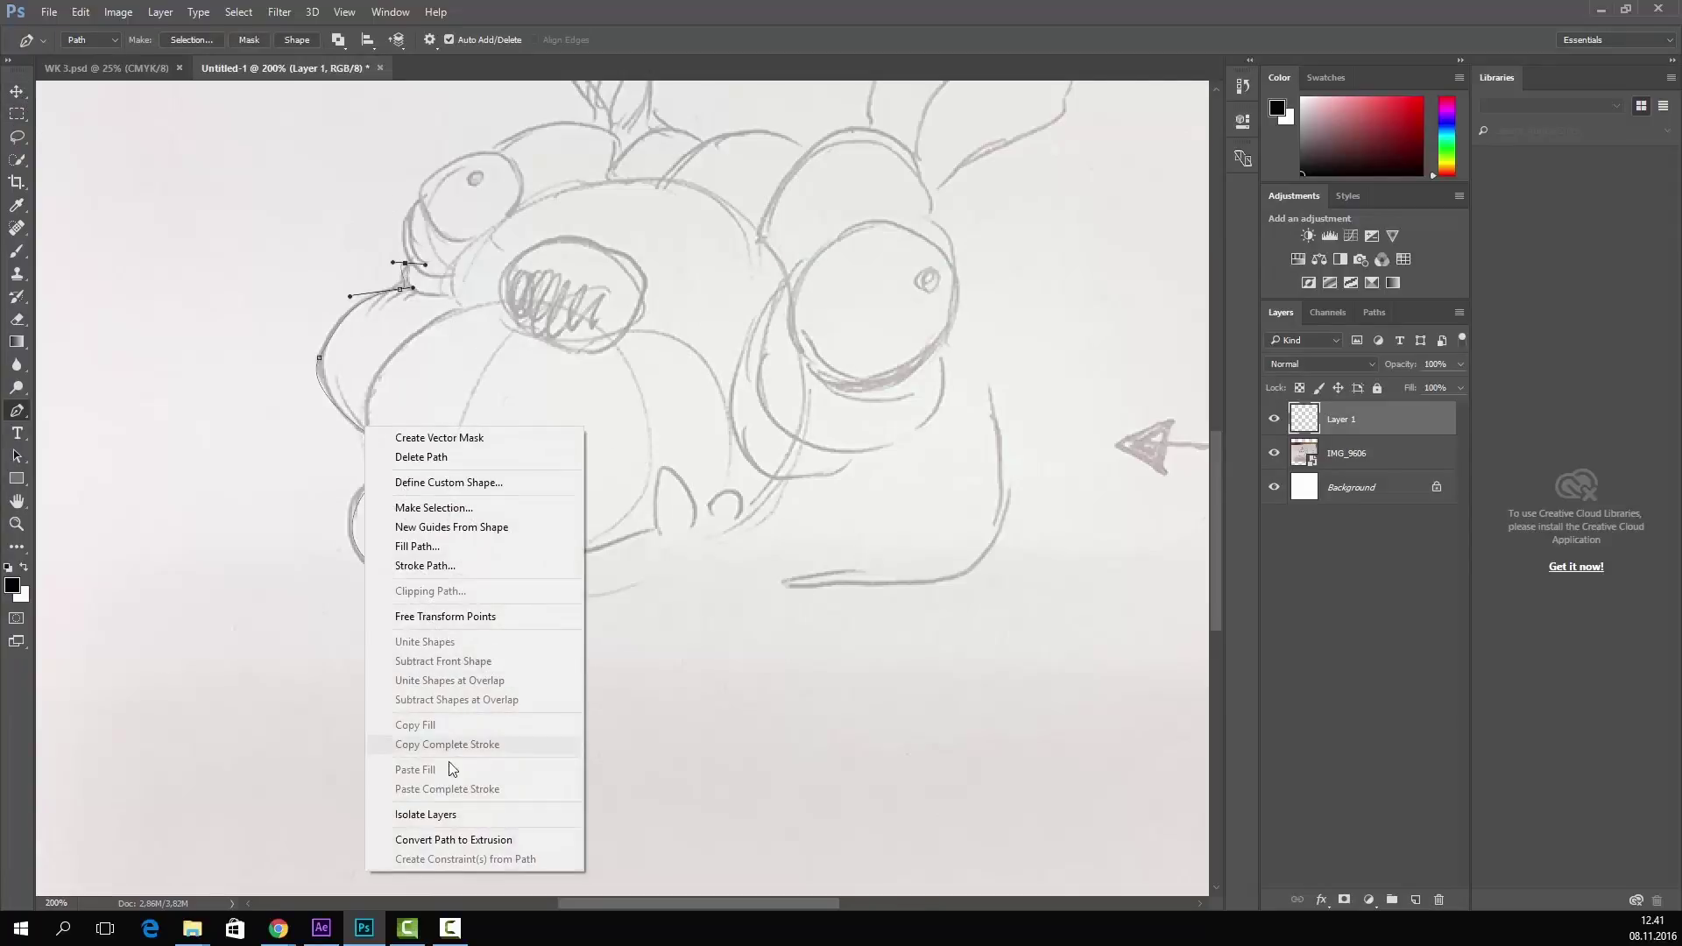
left_click(470, 566)
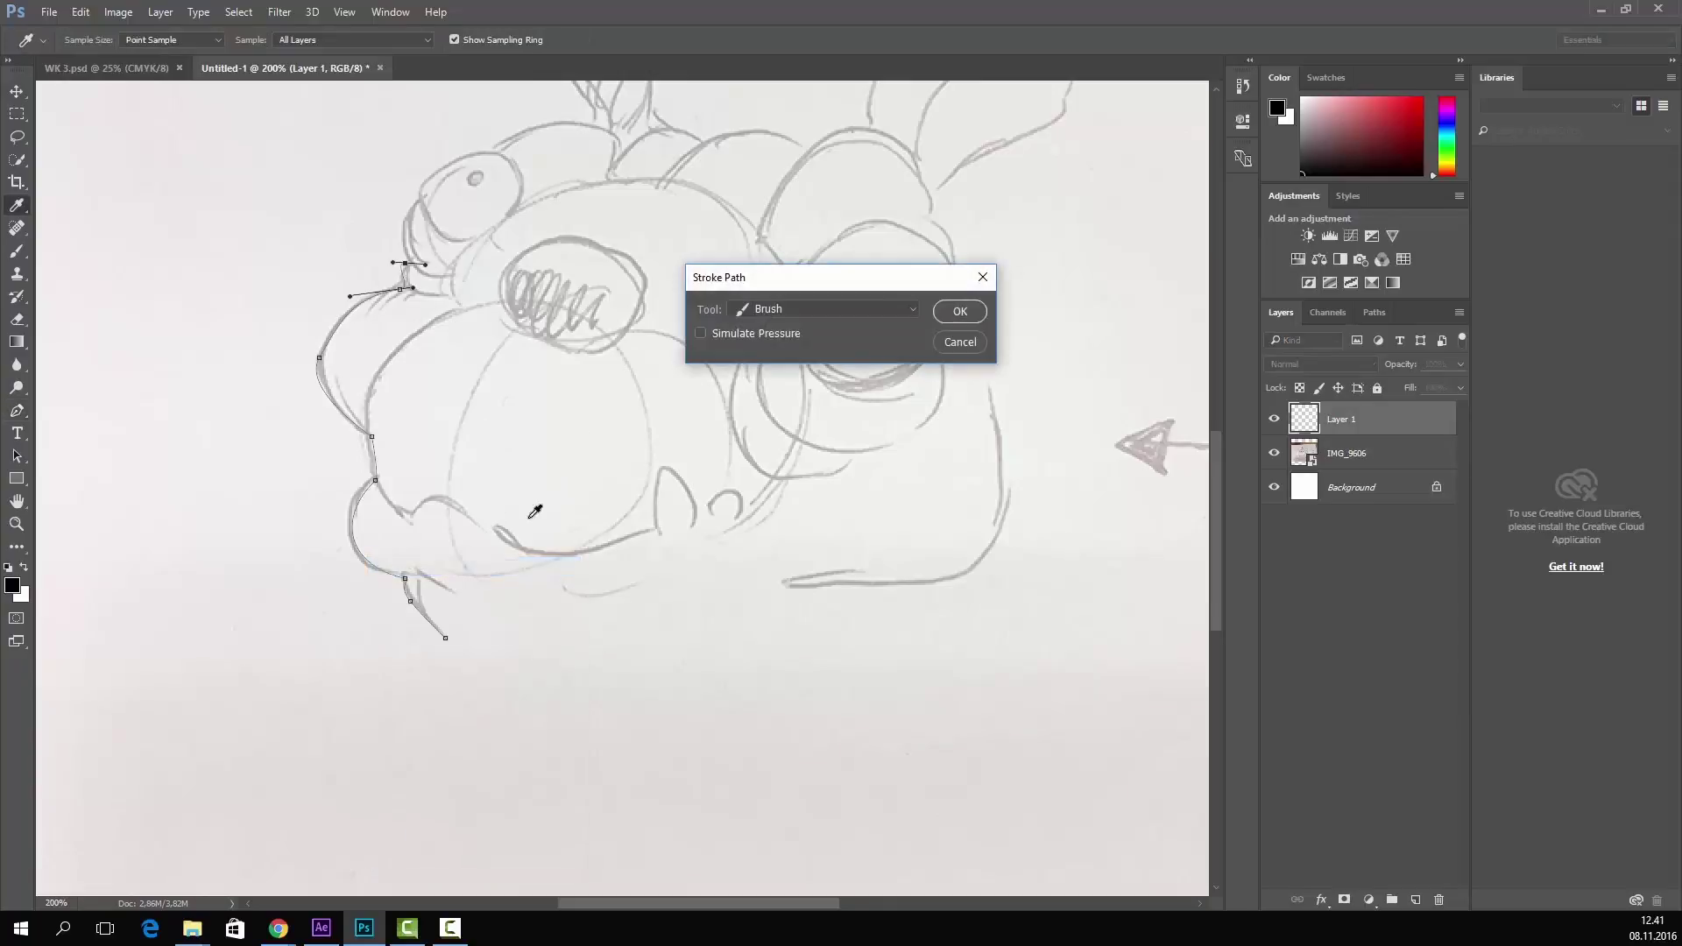
left_click(961, 311)
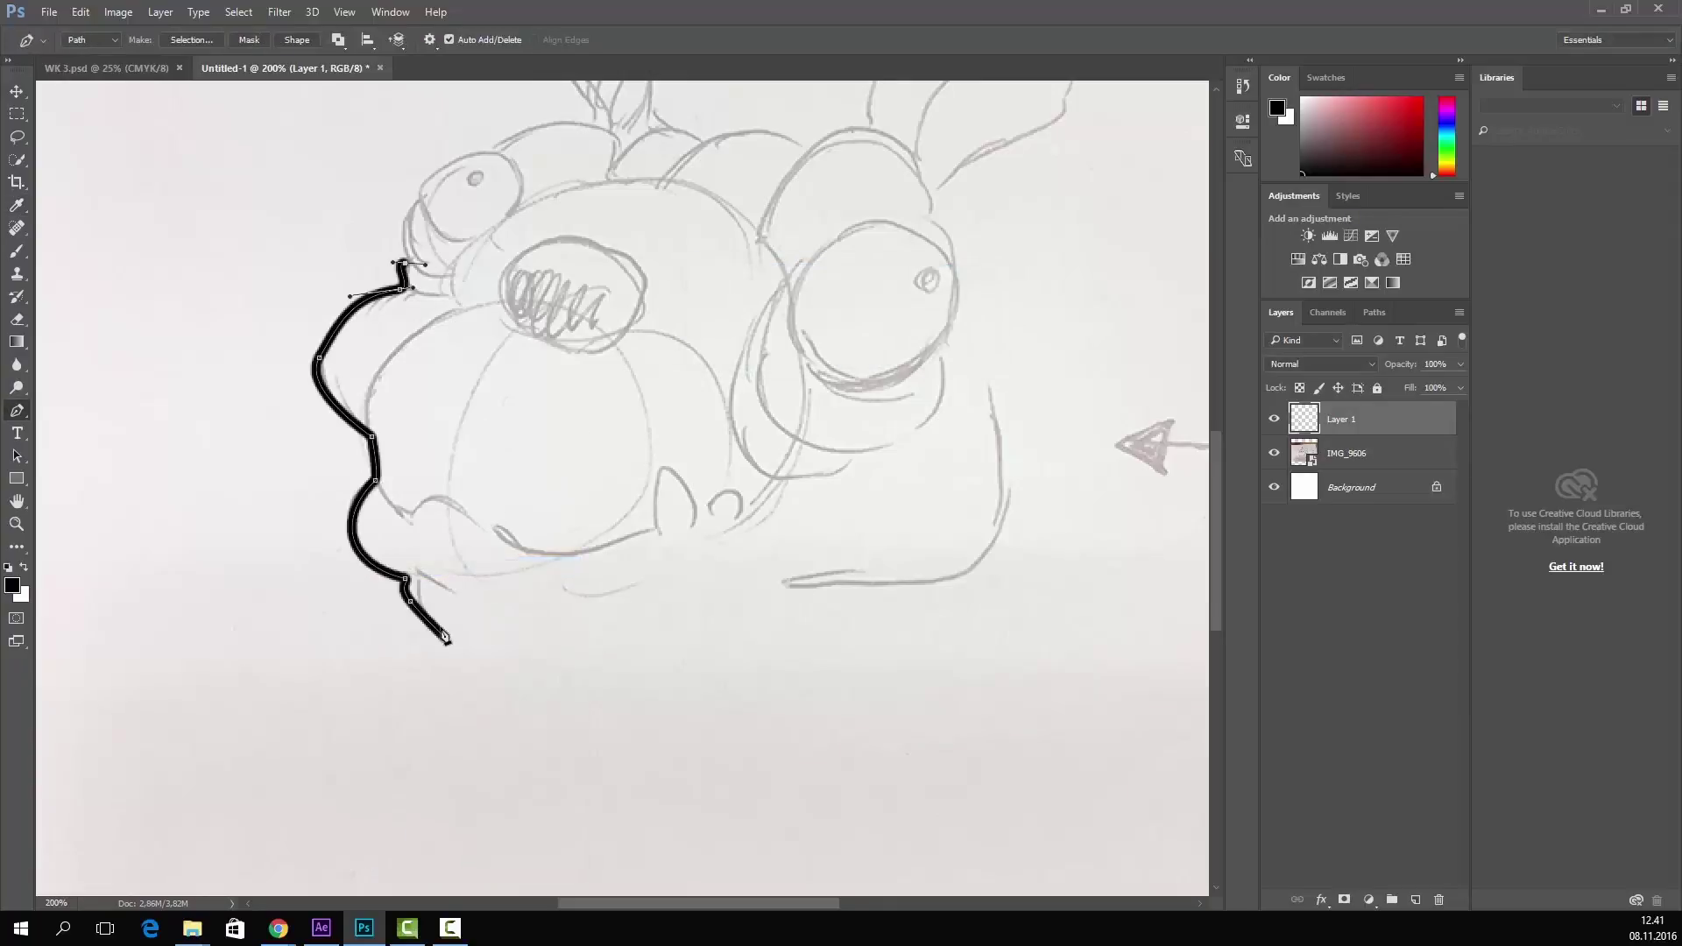
key("ctrl+z")
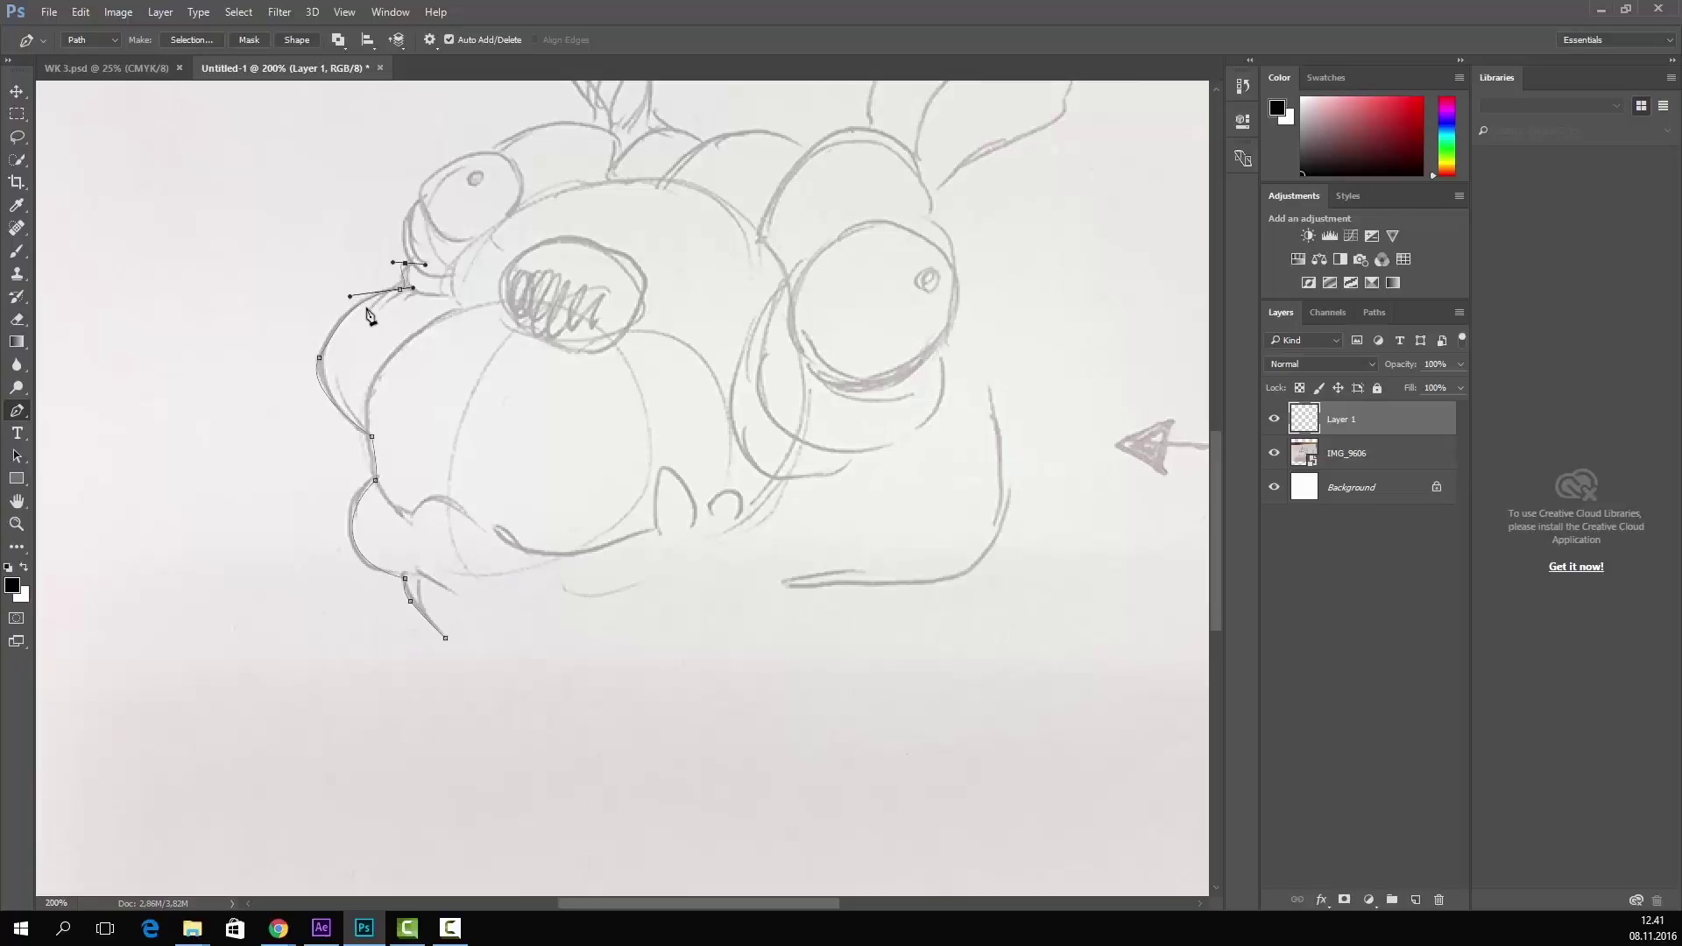
right_click(351, 320)
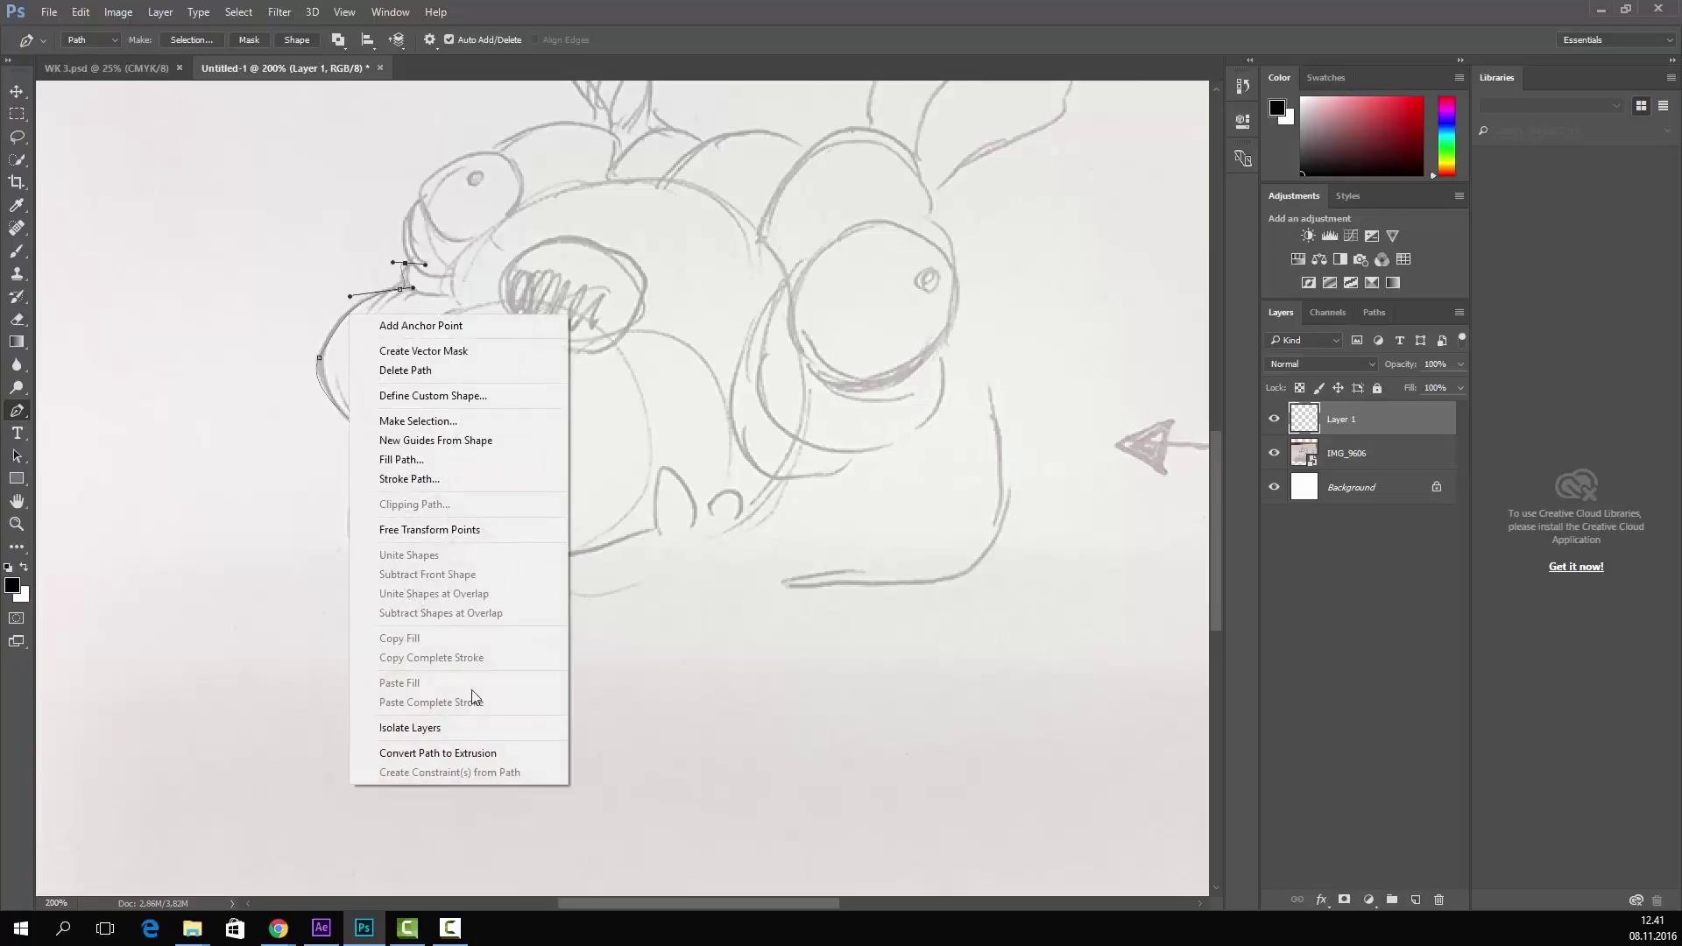
left_click(510, 480)
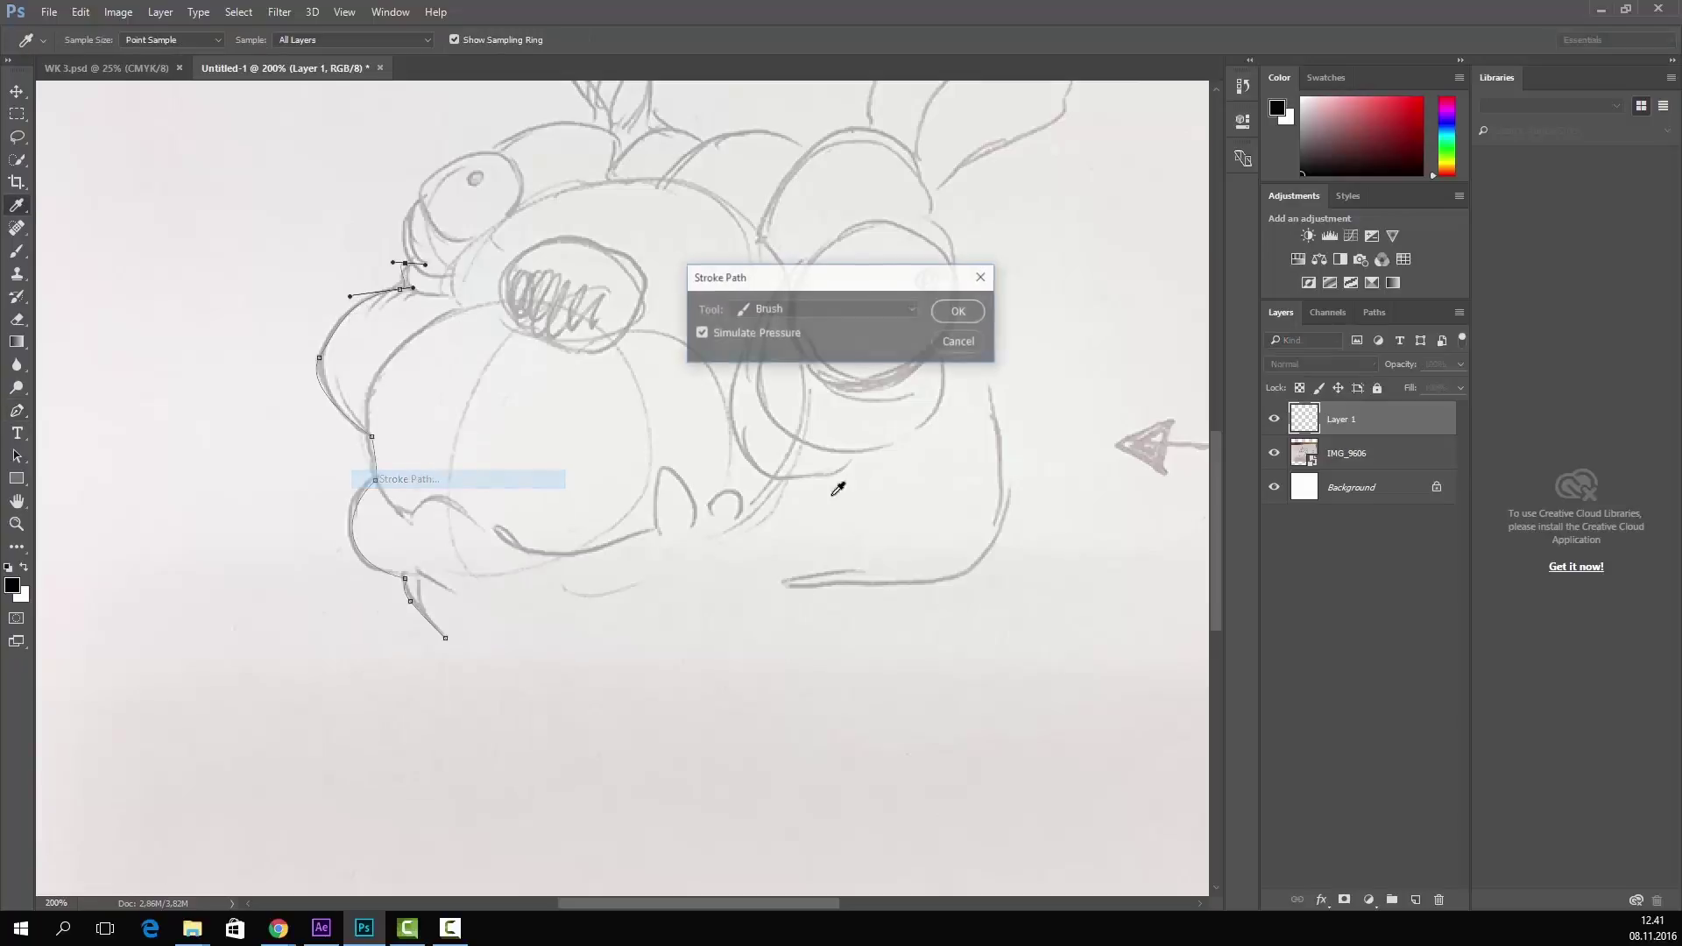
left_click(960, 312)
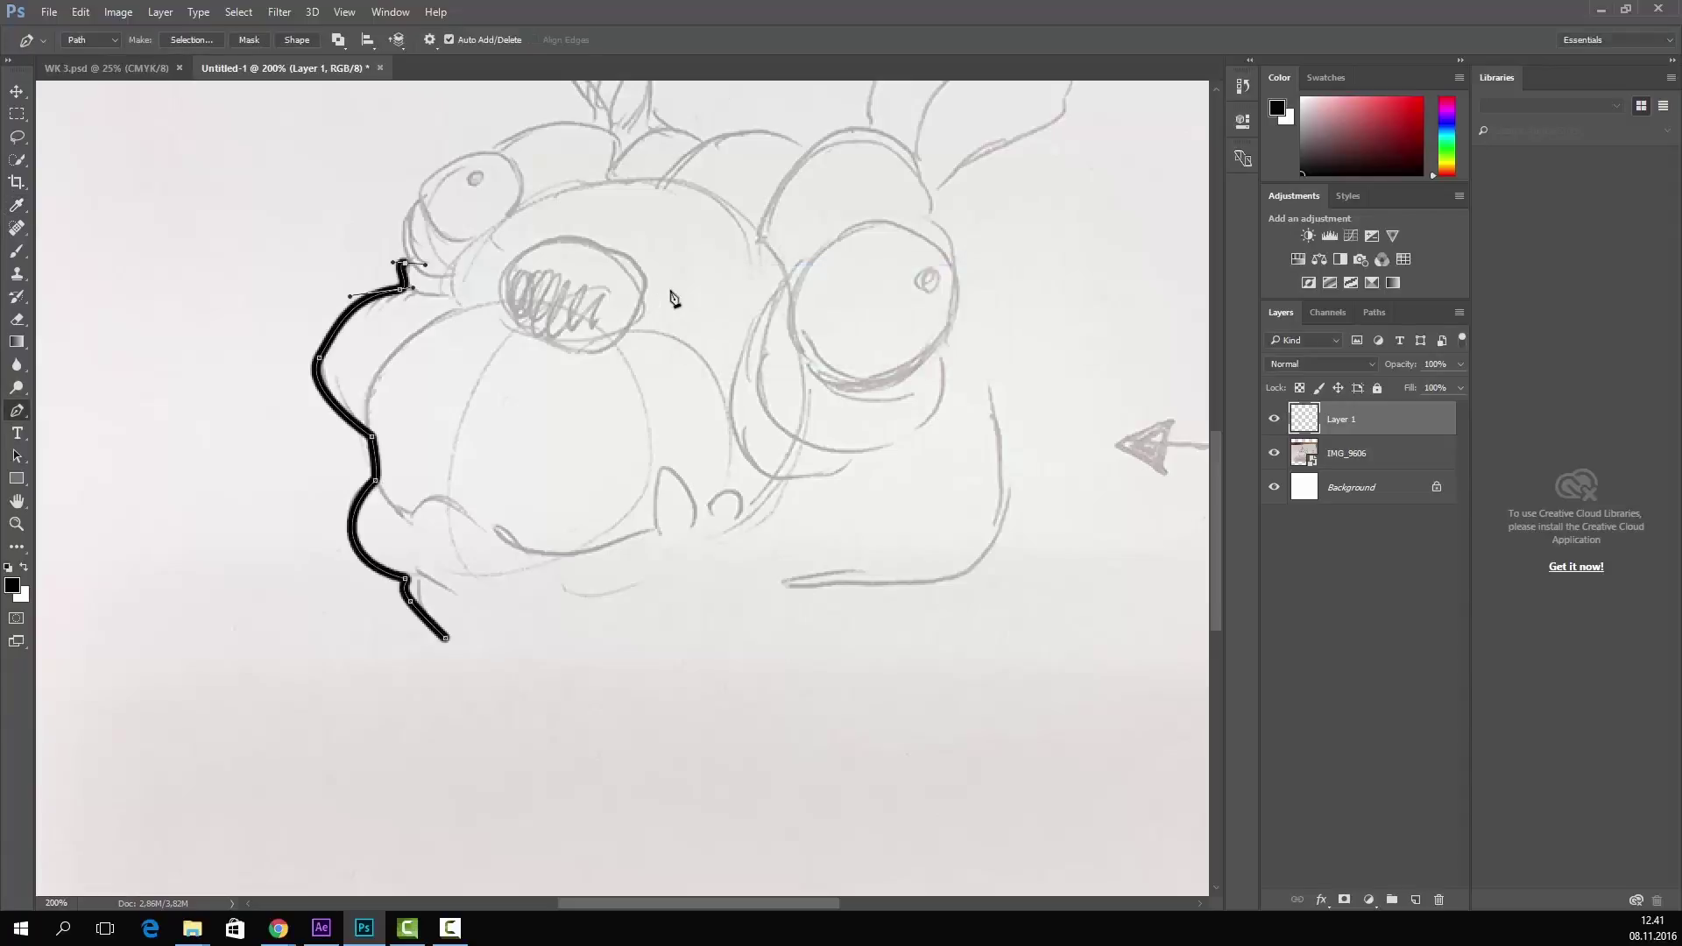
key("ctrl+z")
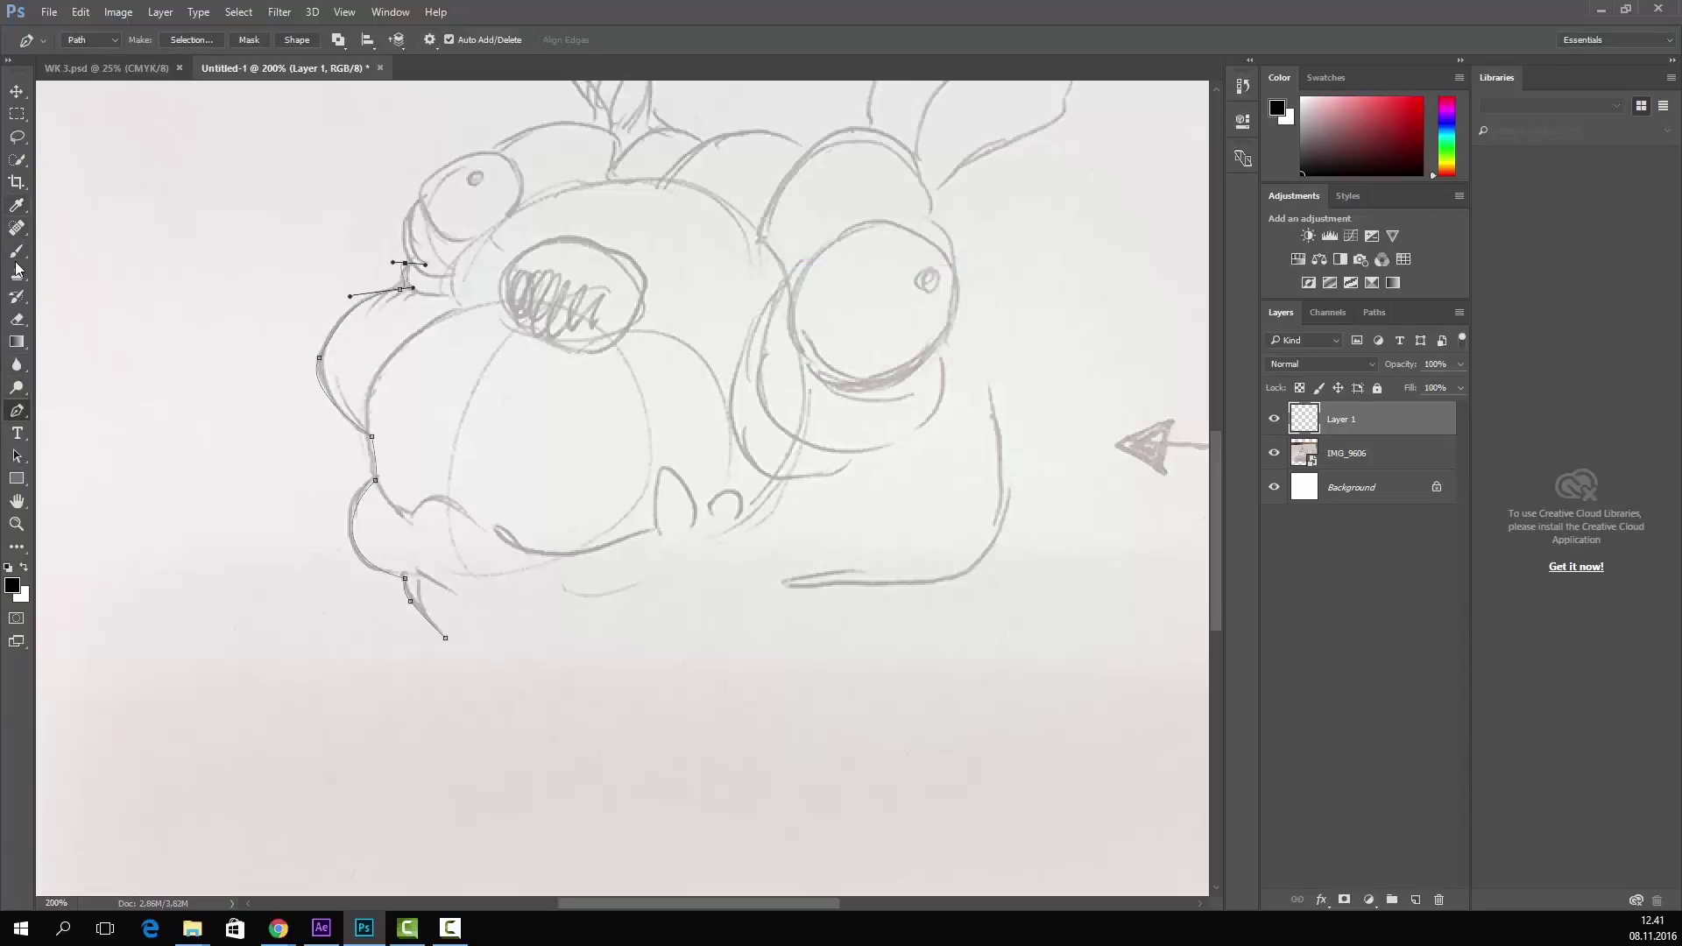
- Make pen pressure control the Brush size, and stroke the face path on Layer 1 with the Brush and Simulate Pressure
left_click(17, 251)
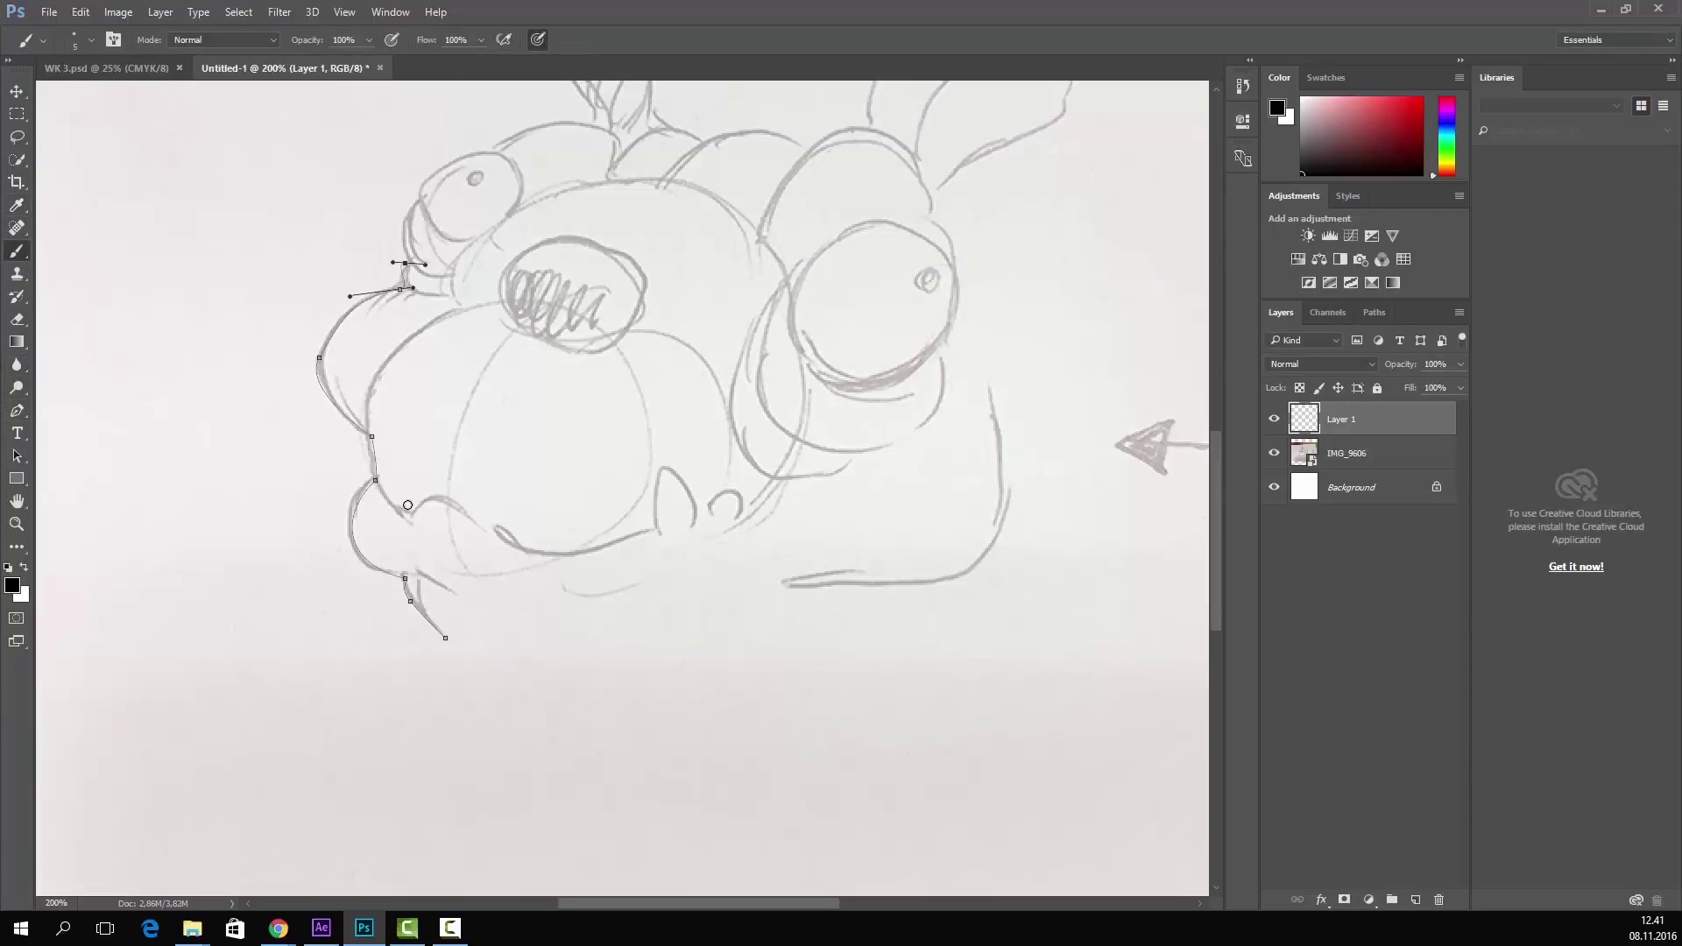
left_click(16, 410)
right_click(453, 559)
left_click(486, 242)
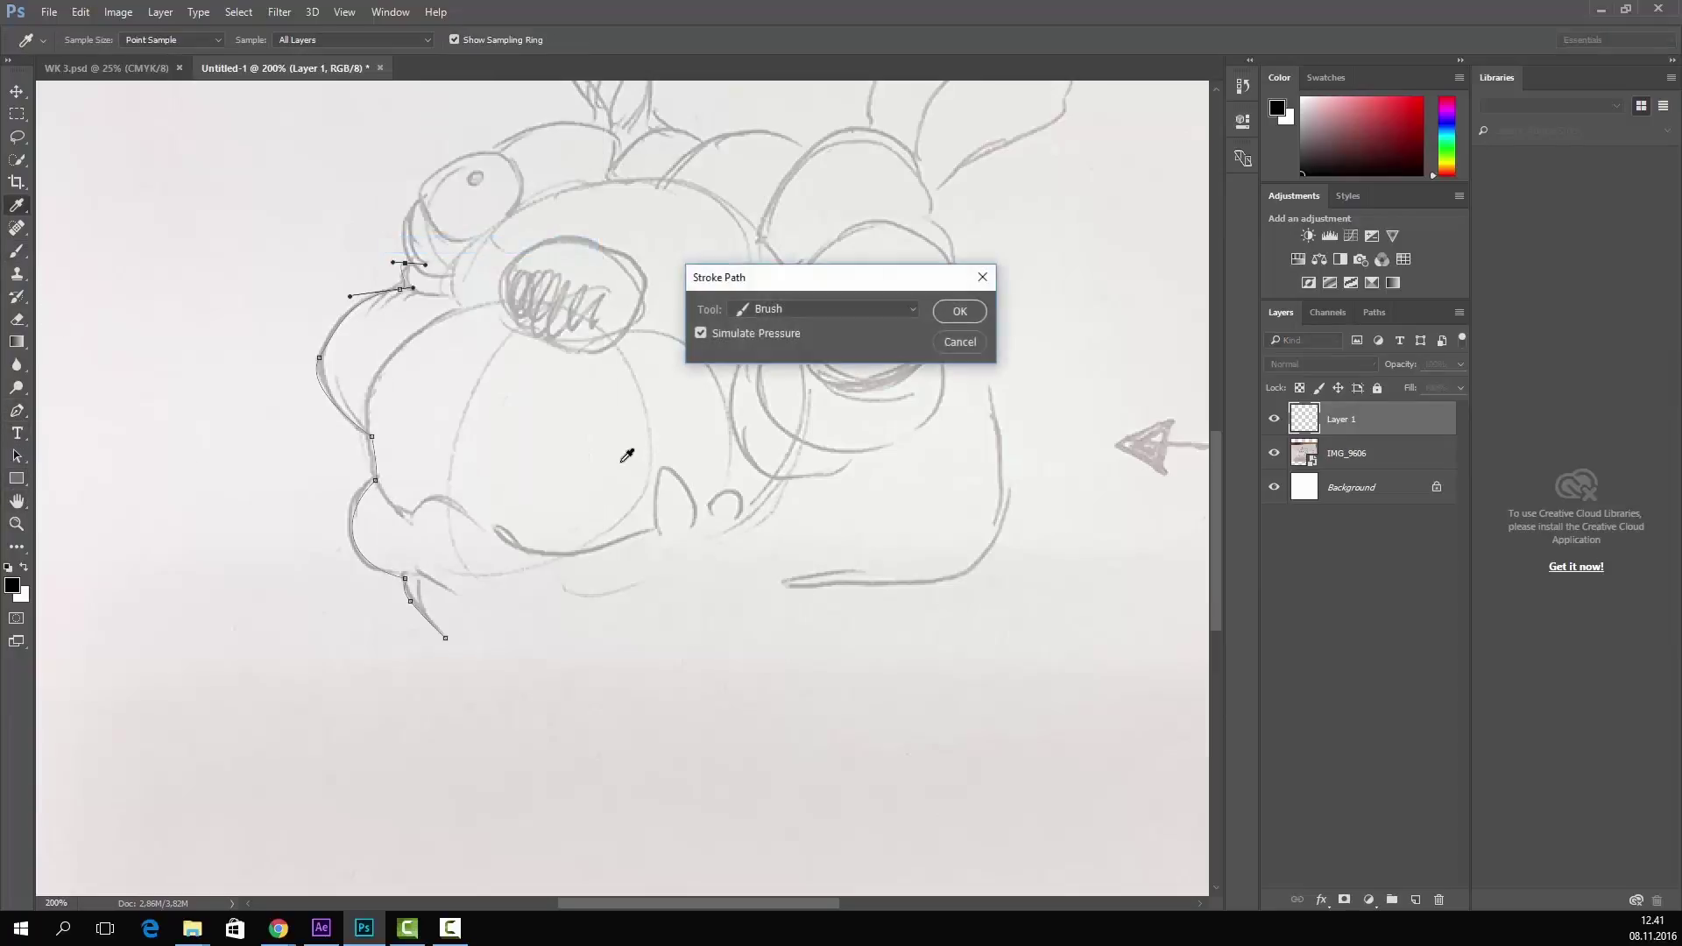
left_click(960, 311)
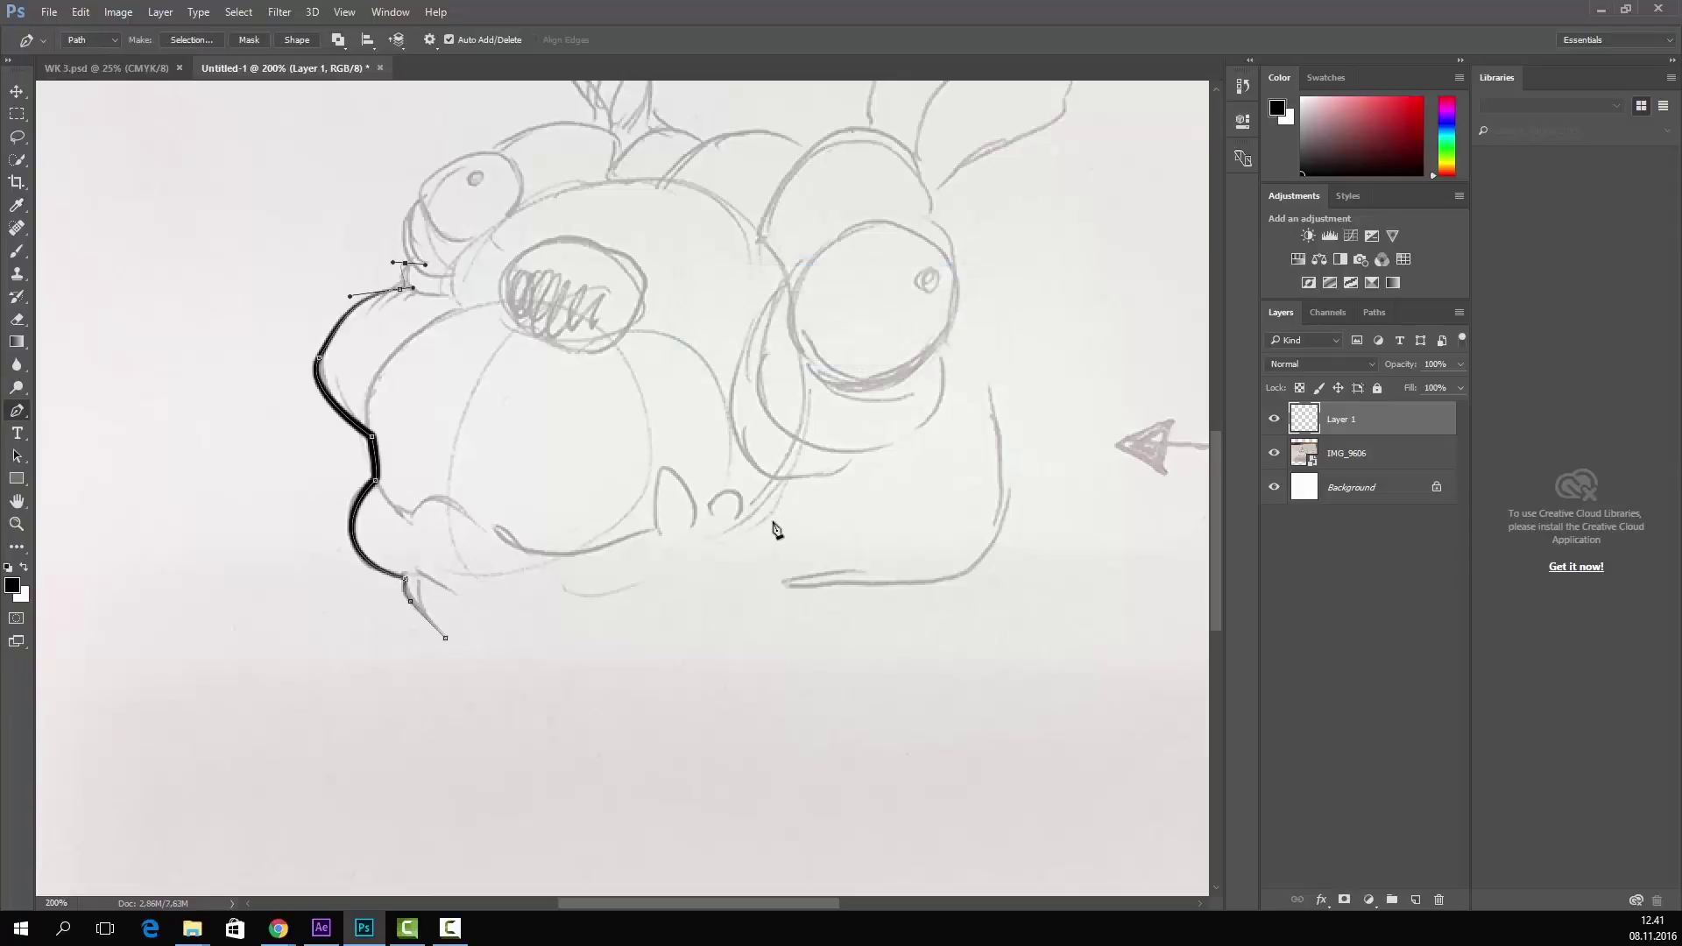
- Delete the traced face path, keeping its brush stroke on Layer 1
left_click(1435, 572)
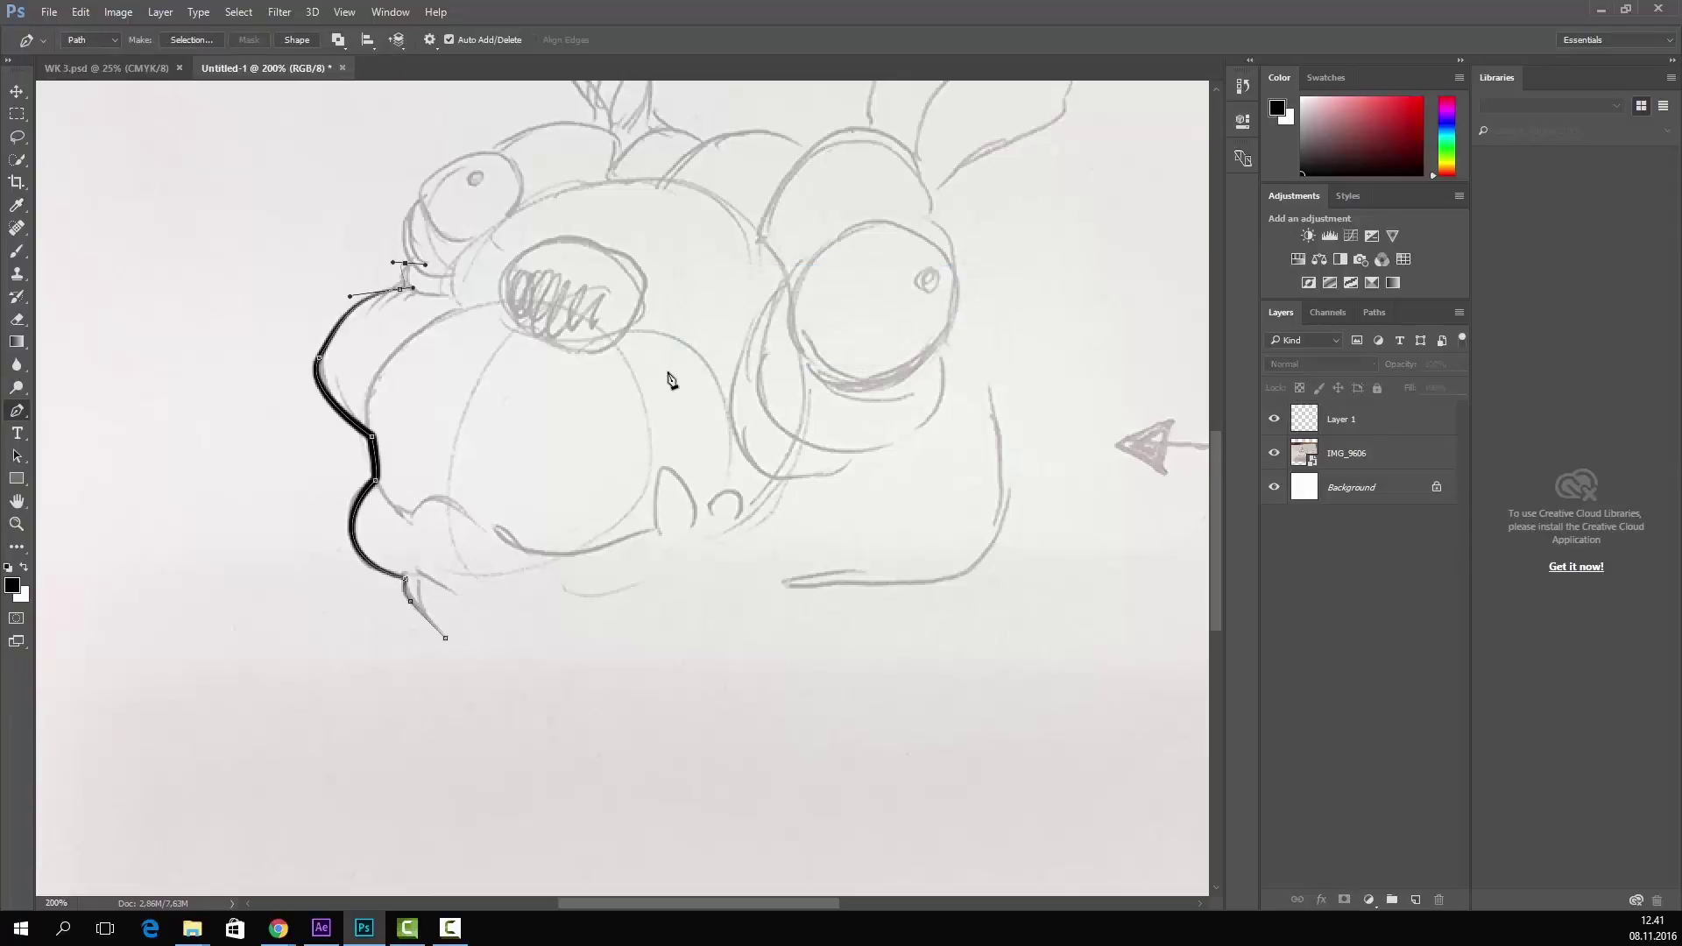
key("Delete")
key("Delete")
- Examine the stroked outline with and without the sketch by toggling Layer 1 and IMG_9606, with Layer 1 selected
left_click(1276, 418)
left_click(1276, 418)
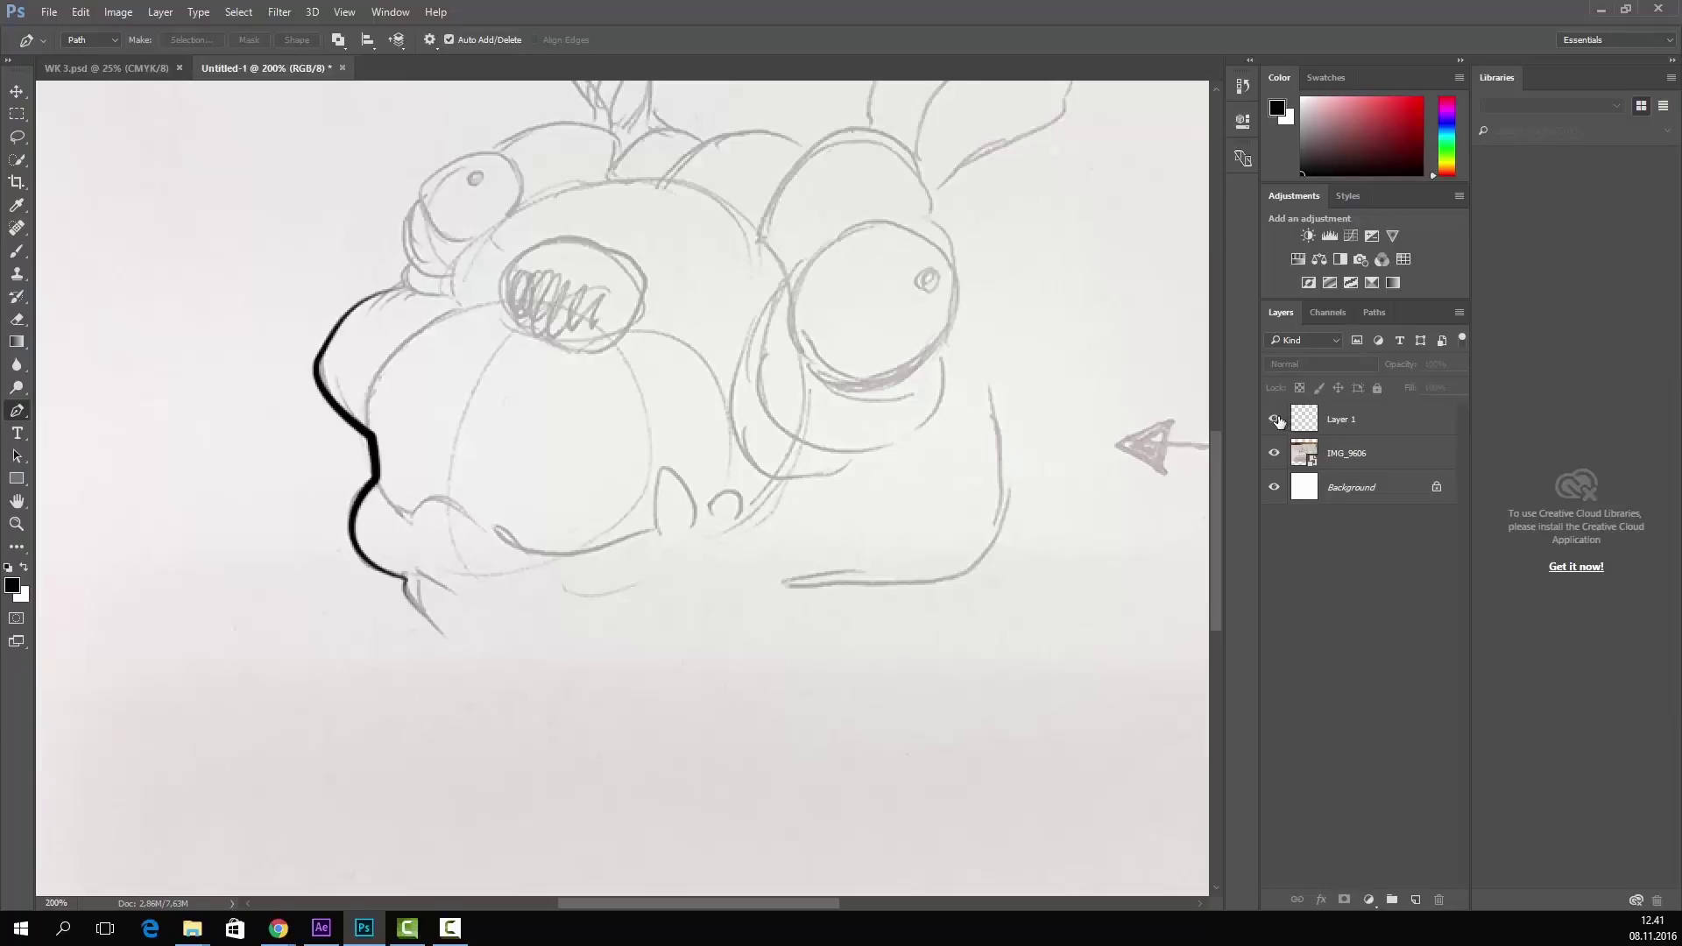
left_click(1277, 455)
left_click(1278, 455)
left_click(1363, 422)
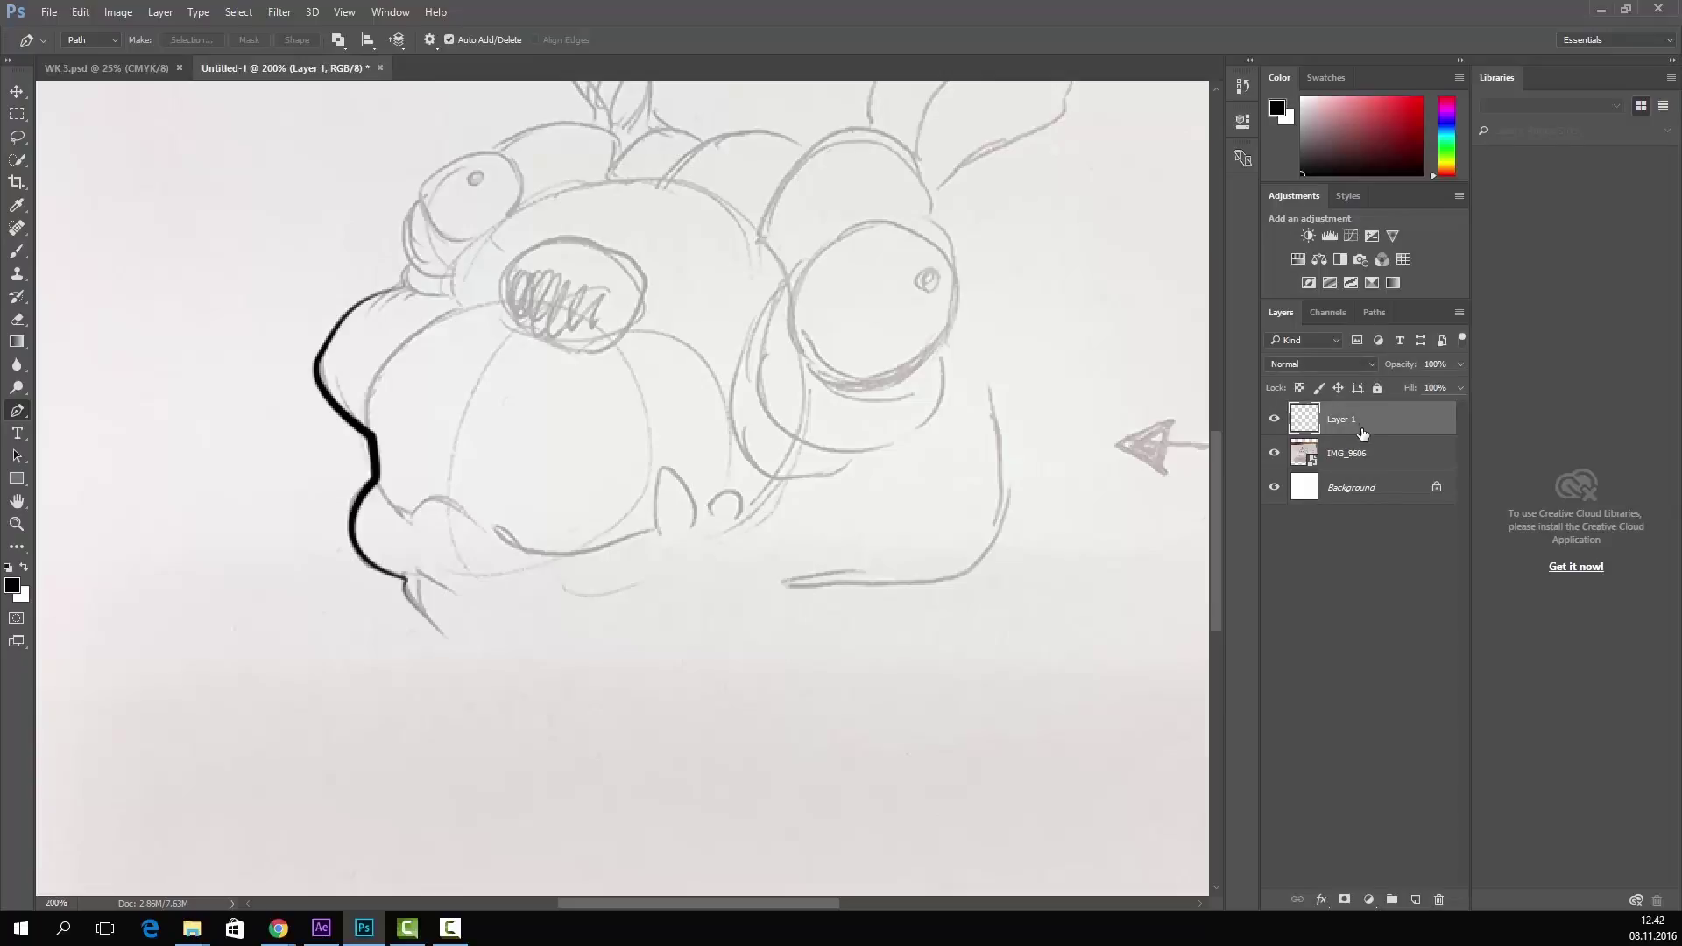
left_click(1274, 454)
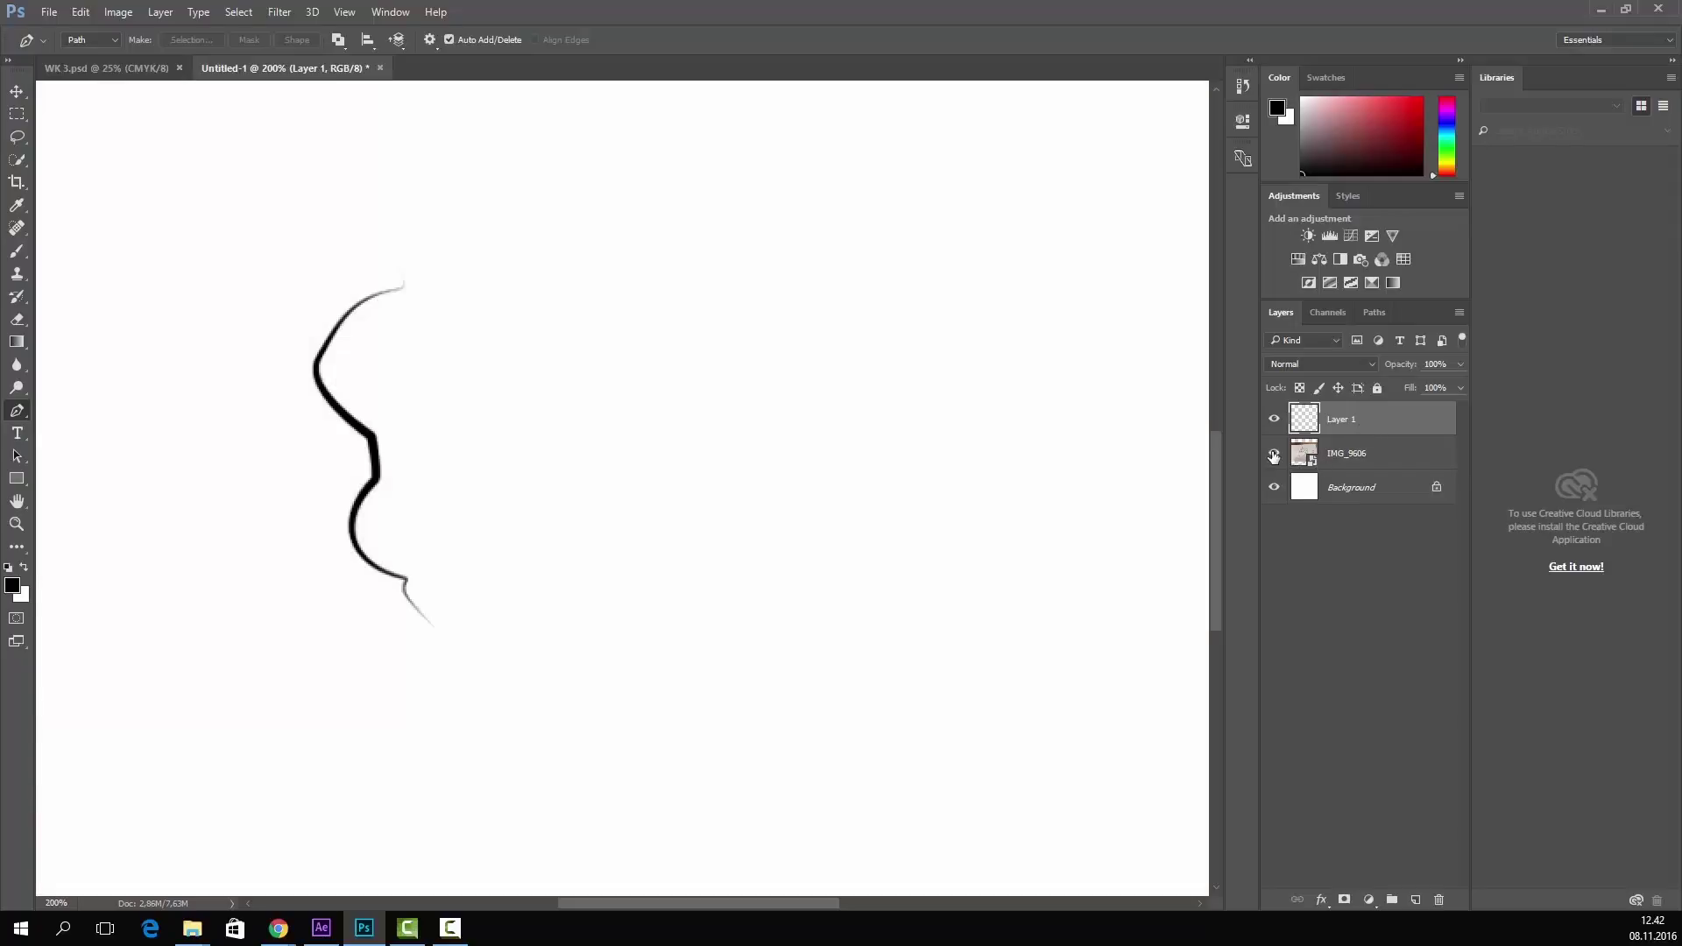
left_click(1274, 454)
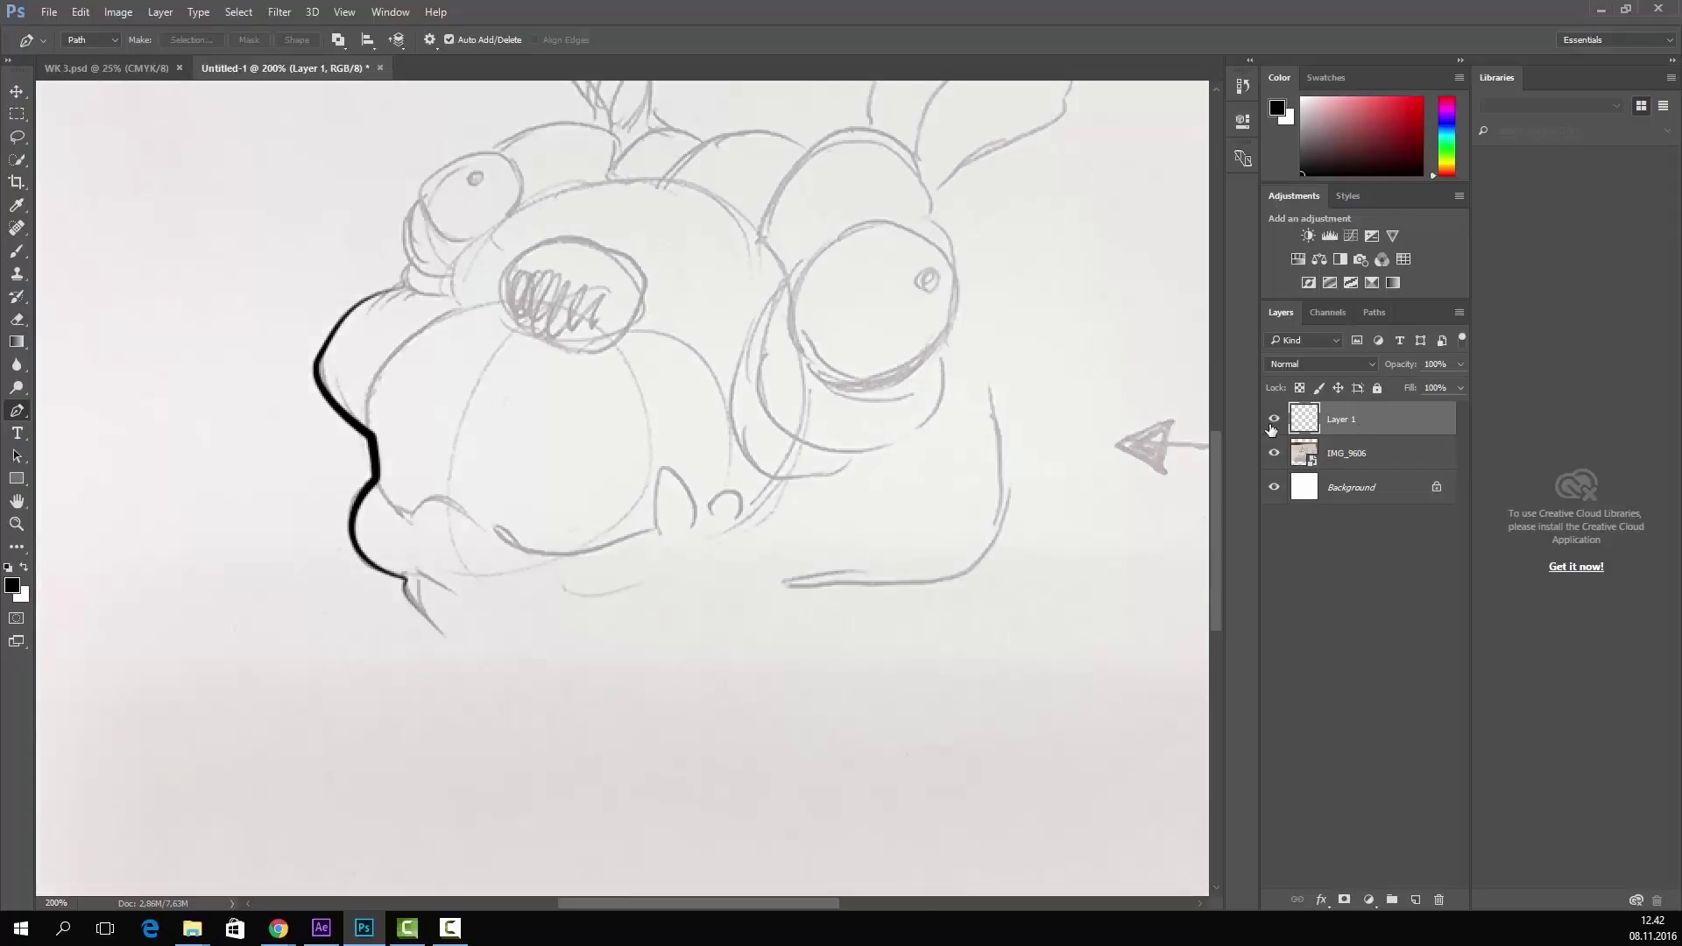
- Review the file formats available for saving the document, cancel the save, and hide the Background layer
key("ctrl+minus")
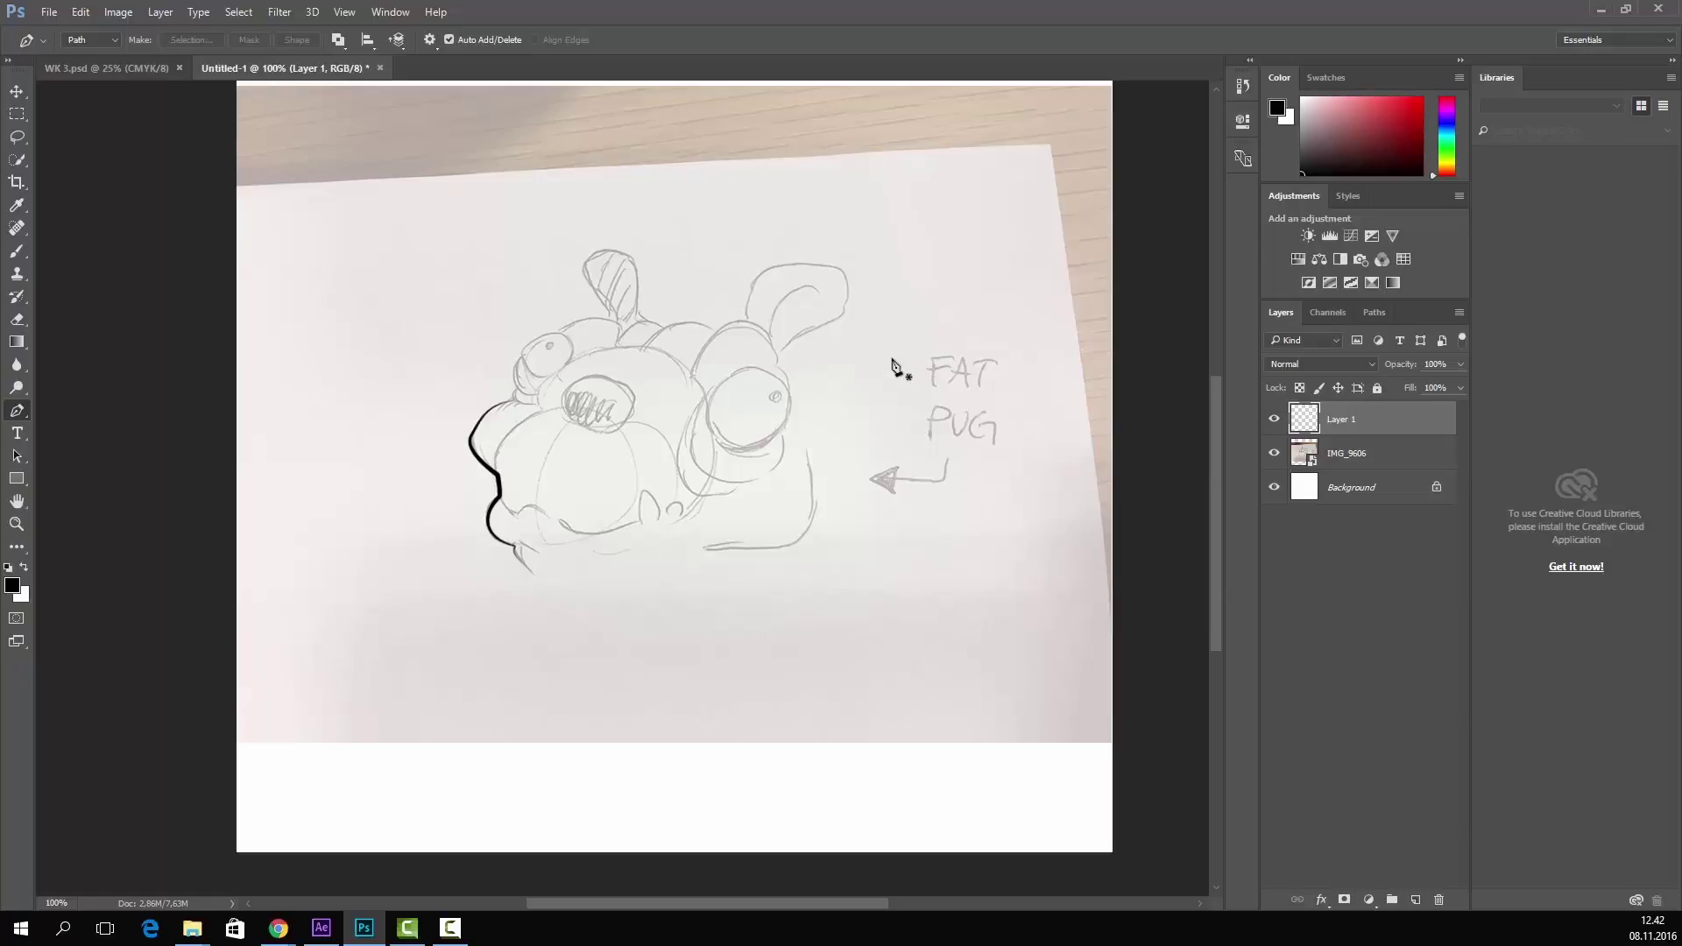
left_click(48, 12)
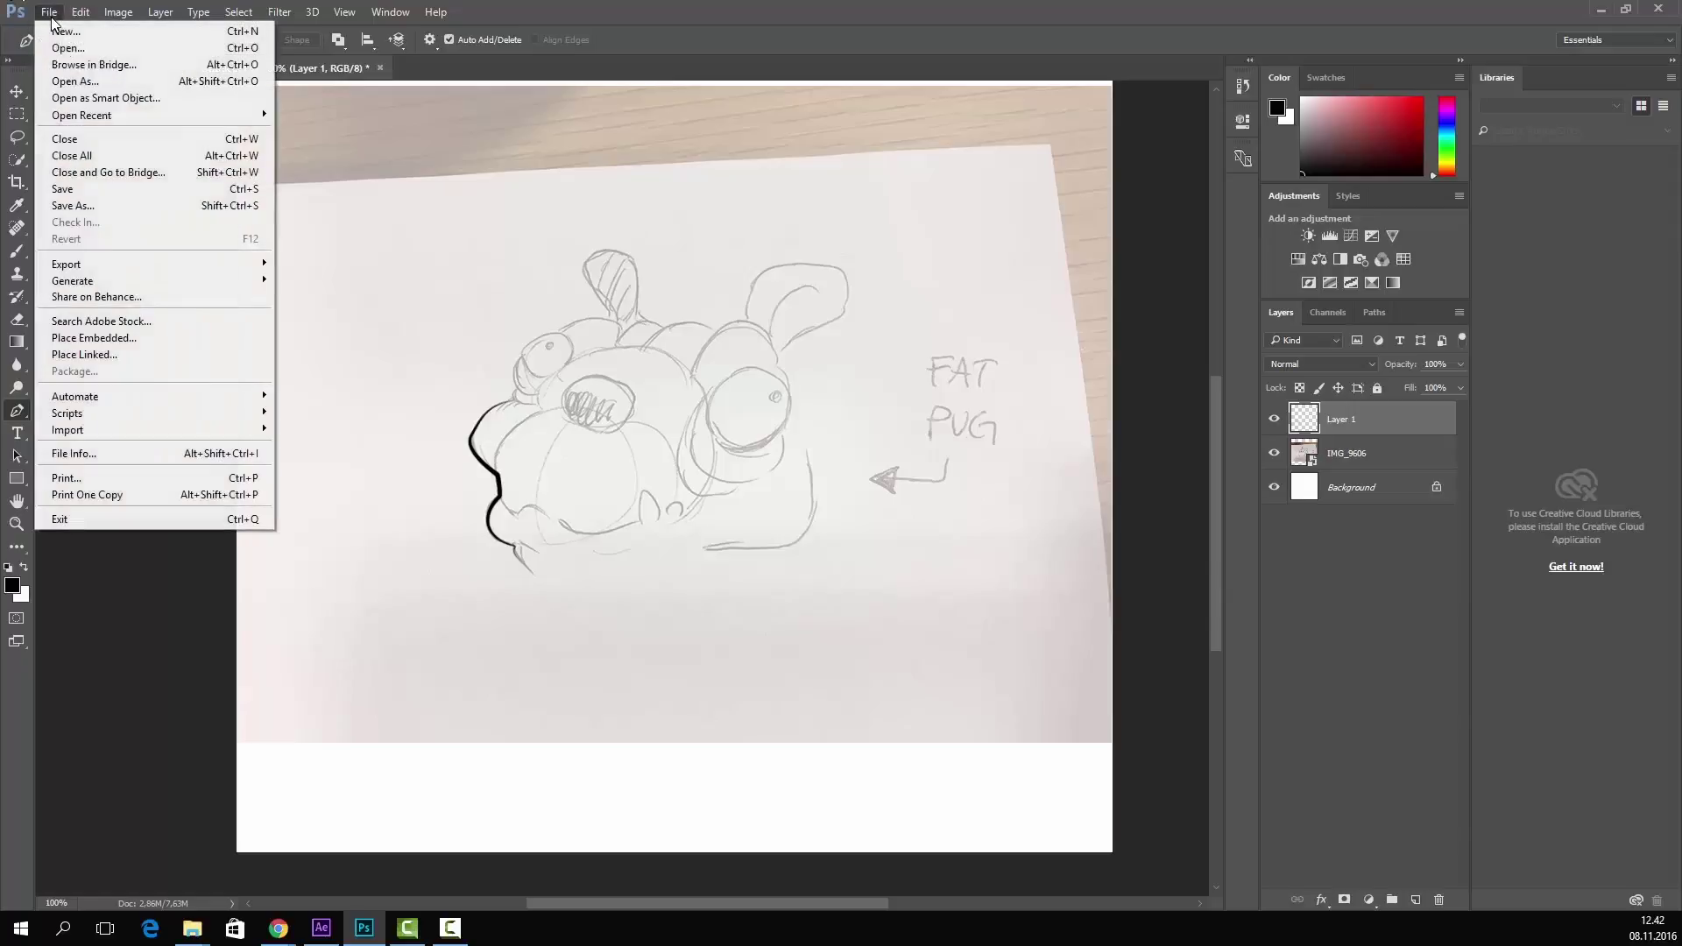
left_click(222, 203)
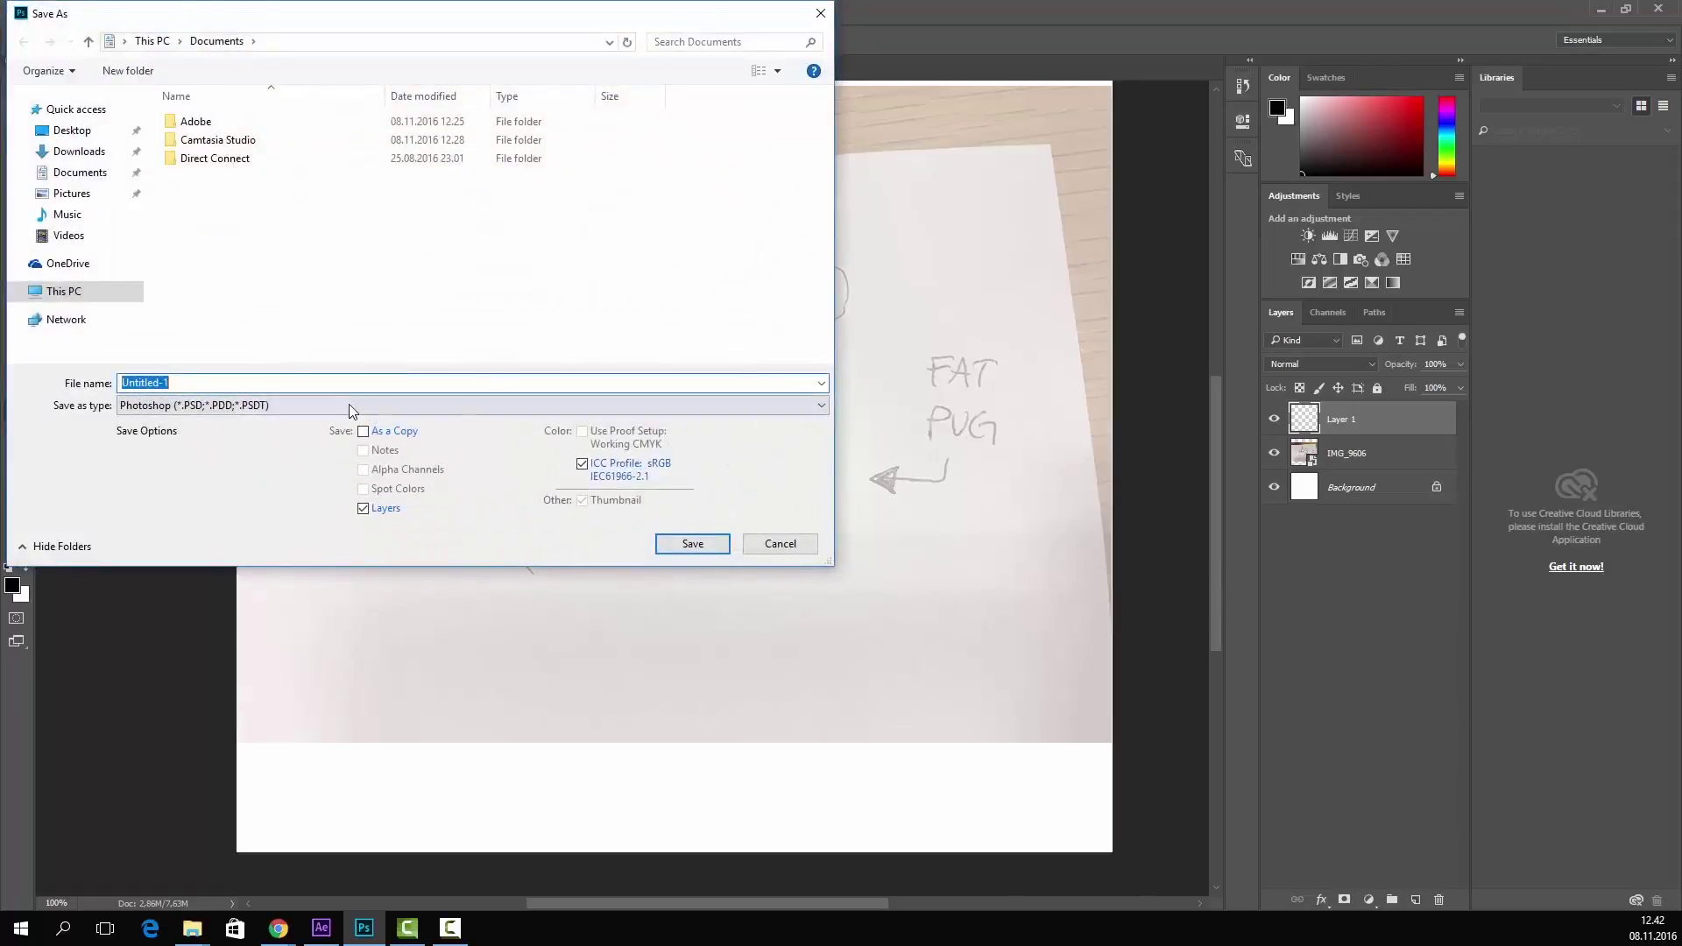
left_click(349, 405)
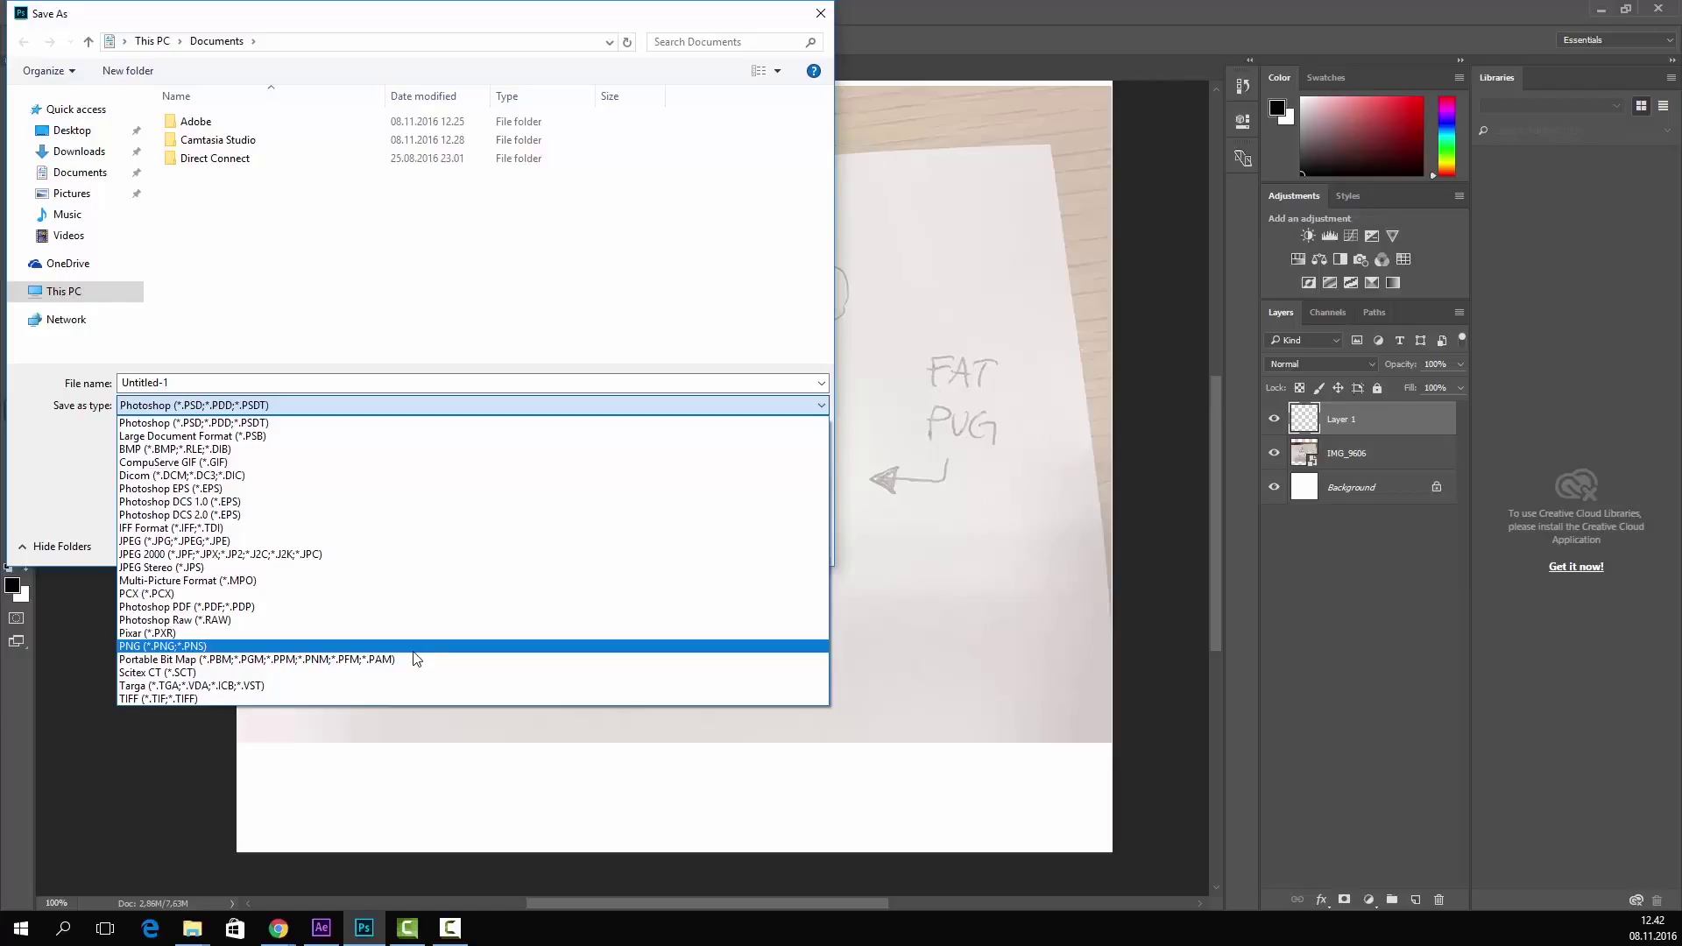
left_click(1279, 466)
left_click(1275, 483)
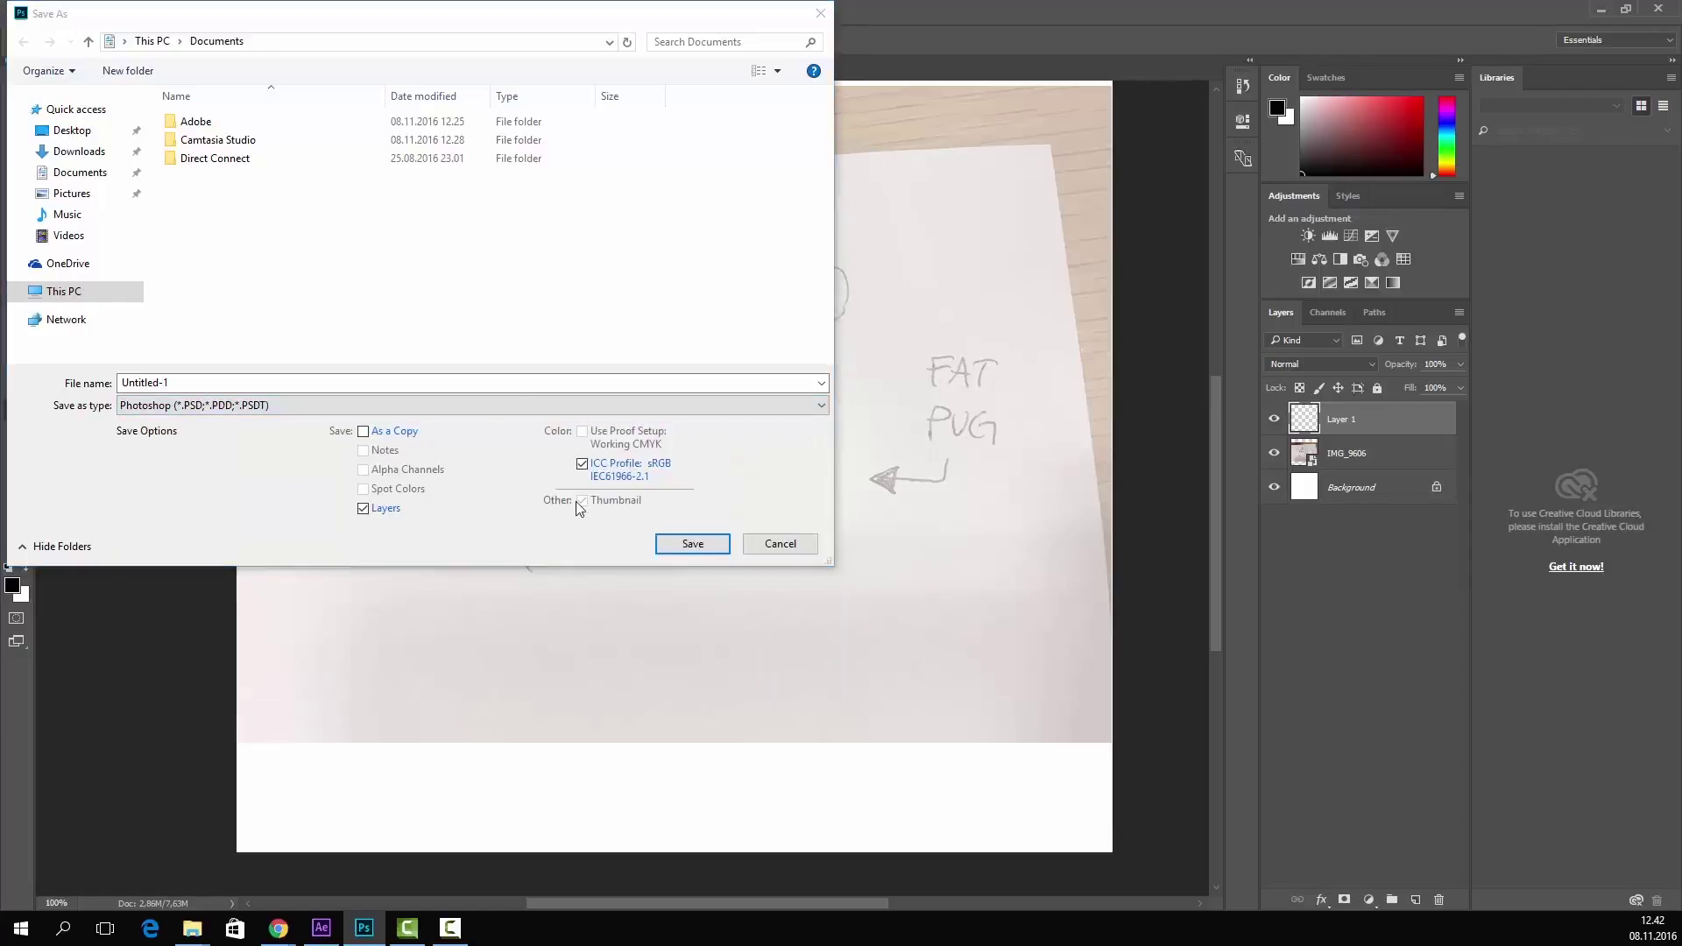
left_click(779, 544)
left_click(1274, 487)
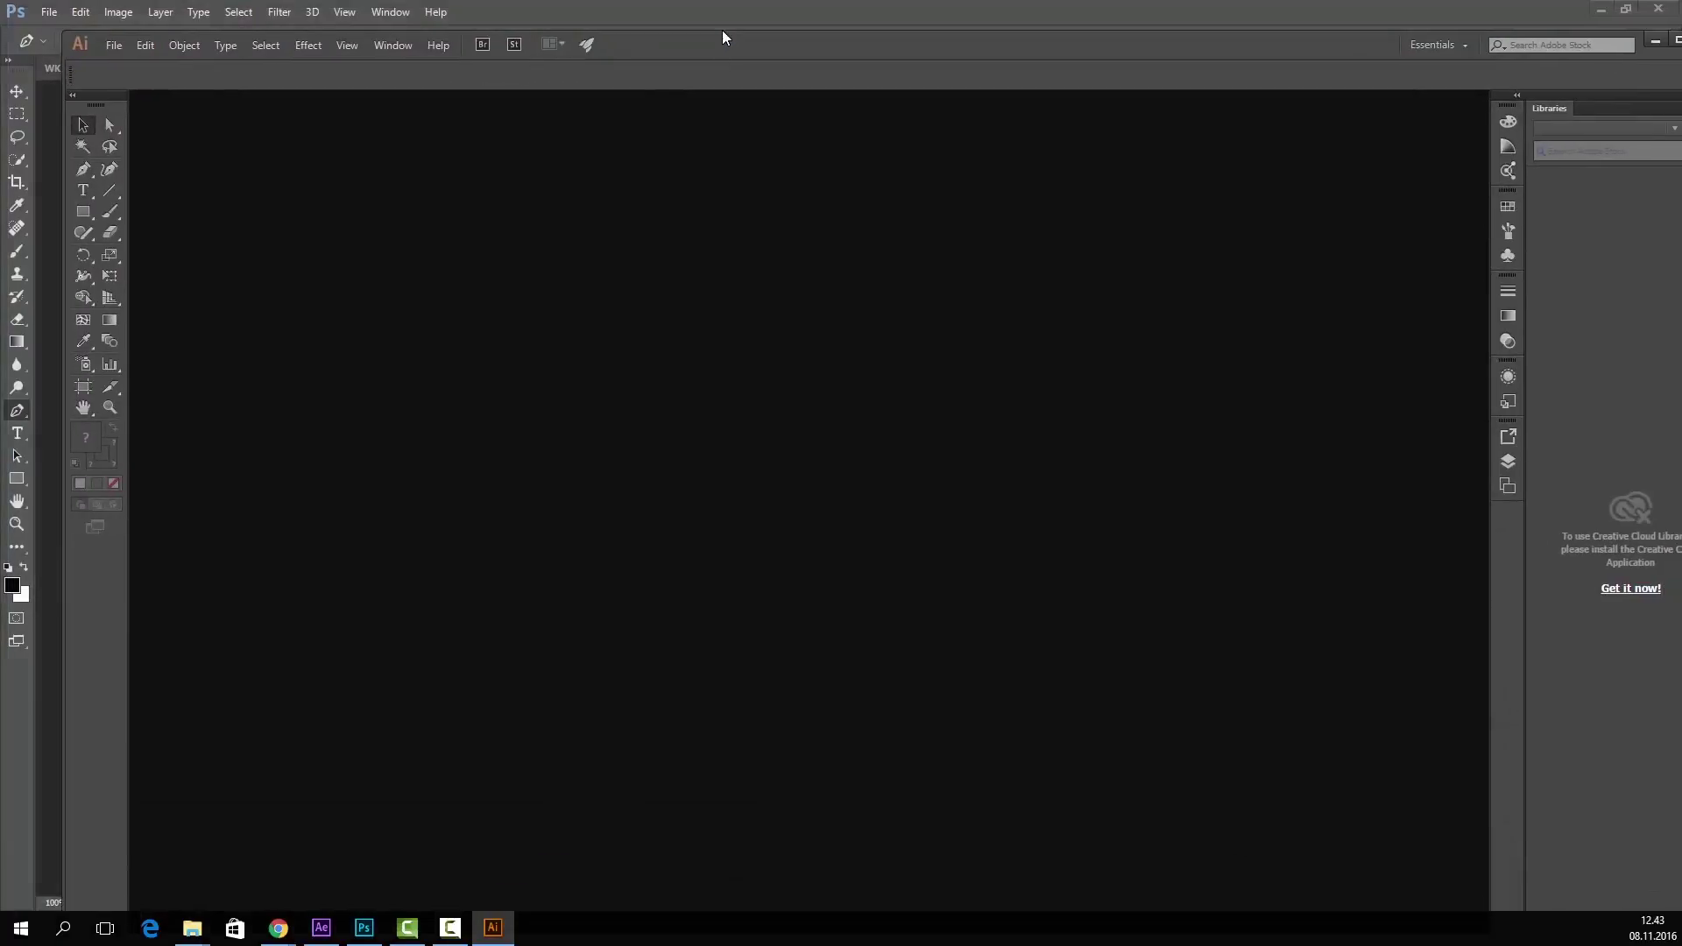
- Switch to Illustrator and create a new document of 1000 × 1000 px with units set to Pixels
left_click_drag(1169, 39, 1102, 12)
left_click(61, 16)
left_click(61, 34)
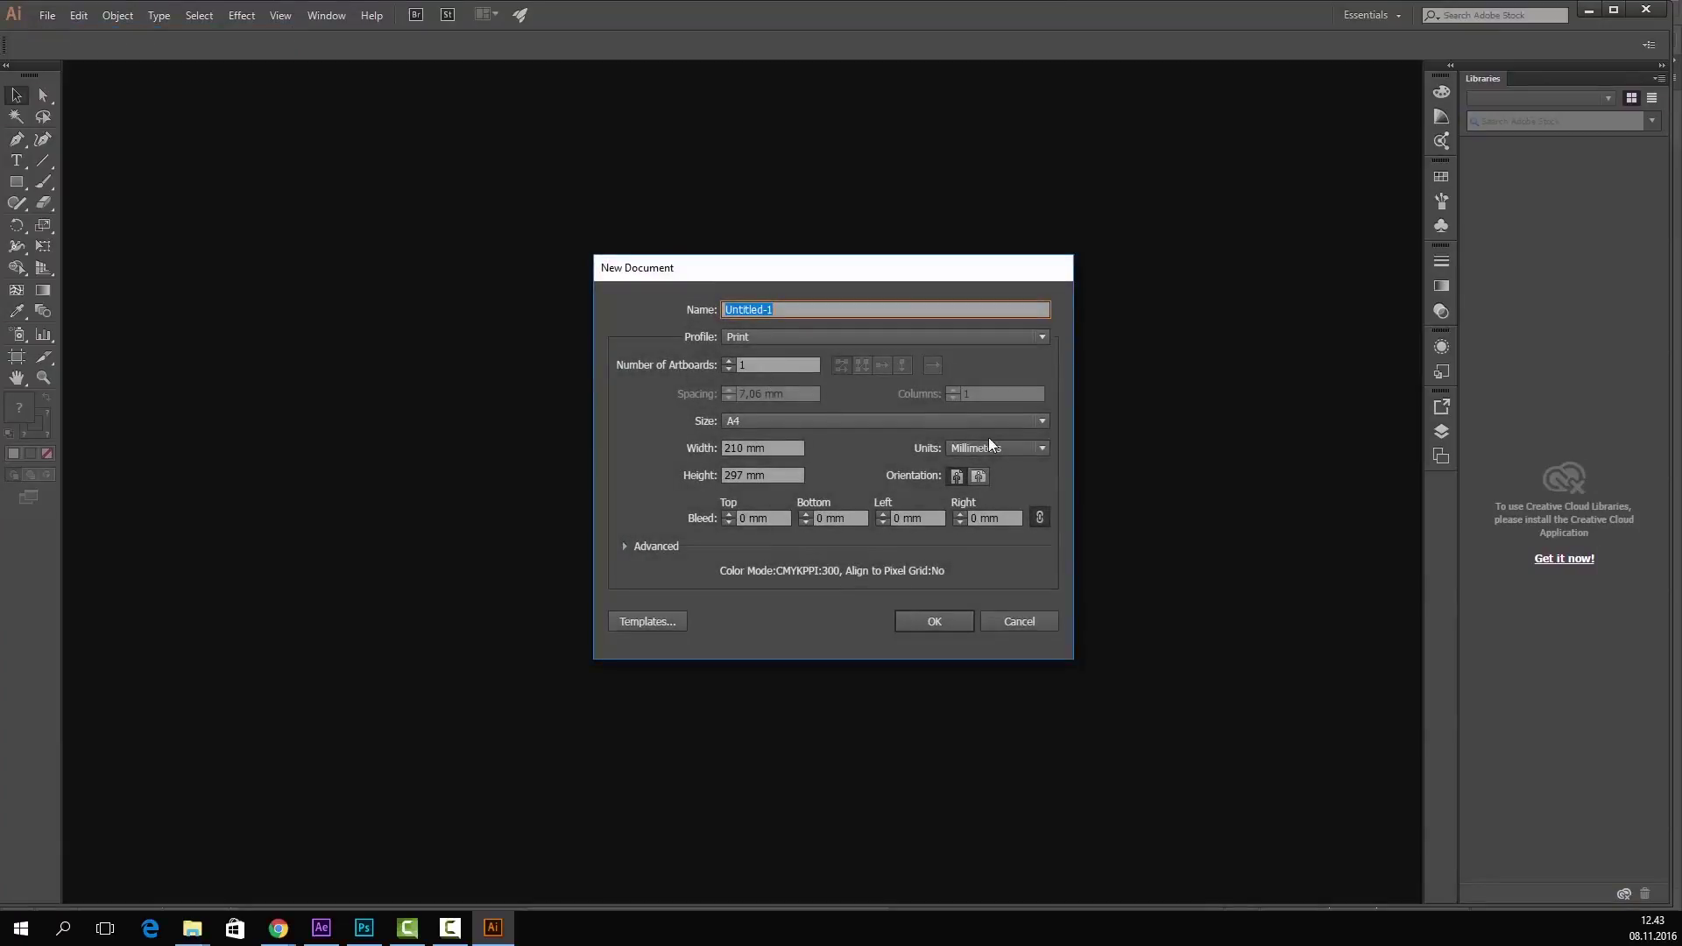
left_click(990, 447)
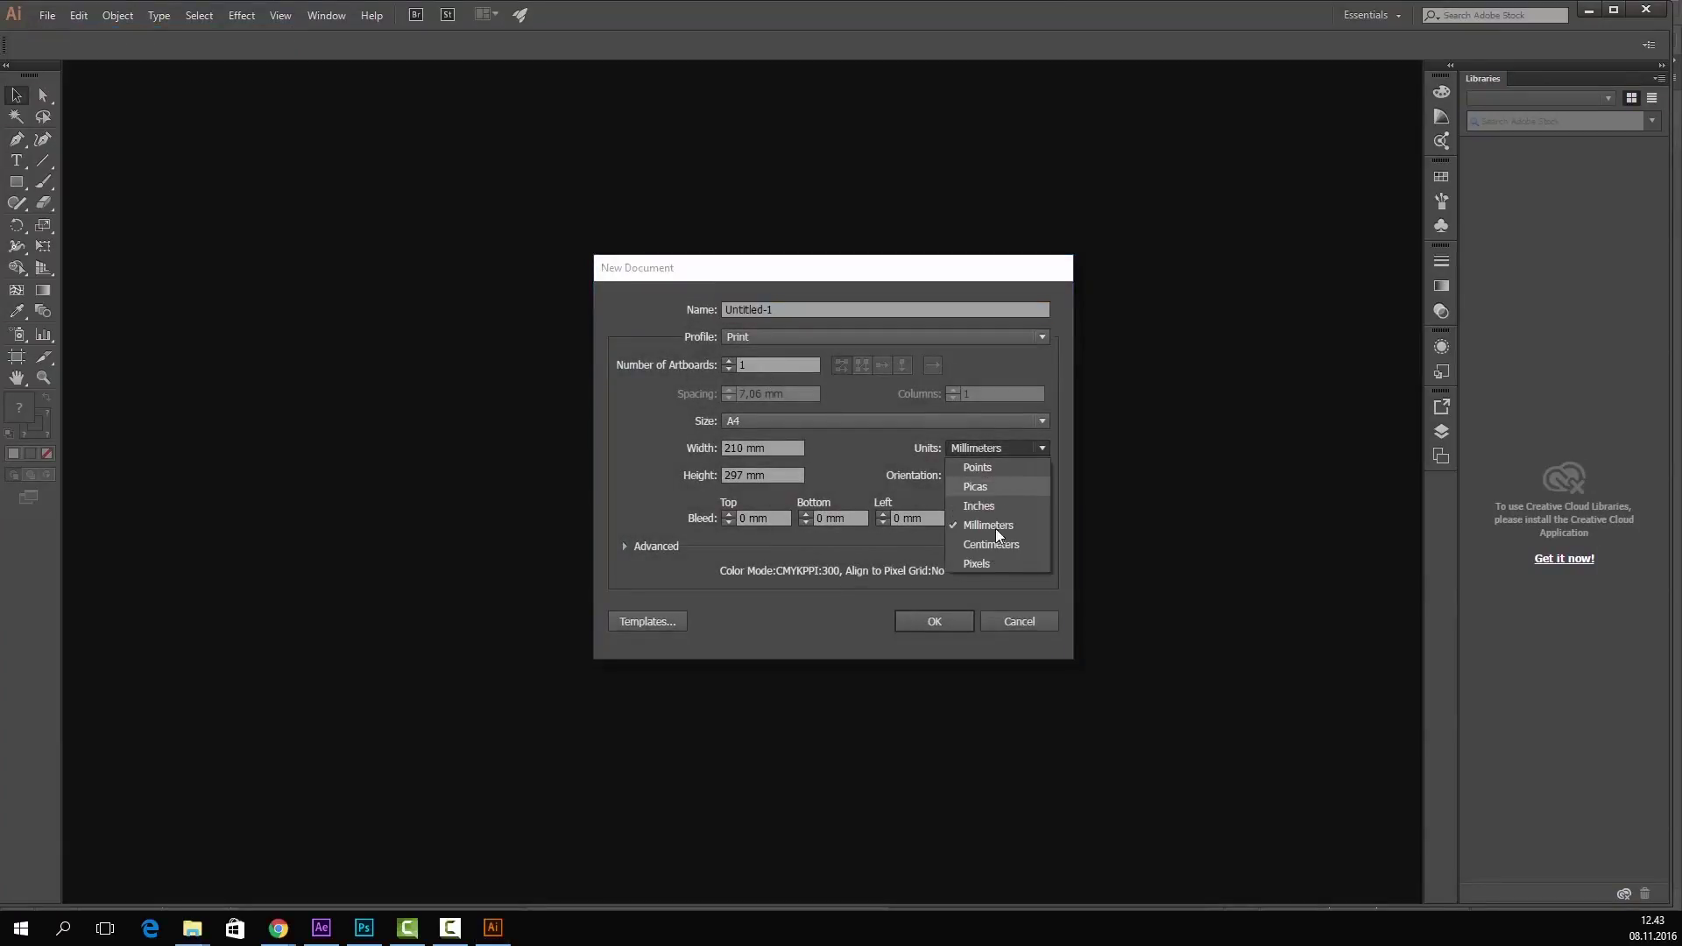
left_click(991, 560)
left_click_drag(785, 449, 674, 460)
type("1000")
key("Tab")
type("1000")
key("Return")
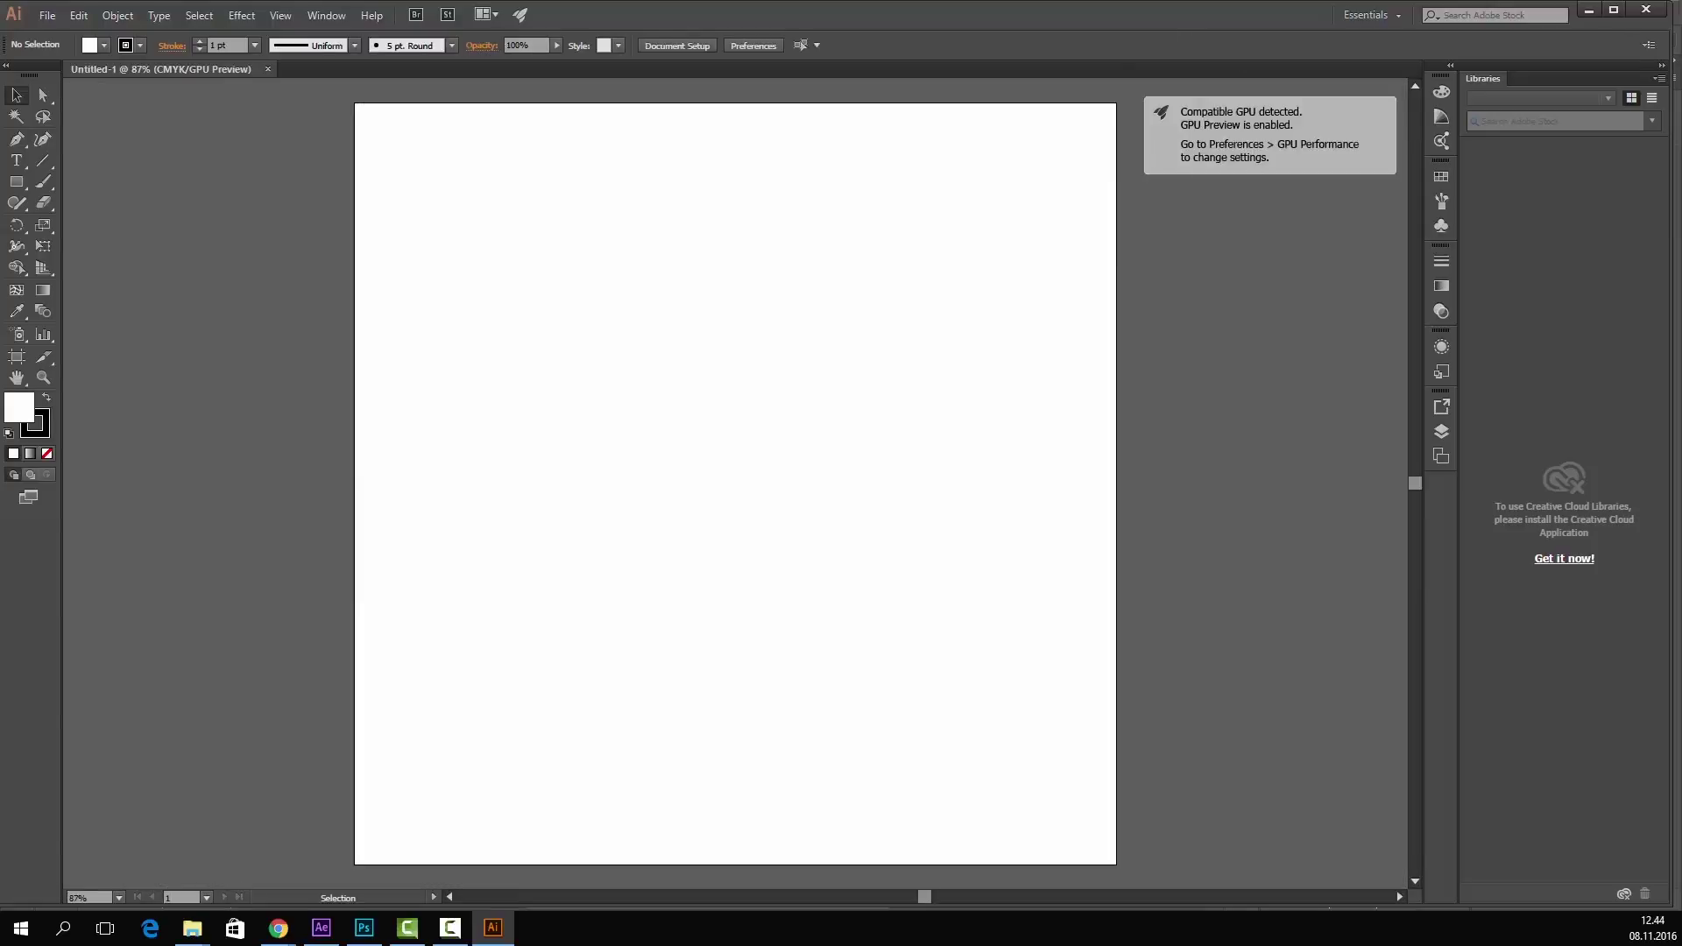
- Place the pug sketch photo IMG_9606.JPG as a linked image on the Illustrator artboard
left_click(1586, 11)
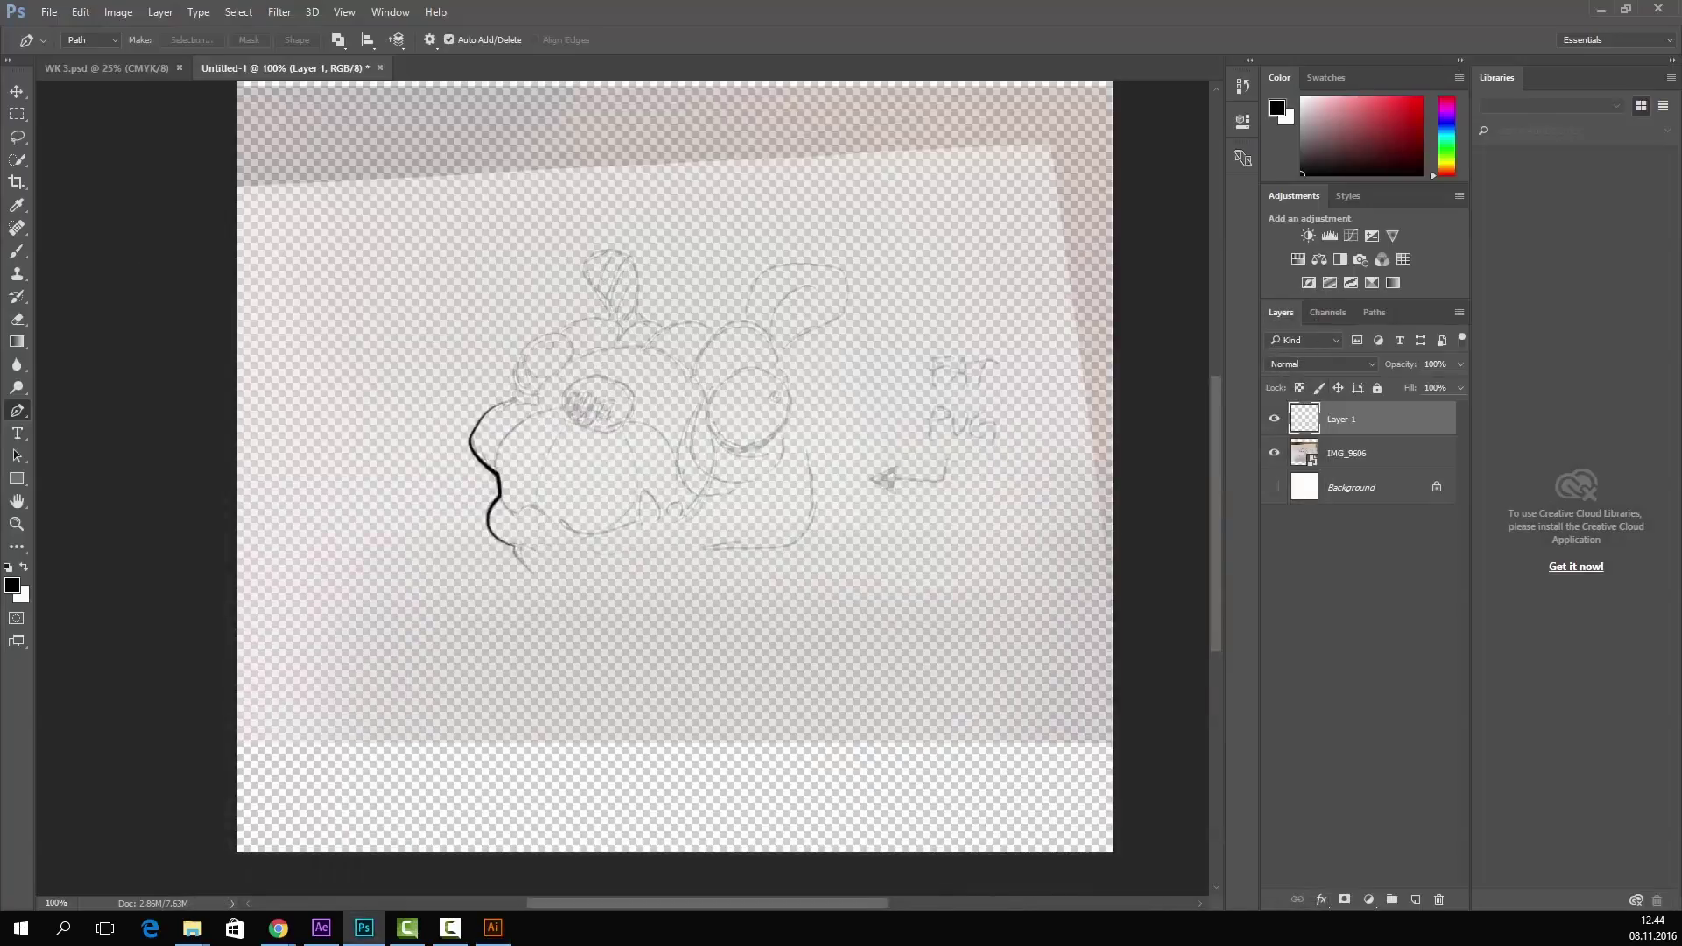
key("alt+Tab")
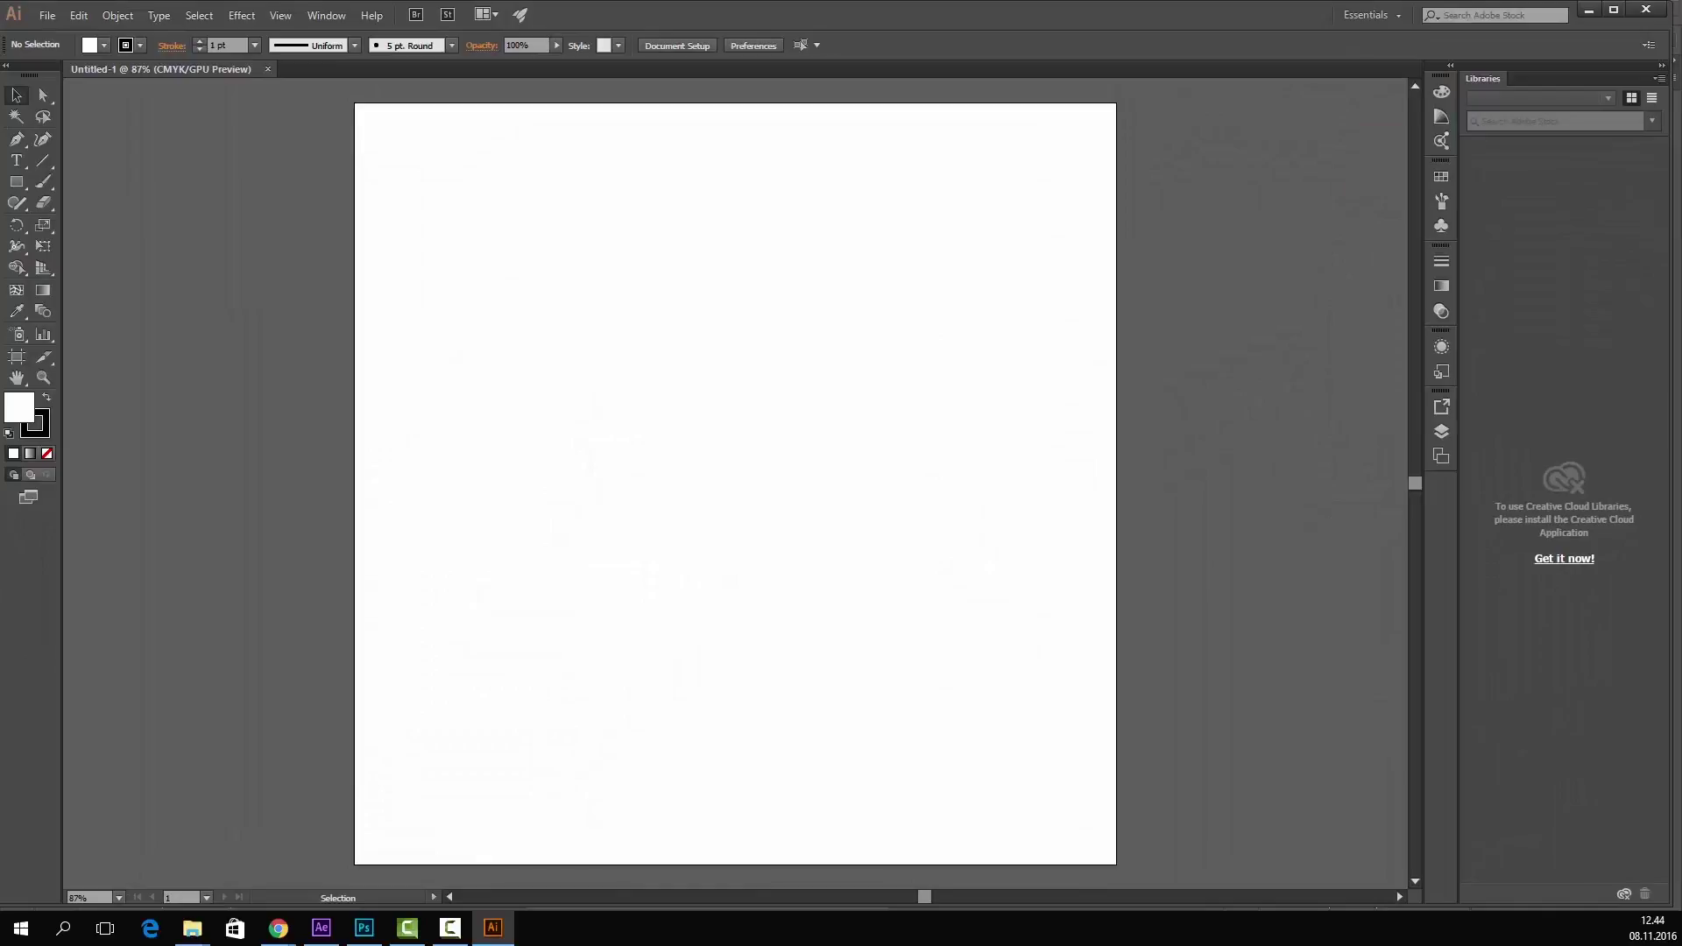
left_click_drag(746, 368, 744, 366)
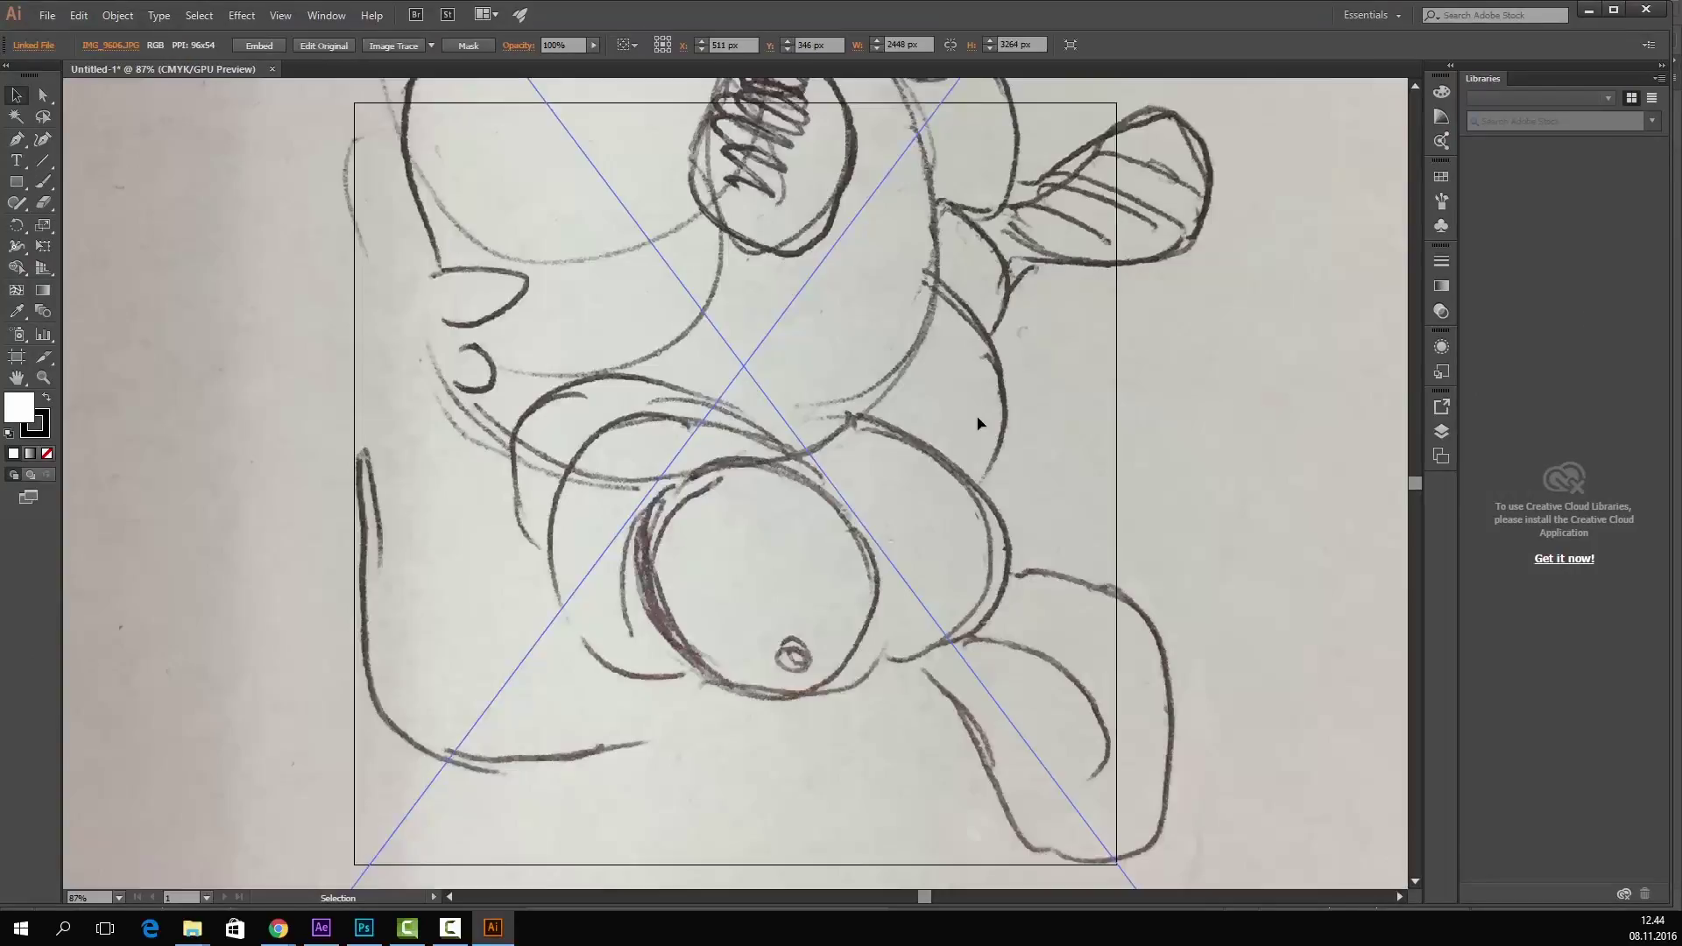
- Rotate the placed sketch 90° counterclockwise, scale it down to about 1079 × 810 px and centre it on the artboard
scroll(1052, 473, "down", 1)
key("ctrl+minus")
key("ctrl+minus")
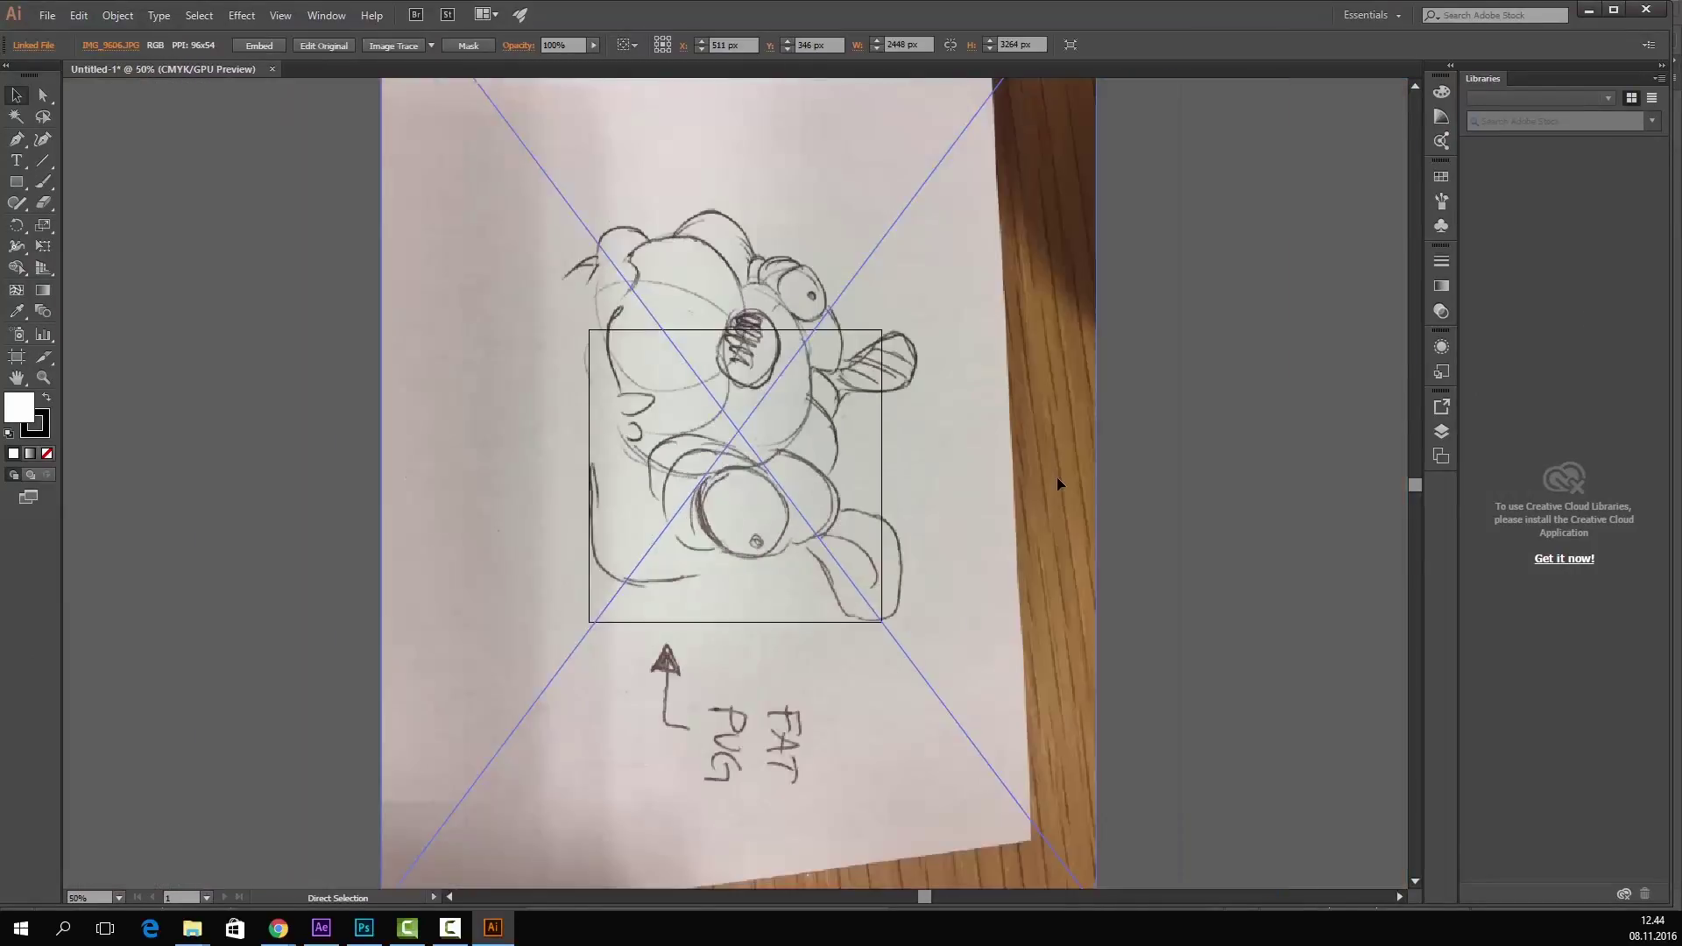
key("ctrl+minus")
key("ctrl+minus")
key("ctrl+minus")
key("ctrl+minus")
key("ctrl+minus")
key("ctrl+minus")
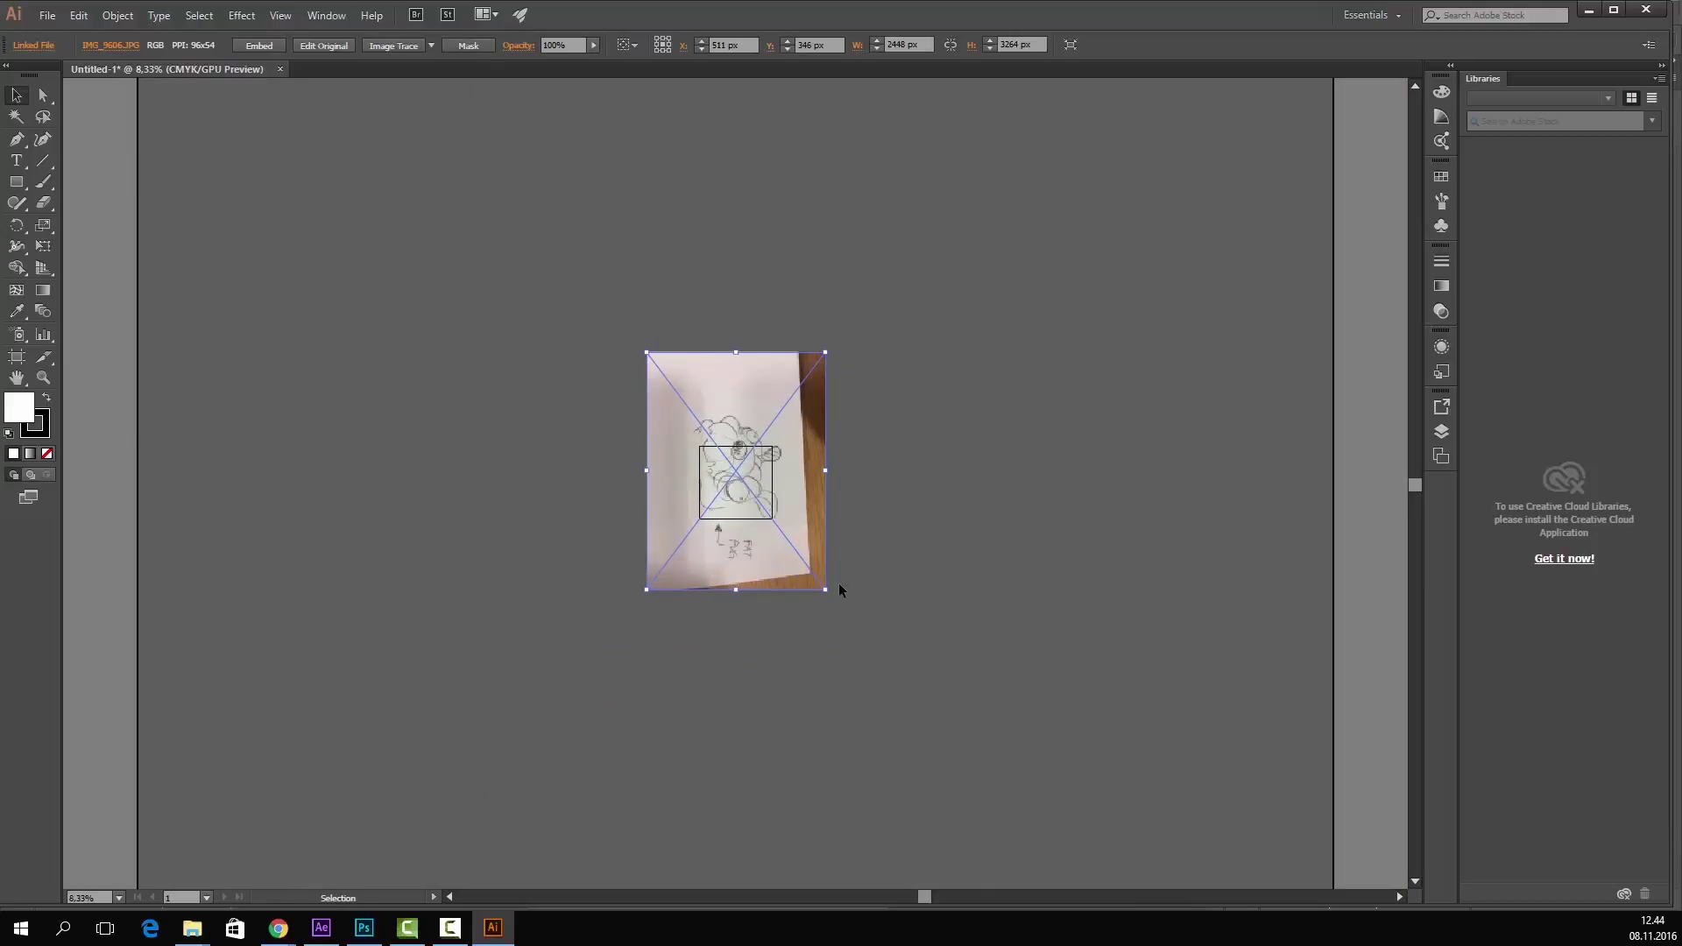
left_click_drag(835, 597, 737, 537)
- Image Trace the pug sketch with the 3 Colors preset and expand the tracing into editable paths
key("ctrl+plus")
key("ctrl+plus")
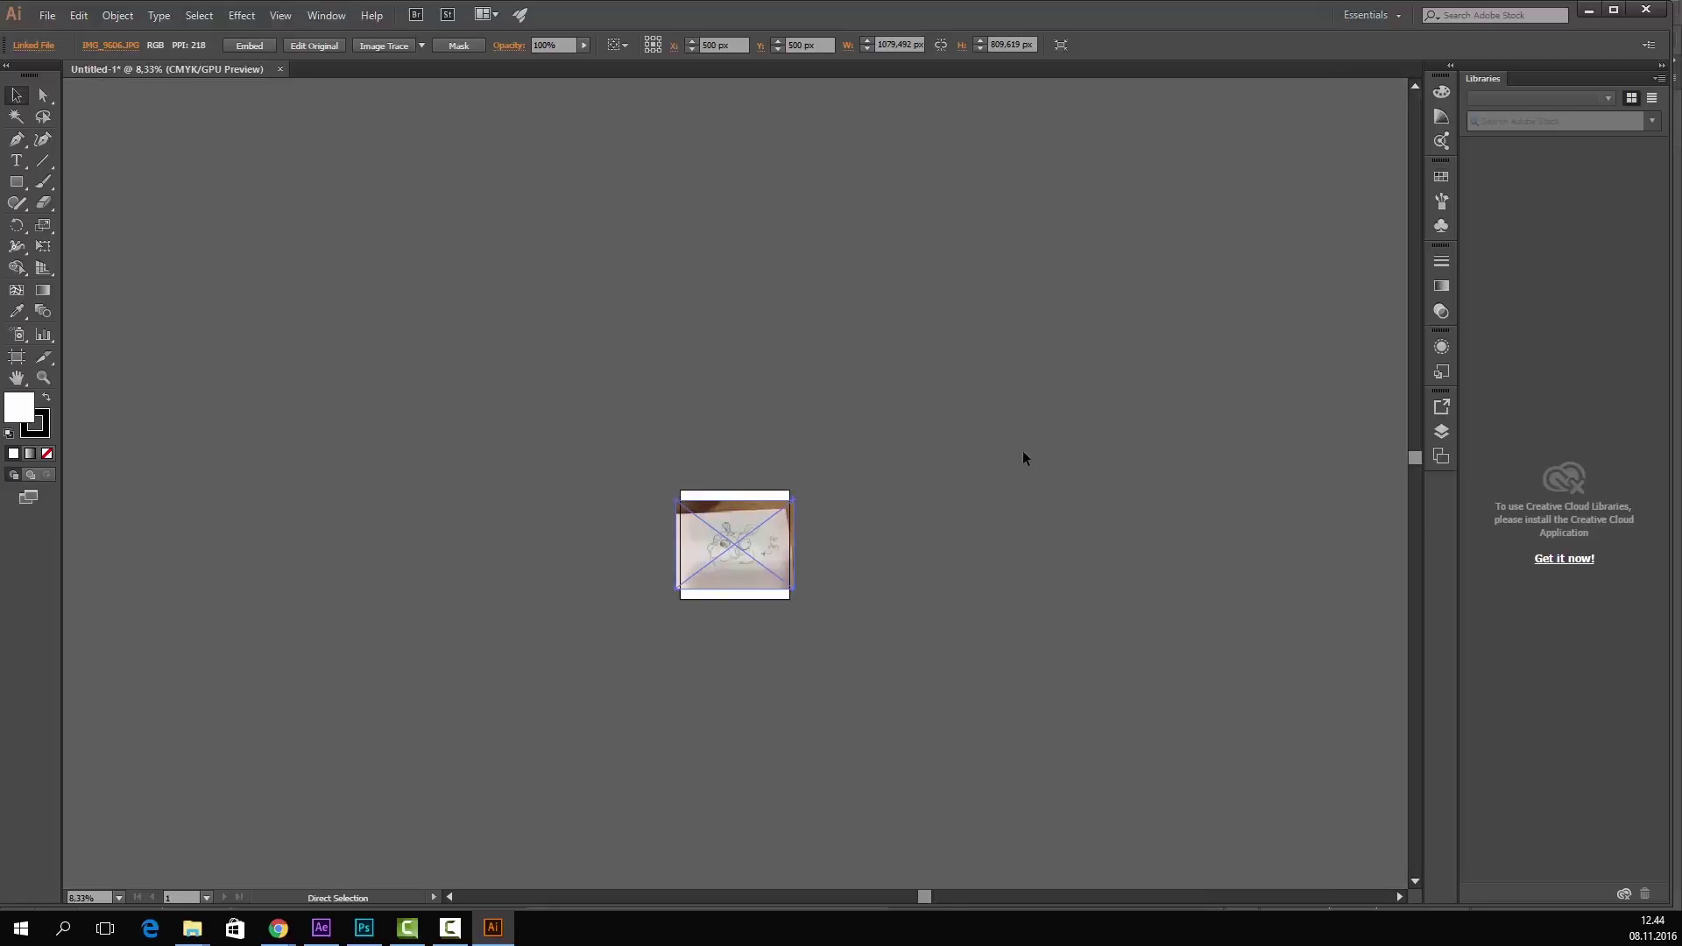
key("ctrl+plus")
key("ctrl+plus")
key("ctrl+plus")
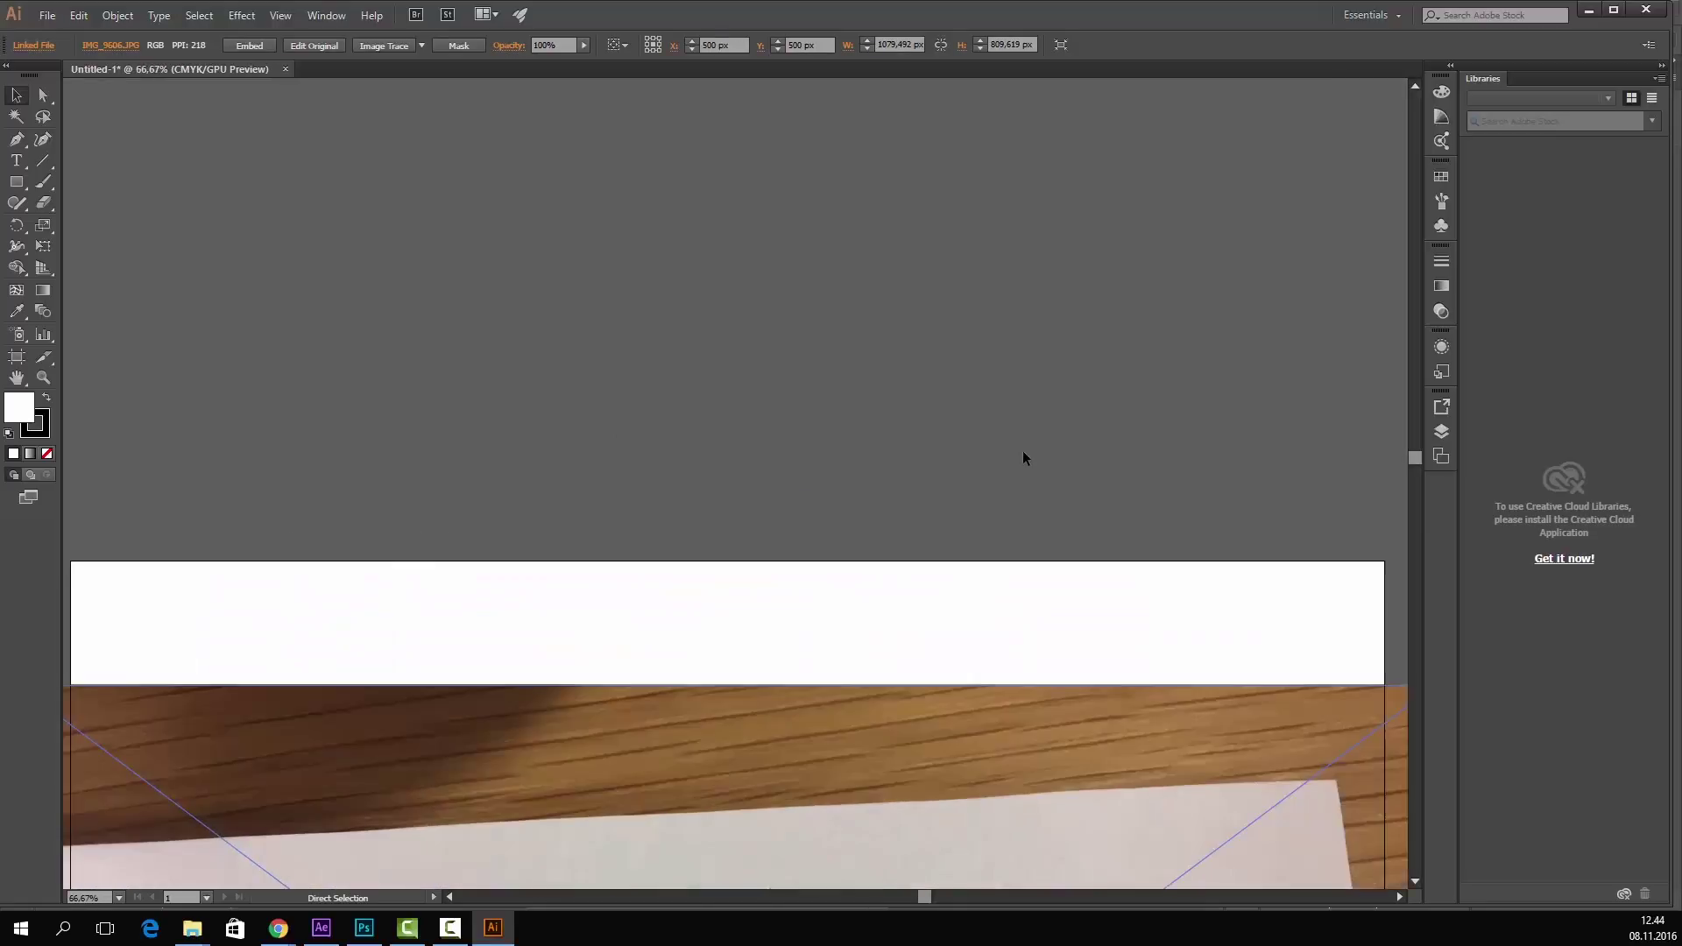
mouse_move(856, 824)
left_mouse_down()
mouse_move(938, 371)
mouse_move(706, 165)
mouse_move(714, 145)
left_mouse_up()
left_click_drag(837, 375, 983, 190)
left_click_drag(902, 497, 916, 718)
left_click_drag(834, 420, 868, 326)
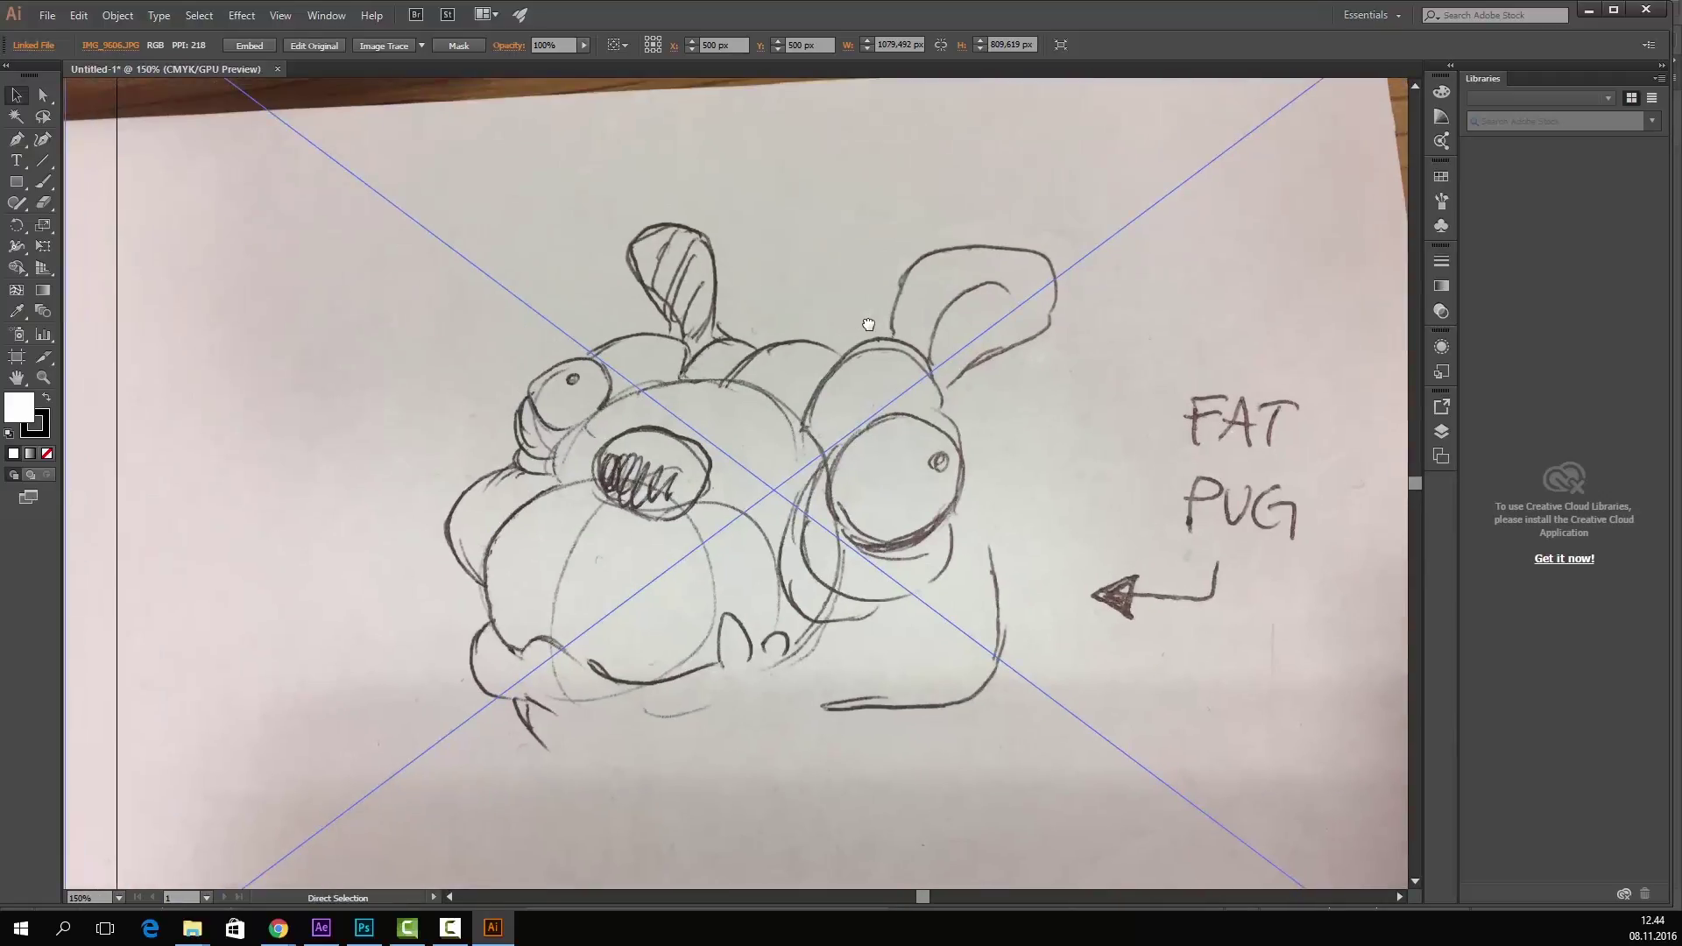
key("ctrl+minus")
left_click_drag(732, 325, 703, 269)
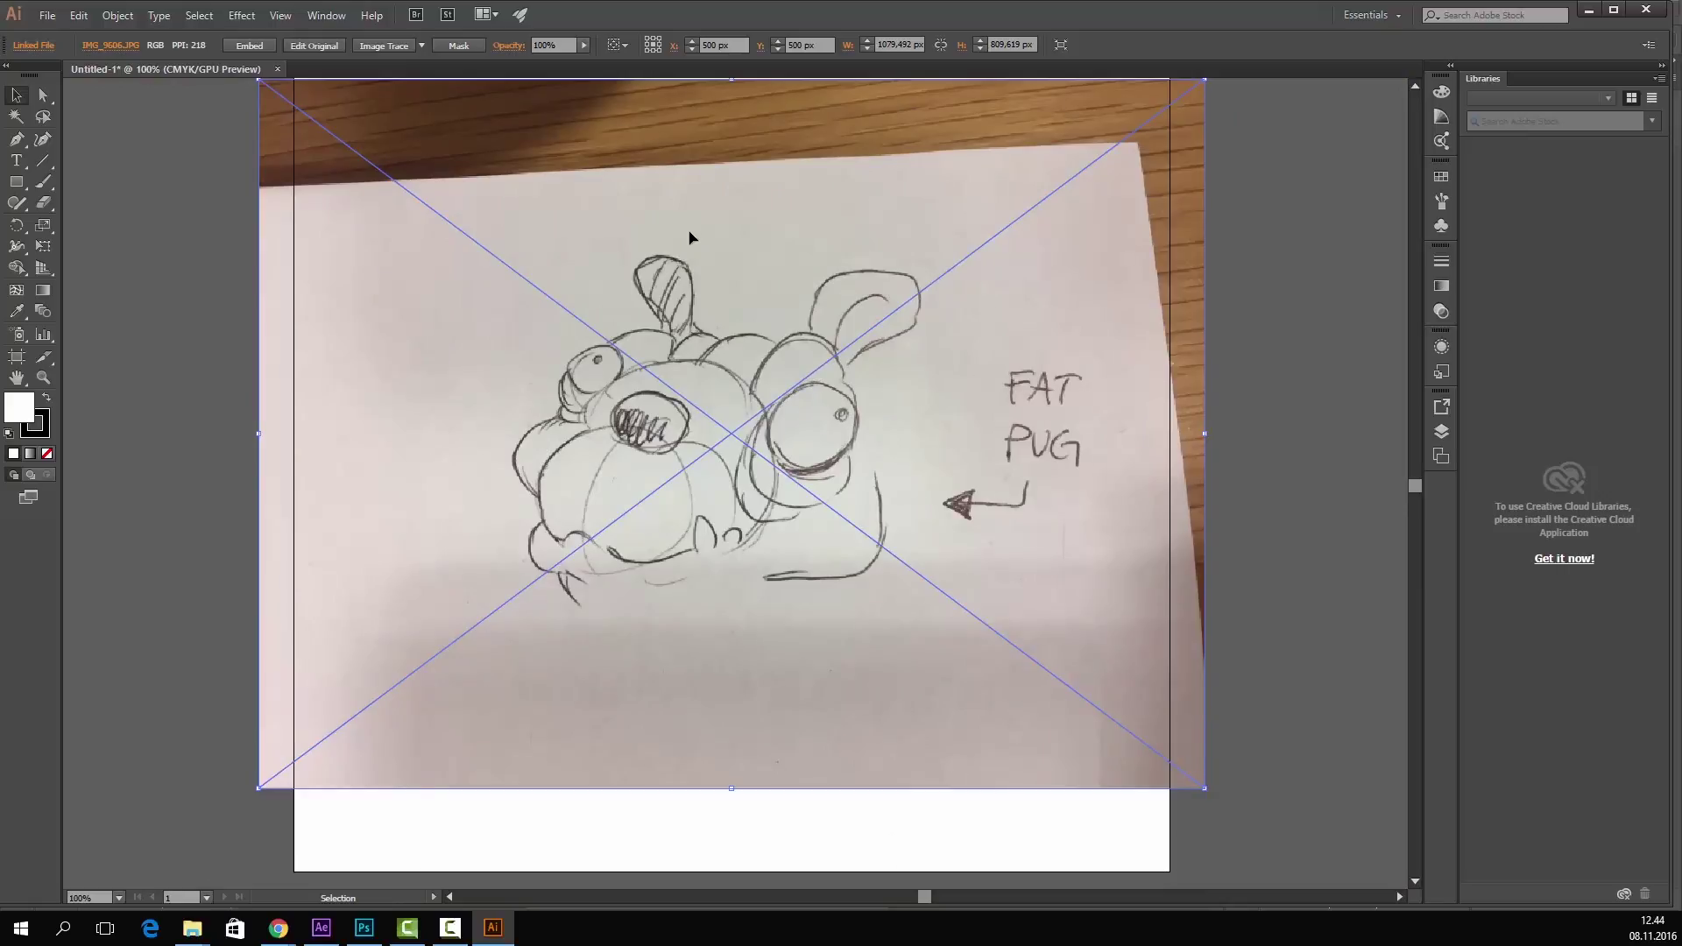
left_click(420, 45)
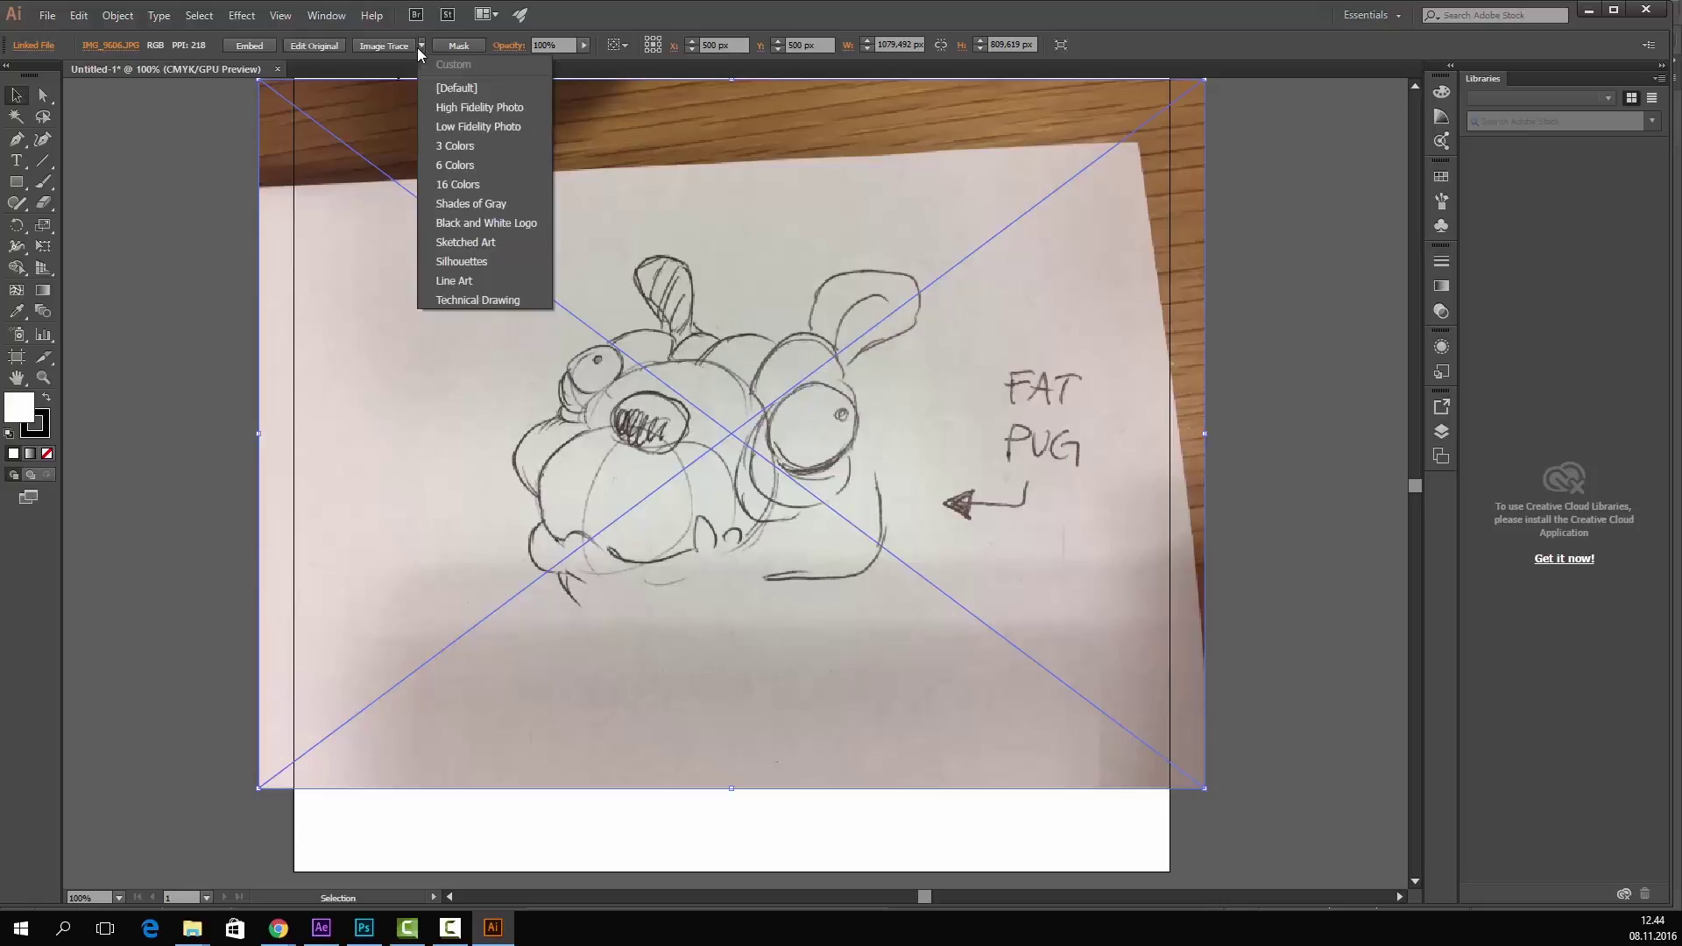
left_click(513, 149)
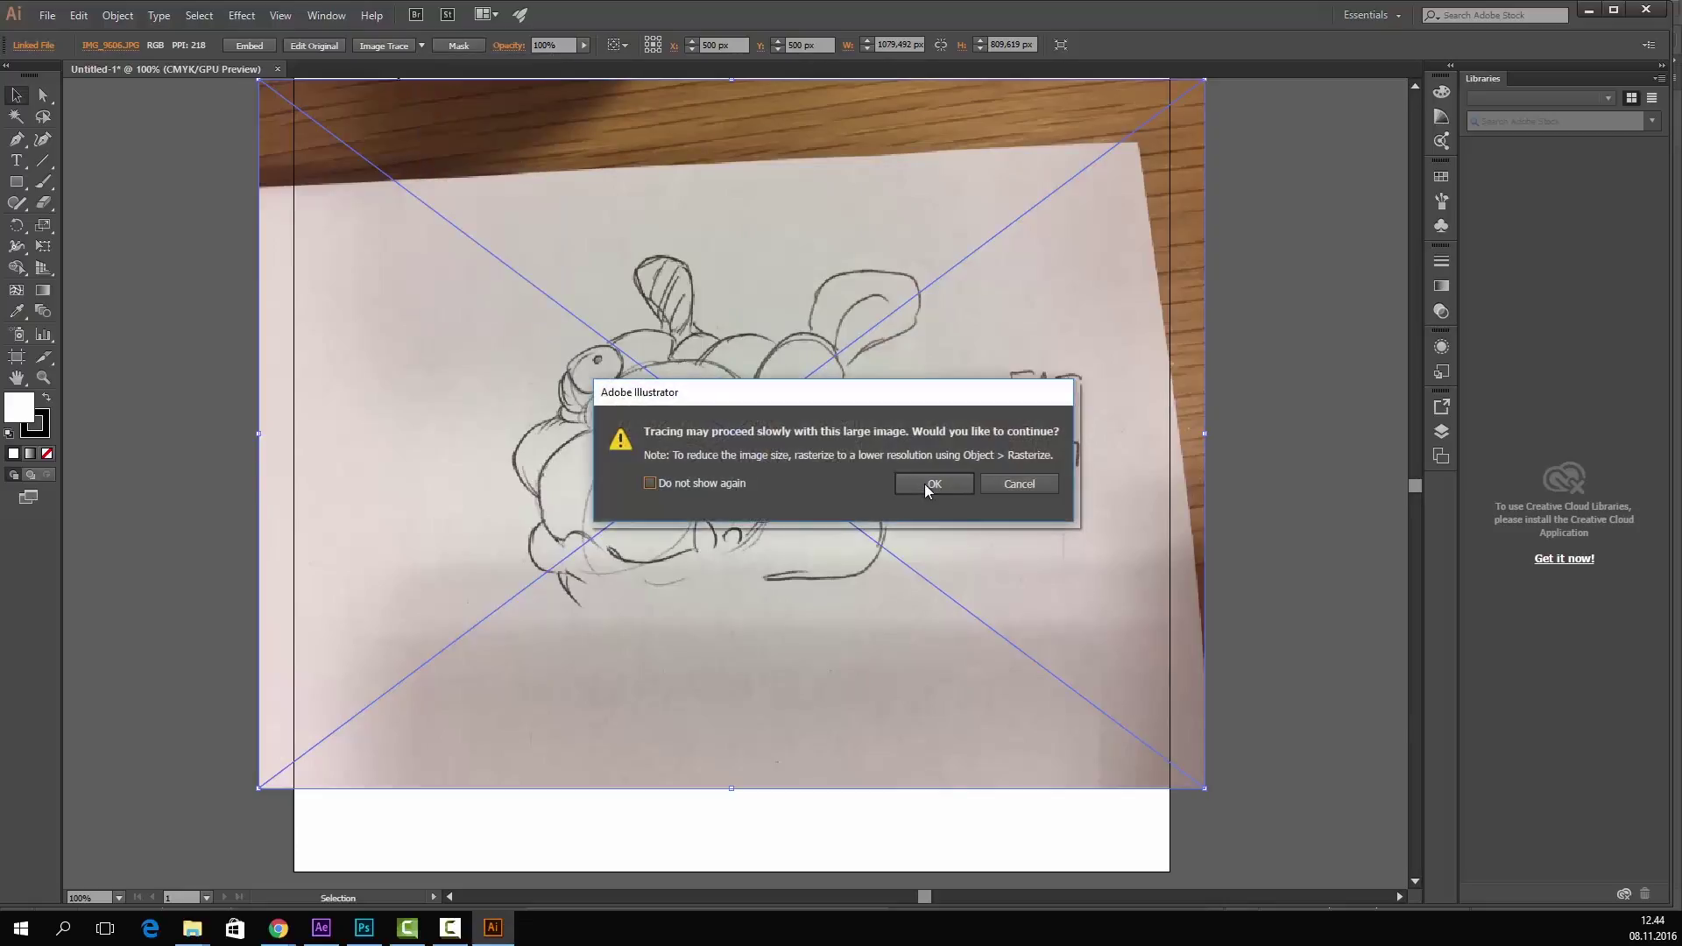
left_click(936, 482)
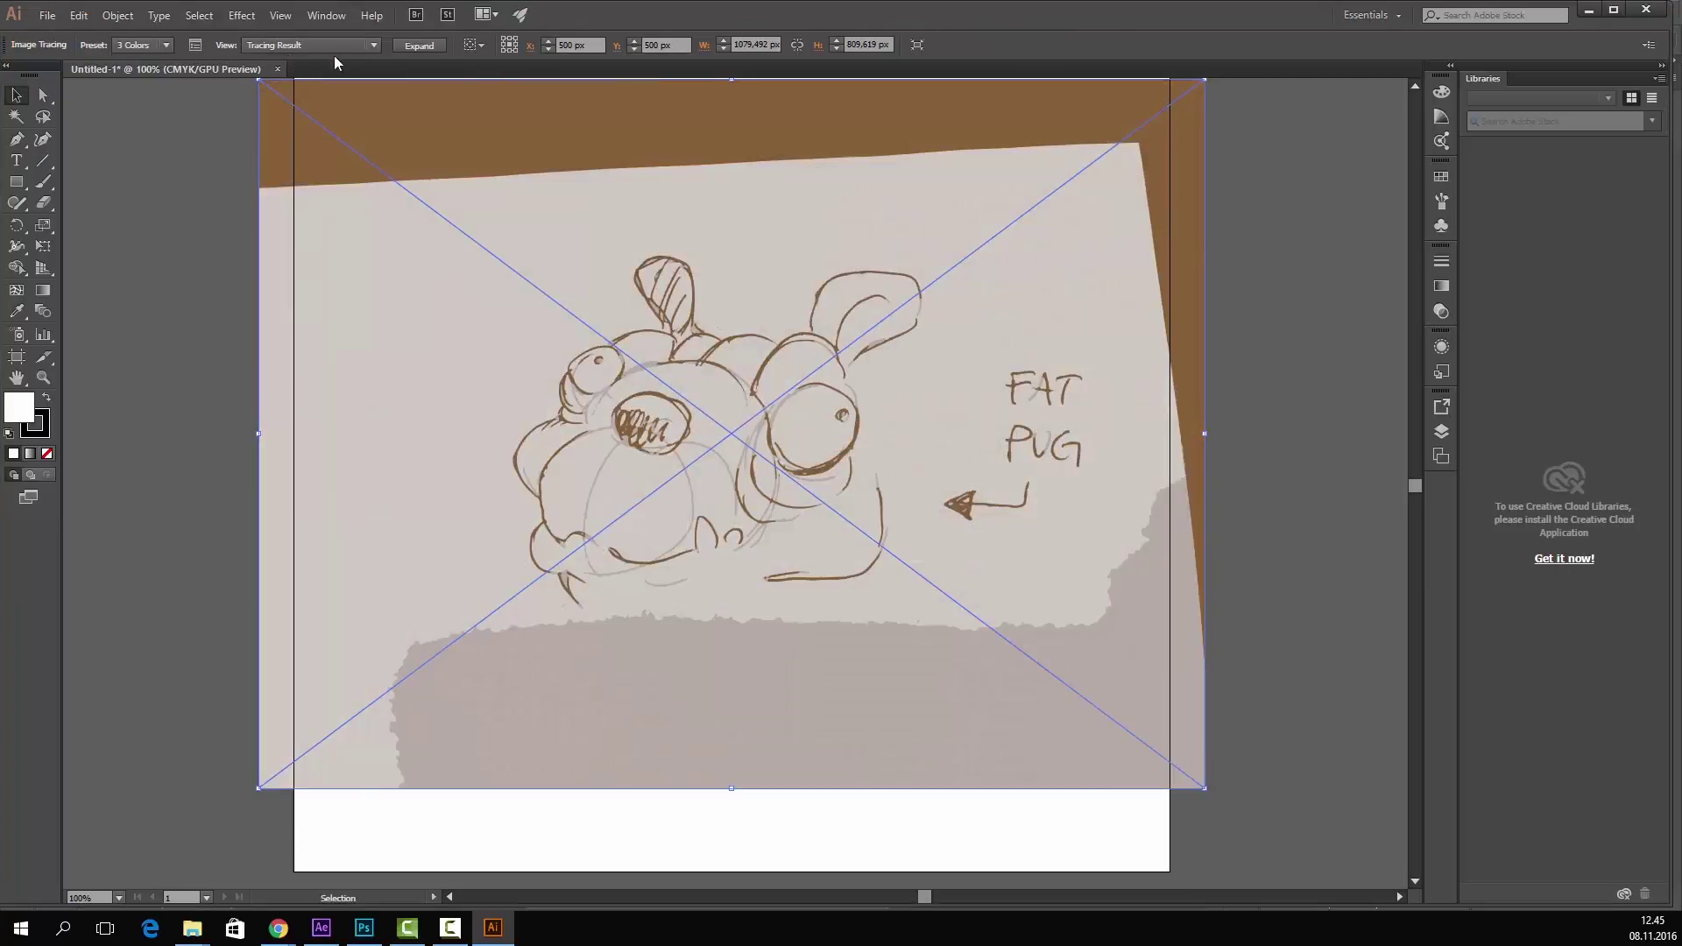
left_click(418, 44)
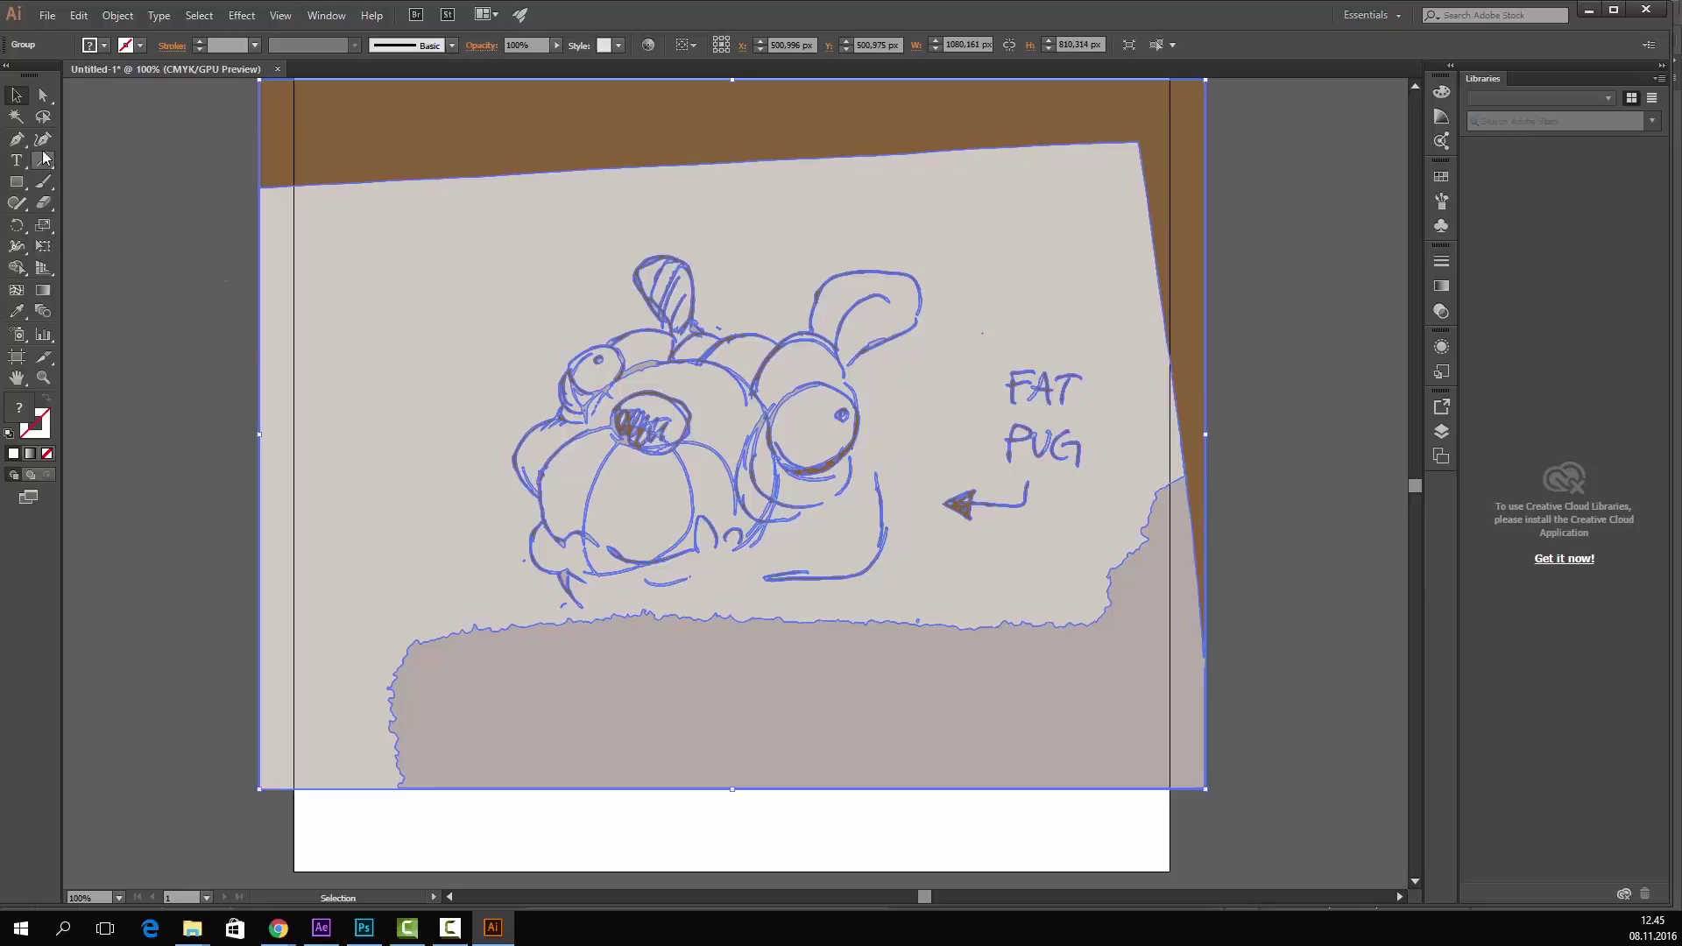
- Delete the anchor points at the upper-right corner of the brown tabletop shape using Direct Selection
left_click(43, 95)
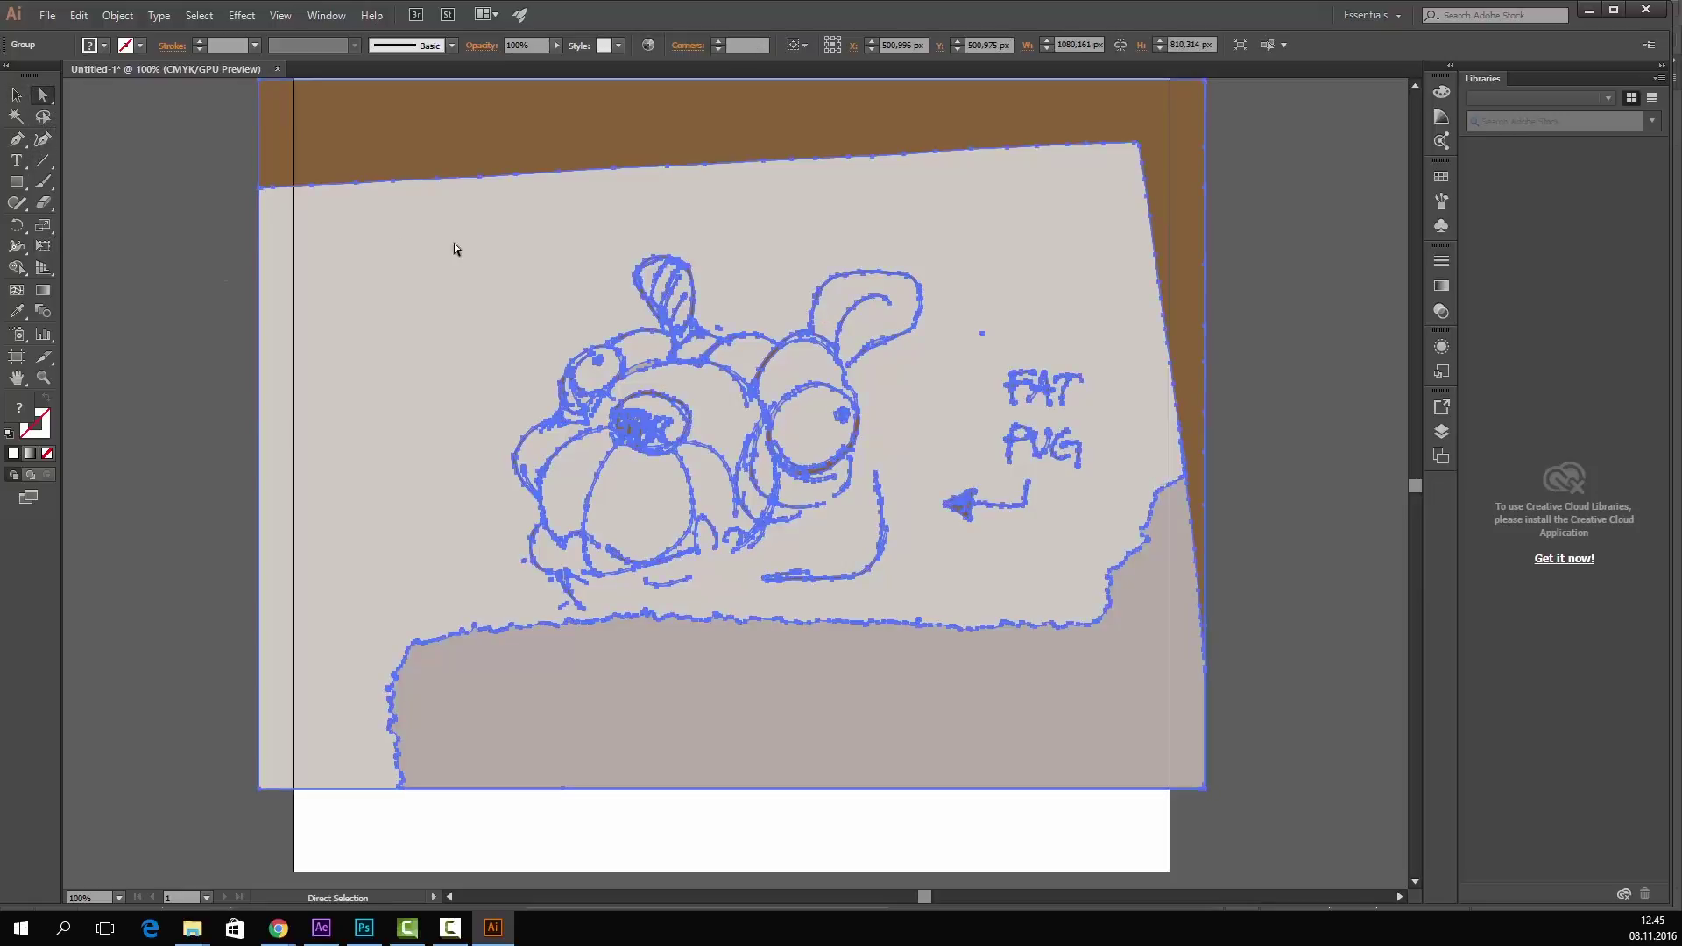
left_click(1185, 301)
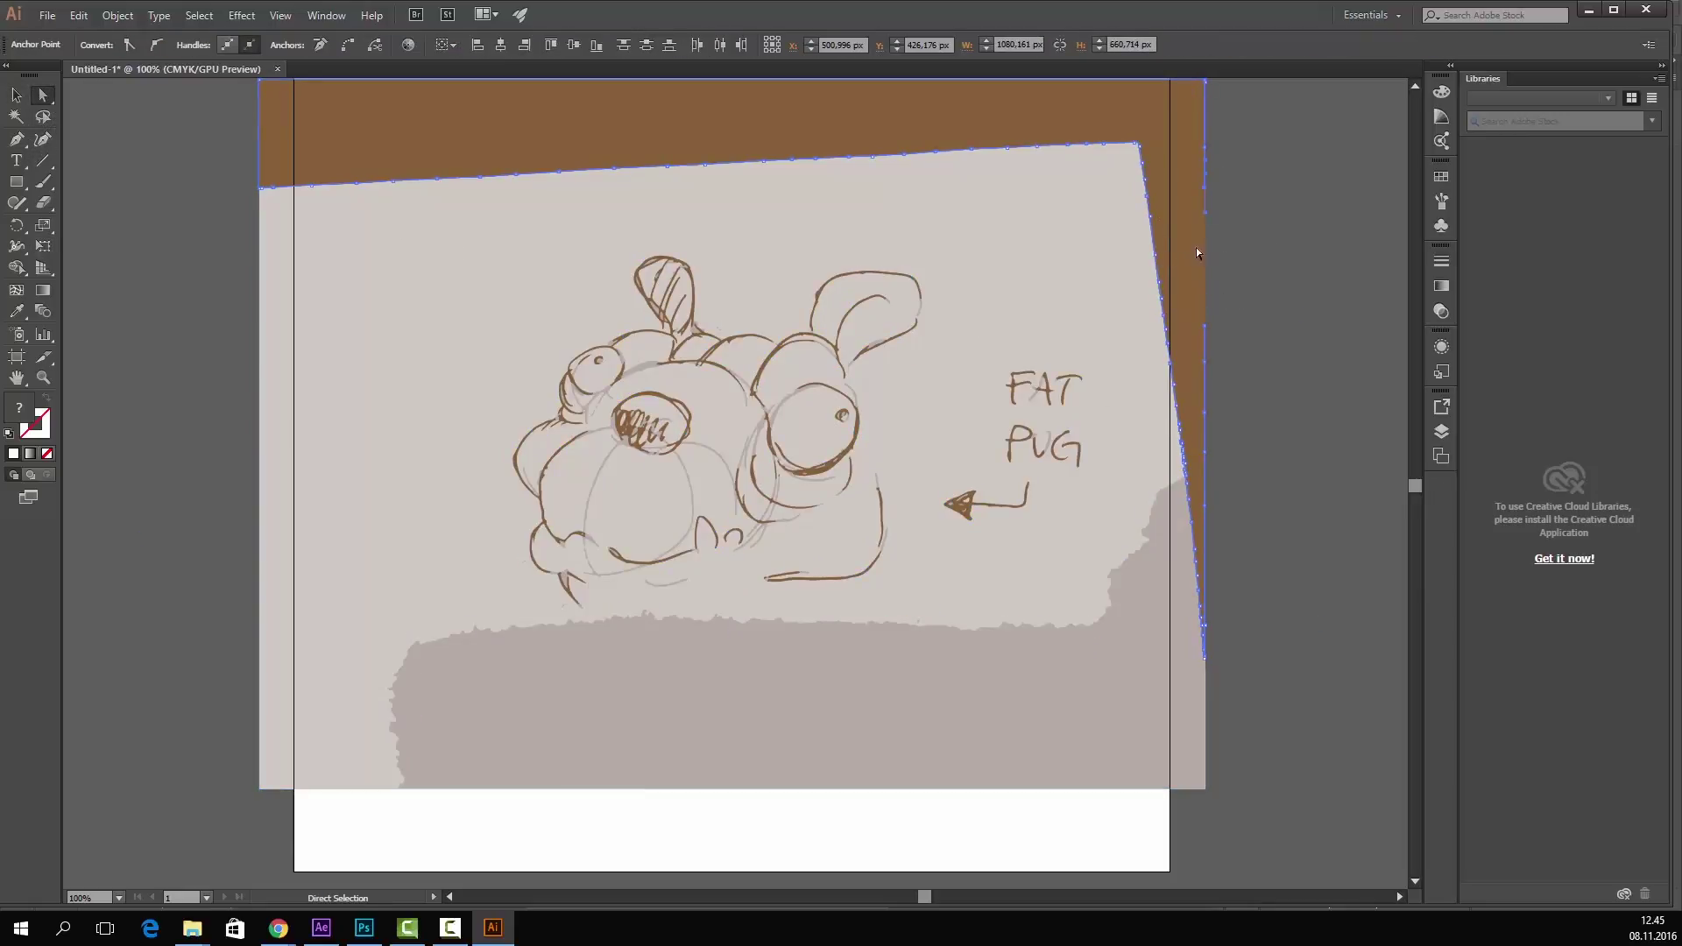
left_click(1238, 114)
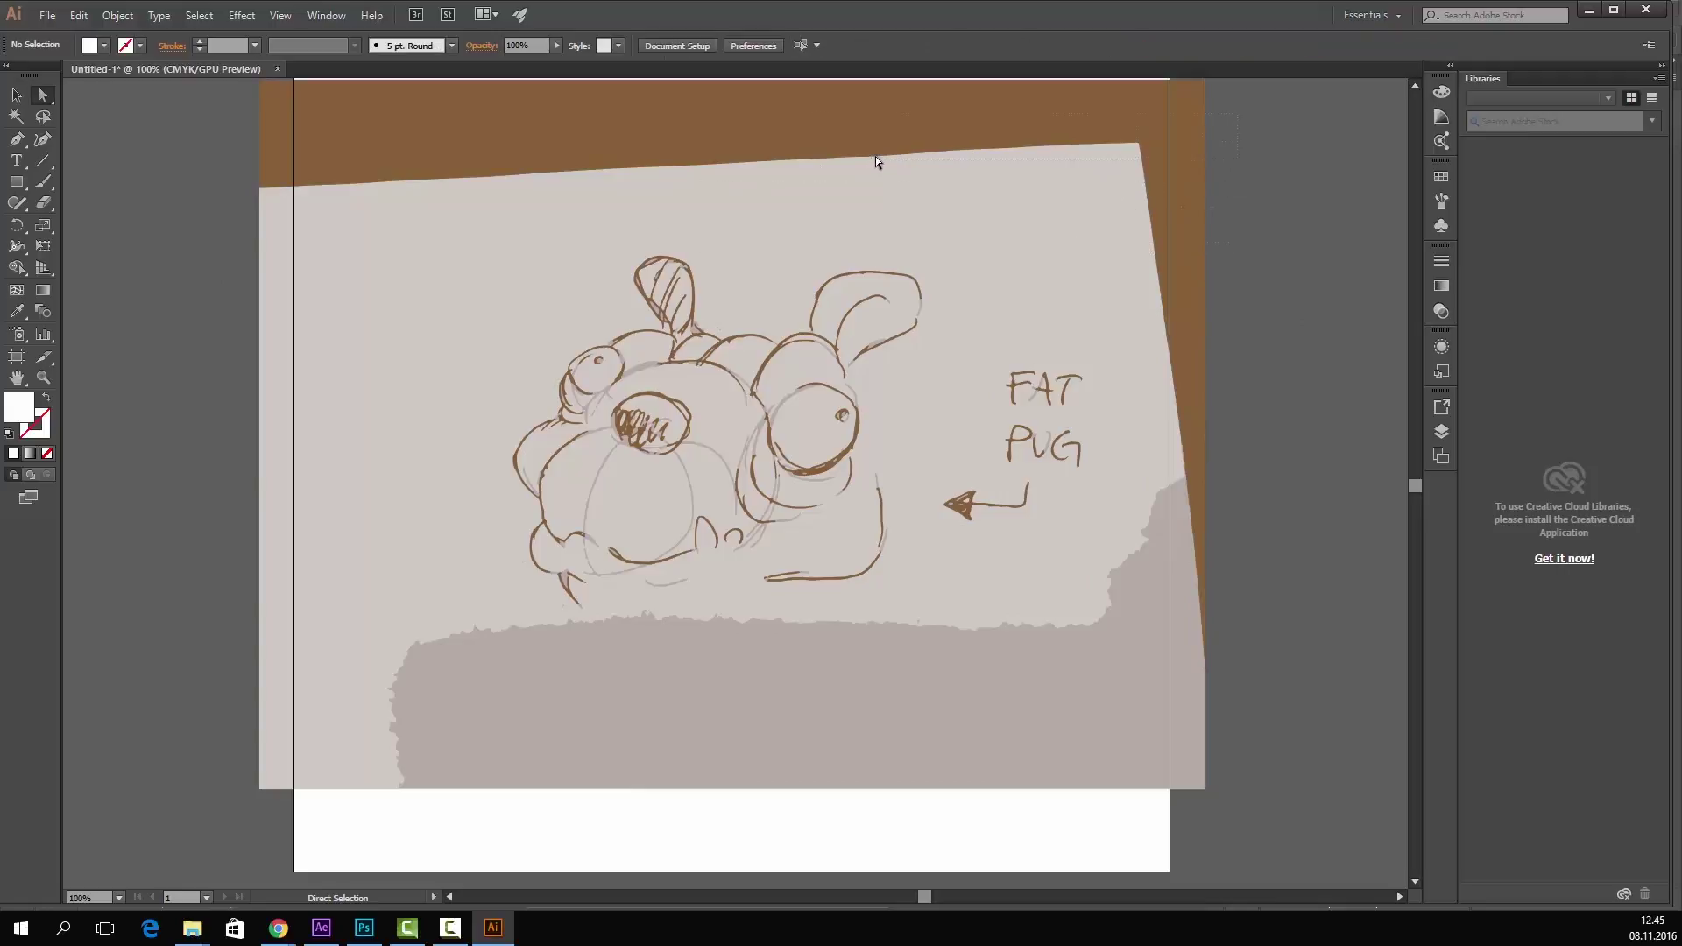
left_click_drag(876, 156, 875, 156)
key("Delete")
- Try moving traced shapes on the pug's head and undo each move
key("ctrl+plus")
key("ctrl+plus")
key("ctrl+plus")
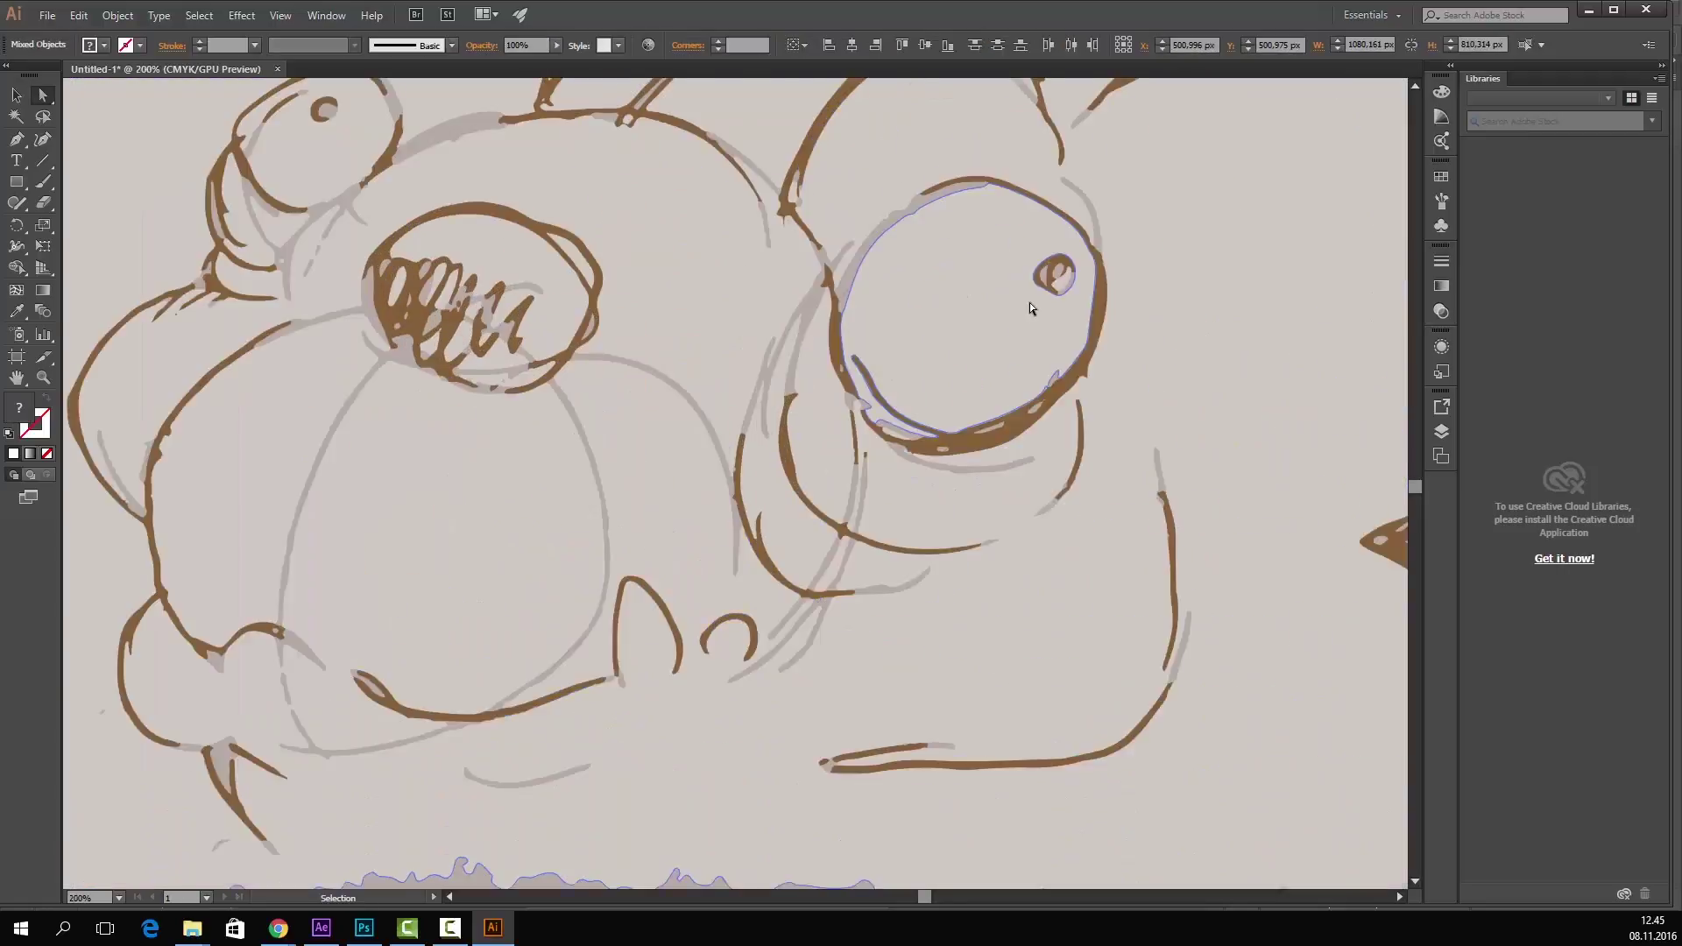
key("ctrl+plus")
key("space")
left_click_drag(556, 413, 591, 598)
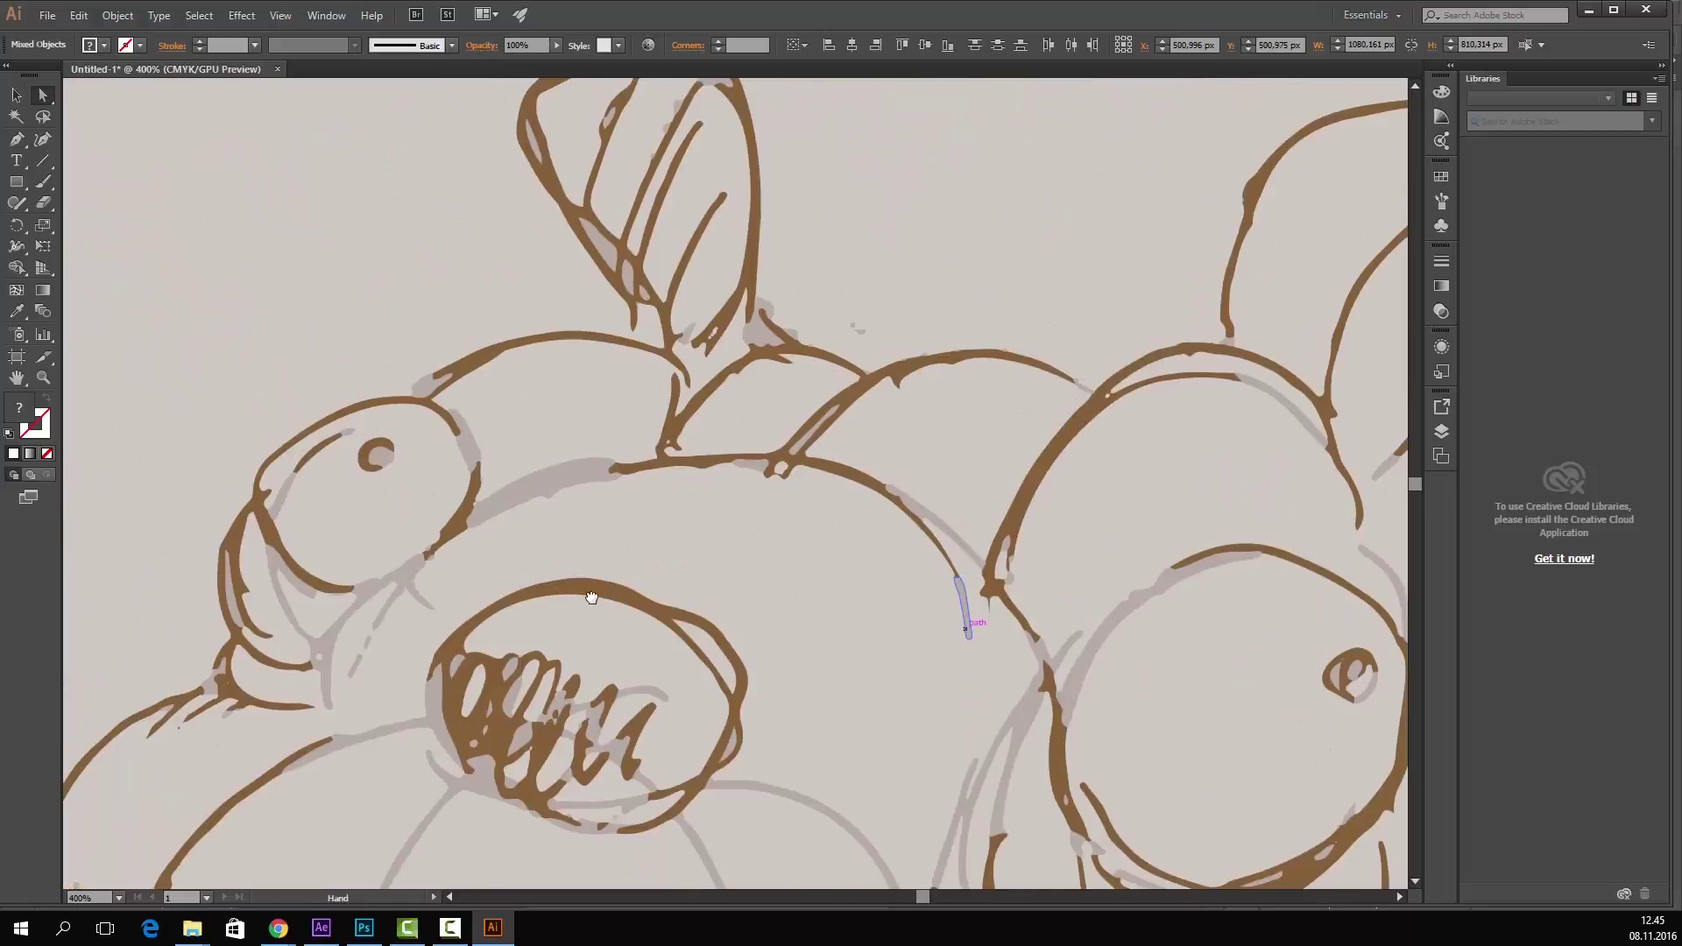
left_click(553, 332)
left_click_drag(554, 333, 413, 150)
key("ctrl+z")
left_click_drag(844, 377, 841, 346)
key("ctrl+z")
- Ungroup the expanded tracing into separate shapes and deselect everything
key("space")
left_click_drag(901, 456, 900, 105)
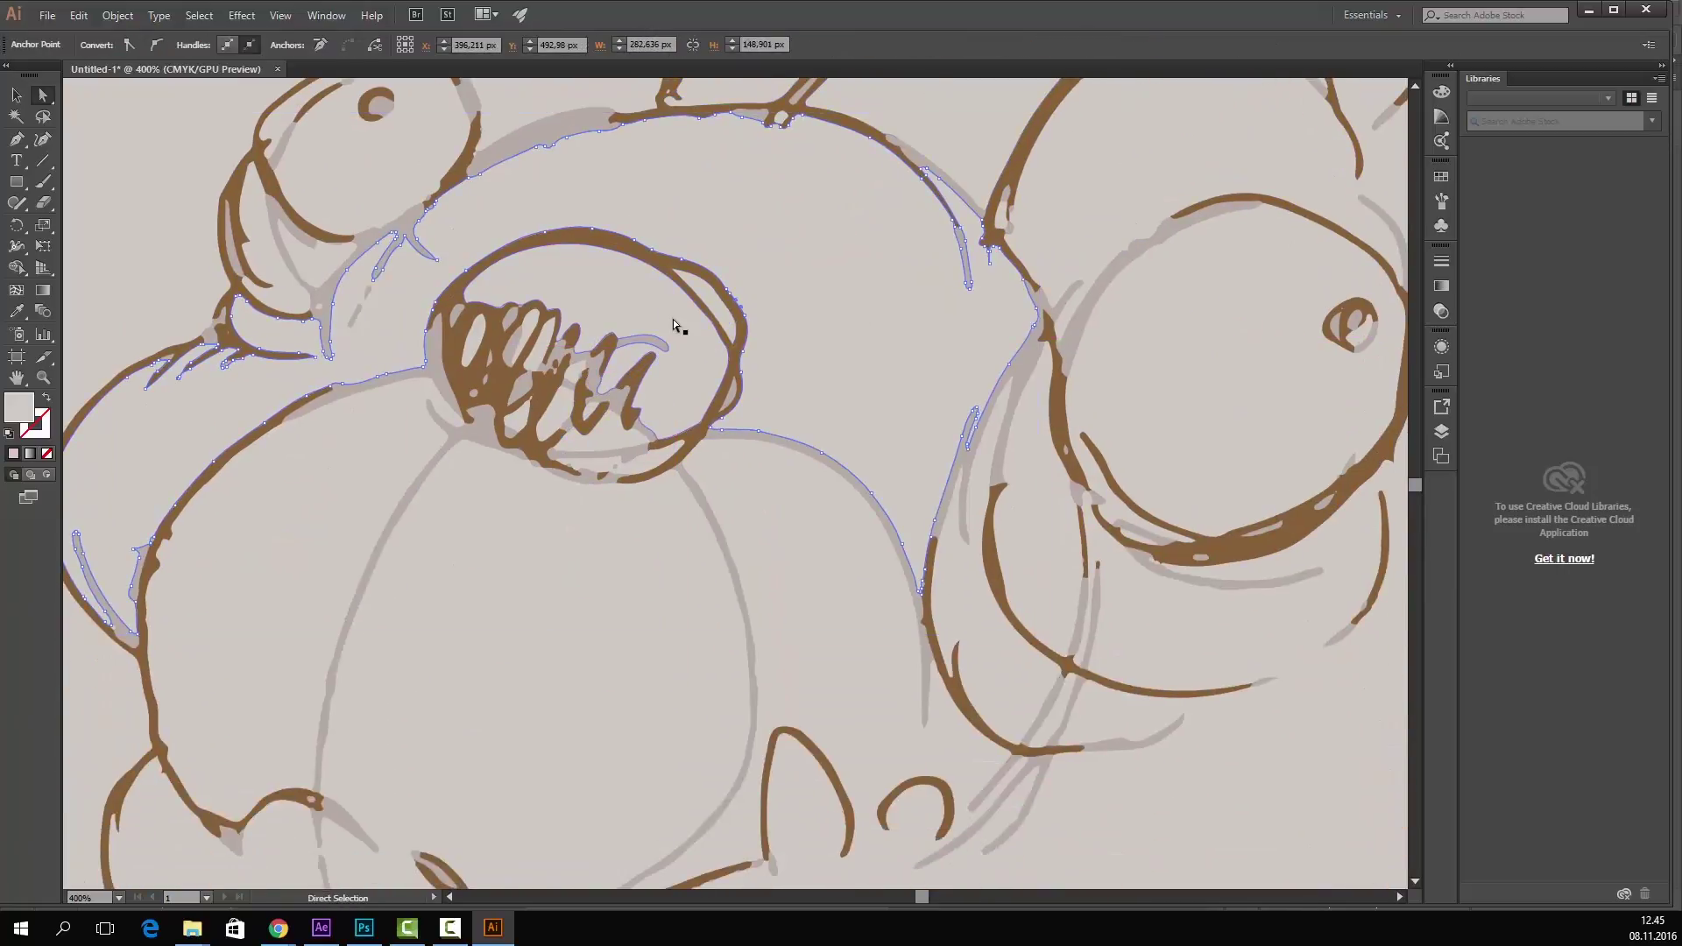
key("ctrl+minus")
key("ctrl+minus")
key("ctrl+minus")
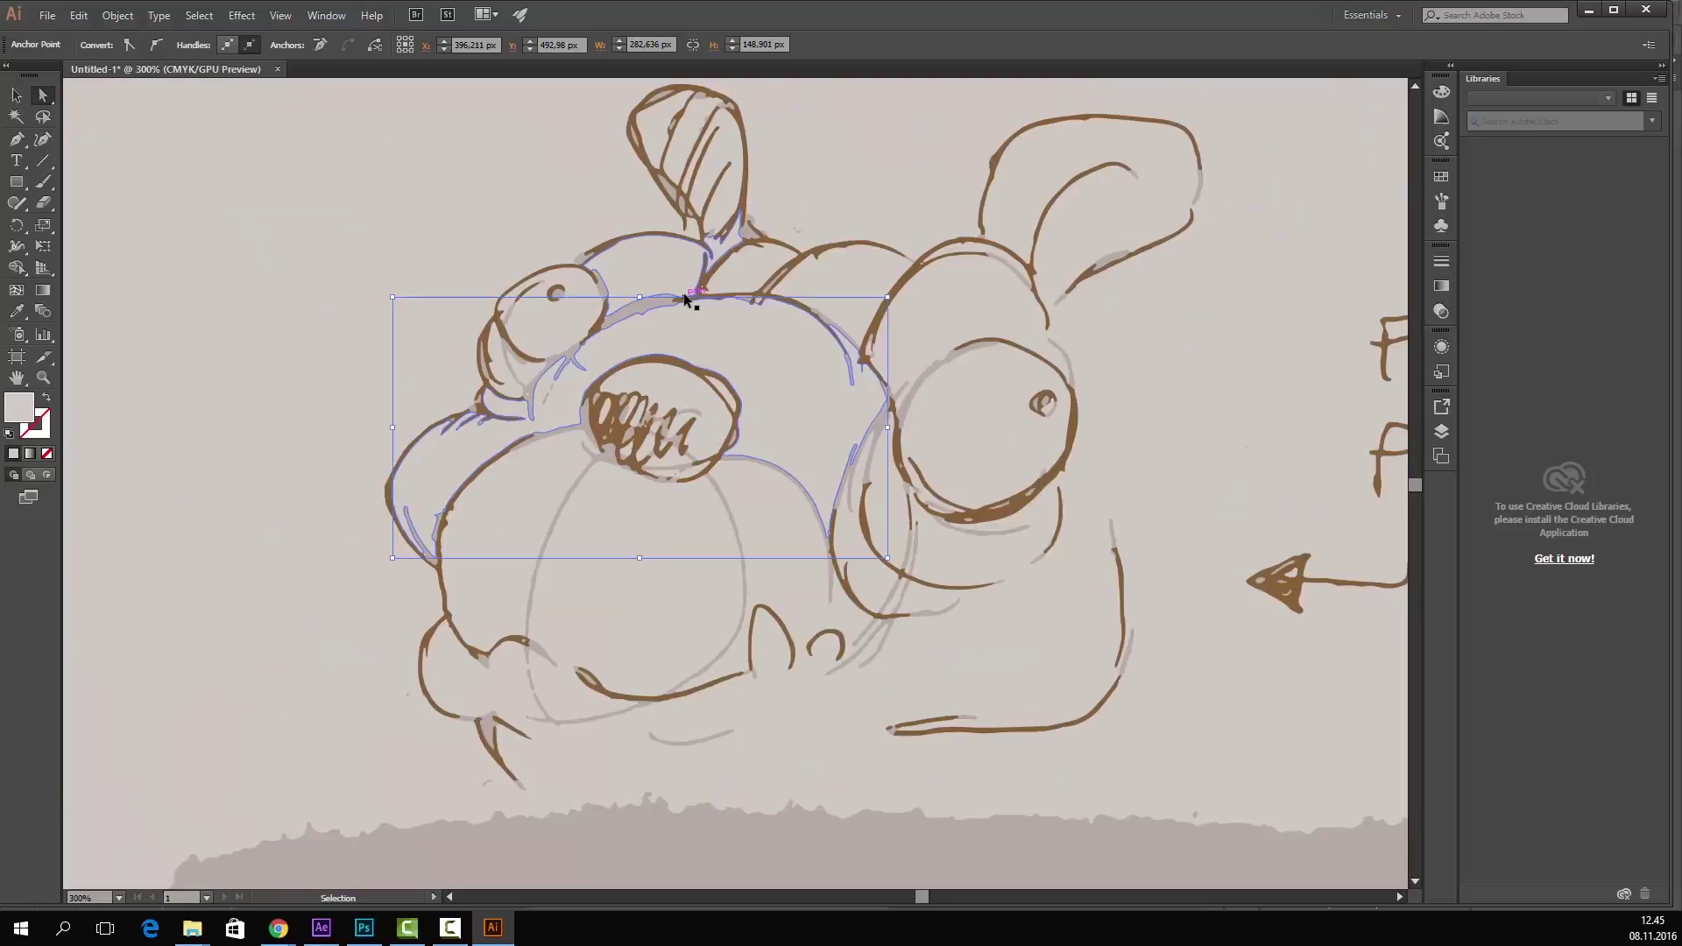
key("ctrl+a")
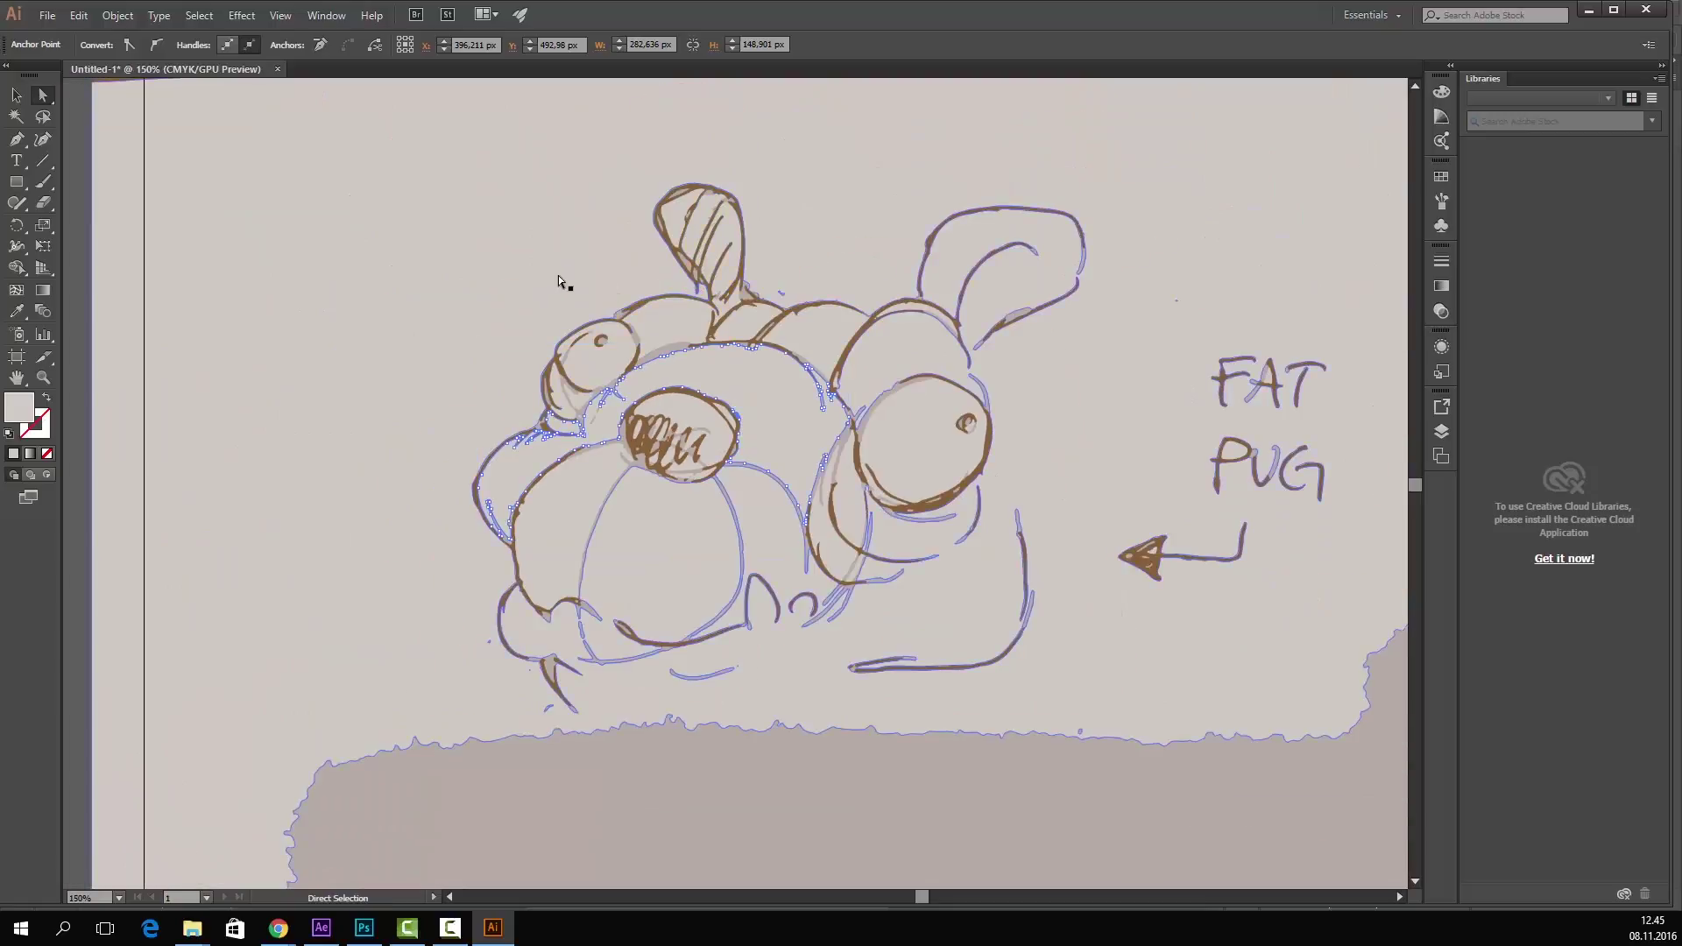
key("ctrl+minus")
key("ctrl+minus")
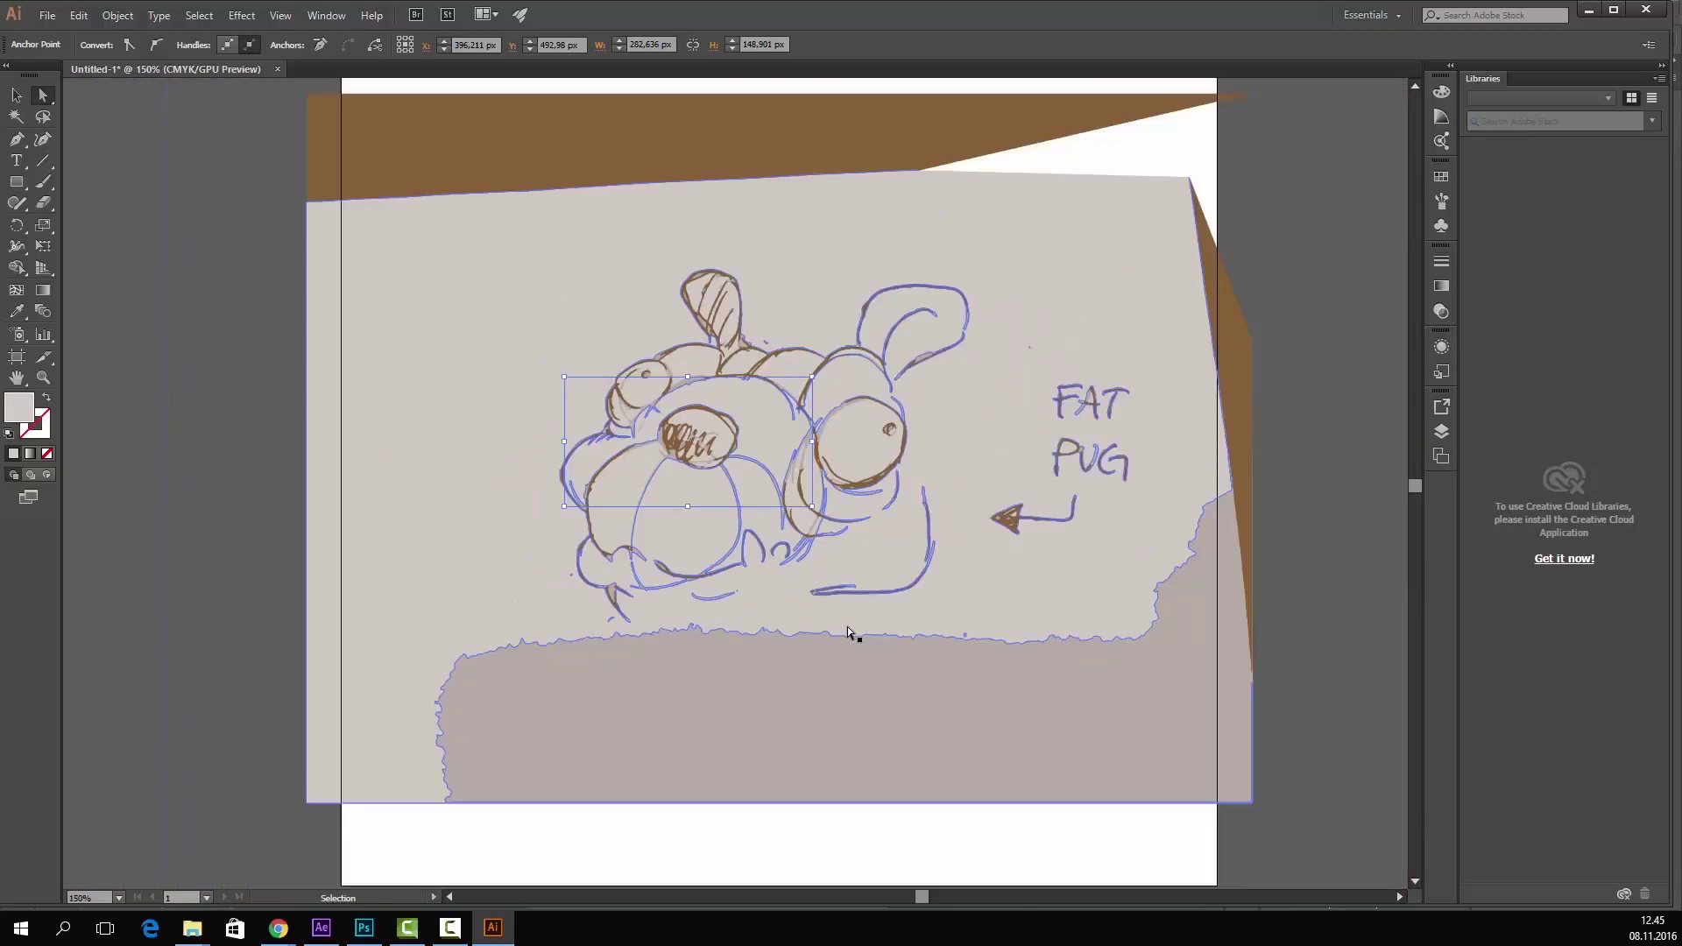
left_click(869, 568, "shift")
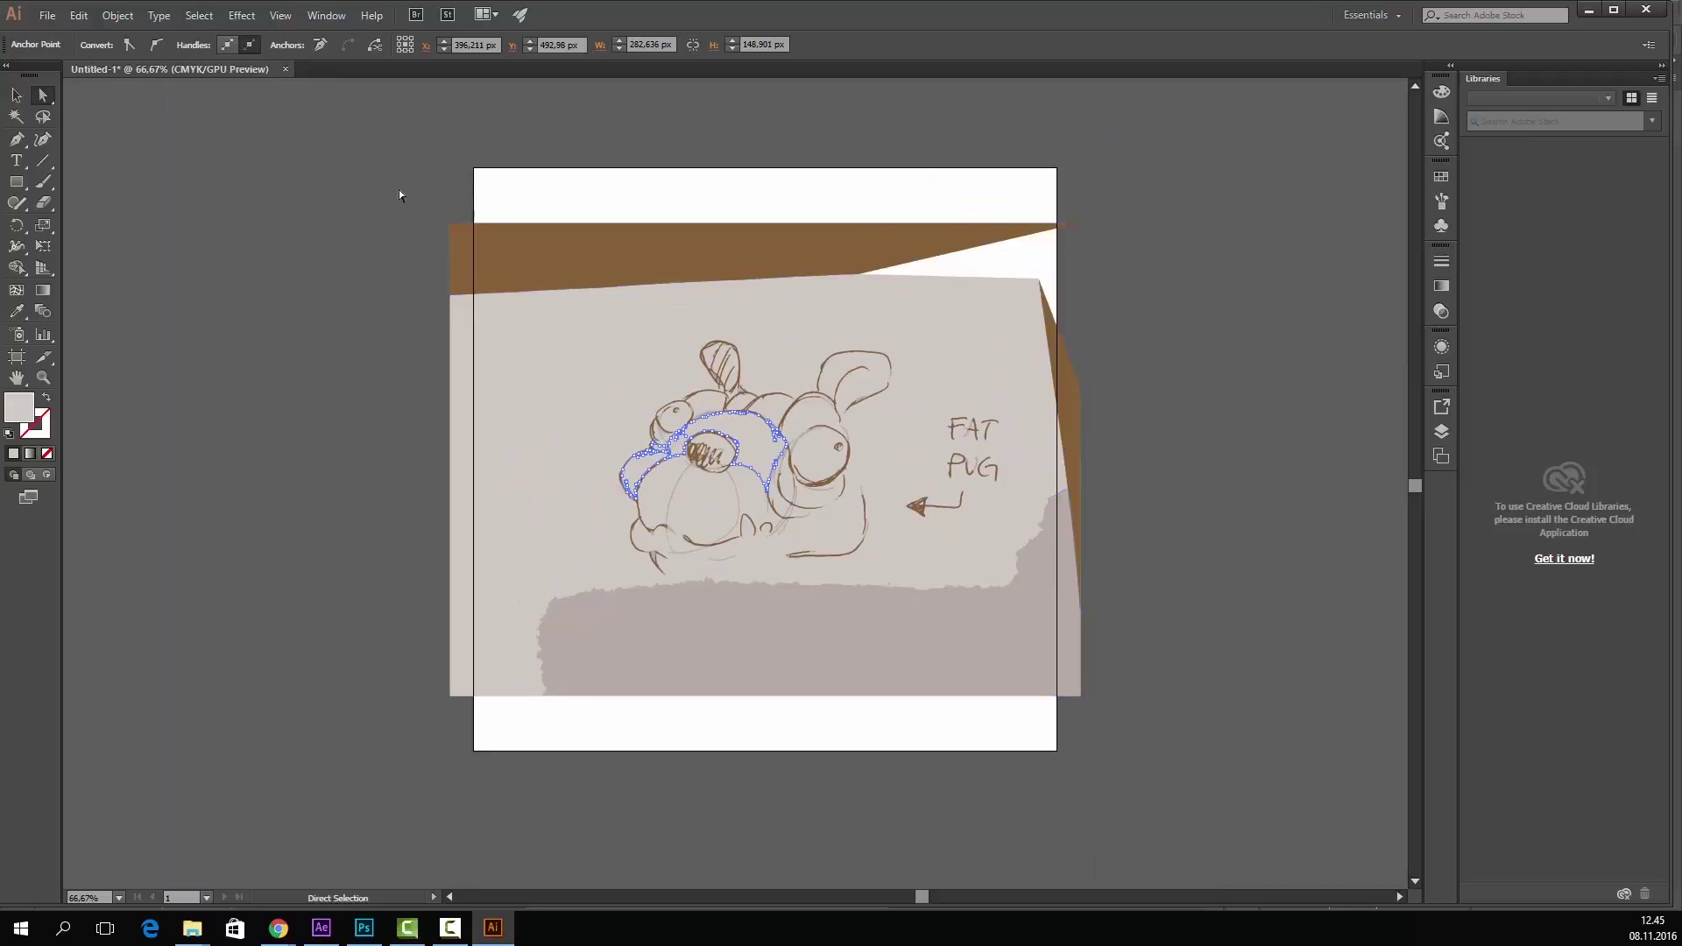
left_click(15, 95)
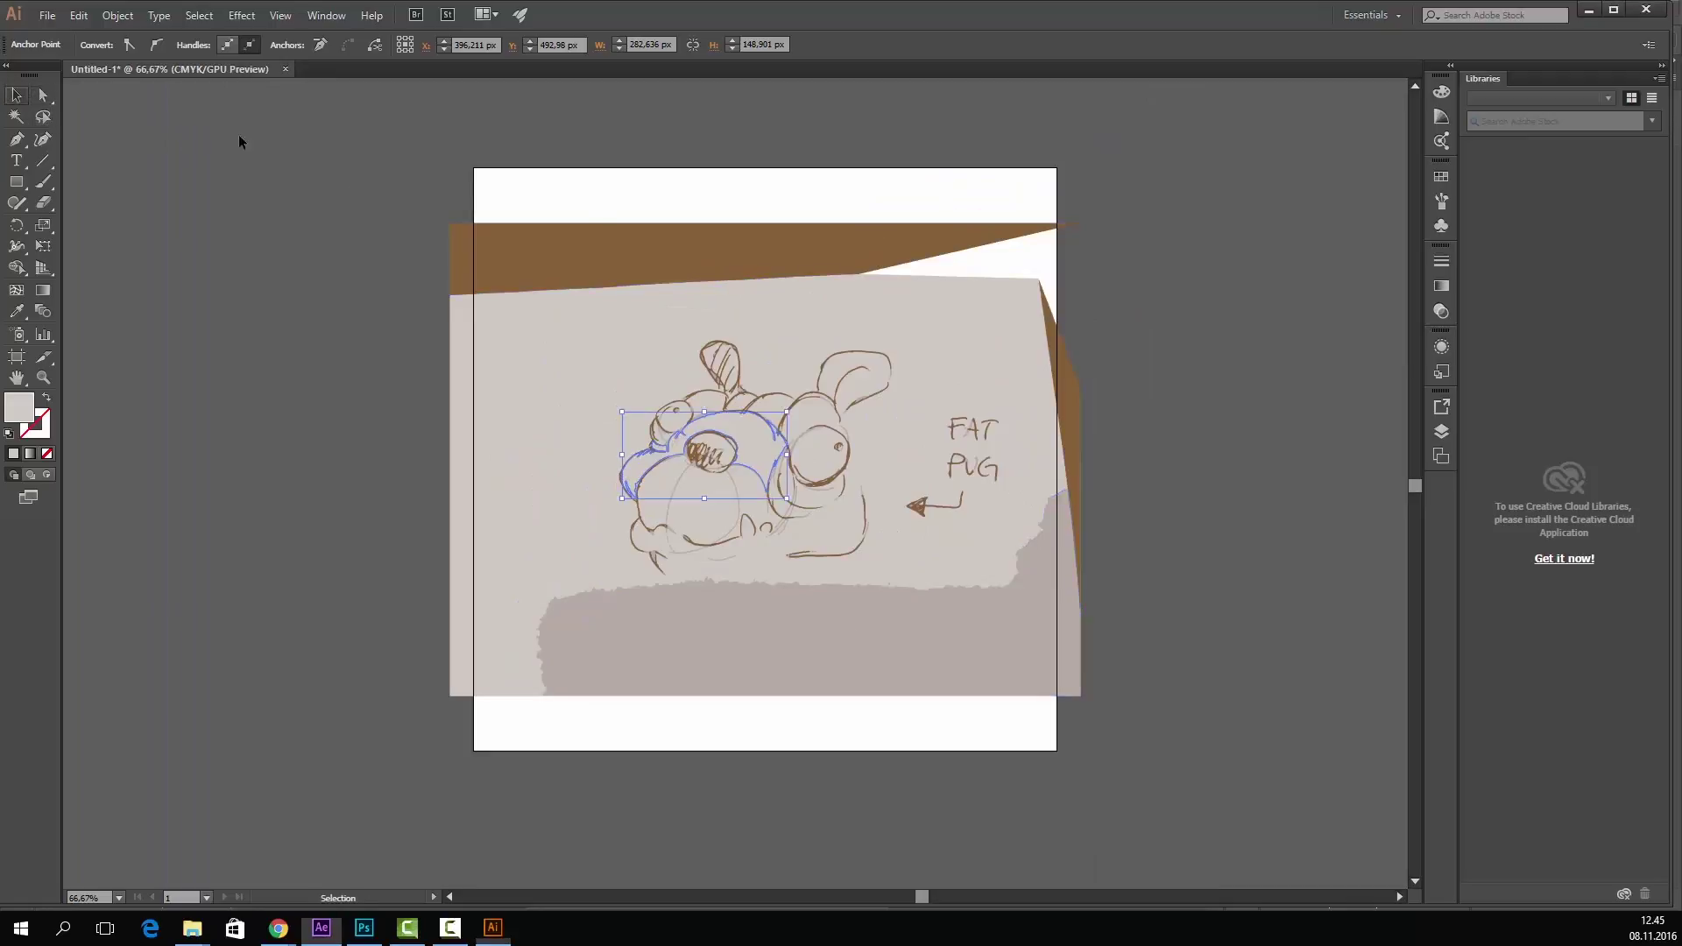
left_click(600, 239)
right_click(686, 238)
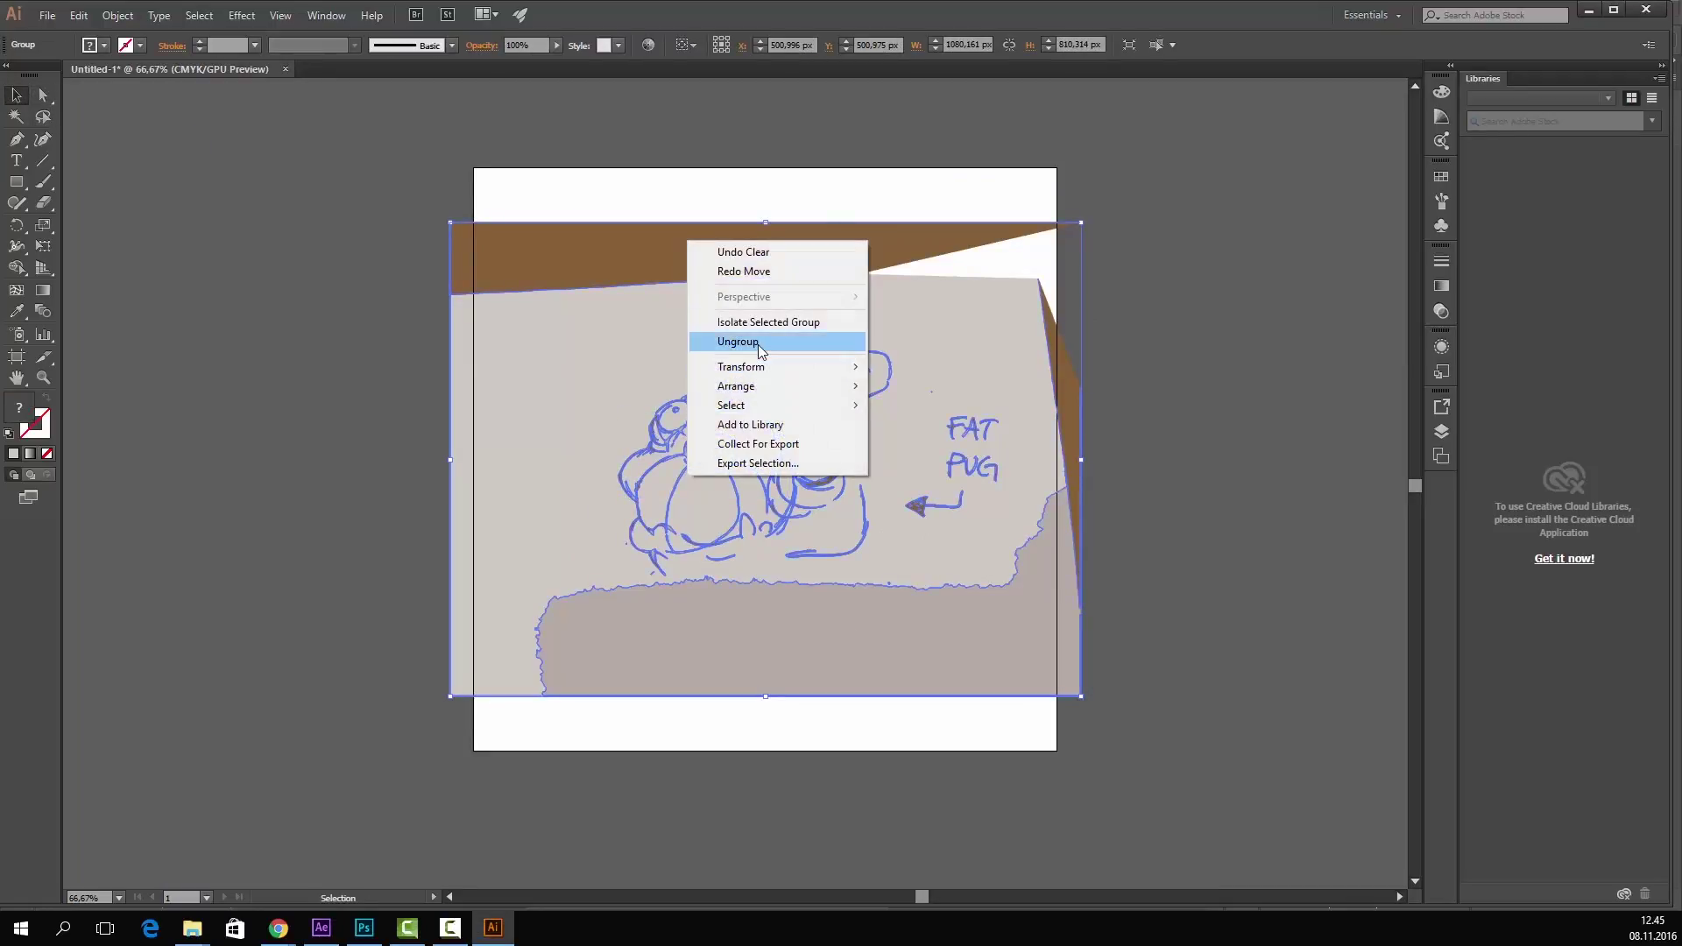
left_click(727, 342)
left_click(1138, 340)
- Delete the two brown tabletop pieces, the pale paper background and the grey shadow shape around the pug
left_click(812, 255)
key("Delete")
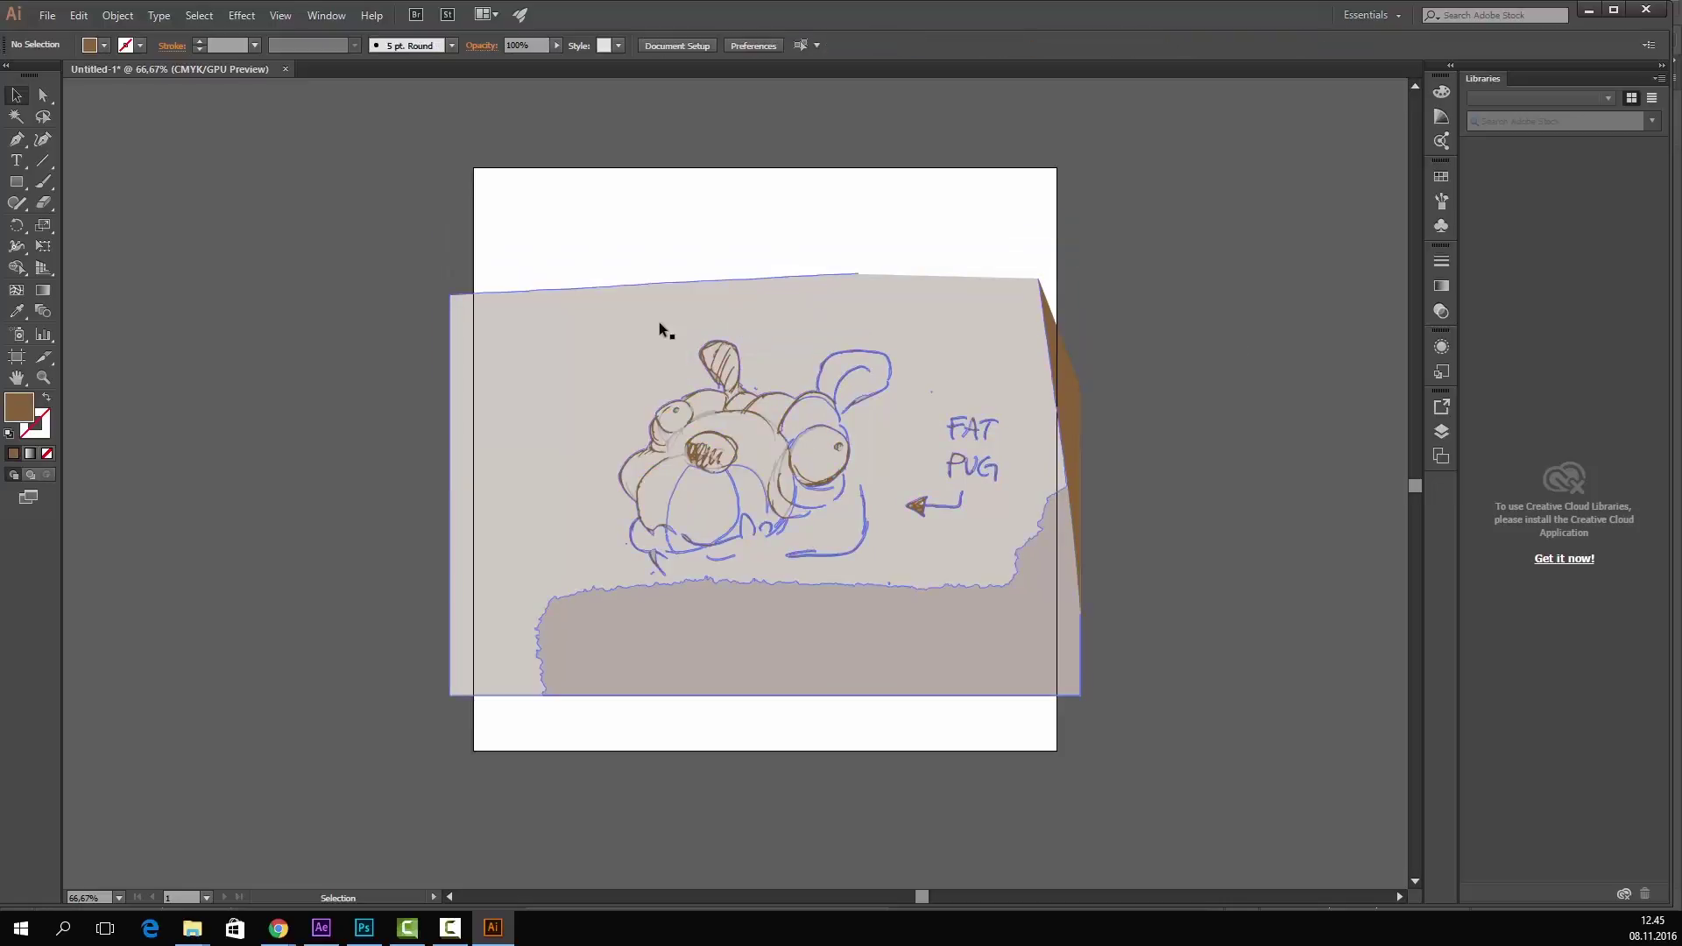
left_click(714, 324)
key("Delete")
left_click(1042, 607)
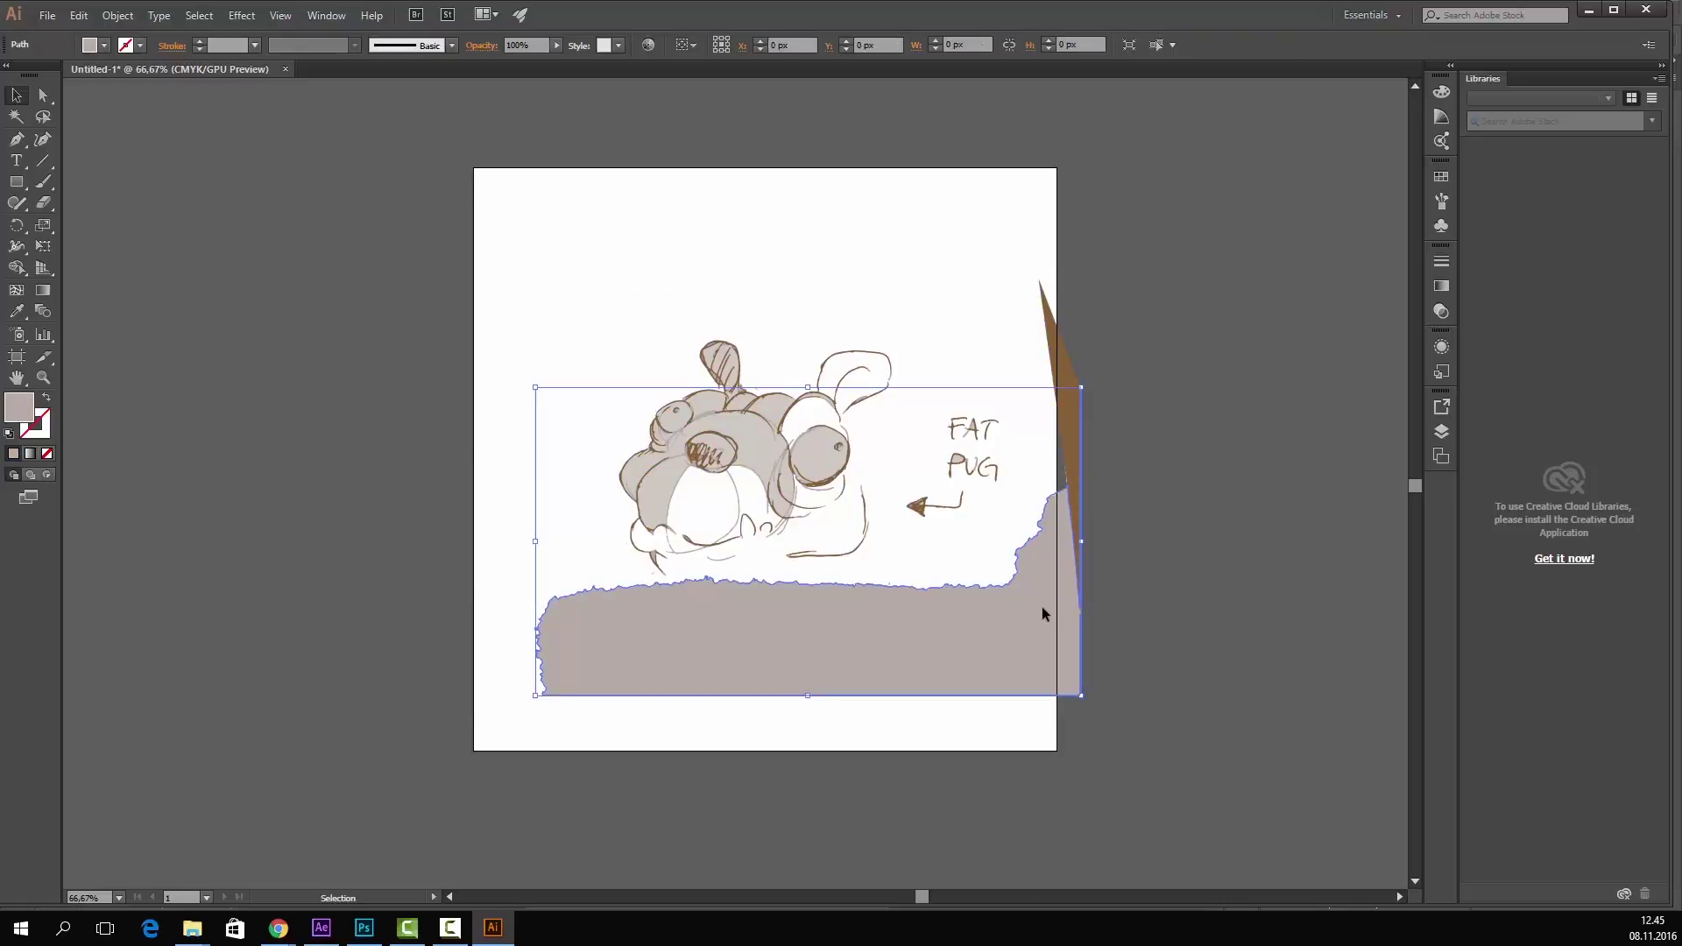
key("Delete")
left_click(1068, 418)
key("Delete")
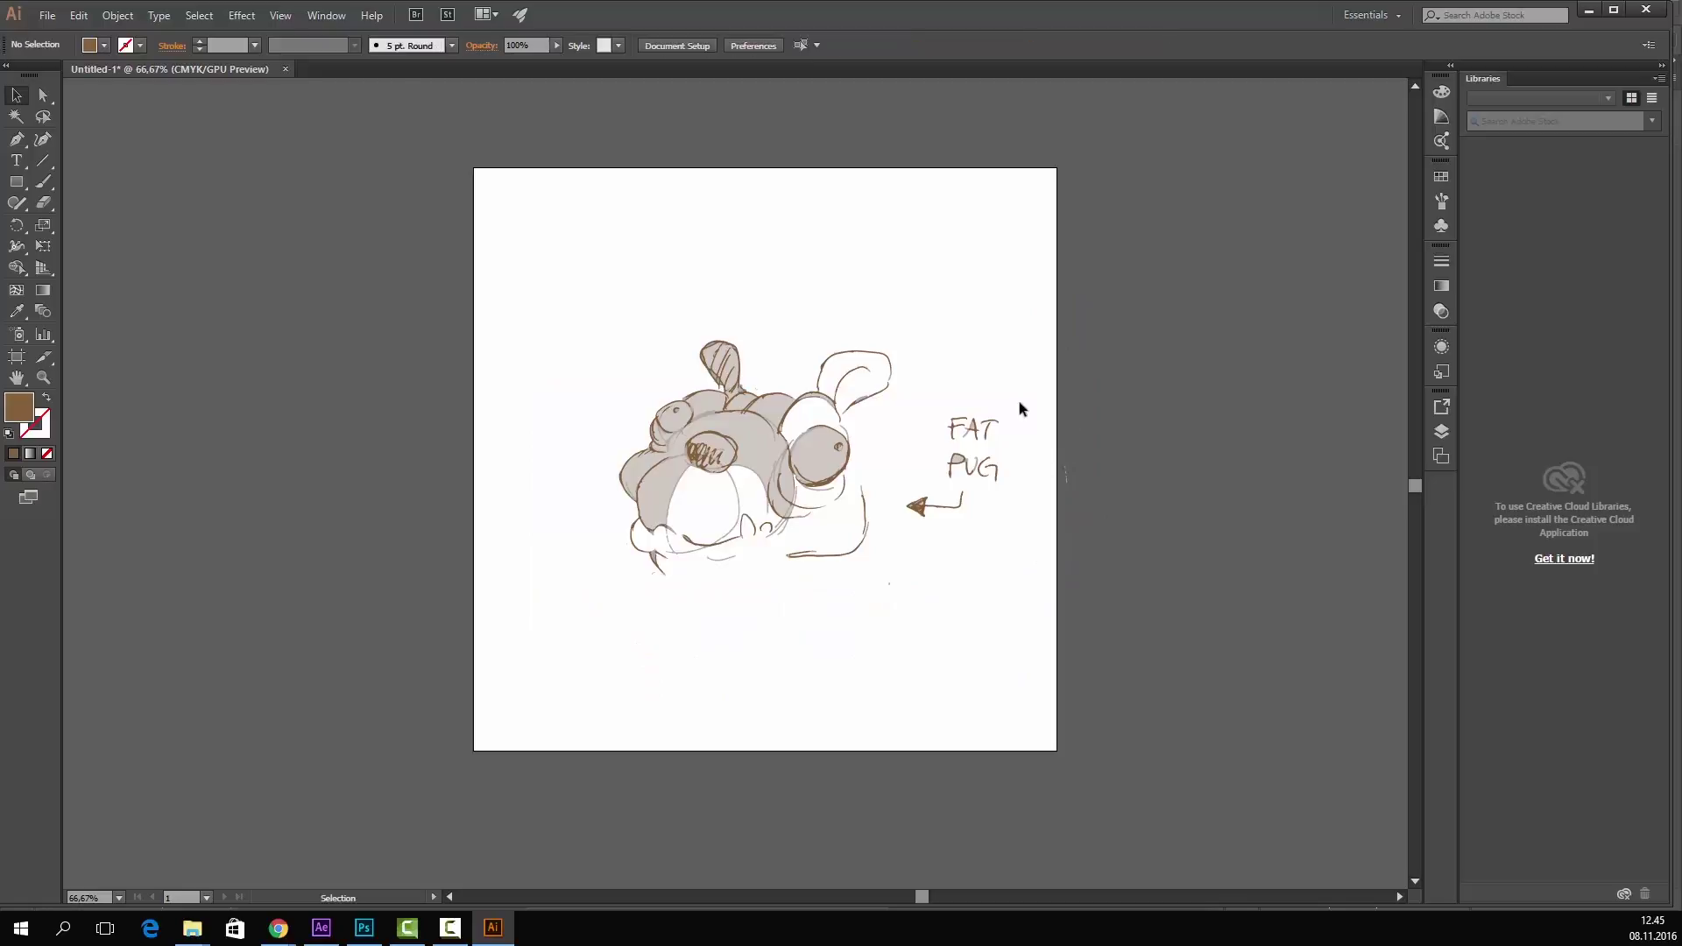
- Delete the leftover pale pieces inside the FAT PUG lettering
left_click(975, 425)
key("Delete")
left_click(960, 465)
key("Delete")
left_click(967, 463)
key("Delete")
- Delete the pale fill shapes from the pug's face and the rounded humps behind it
key("ctrl+plus")
key("ctrl+plus")
key("ctrl+plus")
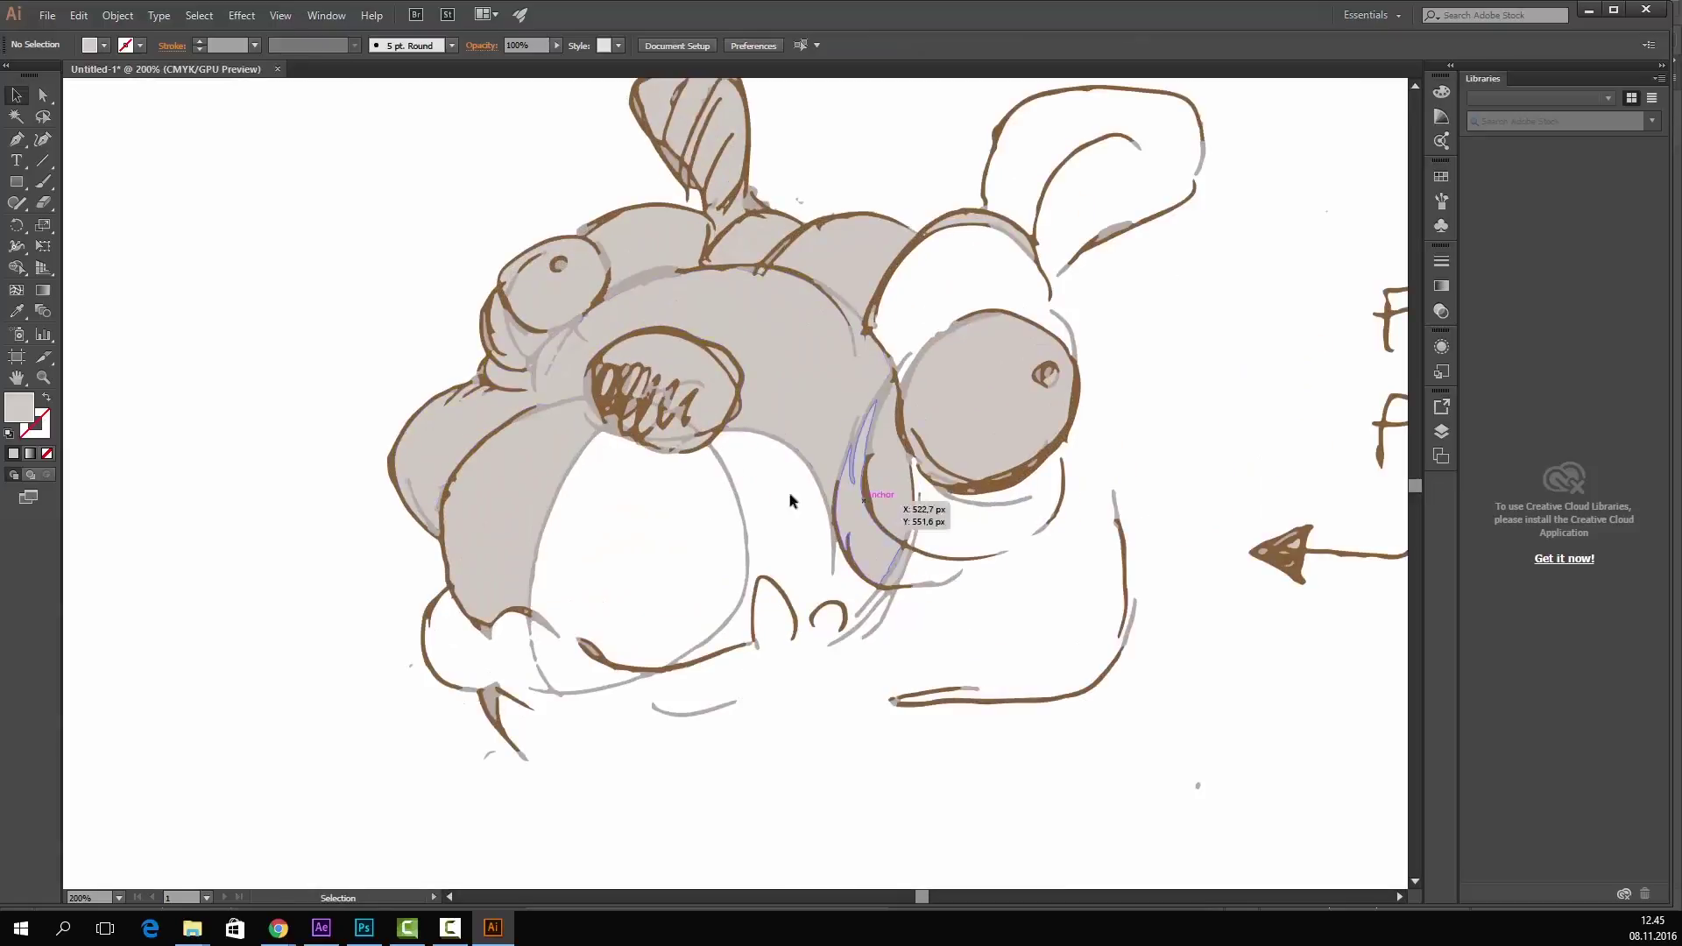
left_click(473, 402)
key("Delete")
left_click(827, 249)
key("Delete")
left_click(666, 236)
key("Delete")
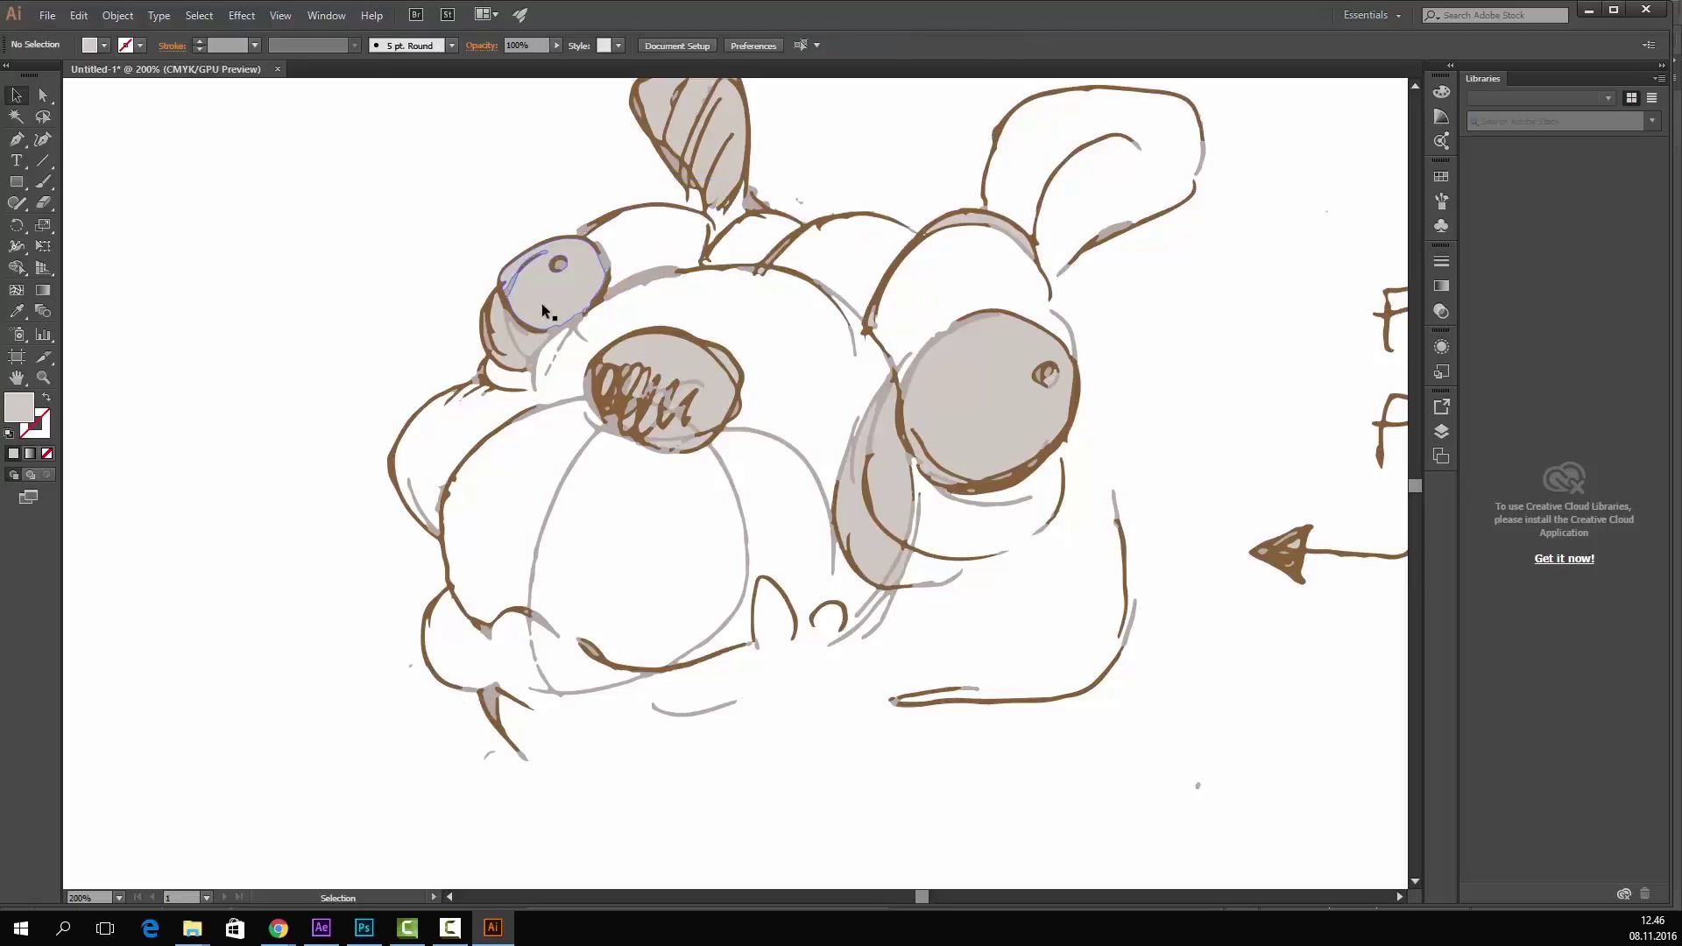
- Delete the pale fills beneath and inside the small eye and inside the large eye
left_click(512, 348)
key("Delete")
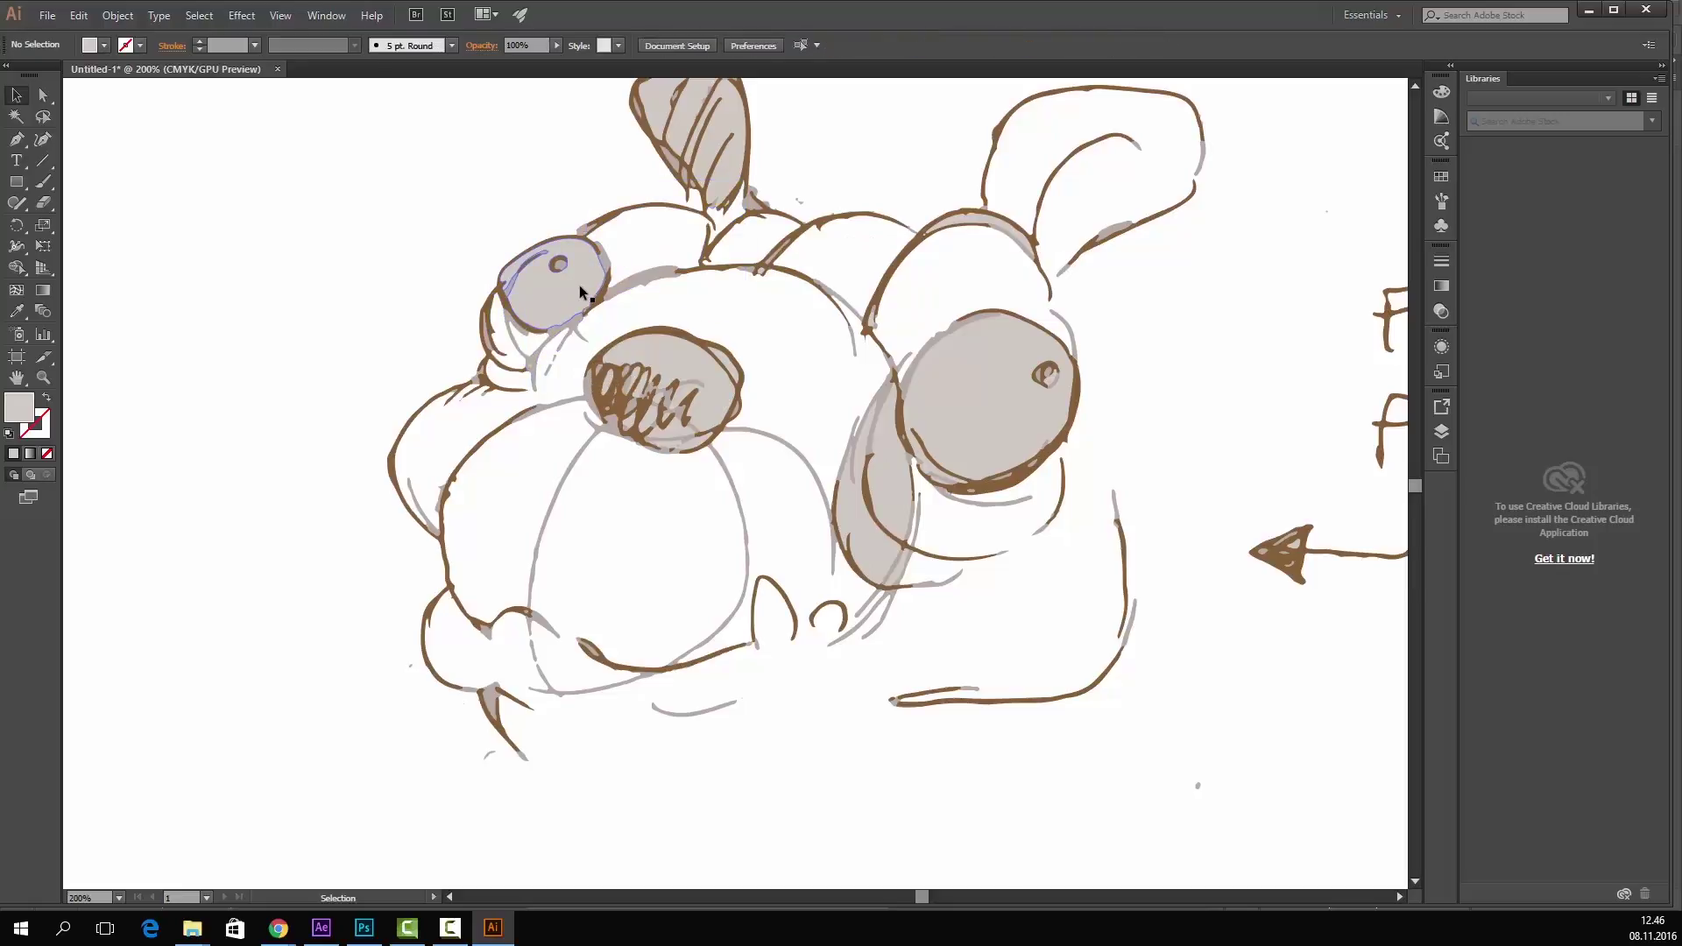
left_click(581, 292)
key("Delete")
left_click(1006, 400)
key("Delete")
- Delete the pale fills from the cheek fold beside the large eye and from the striped ear
left_click(876, 483)
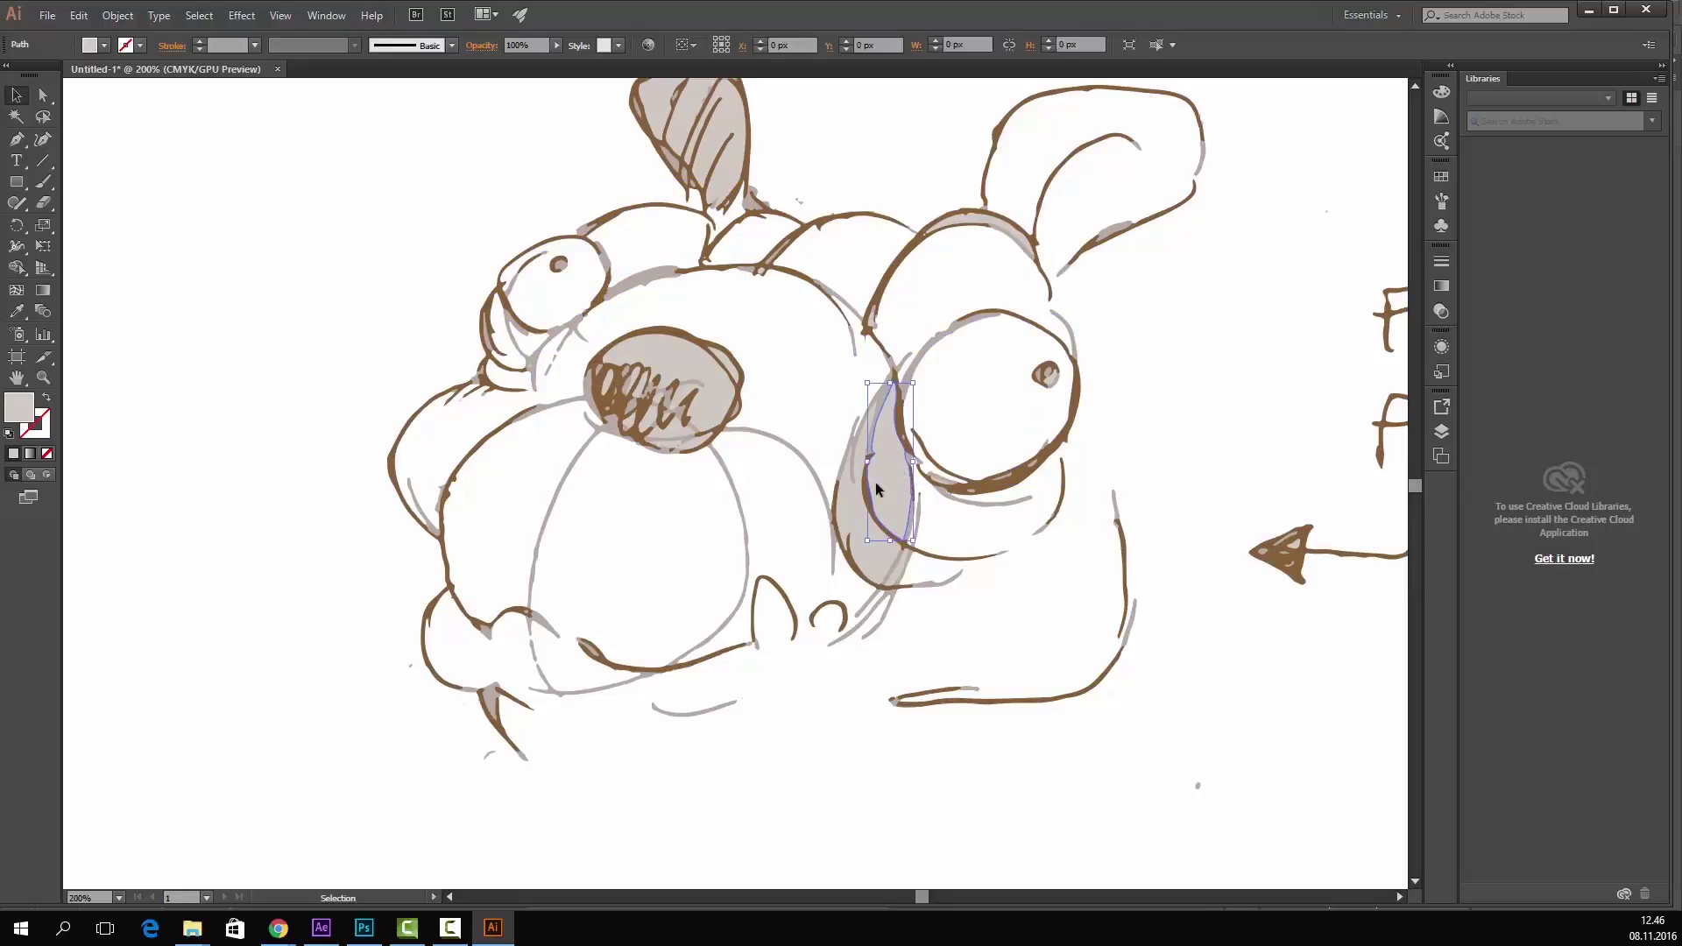
key("Delete")
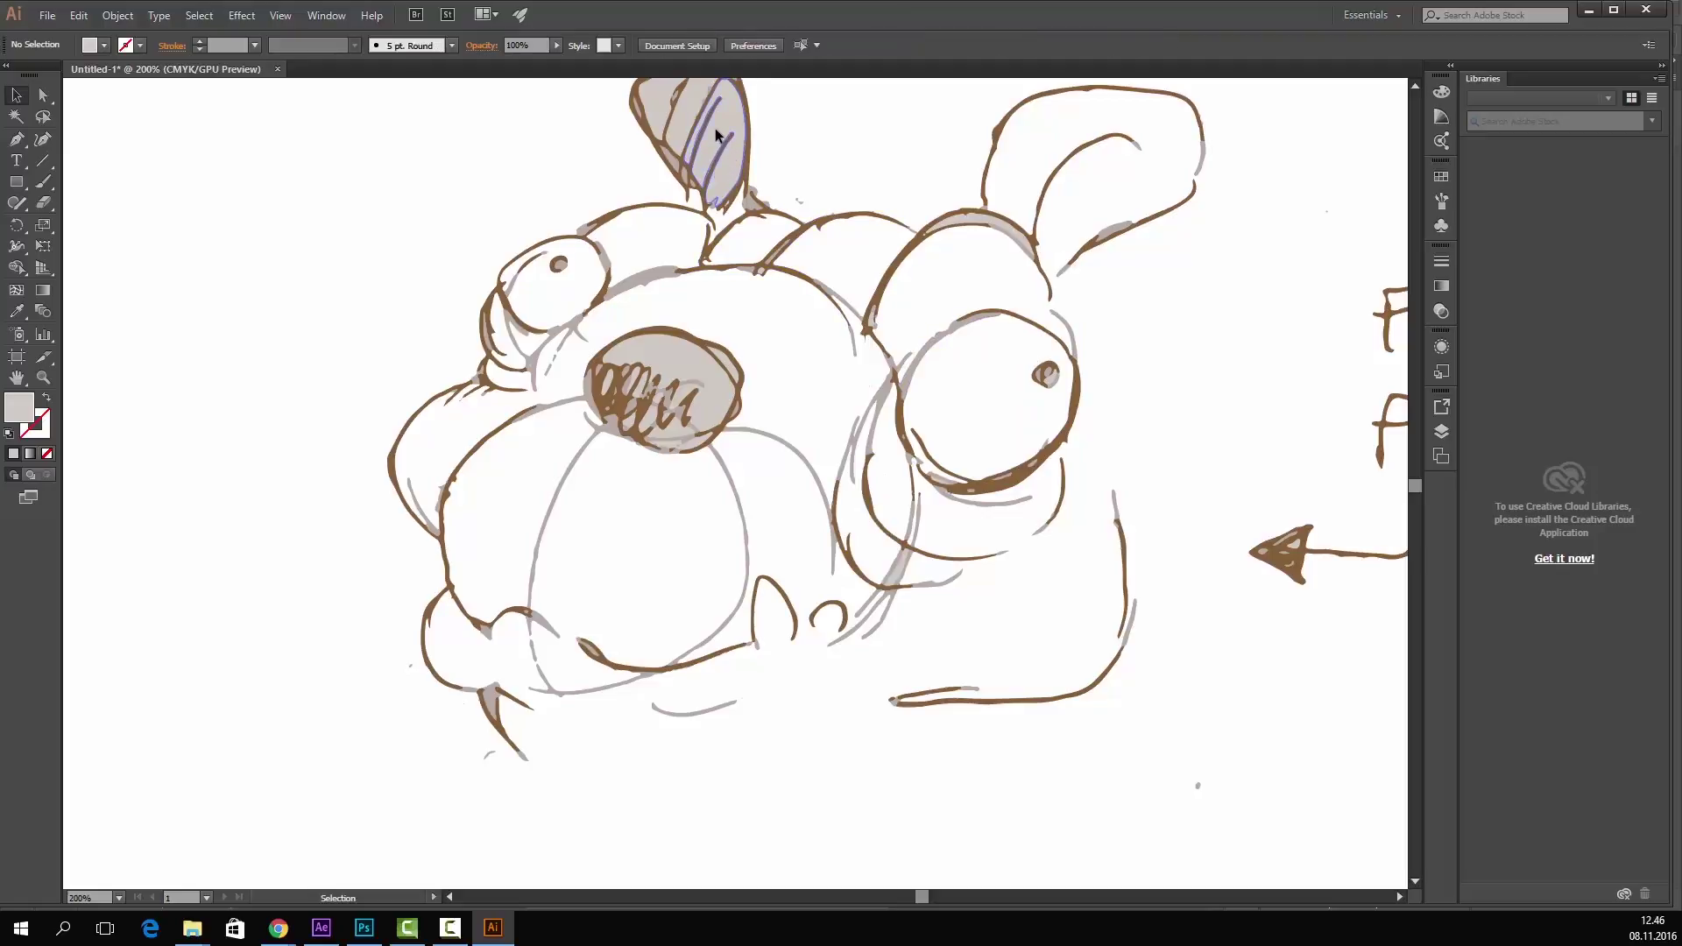
left_click(679, 98)
key("Delete")
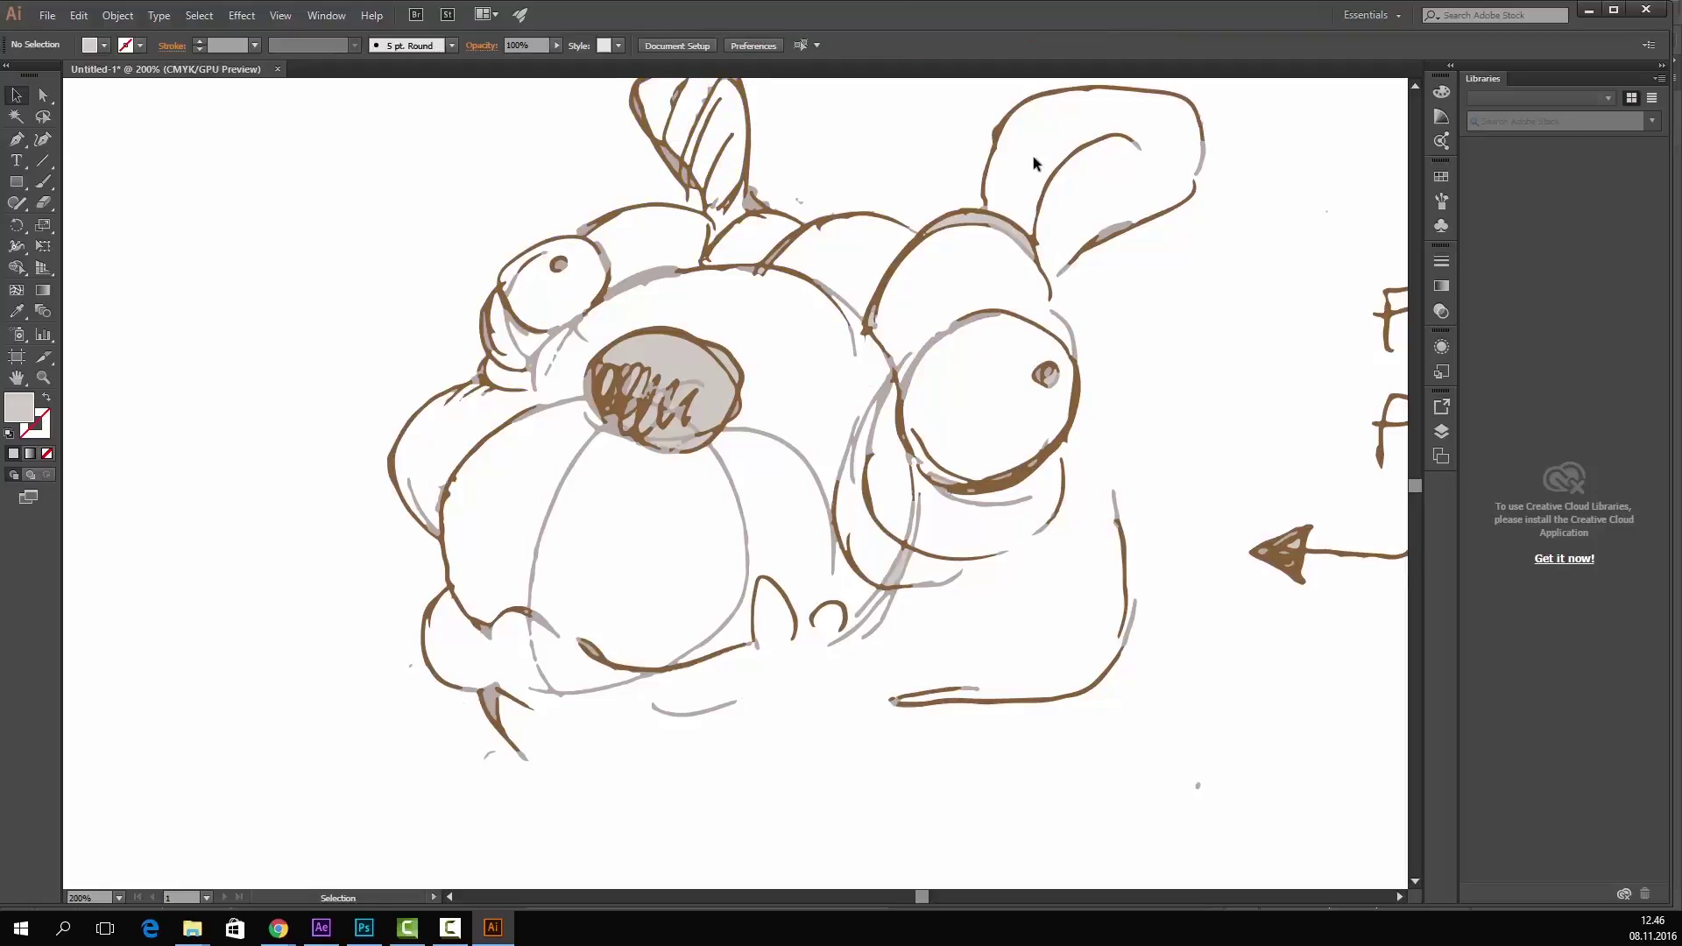
- Try moving the arrow below the FAT PUG lettering to other spots and undo each move
key("ctrl+0")
key("ctrl+1")
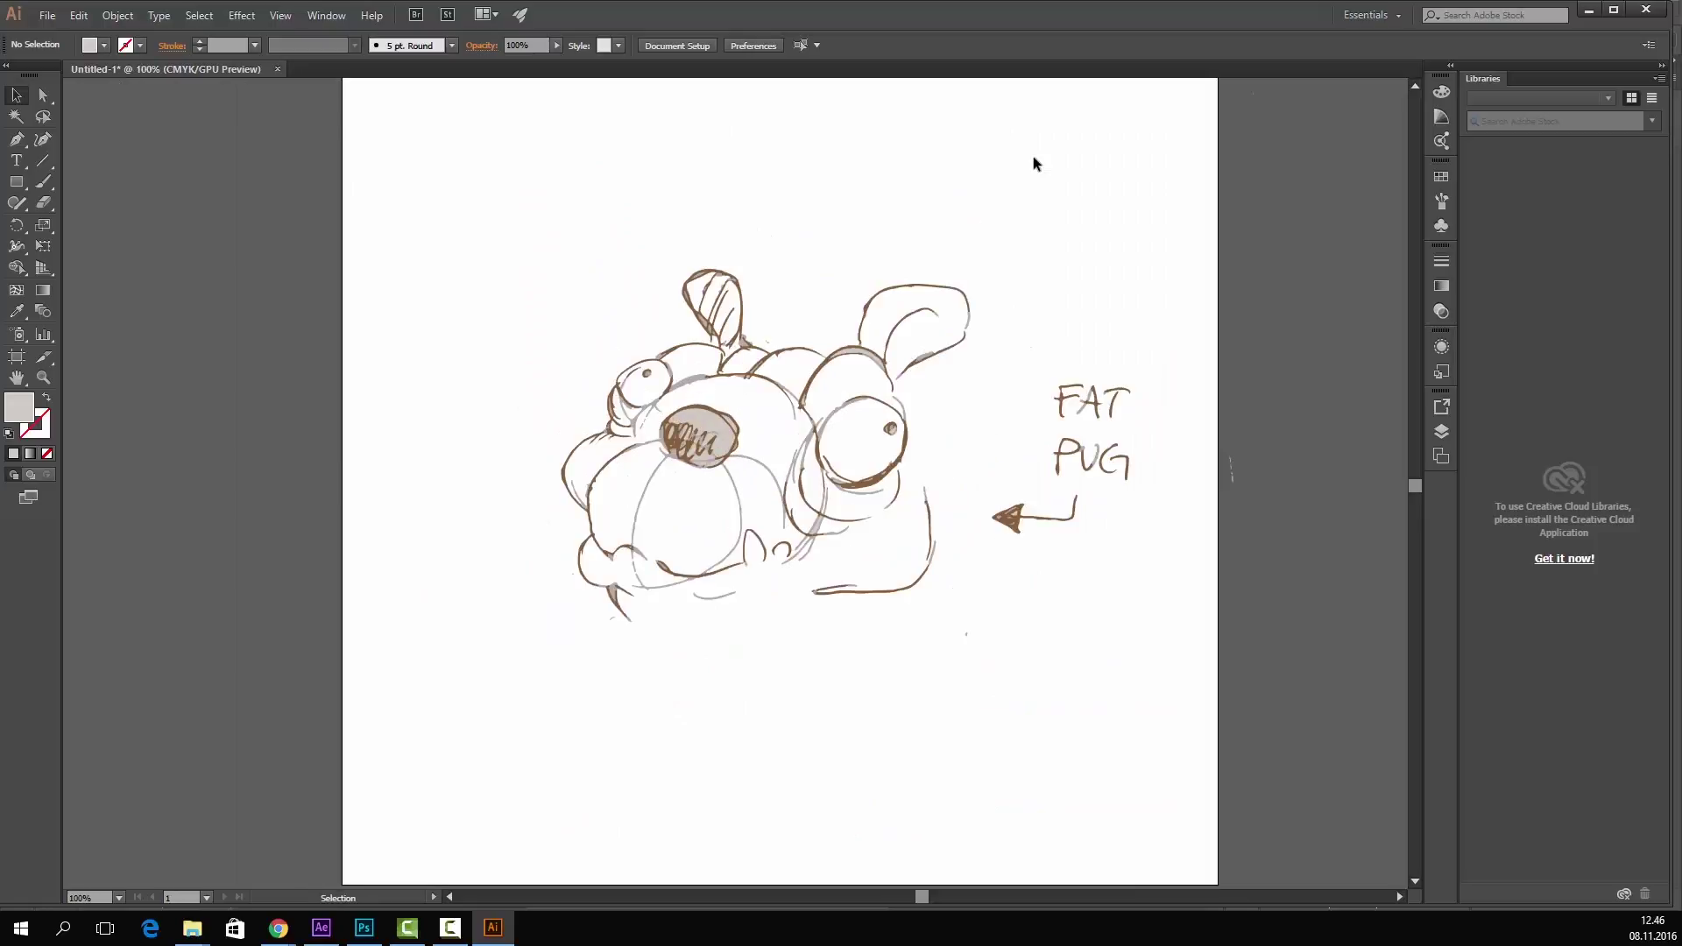
left_click(637, 503)
left_click(1033, 518)
left_click(1058, 697)
left_click_drag(1073, 520, 1057, 624)
key("ctrl+z")
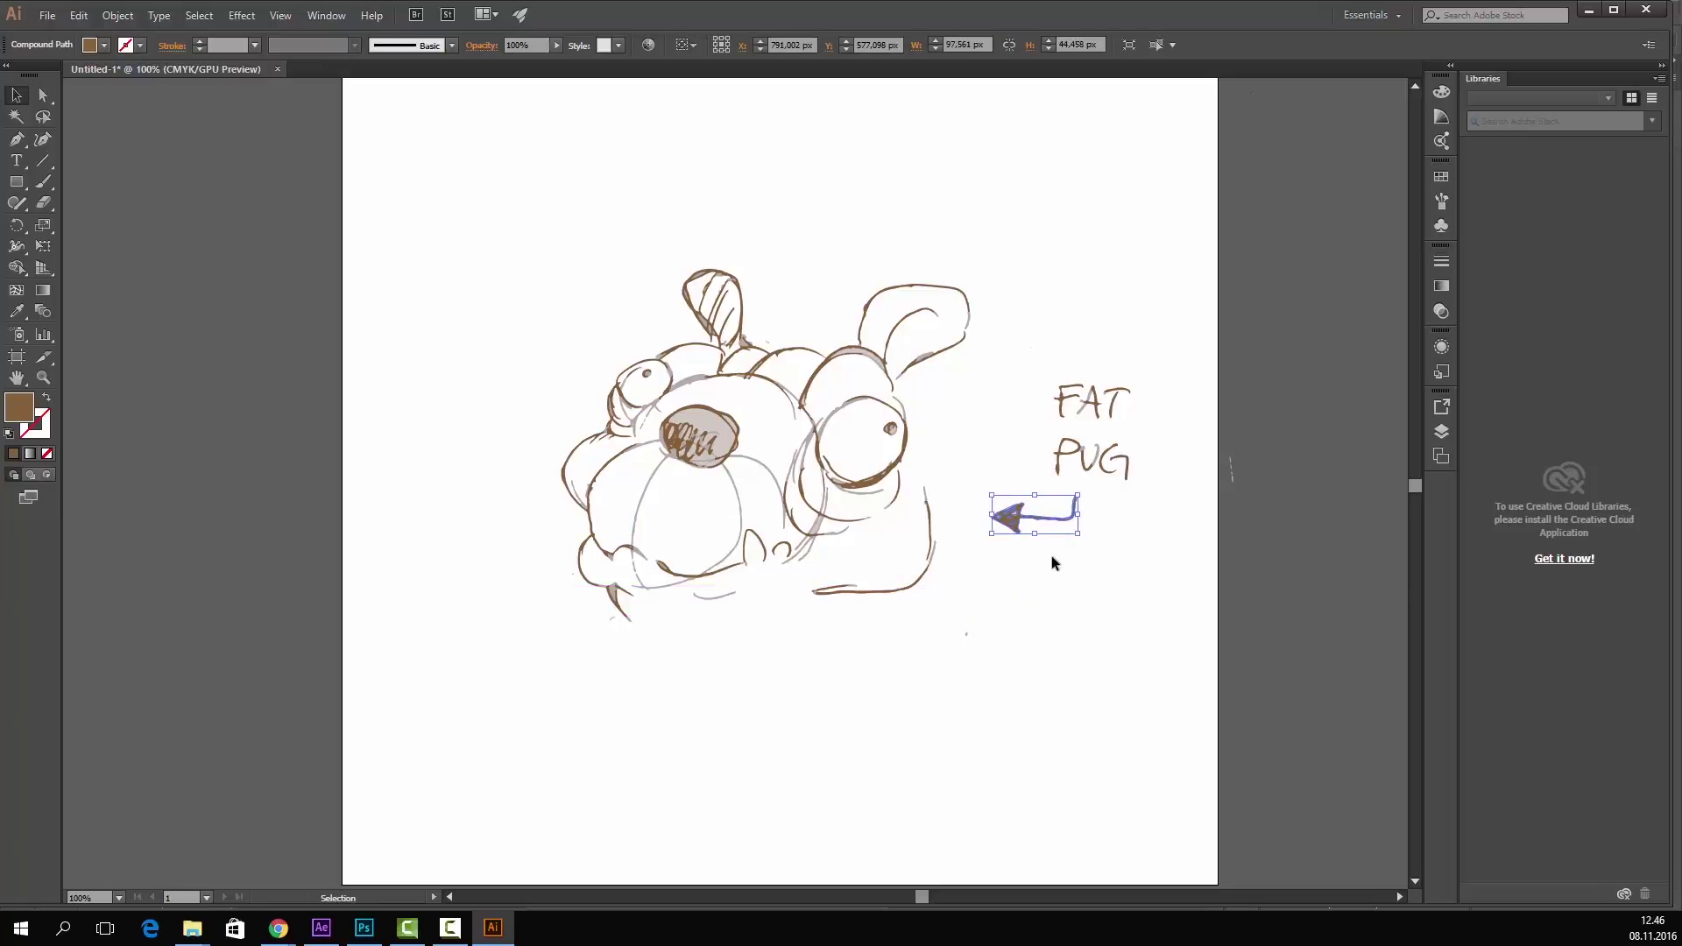
left_click_drag(1062, 524, 1063, 144)
key("ctrl+z")
left_click(1125, 574)
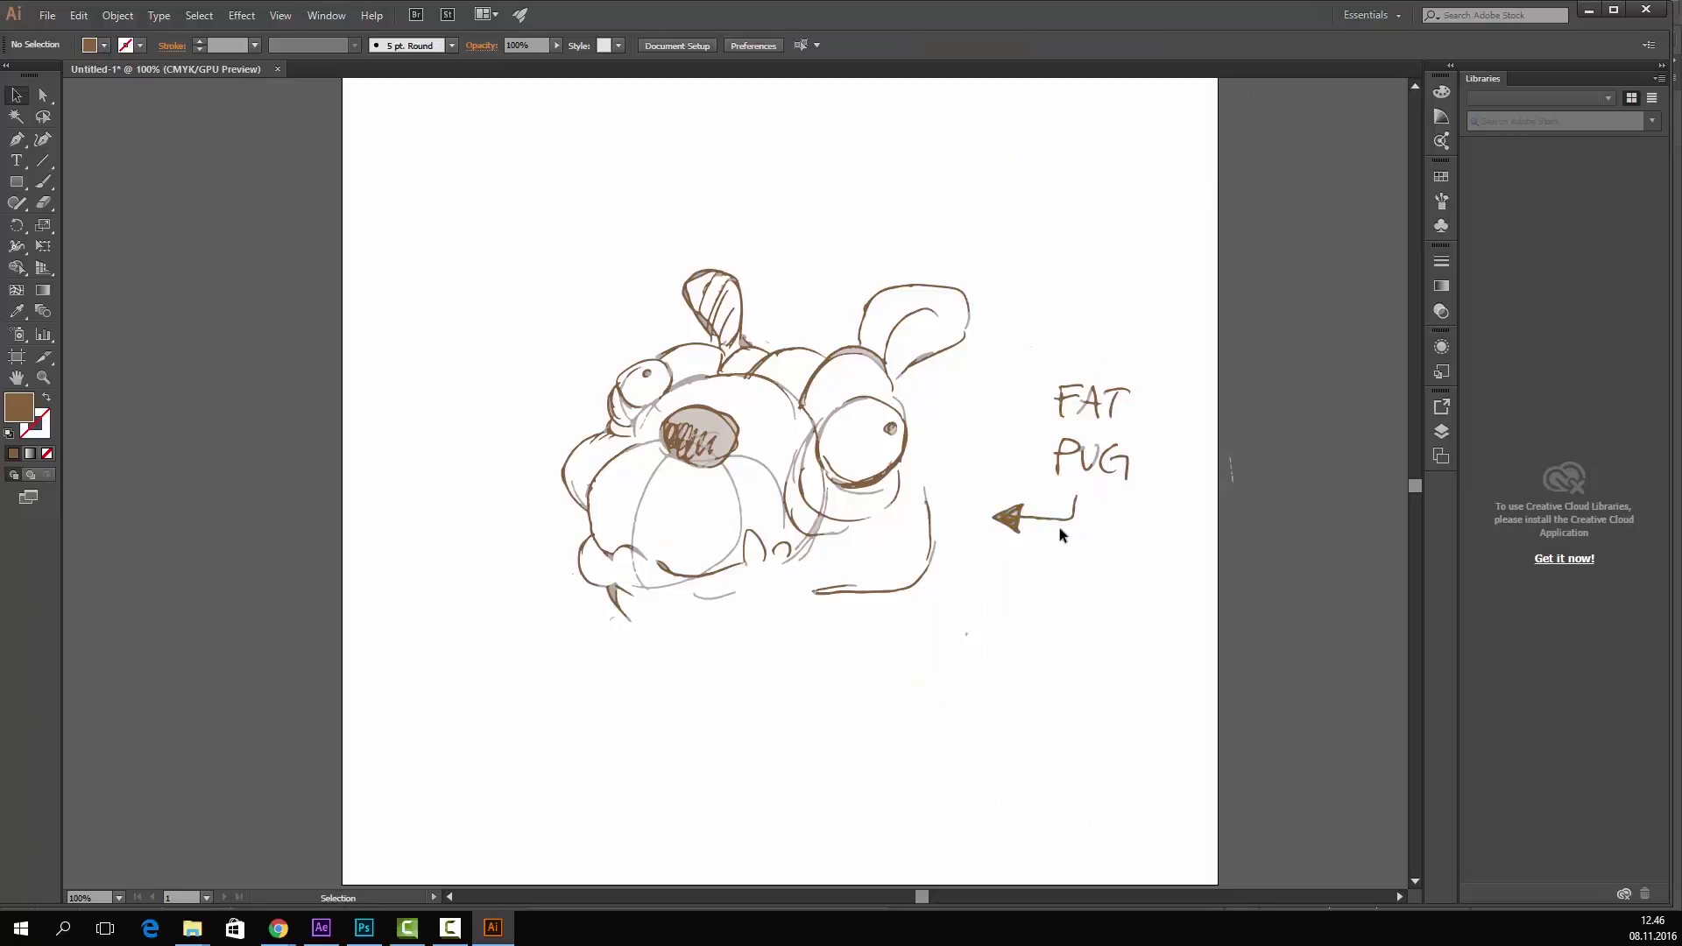
left_click_drag(1058, 518, 1100, 171)
left_click_drag(997, 553, 994, 556)
key("ctrl+z")
- Select all pieces of the arrow below the FAT PUG lettering and group them
left_click_drag(1138, 556, 990, 489)
right_click(1022, 508)
left_click(1086, 597)
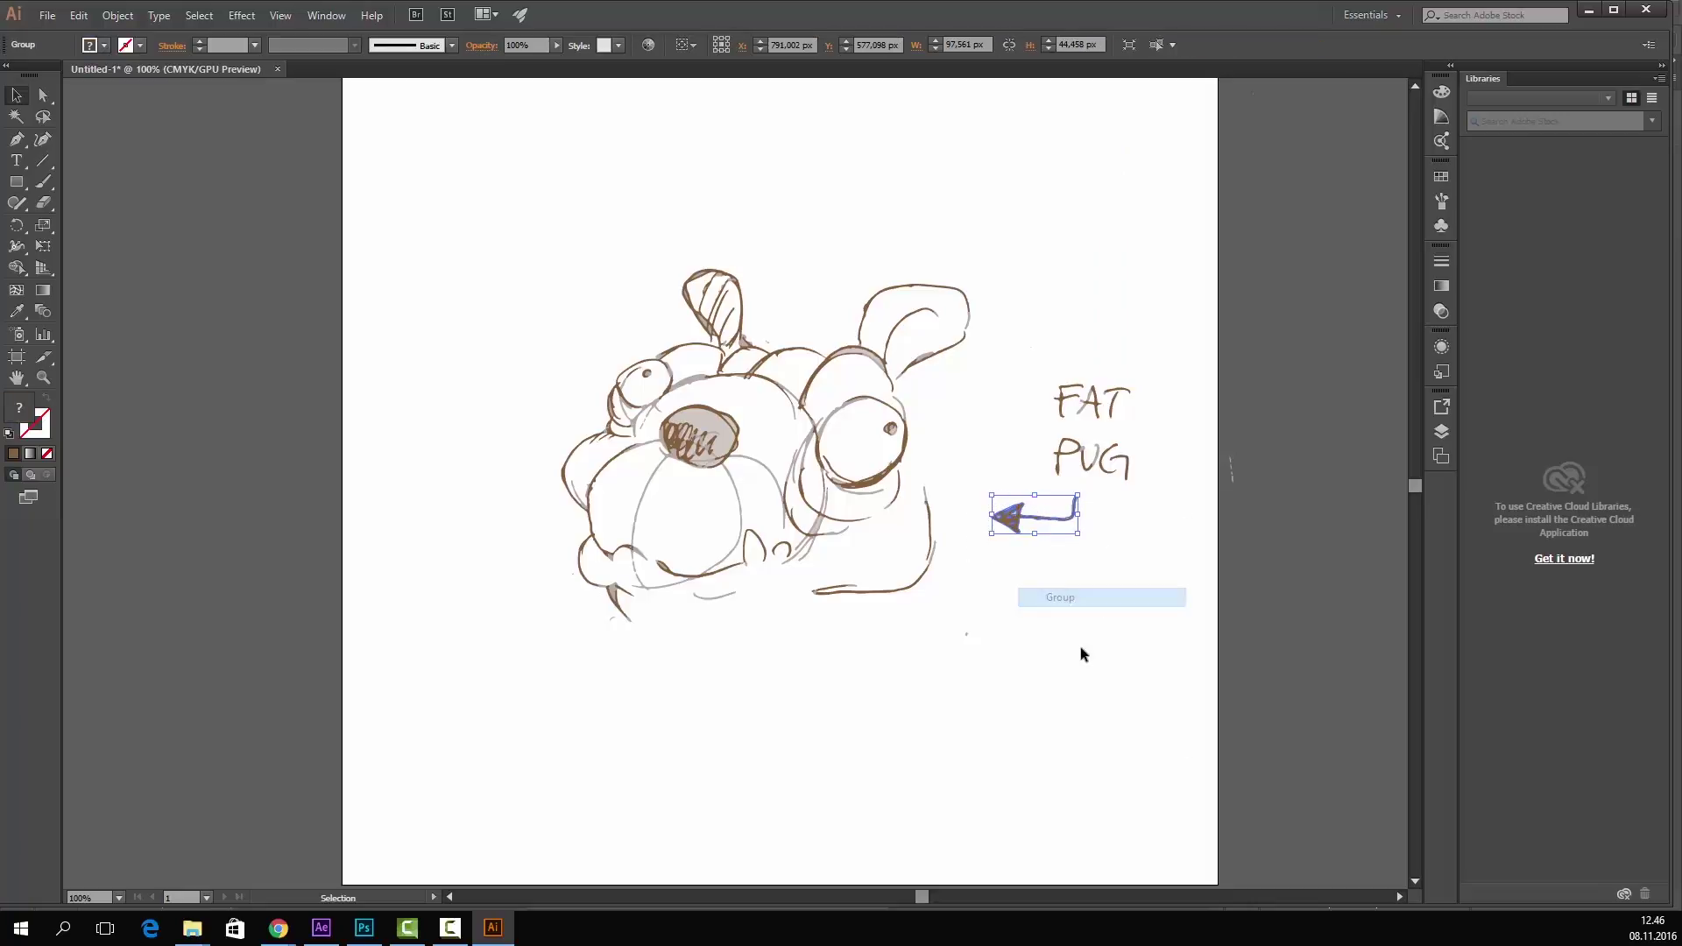
- Try moving the grouped arrow to spots above the FAT PUG lettering, undo each move and deselect it
left_click(1070, 612)
left_click_drag(1035, 518, 1030, 150)
key("ctrl+z")
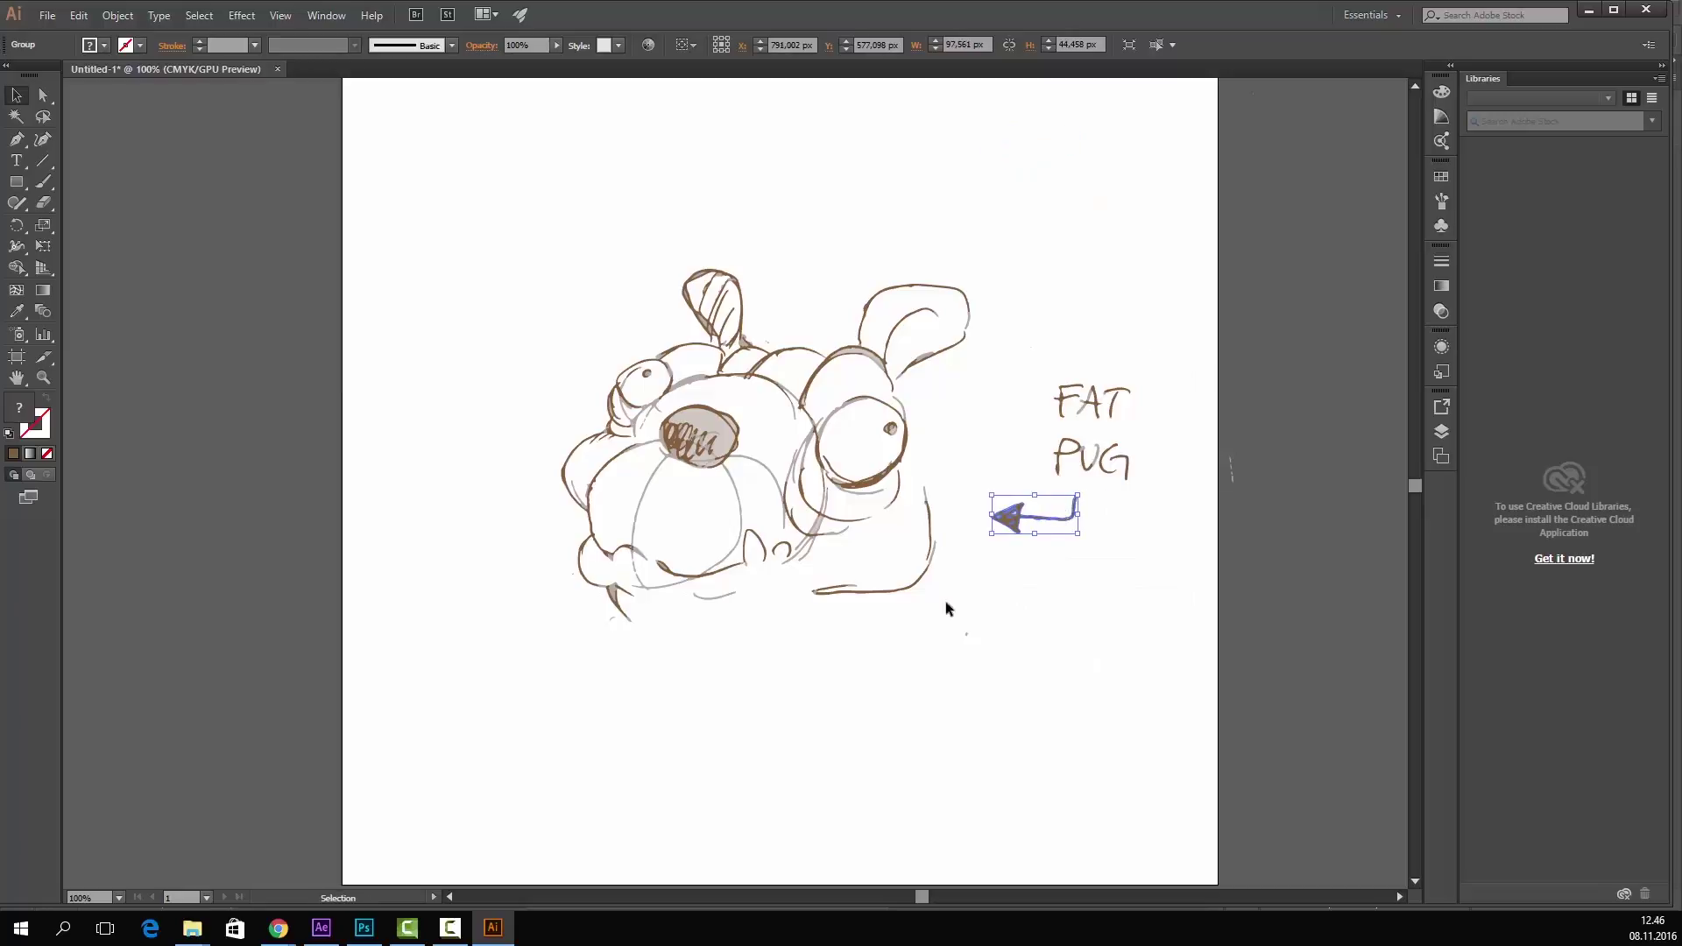
left_click_drag(1045, 530, 1079, 256)
key("ctrl+z")
left_click(1043, 613)
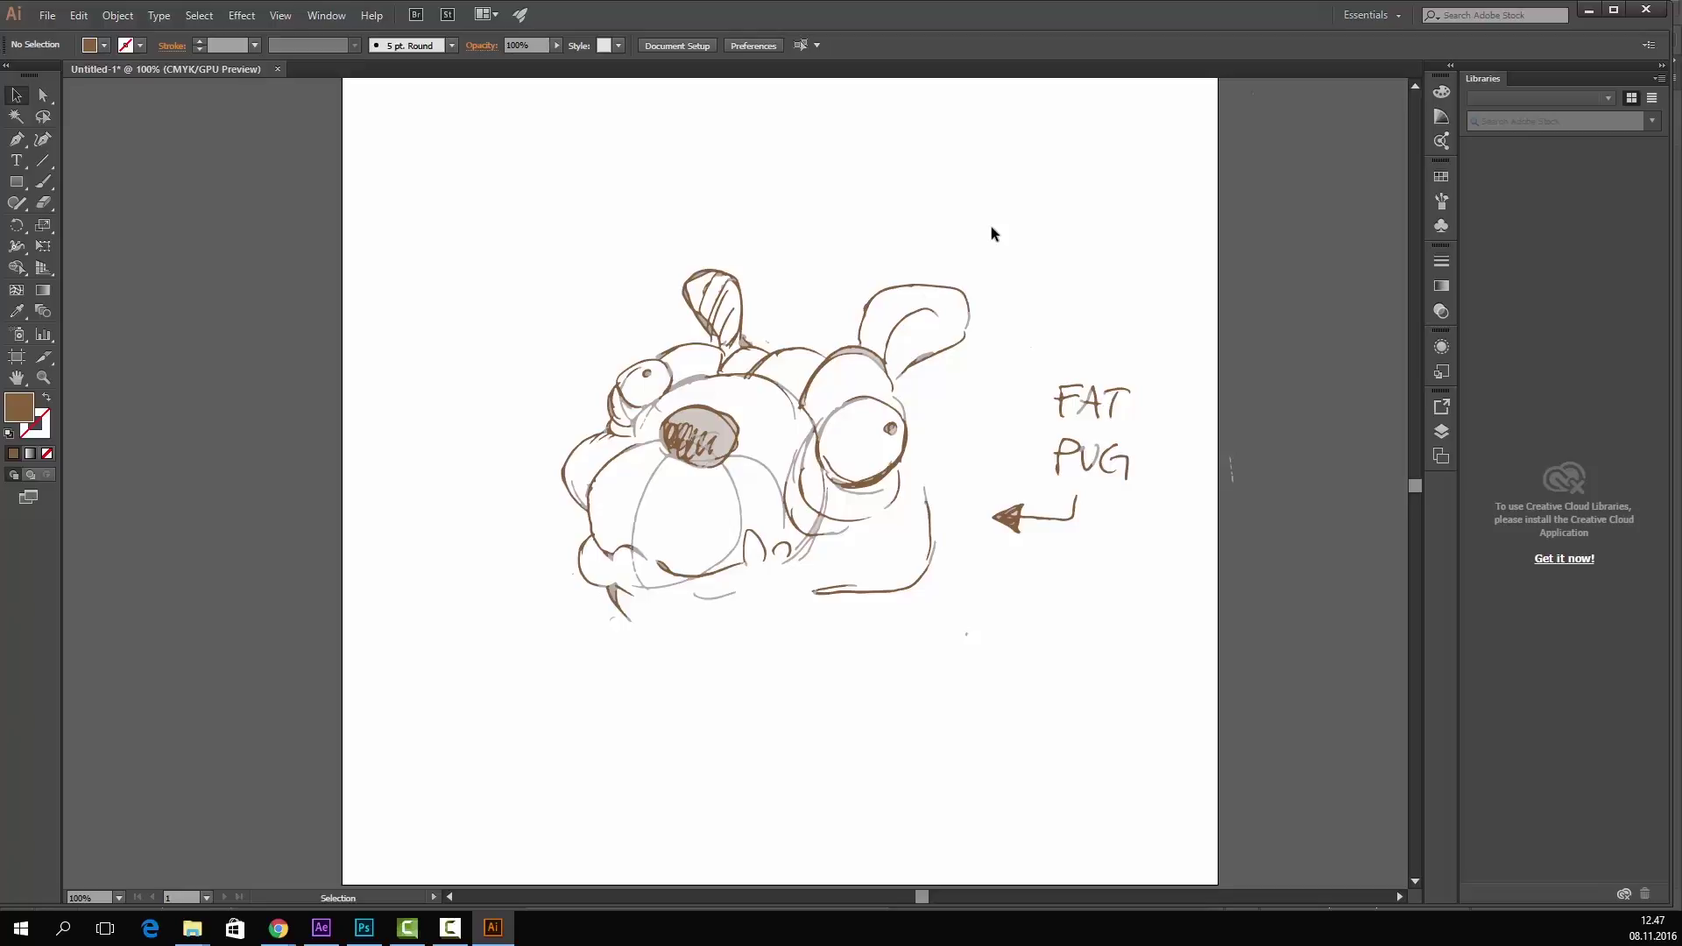
key("ctrl+plus")
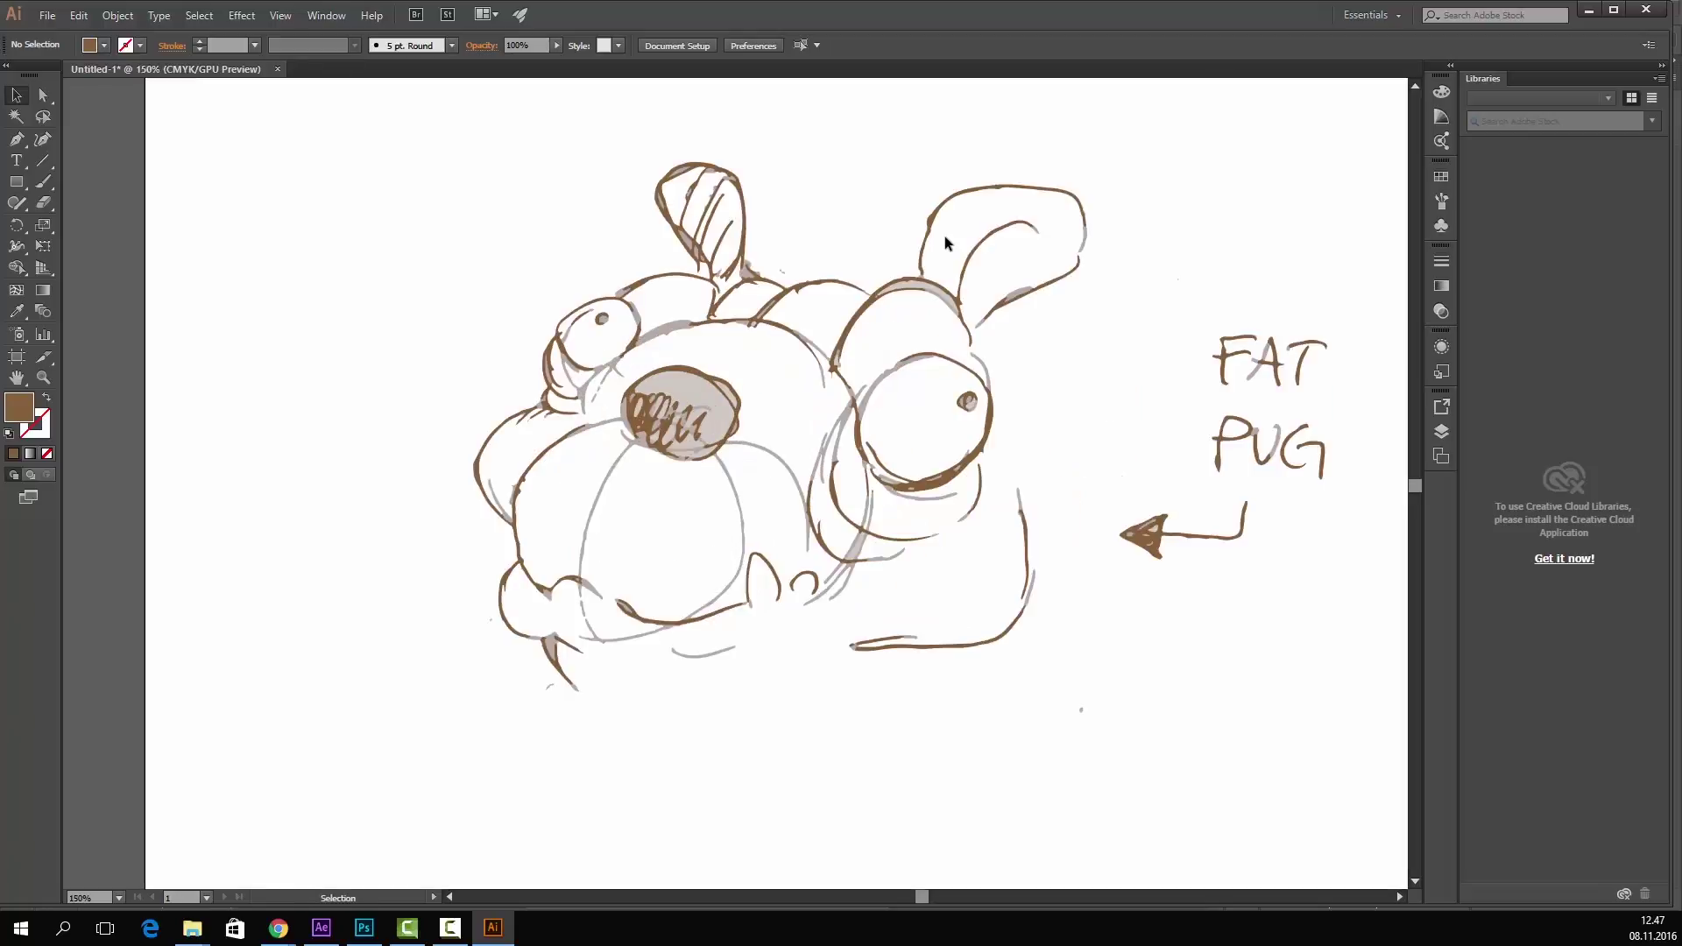
left_click_drag(1131, 327, 952, 367)
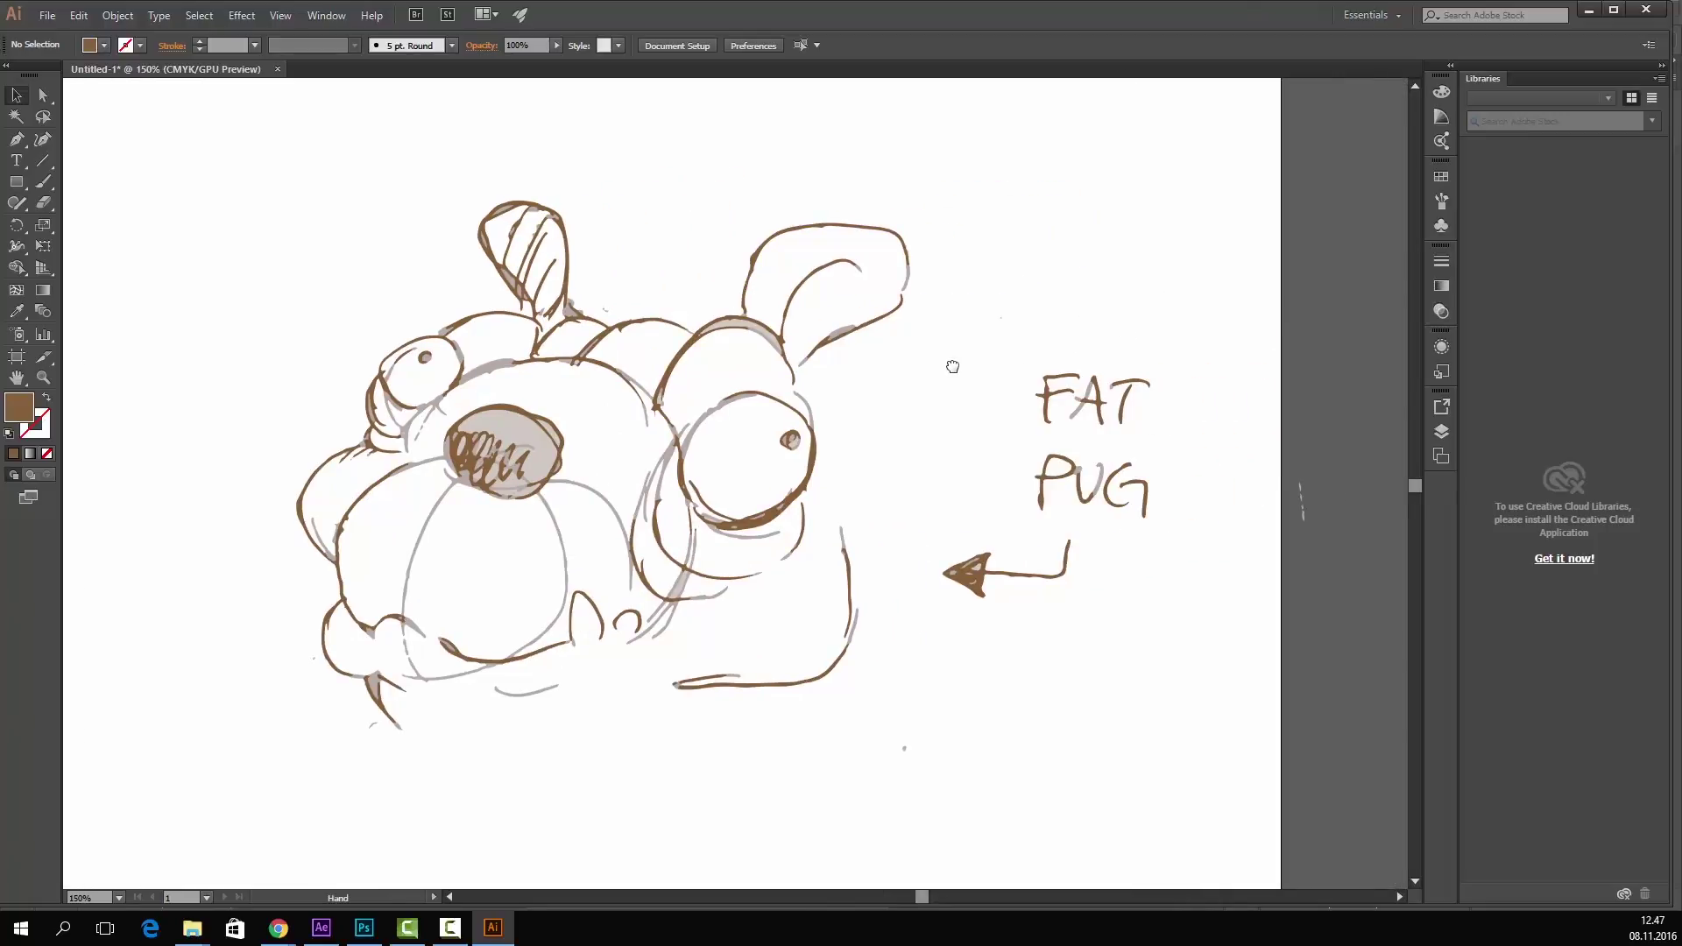
key("ctrl+minus")
key("ctrl+minus")
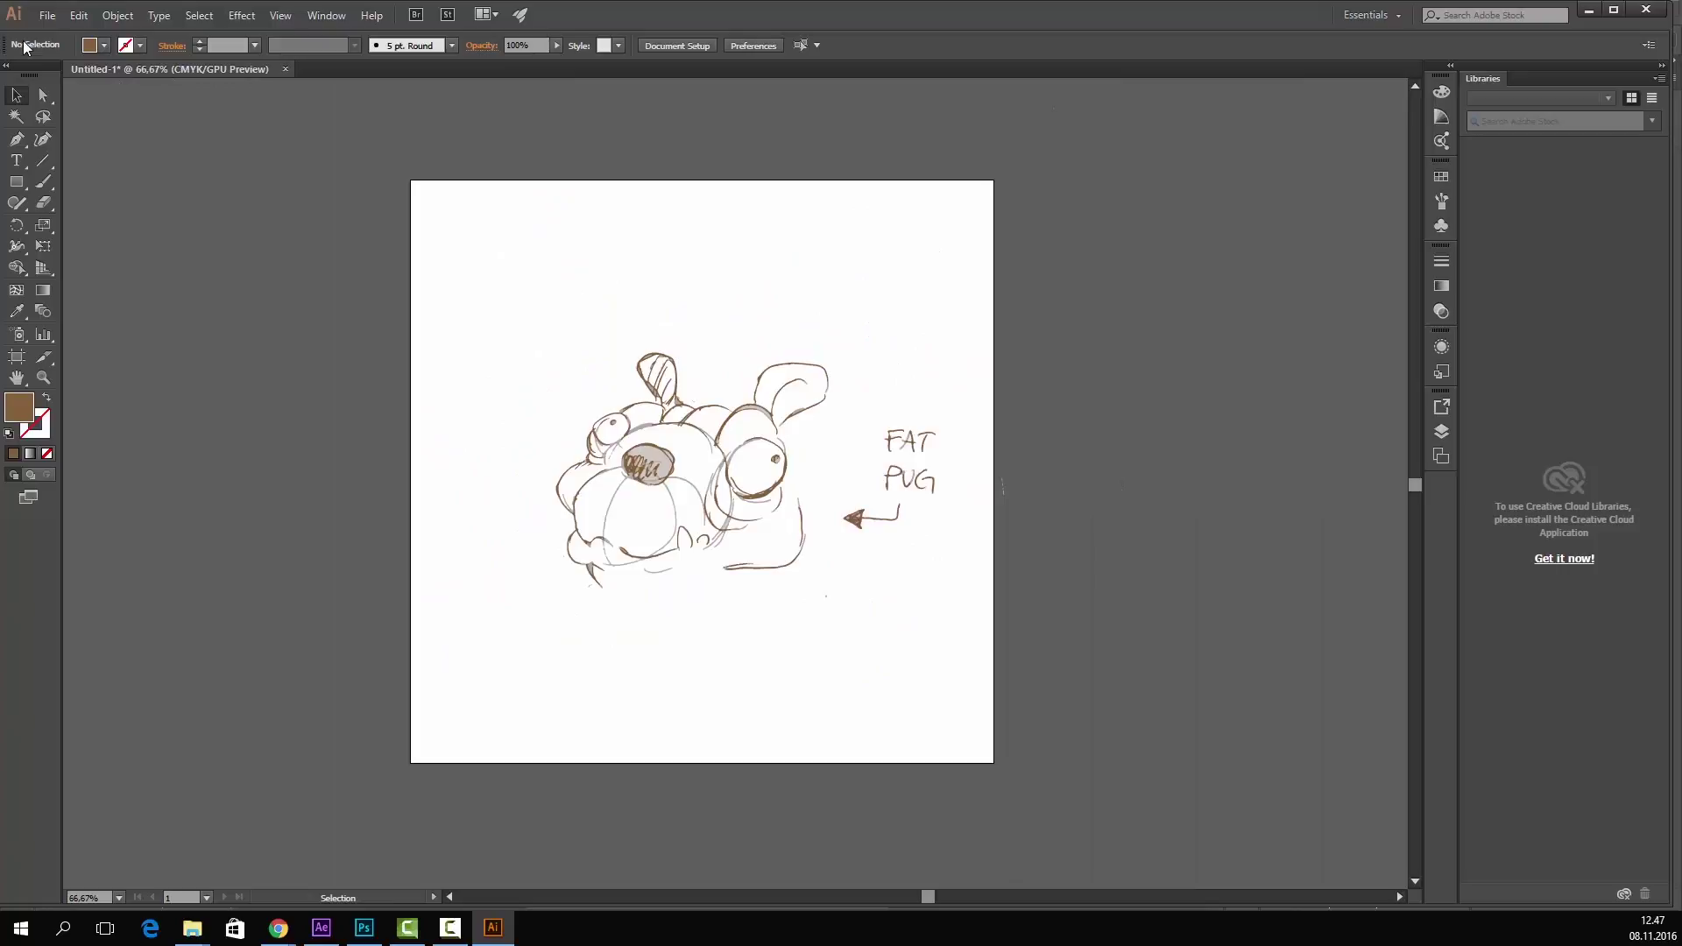
- Start saving the pug drawing as a new file with Illustrator EPS (*.EPS) as the file type
left_click(53, 17)
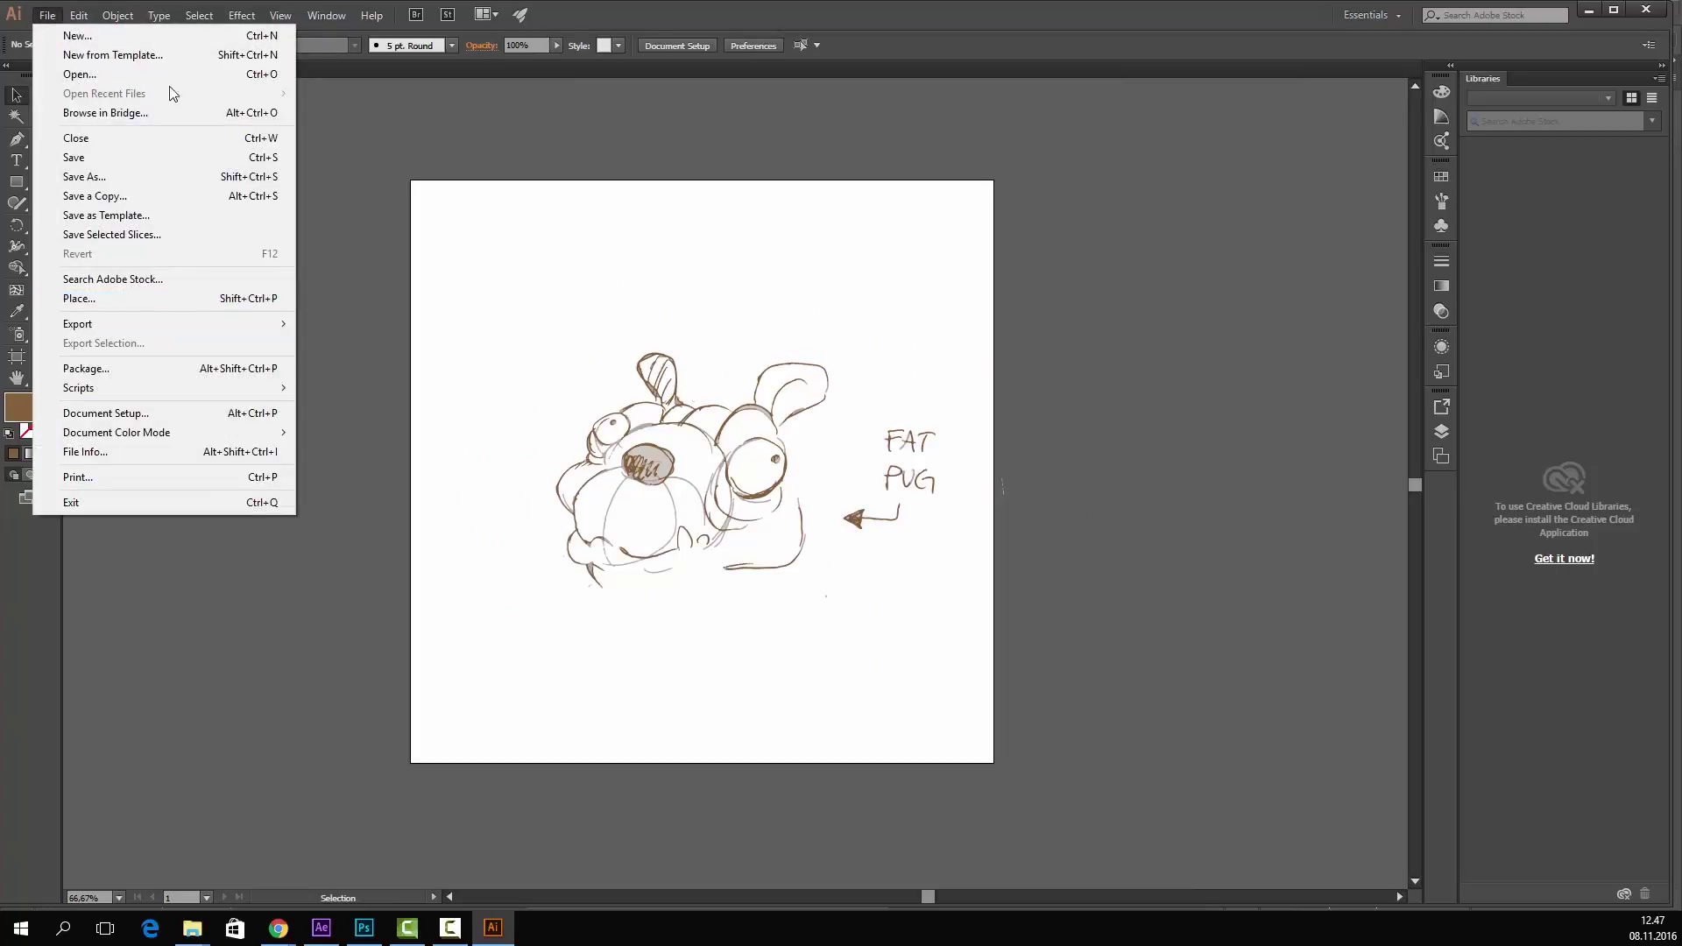
left_click(165, 177)
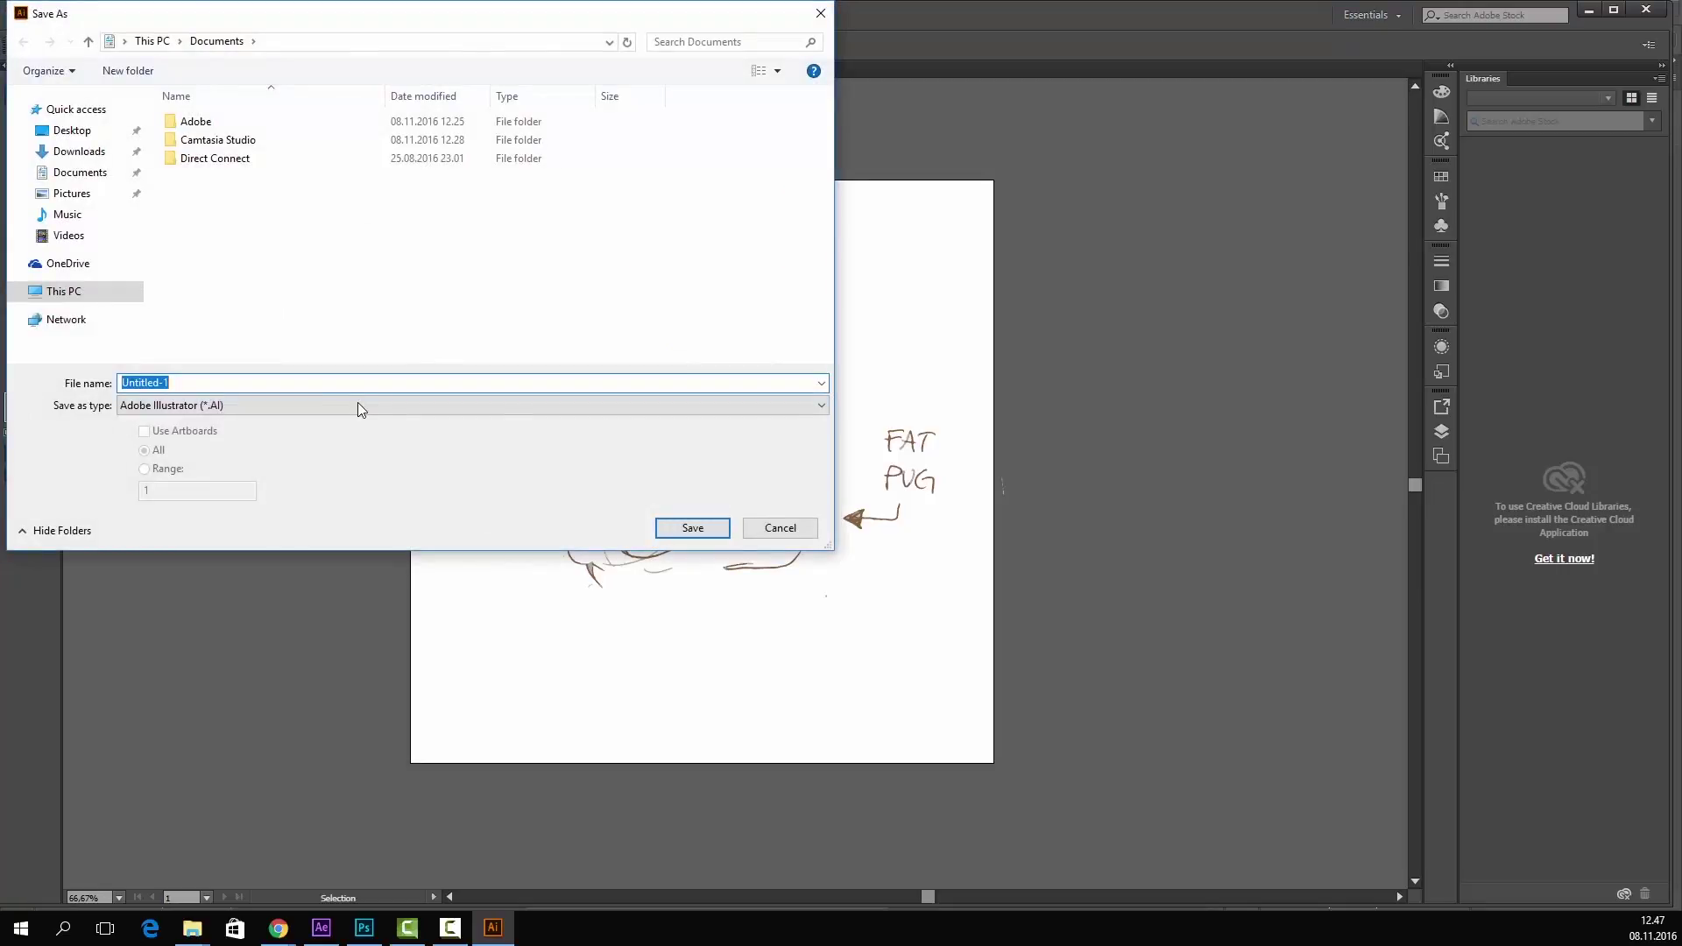
left_click(357, 405)
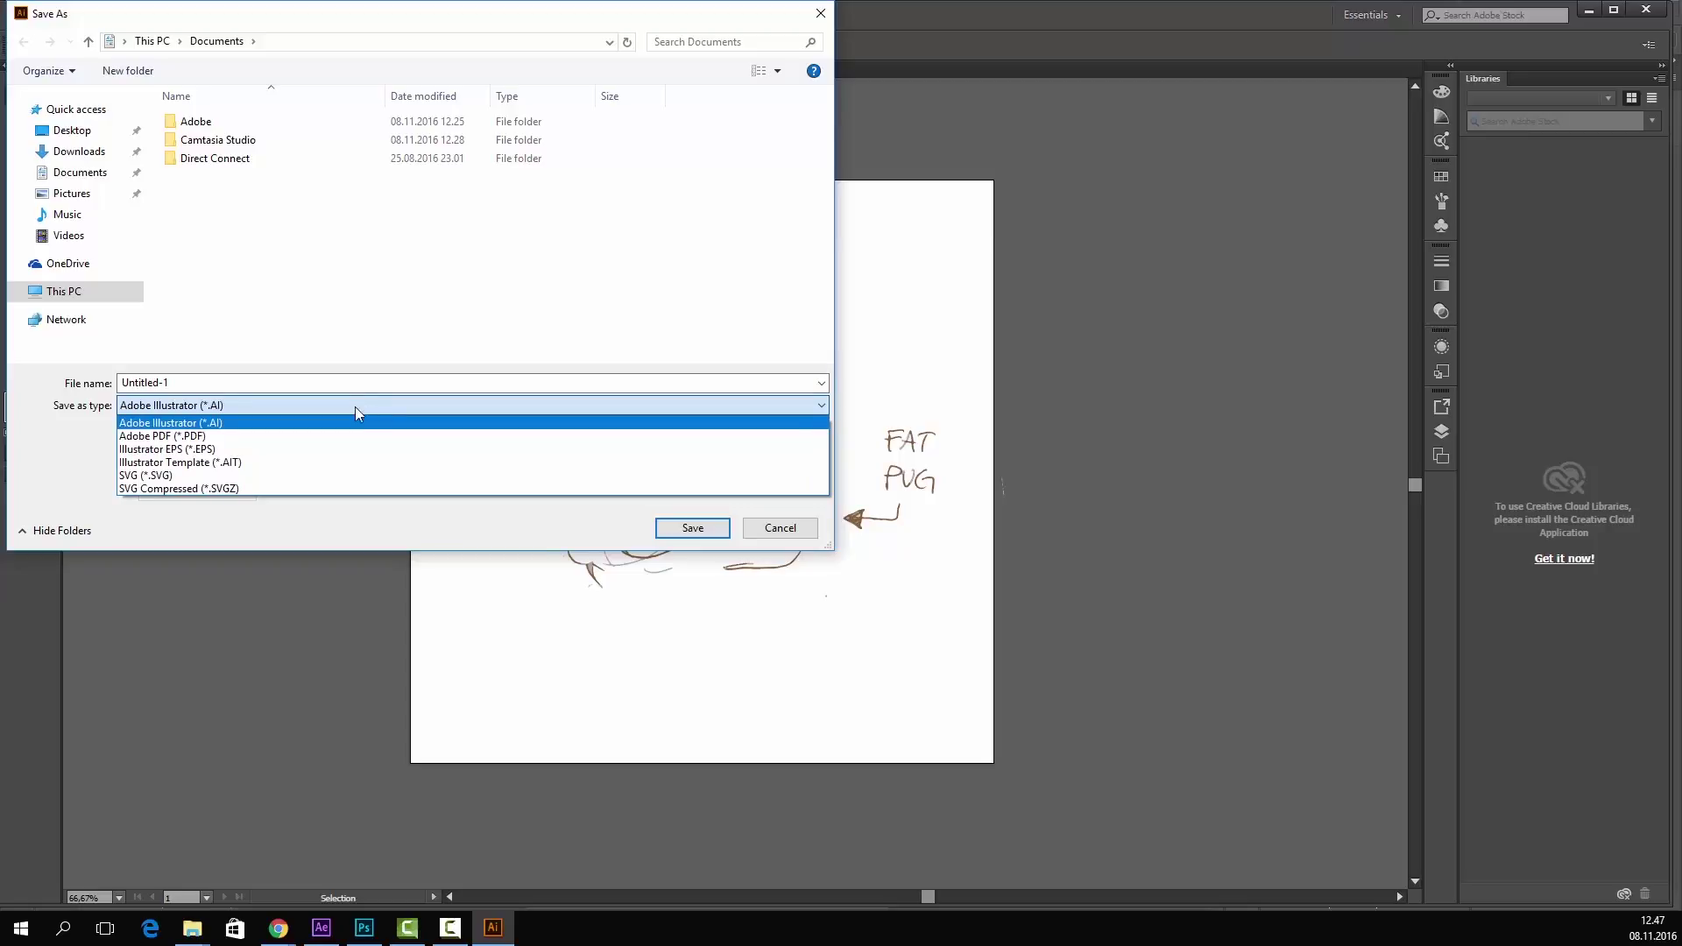
left_click(364, 449)
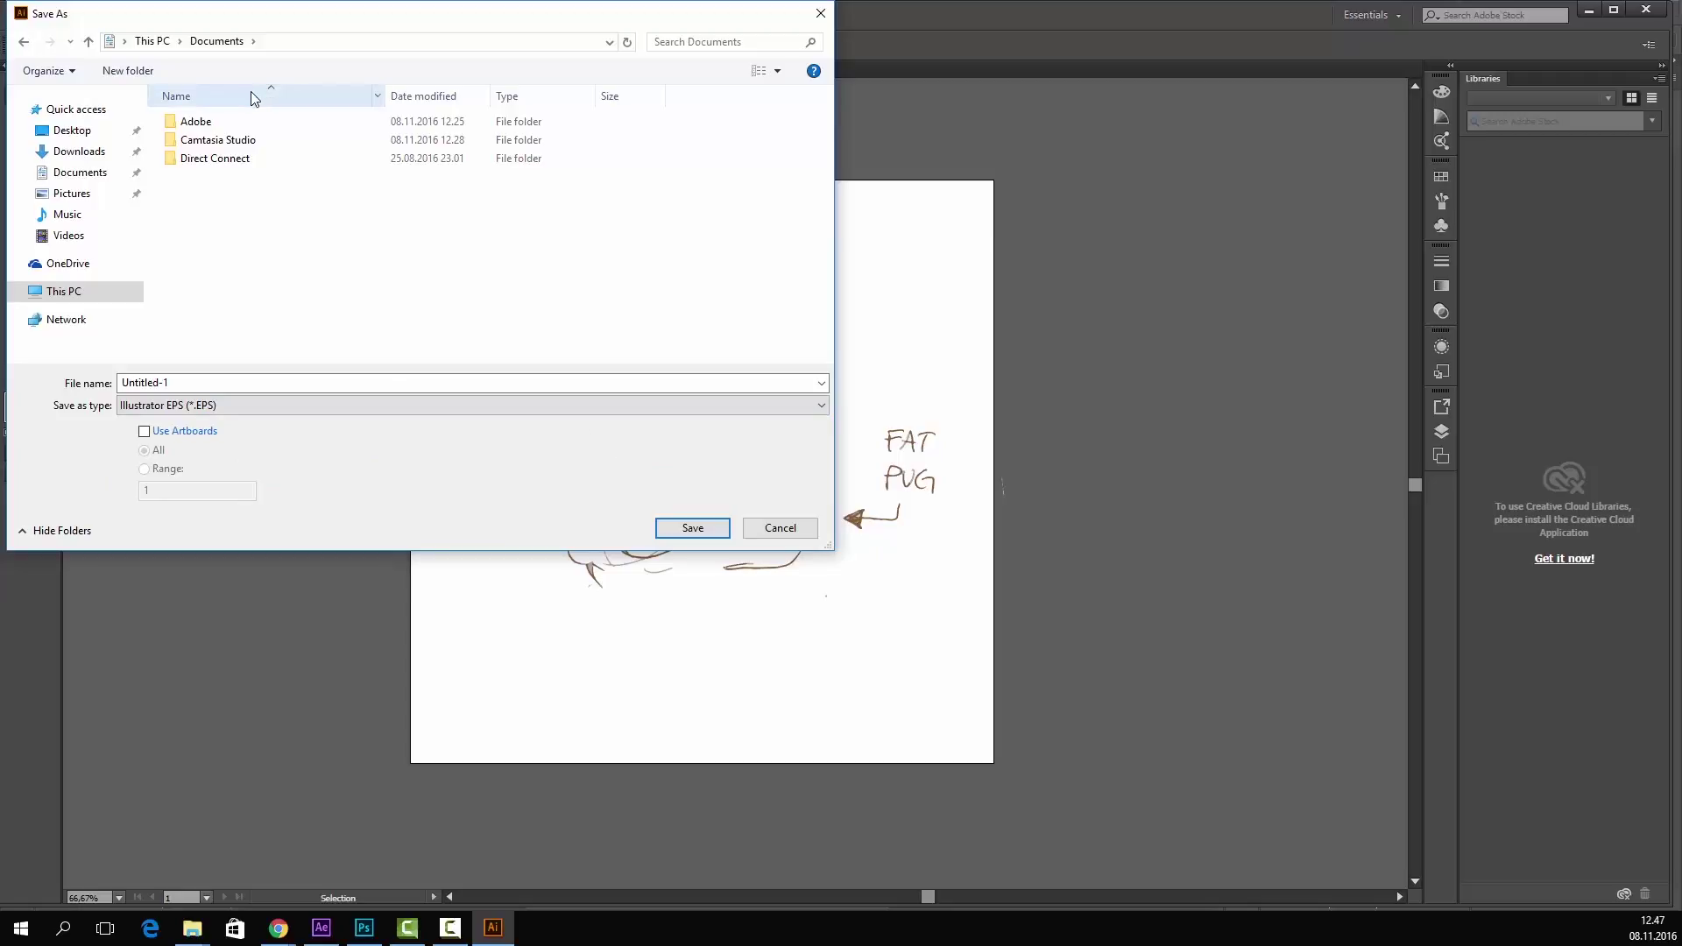
- Point the save location to the network server \\mmtlager-ste
left_click(315, 44)
type("\\\\mmt-lager")
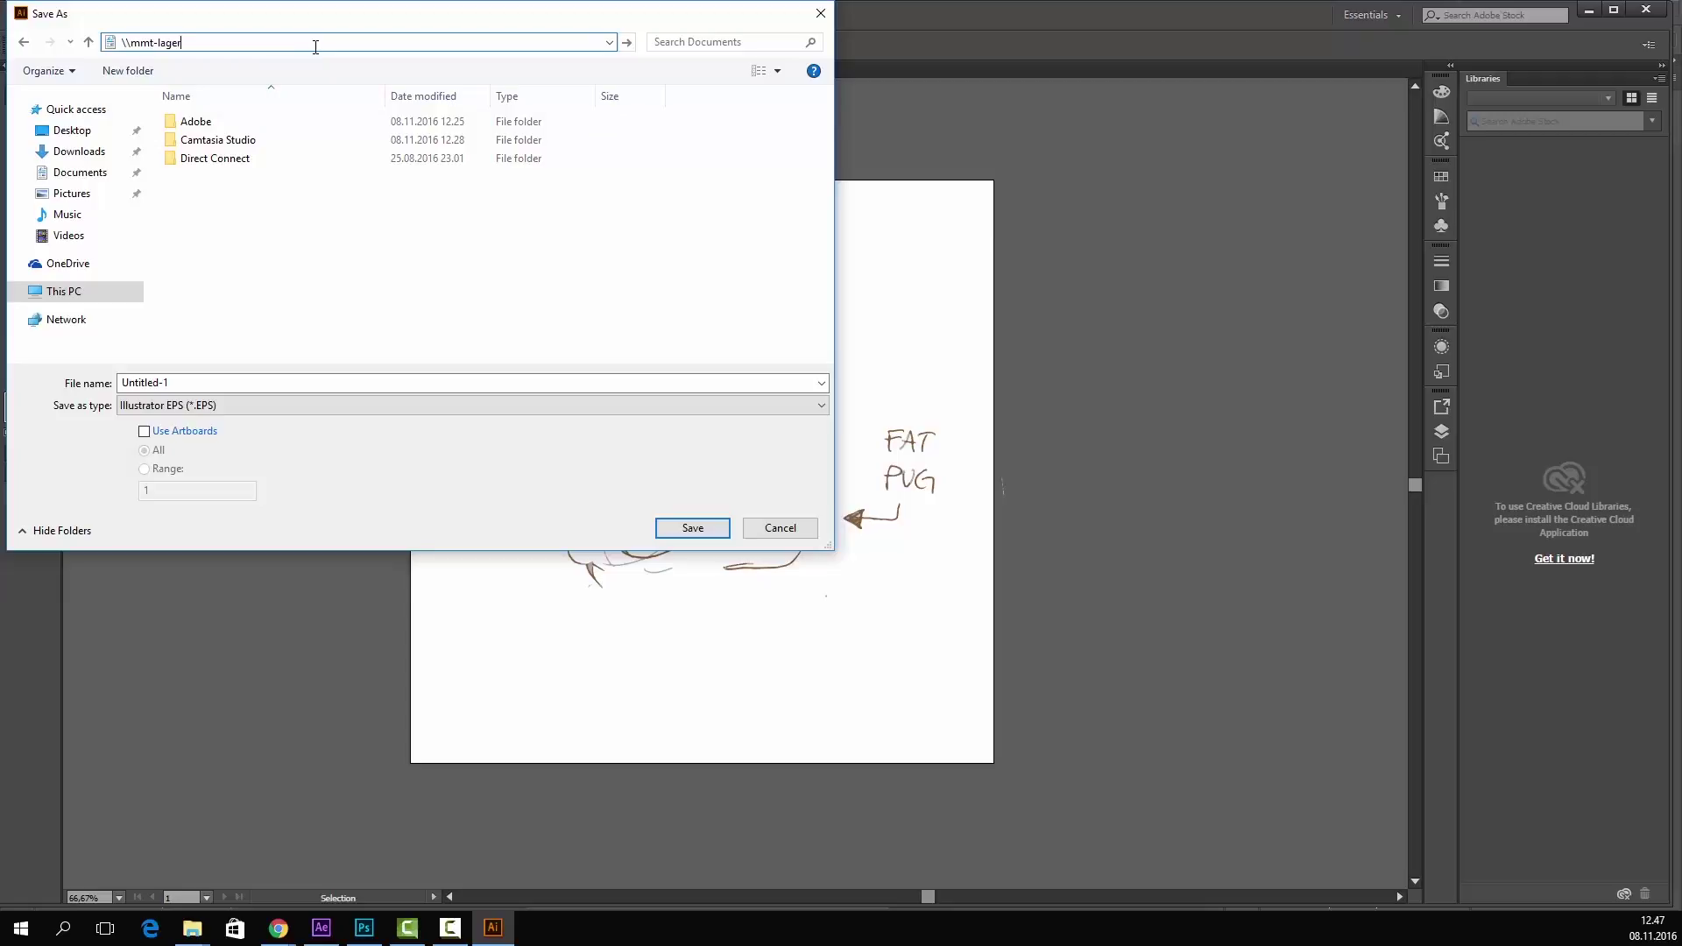
double_click(316, 47)
left_click(316, 47)
key("BackSpace")
type("-ste")
key("Return")
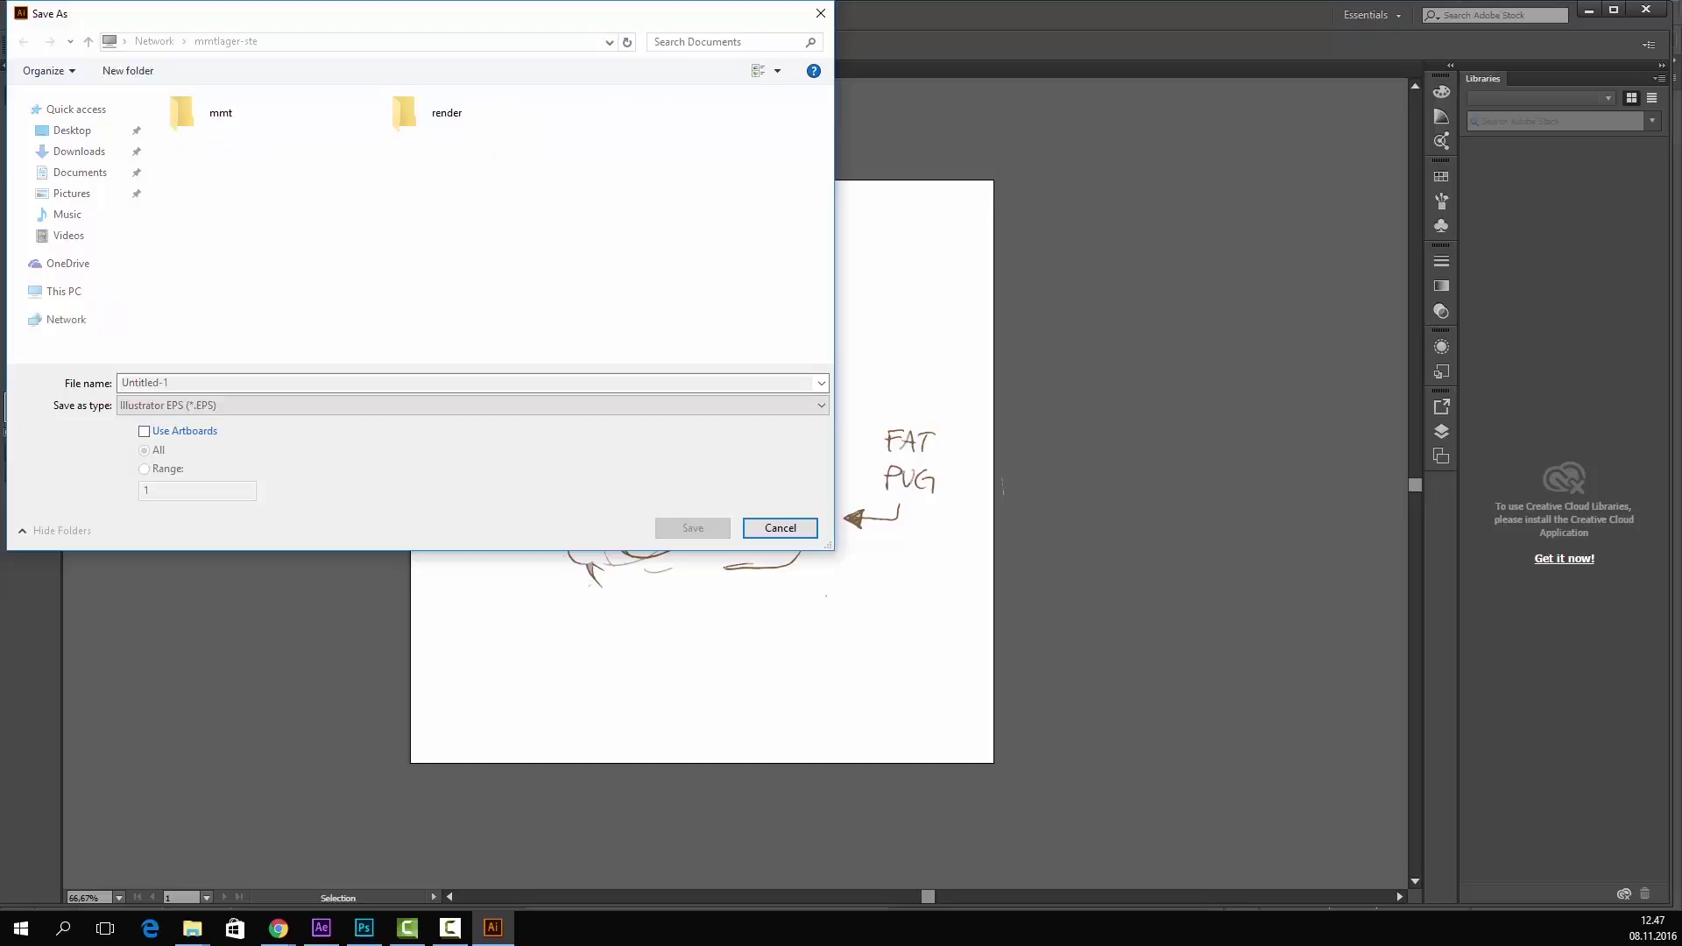
- Browse through mmt, teaching, the teacher's personal folder, MMT 1210, FALL 2016 and WK 3 to the Assets folder as the save destination
double_click(364, 121)
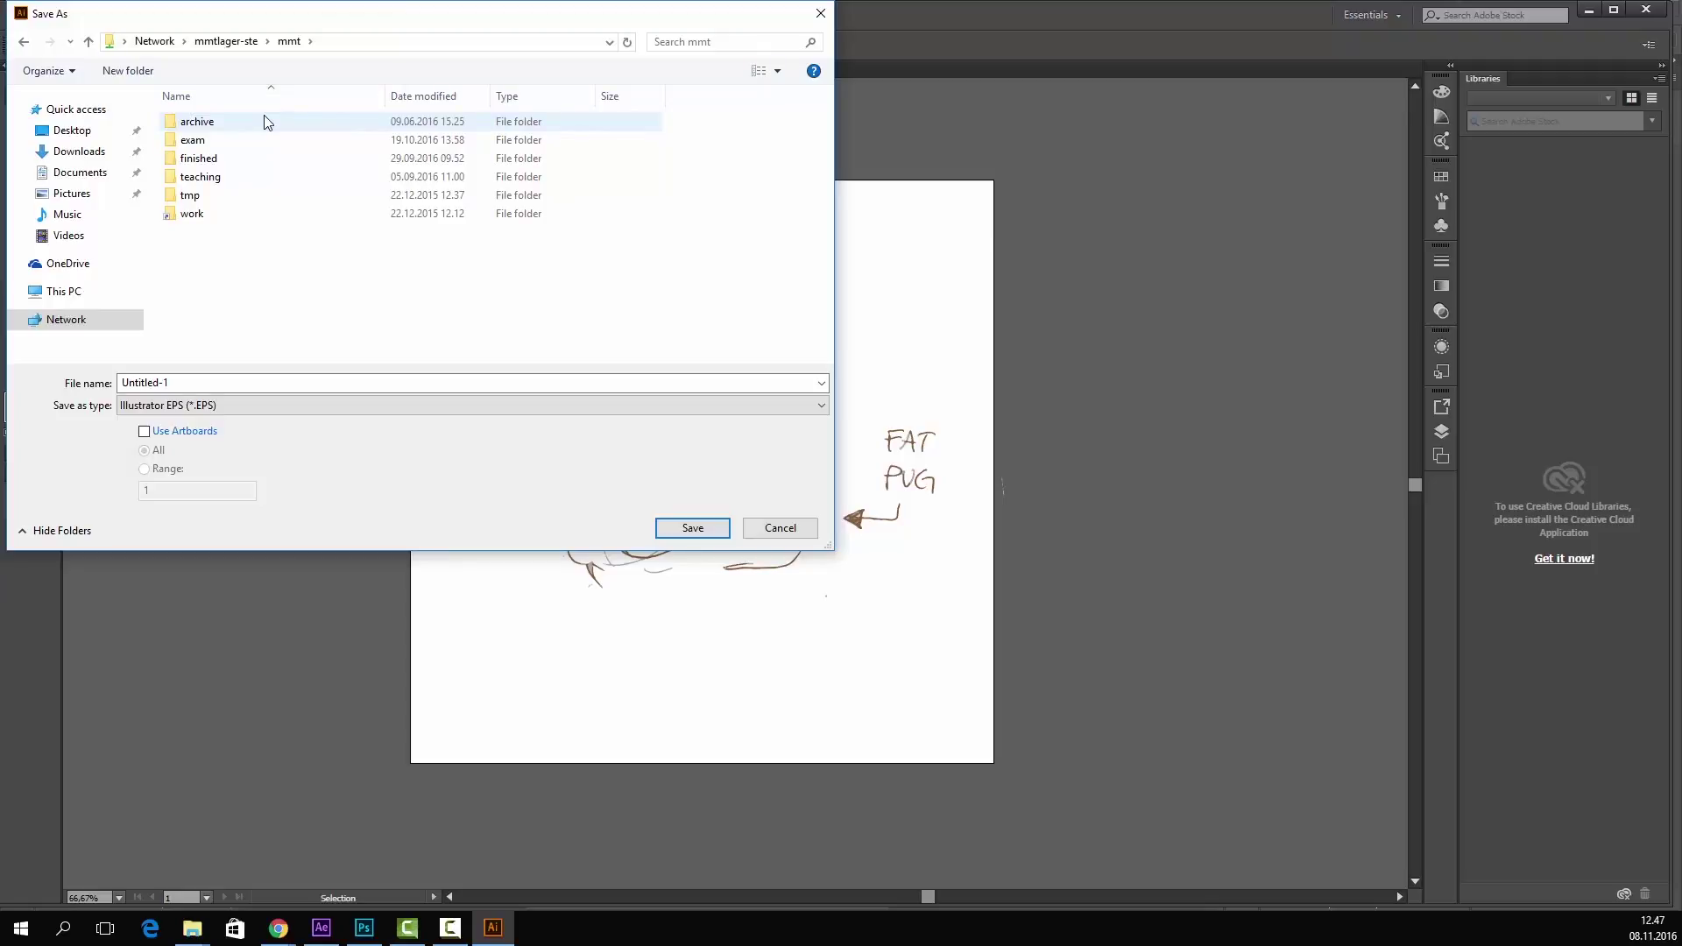
double_click(267, 177)
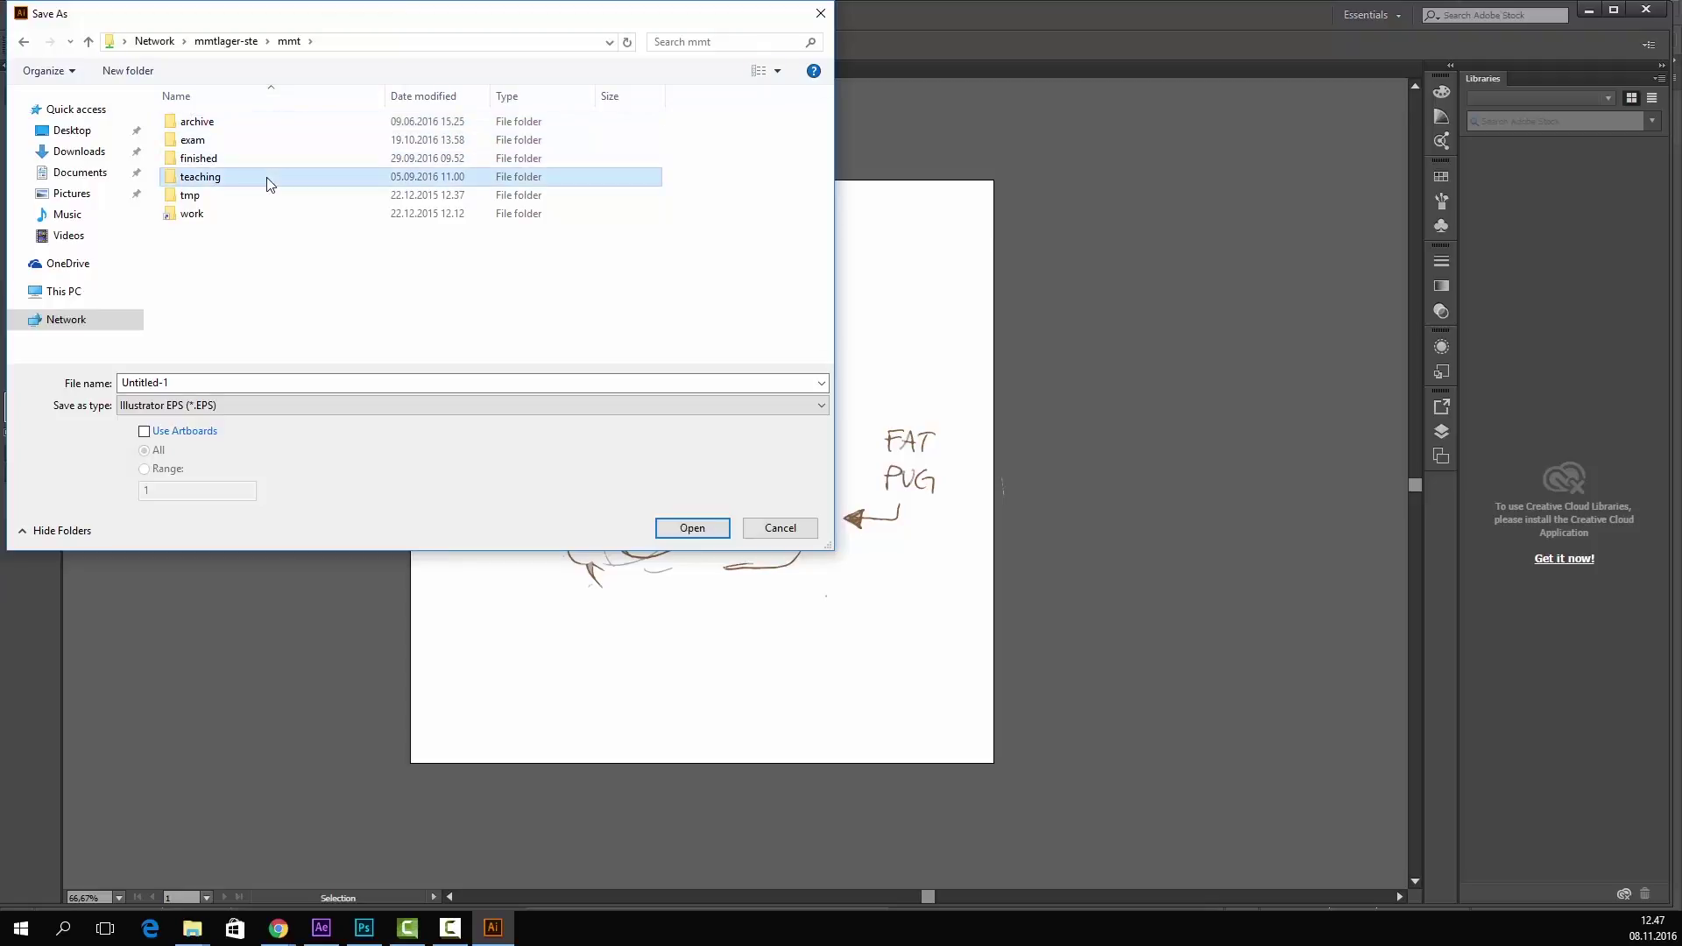
scroll(261, 297, "down", 1)
double_click(254, 305)
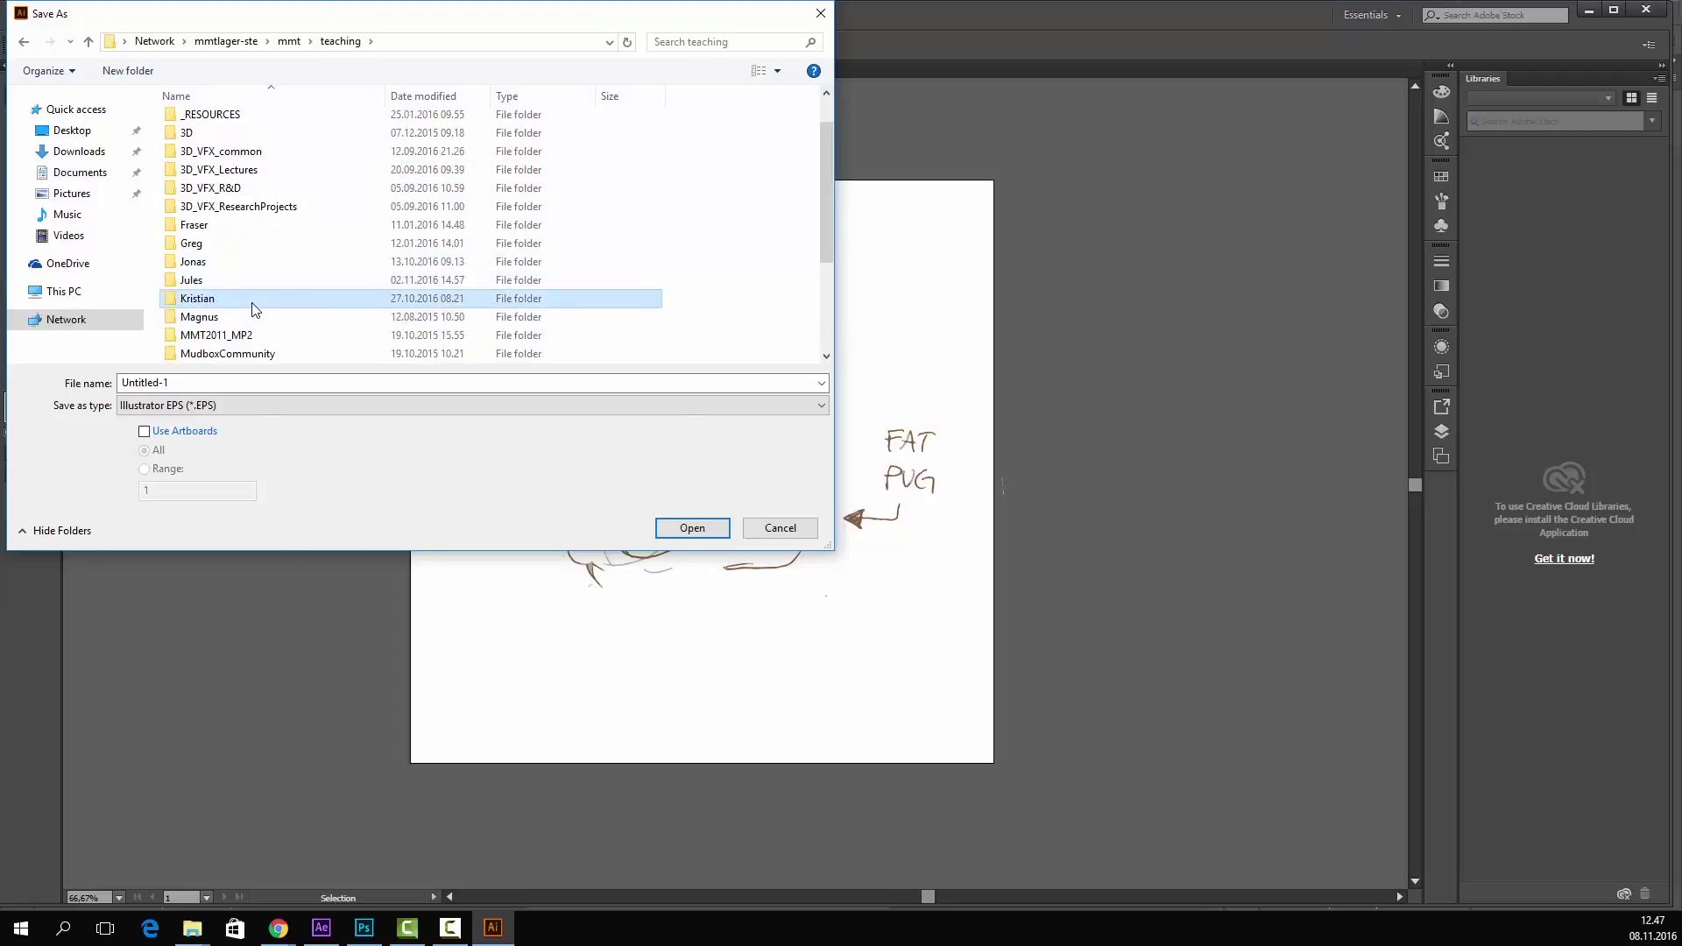
scroll(269, 182, "down", 2)
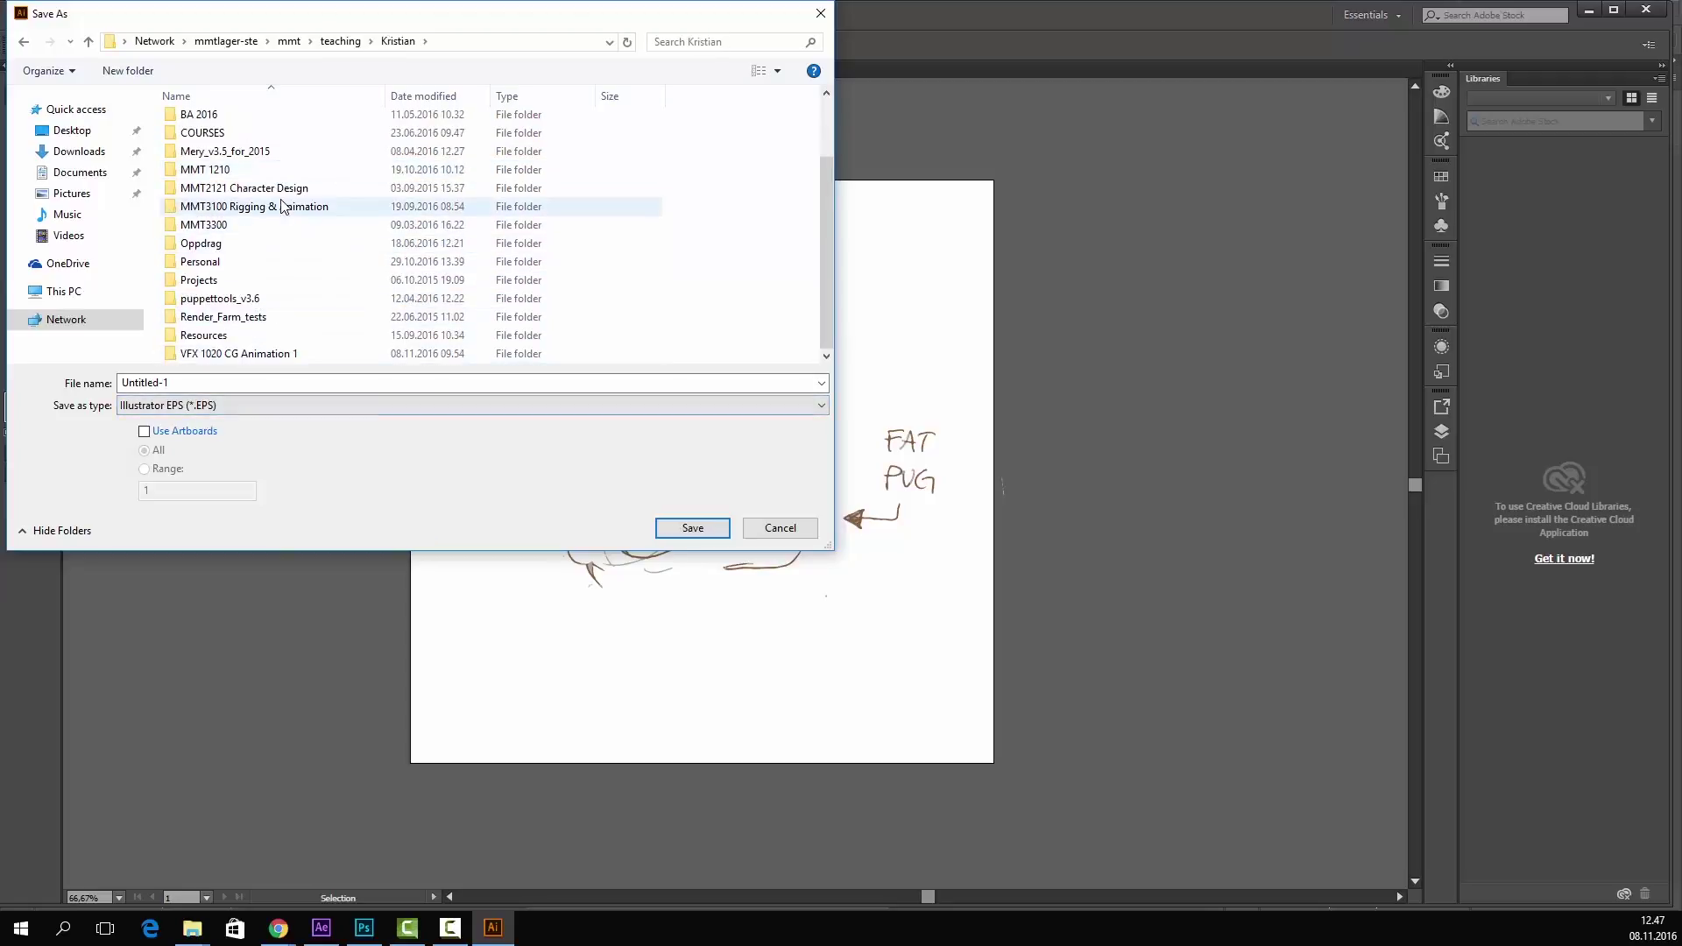
double_click(243, 171)
double_click(254, 125)
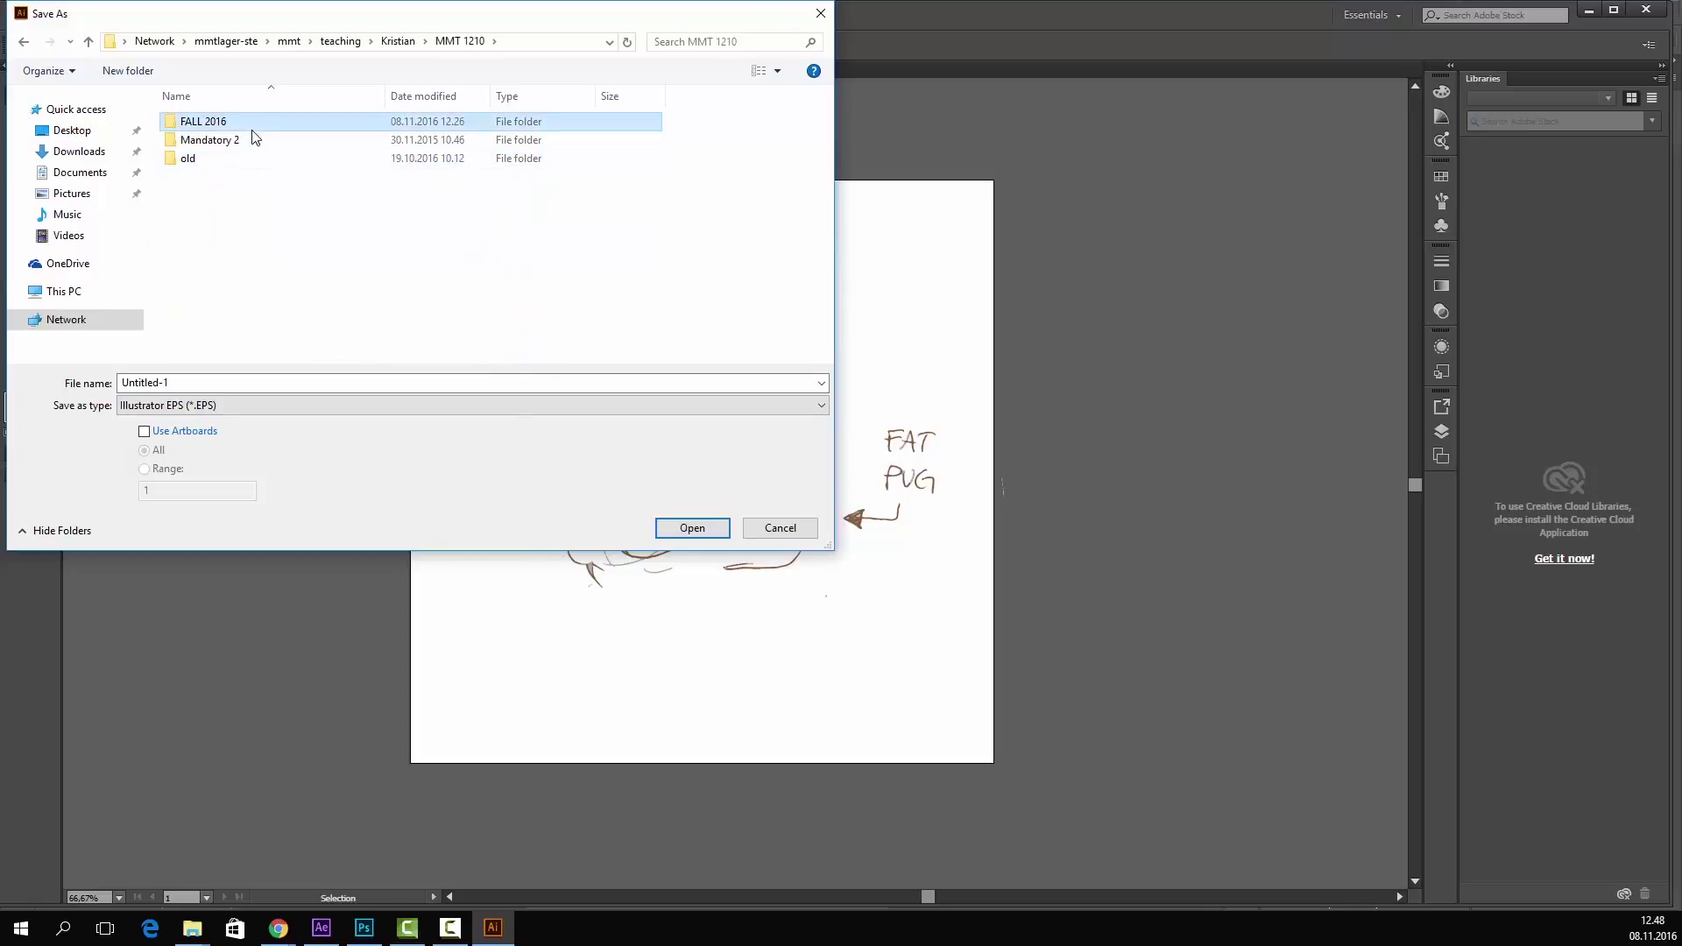
double_click(226, 232)
left_click(246, 125)
double_click(246, 124)
- Name the file Pug and save it, accepting the default EPS options
double_click(246, 379)
type("P")
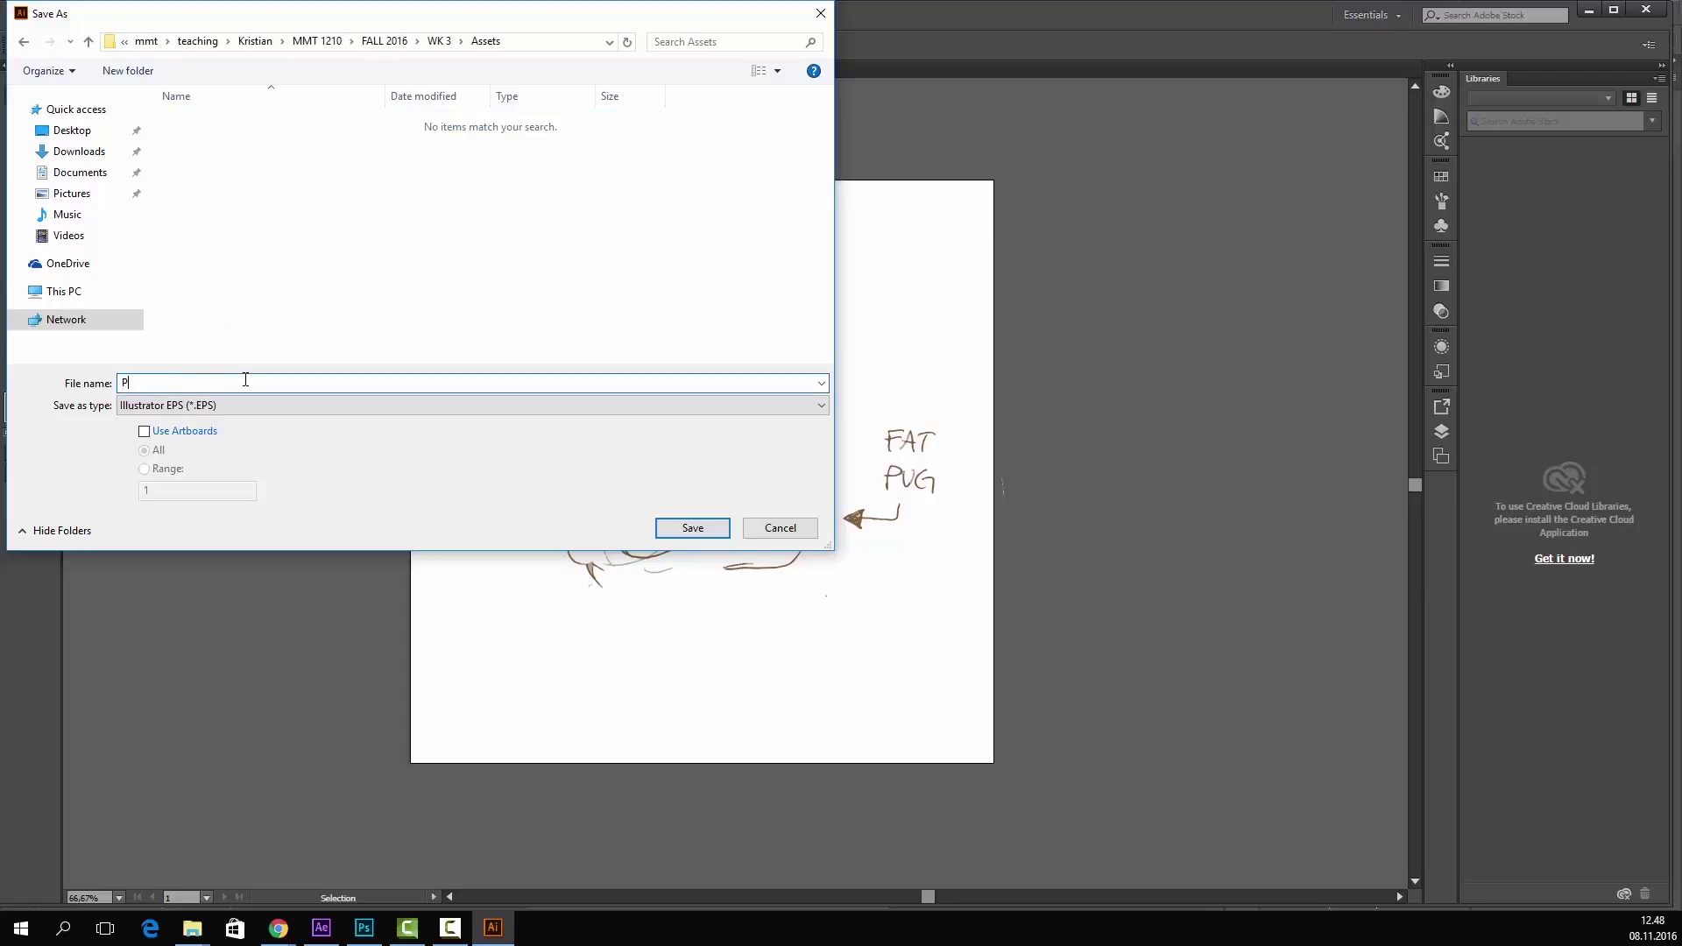
type("ug")
left_click(692, 527)
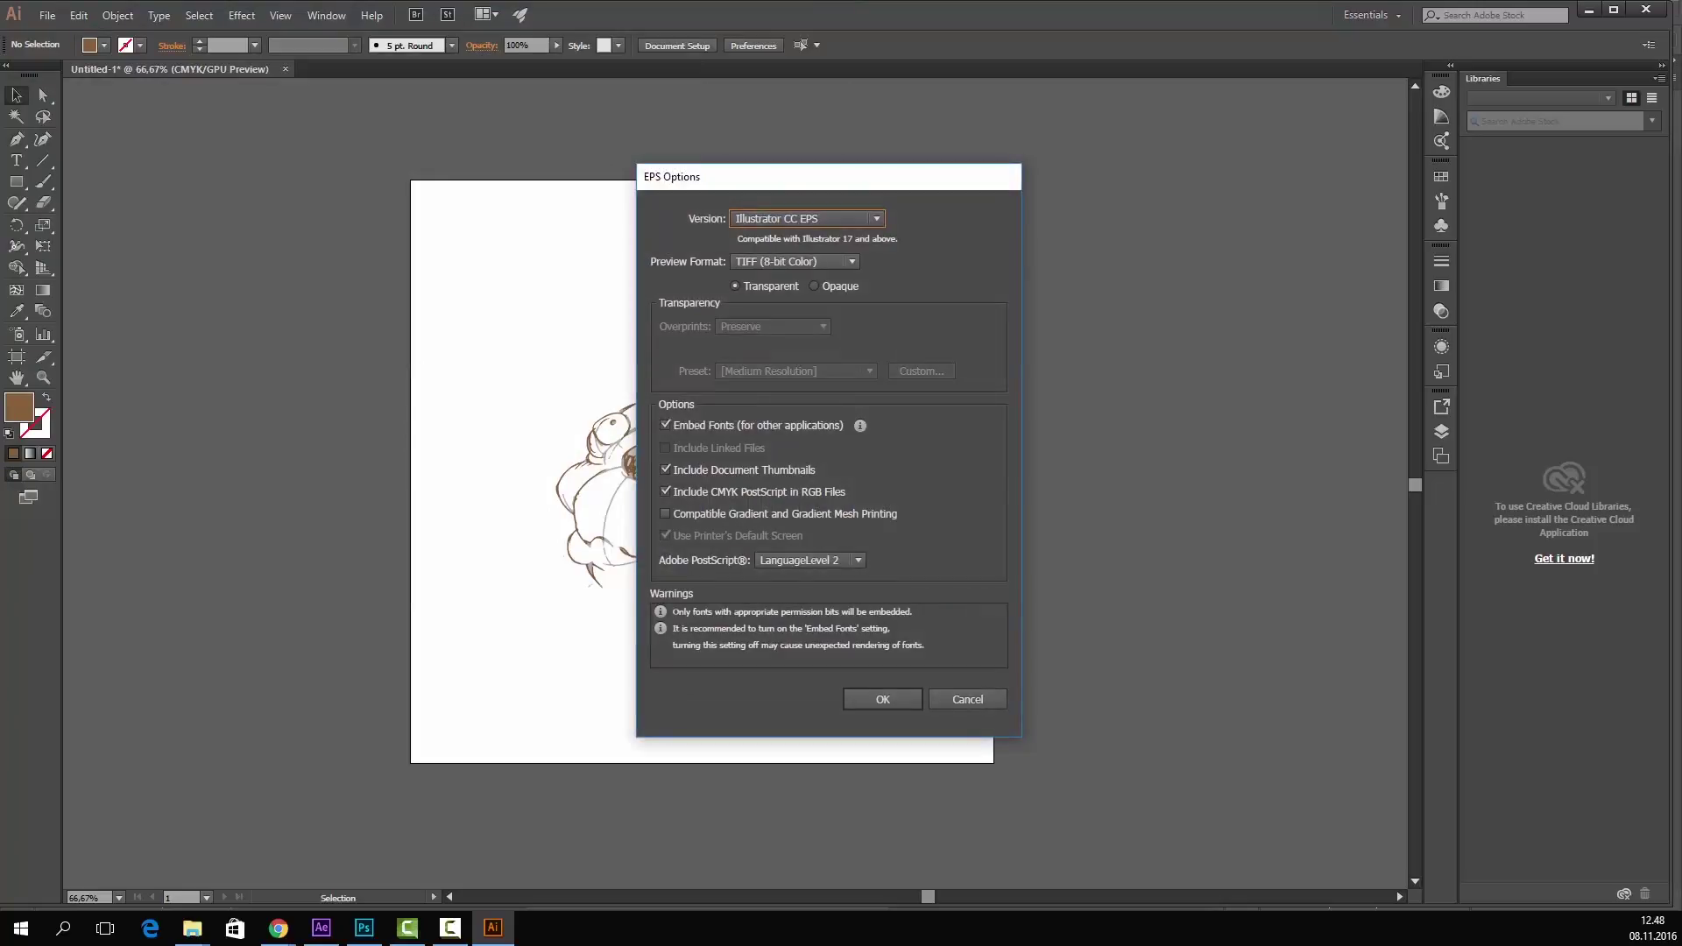
left_click(900, 699)
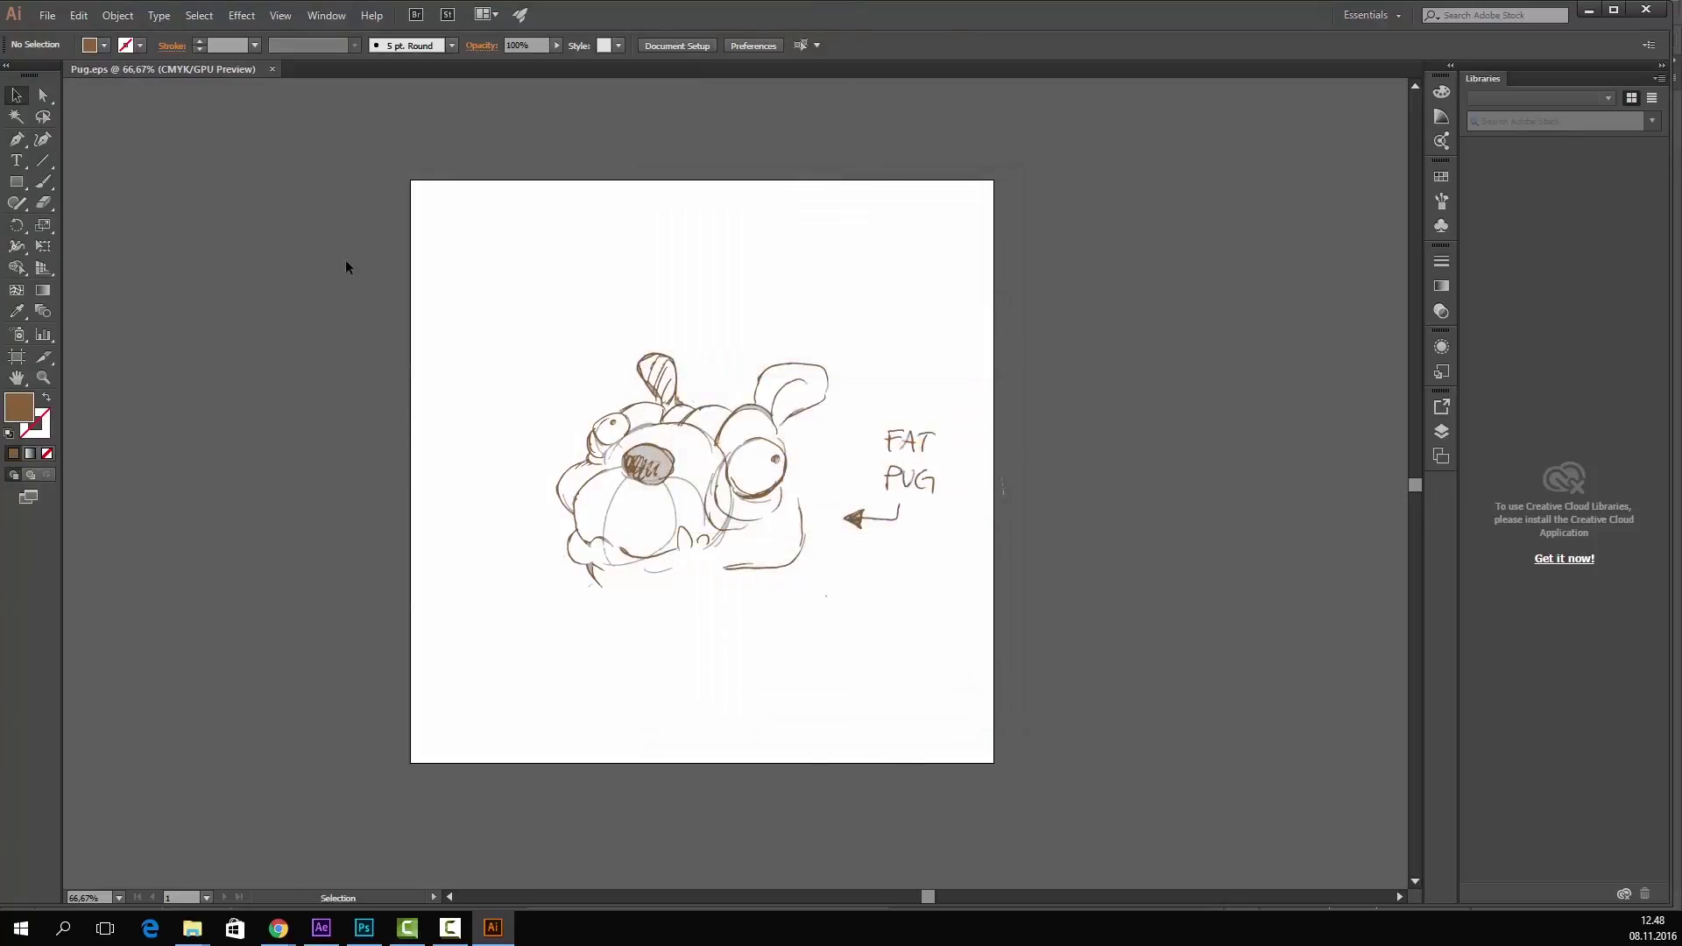
- Minimize Illustrator and Photoshop and switch to the After Effects project
left_click(1590, 10)
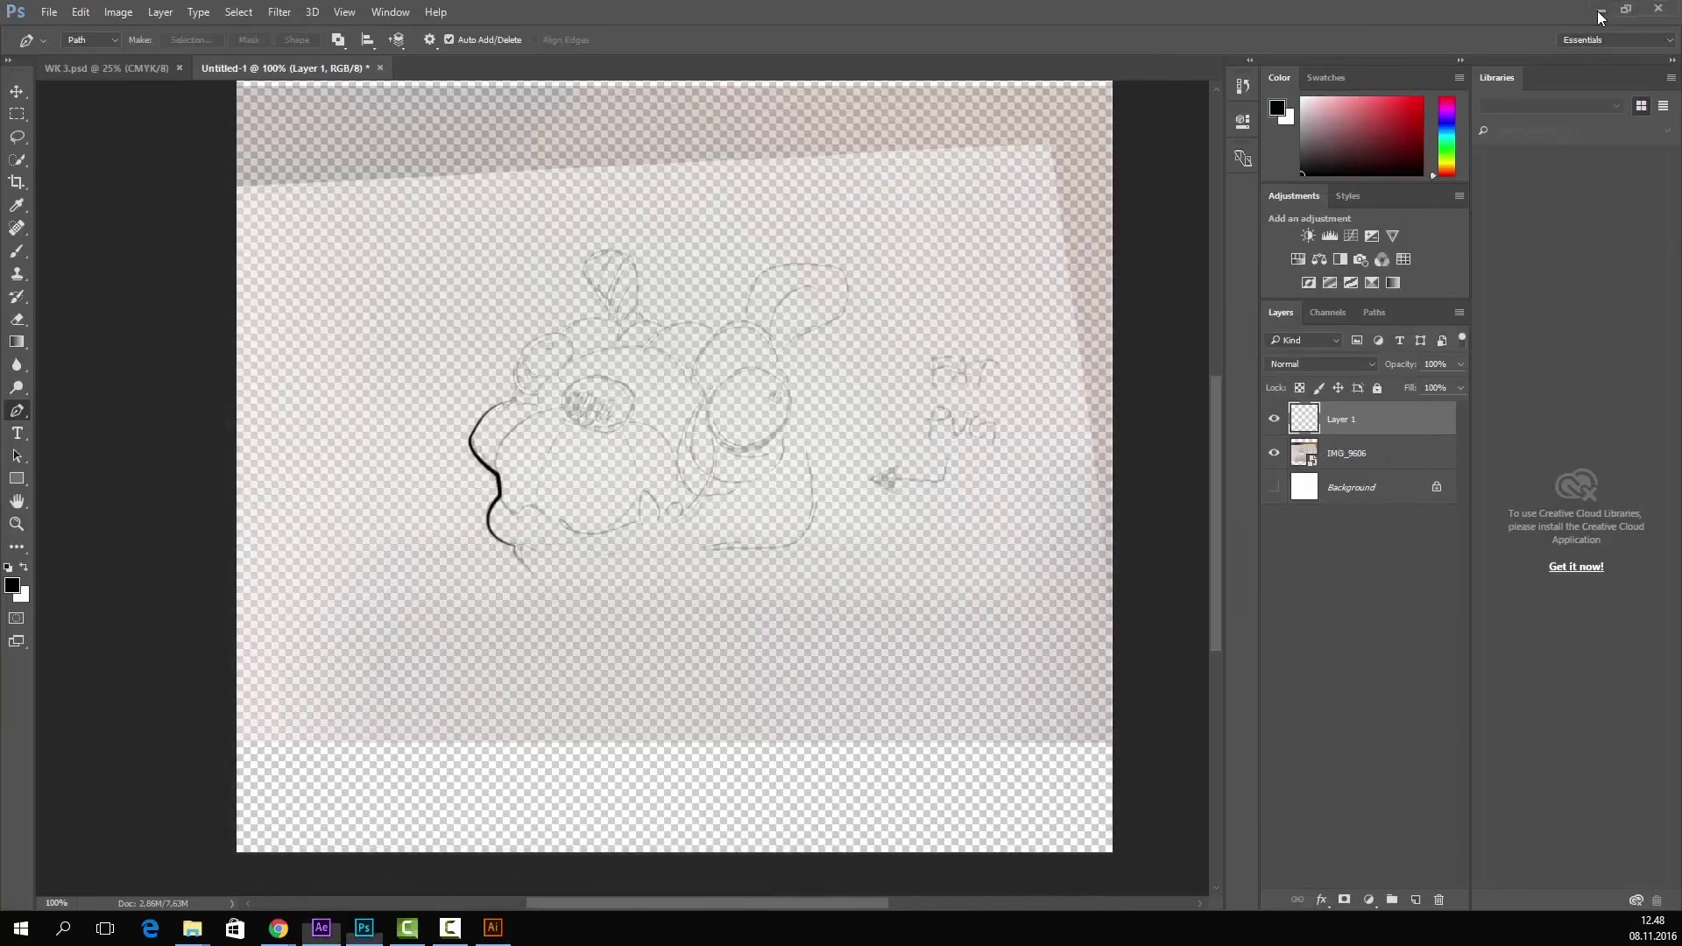
left_click(1596, 11)
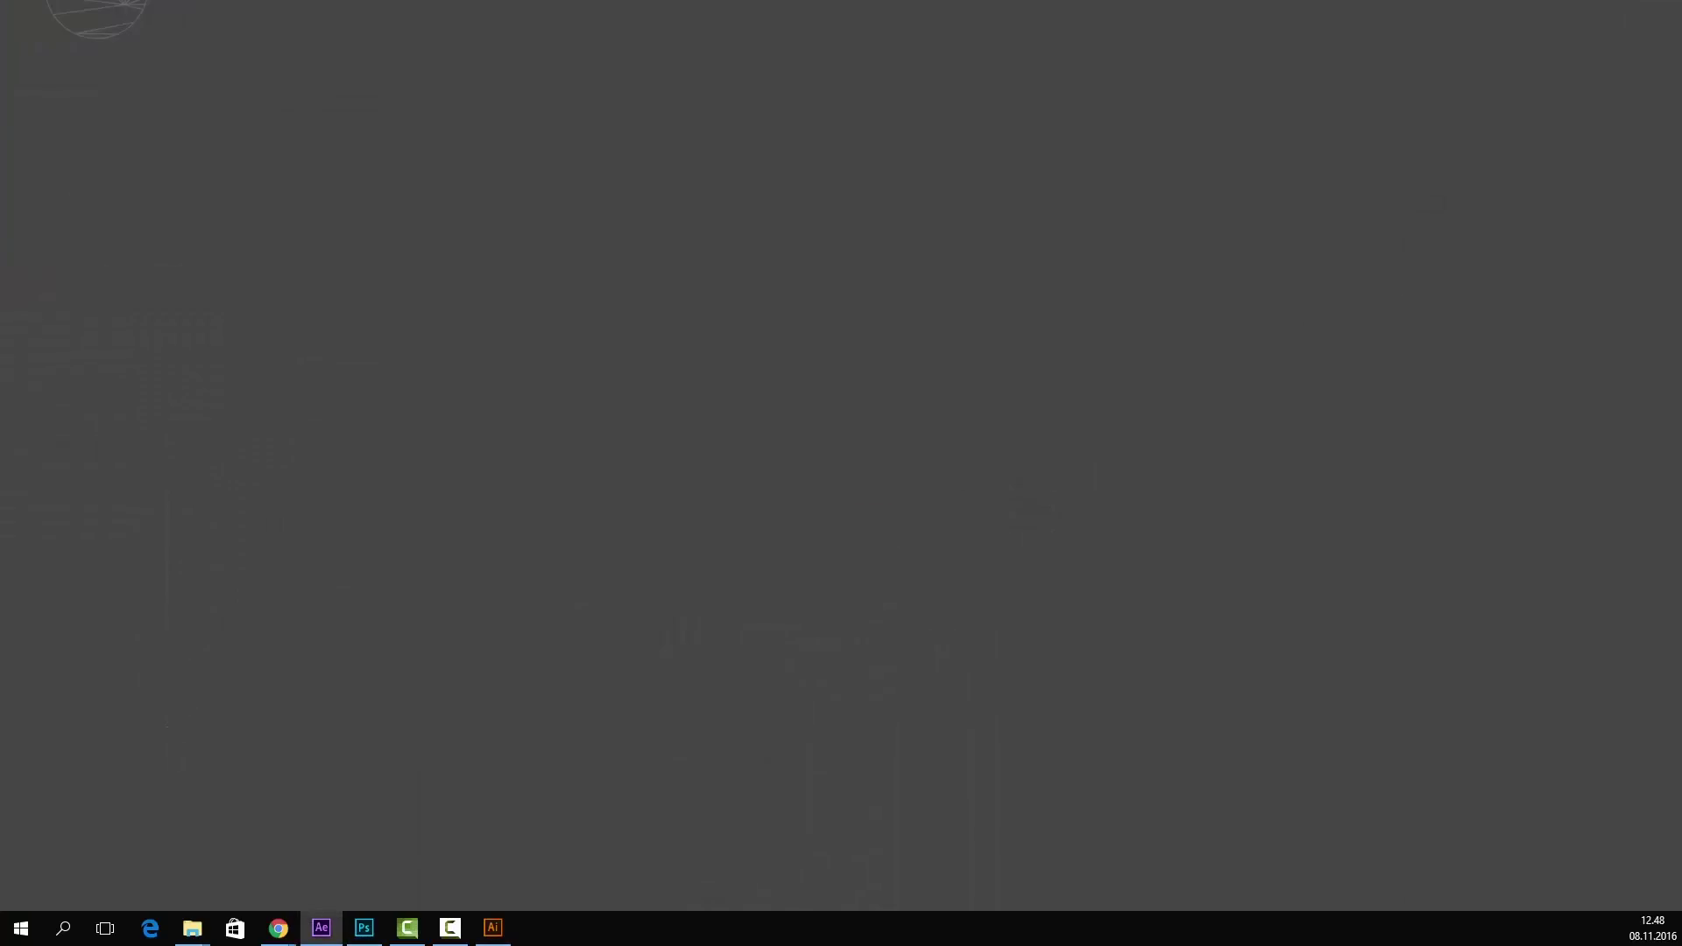
left_click_drag(317, 139, 679, 49)
left_click(1611, 42)
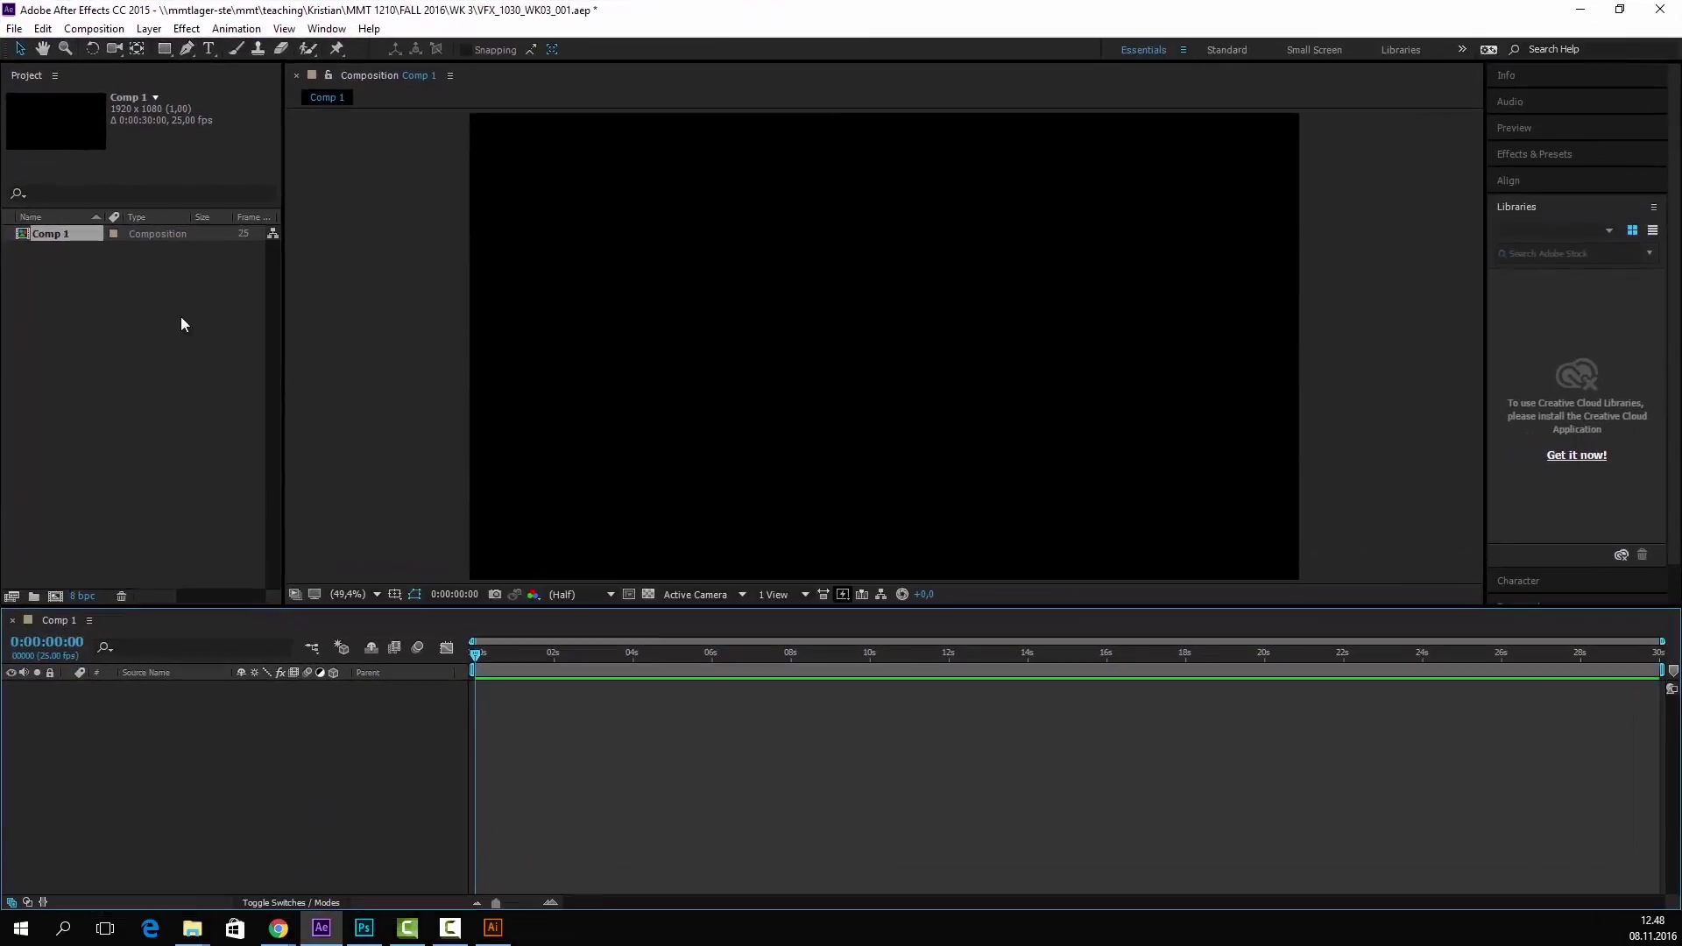
- Create a project folder named ASSETS and leave it deselected
left_click(33, 596)
type("ASSETS")
key("Return")
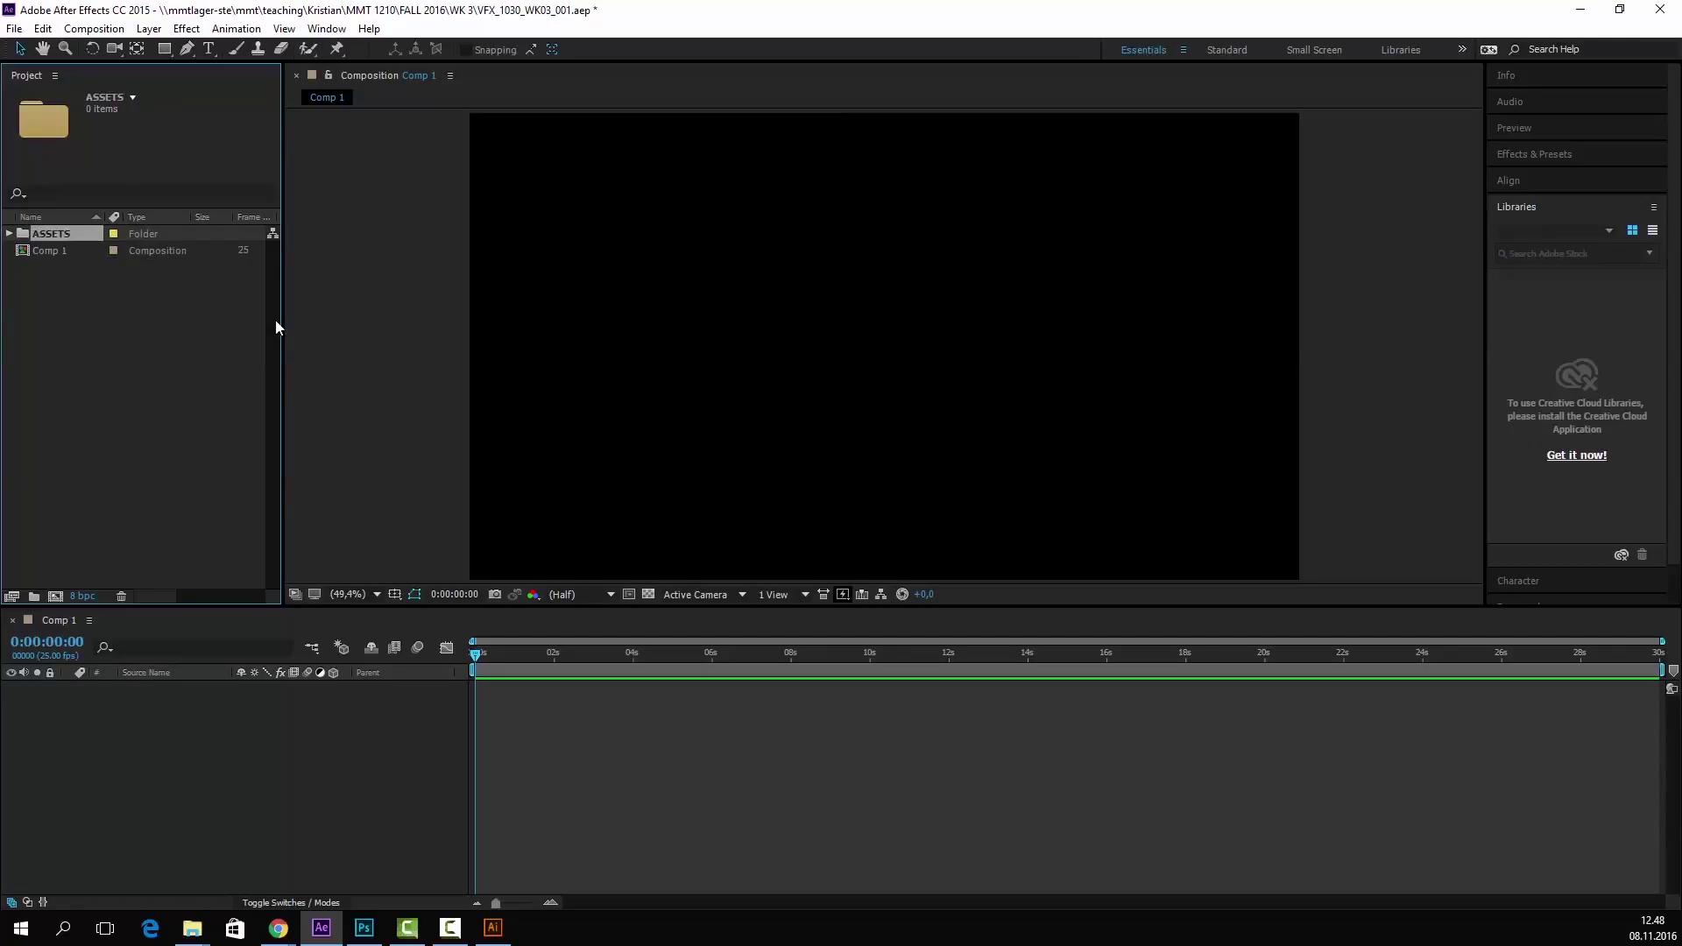
left_click(179, 342)
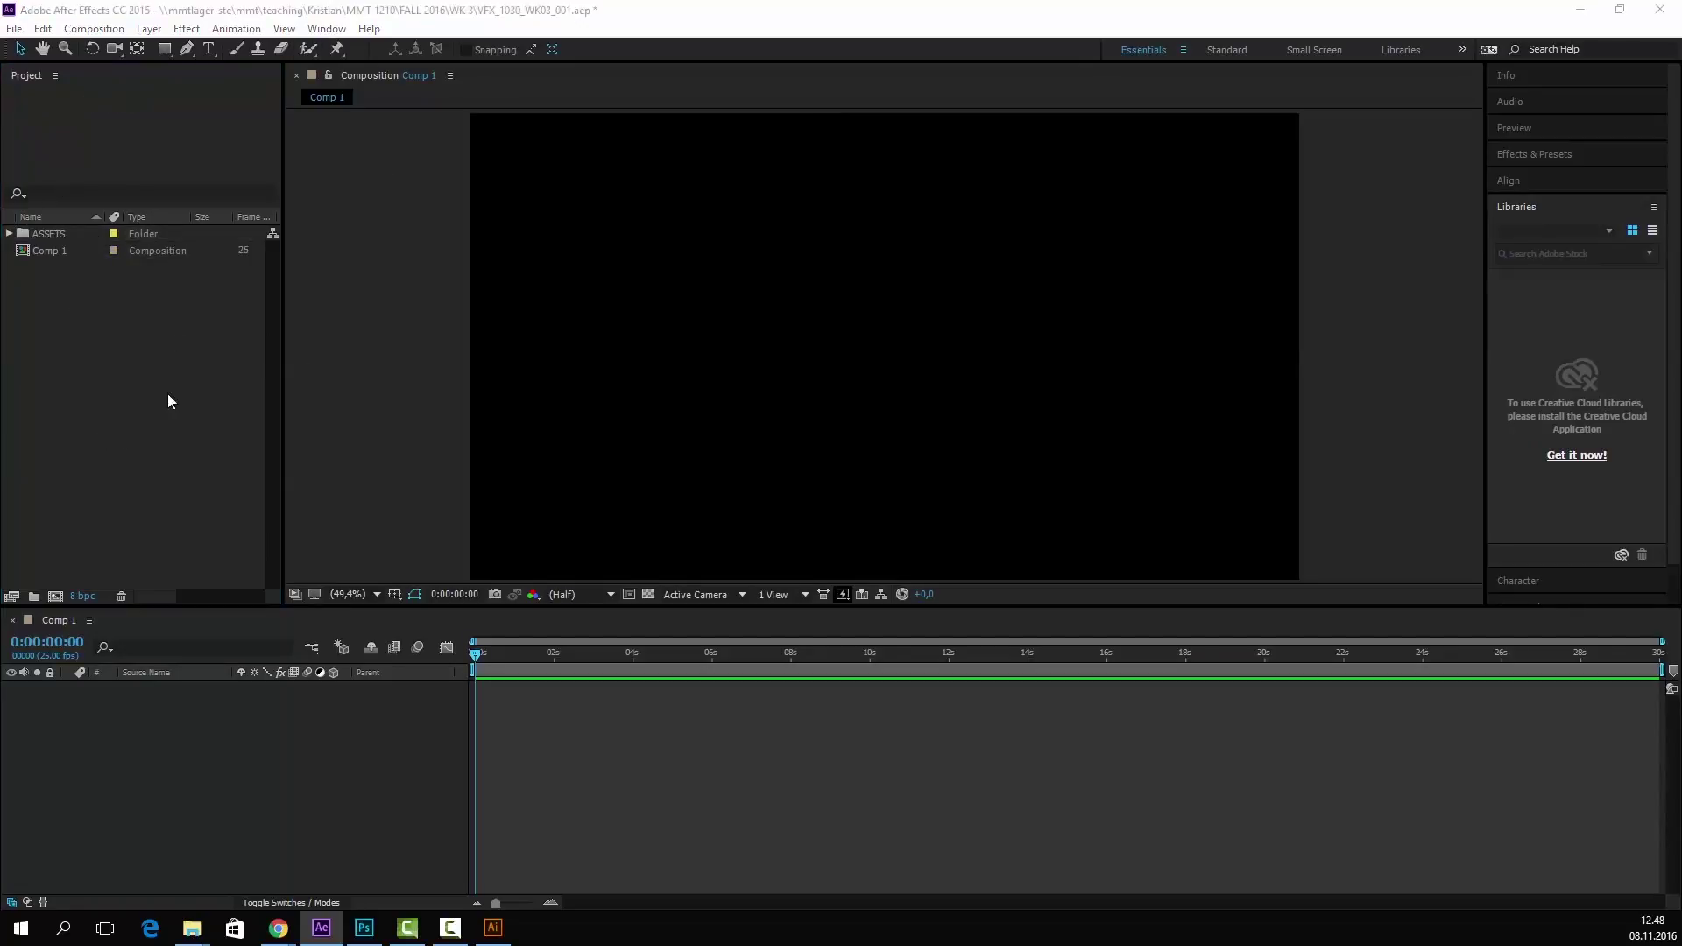
- Start importing a file into the project and go to the network server \\mmtlager-ste
double_click(167, 393)
left_click(289, 81)
type("\\\\mmtlager-ste")
key("Return")
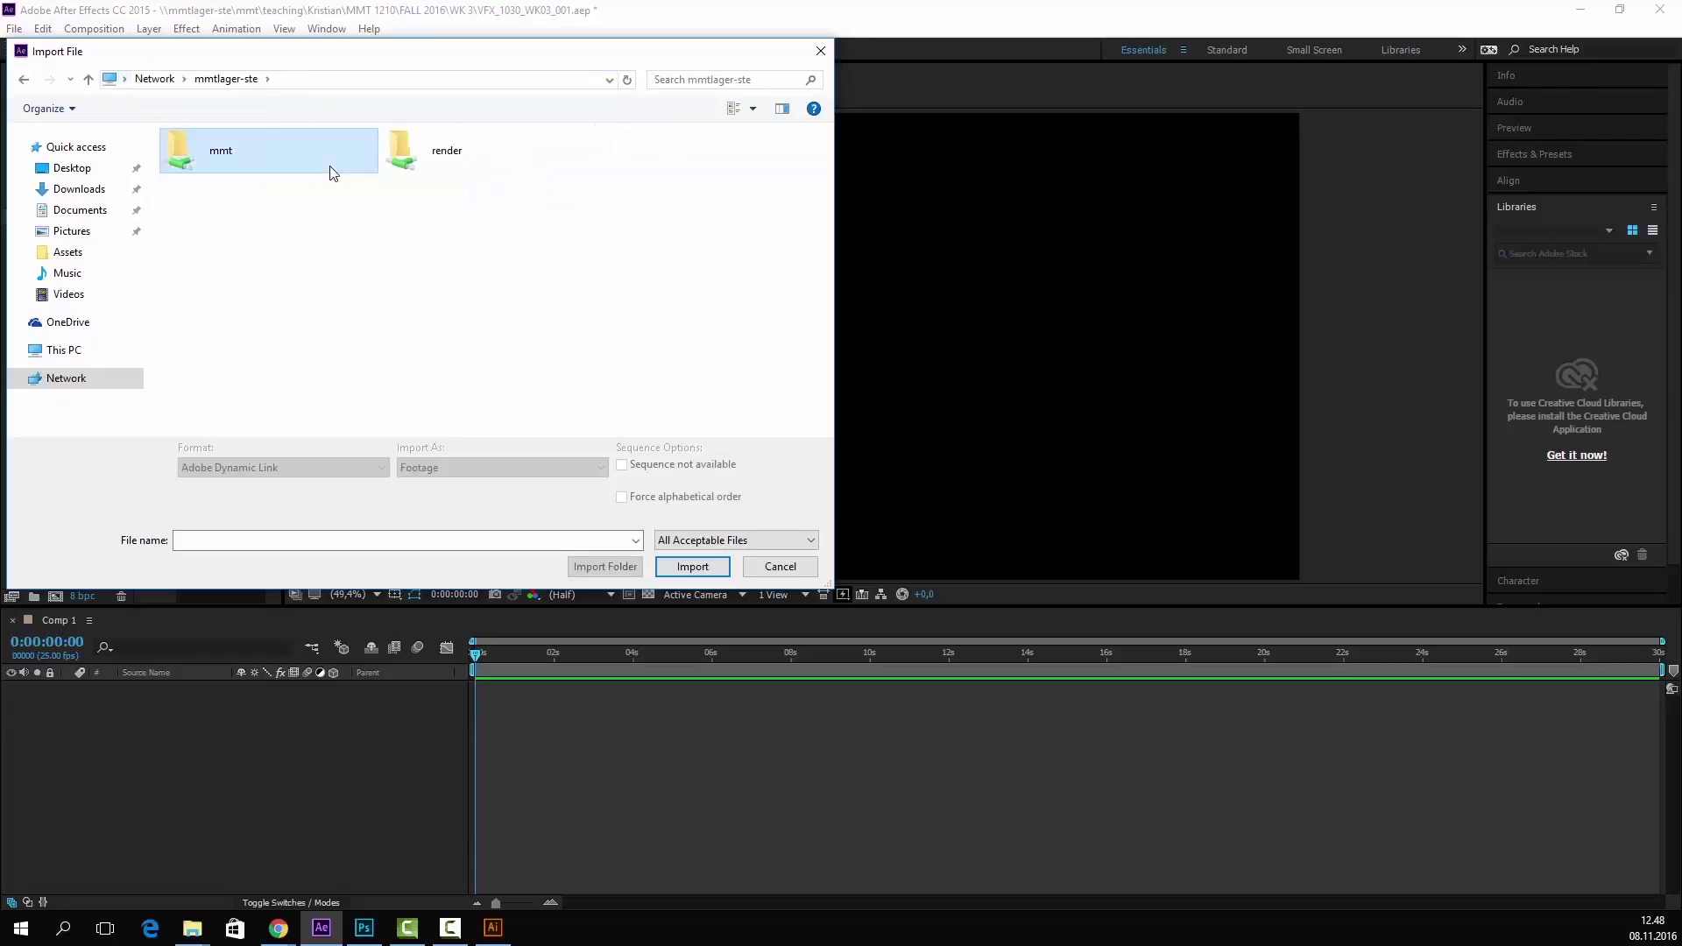
- Browse for the import through mmt, teaching, the teacher's personal folder and MMT 1210 to FALL 2016
double_click(330, 166)
double_click(305, 224)
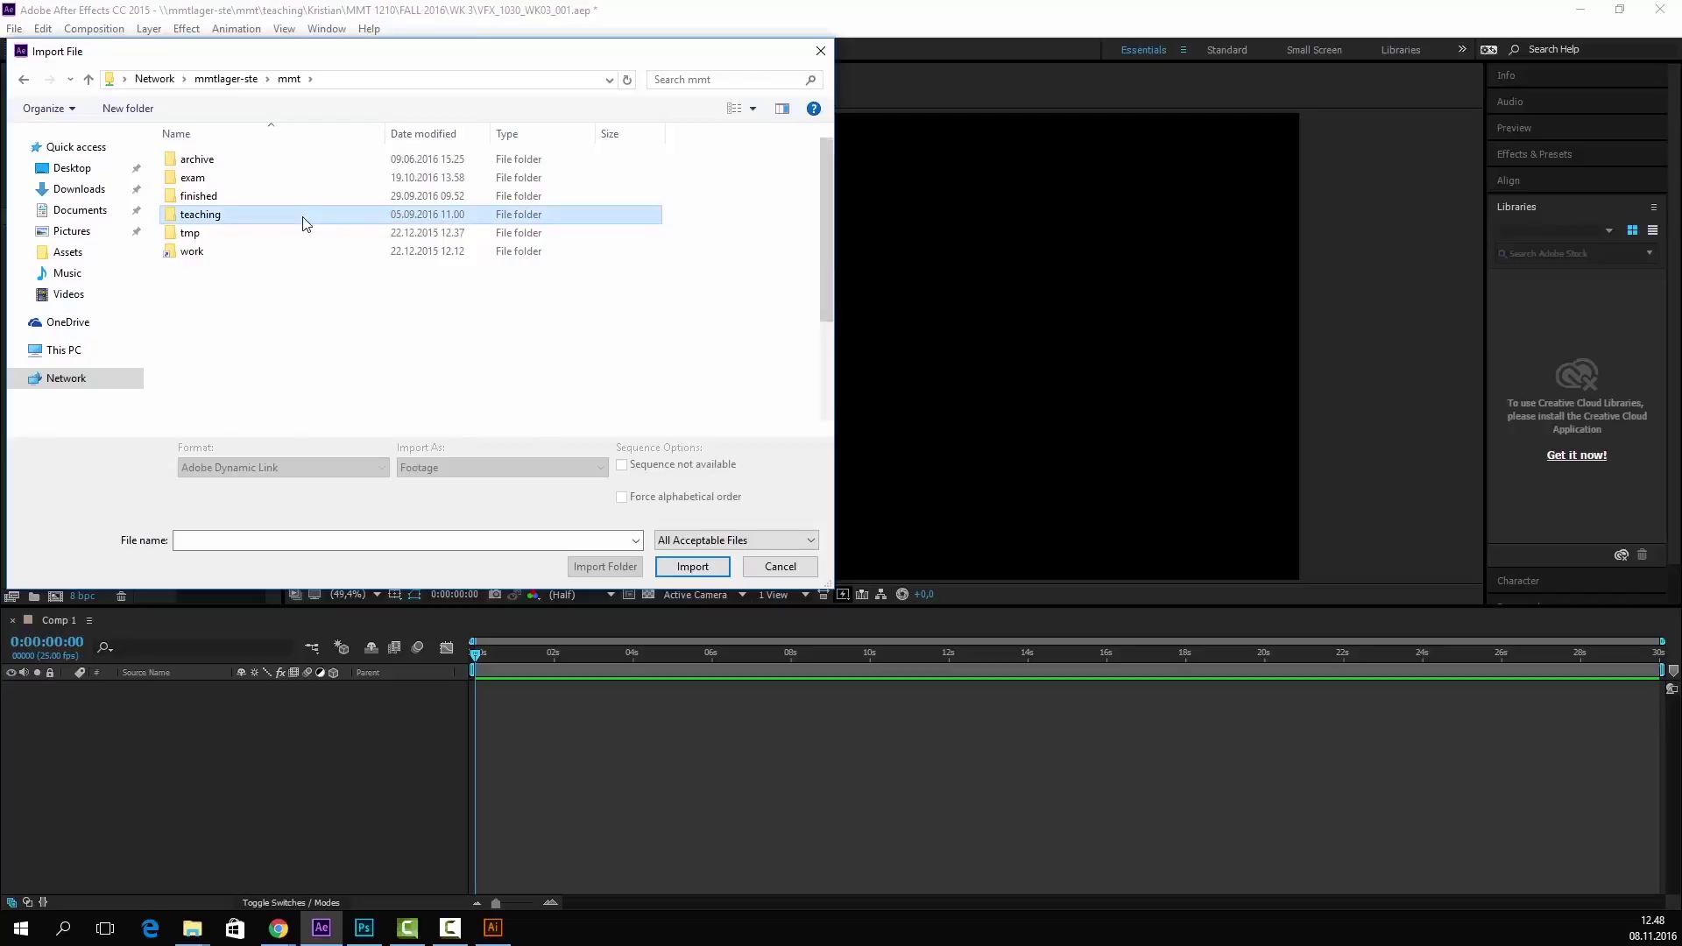
scroll(263, 276, "down", 3)
double_click(247, 233)
scroll(248, 245, "down", 3)
double_click(248, 245)
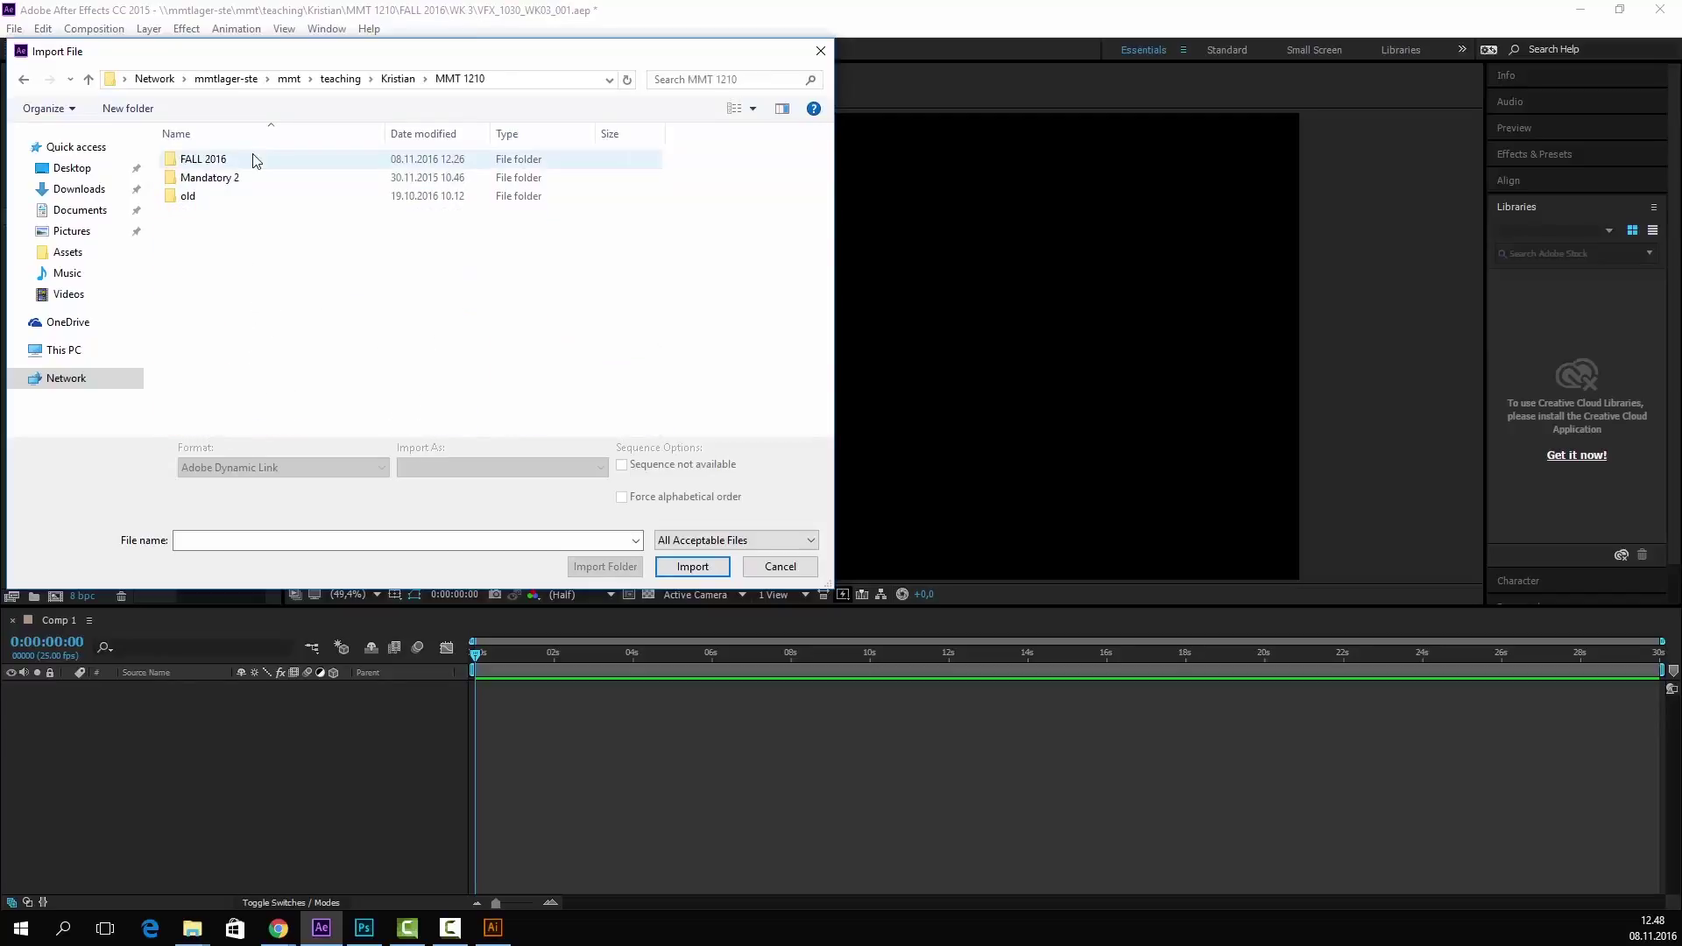
double_click(254, 161)
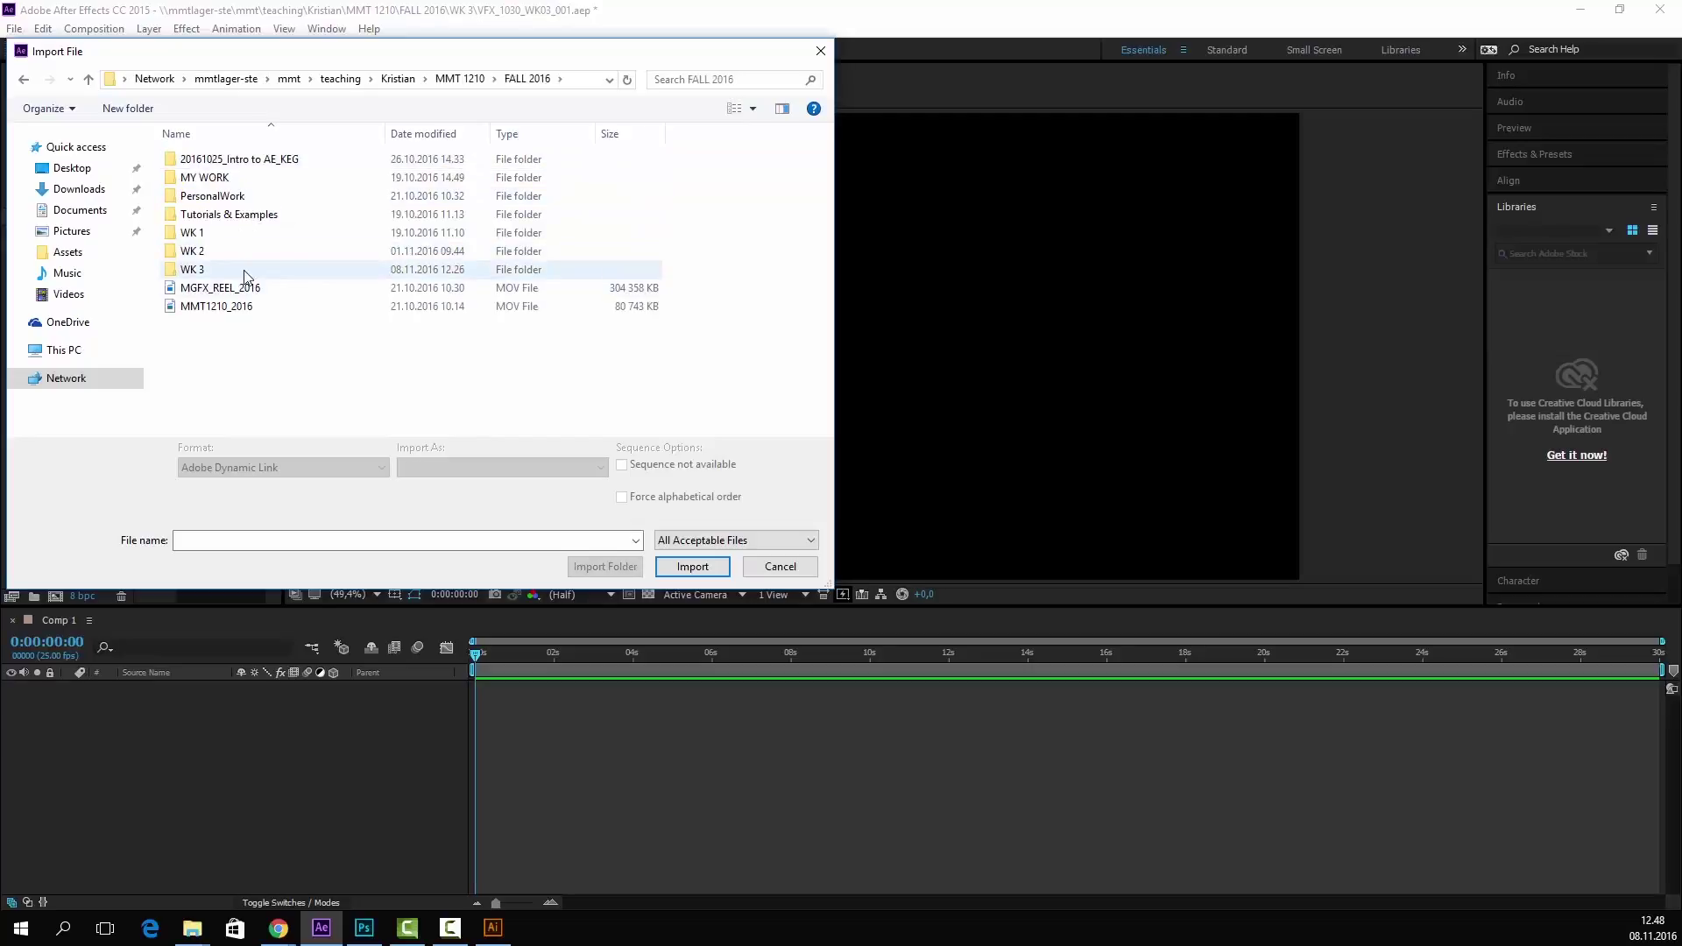
- Open the Assets folder inside WK 3 and import the Pug EPS file as footage
double_click(245, 270)
double_click(224, 177)
left_click(219, 177)
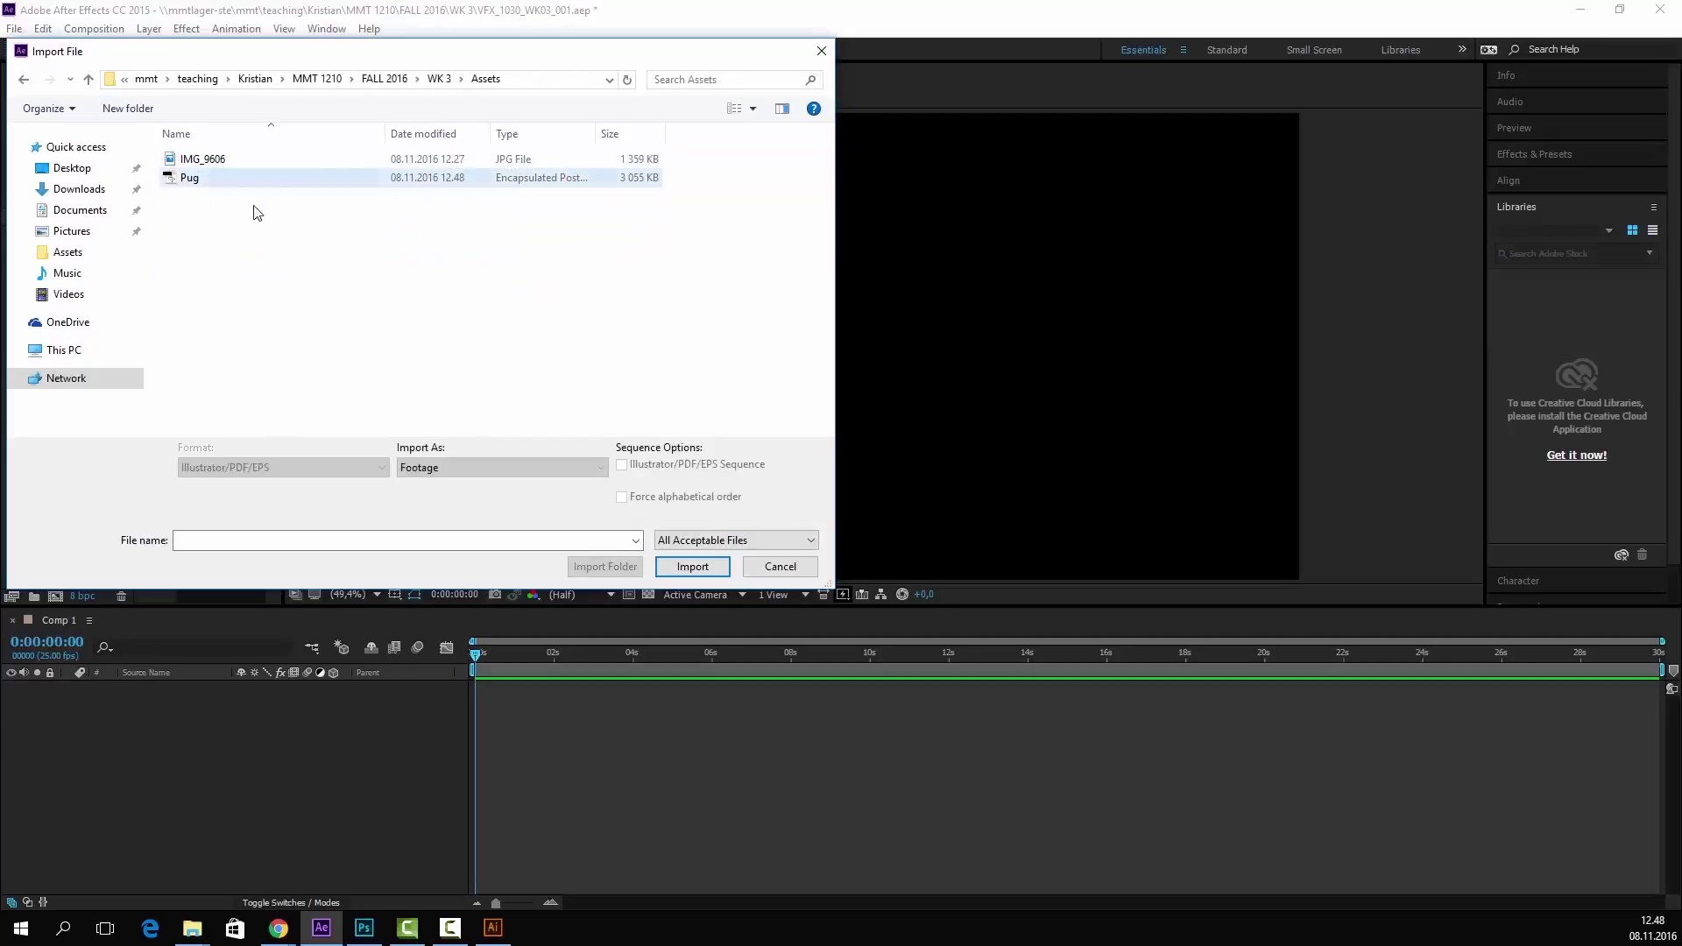
left_click(690, 567)
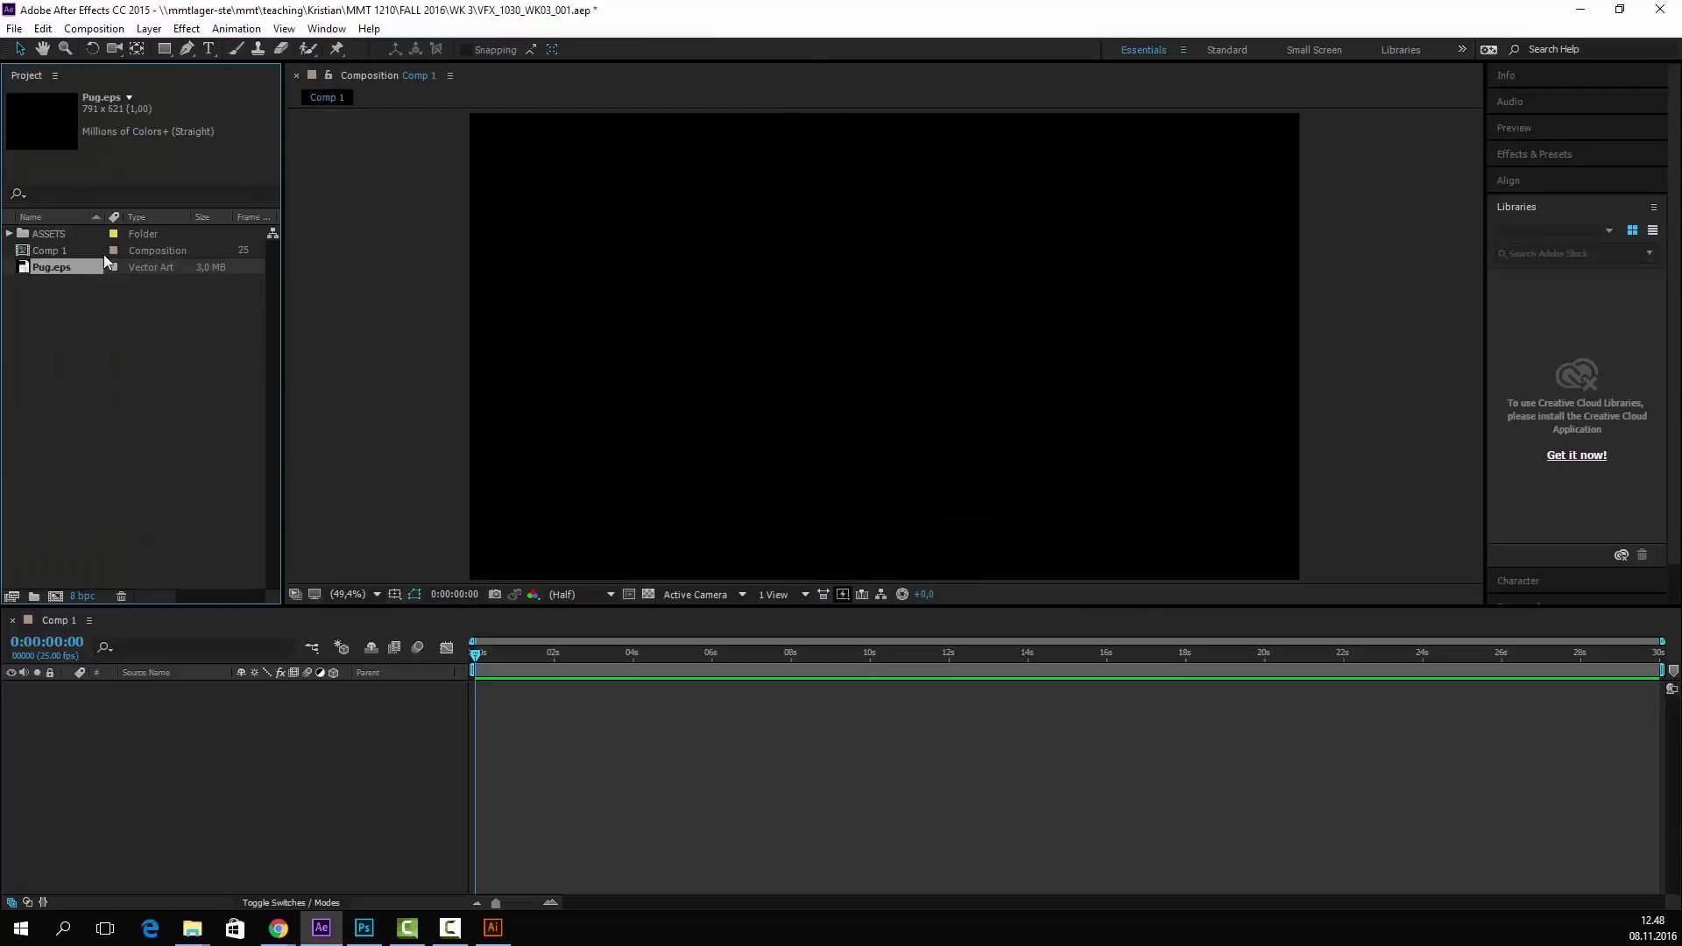
- Add Pug.eps to the Comp 1 timeline as a layer and set the composition preview resolution to Full
left_click_drag(62, 267, 269, 838)
left_click(991, 731)
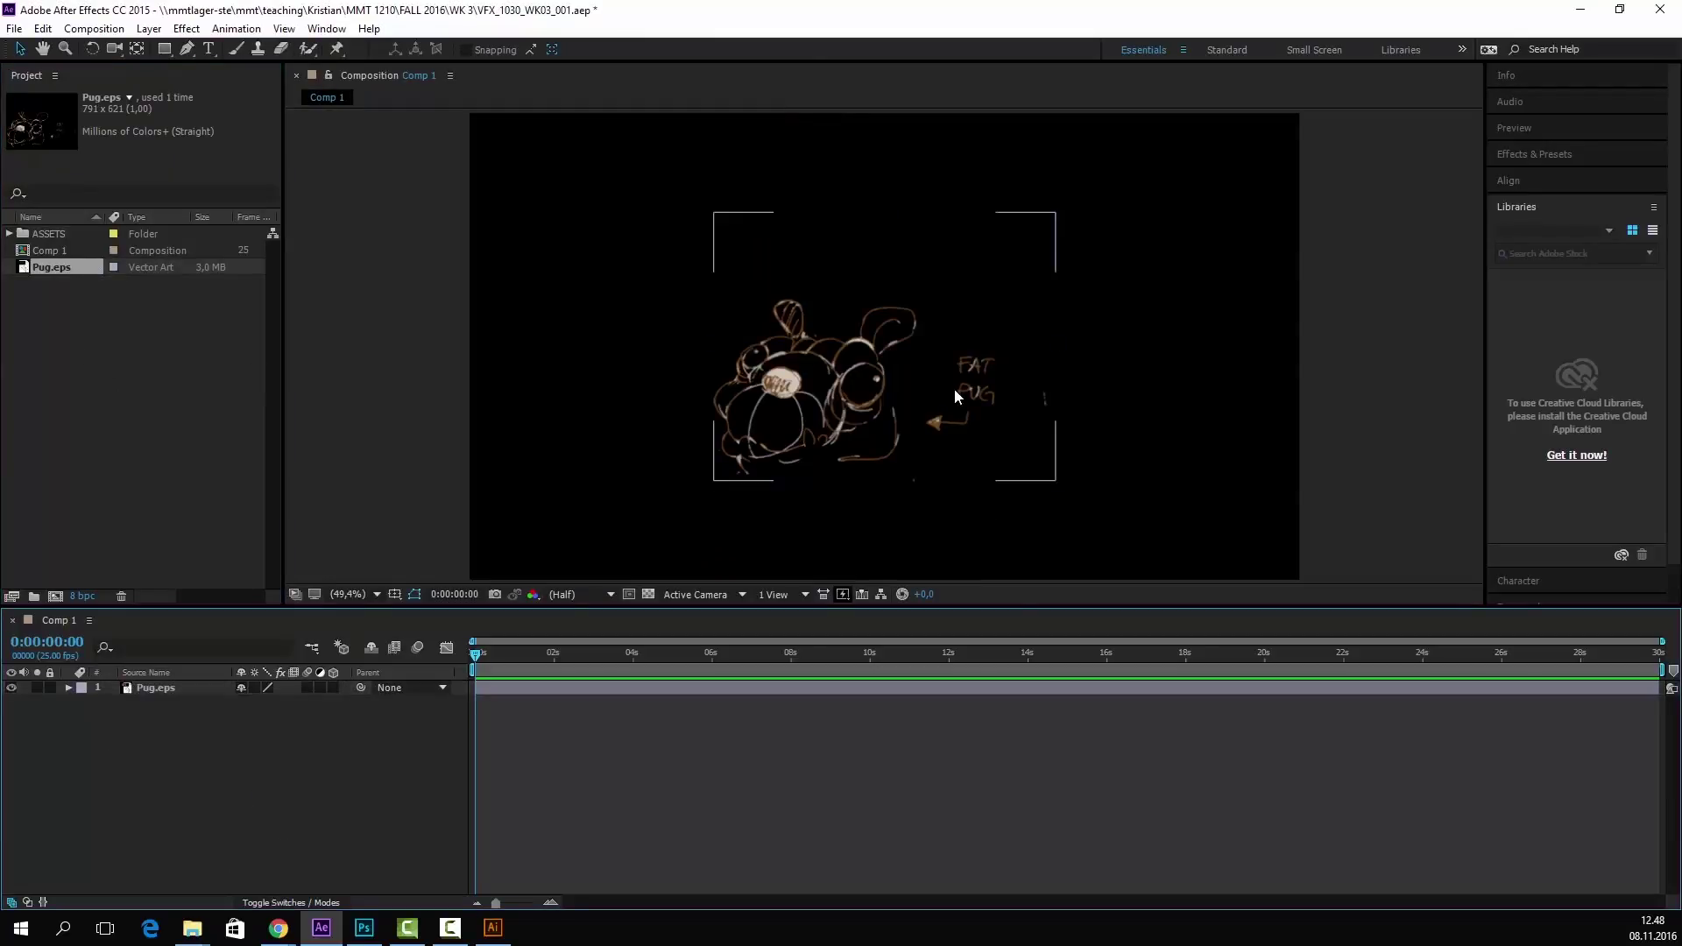
left_click(565, 594)
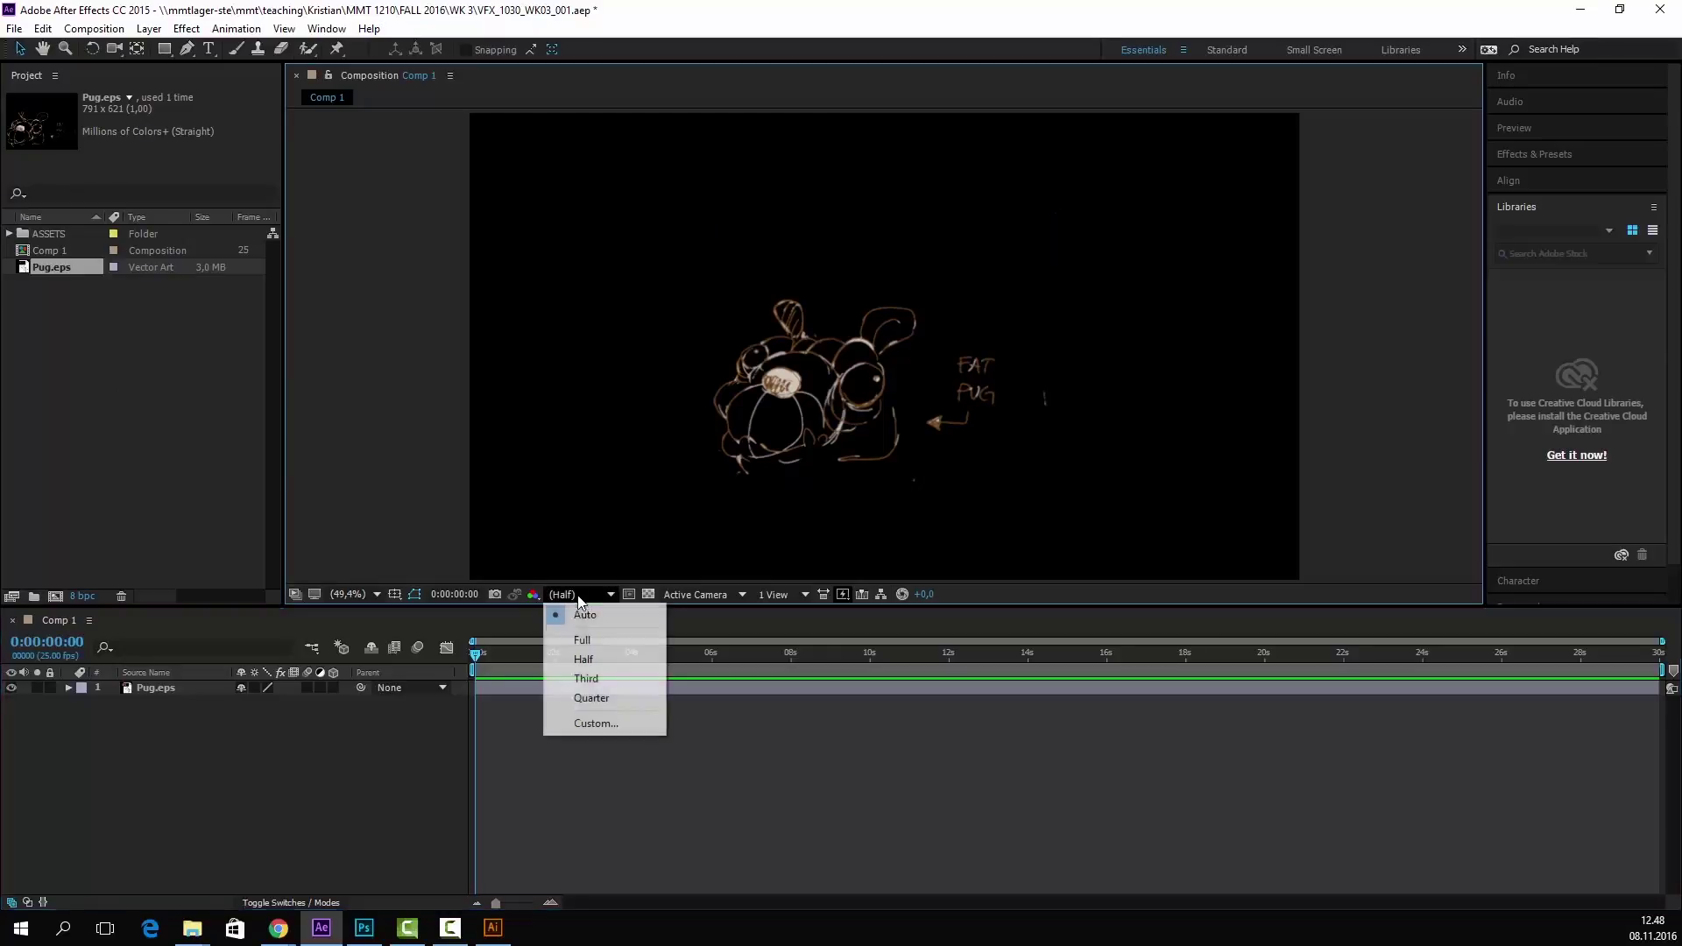
left_click(615, 649)
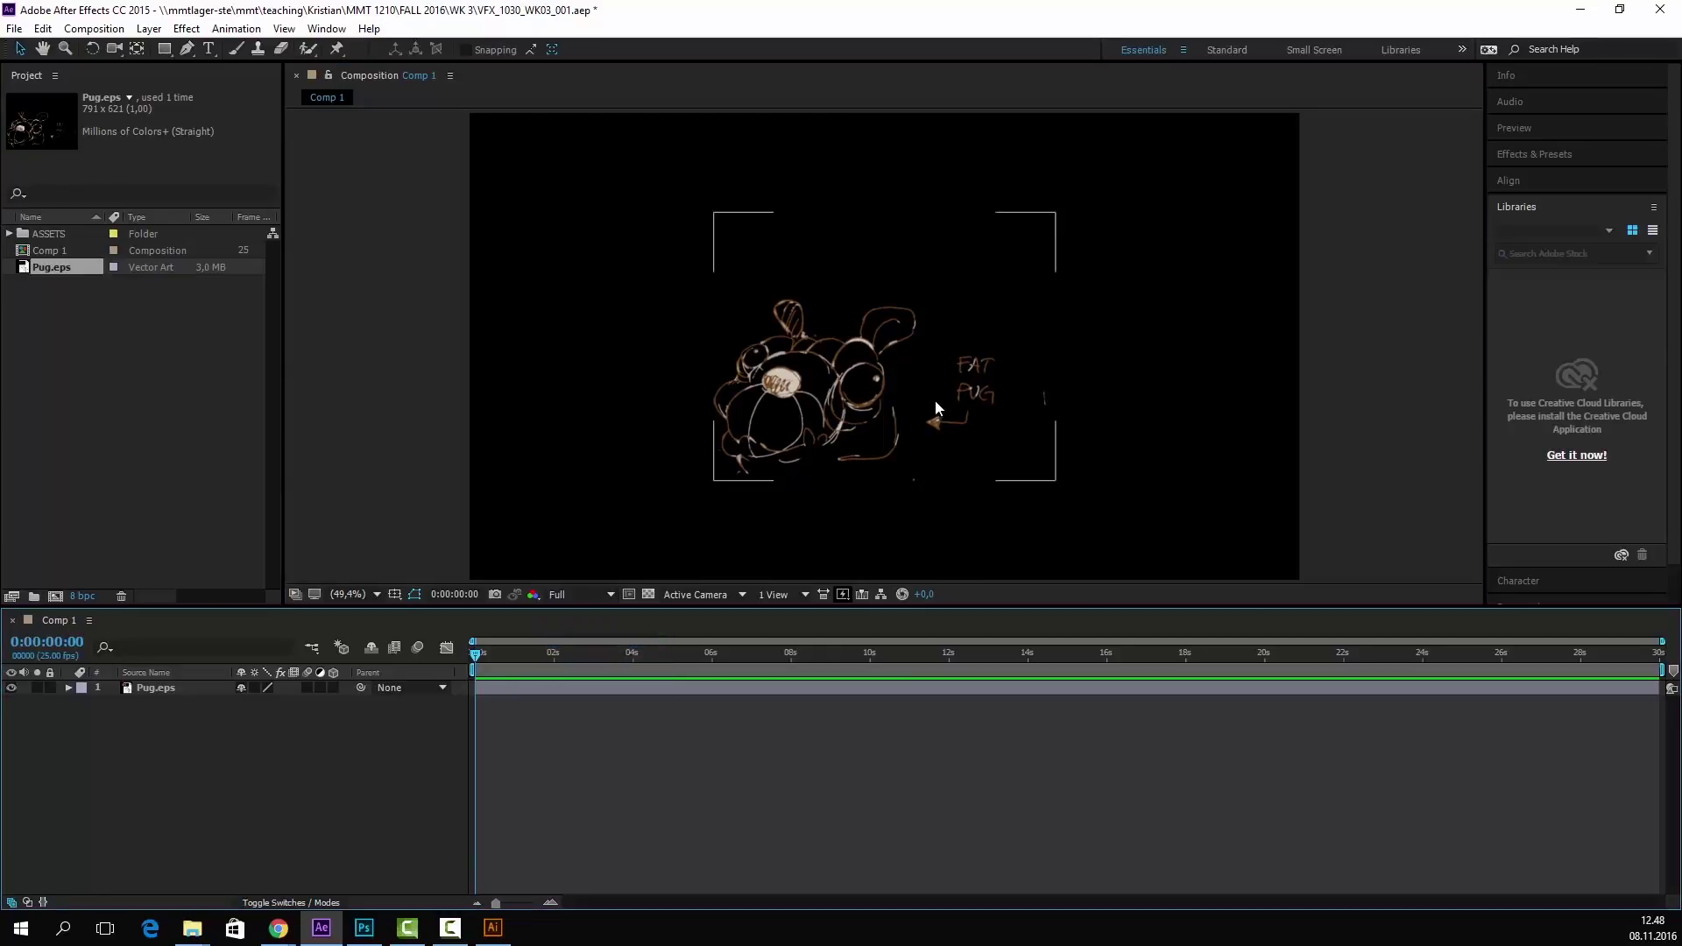
scroll(929, 400, "up", 3)
scroll(783, 413, "up", 2)
scroll(906, 217, "down", 4)
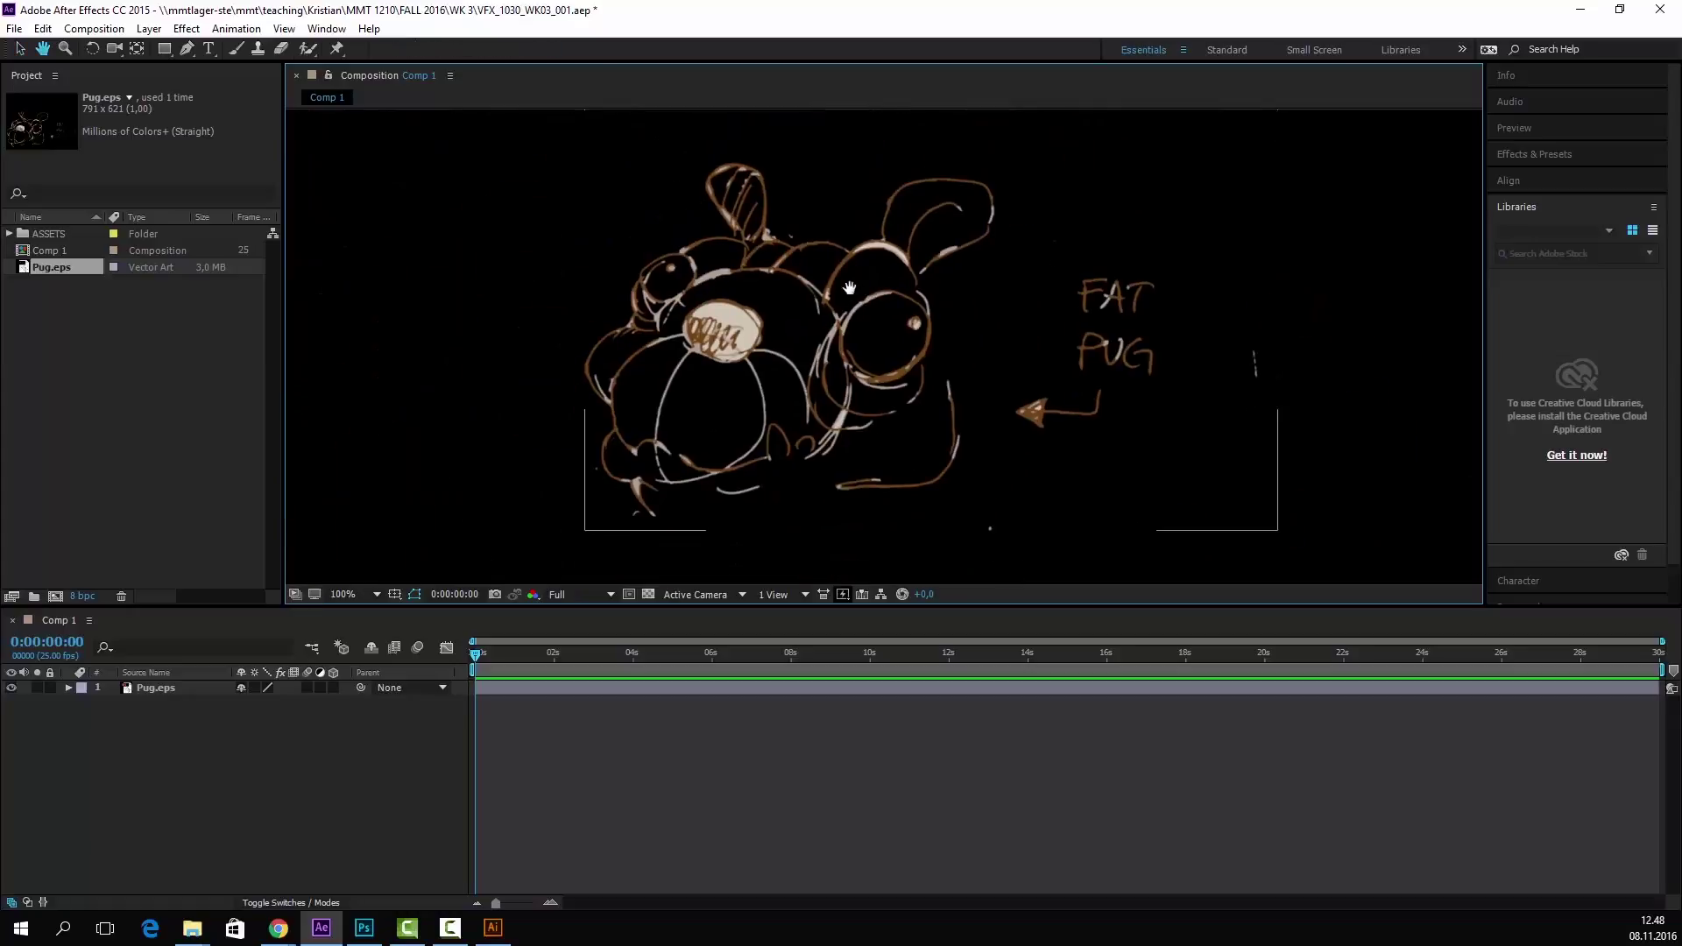
scroll(979, 250, "down", 3)
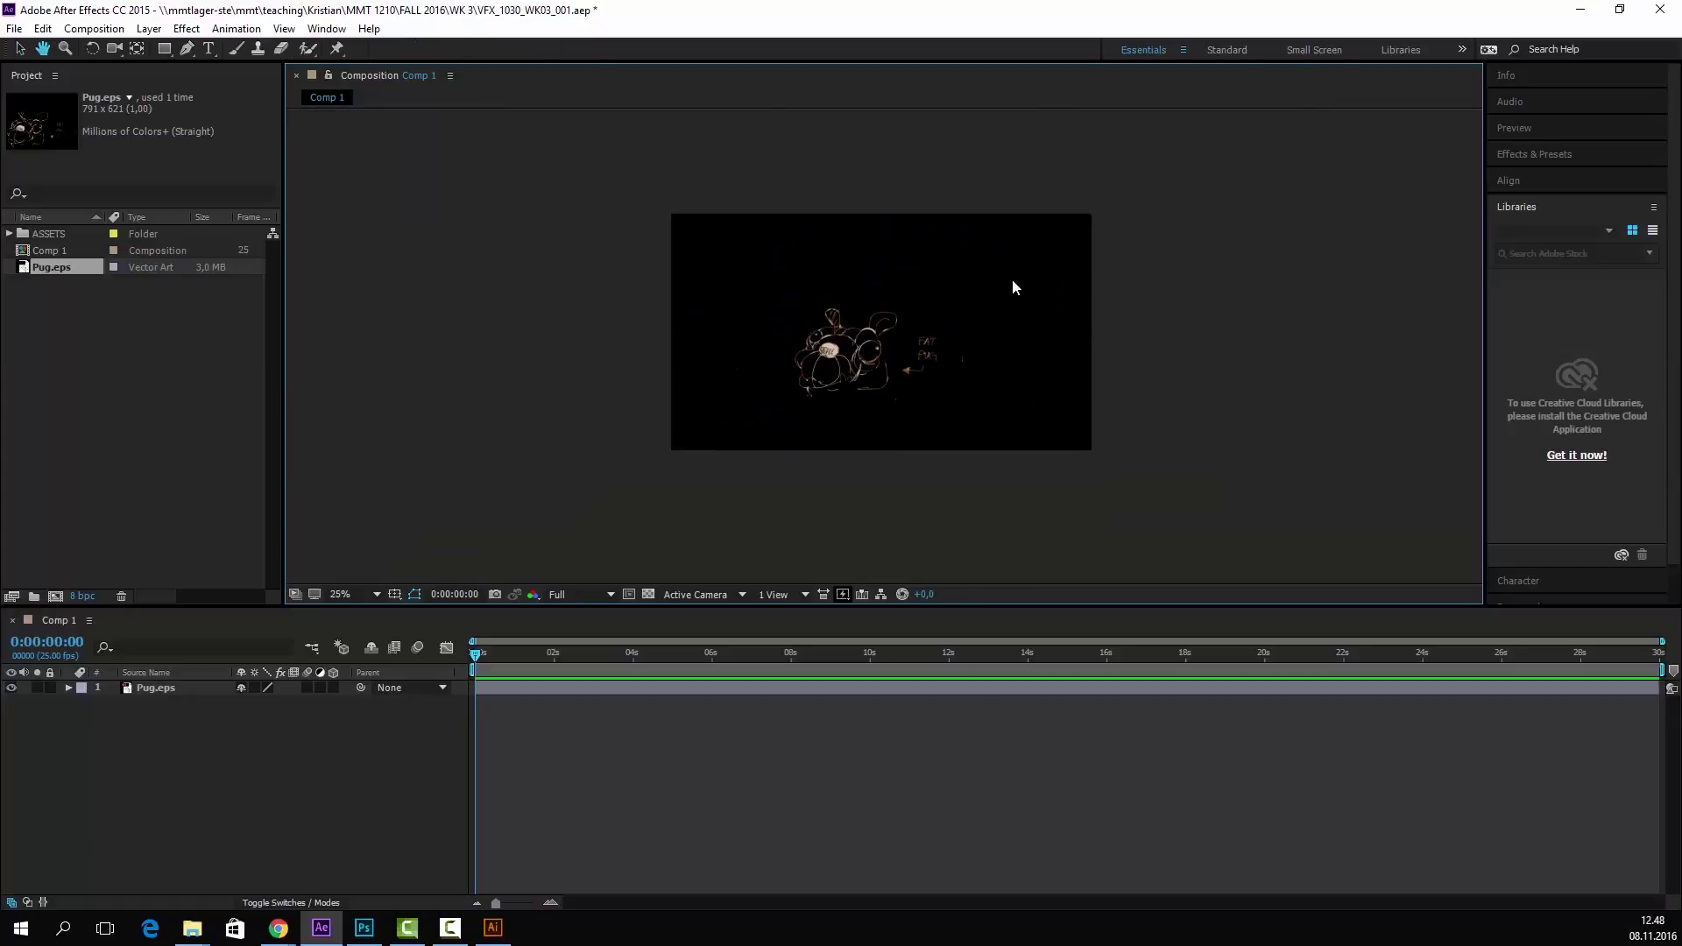
scroll(964, 298, "up", 3)
scroll(837, 315, "down", 2)
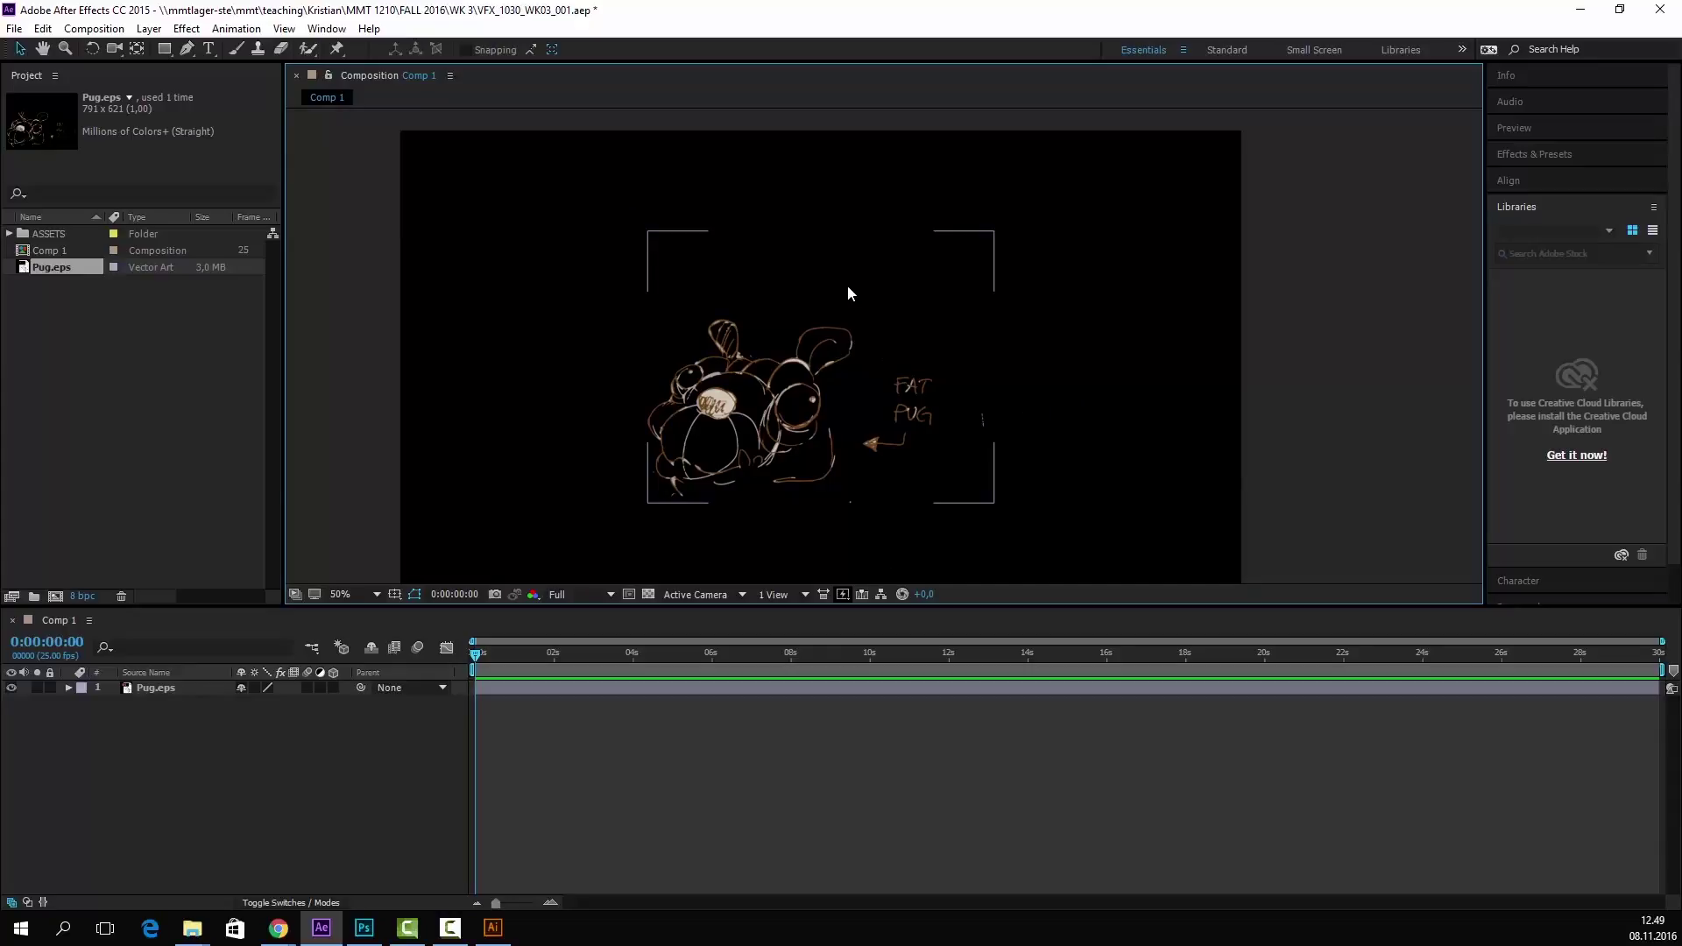
left_click(307, 713)
right_click(249, 755)
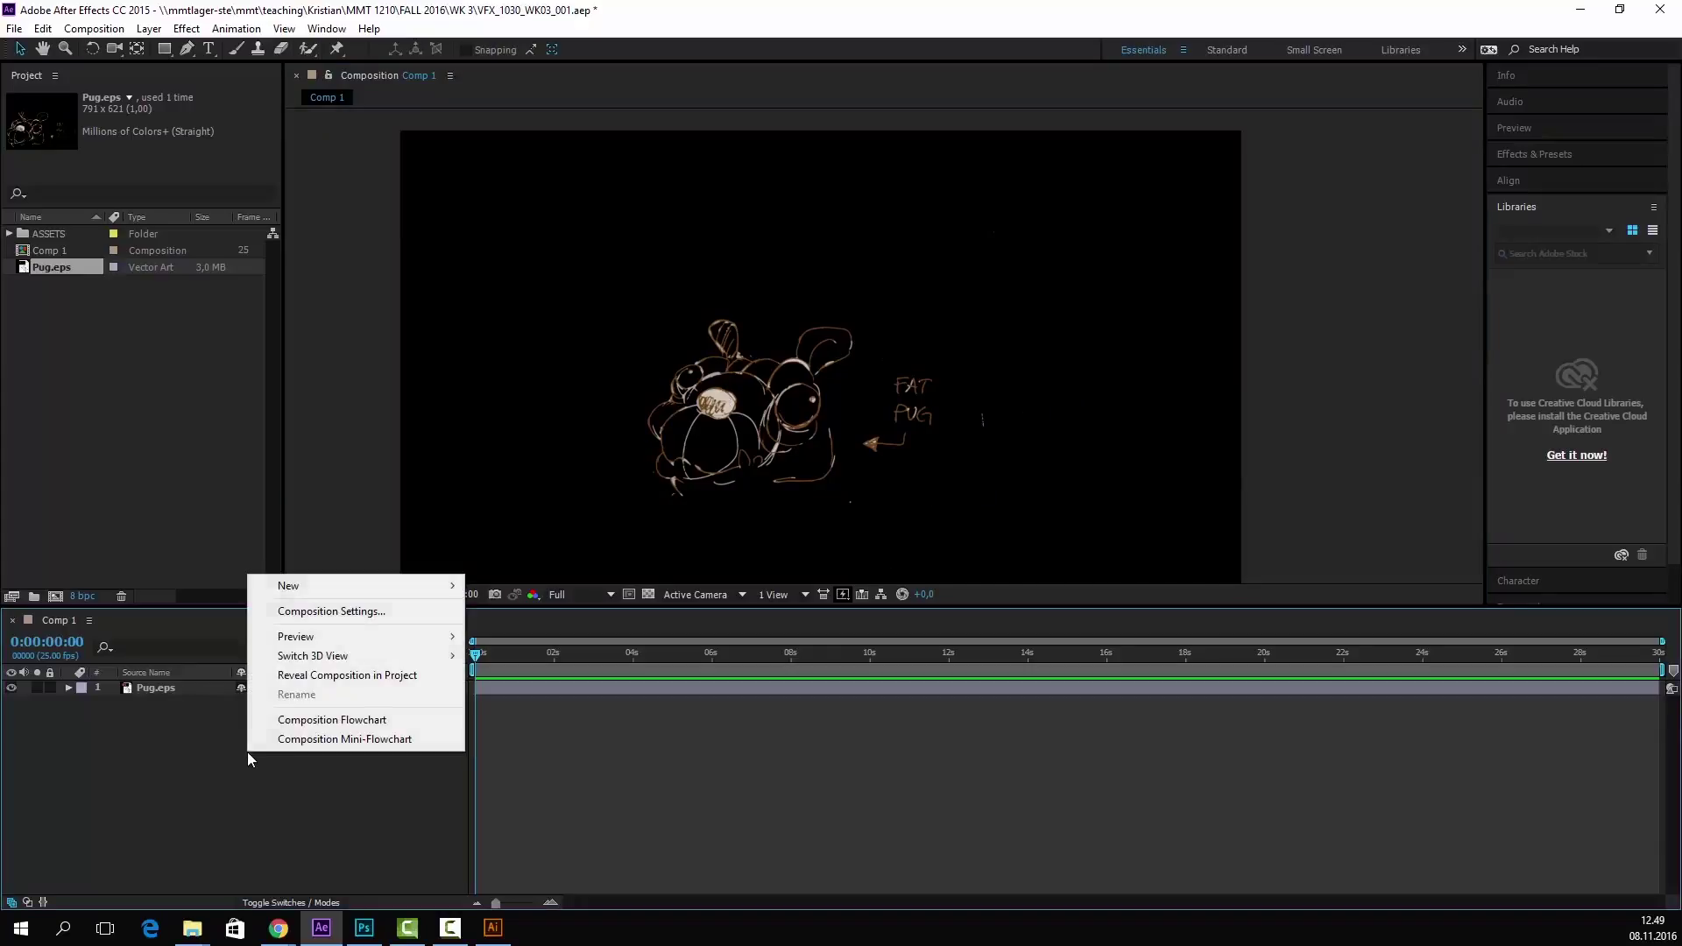
left_click(174, 826)
left_click_drag(792, 436, 850, 385)
key("ctrl+z")
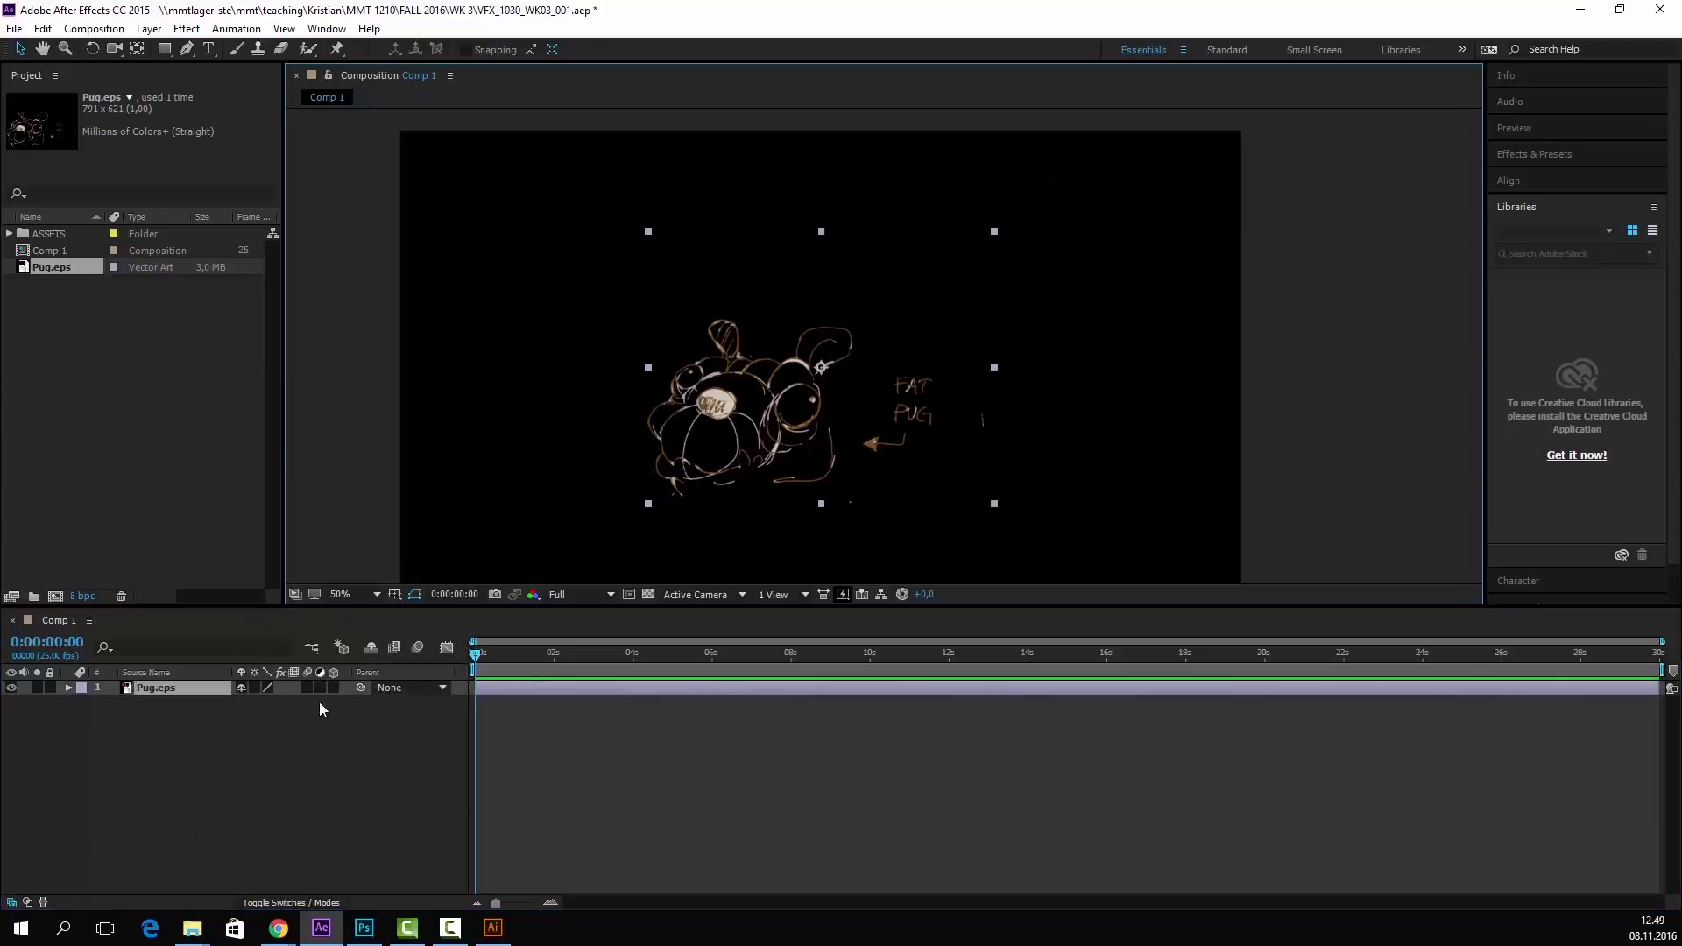
- Delete the Pug.eps layer from the Comp 1 timeline
key("comma")
key("period")
key("Delete")
- Import the sketch photo IMG_9606 from the Assets folder and add it to the Comp 1 timeline as a layer
left_click(169, 433)
key("alt+Tab")
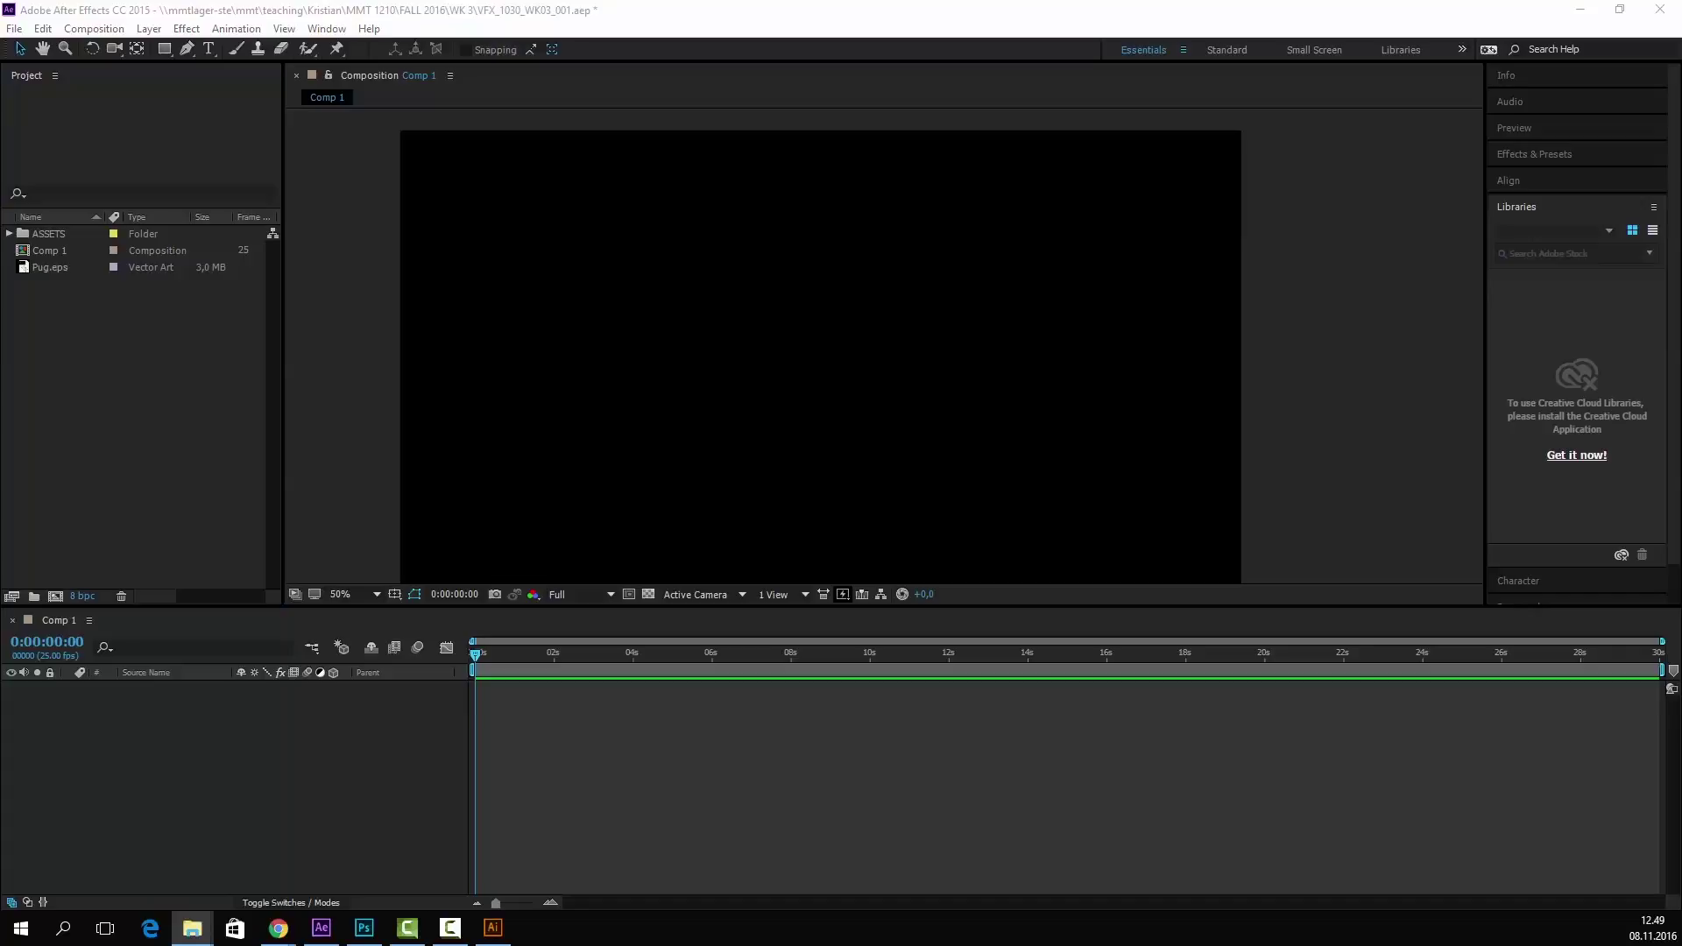
double_click(168, 421)
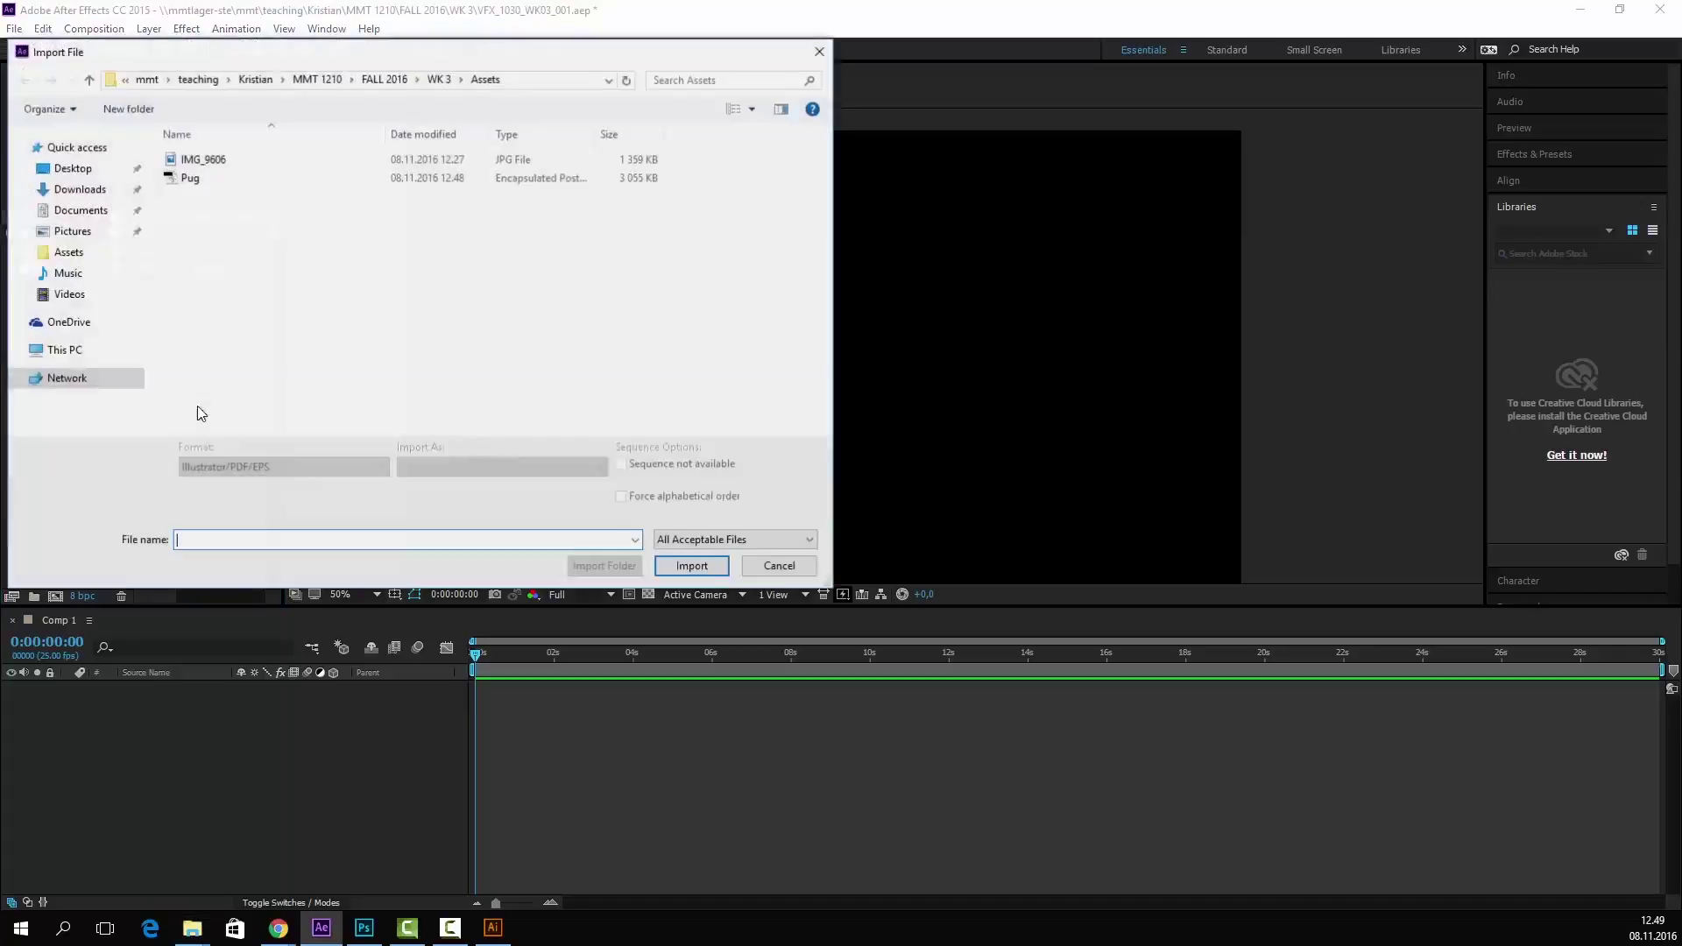
left_click(210, 158)
left_click(692, 566)
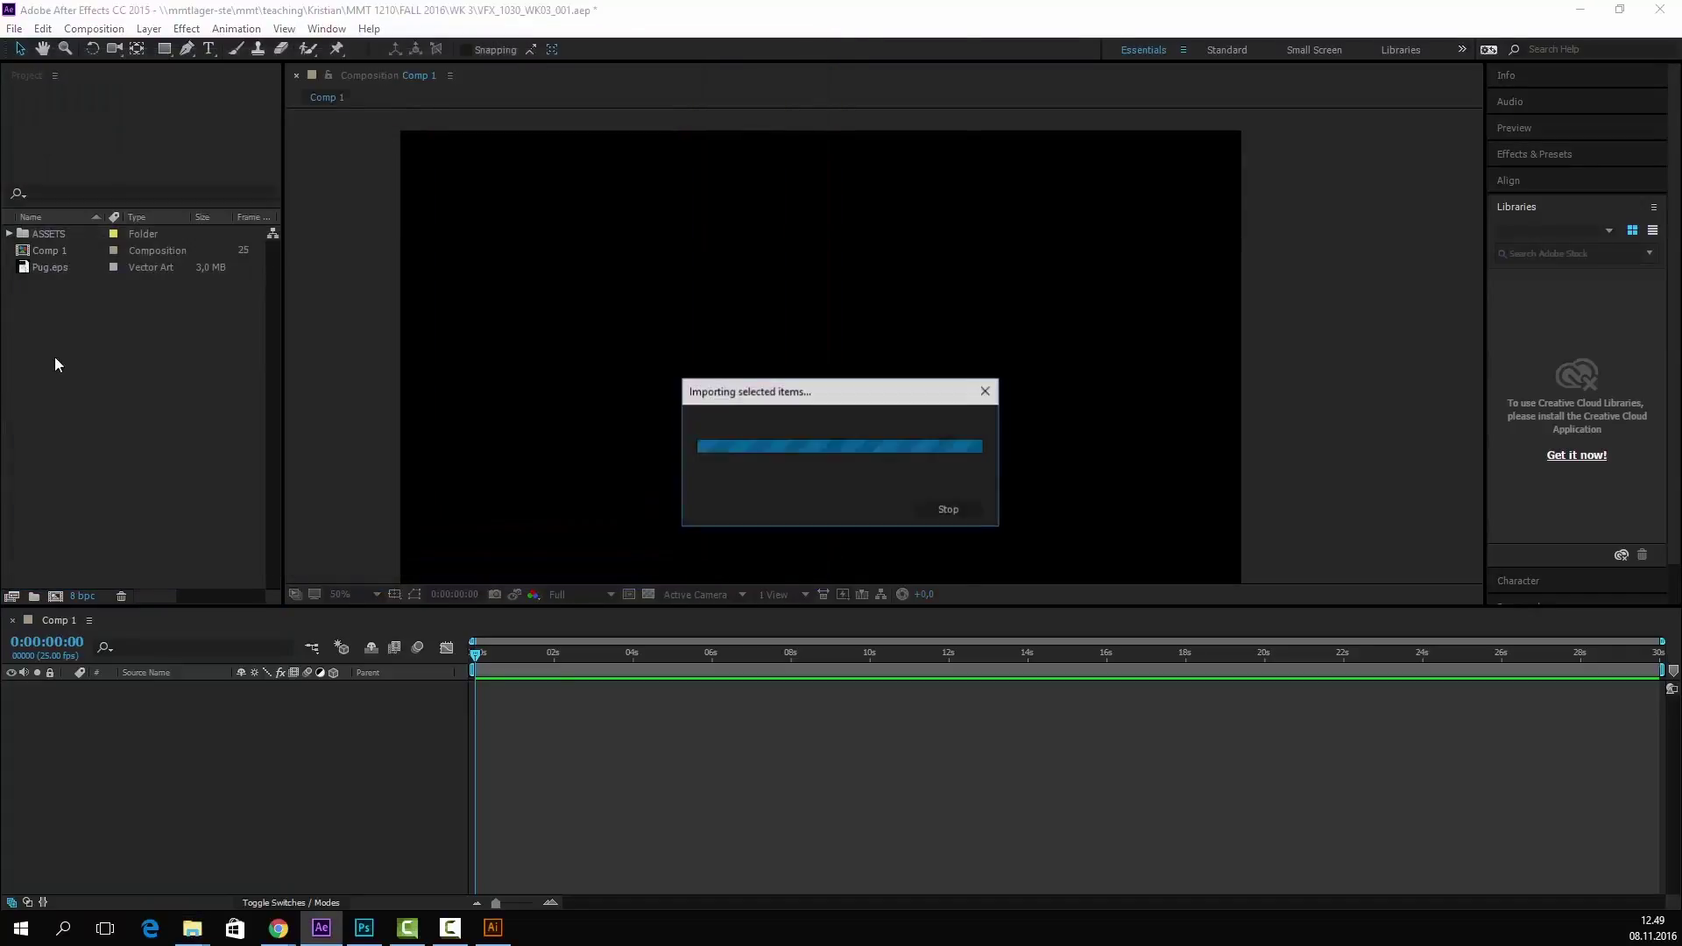
left_click_drag(80, 267, 193, 770)
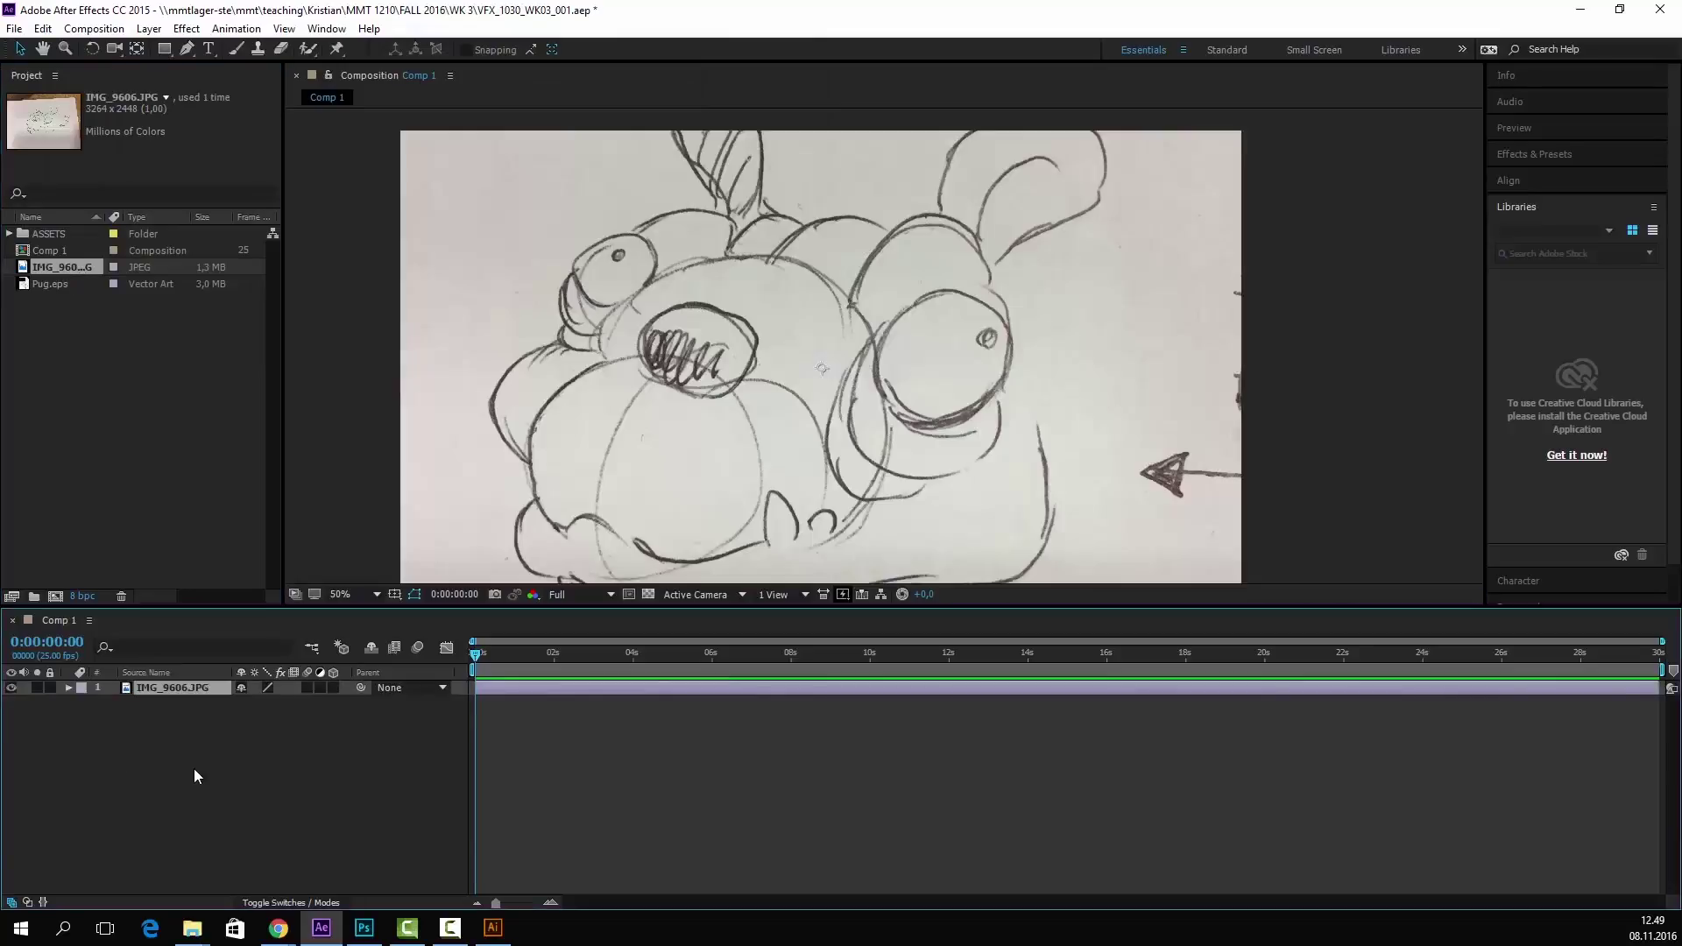
- Scale the IMG_9606.JPG layer down, first to 50% and finally to 40%
key("s")
left_click(264, 703)
type("50")
key("Return")
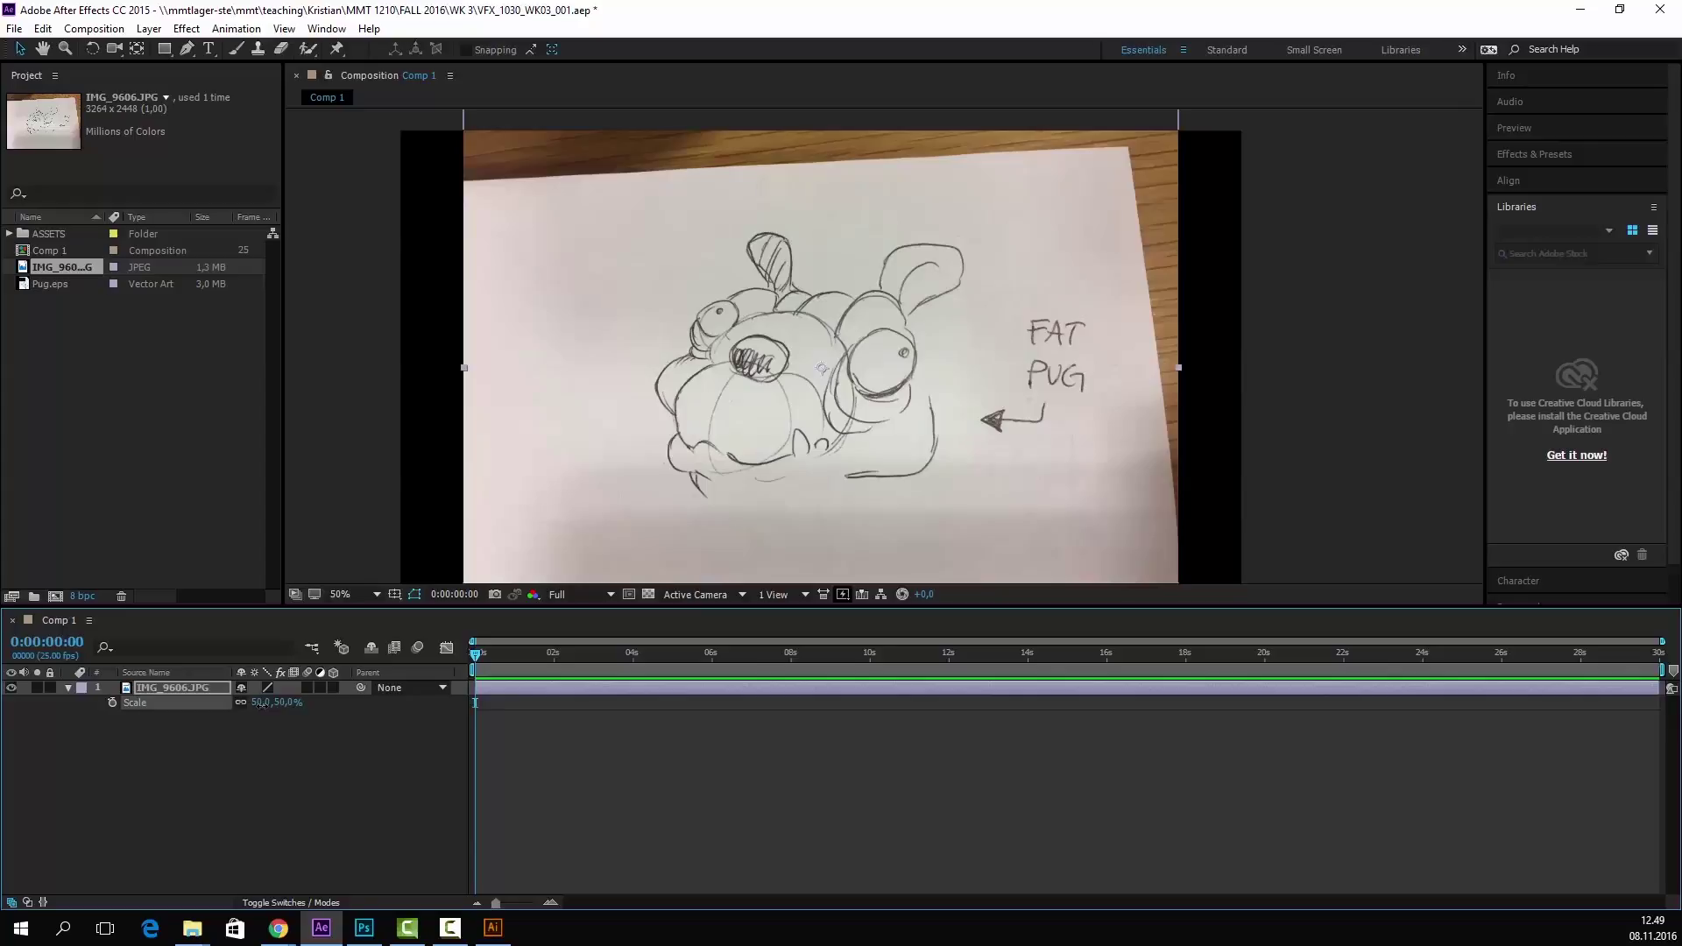
left_click(267, 702)
type("40")
key("Return")
left_click(278, 786)
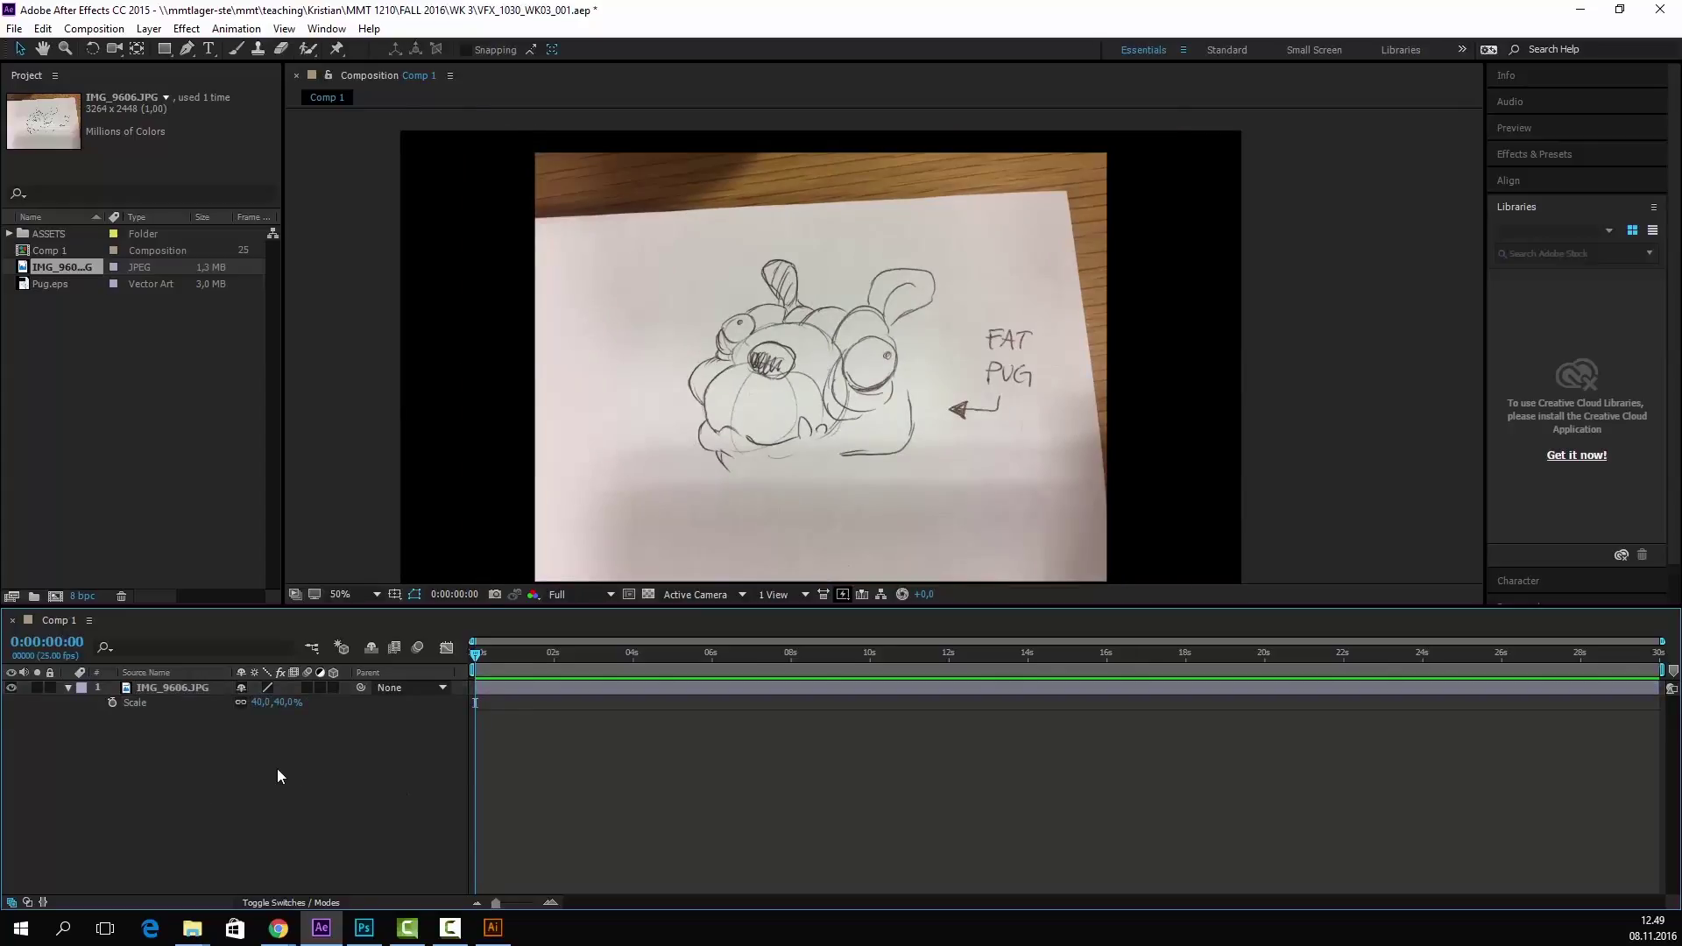
- Lock the IMG_9606.JPG layer in the timeline so it can serve as a tracing template
right_click(277, 769)
left_click(46, 701)
left_click(49, 688)
- Start a Pen tool path on a new shape layer with a curved segment along the pug's outer left cheek
left_click(187, 49)
key("period")
left_click_drag(746, 351, 876, 311)
key("period")
left_click(459, 499)
left_click_drag(440, 325, 558, 242)
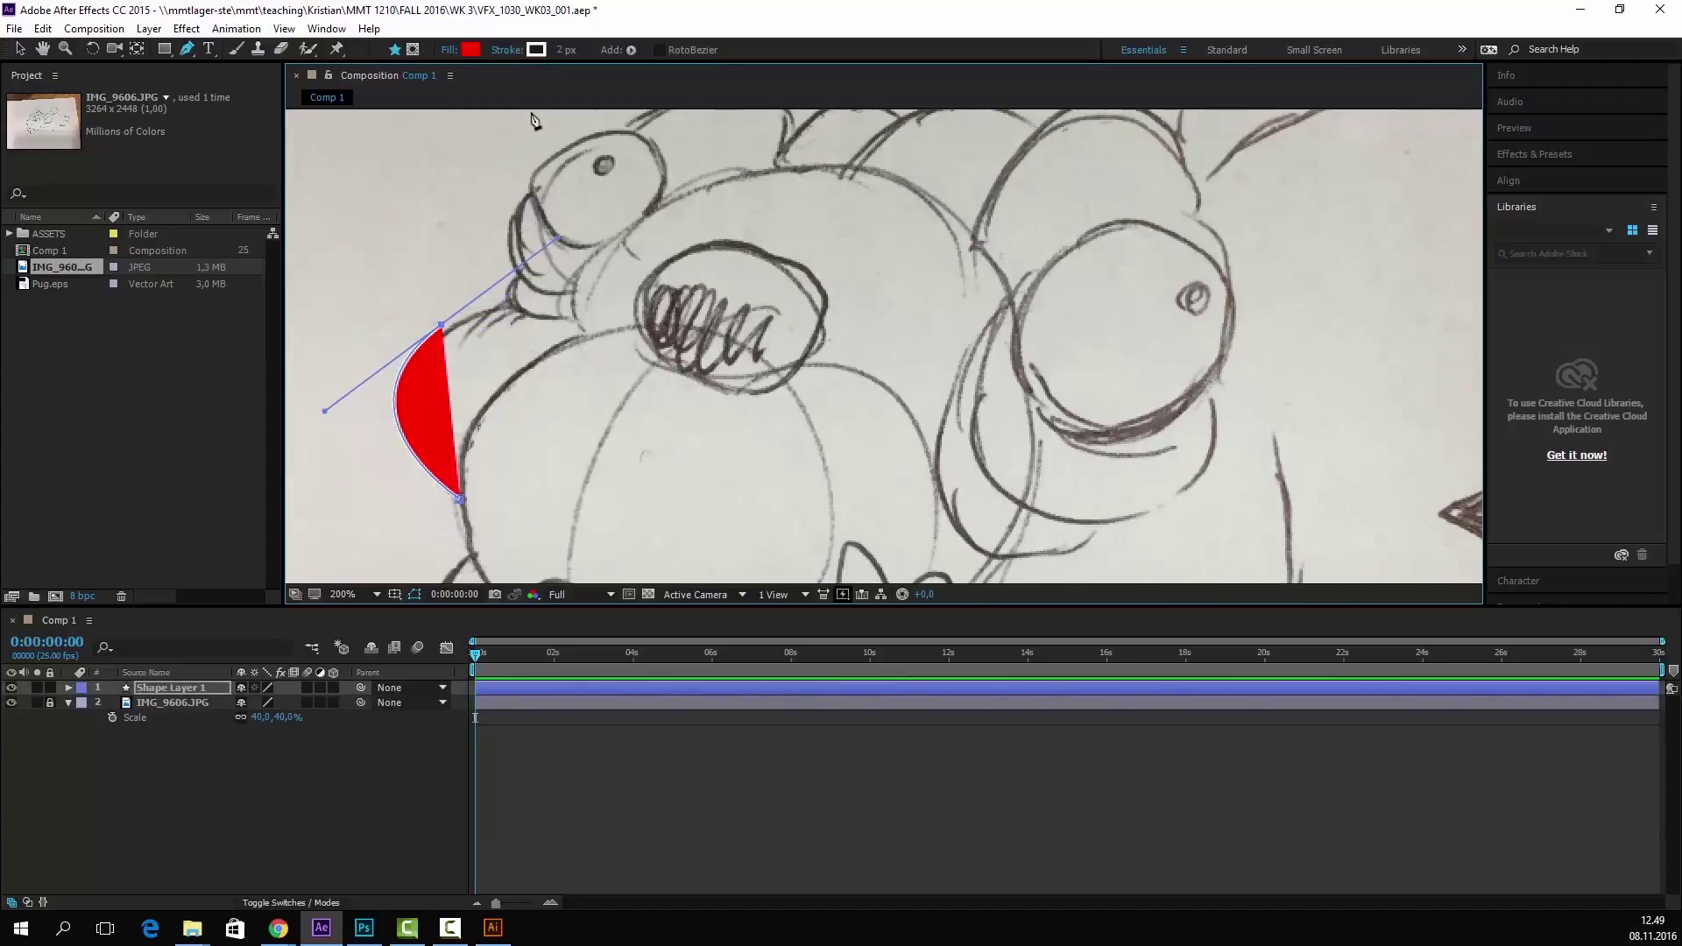
- Set the shape's fill to None and its stroke color to red
left_click(448, 50)
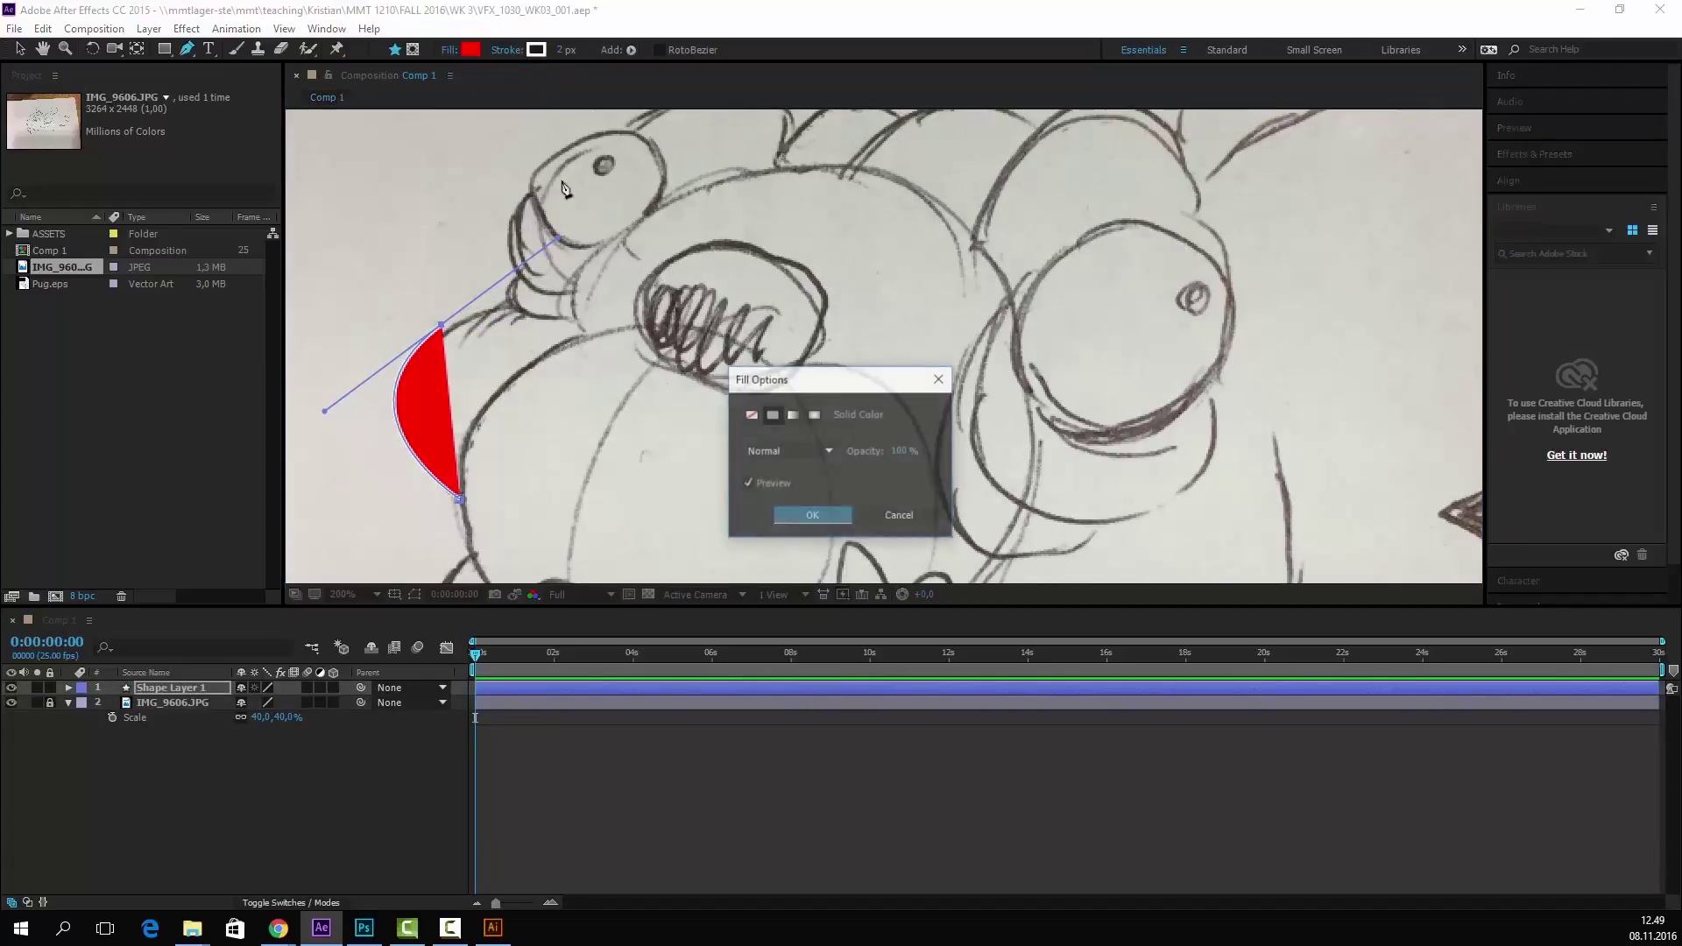
left_click(751, 414)
left_click(812, 515)
left_click(537, 50)
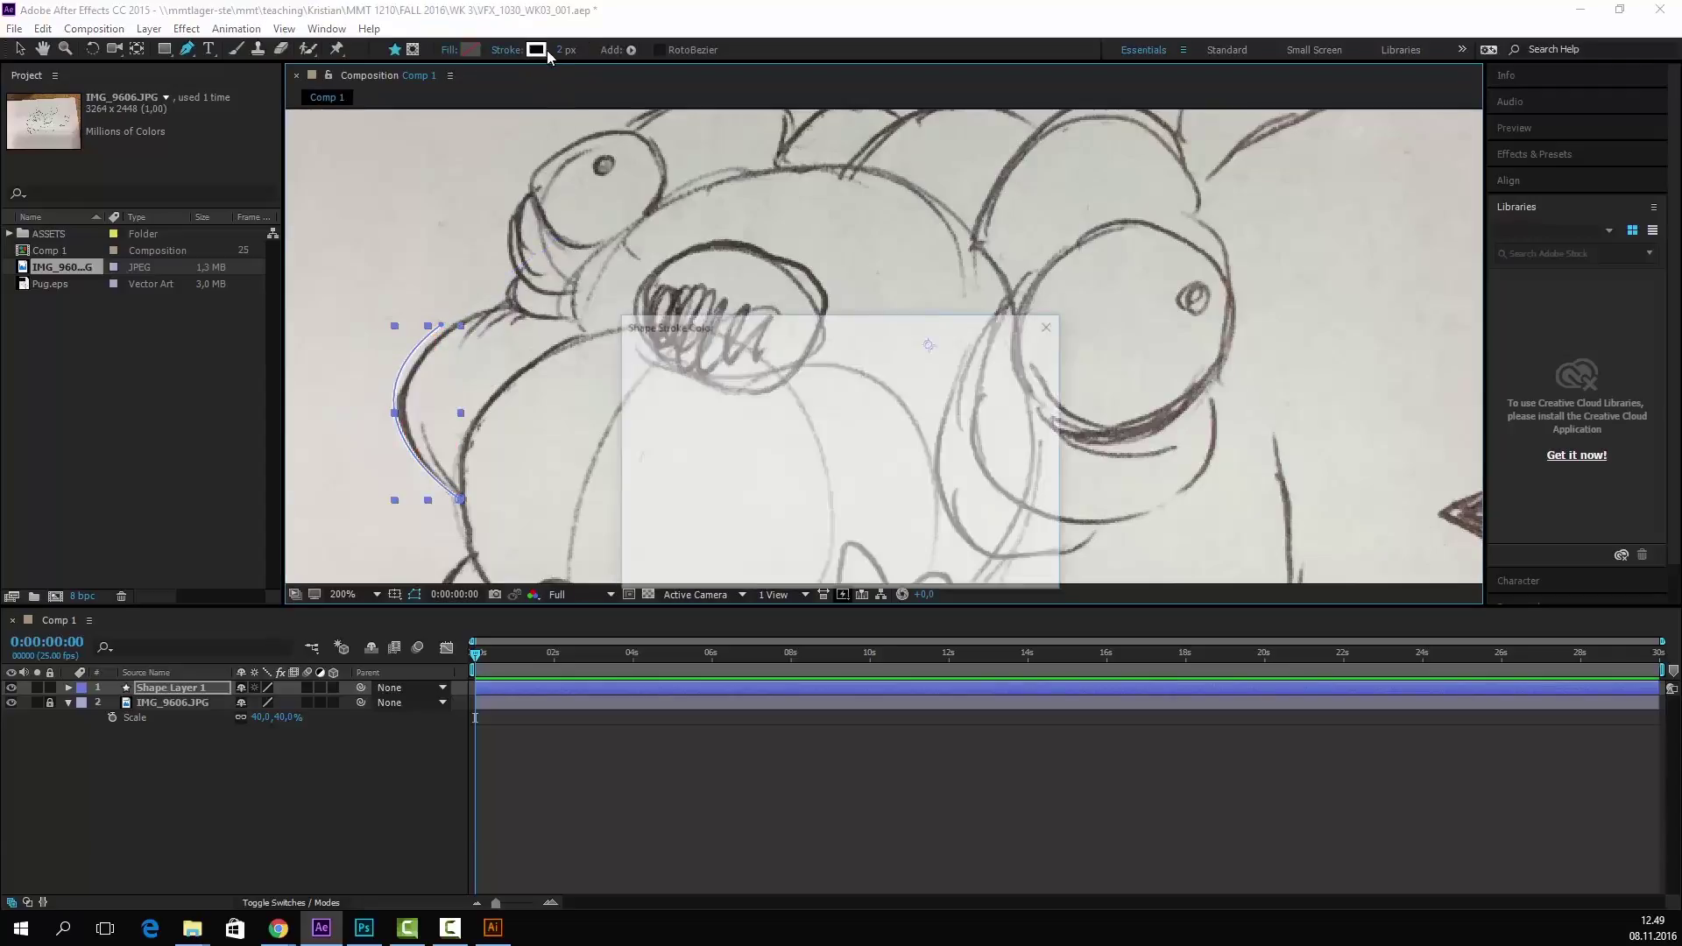
left_click(853, 356)
left_click(1016, 358)
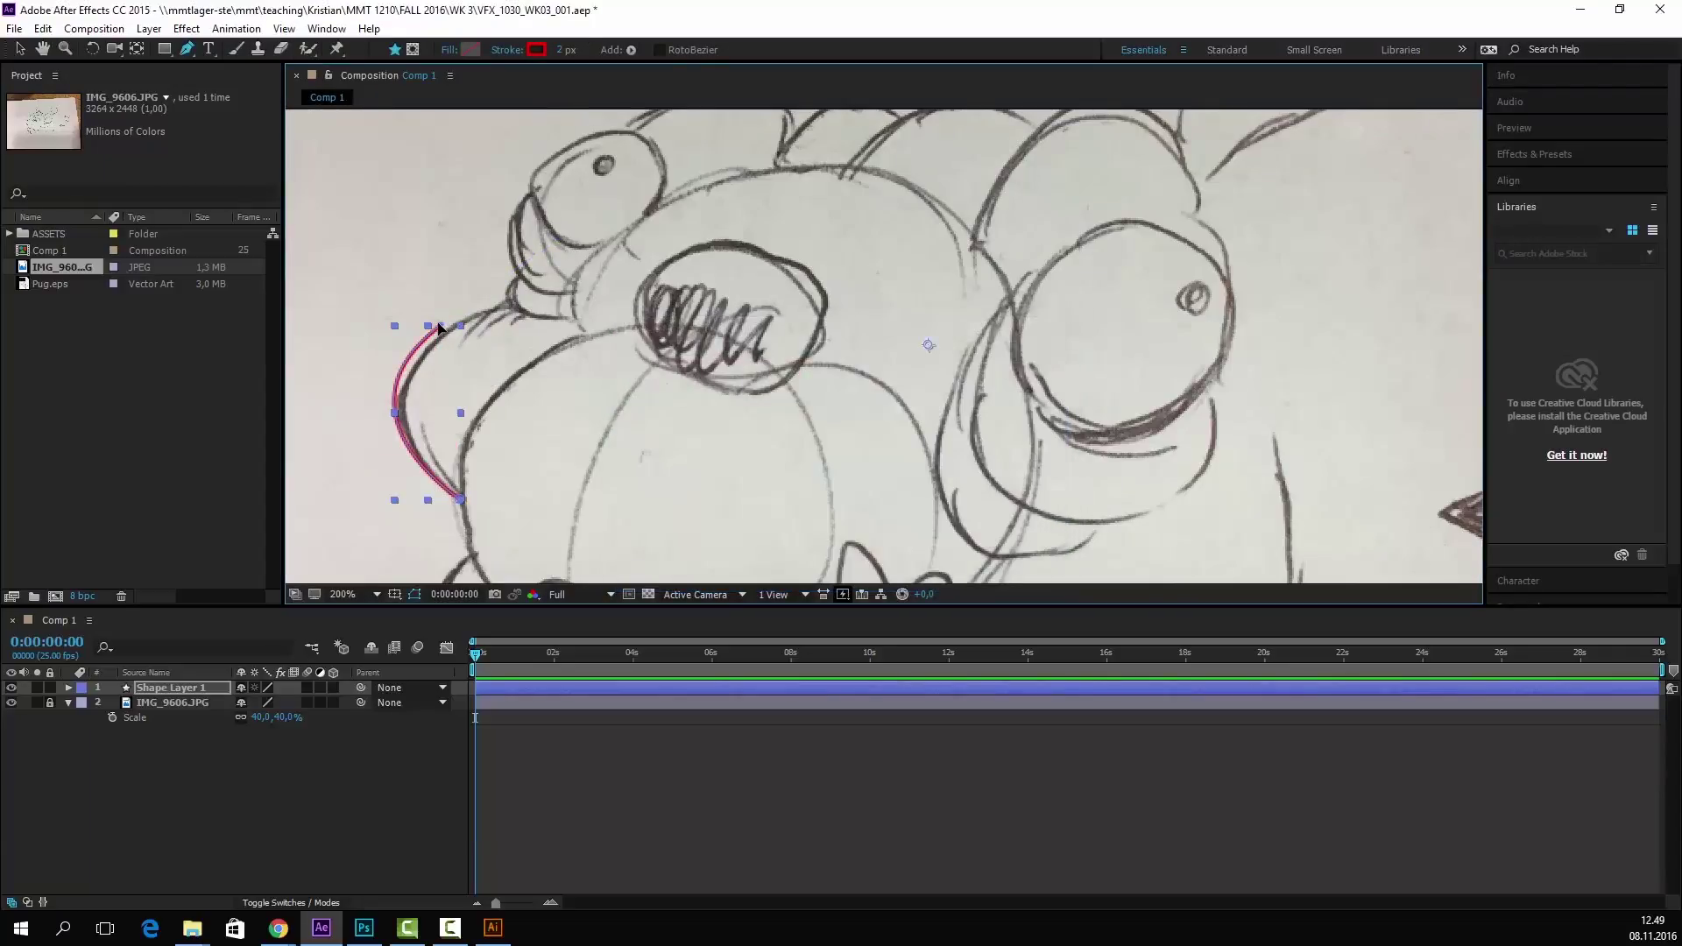
- Fit the cheek curve to the sketch and extend the path up the skin fold to the outer corner of the left eye
left_click(441, 328)
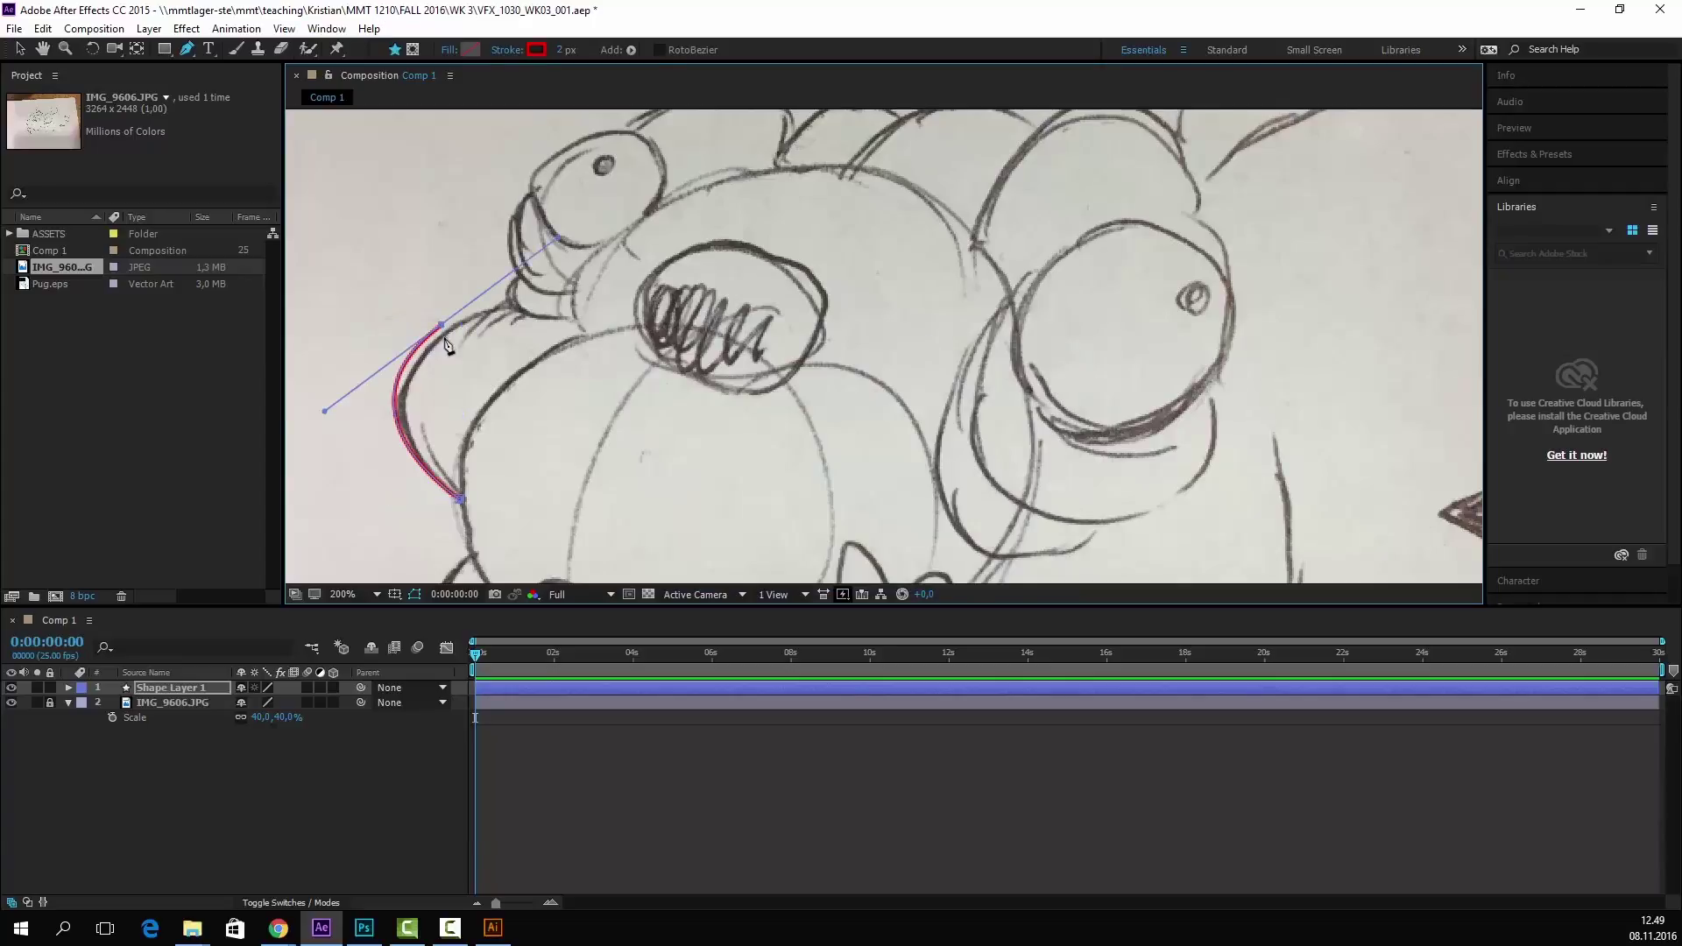
left_click_drag(441, 327, 519, 301)
left_click_drag(572, 236, 493, 294)
left_click_drag(488, 299, 537, 279)
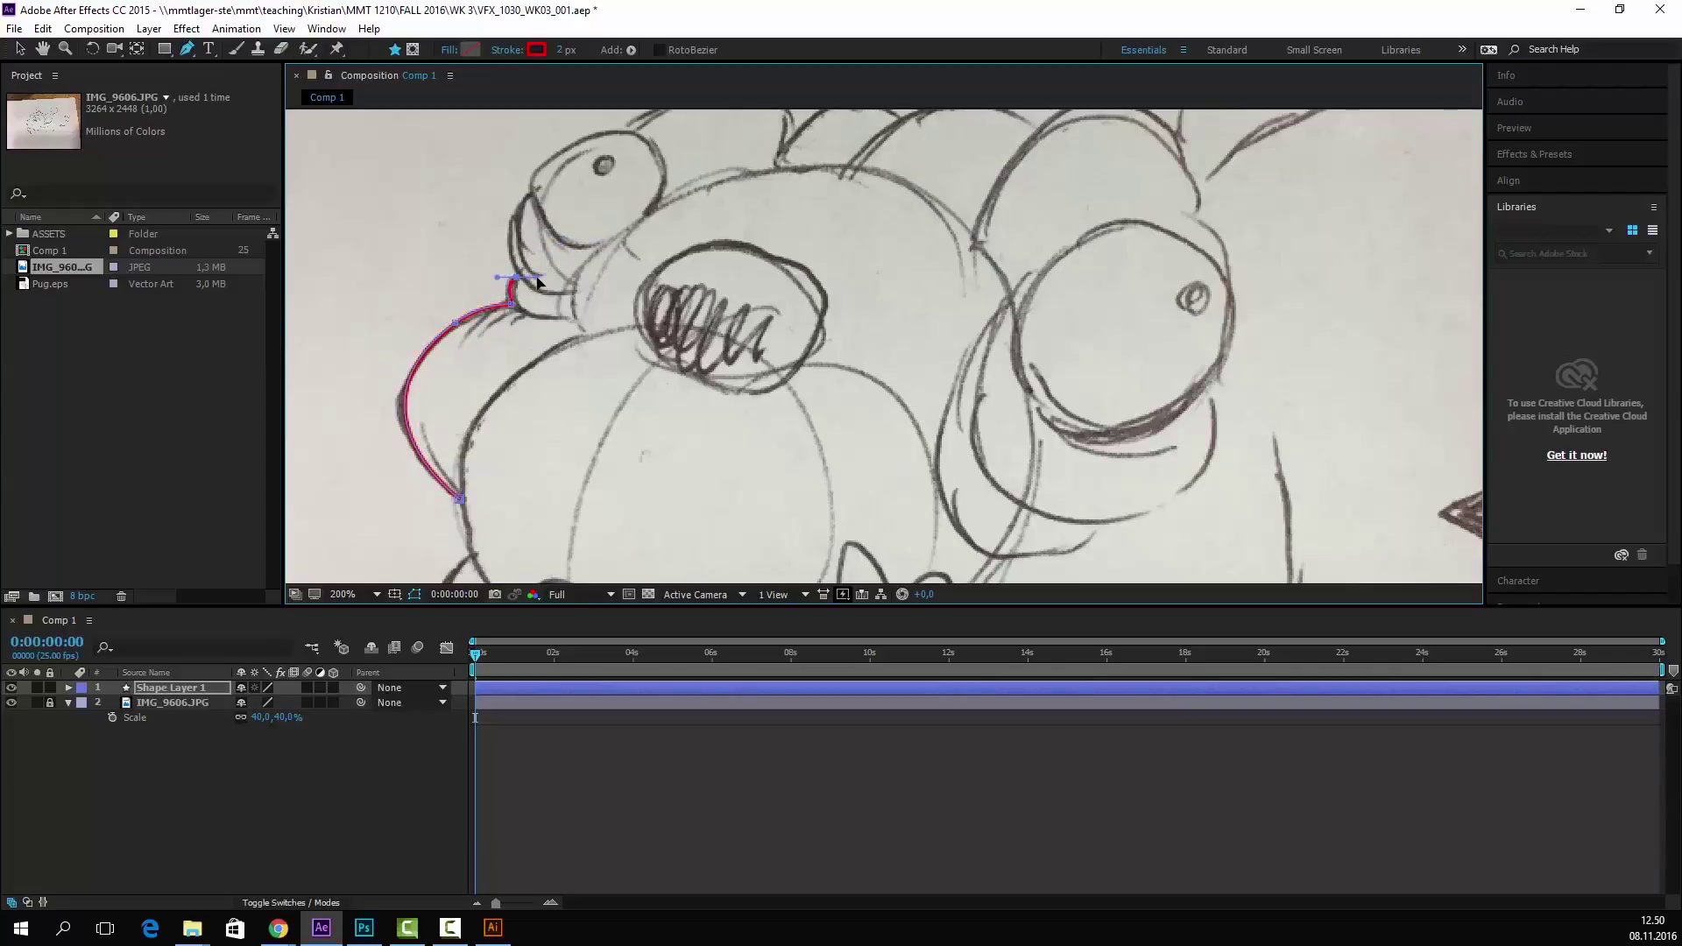
mouse_move(521, 200)
left_mouse_down()
mouse_move(565, 177)
mouse_move(536, 188)
left_mouse_up()
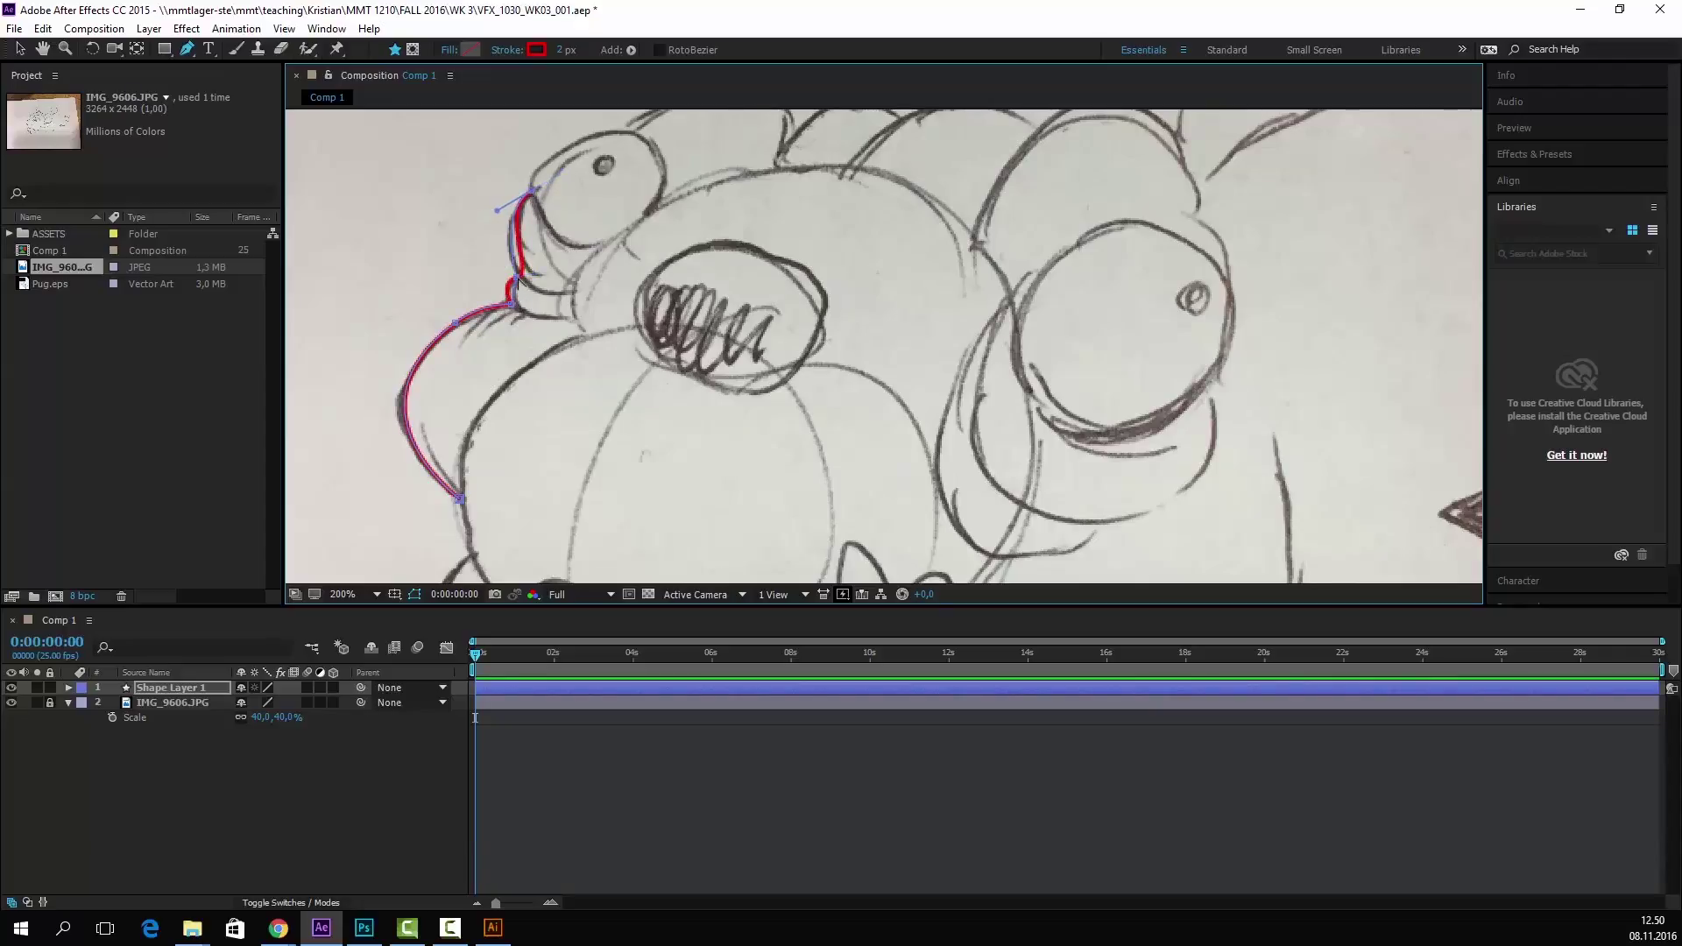
- Refine the small curve where the cheek outline meets the skin fold below the left eye
left_click(515, 288)
scroll(574, 296, "up", 1)
left_click_drag(491, 254, 1130, 346)
left_click_drag(796, 323, 785, 303)
left_click_drag(1007, 207, 874, 386)
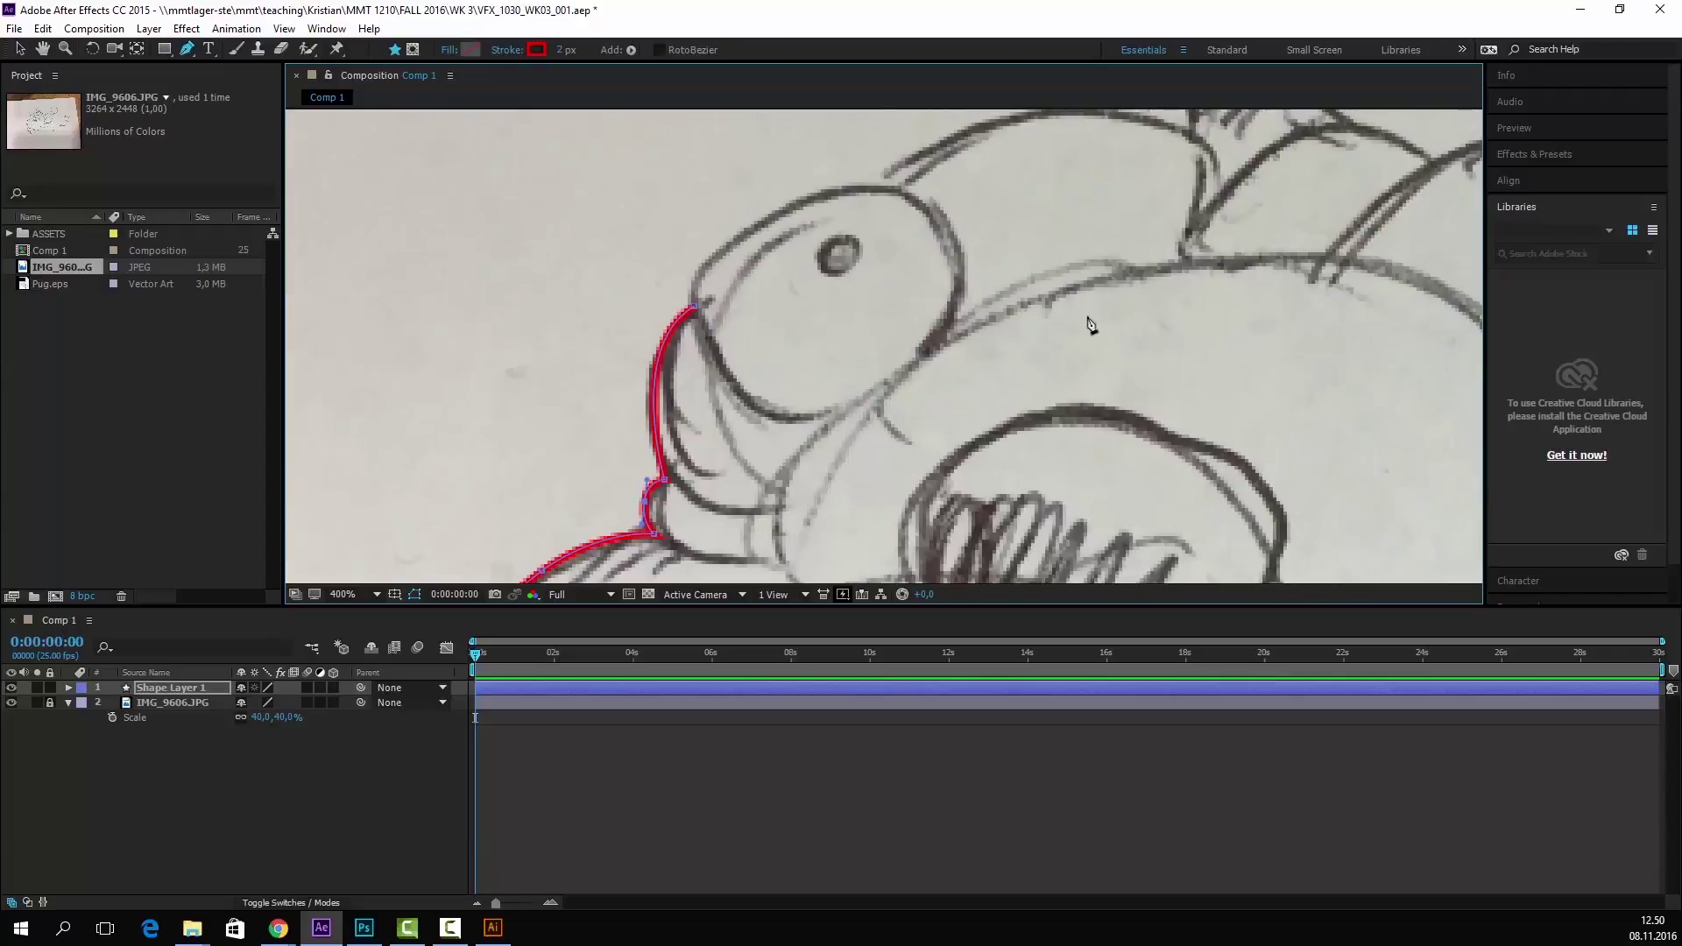
- Continue the path from the eye's outer corner around the underside and inner edge of the left eyeball
scroll(1055, 293, "down", 1)
mouse_move(1116, 278)
left_mouse_down()
mouse_move(835, 297)
mouse_move(834, 332)
left_mouse_up()
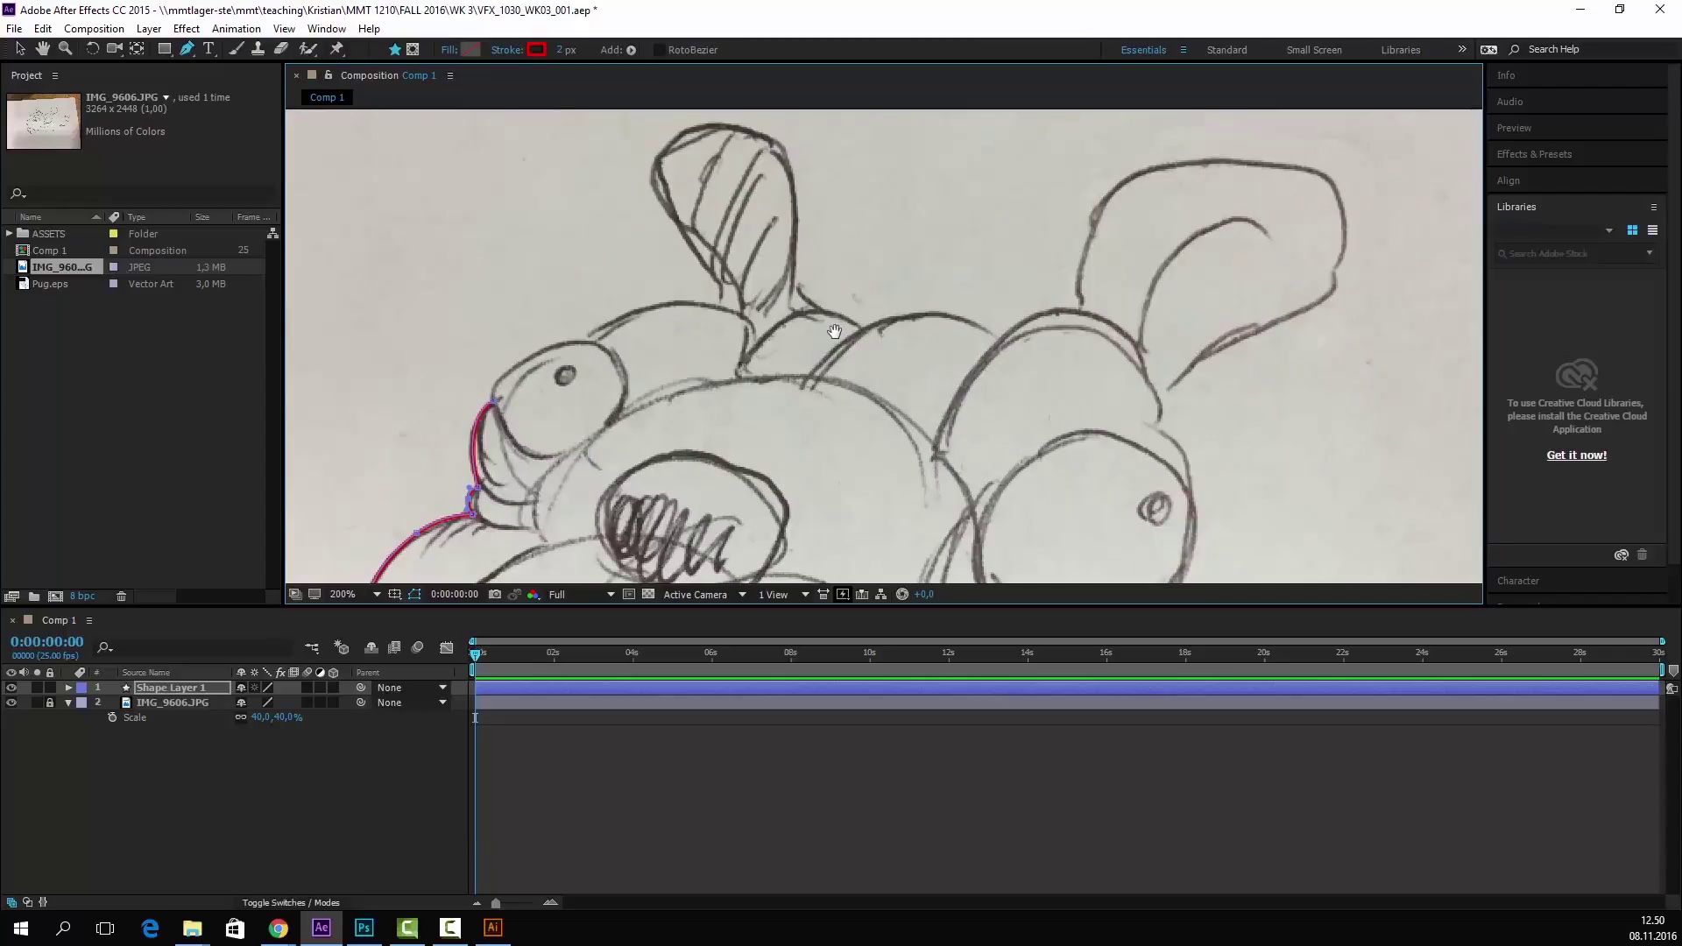
mouse_move(644, 284)
left_mouse_down()
mouse_move(644, 51)
mouse_move(783, 135)
mouse_move(787, 113)
left_mouse_up()
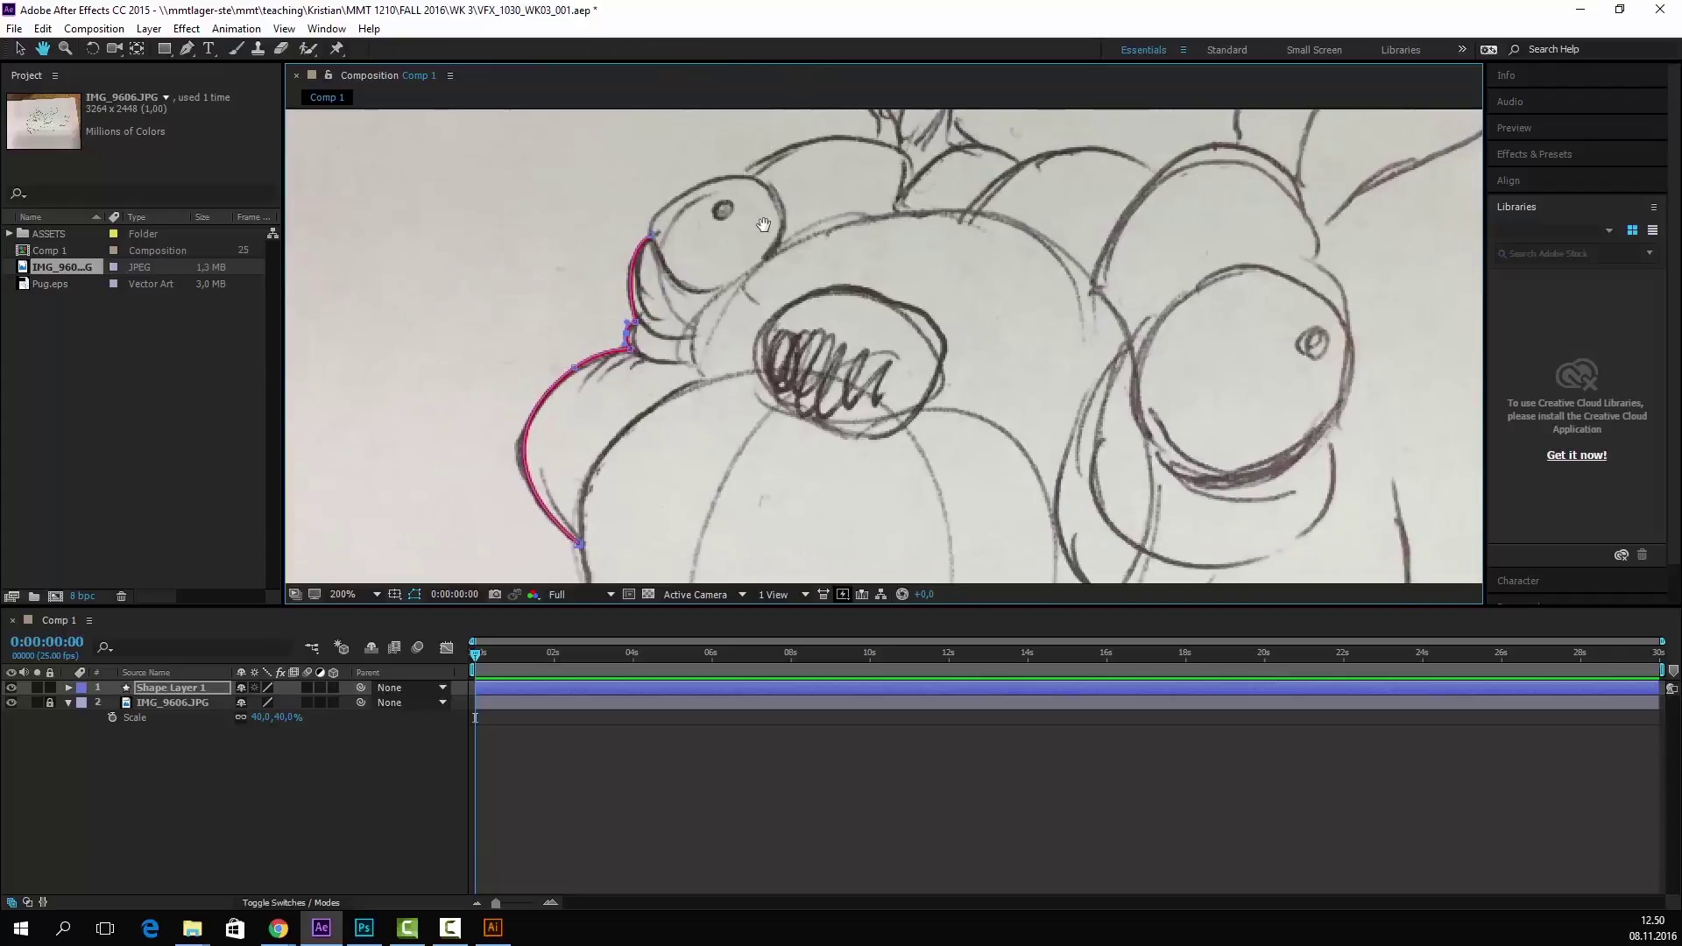
left_click_drag(763, 225, 652, 253)
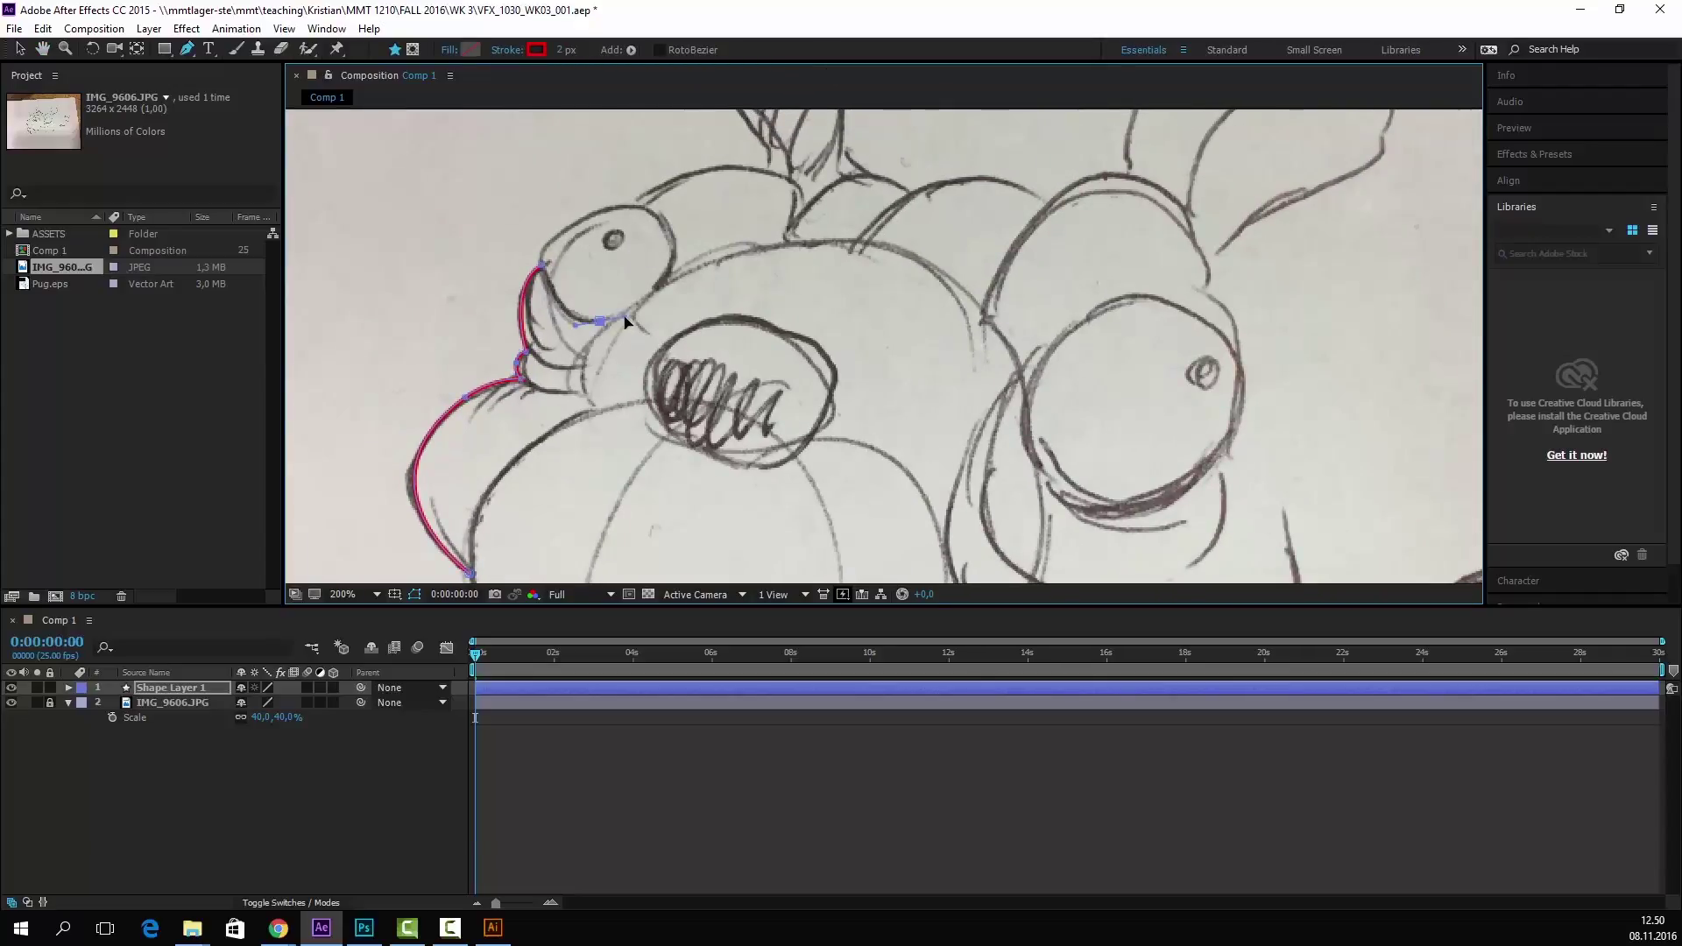
left_click(543, 265)
left_click_drag(577, 316, 633, 319)
left_click_drag(574, 246, 552, 256)
left_click_drag(579, 314, 598, 328)
left_click_drag(664, 283, 605, 202)
- Extend the path over the brow bump above the left eye and down to the forehead line
left_click(642, 209)
mouse_move(795, 179)
left_mouse_down()
mouse_move(855, 231)
mouse_move(807, 198)
left_mouse_up()
left_click(785, 240)
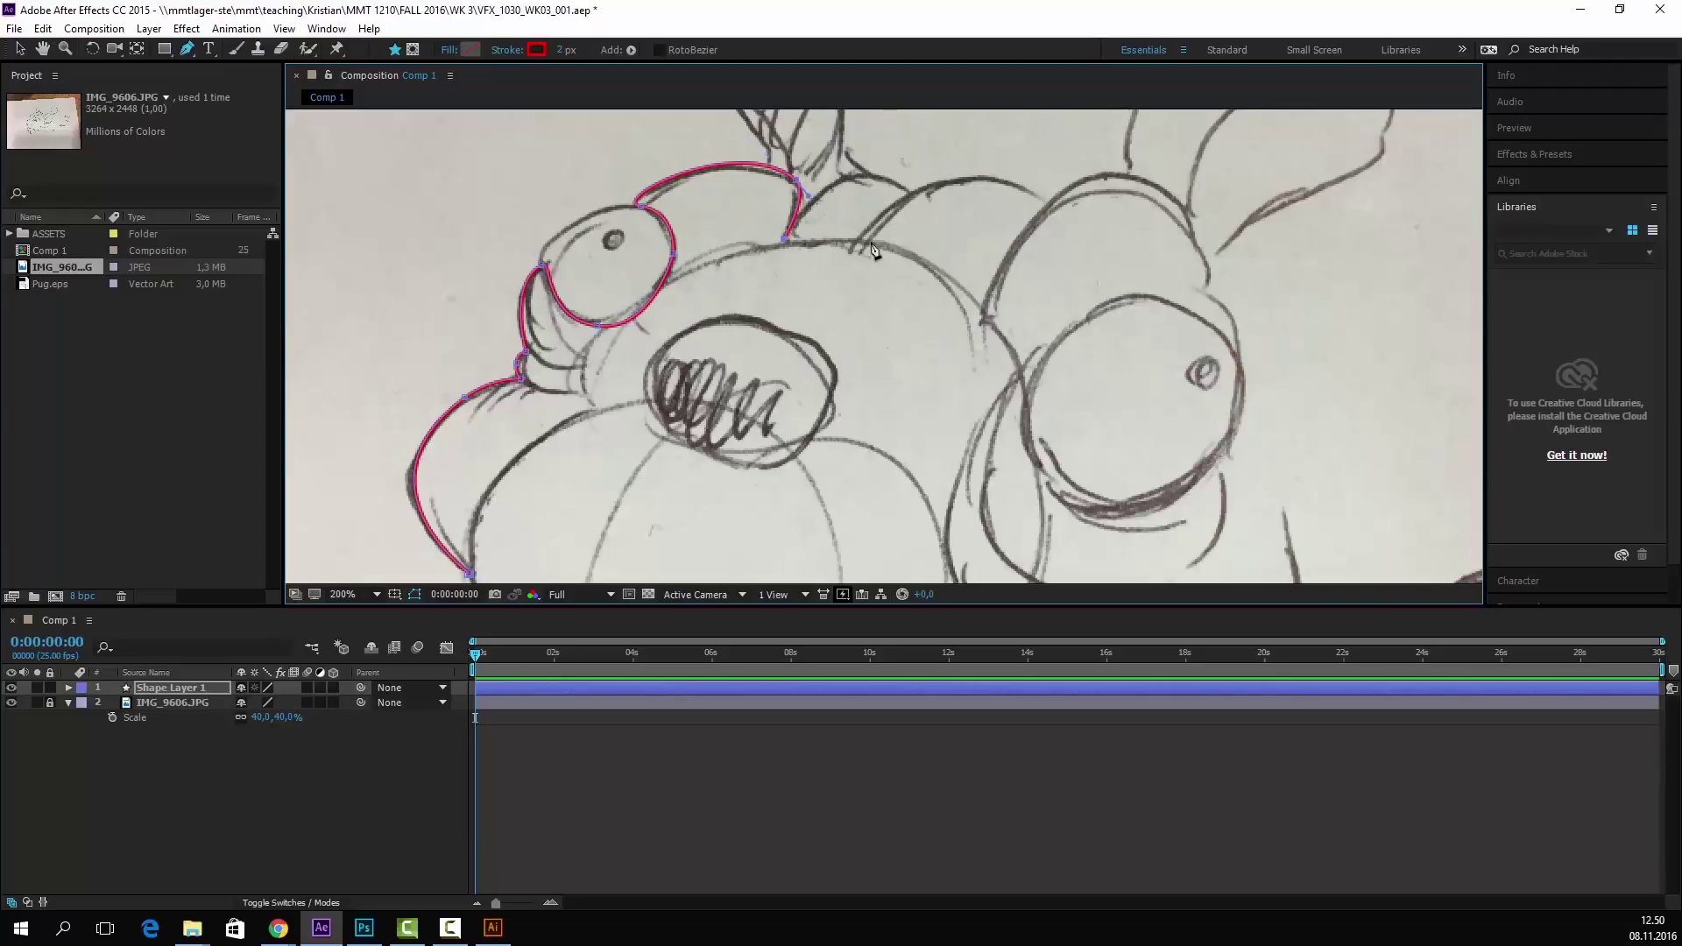
- Deselect the path and briefly hide the IMG_9606.JPG layer to examine the traced outline on its own
left_click(334, 790)
key("comma")
key("comma")
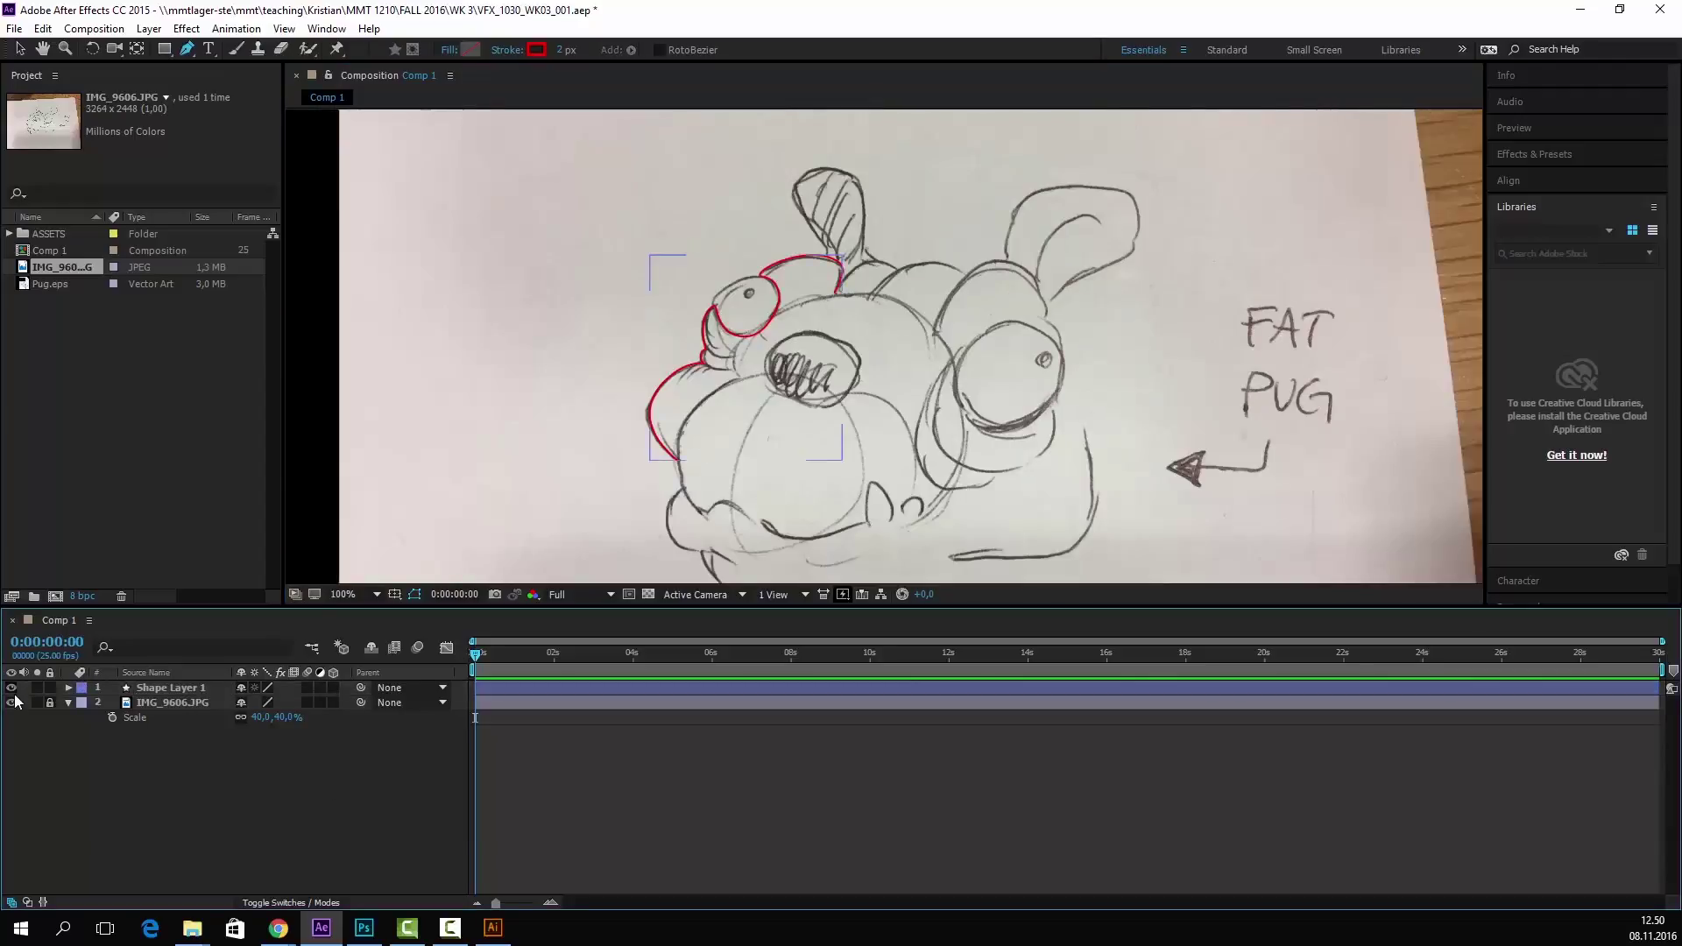
left_click(12, 702)
left_click(11, 702)
- With no layer selected, draw a closed Pen tool outline around the left eyeball as a separate shape layer
key("period")
left_click_drag(683, 303, 782, 339)
key("g")
left_click(187, 686)
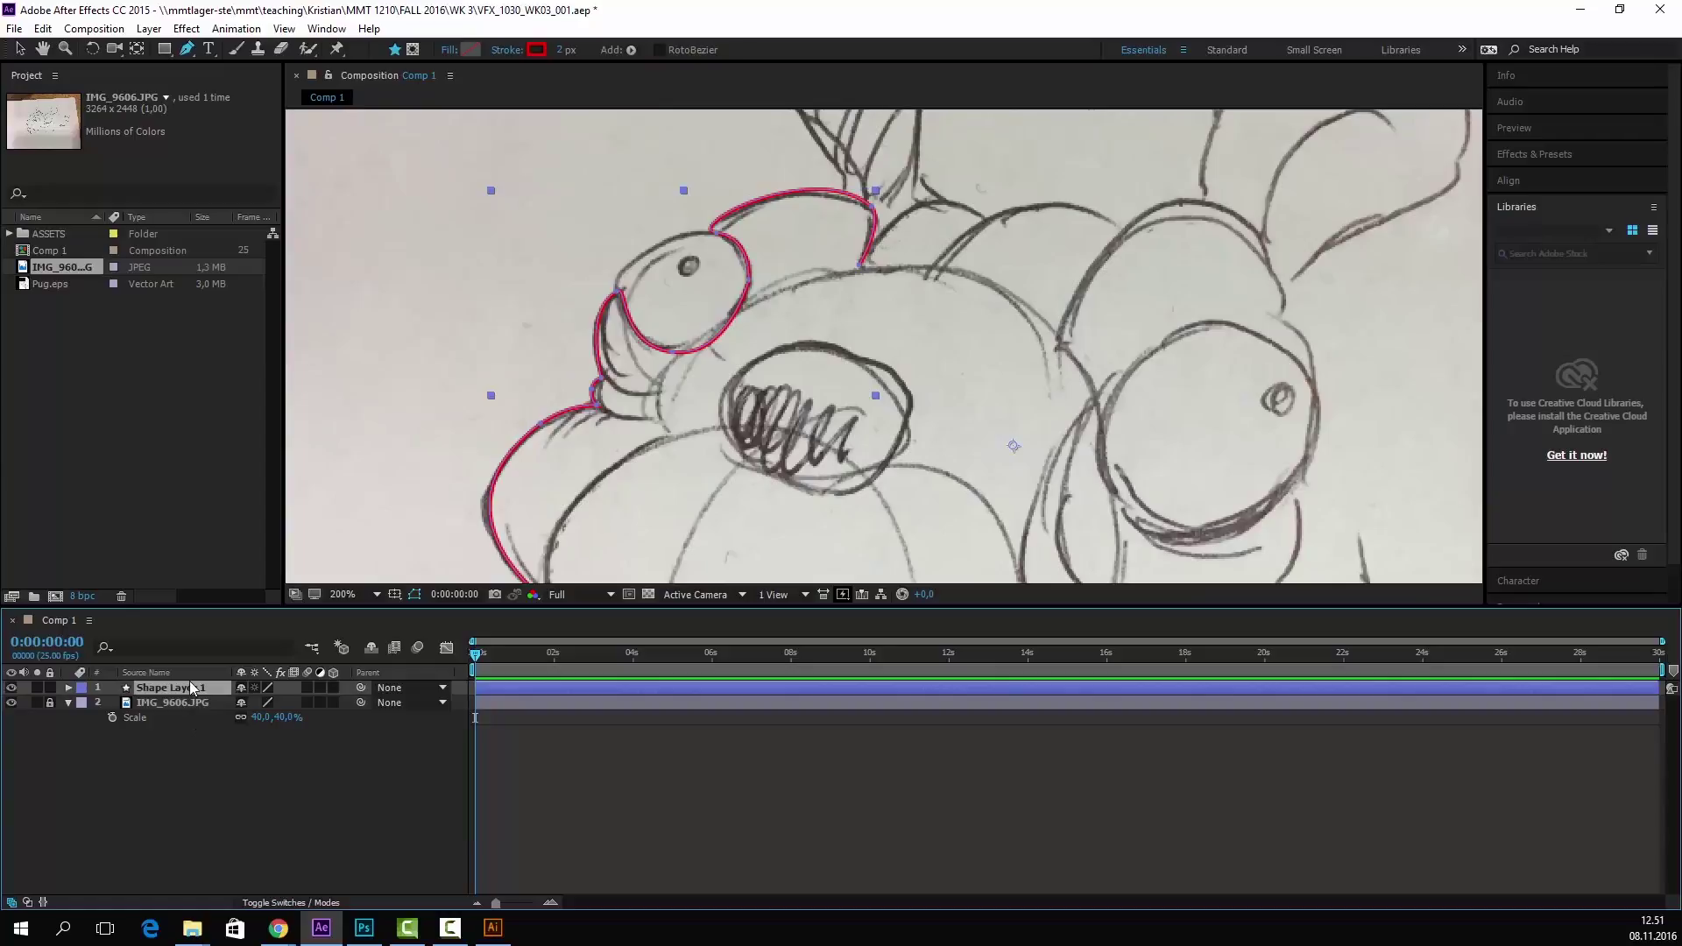
left_click(321, 736)
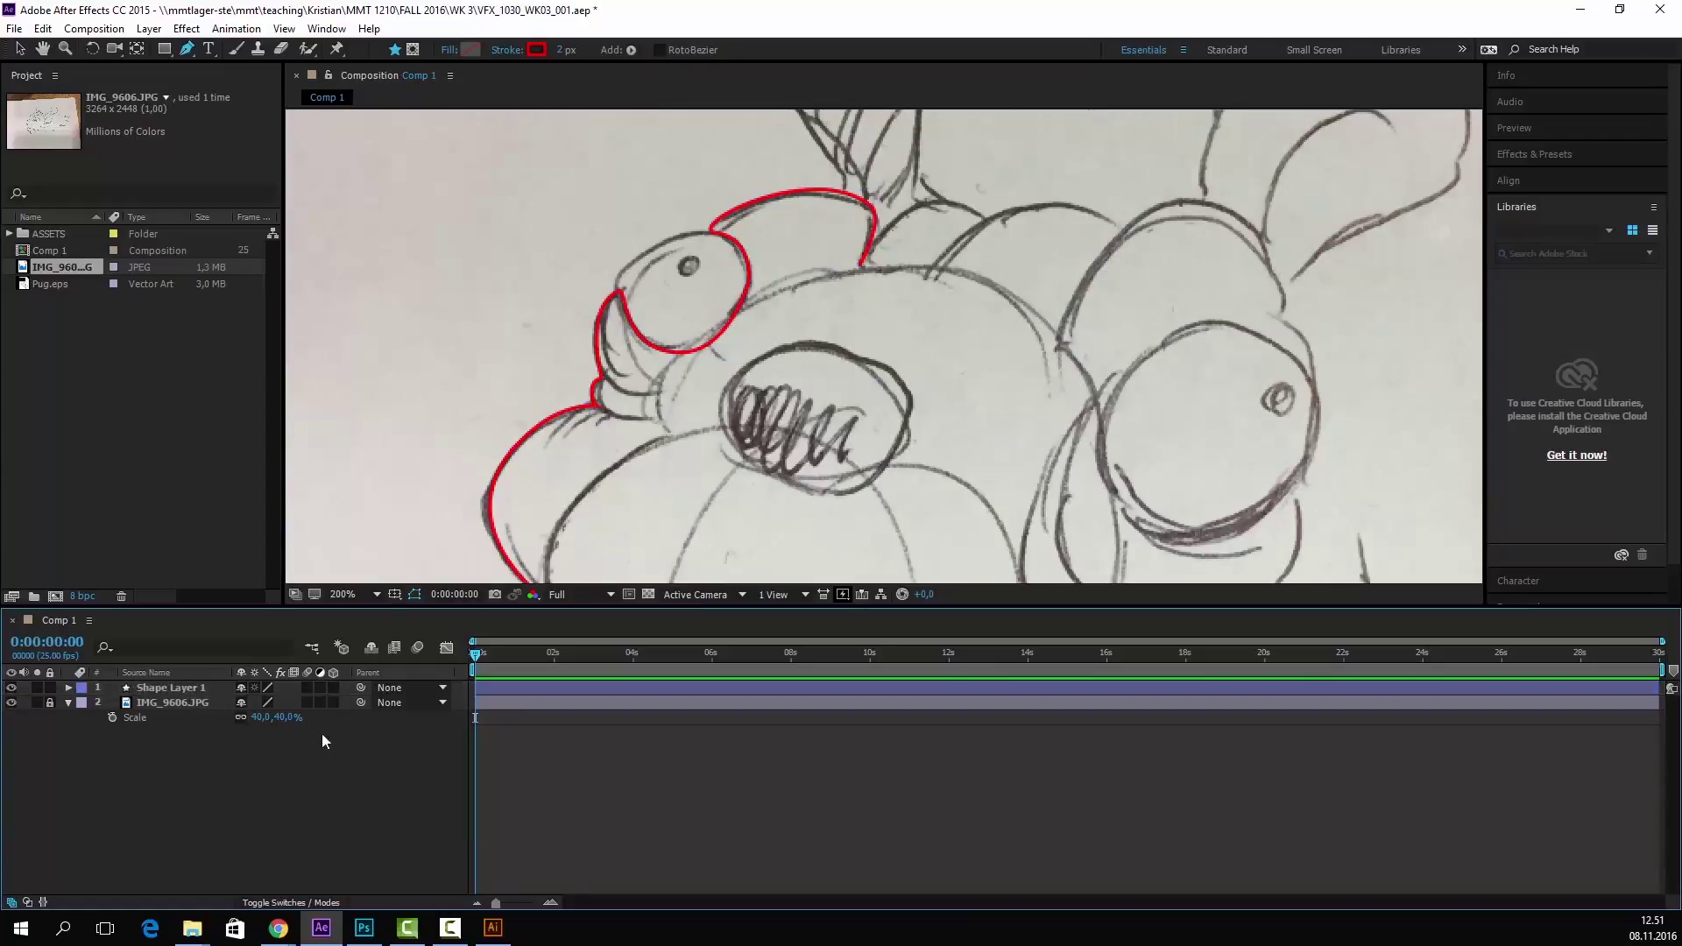
left_click(646, 254)
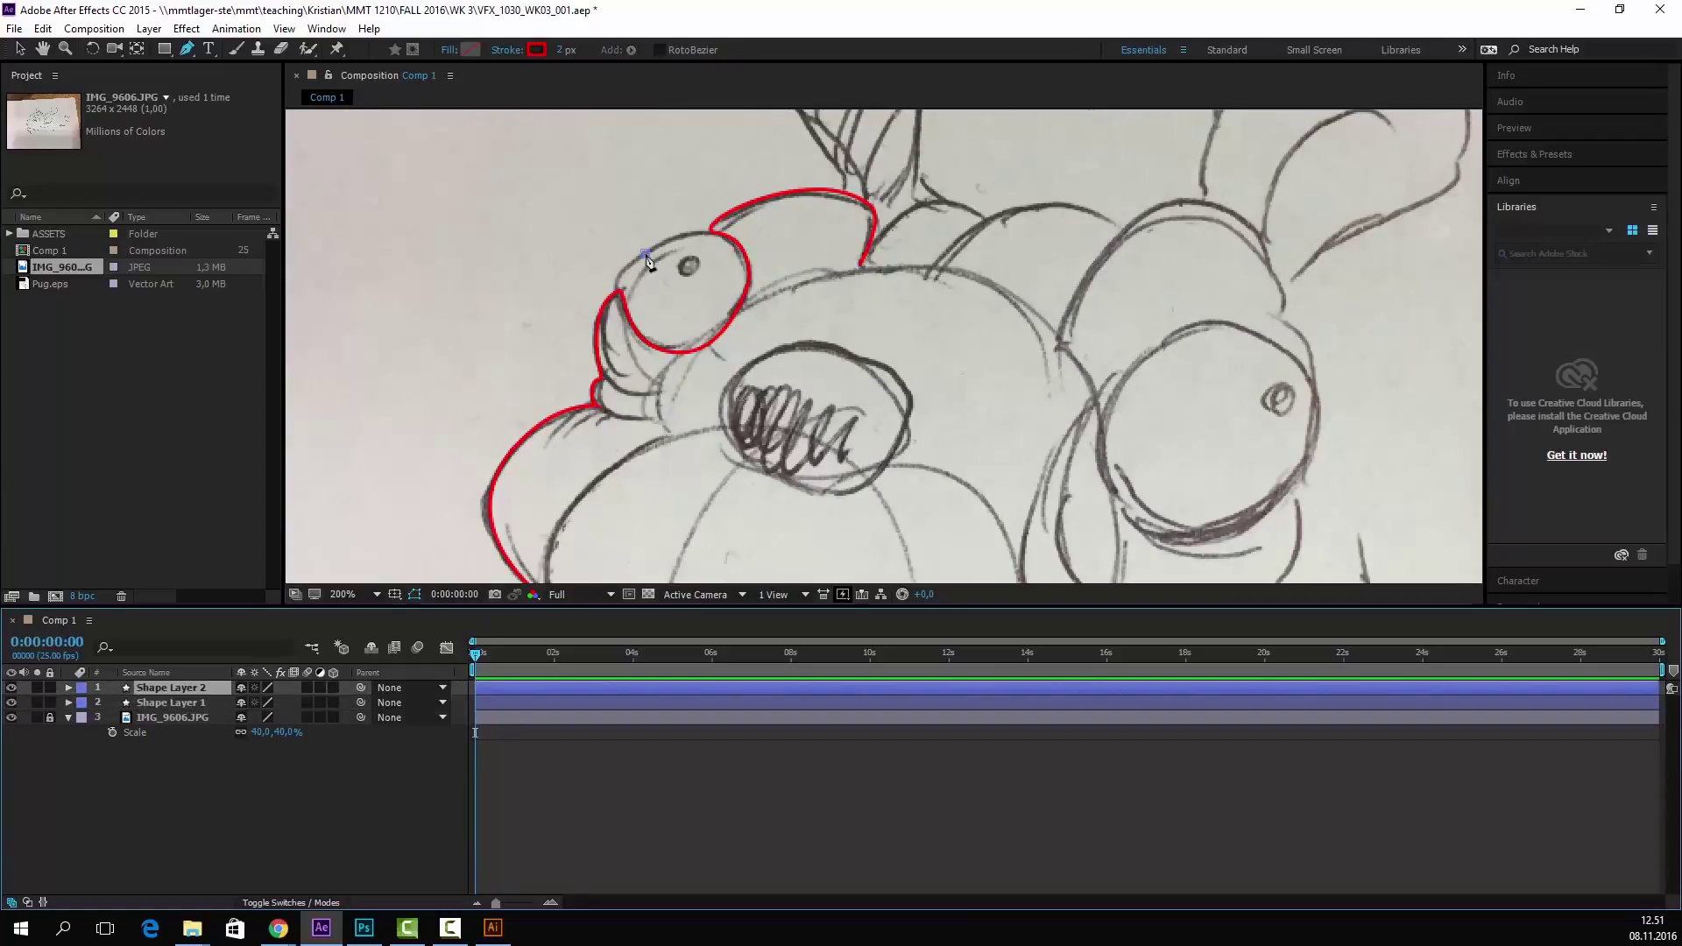
left_click_drag(740, 259, 728, 325)
left_click_drag(622, 289, 590, 177)
left_click_drag(643, 253, 636, 248)
left_click_drag(590, 177, 616, 274)
- Try to move the eyeball drawing into Shape Layer 1 by cutting and pasting its whole layer
left_click(189, 688)
key("Delete")
left_click(176, 687)
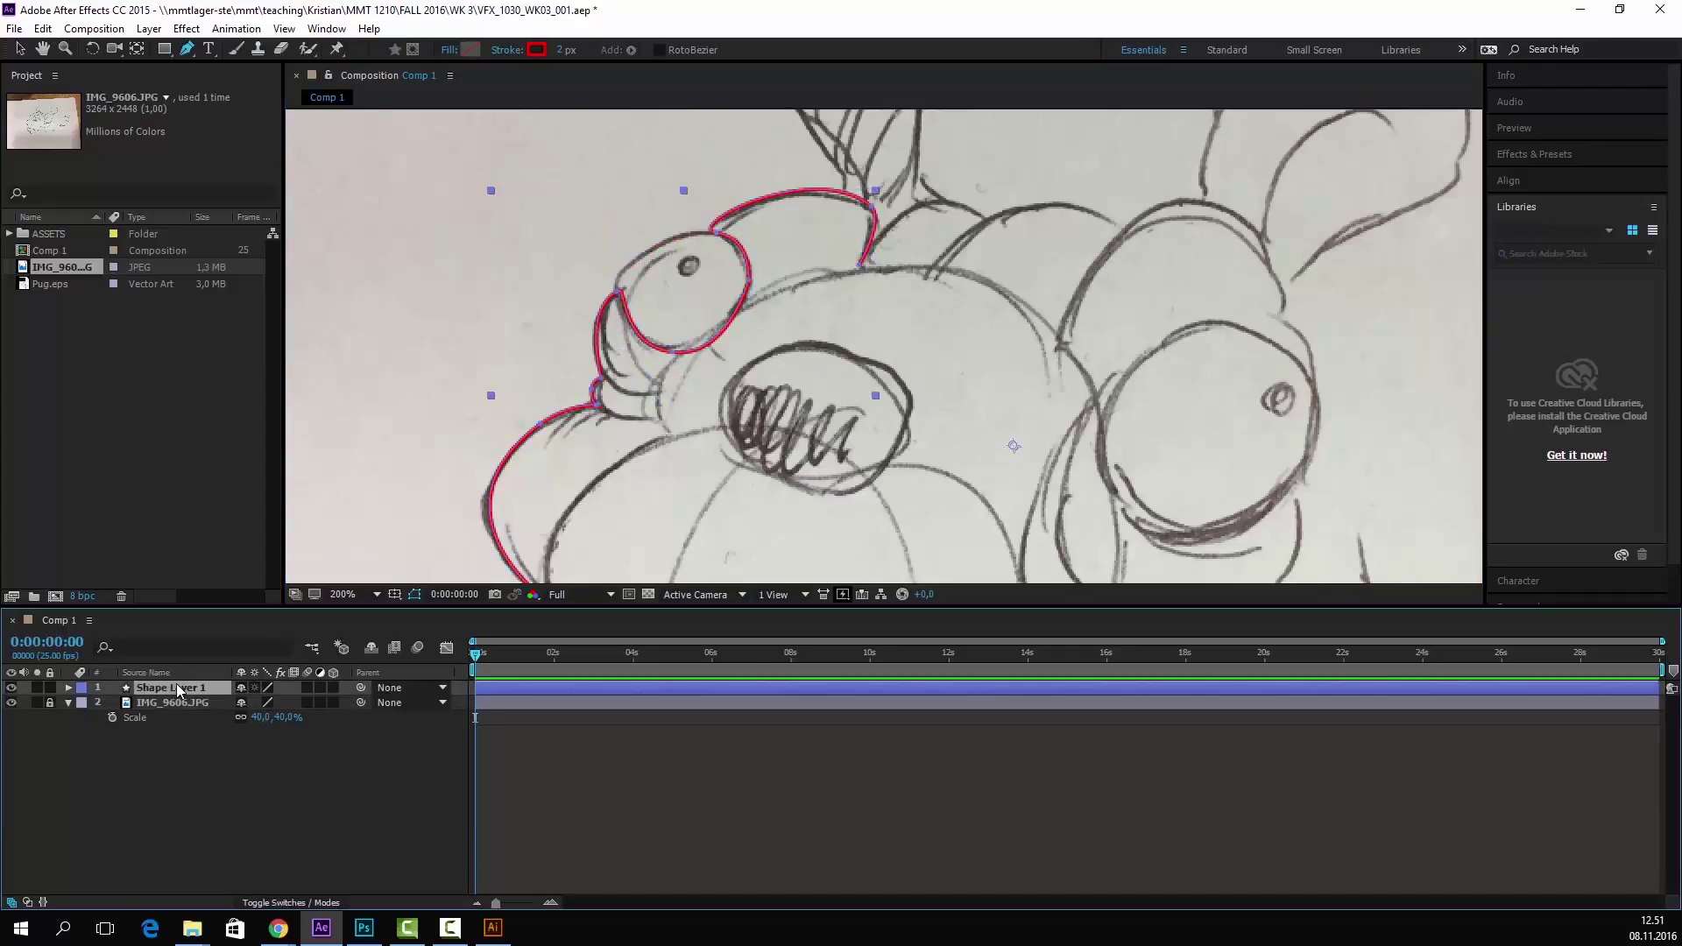
key("ctrl+z")
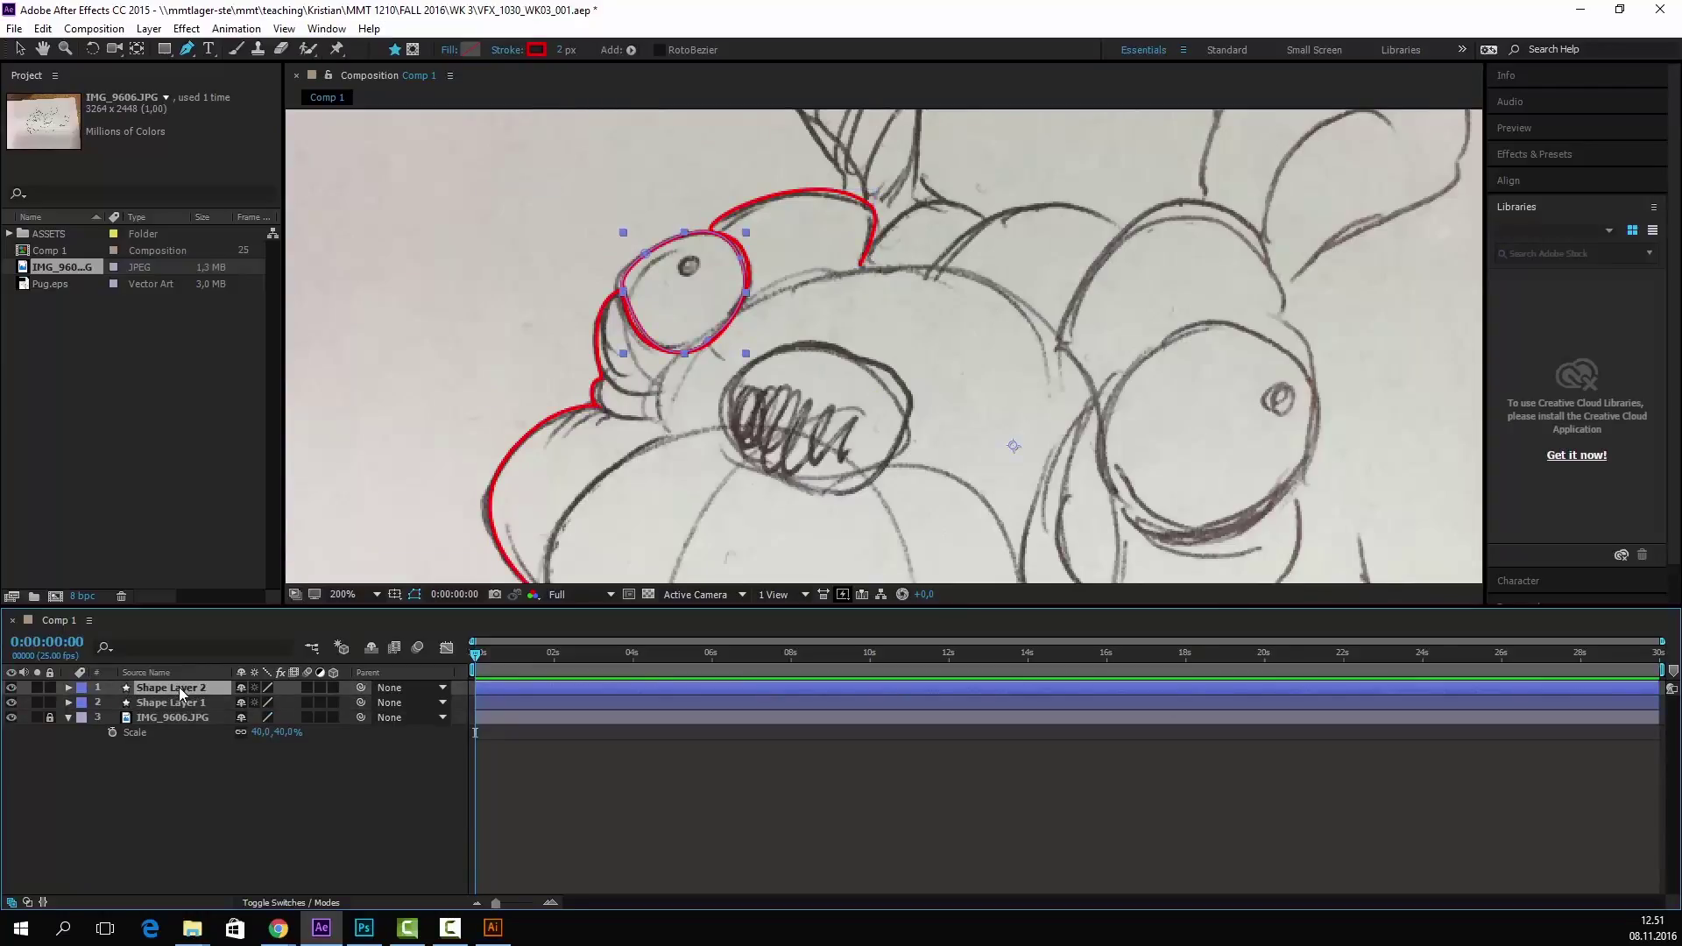
left_click(179, 702)
key("ctrl+v")
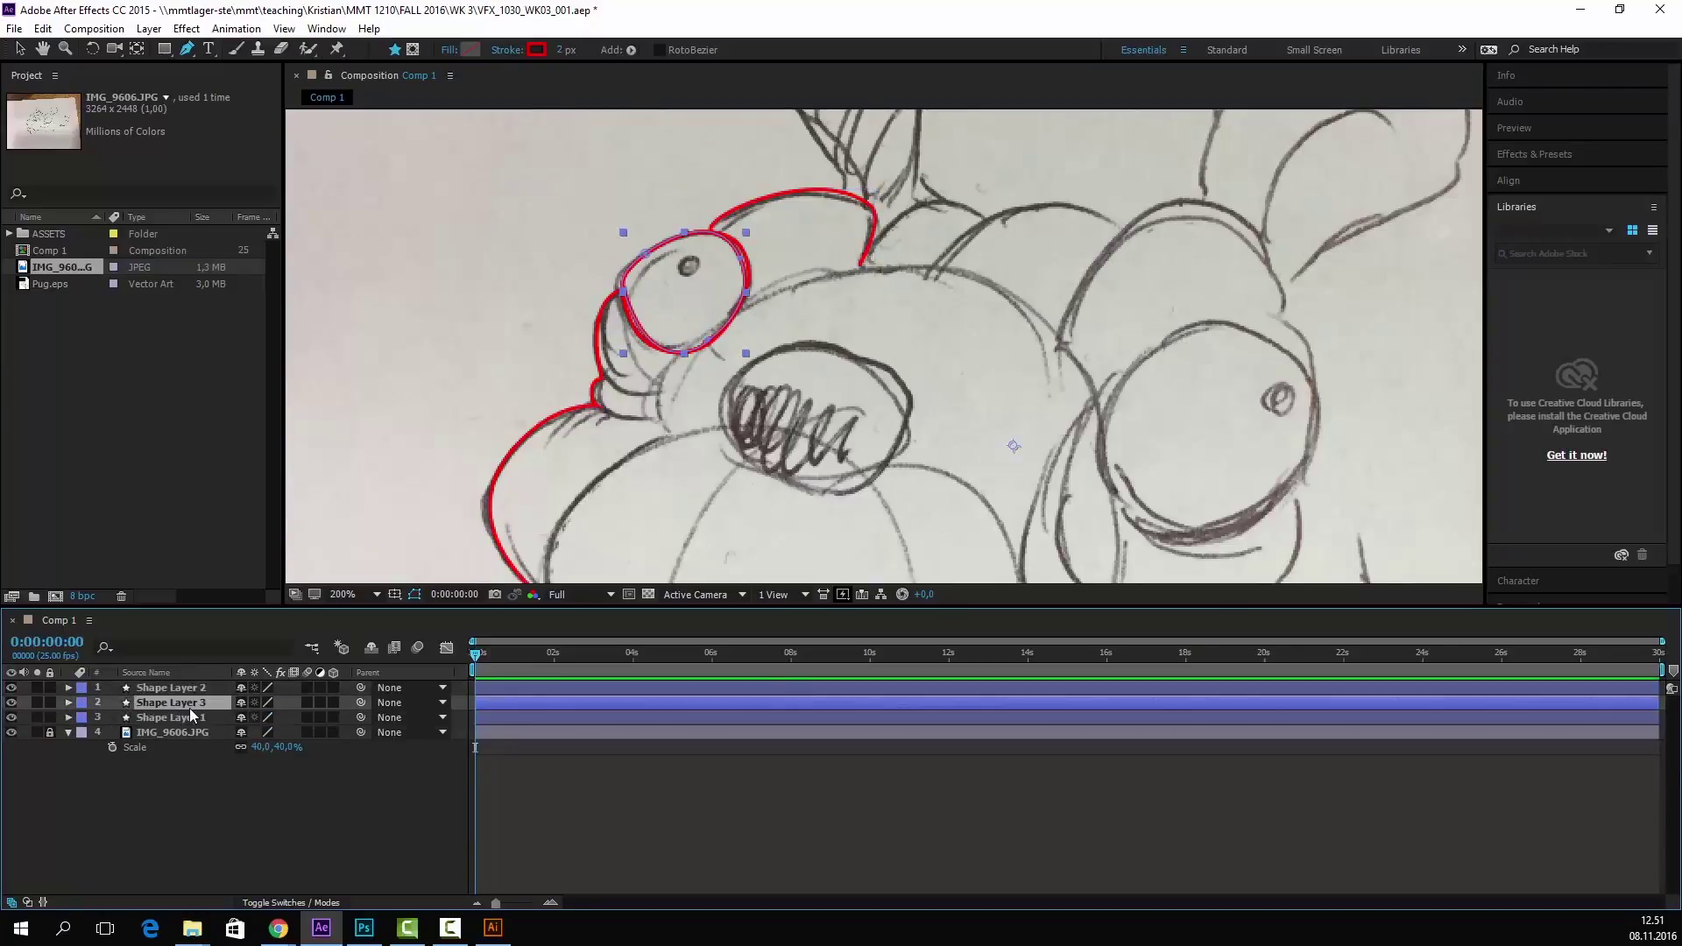
key("Delete")
- Move the eyeball shape from the contents of Shape Layer 2 into Shape Layer 1, and delete the emptied Shape Layer 2
left_click(205, 689)
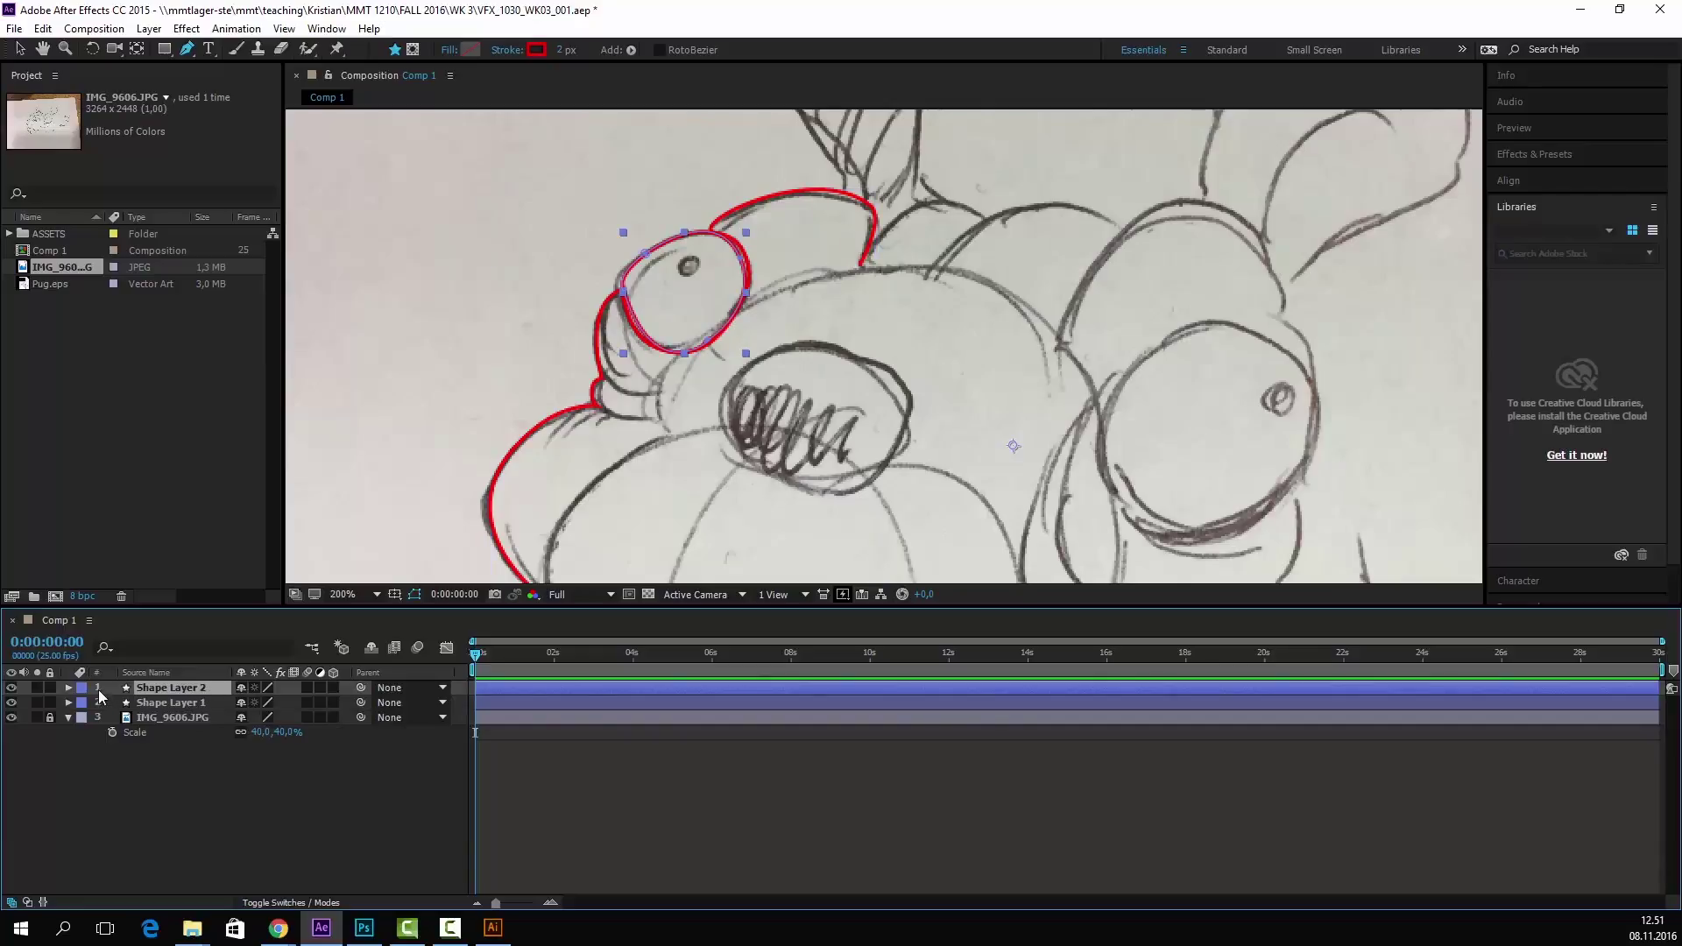
left_click(68, 687)
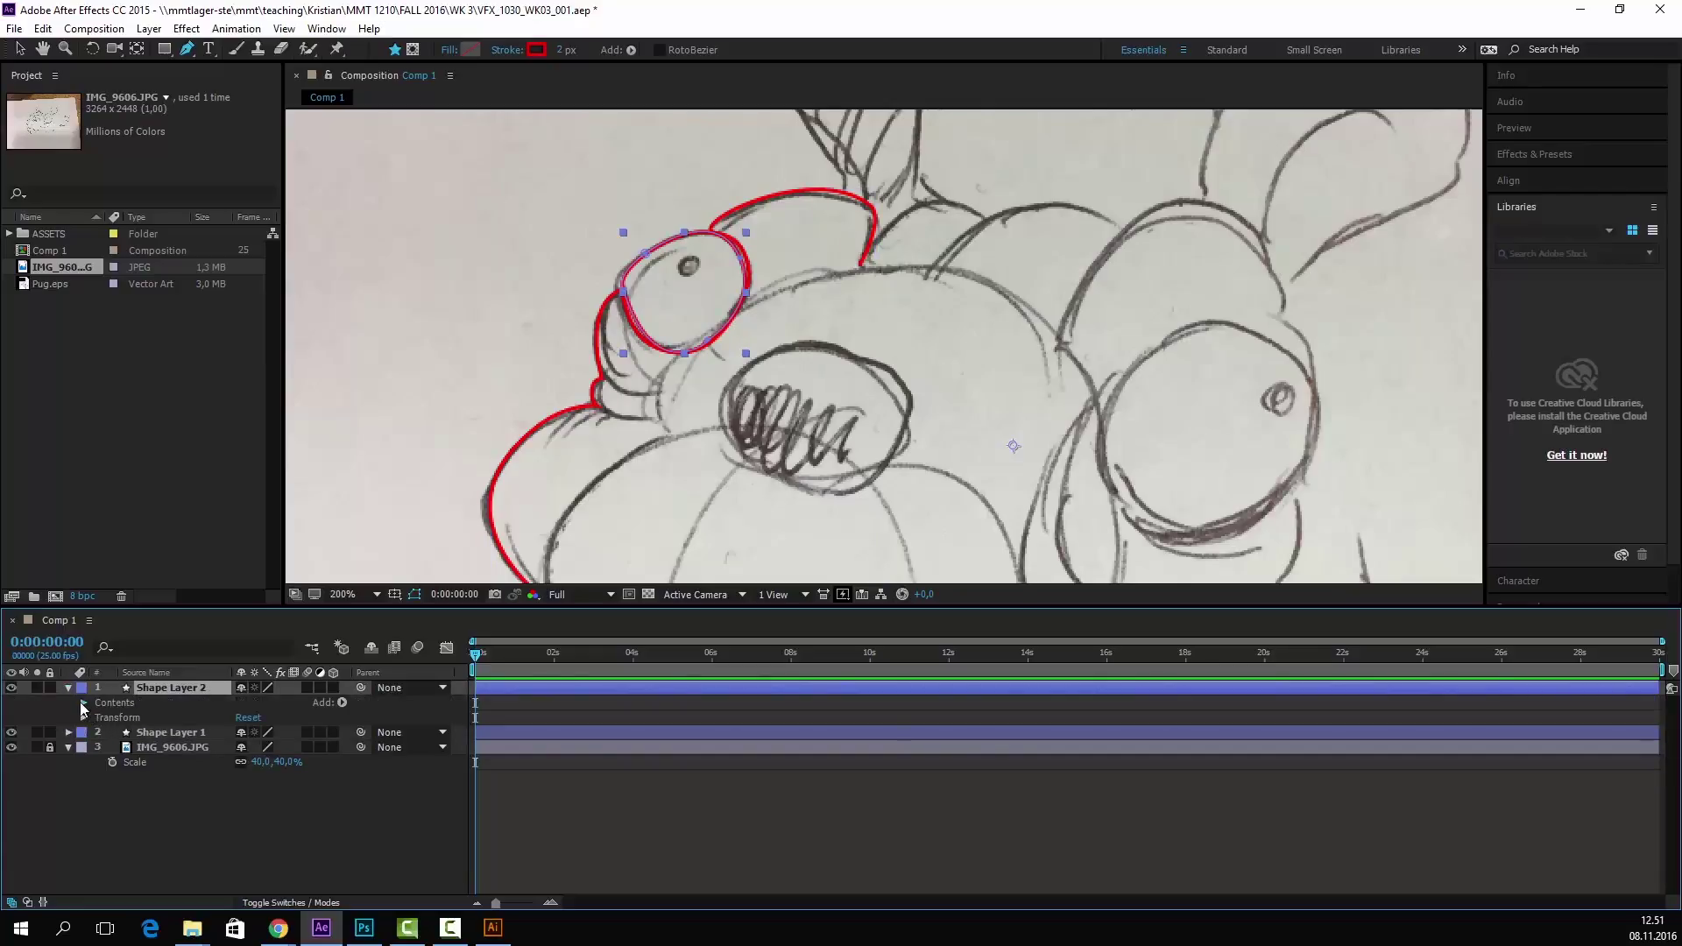
left_click(84, 702)
left_click(133, 718)
key("Delete")
left_click(175, 732)
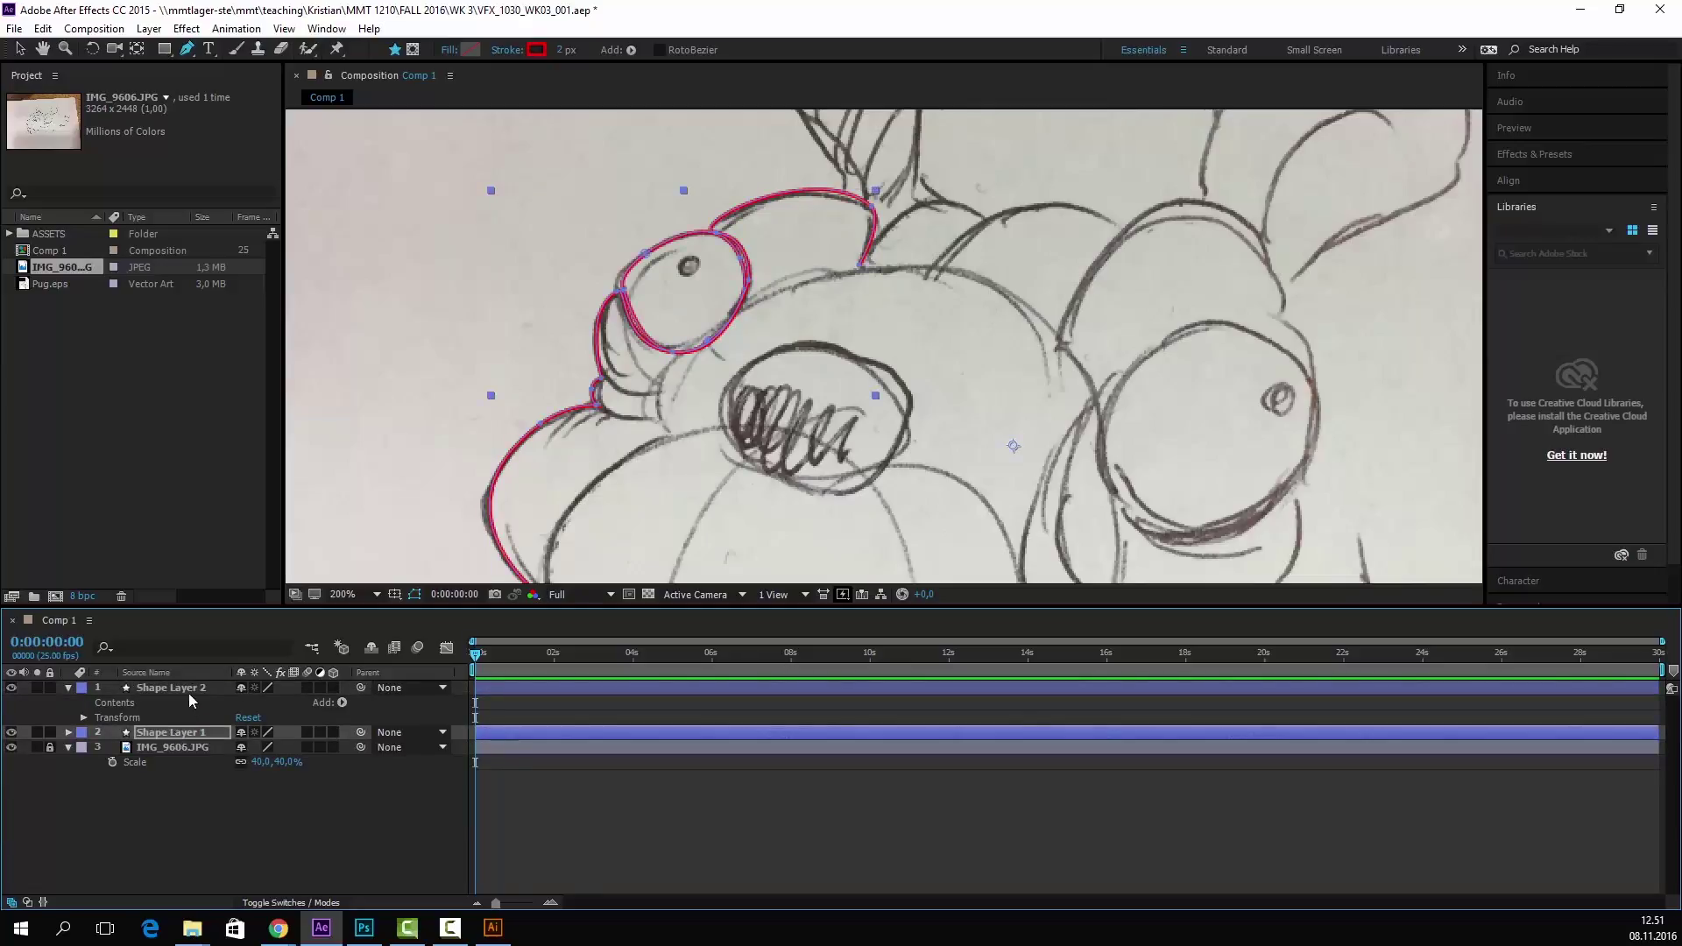
left_click(186, 688)
key("Delete")
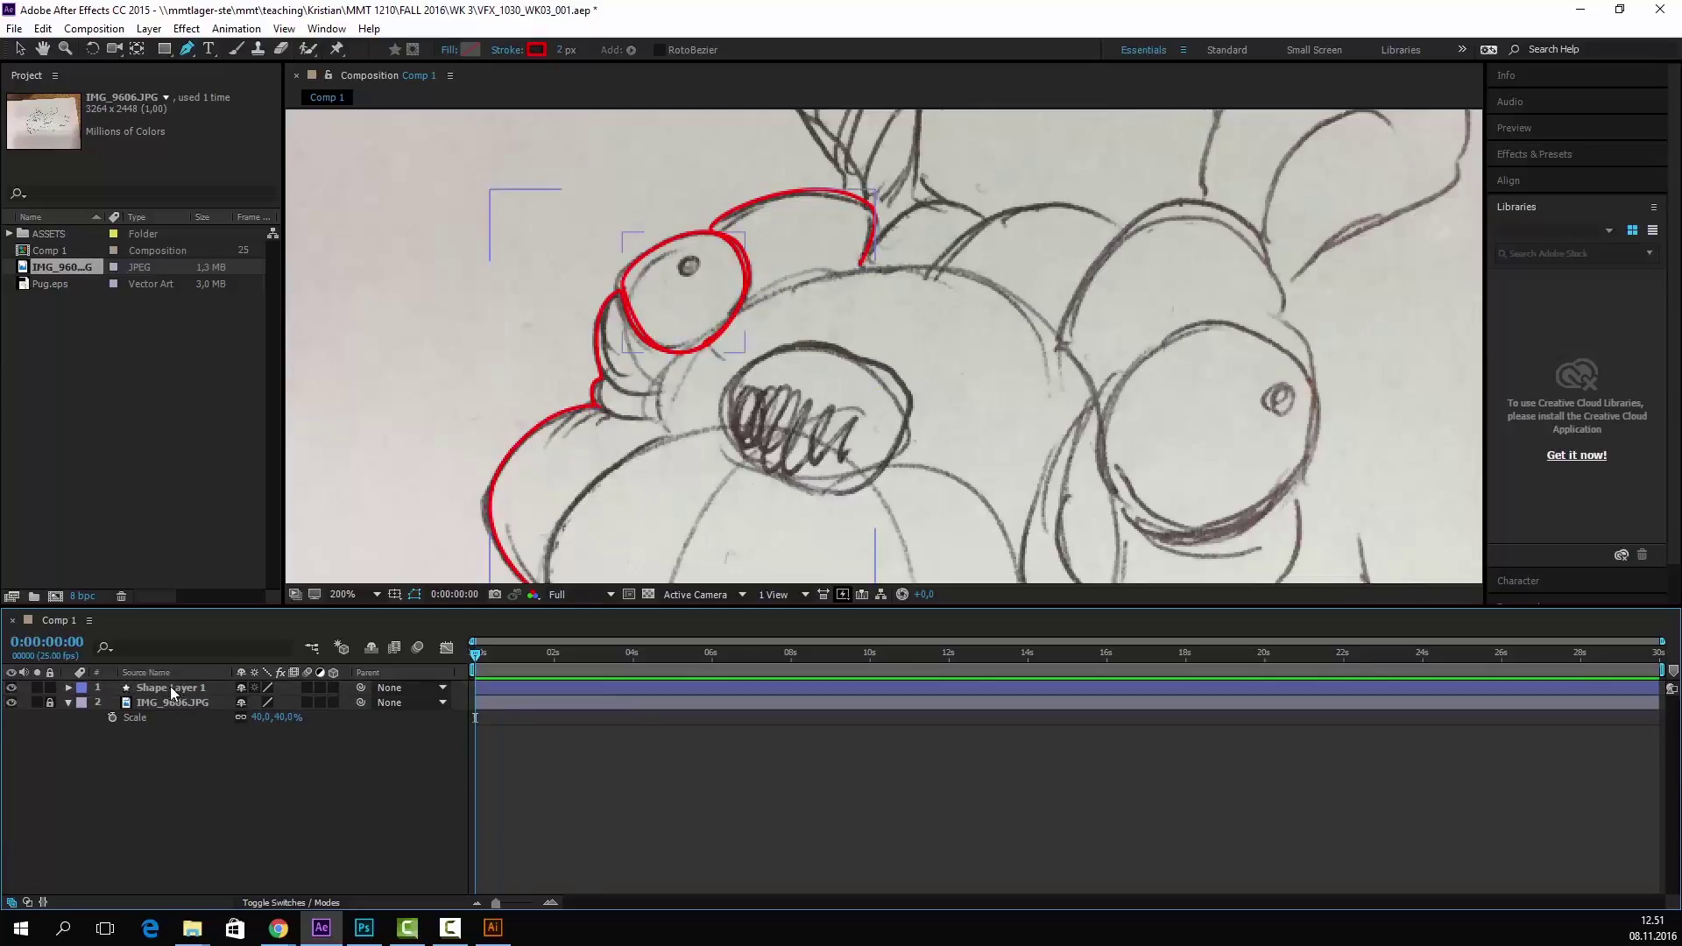
- Expand the contents of Shape Layer 1, identify the eyeball shape by toggling its visibility, and rename Shape 2 as "Eyeball left"
left_click(170, 687)
left_click(68, 688)
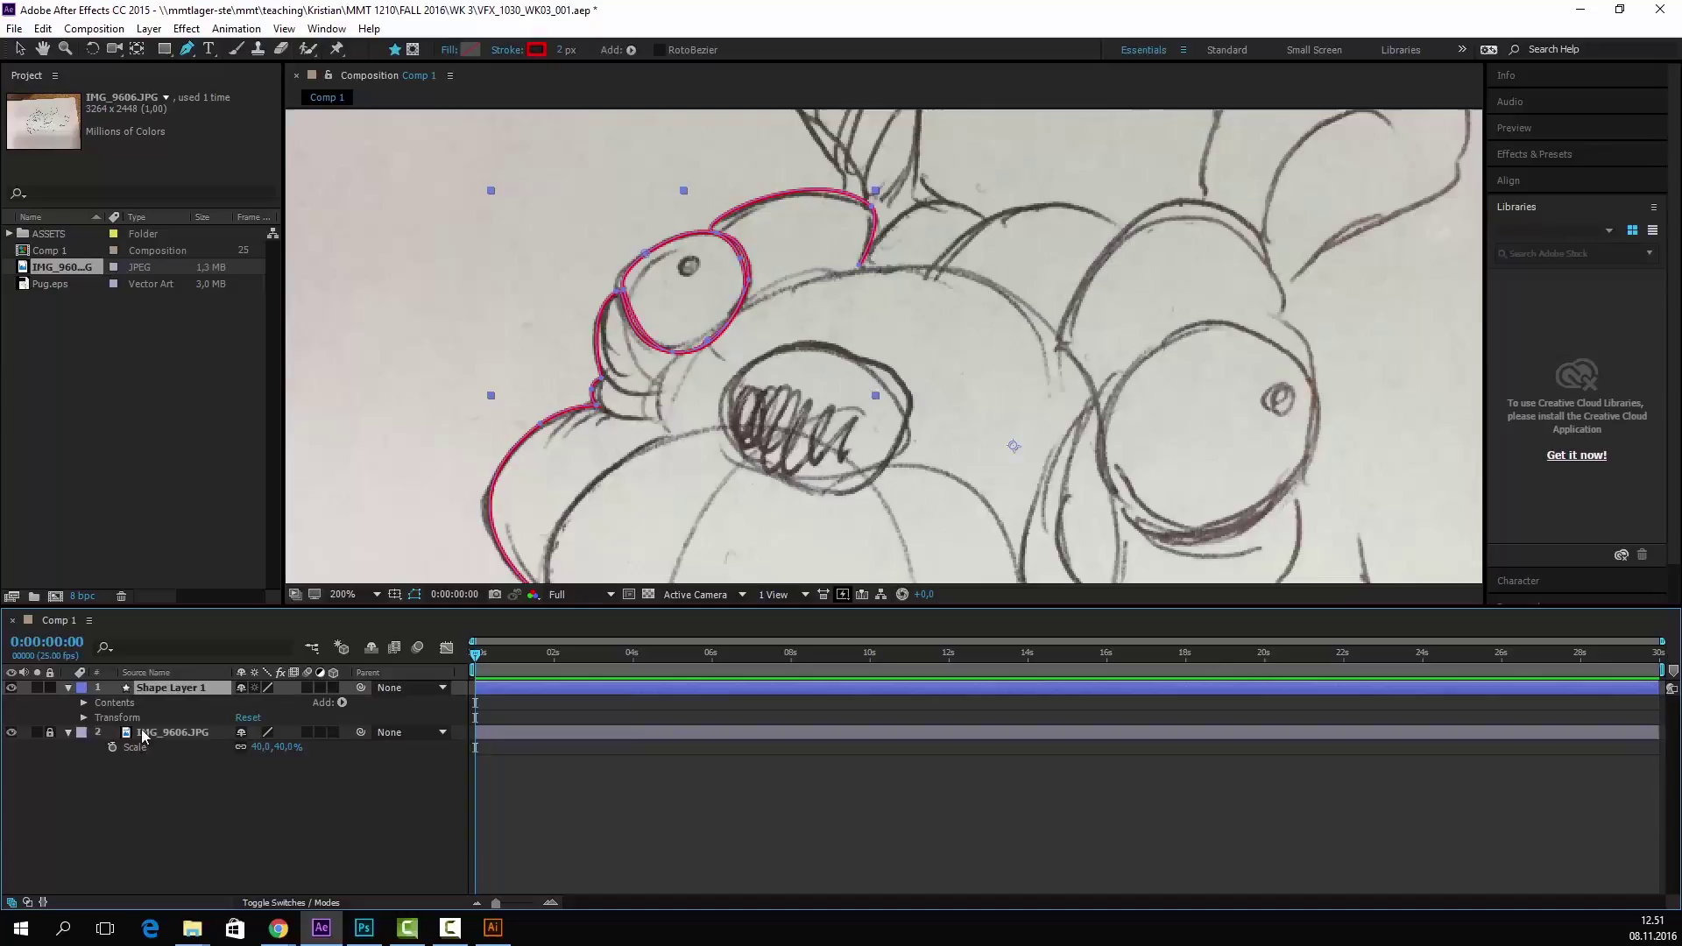
left_click(84, 703)
left_click(127, 733)
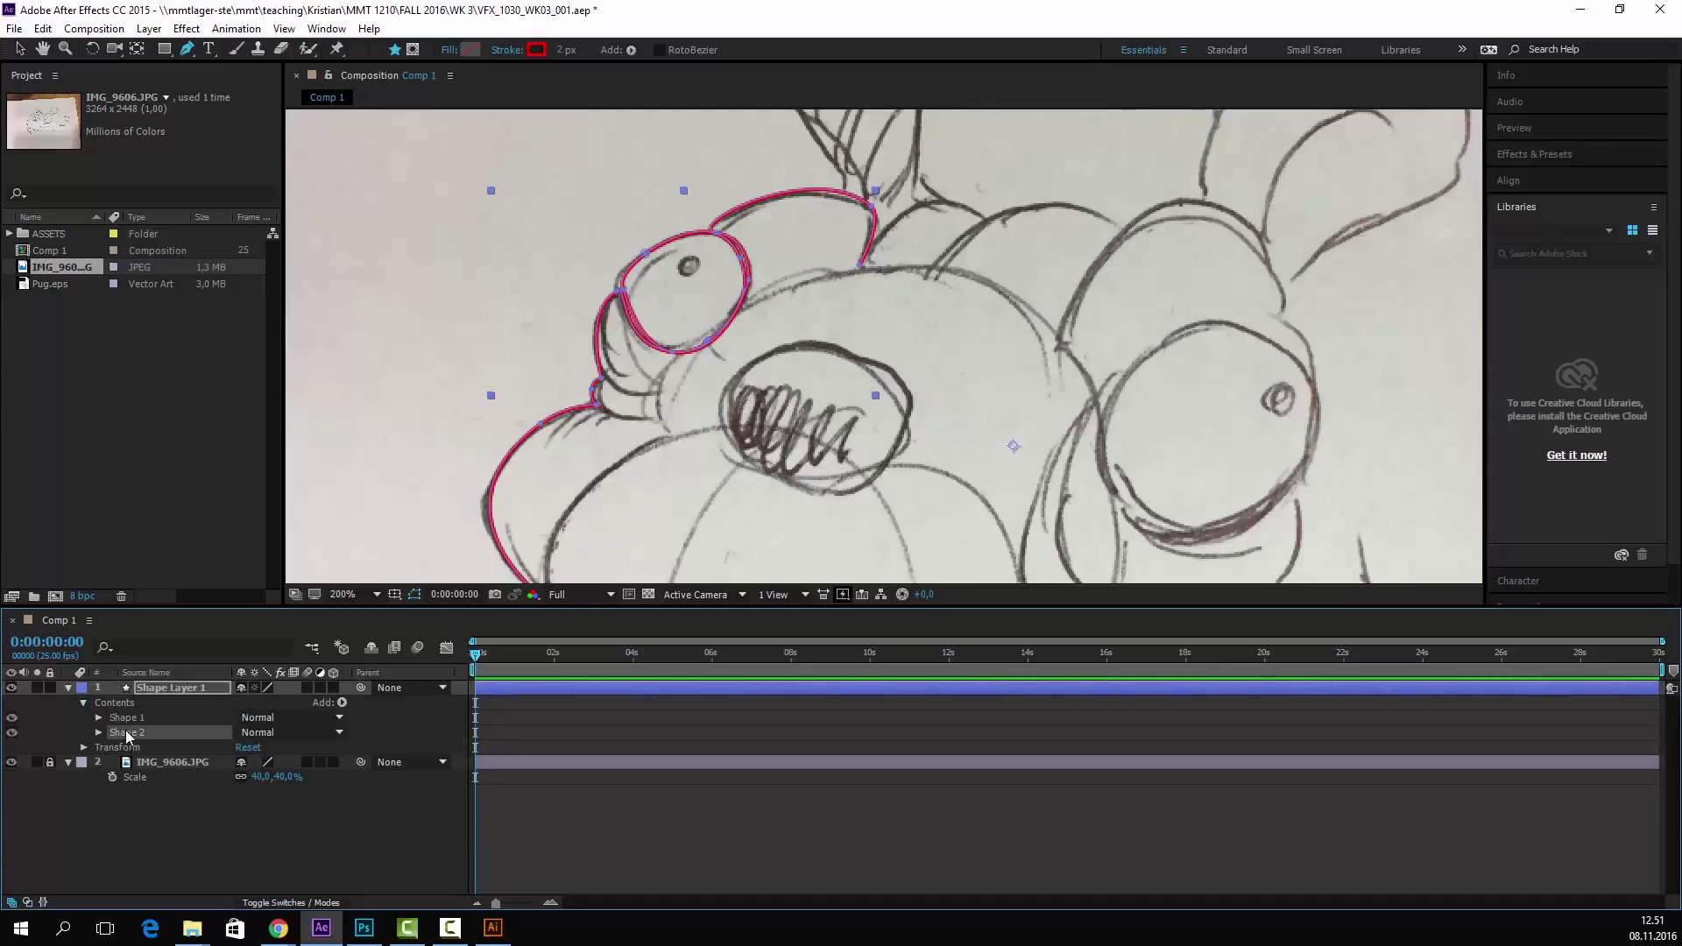
left_click(12, 733)
left_click(11, 733)
key("Return")
type("Eyeball left")
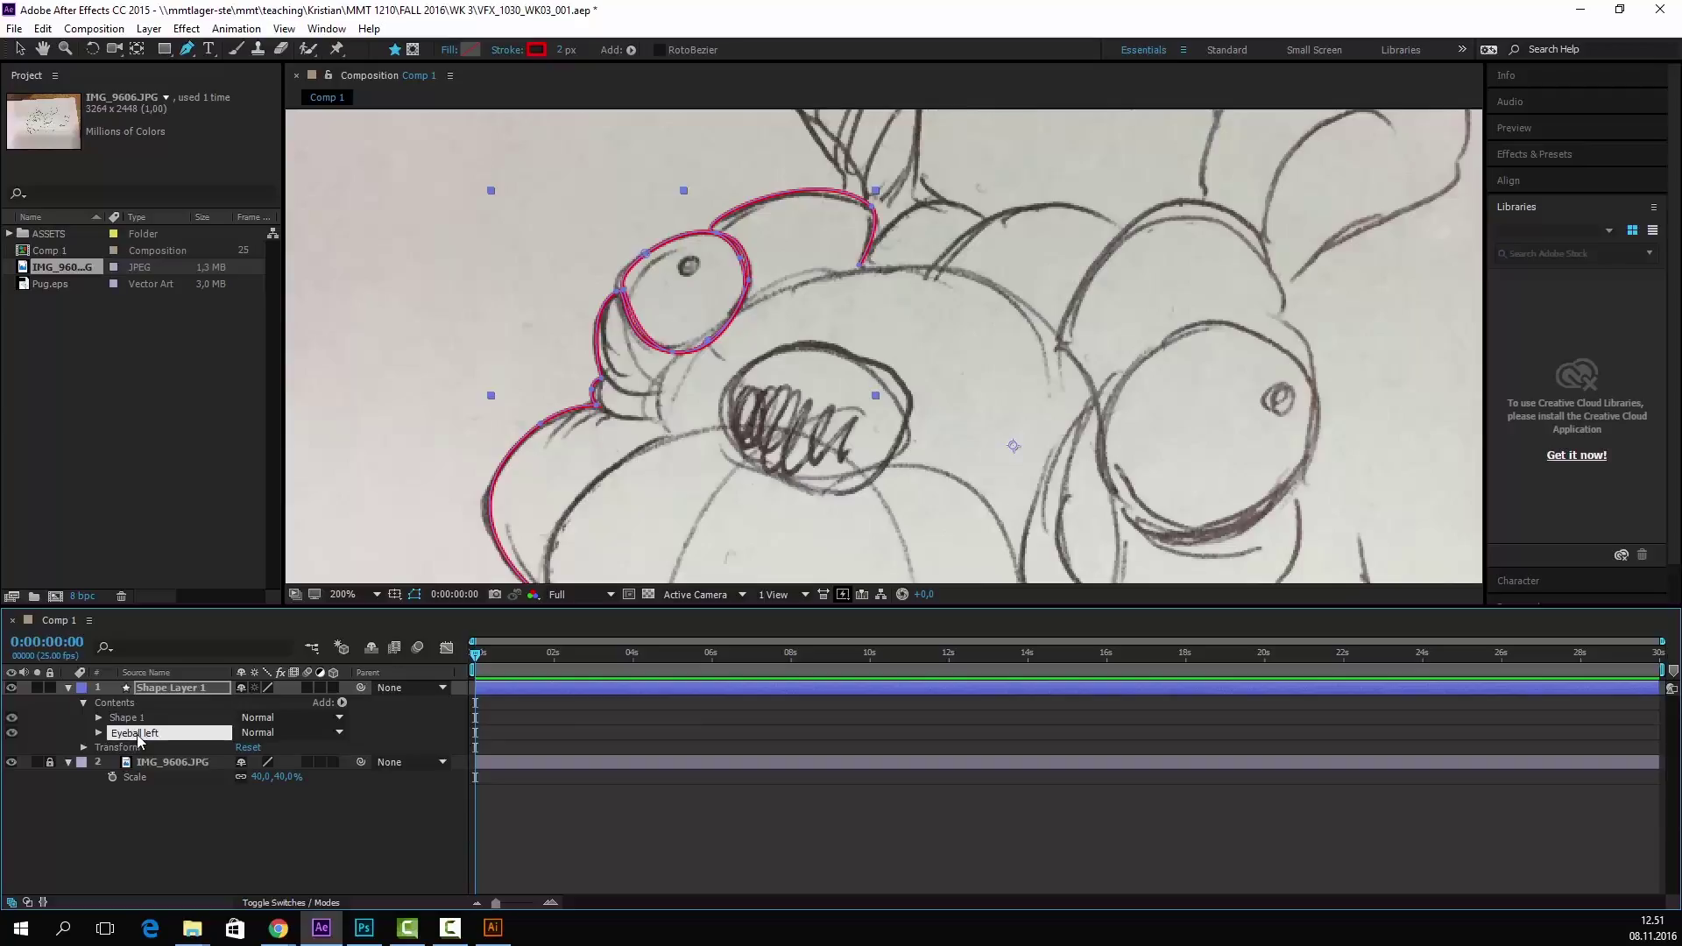
key("Return")
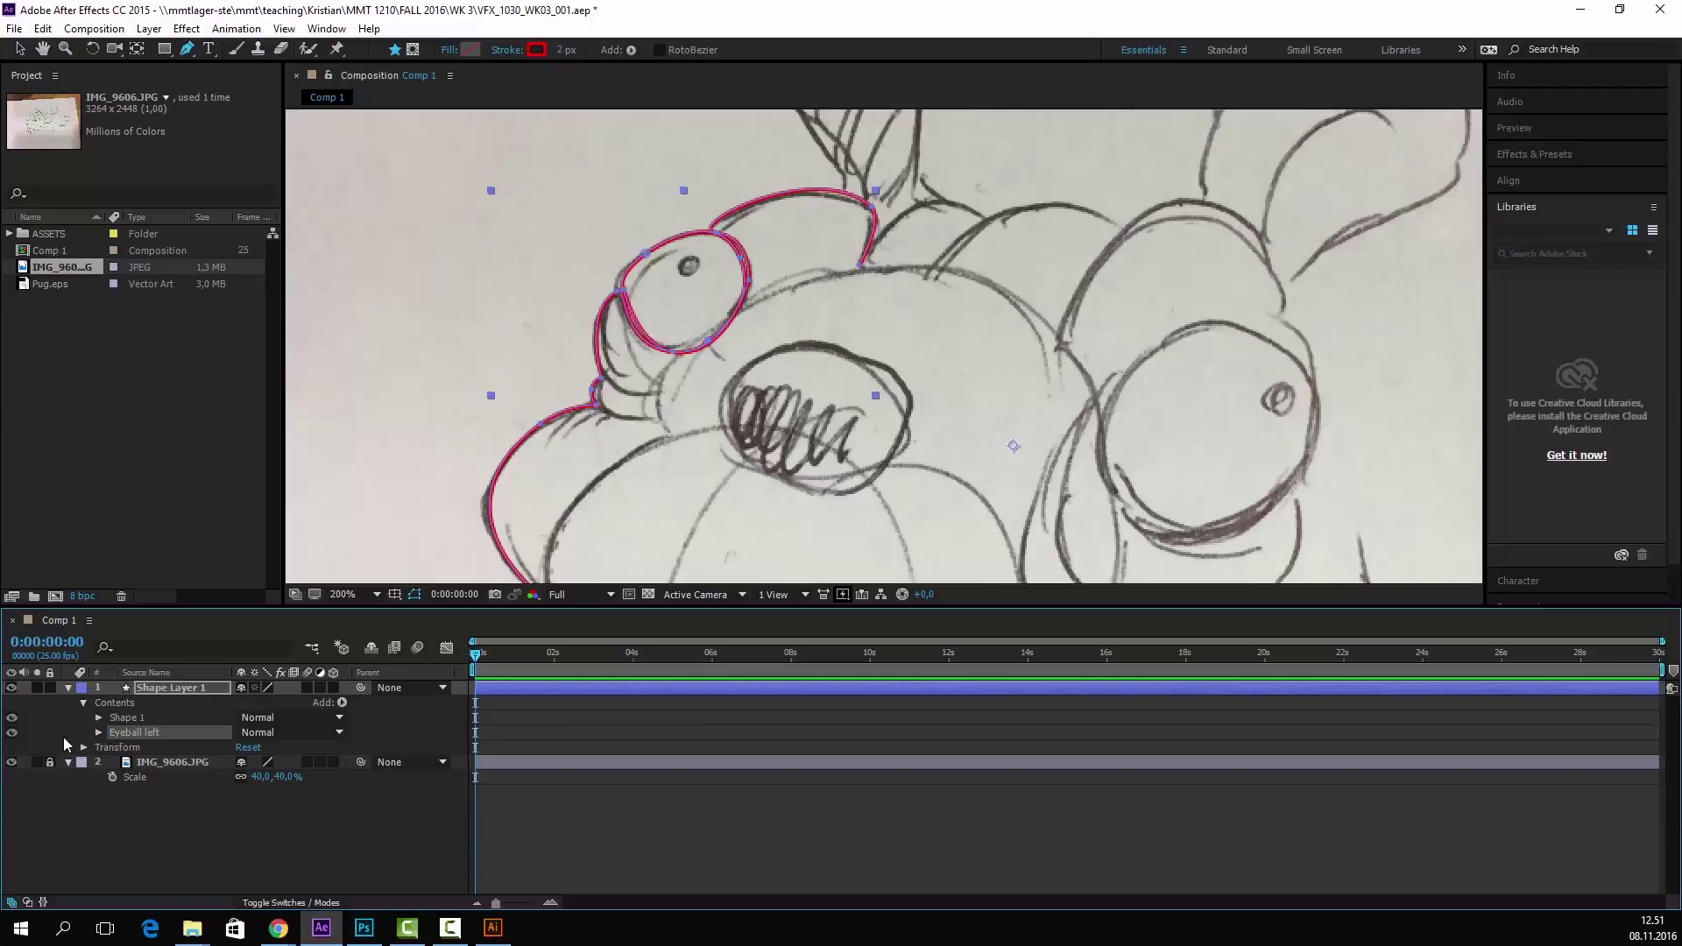
- Hide the "Eyeball left" and Shape 1 shapes inside Shape Layer 1
left_click(11, 732)
left_click(127, 802)
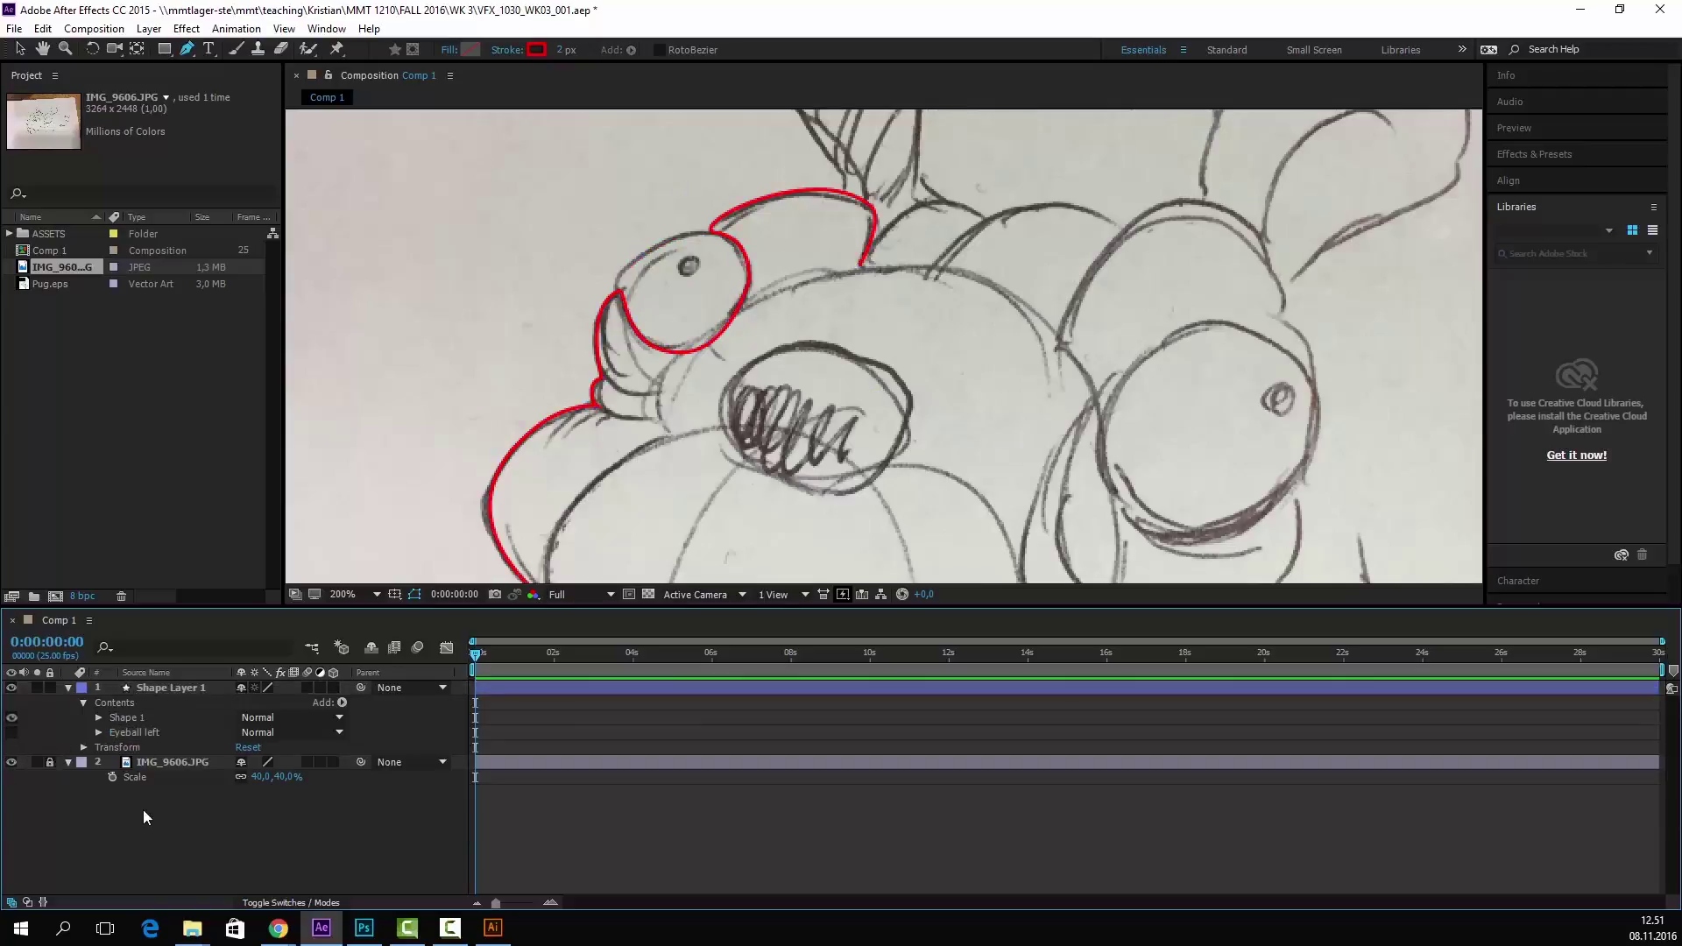
left_click(12, 718)
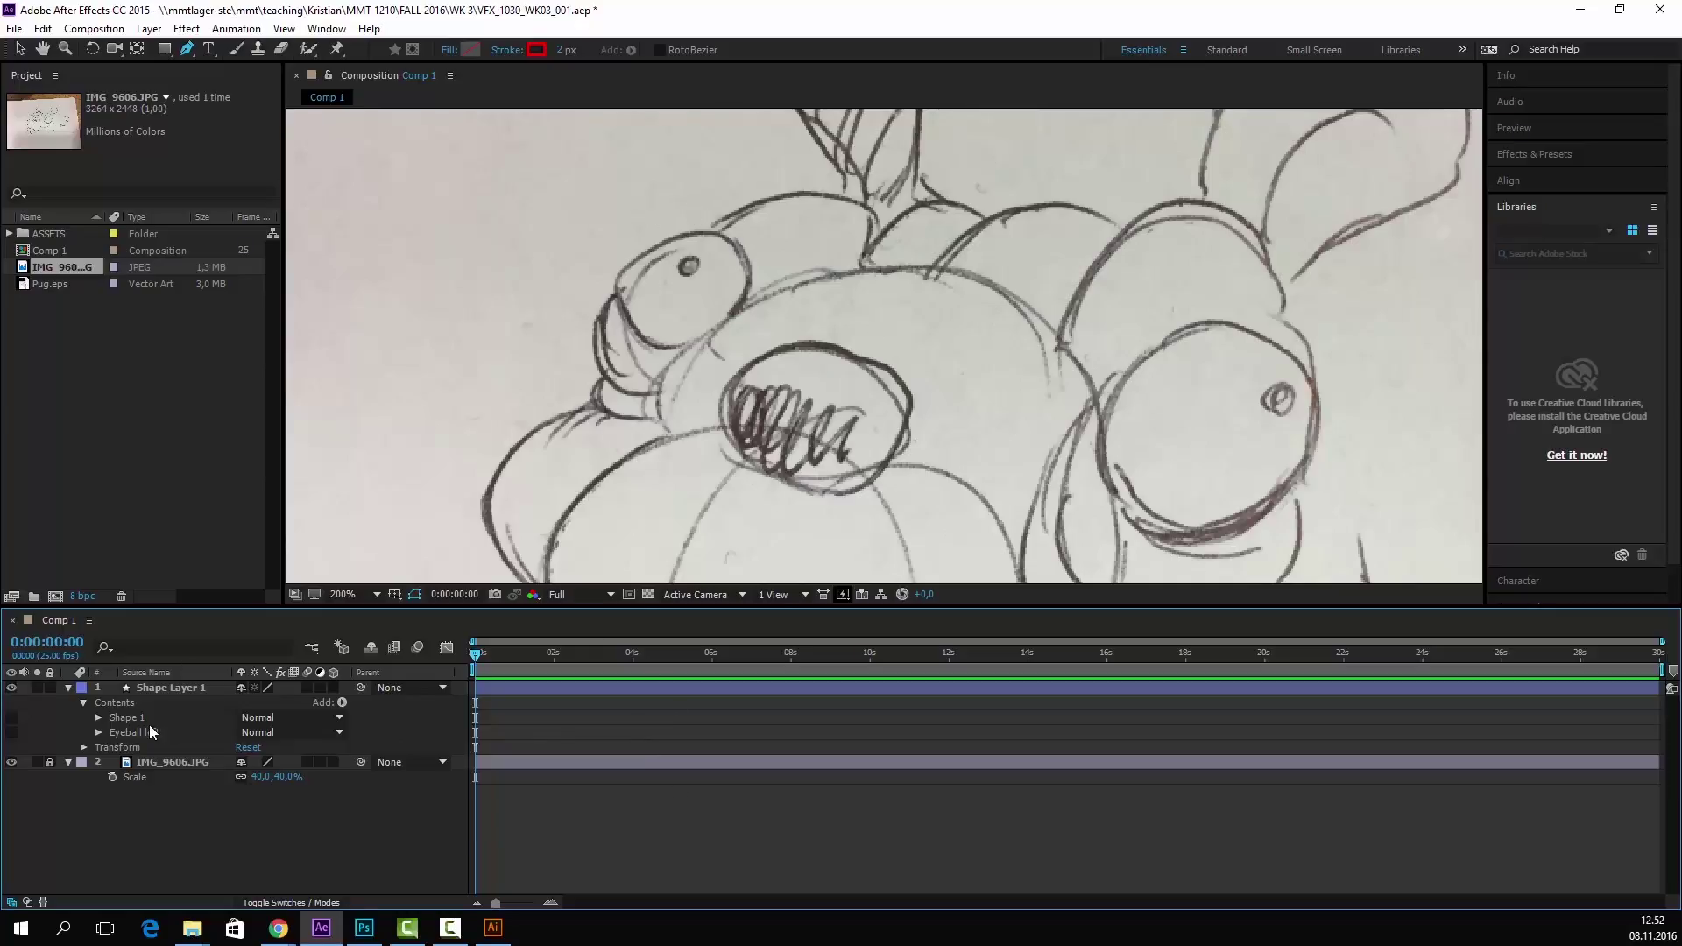
- Delete Shape Layer 1 from Comp 1, leaving just the IMG_9606.JPG layer
left_click(118, 706)
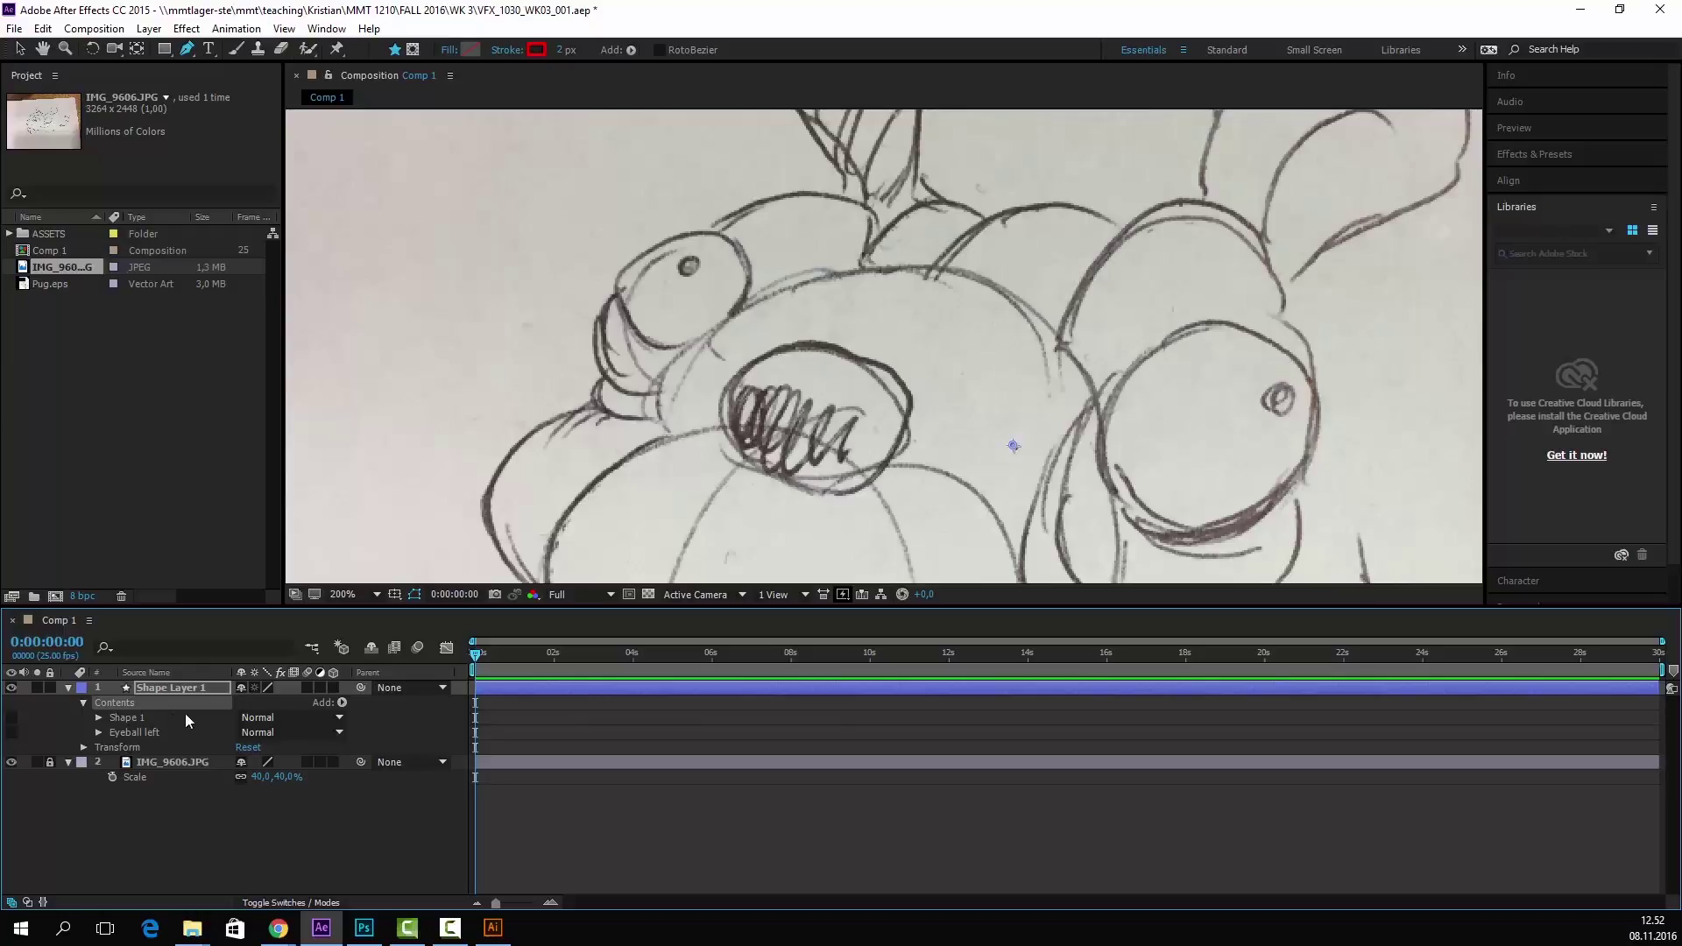
scroll(1046, 303, "down", 4)
scroll(1047, 303, "up", 2)
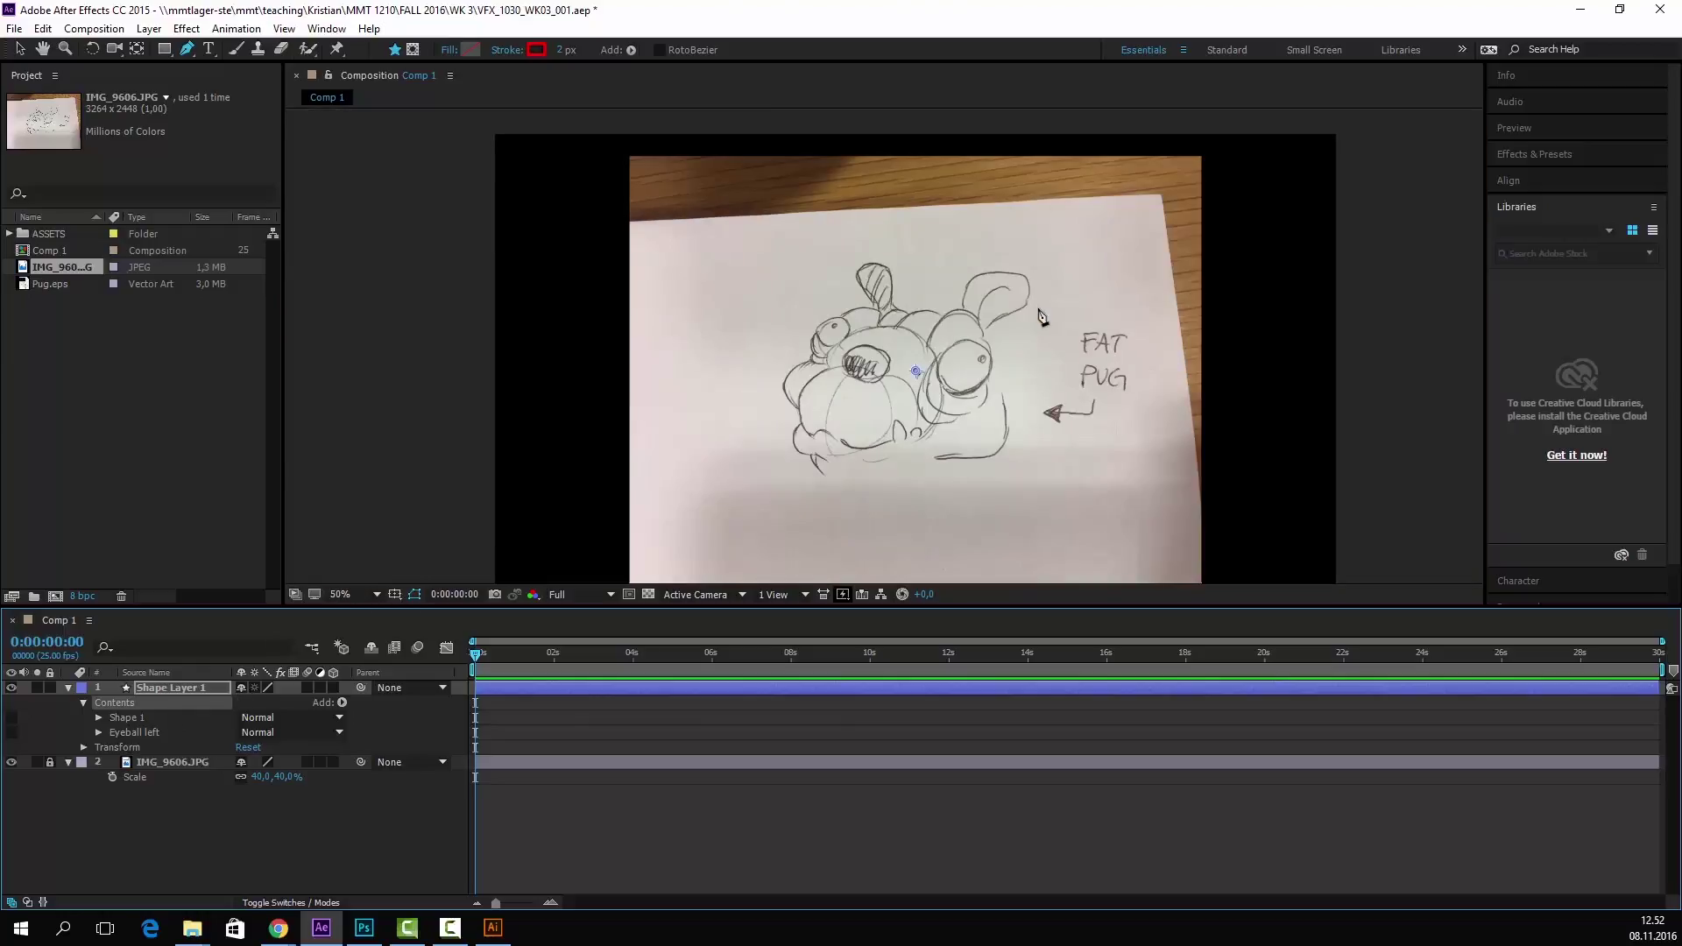
left_click(189, 681)
key("Delete")
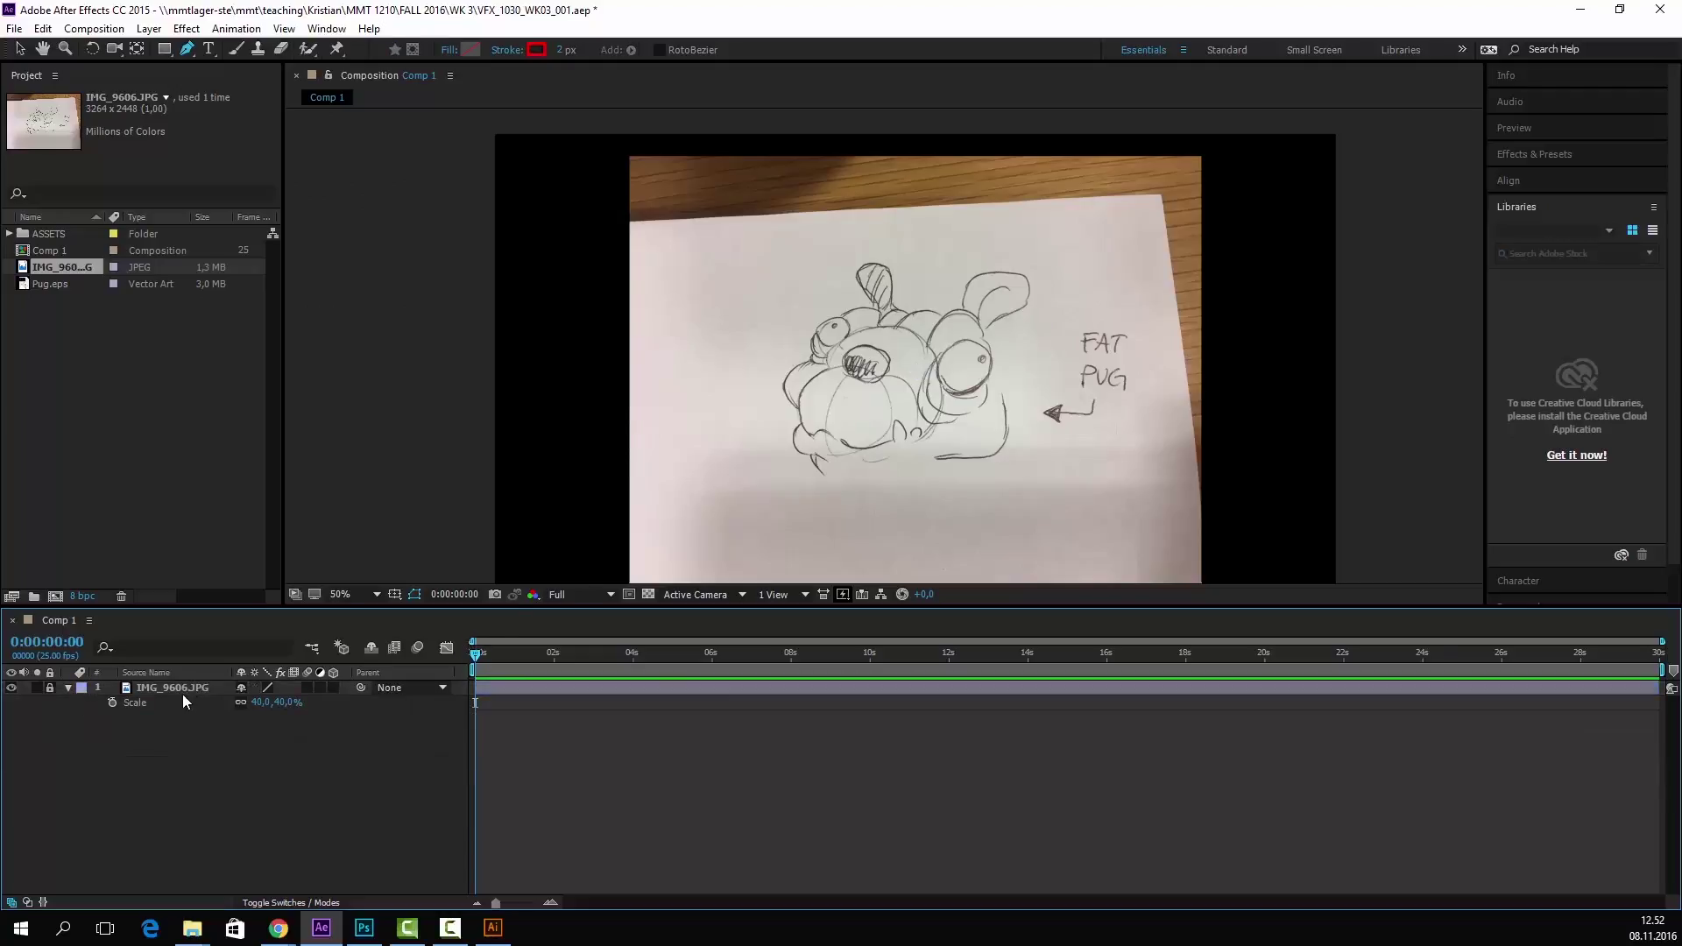
- Switch to Photoshop and bring up the WK 3.psd lesson outline in a maximized window
left_click(177, 691)
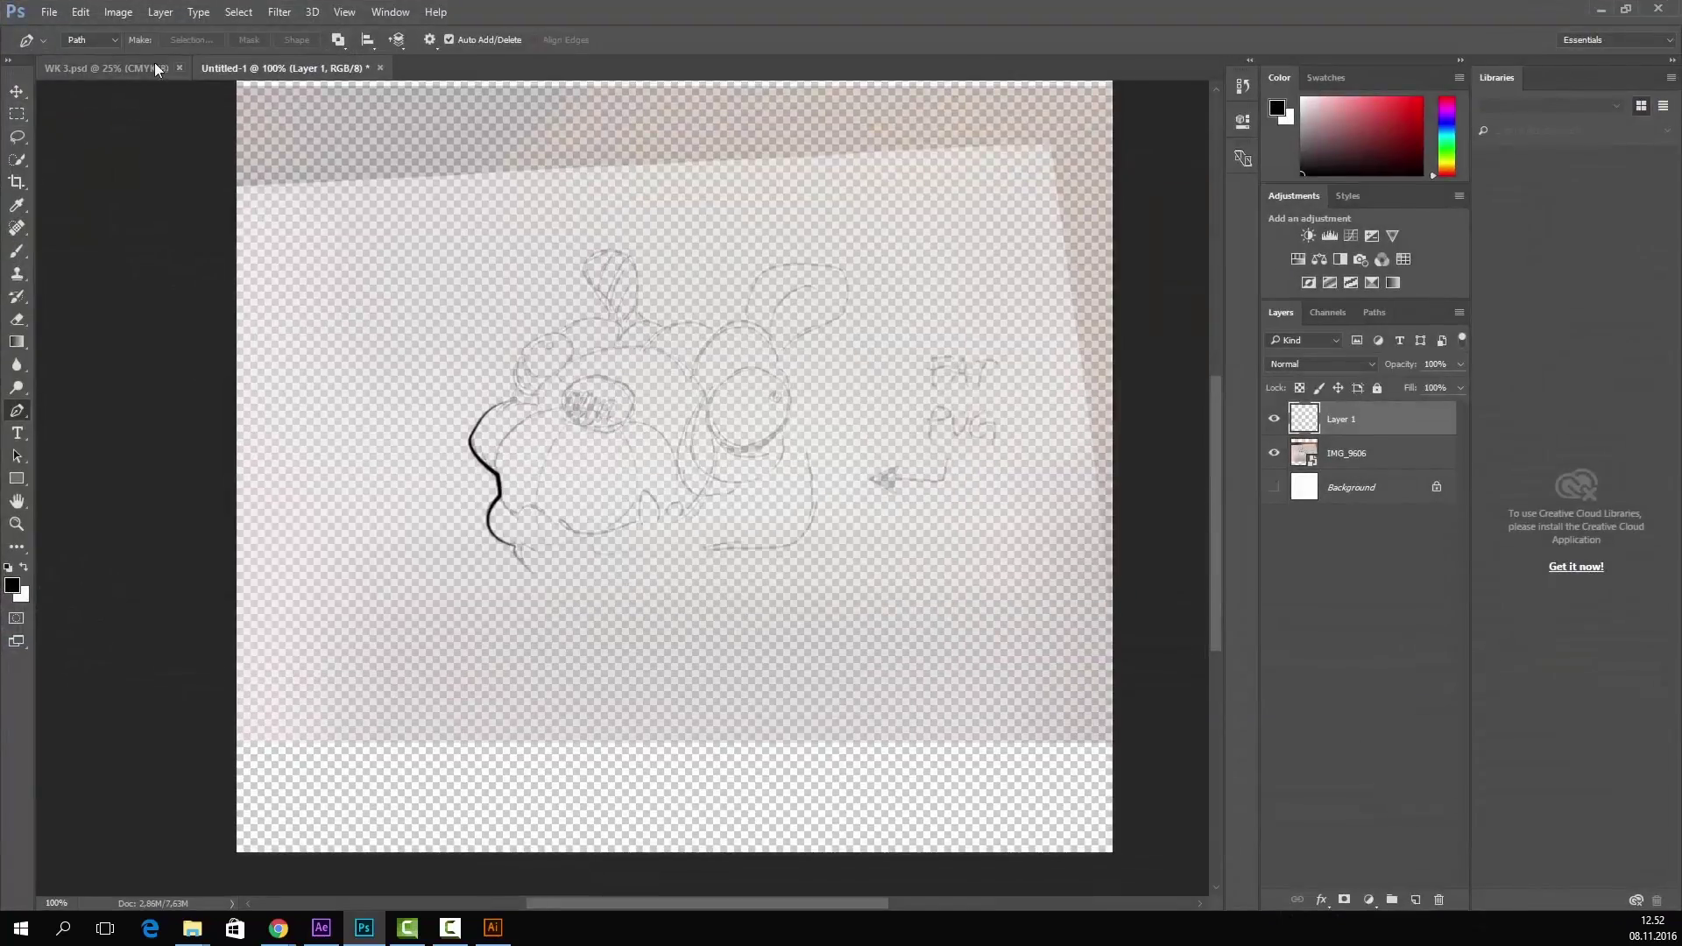
left_click(155, 67)
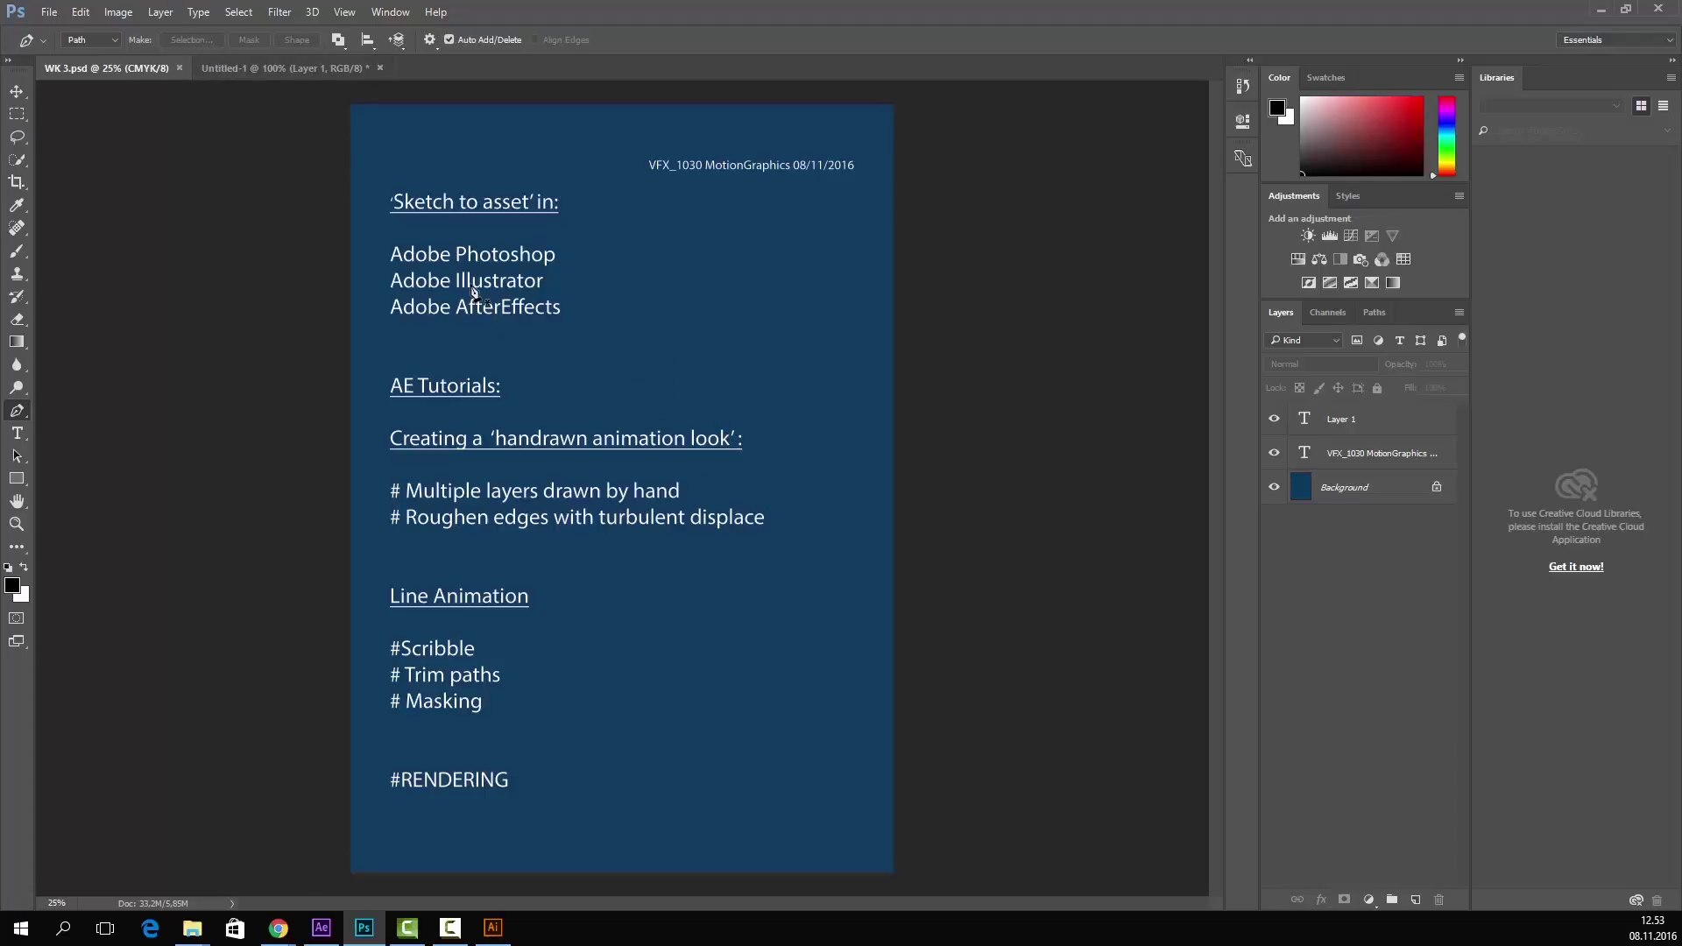
double_click(522, 17)
left_click_drag(648, 63, 481, 19)
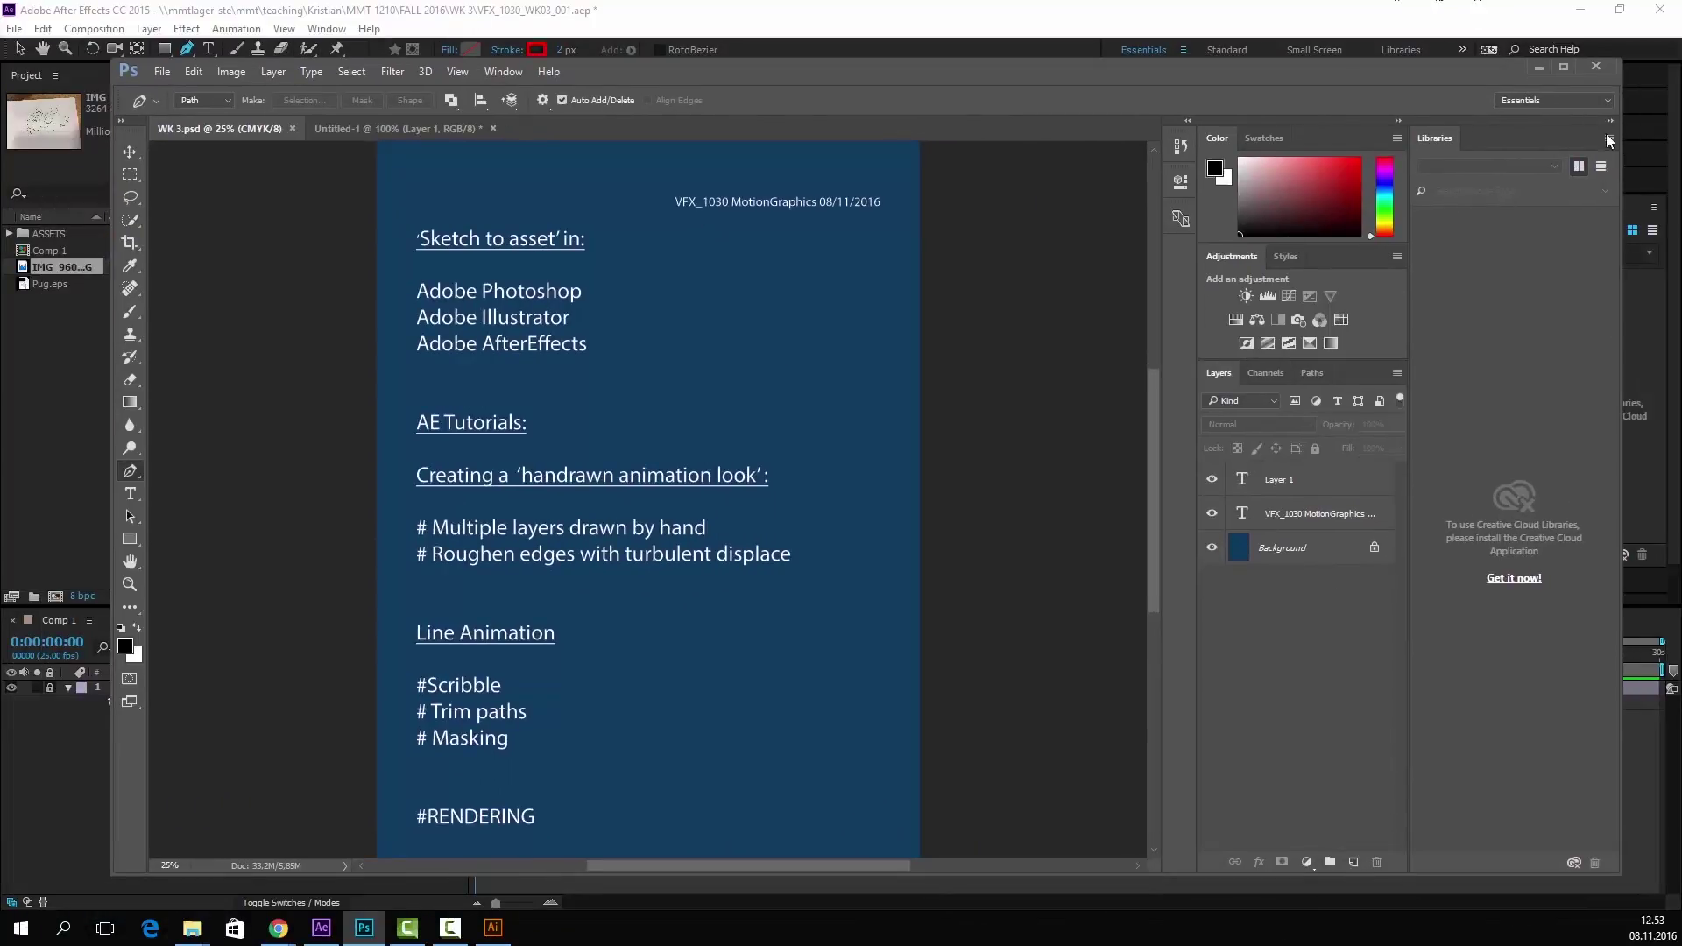
left_click(1564, 68)
- Create a new RGB document 1920 pixels wide and 1080 pixels high with a white background
left_click(49, 13)
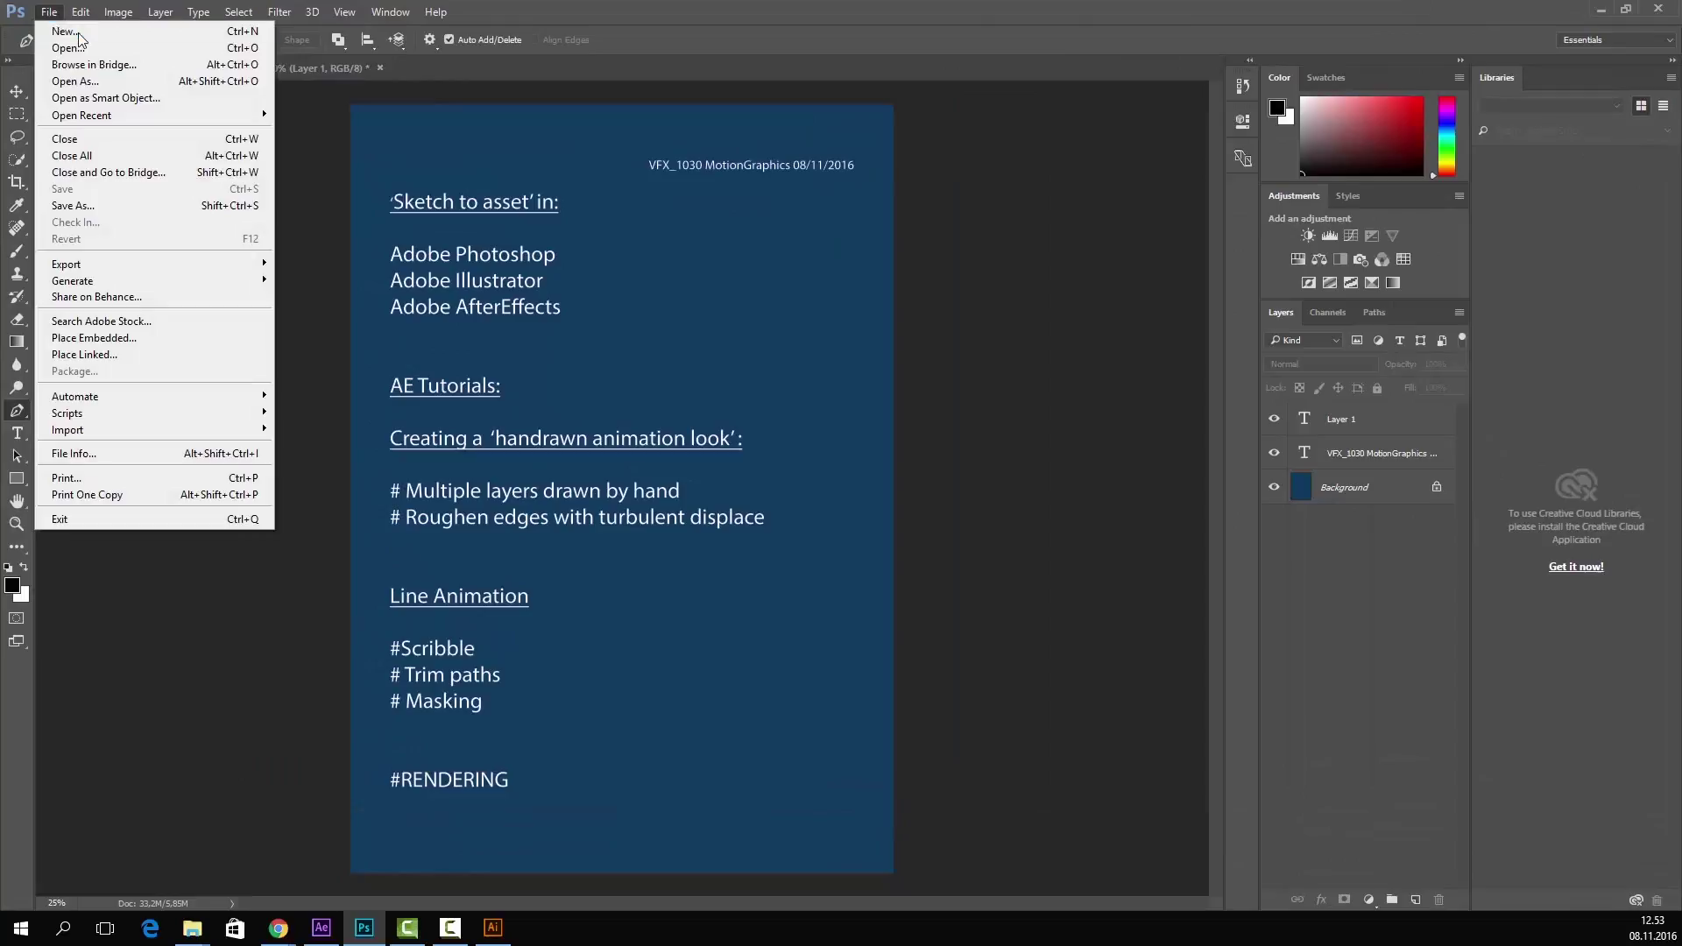
left_click(80, 33)
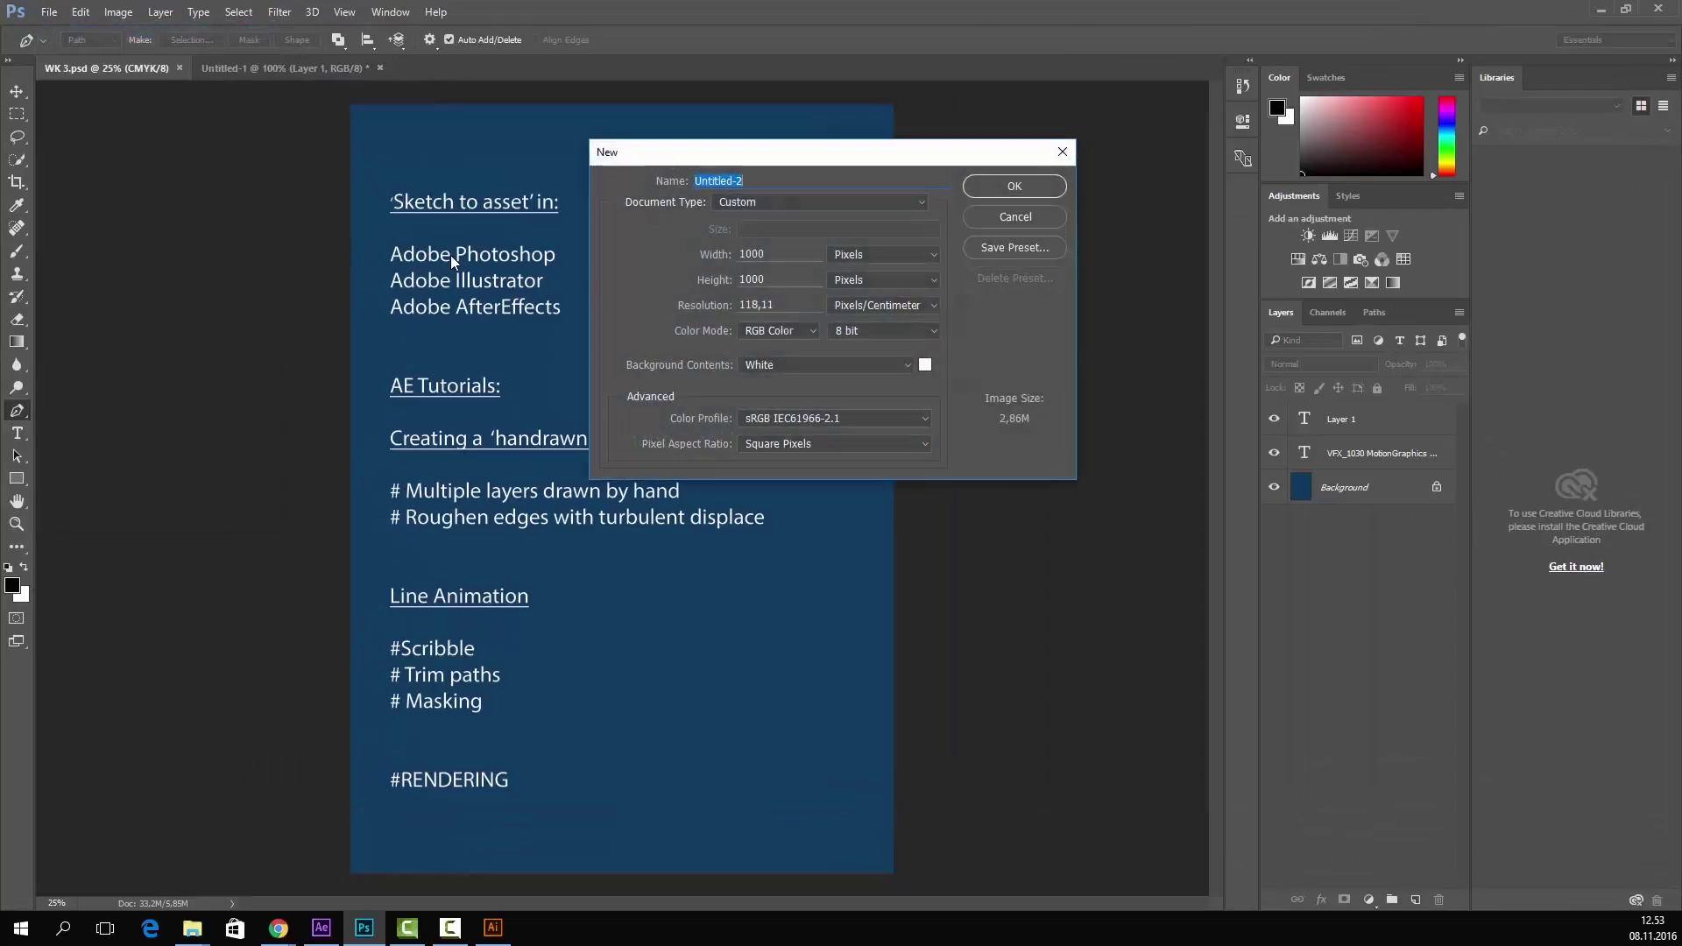
left_click(704, 263)
type("1982")
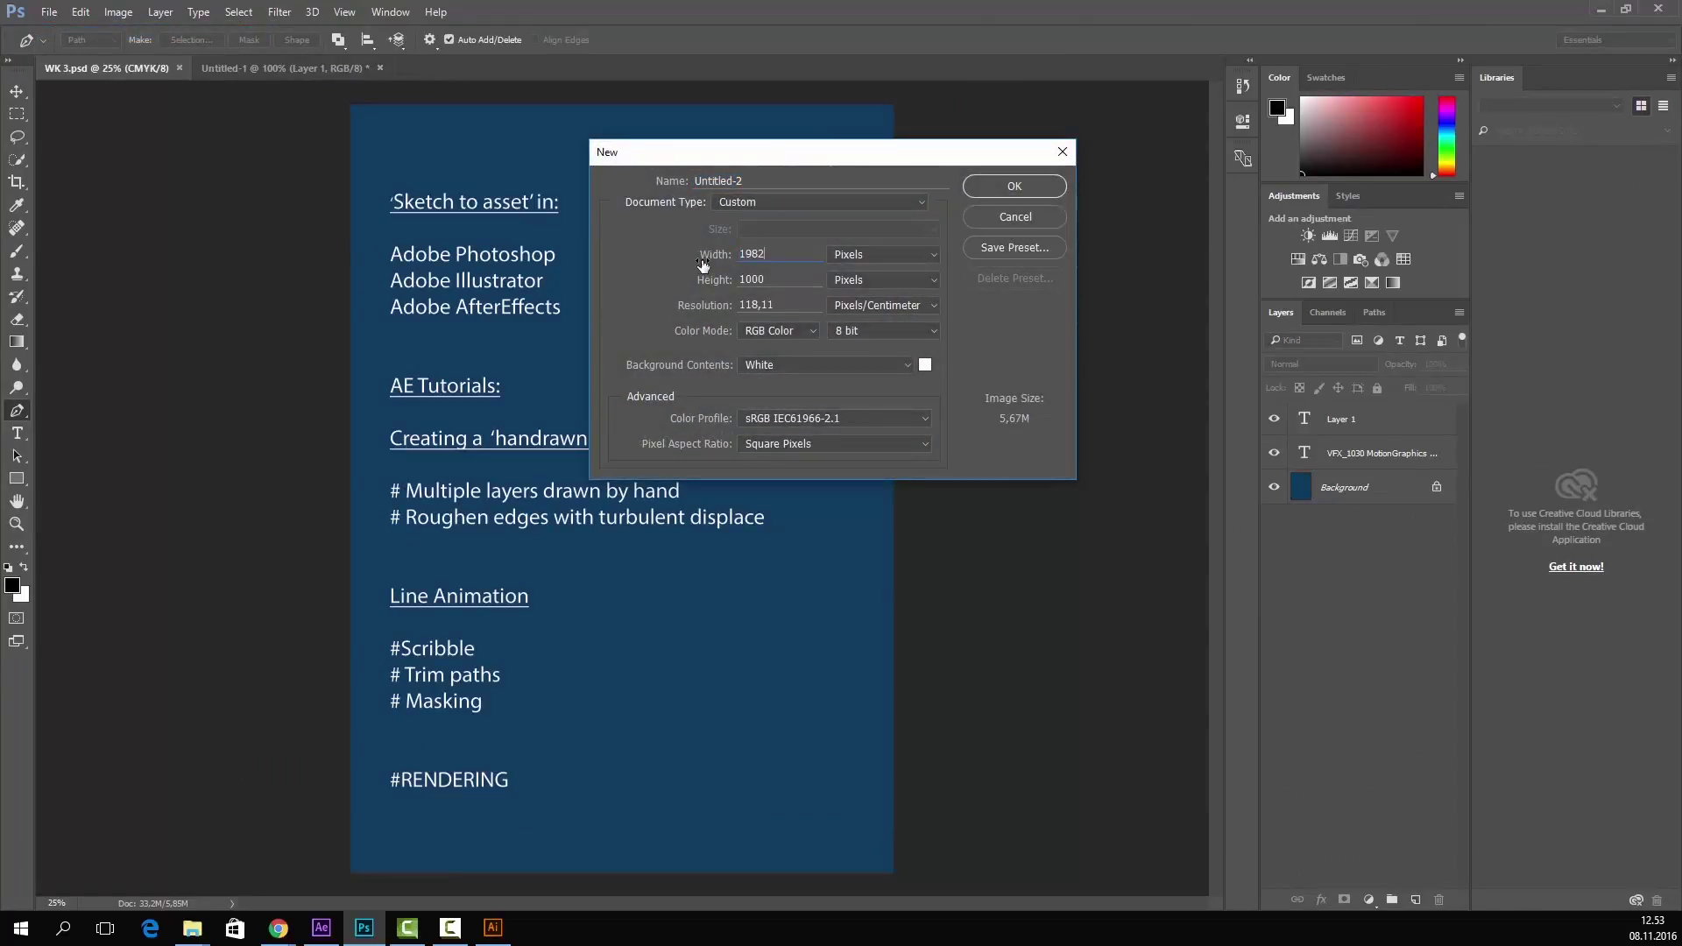
key("BackSpace")
key("BackSpace")
type("20")
key("Tab")
type("1080")
left_click(1016, 186)
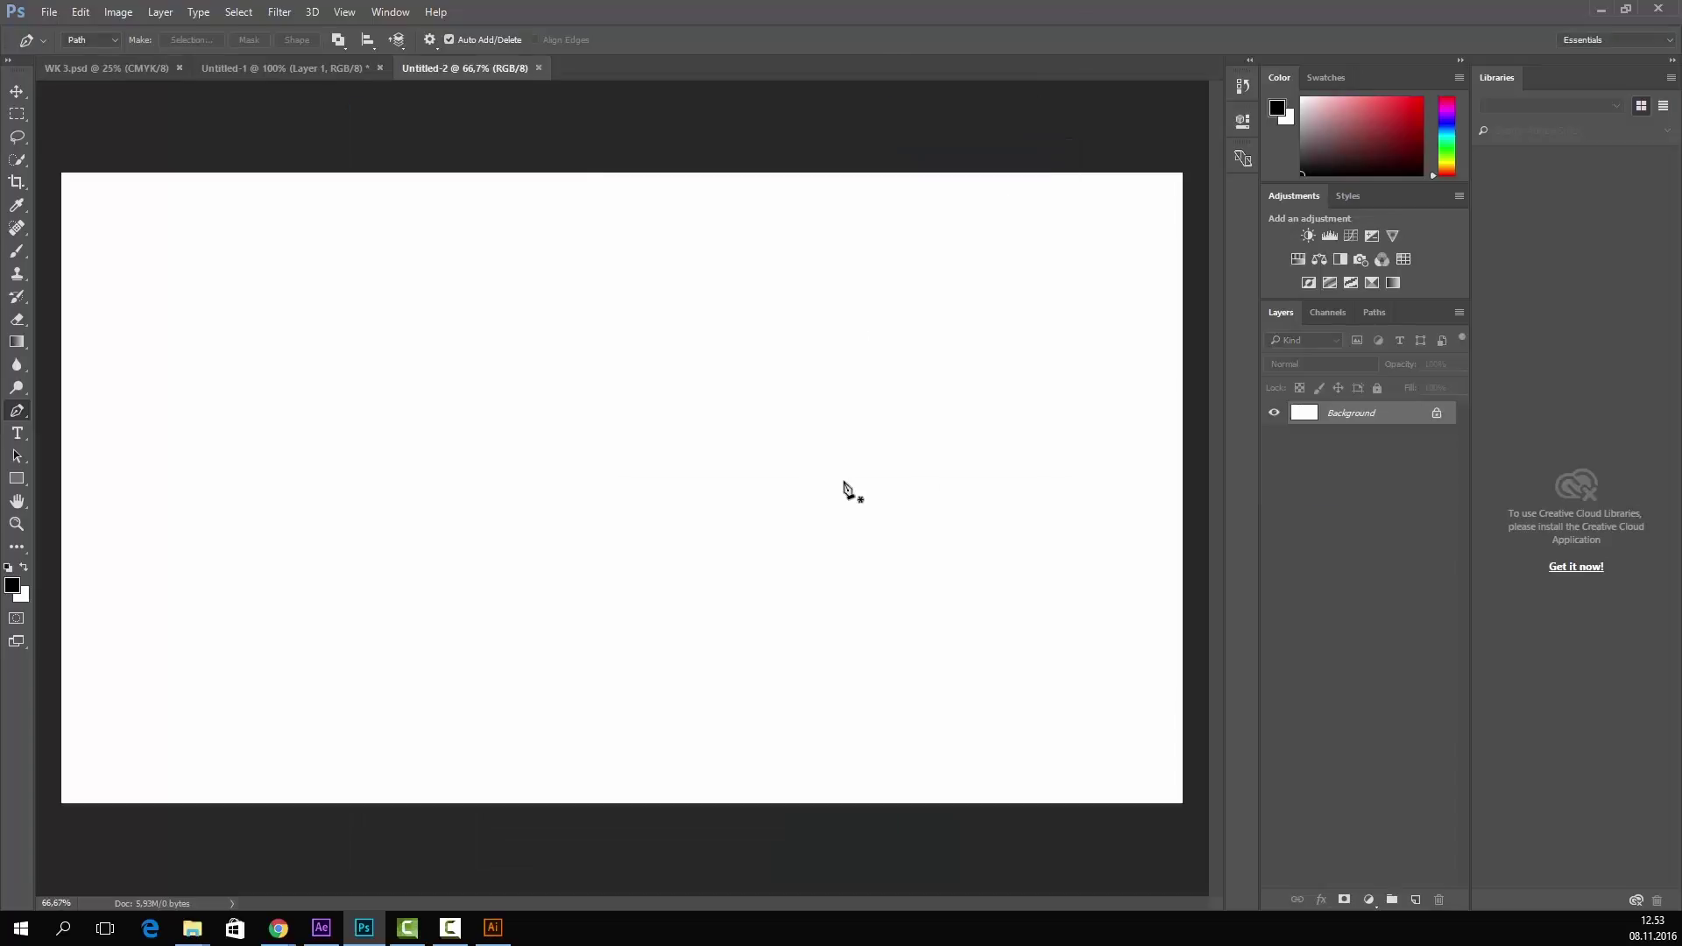
- Add a new layer above the Background and set up a hard round Brush at 17 px for painting on it
left_click(1415, 901)
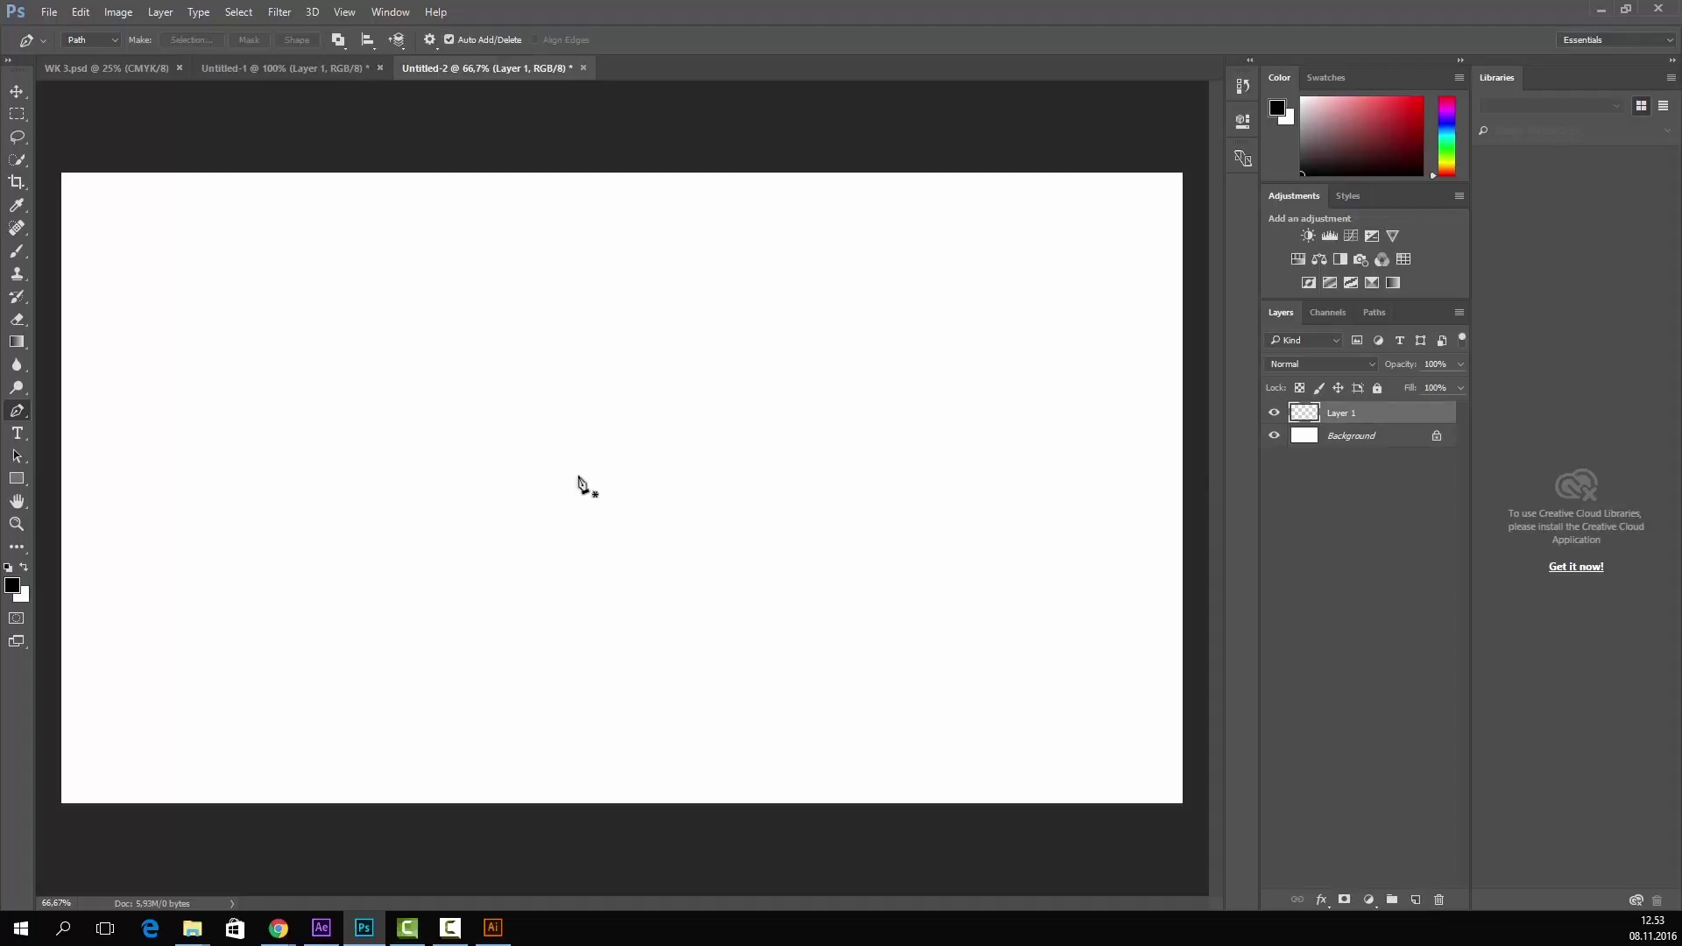
left_click(16, 252)
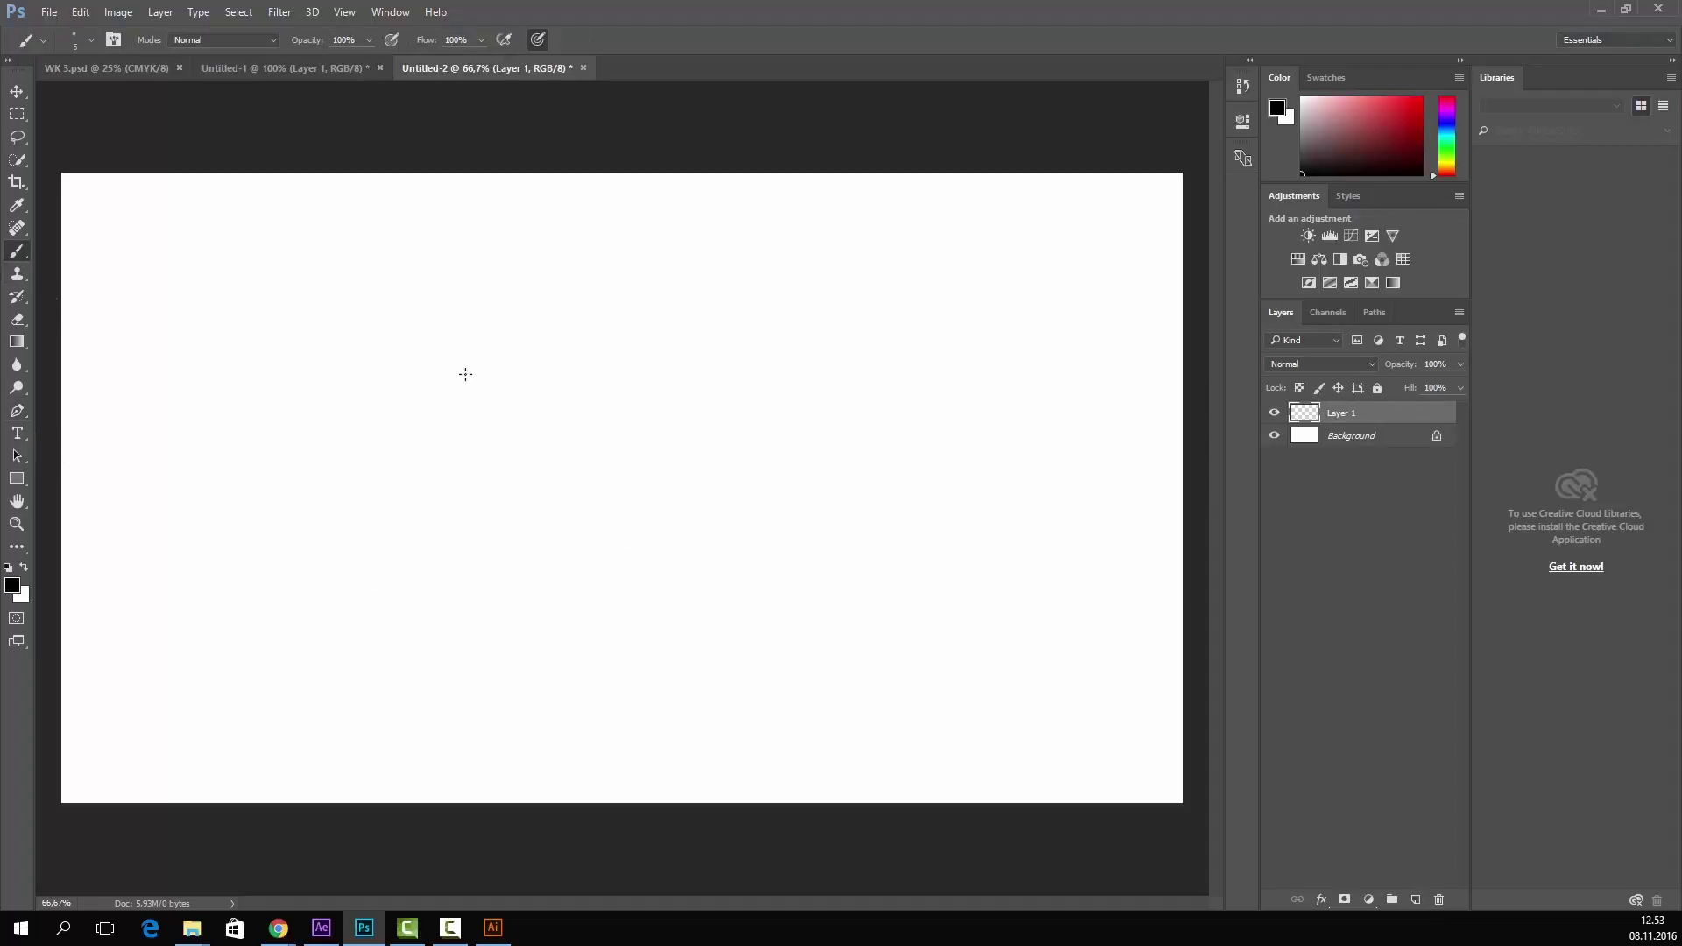
right_click(516, 377)
left_click_drag(613, 421, 638, 423)
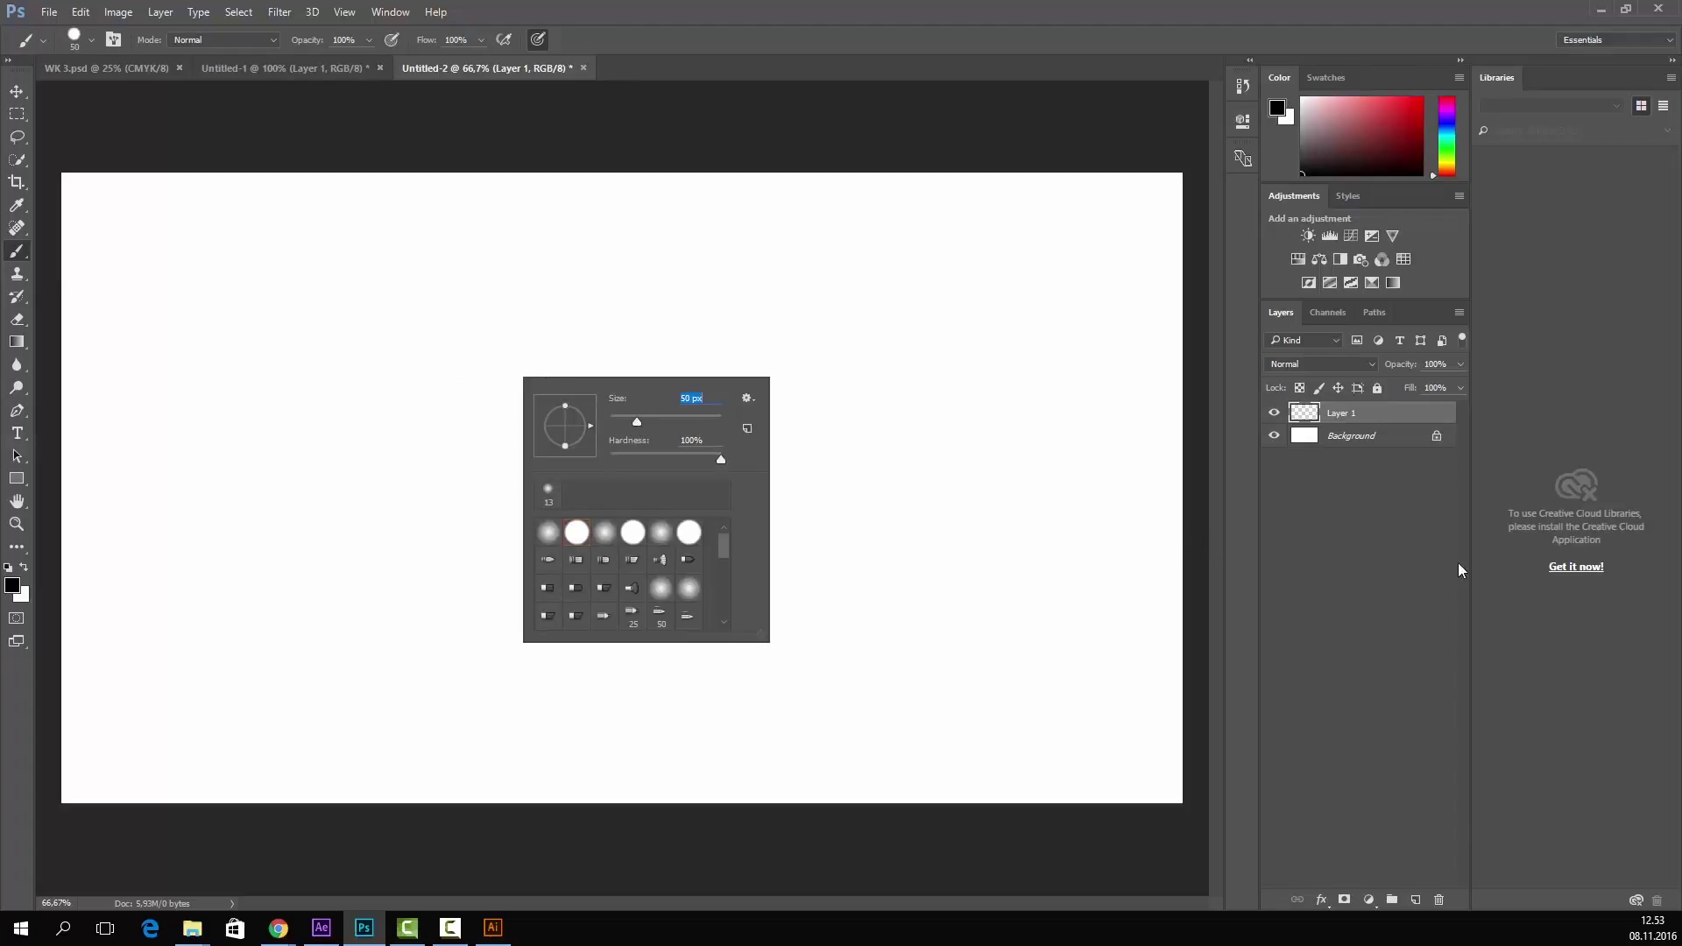
left_click(1457, 623)
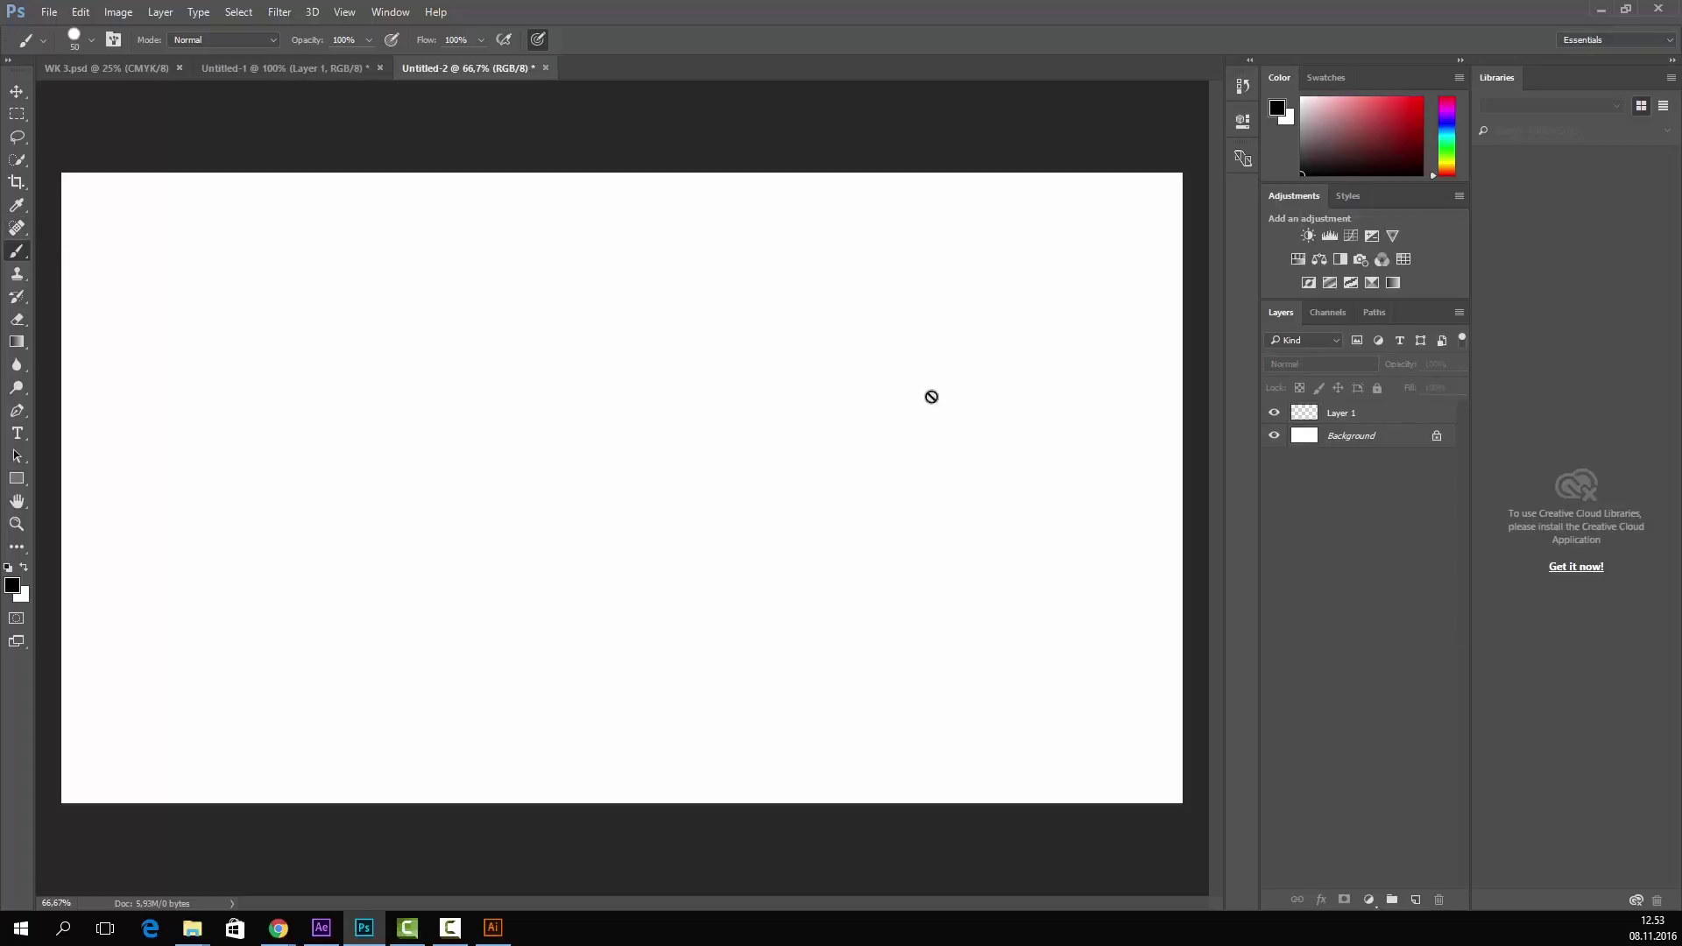
left_click(1388, 417)
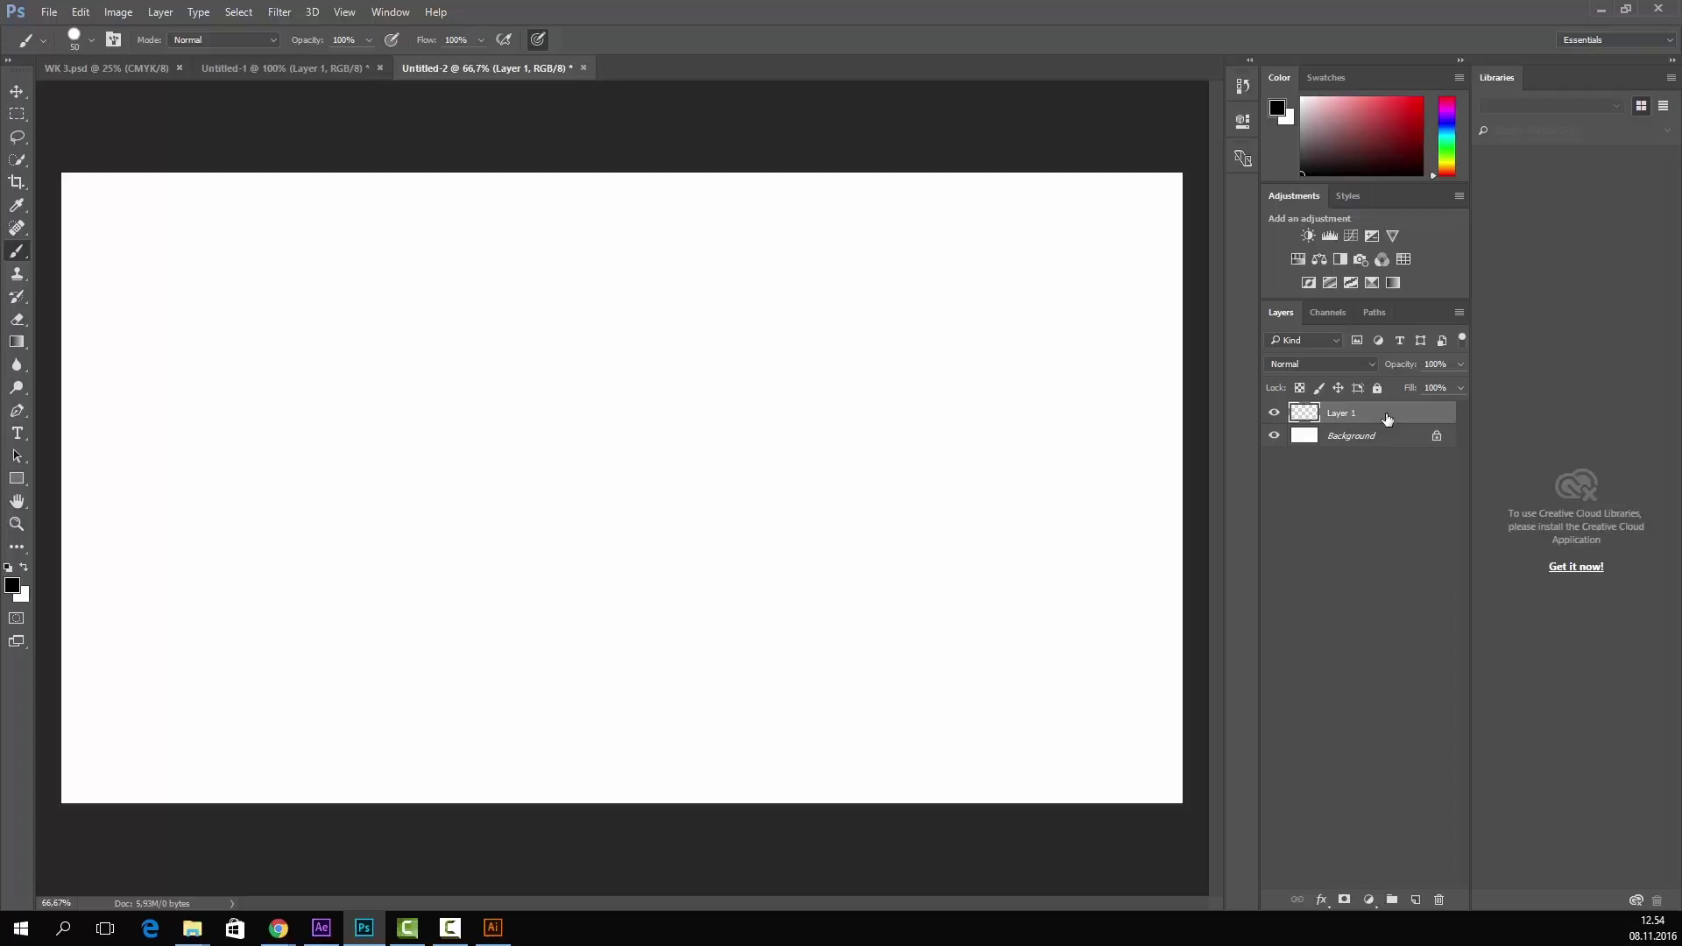
right_click(654, 342)
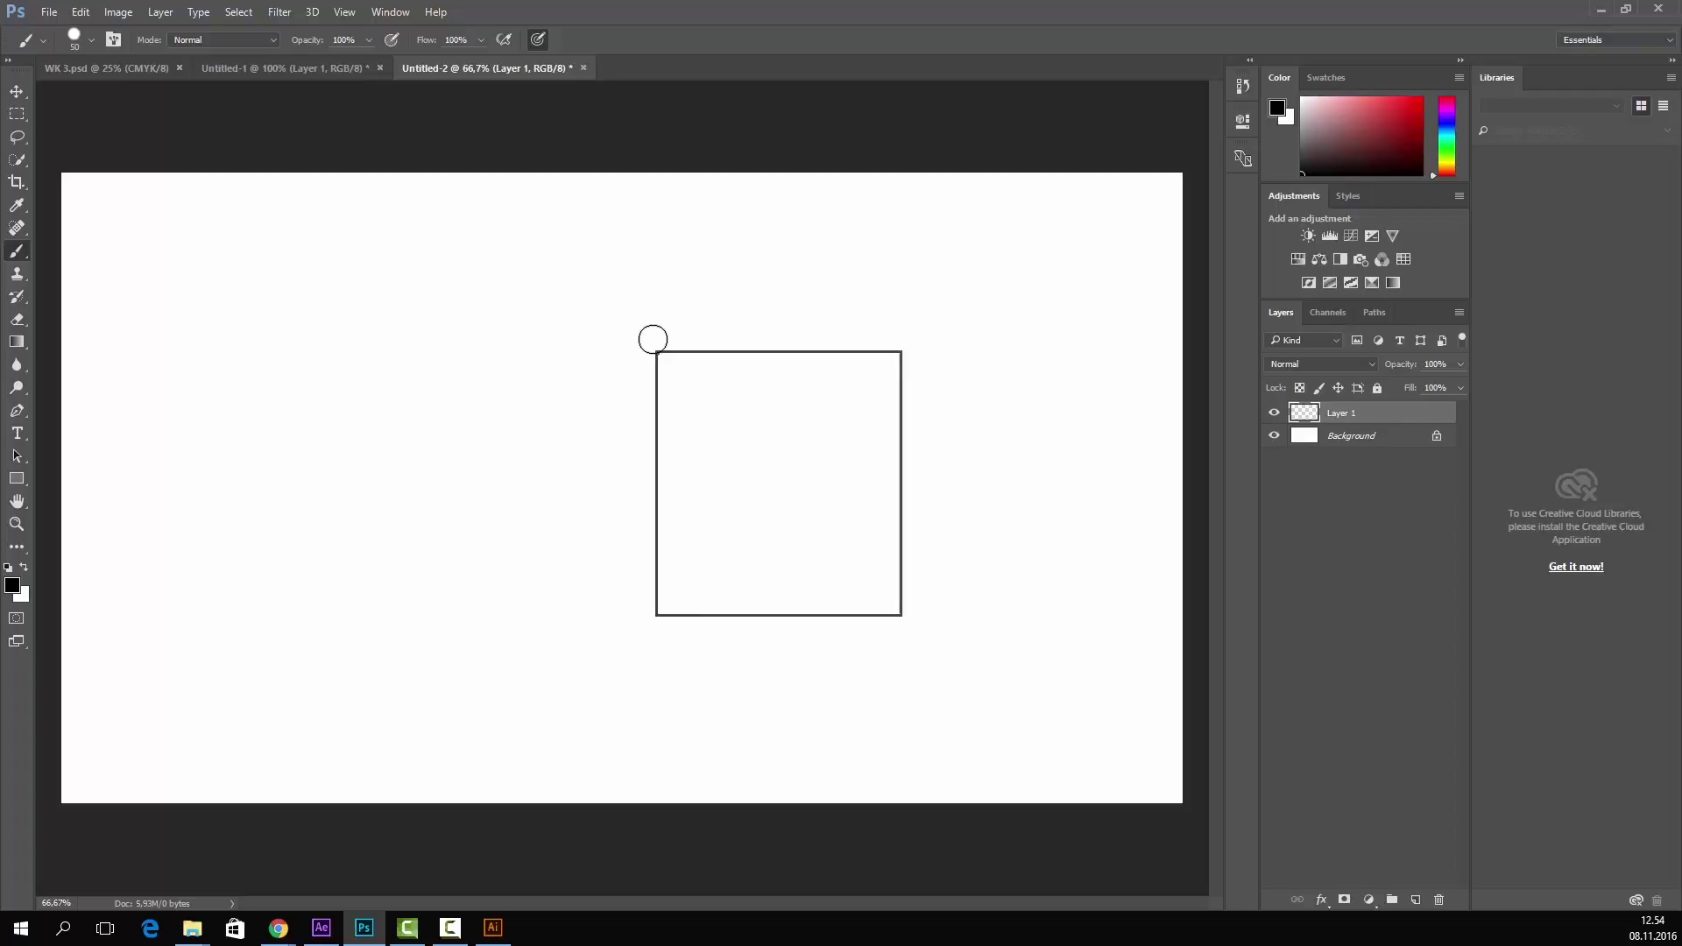
left_click_drag(769, 396, 755, 391)
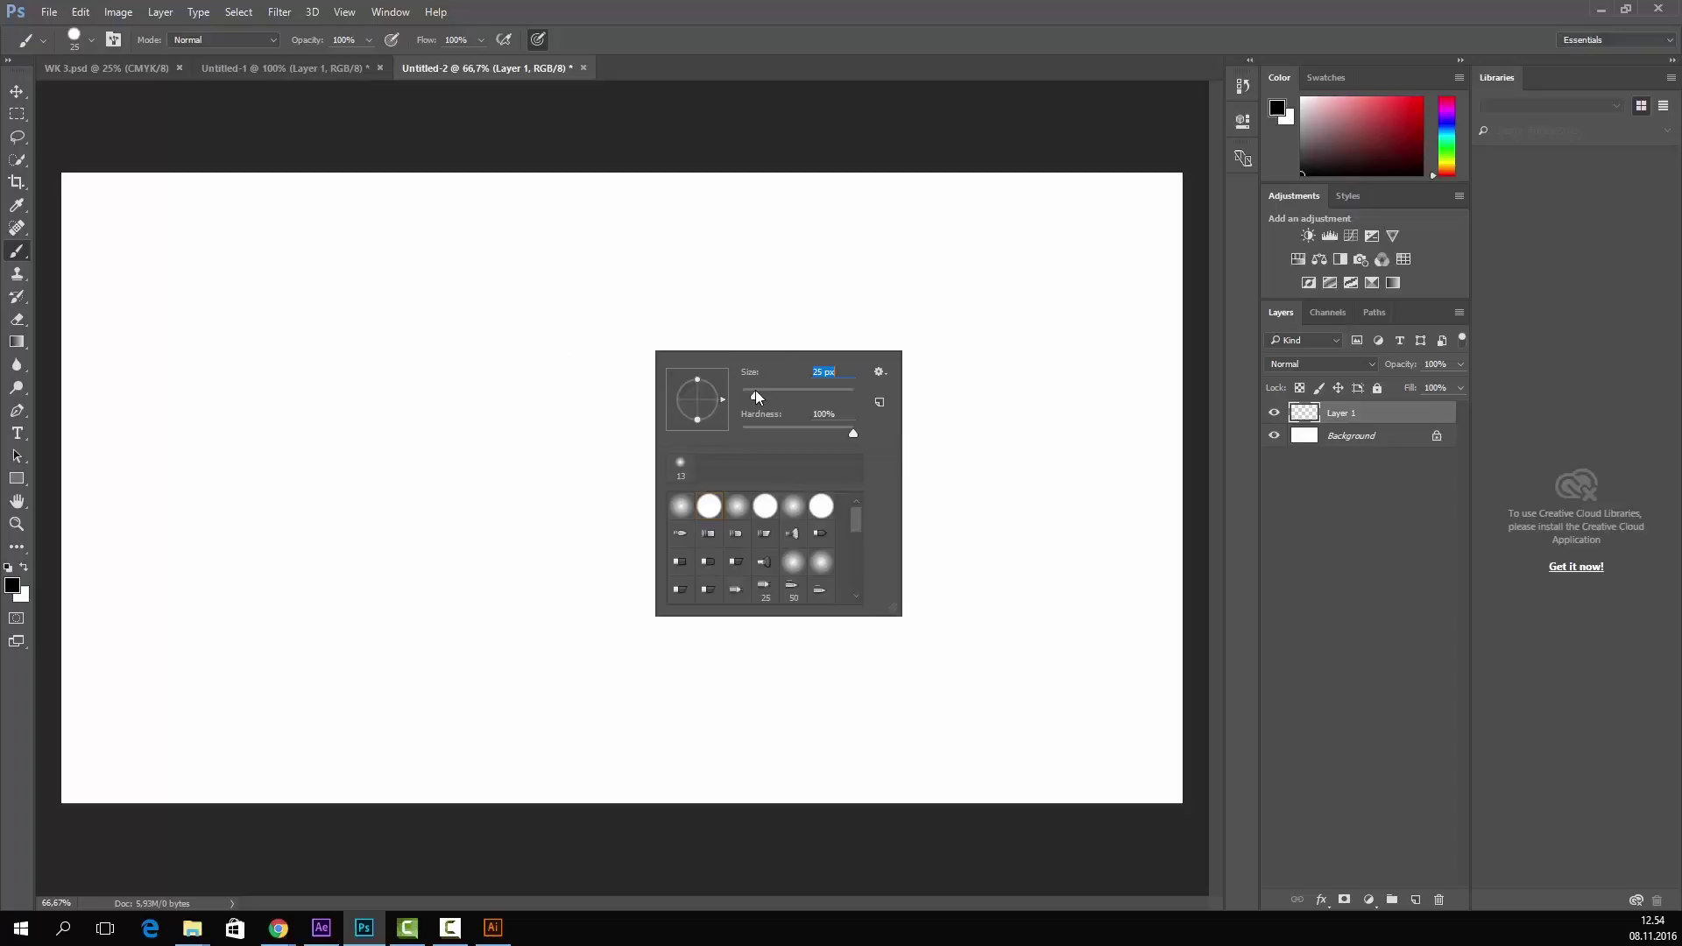
- Paint two half-closed eyes with pupils and the curved lines of a cap above them on Layer 1
mouse_move(487, 340)
left_mouse_down()
mouse_move(518, 391)
mouse_move(536, 374)
left_mouse_up()
mouse_move(500, 336)
left_mouse_down()
mouse_move(574, 342)
mouse_move(535, 370)
mouse_move(652, 349)
mouse_move(589, 341)
left_mouse_up()
left_click(526, 353)
left_click(613, 353)
left_click_drag(429, 326, 644, 303)
left_click_drag(444, 274, 627, 238)
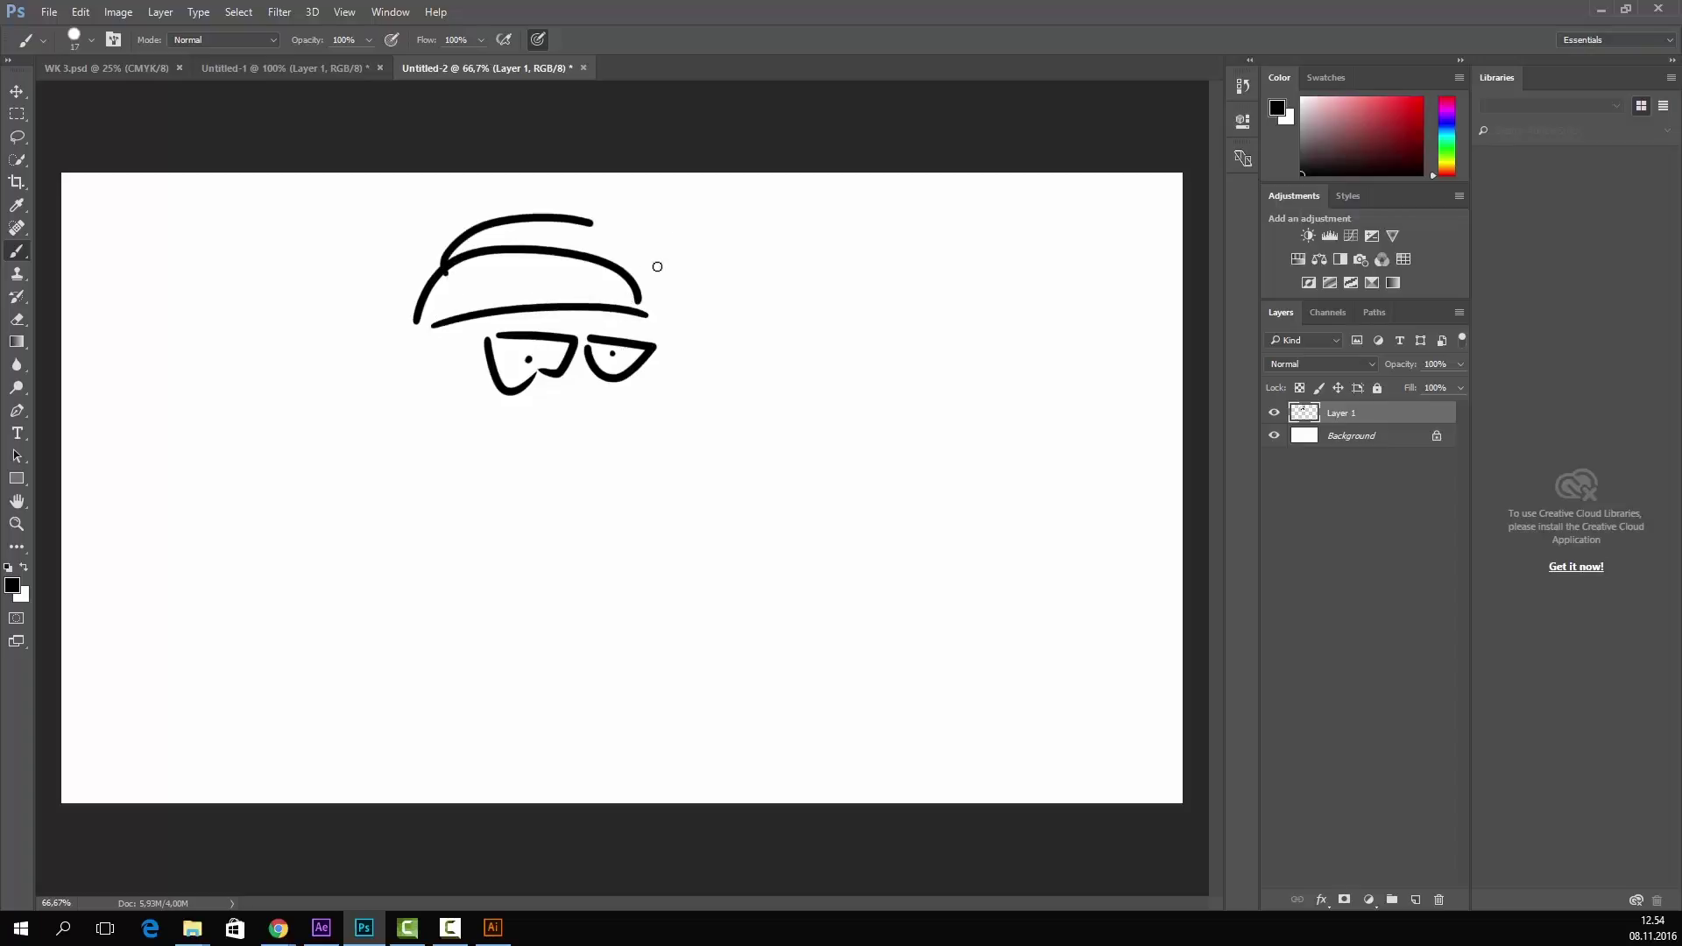
- Add the ear, nose, smiling mouth, chin and cheek lines to the cartoon face on Layer 1, redoing the first nose stroke
left_click_drag(424, 372, 406, 417)
left_click(404, 402)
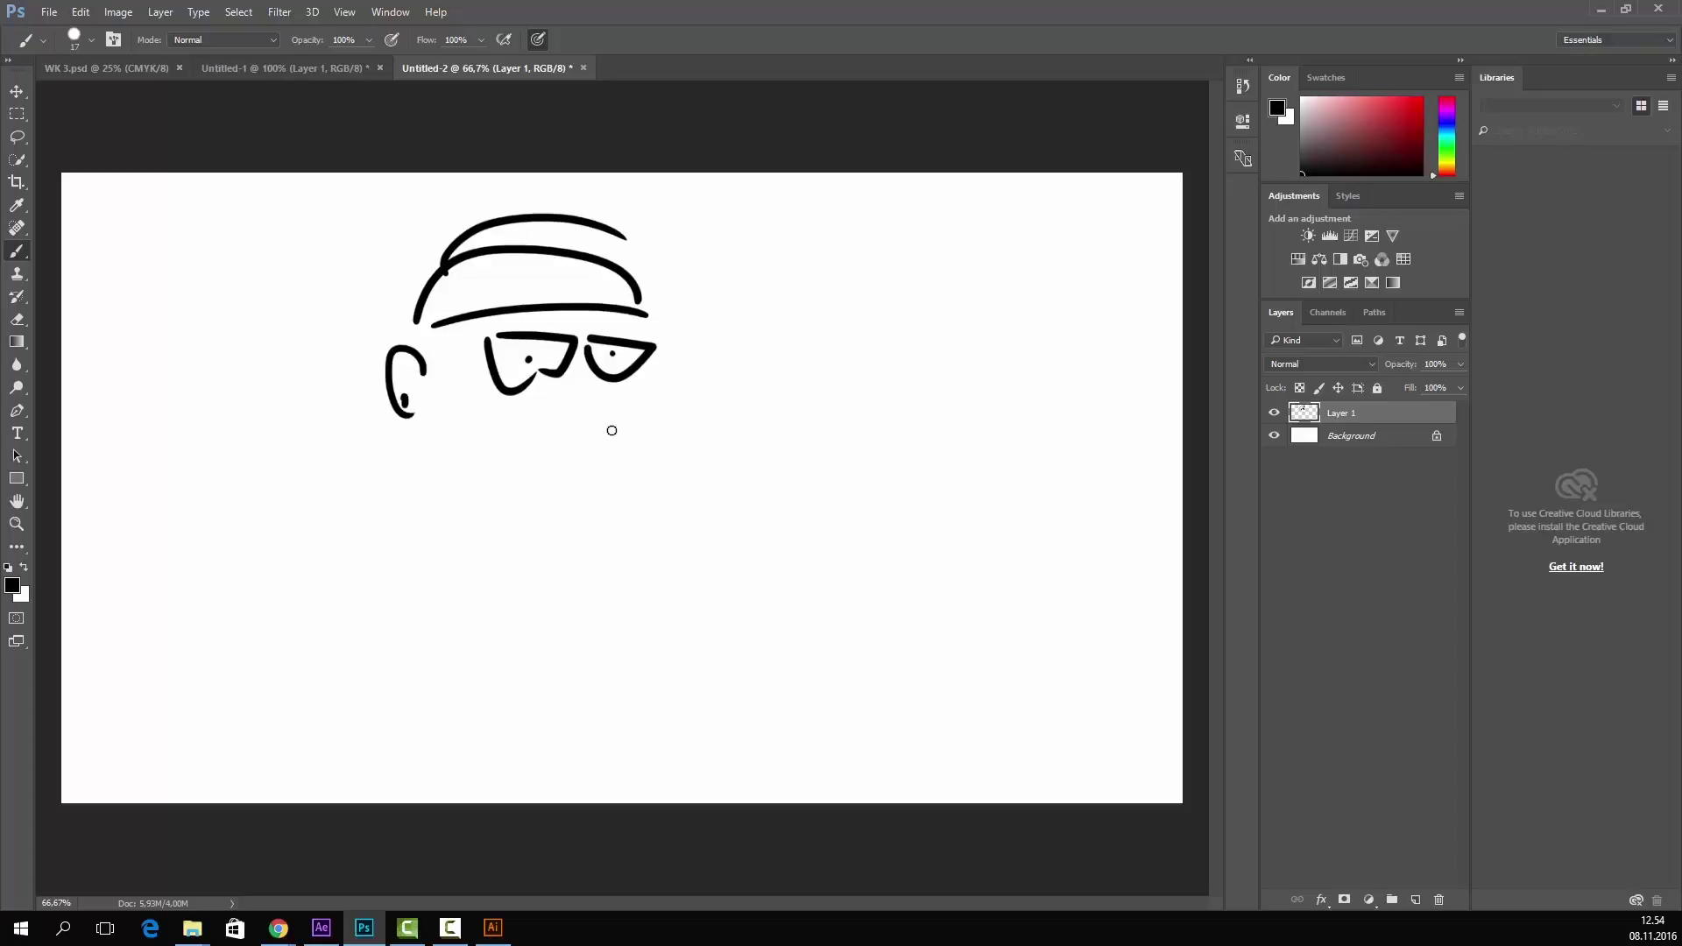
left_click_drag(590, 381, 552, 401)
key("ctrl+z")
mouse_move(587, 369)
left_mouse_down()
mouse_move(564, 423)
mouse_move(531, 396)
left_mouse_up()
left_click_drag(520, 465, 596, 479)
mouse_move(456, 430)
left_mouse_down()
mouse_move(613, 479)
mouse_move(655, 375)
left_mouse_up()
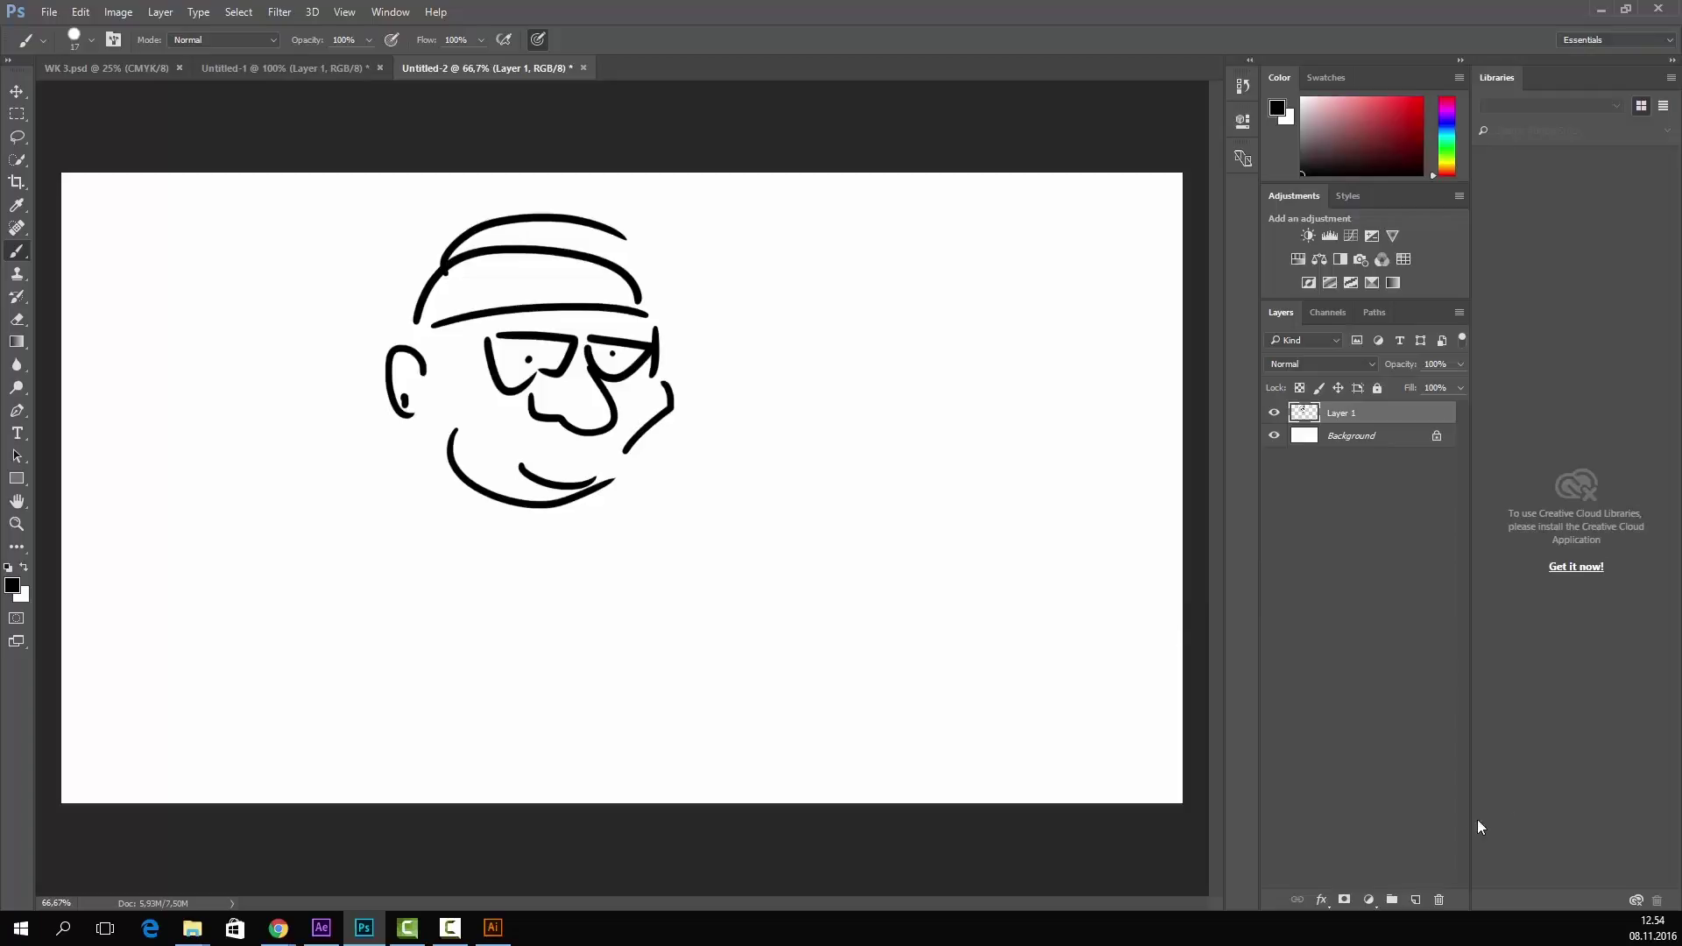
- Add Layer 2 above the first drawing, lower Layer 1's opacity to a faint grey guide, and make Layer 2 active
left_click(1415, 900)
left_click(1394, 438)
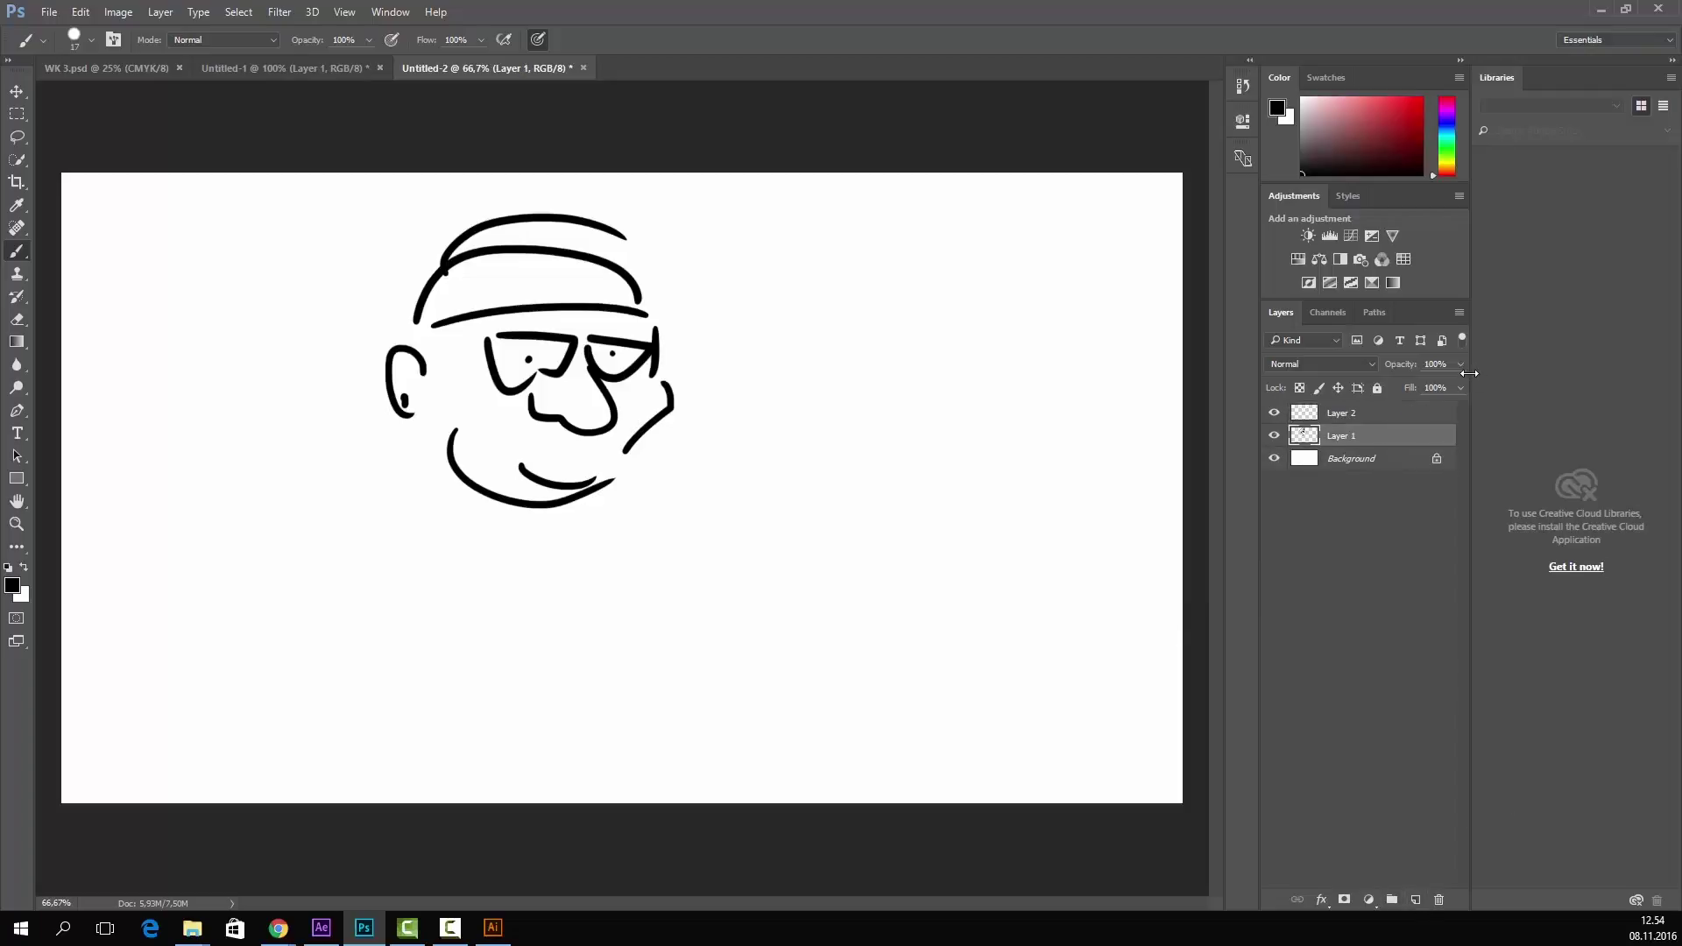
left_click(1461, 365)
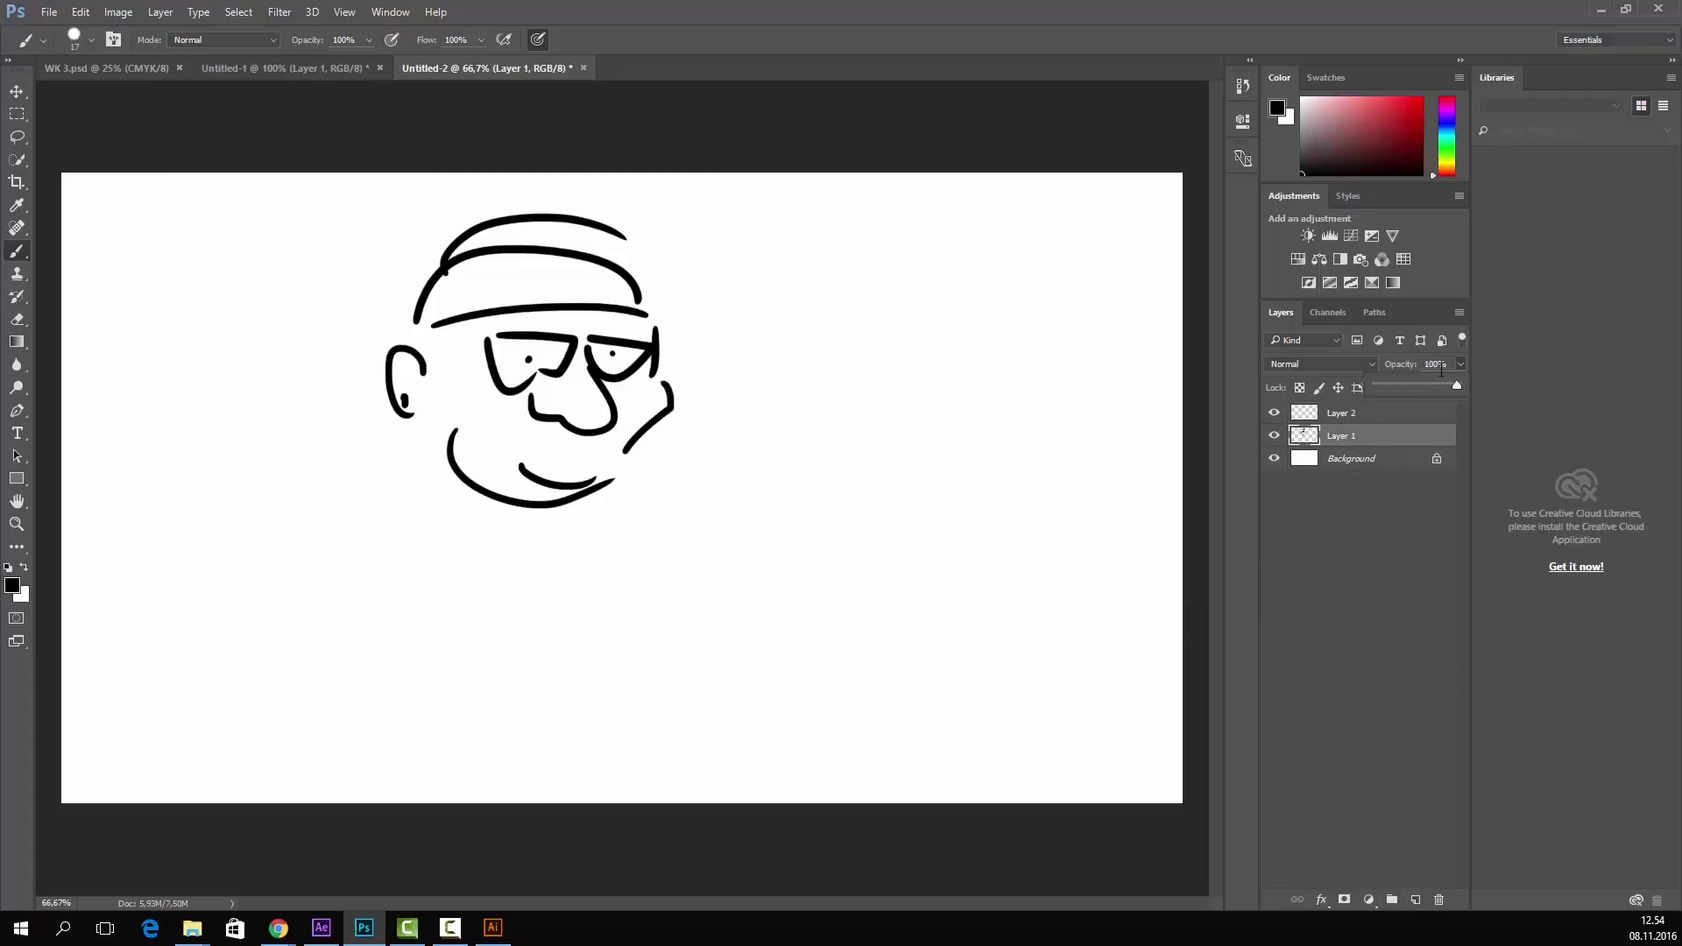
left_click(1390, 383)
left_click(1382, 414)
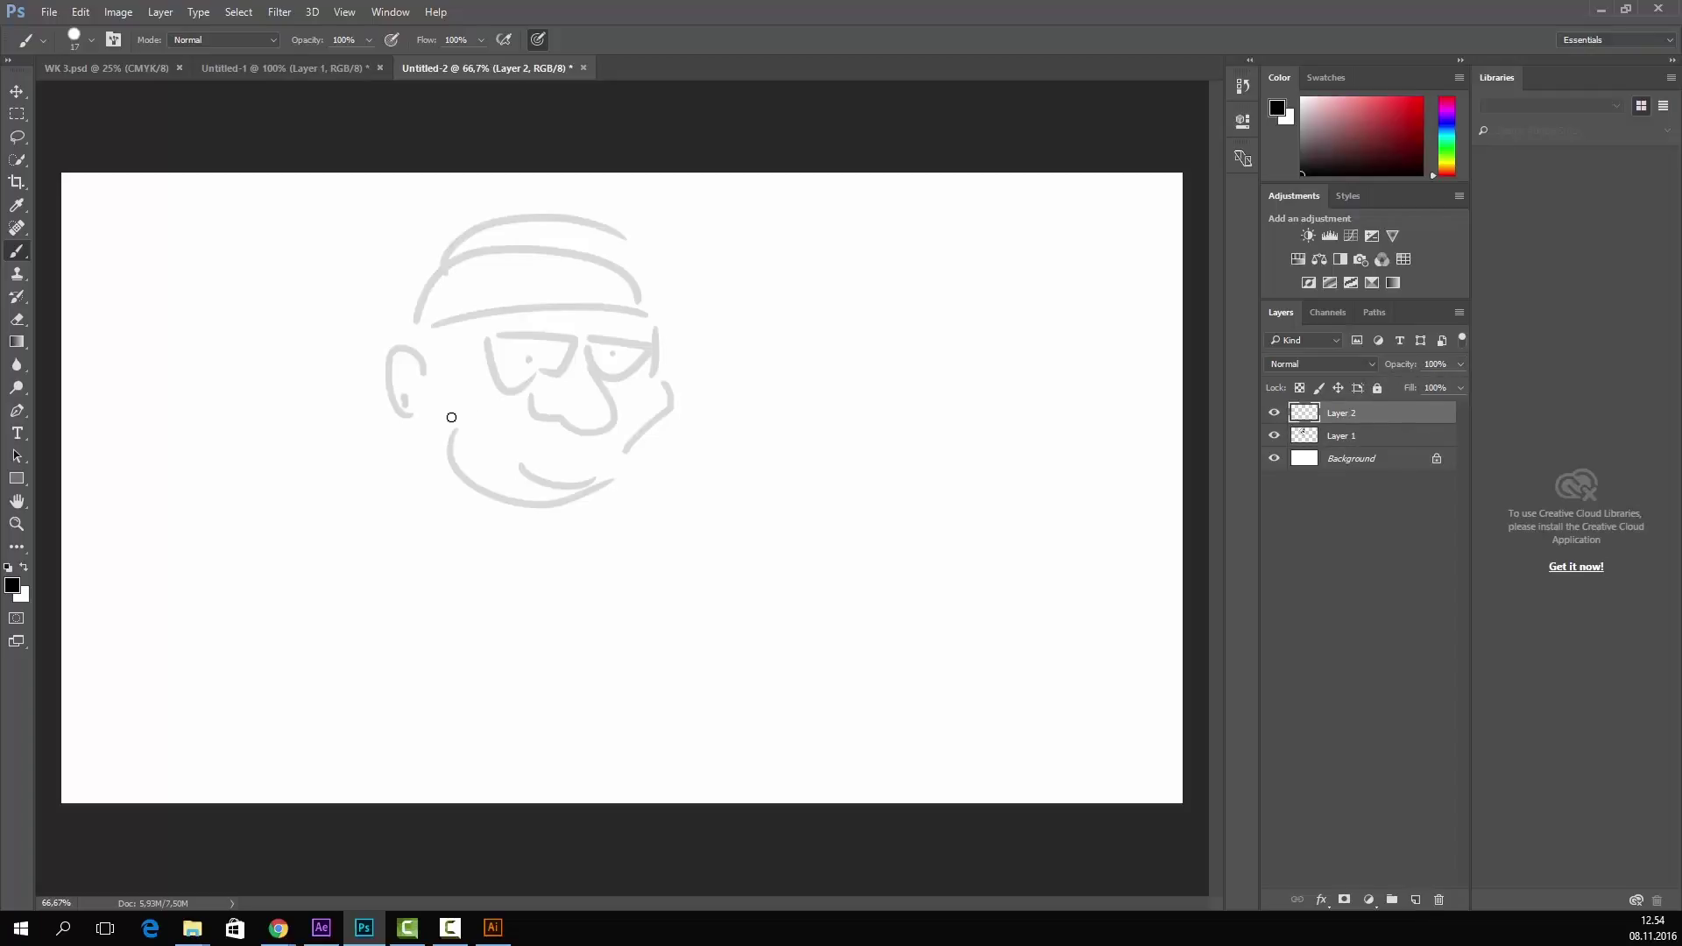
- Redraw the ear and cap in black on Layer 2, loosely following the faded sketch
mouse_move(414, 415)
left_mouse_down()
mouse_move(440, 376)
mouse_move(642, 291)
left_mouse_up()
left_click(409, 398)
mouse_move(648, 307)
left_mouse_down()
mouse_move(380, 308)
mouse_move(600, 229)
mouse_move(660, 260)
left_mouse_up()
- Redraw the eyes with pupils, nose, mouth, jaw and cheek on Layer 2 over the faded face
left_click_drag(584, 336, 650, 340)
mouse_move(587, 338)
left_mouse_down()
mouse_move(640, 344)
mouse_move(453, 336)
mouse_move(579, 372)
mouse_move(630, 362)
mouse_move(620, 351)
mouse_move(602, 418)
mouse_move(540, 392)
mouse_move(599, 456)
left_mouse_up()
left_click(529, 355)
left_click(618, 352)
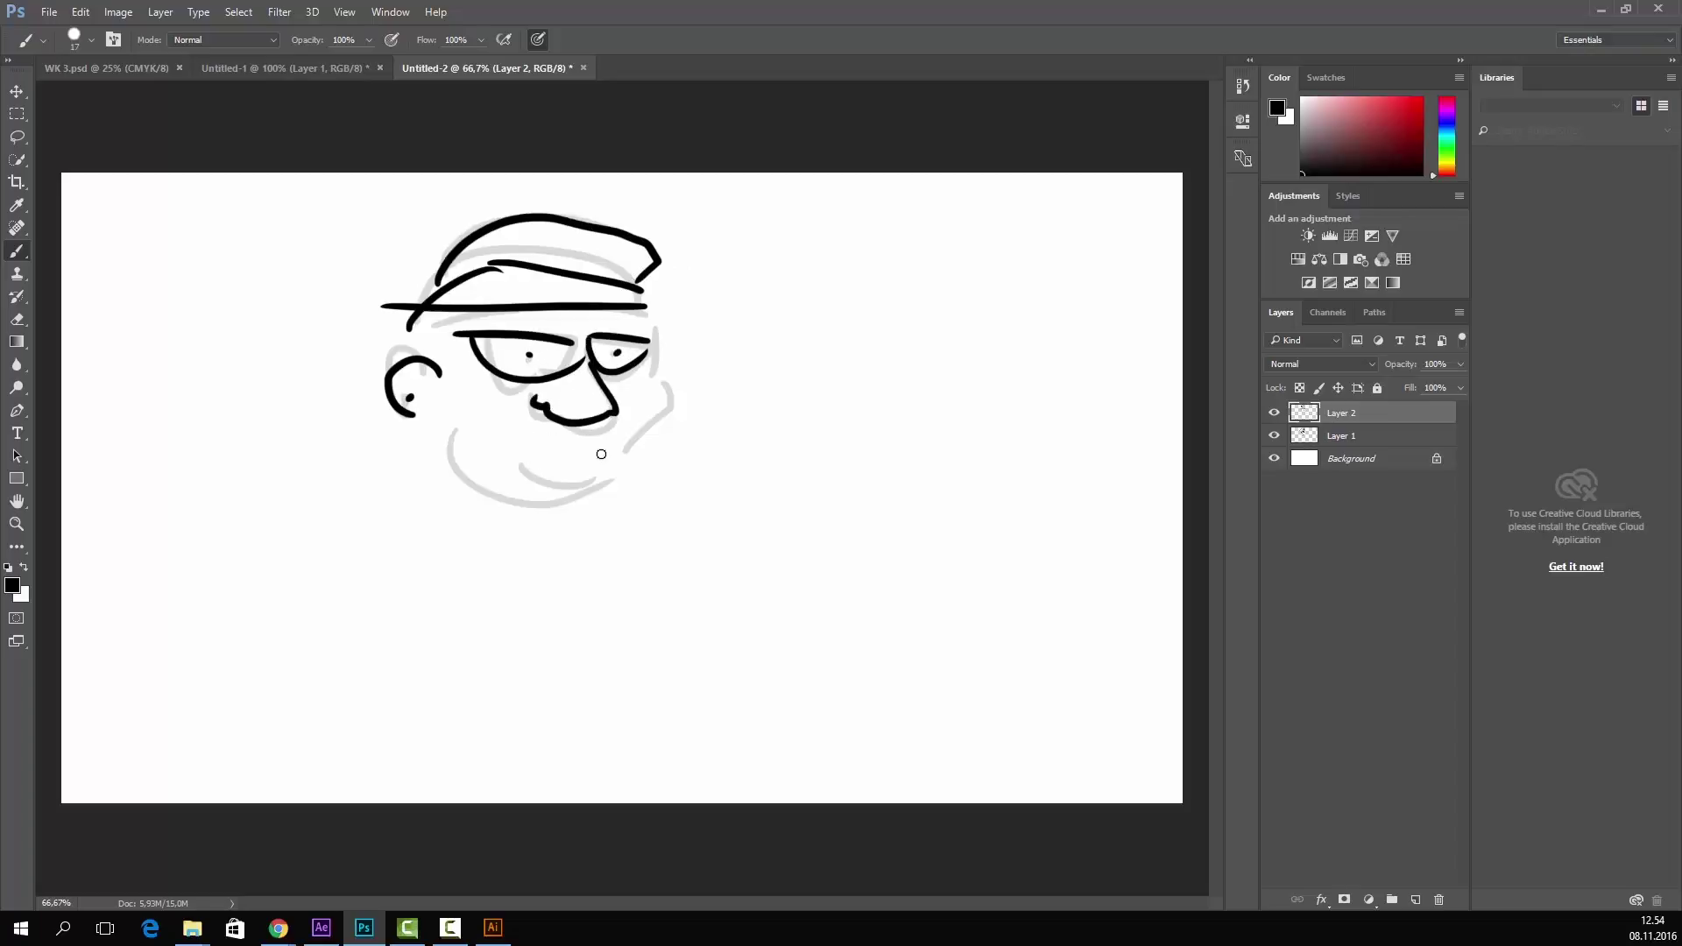
mouse_move(662, 381)
left_mouse_down()
mouse_move(603, 479)
mouse_move(465, 437)
left_mouse_up()
left_click_drag(657, 370, 652, 326)
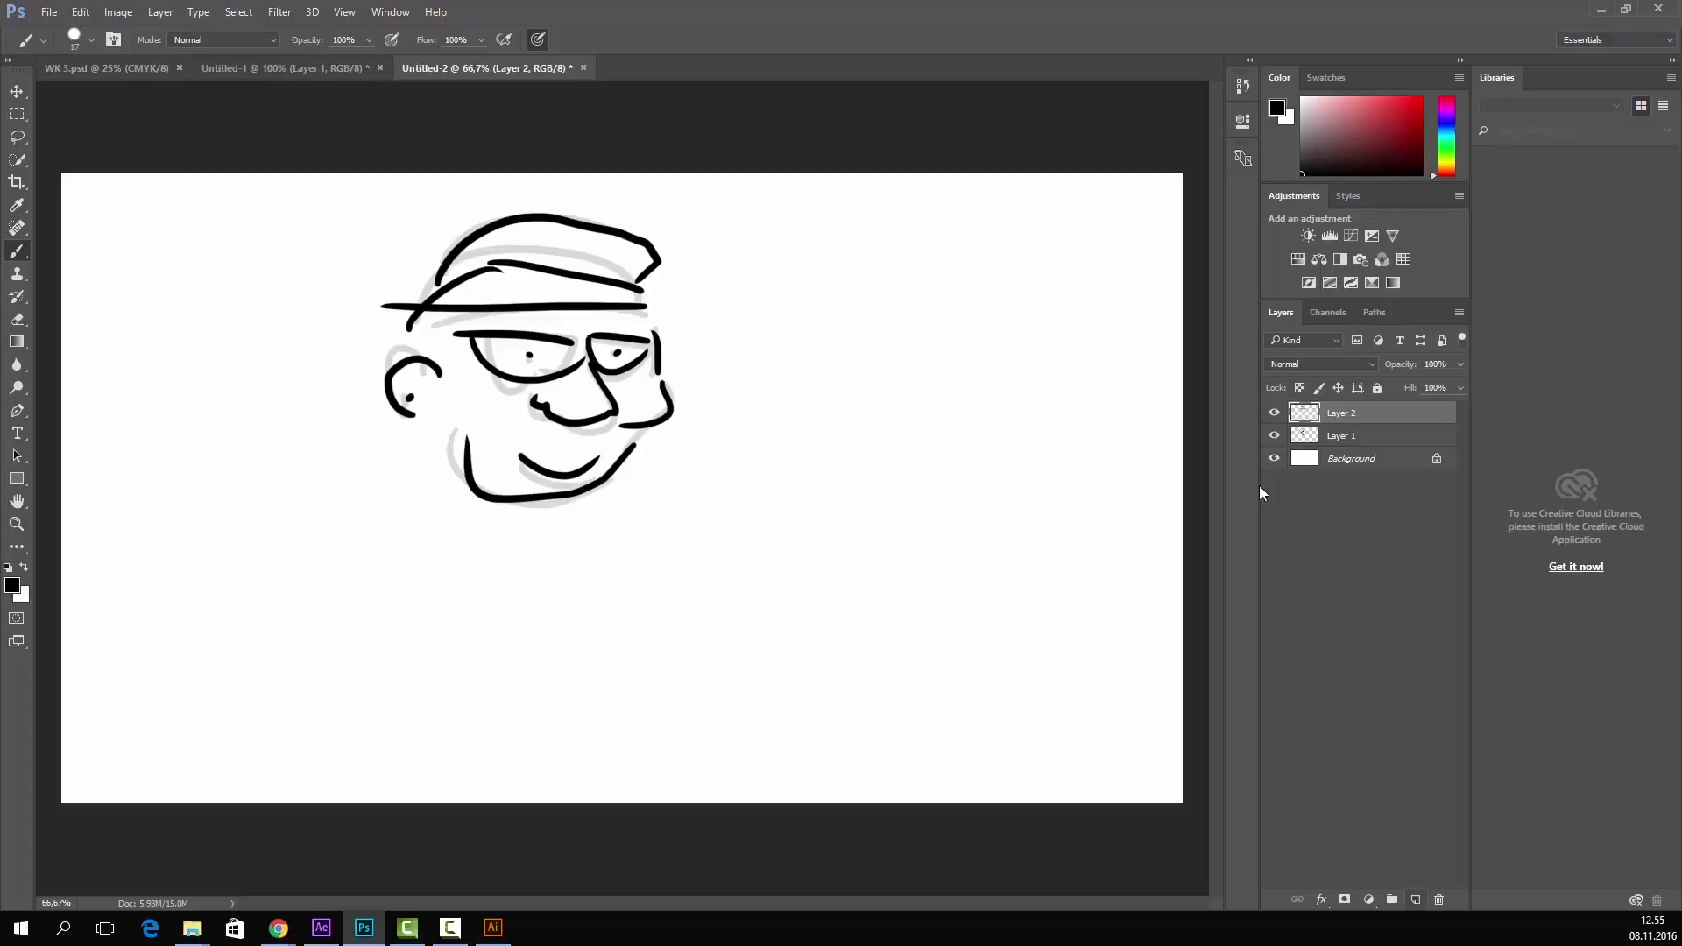
- Add Layer 3 on top, reduce Layer 2's opacity to 36%, and make Layer 3 active
left_click(1415, 900)
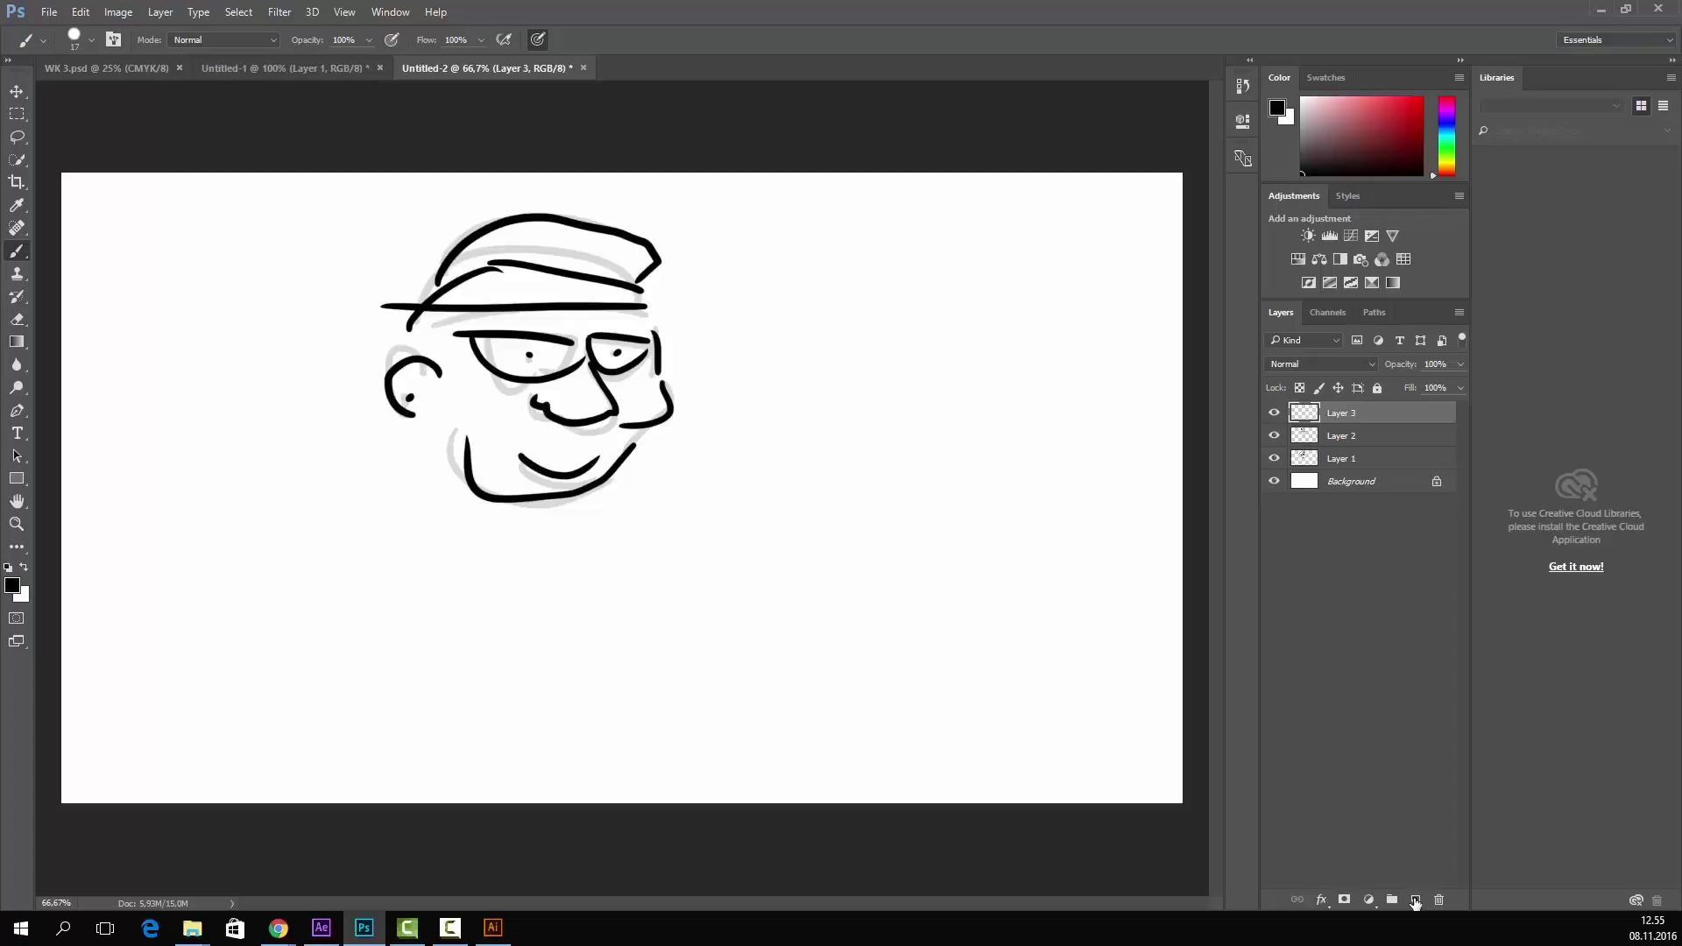
left_click(1274, 435)
left_click(1406, 438)
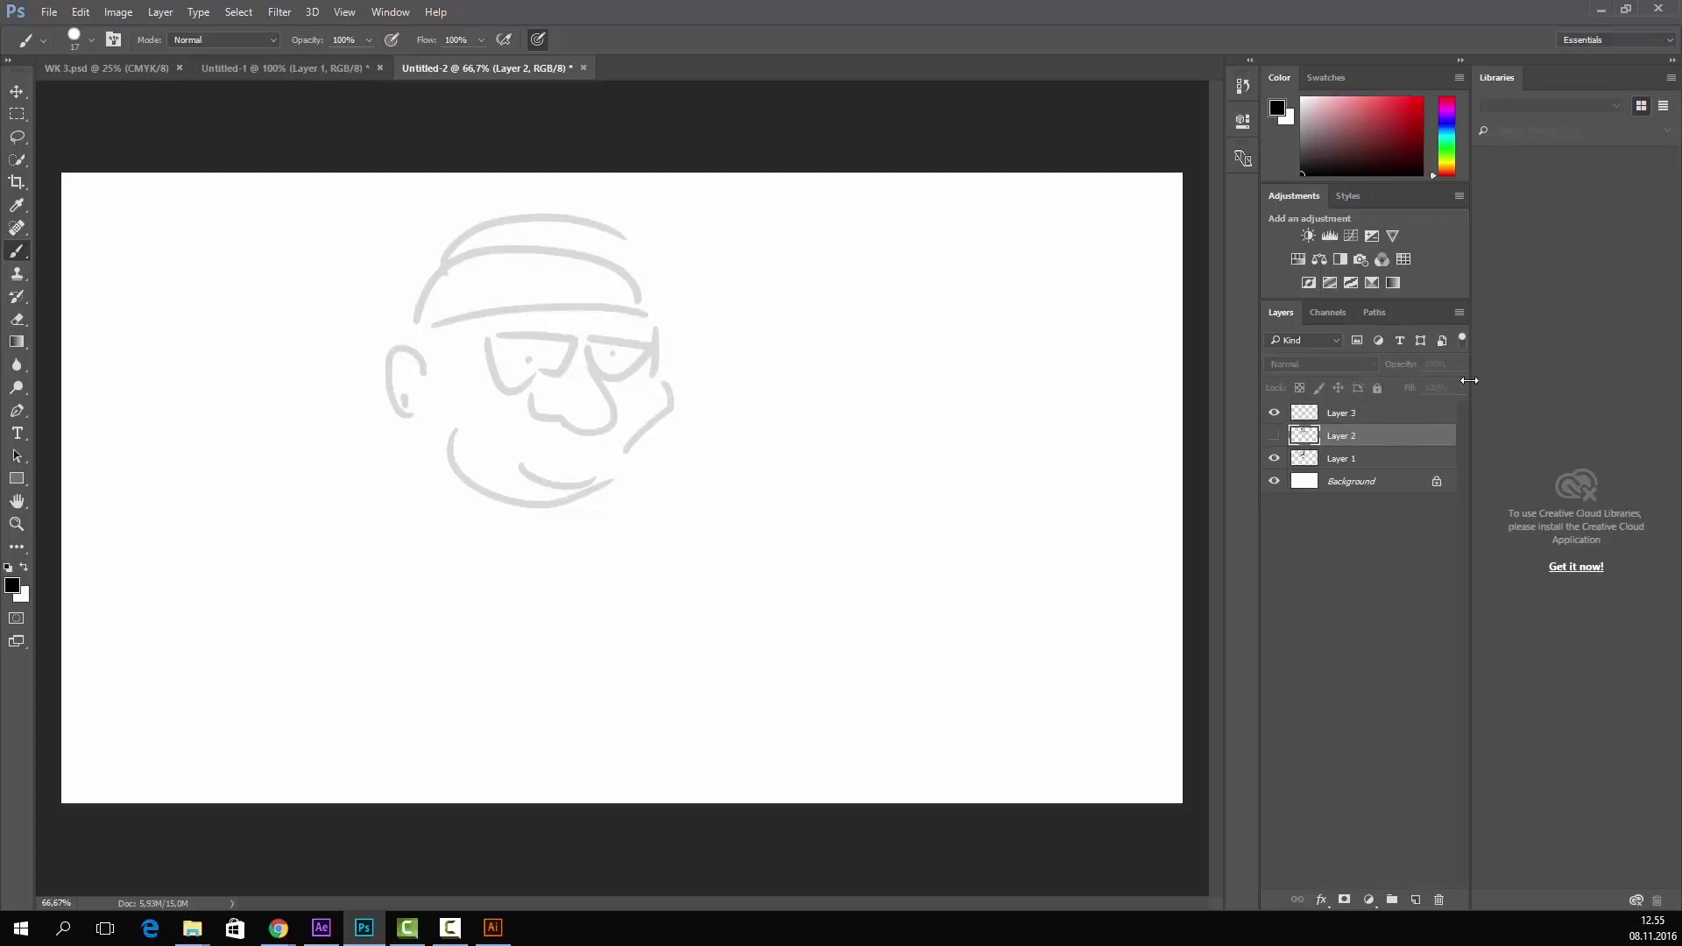
left_click(1273, 436)
left_click_drag(1443, 371, 1405, 380)
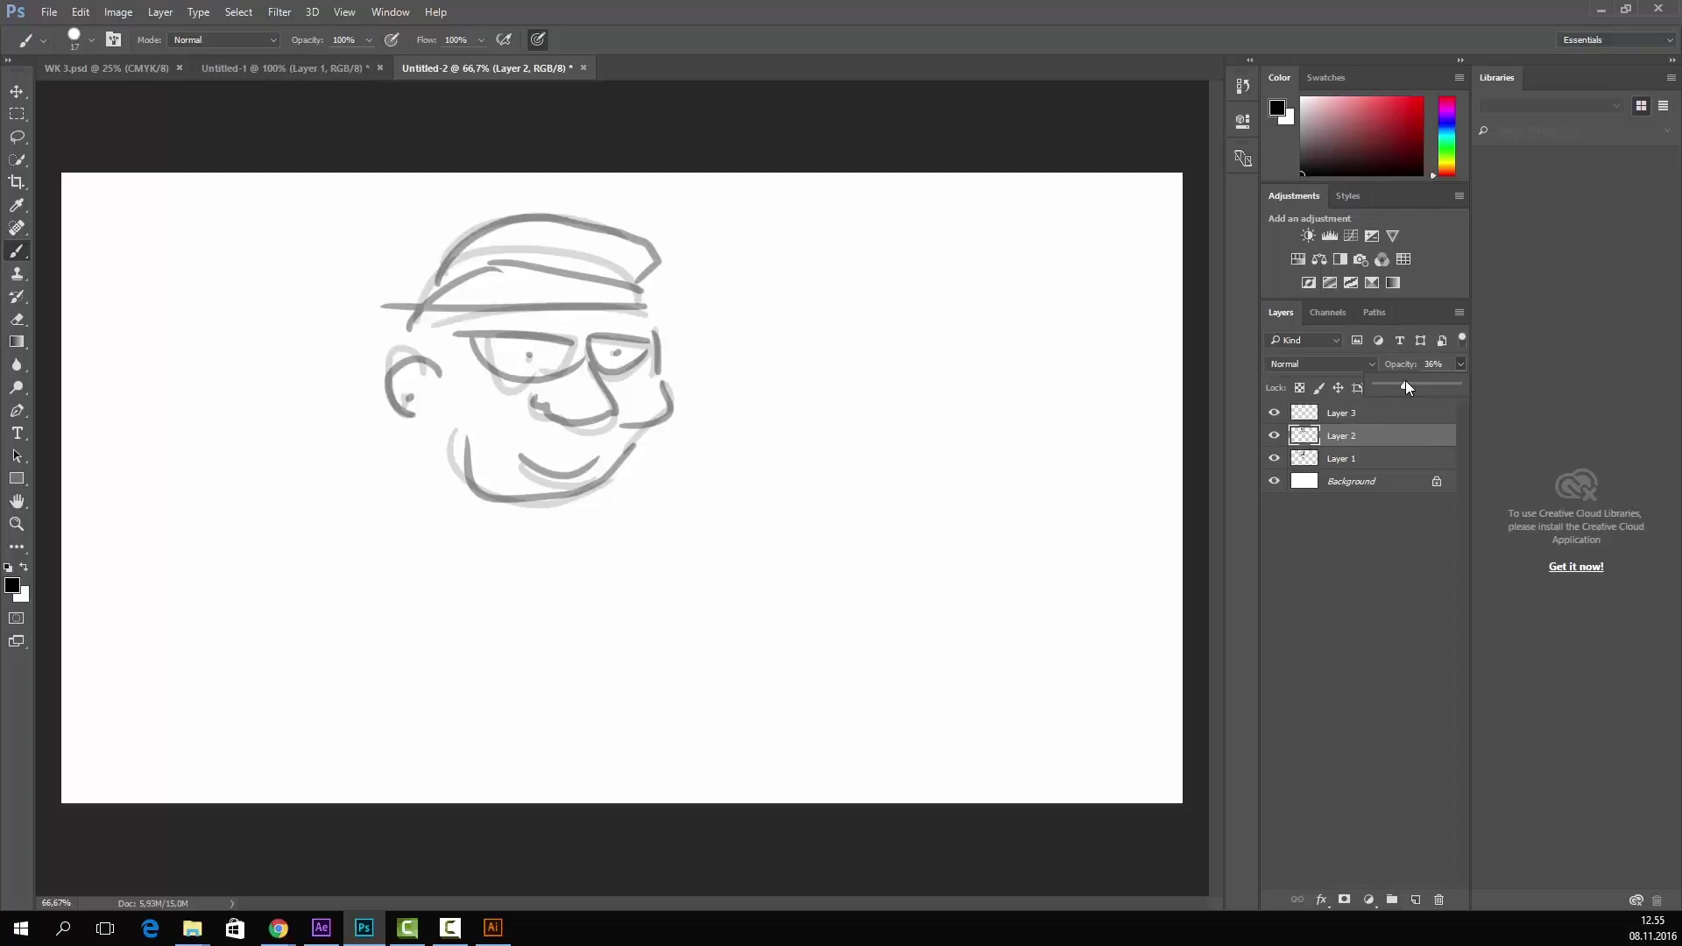
left_click(1367, 413)
- Redraw the ear, cap, eyes with pupils, and nose in black on Layer 3, loosely following the faded sketches
mouse_move(421, 417)
left_mouse_down()
mouse_move(387, 361)
mouse_move(444, 381)
mouse_move(536, 275)
mouse_move(649, 304)
mouse_move(451, 312)
mouse_move(487, 231)
mouse_move(624, 230)
mouse_move(646, 280)
left_mouse_up()
left_click(418, 404)
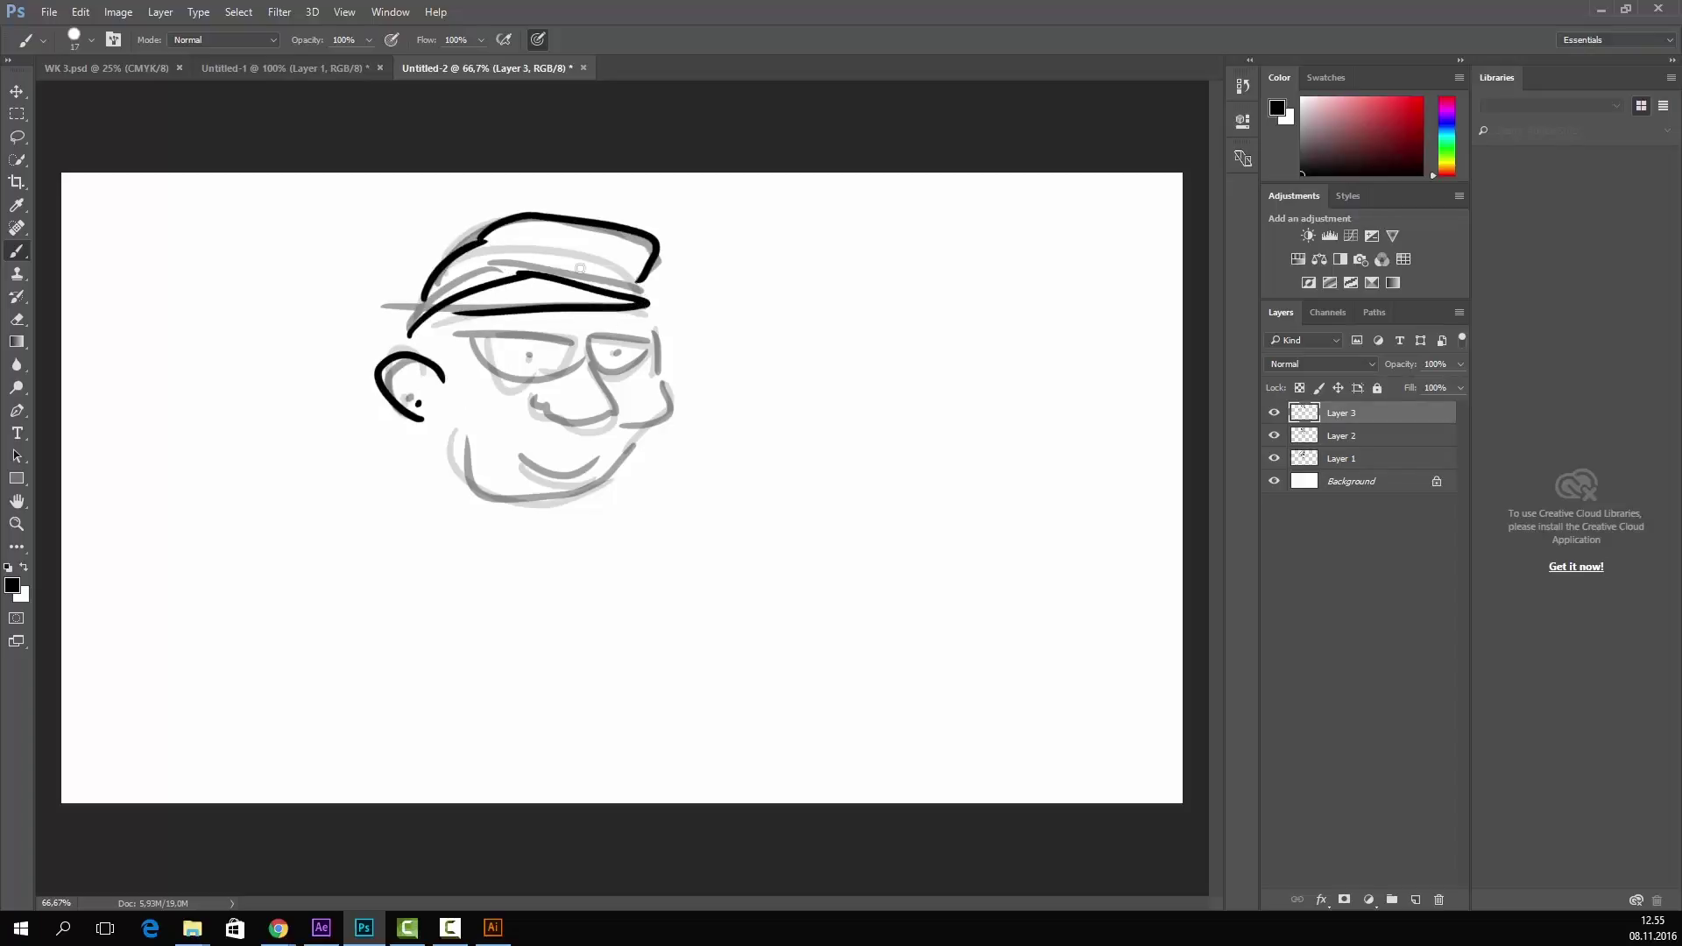
left_click_drag(474, 333, 558, 364)
mouse_move(463, 330)
left_mouse_down()
mouse_move(606, 341)
mouse_move(538, 367)
mouse_move(639, 368)
mouse_move(604, 365)
mouse_move(550, 419)
mouse_move(531, 391)
left_mouse_up()
left_click(528, 350)
left_click(617, 359)
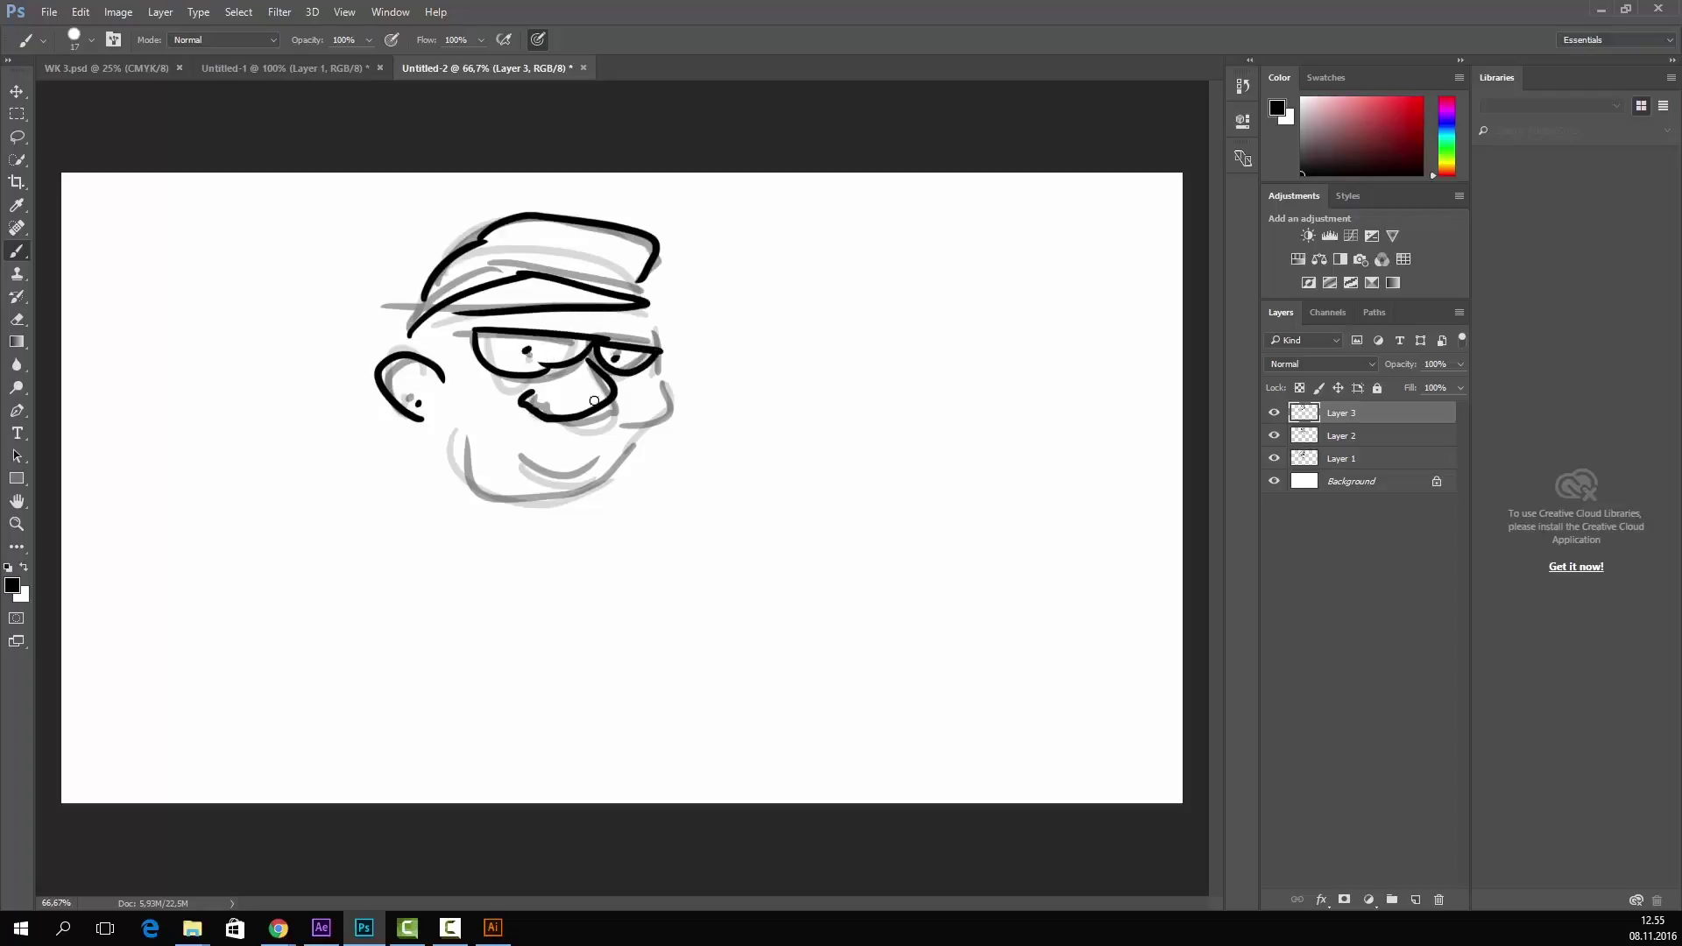
- Redraw the cheek, mouth and jaw on Layer 3 over the faded face, undoing a stray stroke
mouse_move(632, 424)
left_mouse_down()
mouse_move(677, 394)
mouse_move(672, 348)
left_mouse_up()
mouse_move(647, 436)
left_mouse_down()
mouse_move(543, 492)
mouse_move(447, 454)
mouse_move(596, 472)
mouse_move(583, 456)
left_mouse_up()
key("ctrl+z")
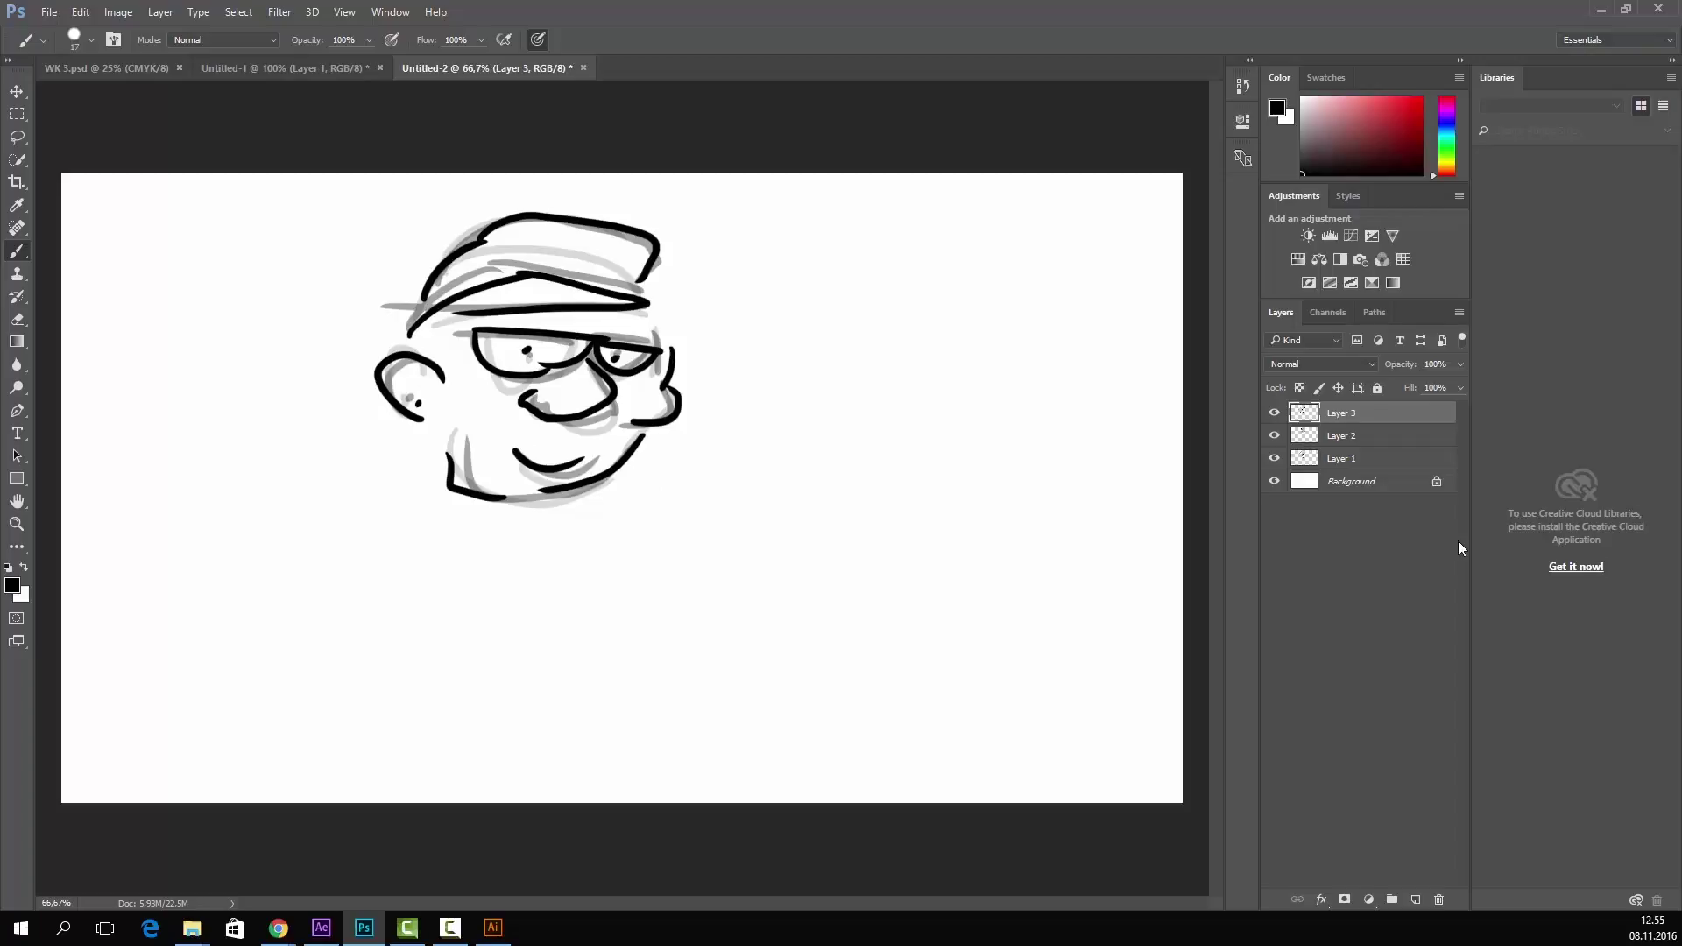
- Hide Layers 3 and 2, and restore Layer 1's opacity to 100% so only the first drawing shows
left_click(1392, 568)
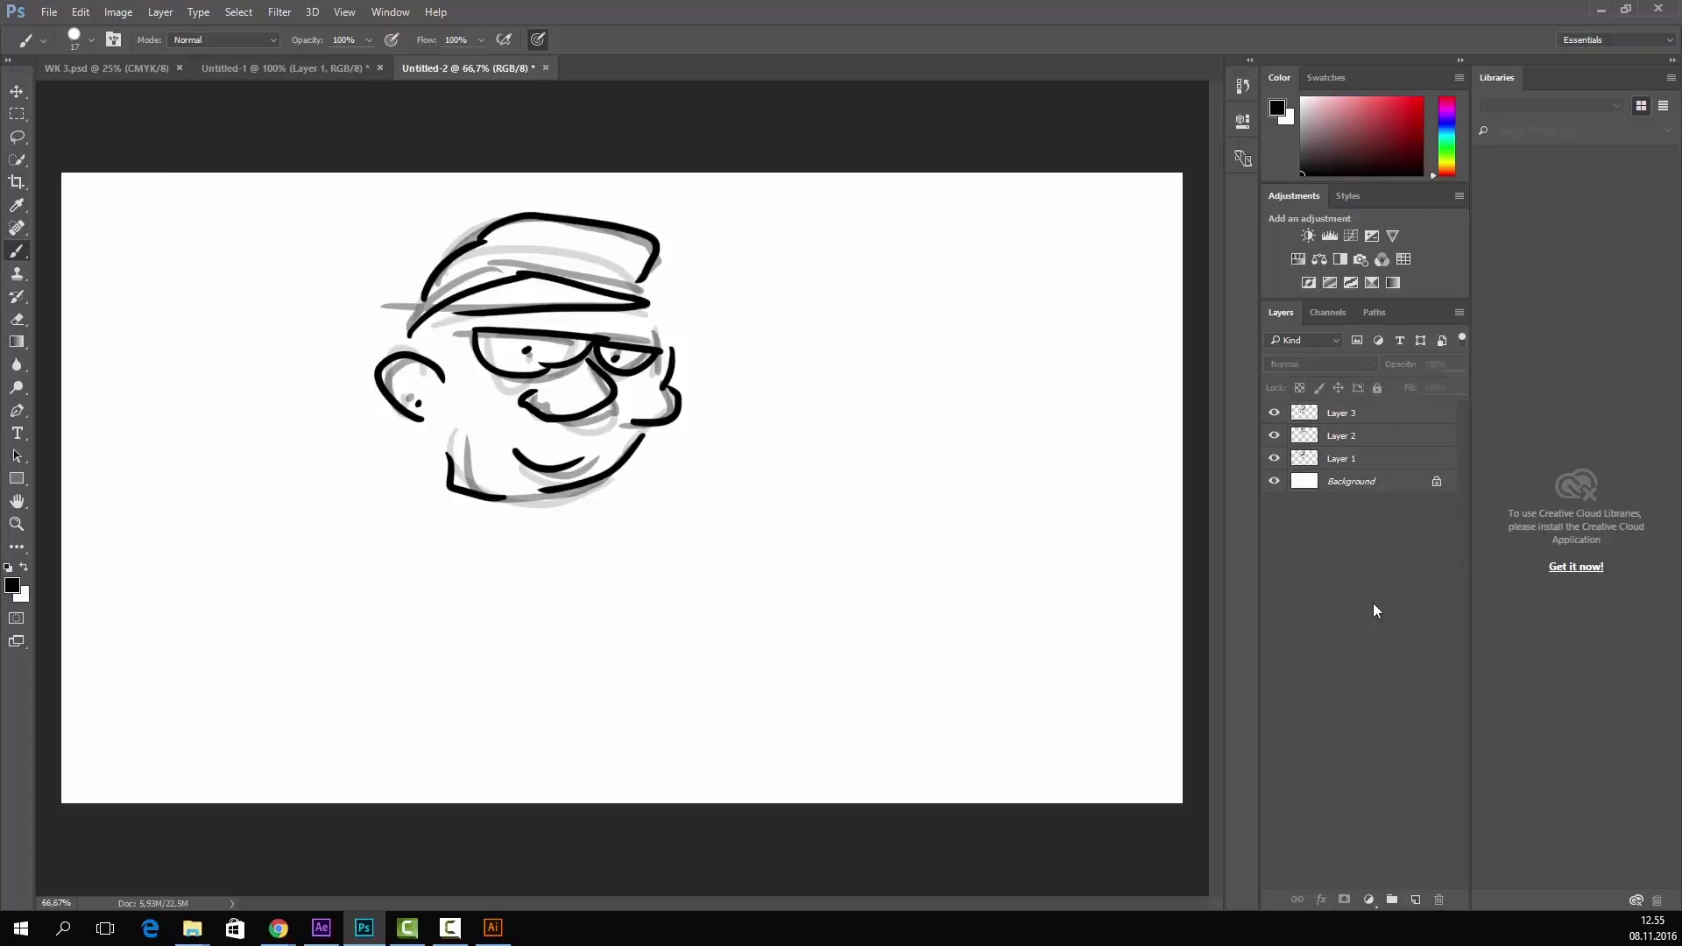
left_click_drag(1274, 412, 1274, 436)
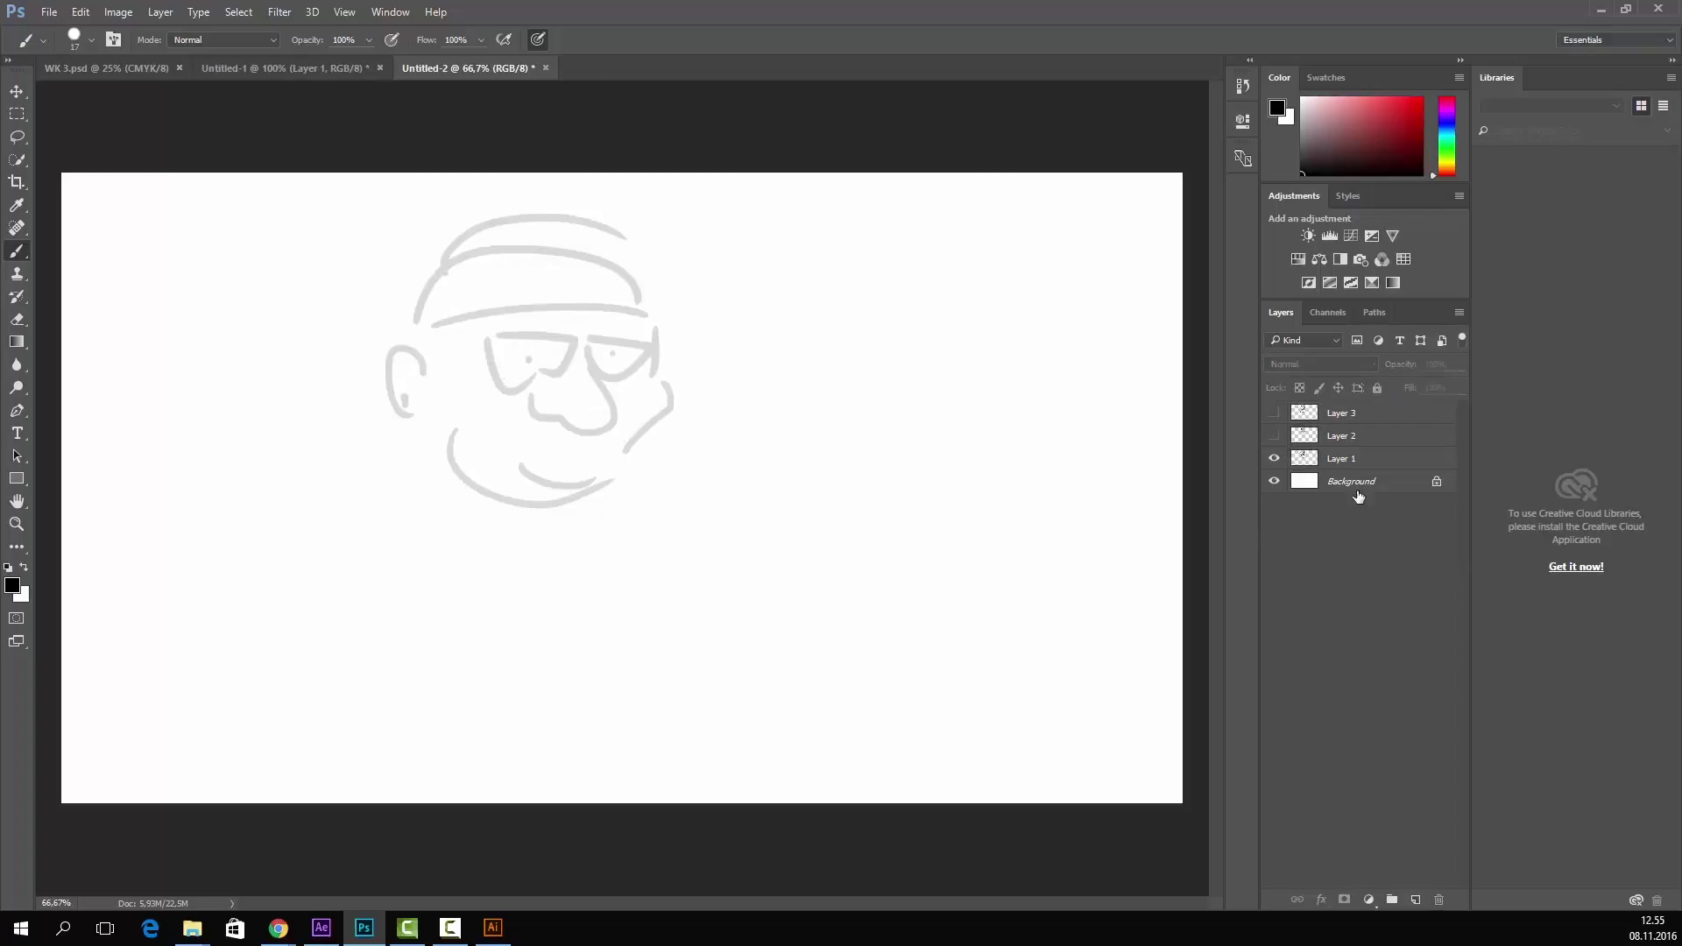
left_click(1360, 458)
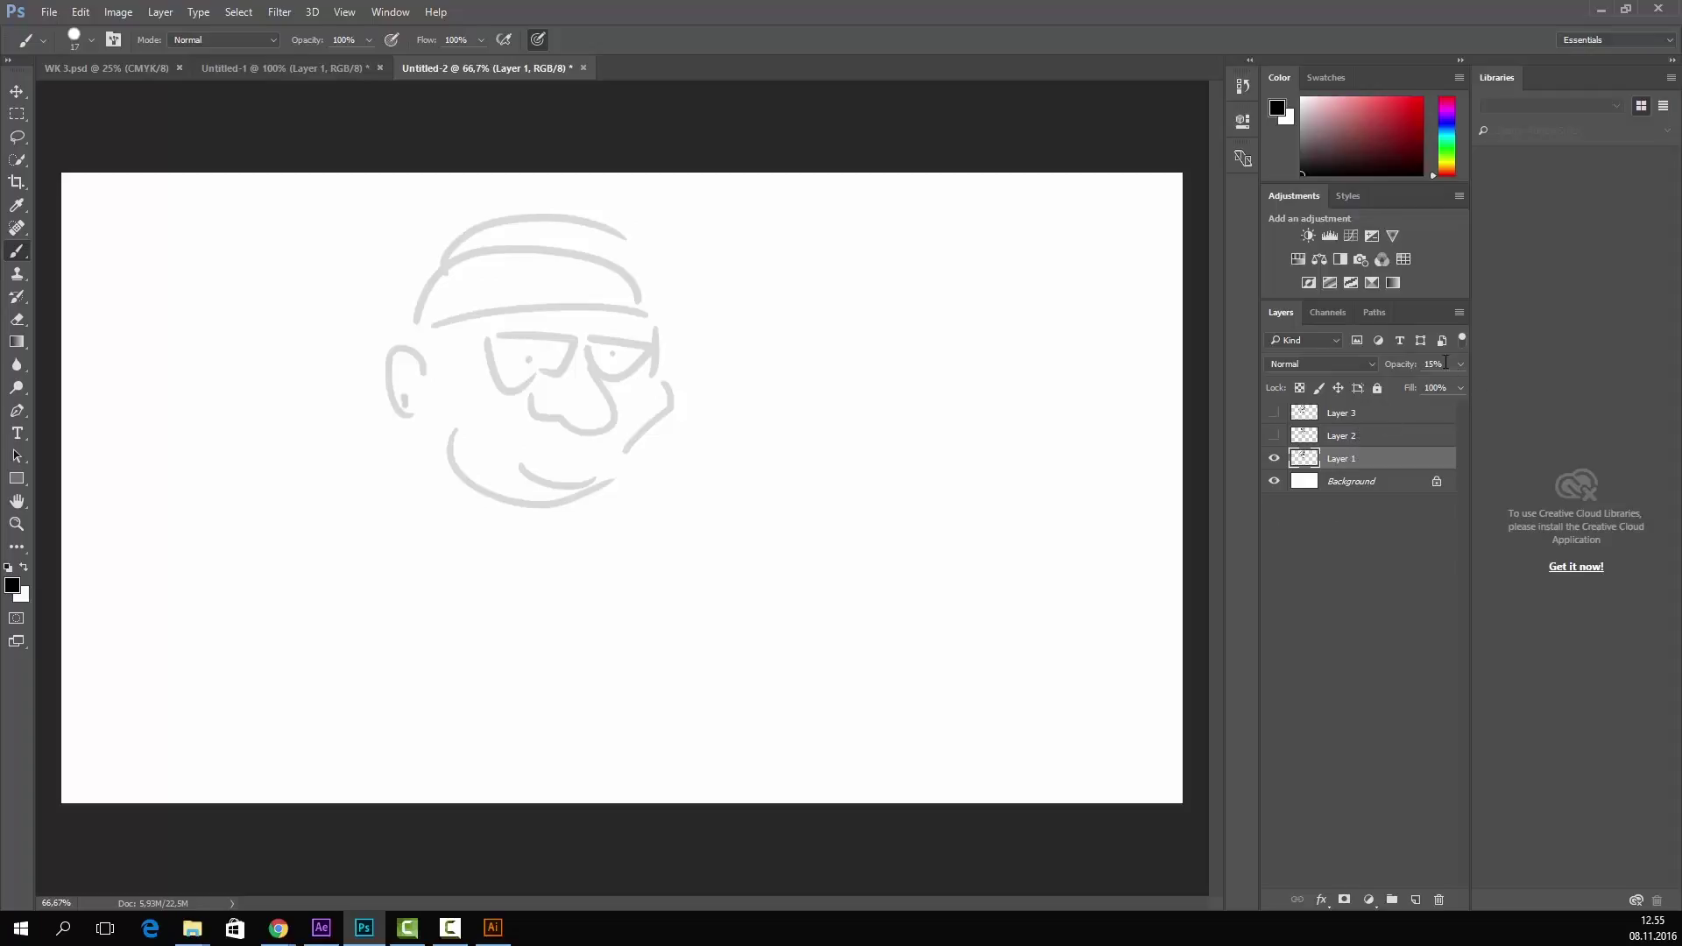
left_click_drag(1447, 388, 1460, 386)
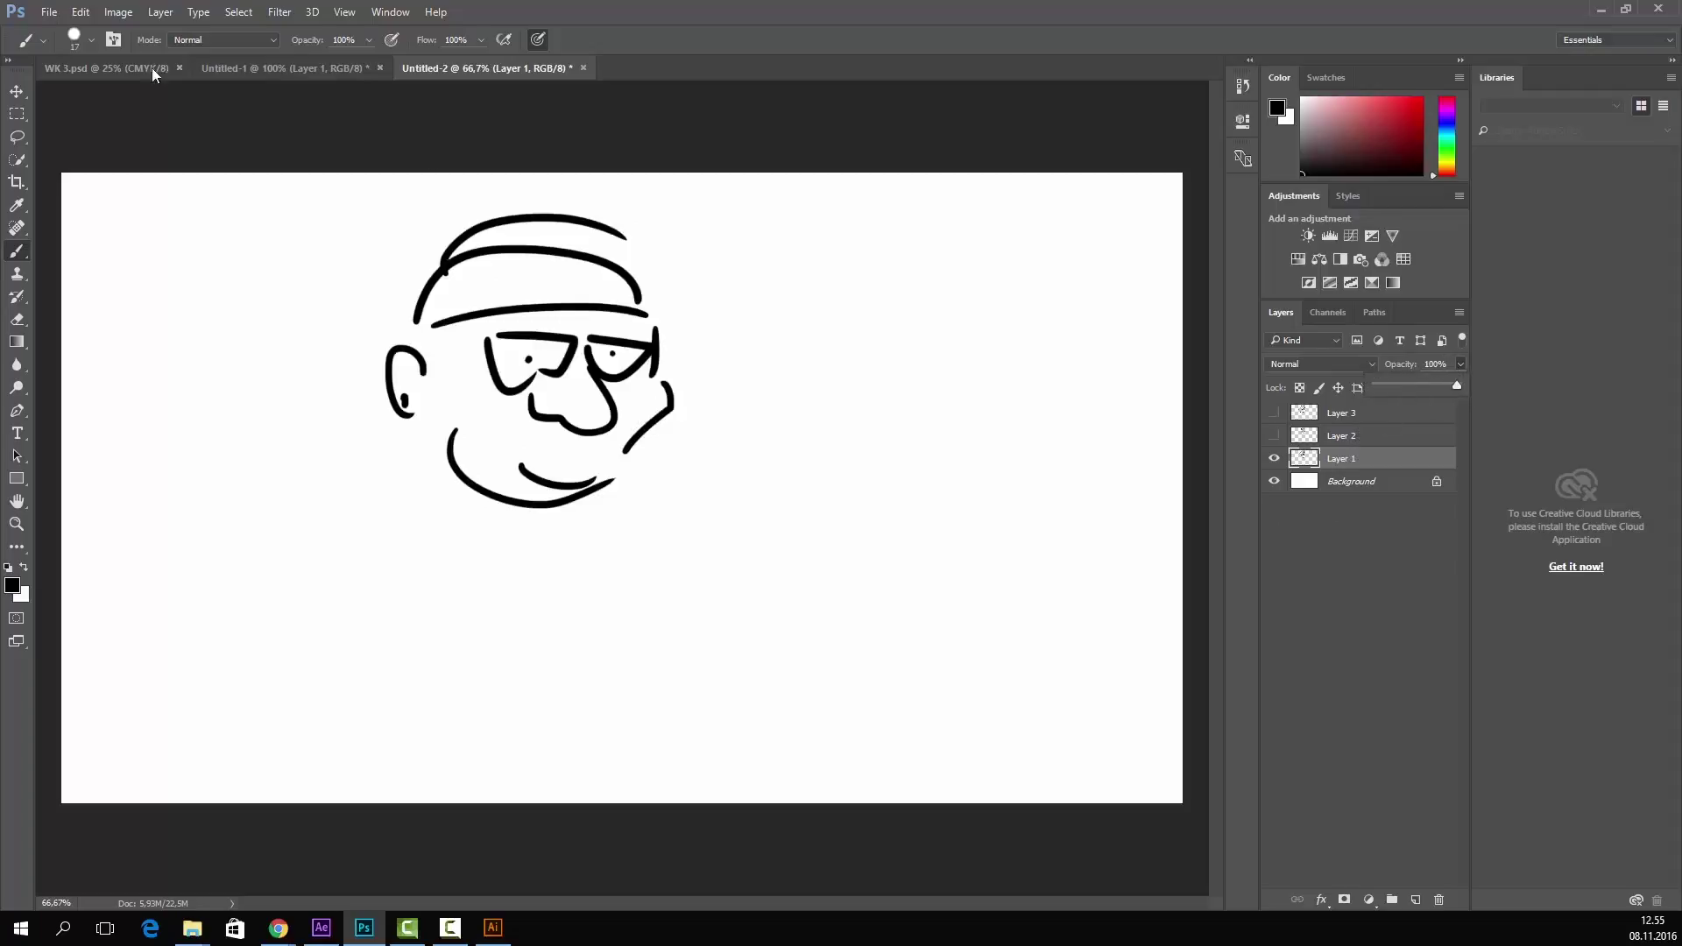
left_click(51, 12)
left_click(189, 201)
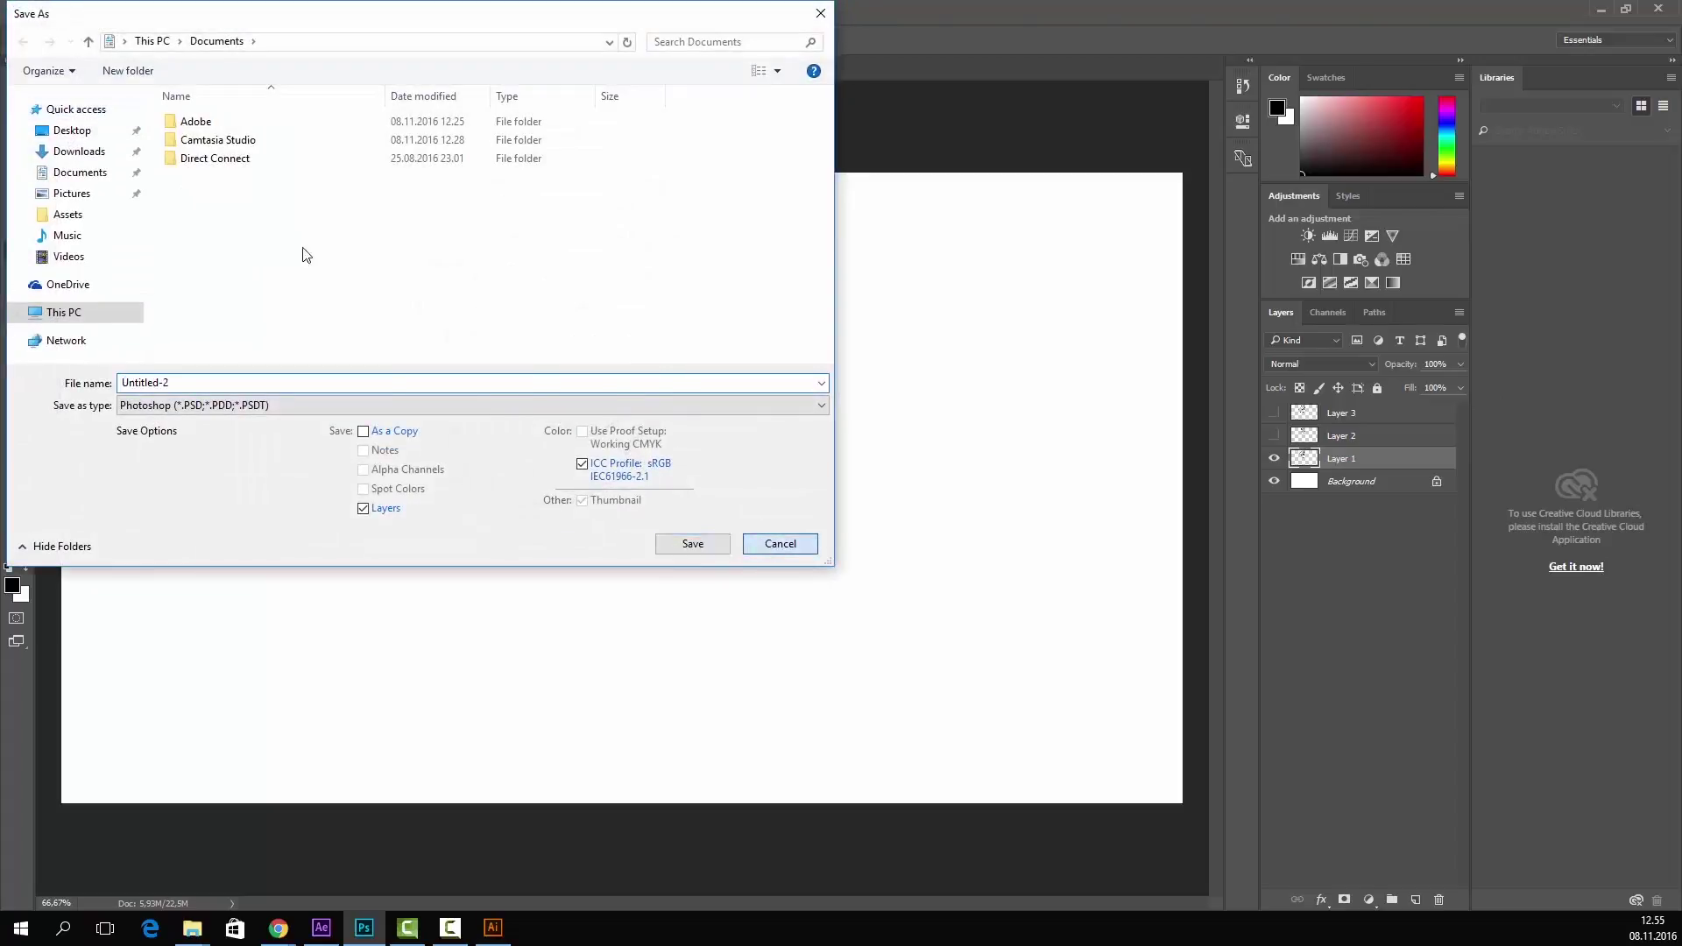
key("Escape")
- Start saving the document under a new location, browsing \\mmtlager-ste to mmt, teaching, the teacher's personal folder and MMT 1210
left_click(49, 12)
left_click(189, 202)
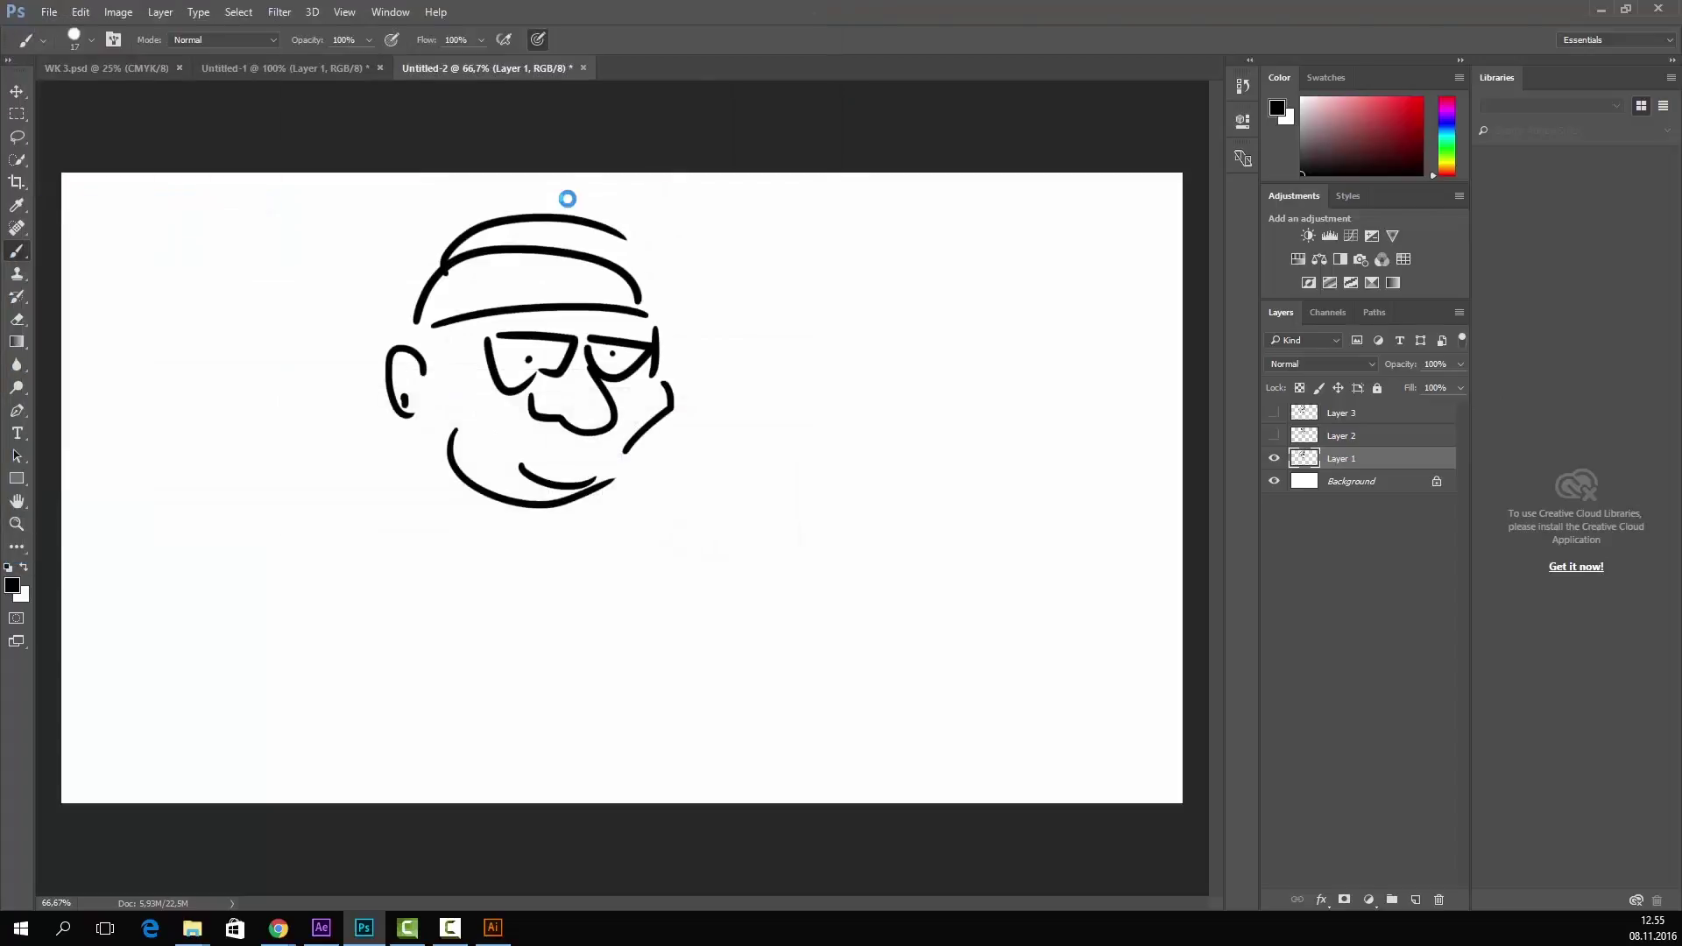
left_click(297, 41)
type("\\\\mmtlager-ste")
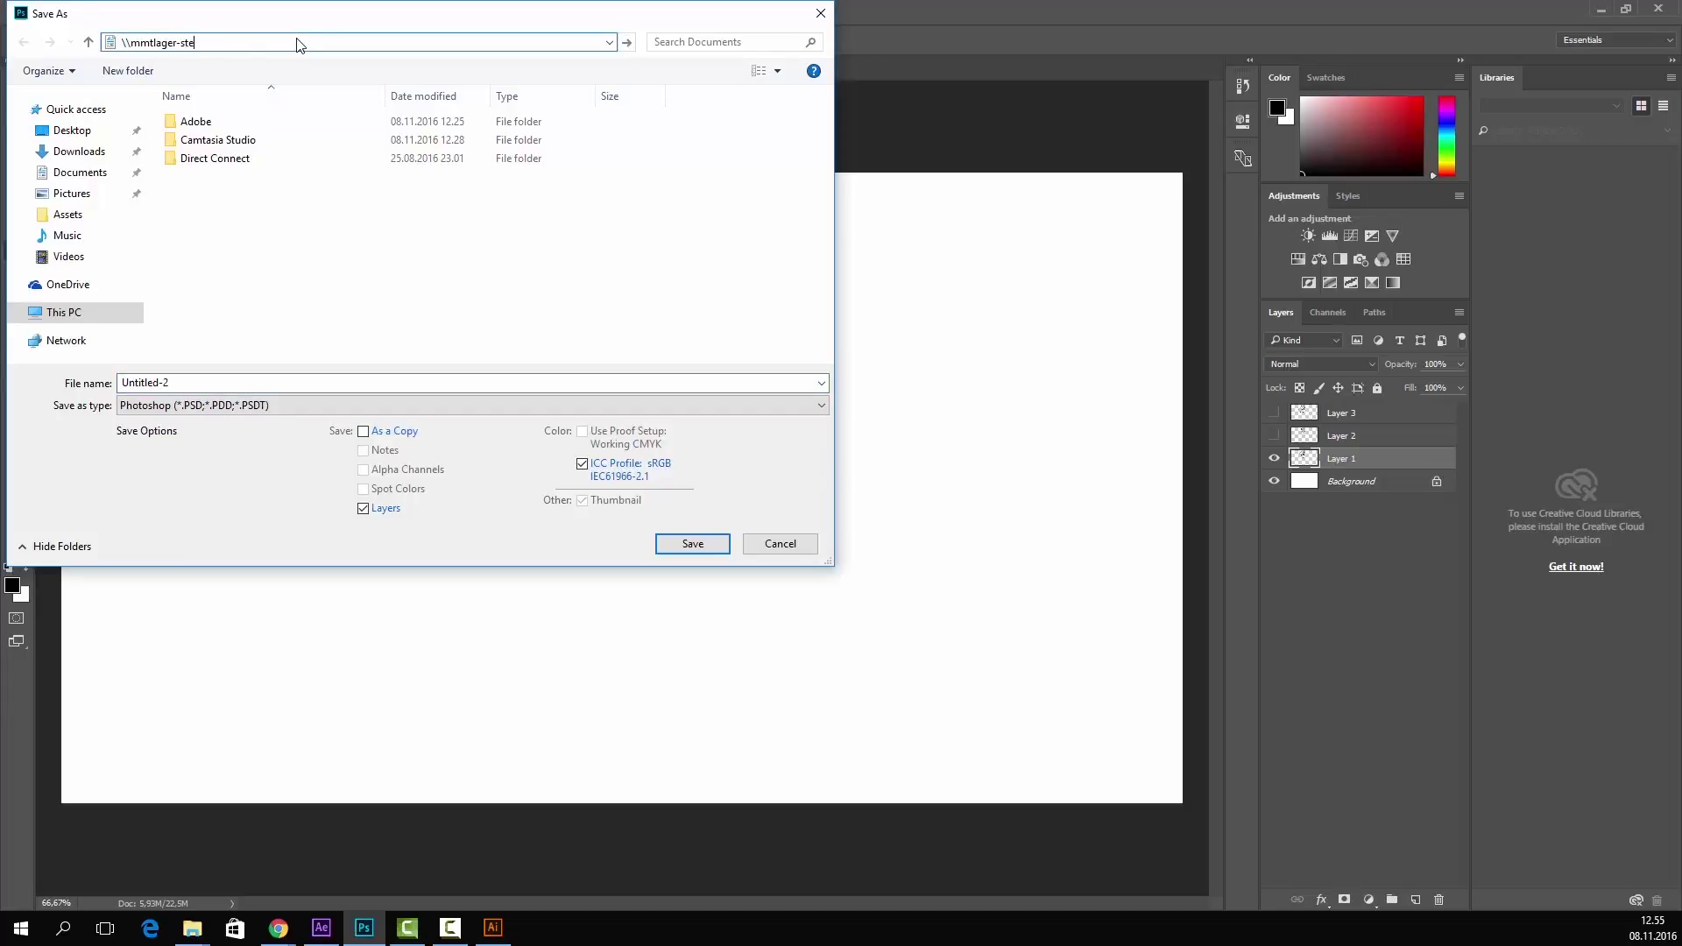
key("Return")
double_click(295, 120)
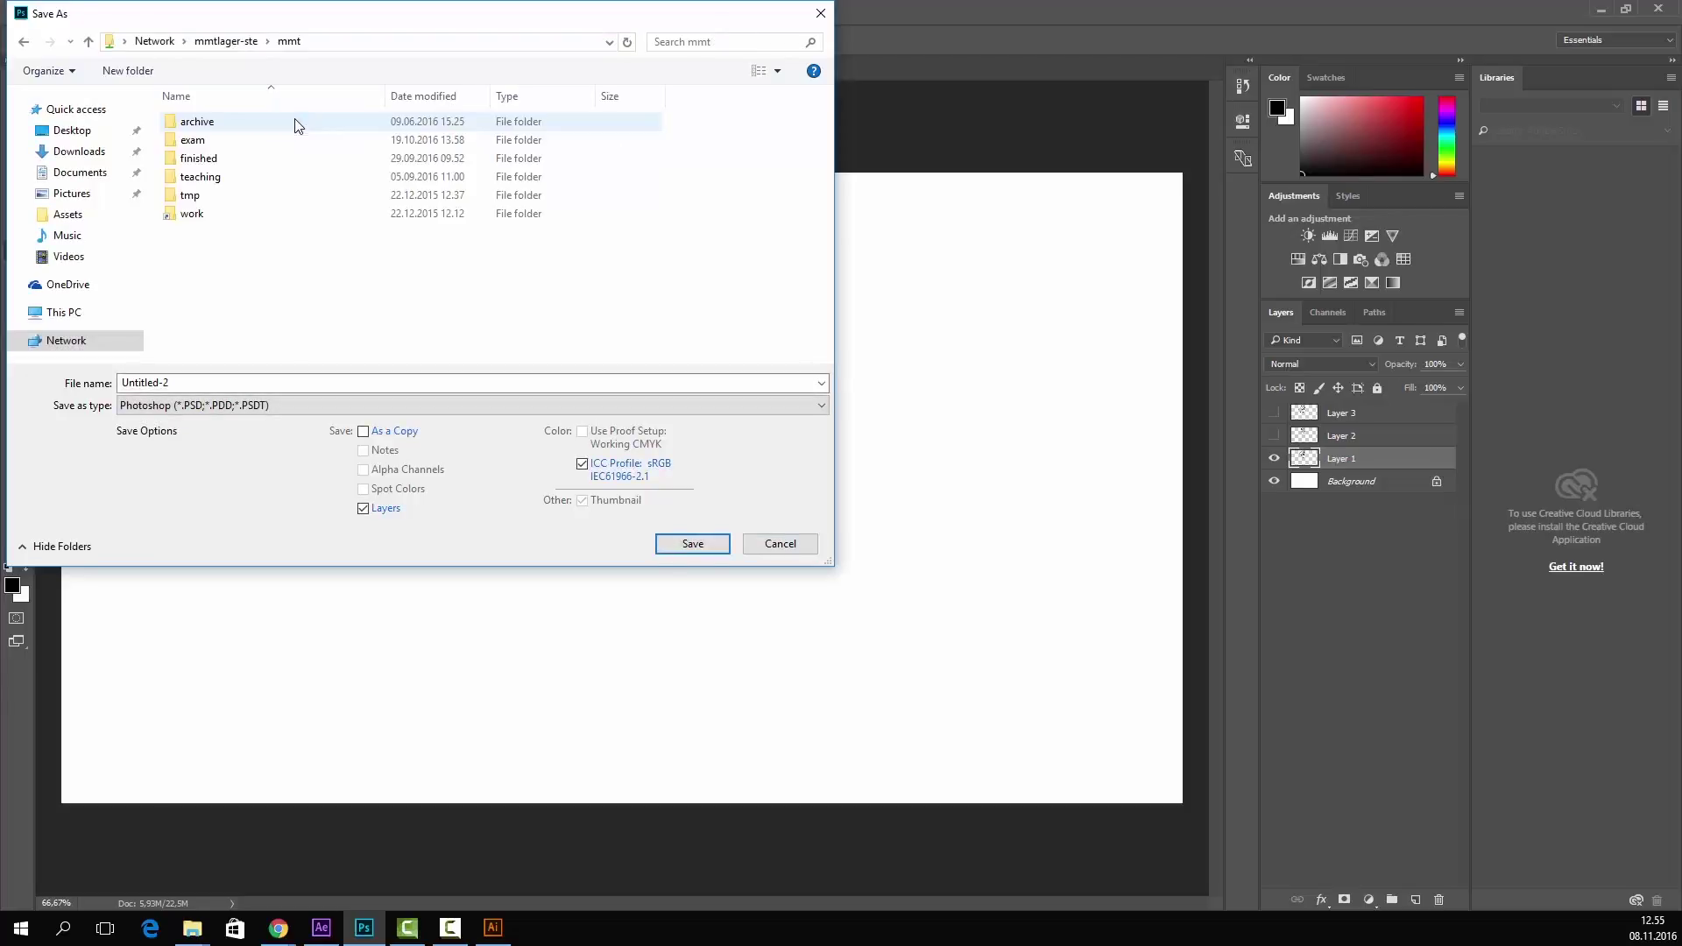
double_click(305, 177)
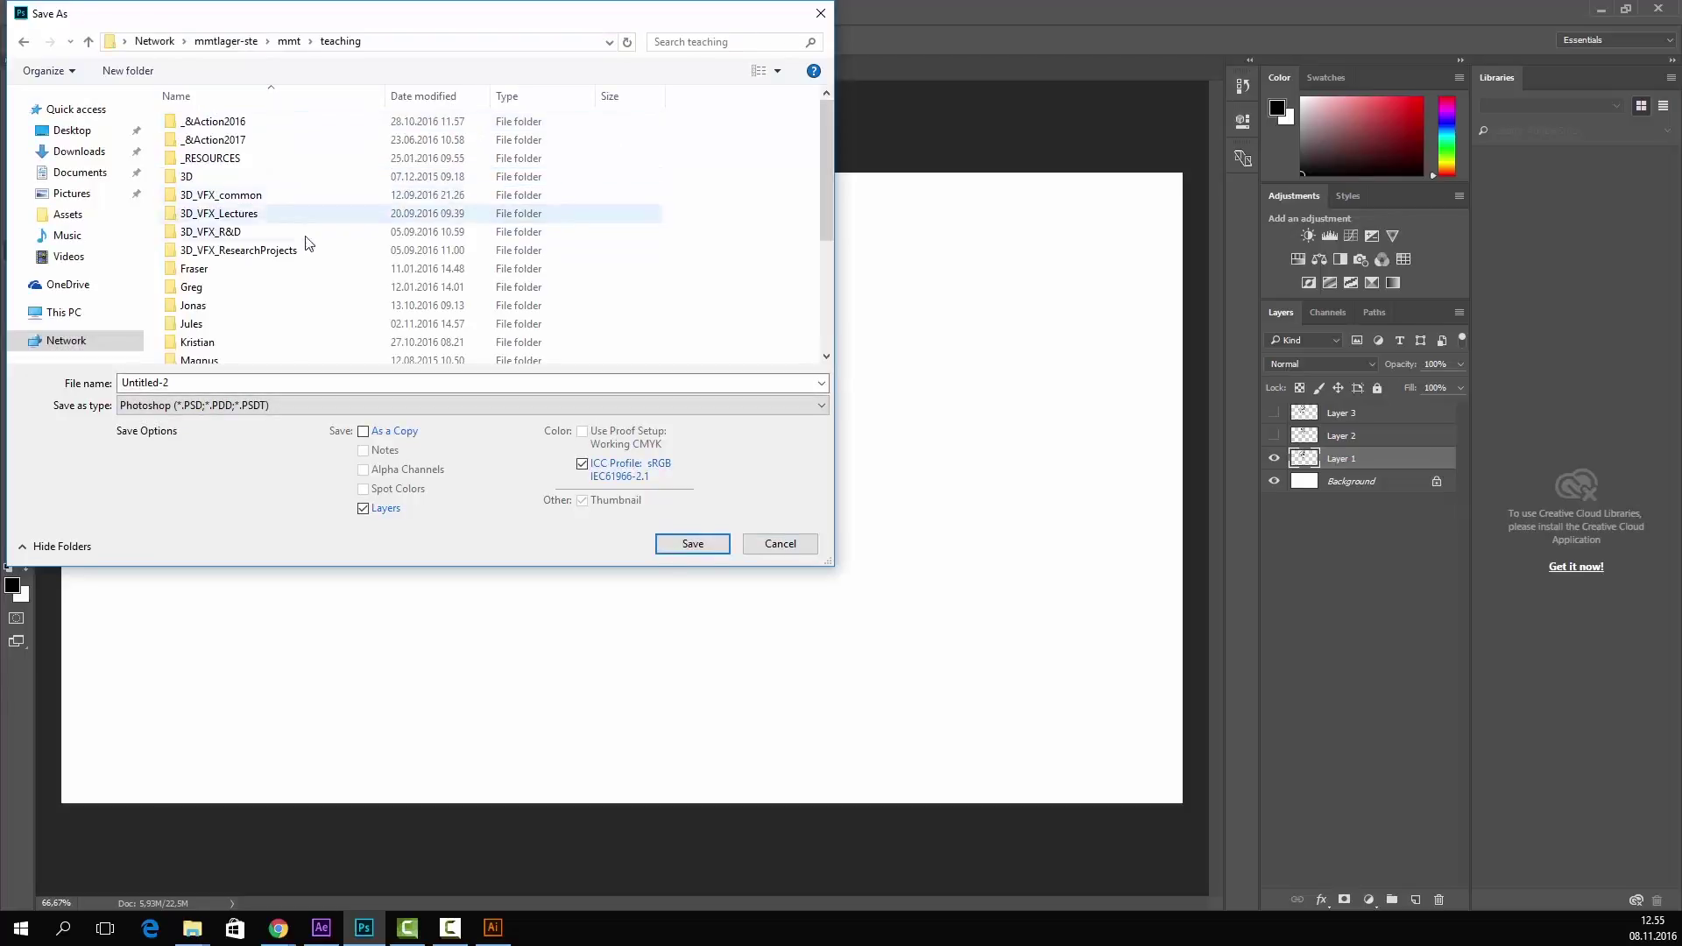
double_click(269, 342)
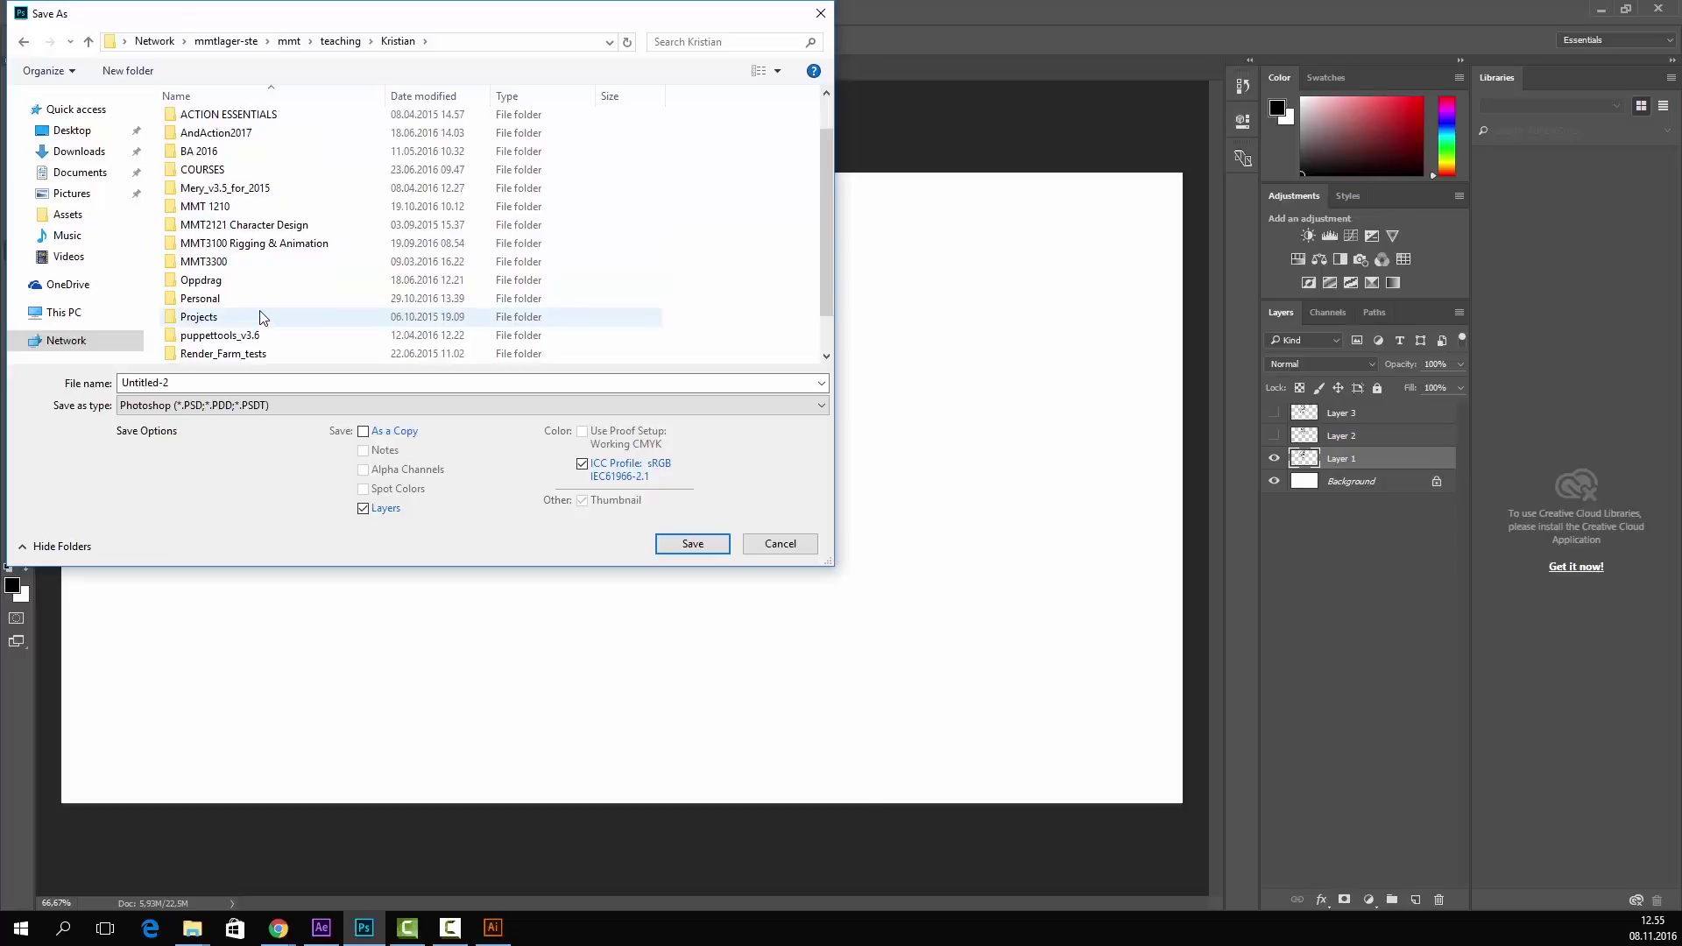
double_click(268, 207)
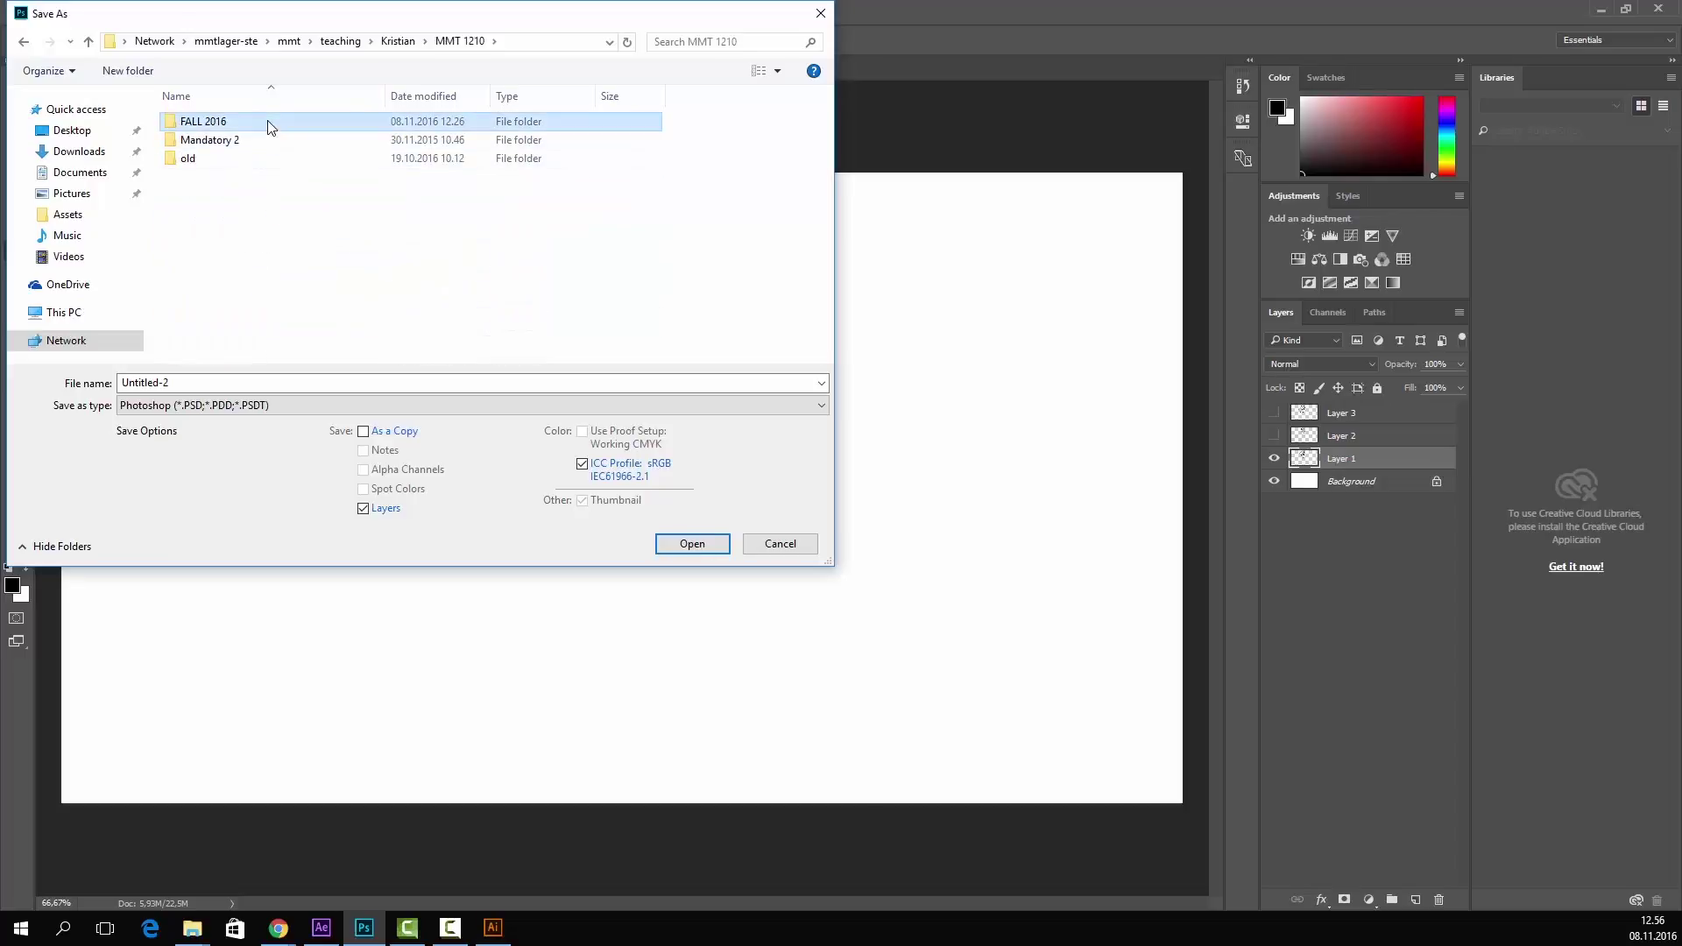
- Save the face drawing as Photoshop file 1 in the FALL 2016 > WK 3 > Assets folder with Maximize Compatibility on
double_click(271, 128)
double_click(245, 233)
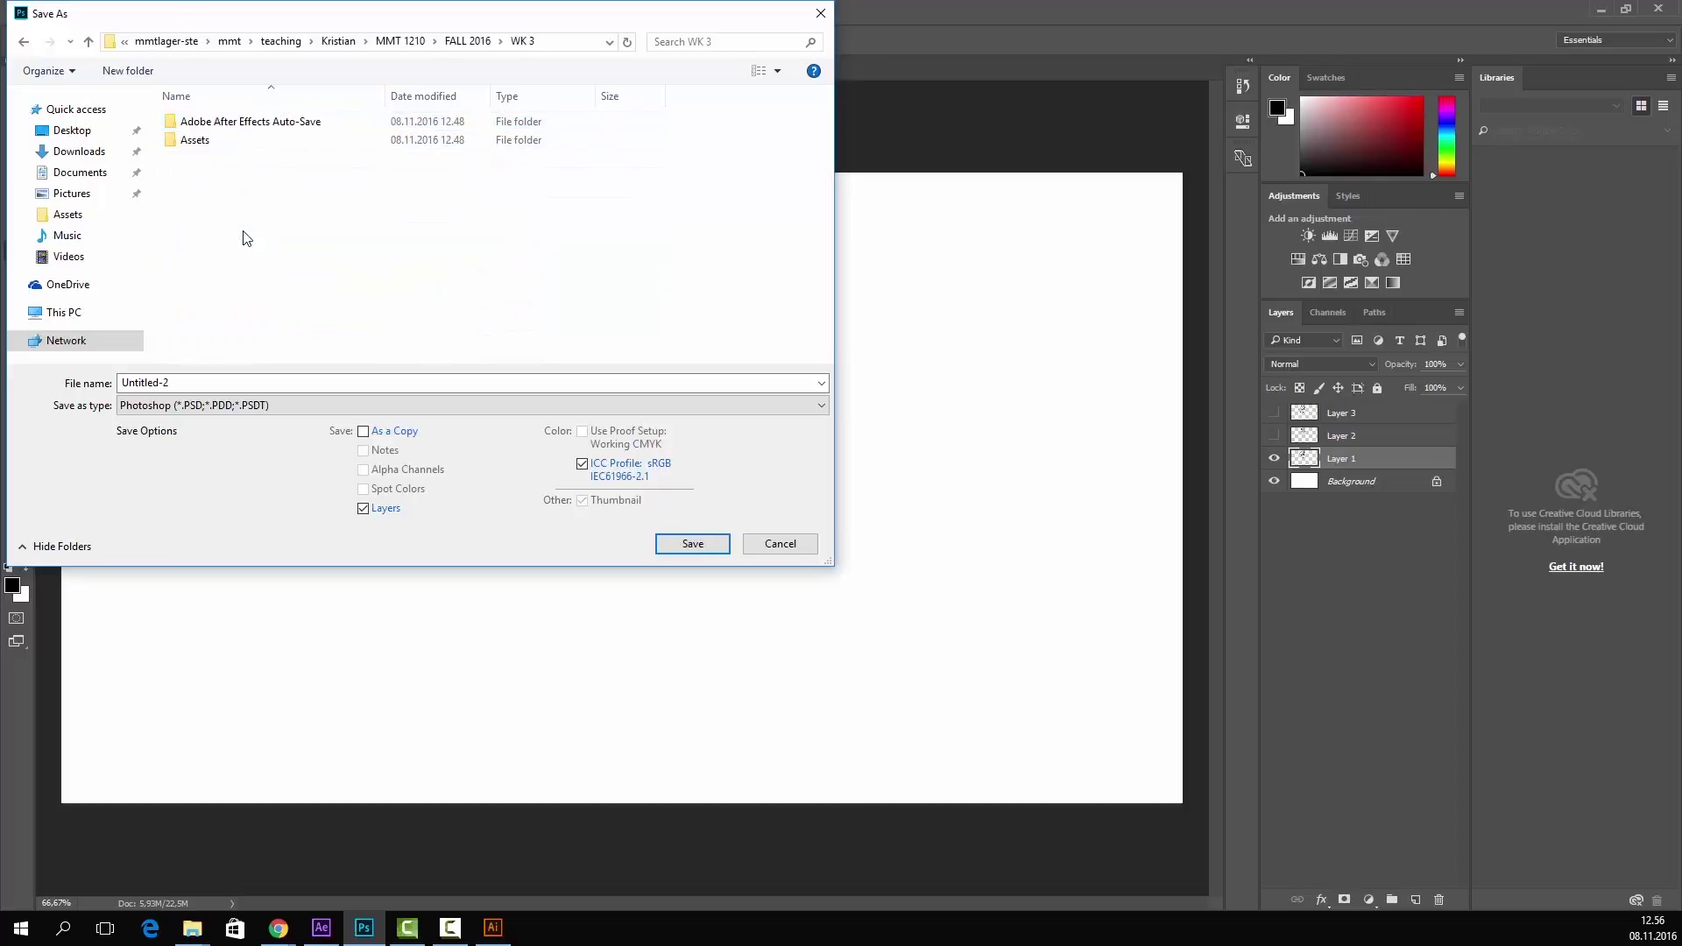
double_click(238, 140)
double_click(271, 383)
type("1")
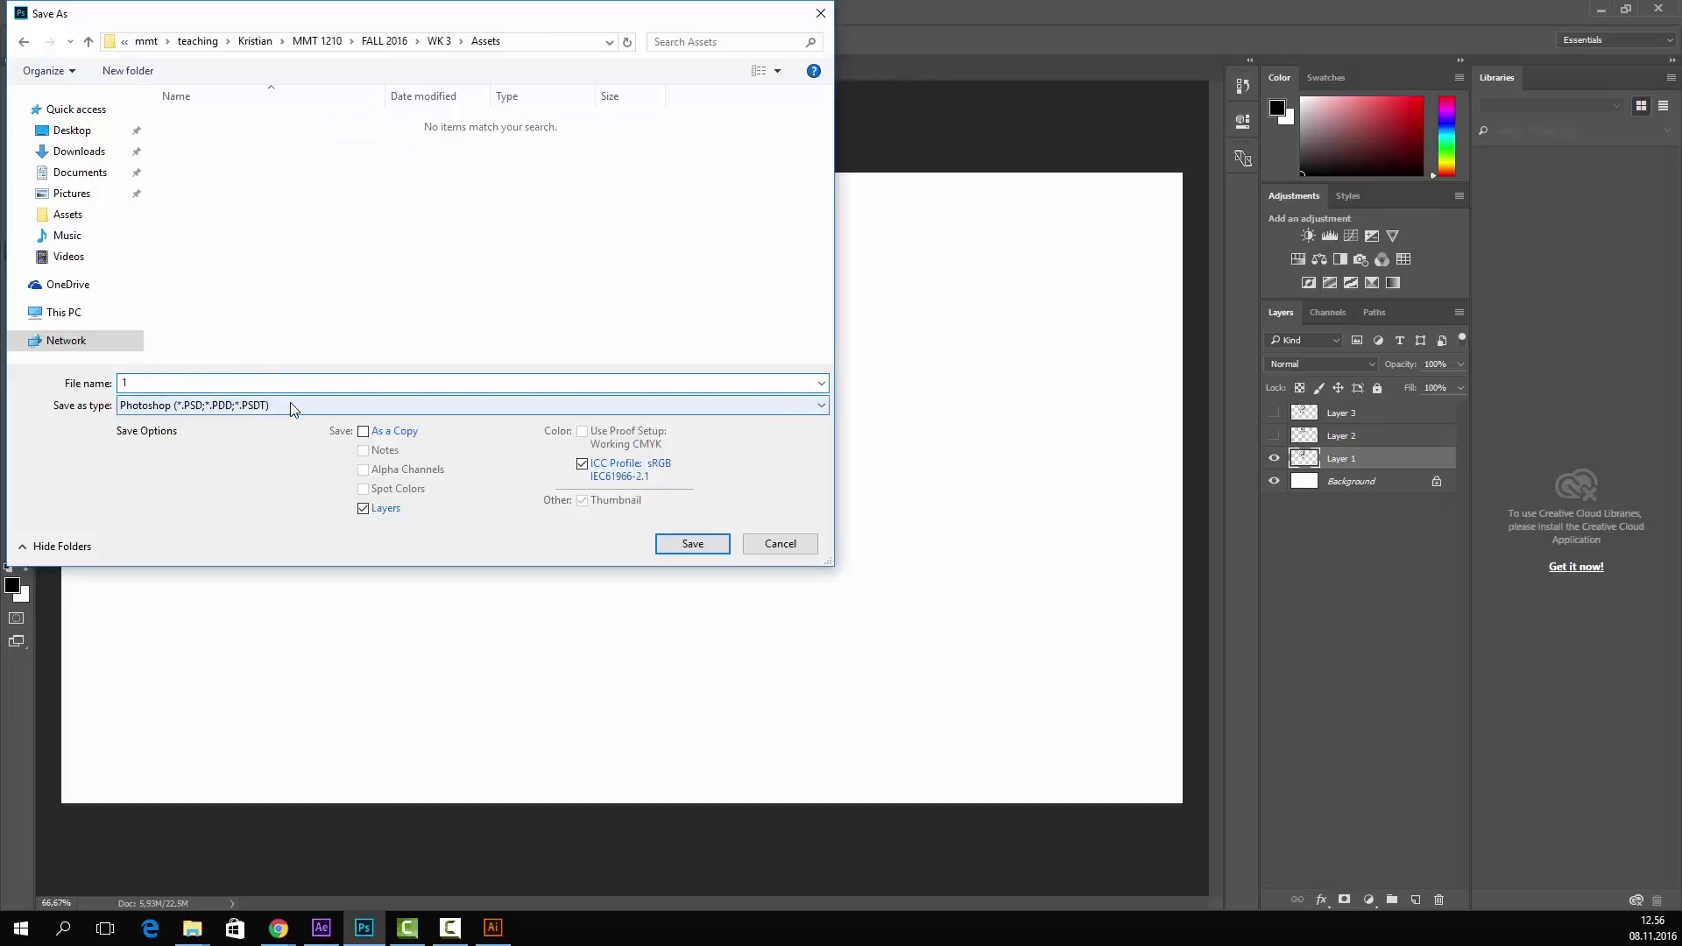
left_click(701, 547)
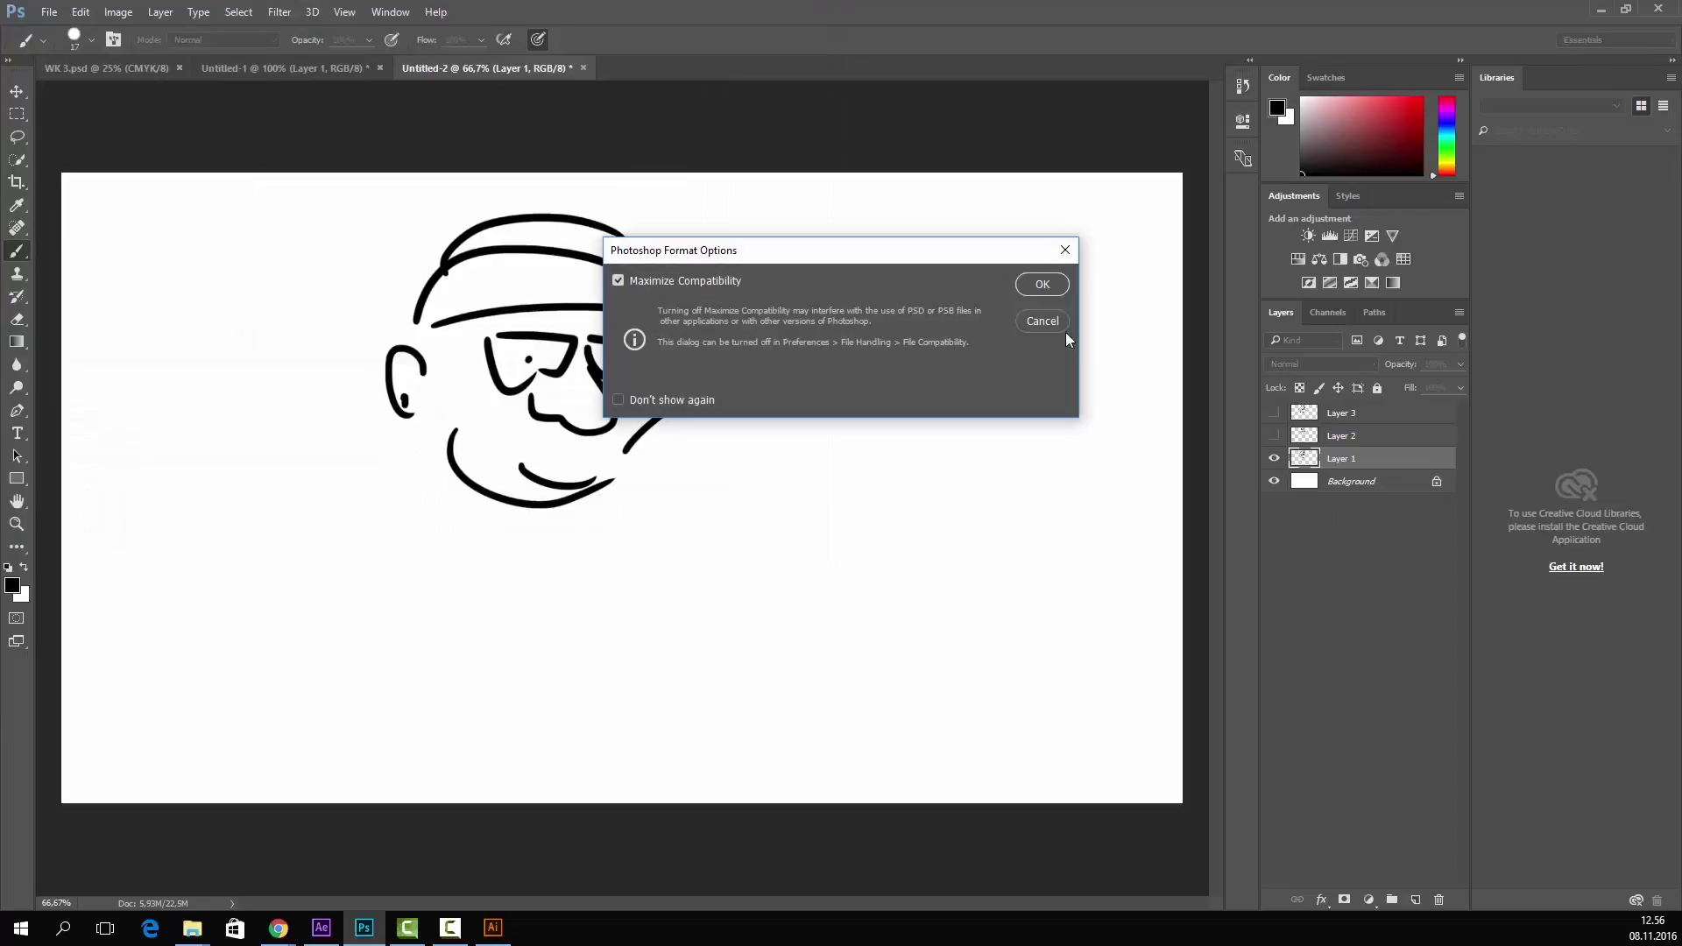
left_click(1042, 285)
- Set Layer 2's opacity to 100% and make Layers 1, 2 and 3 all visible
left_click(1273, 458)
left_click(1274, 436)
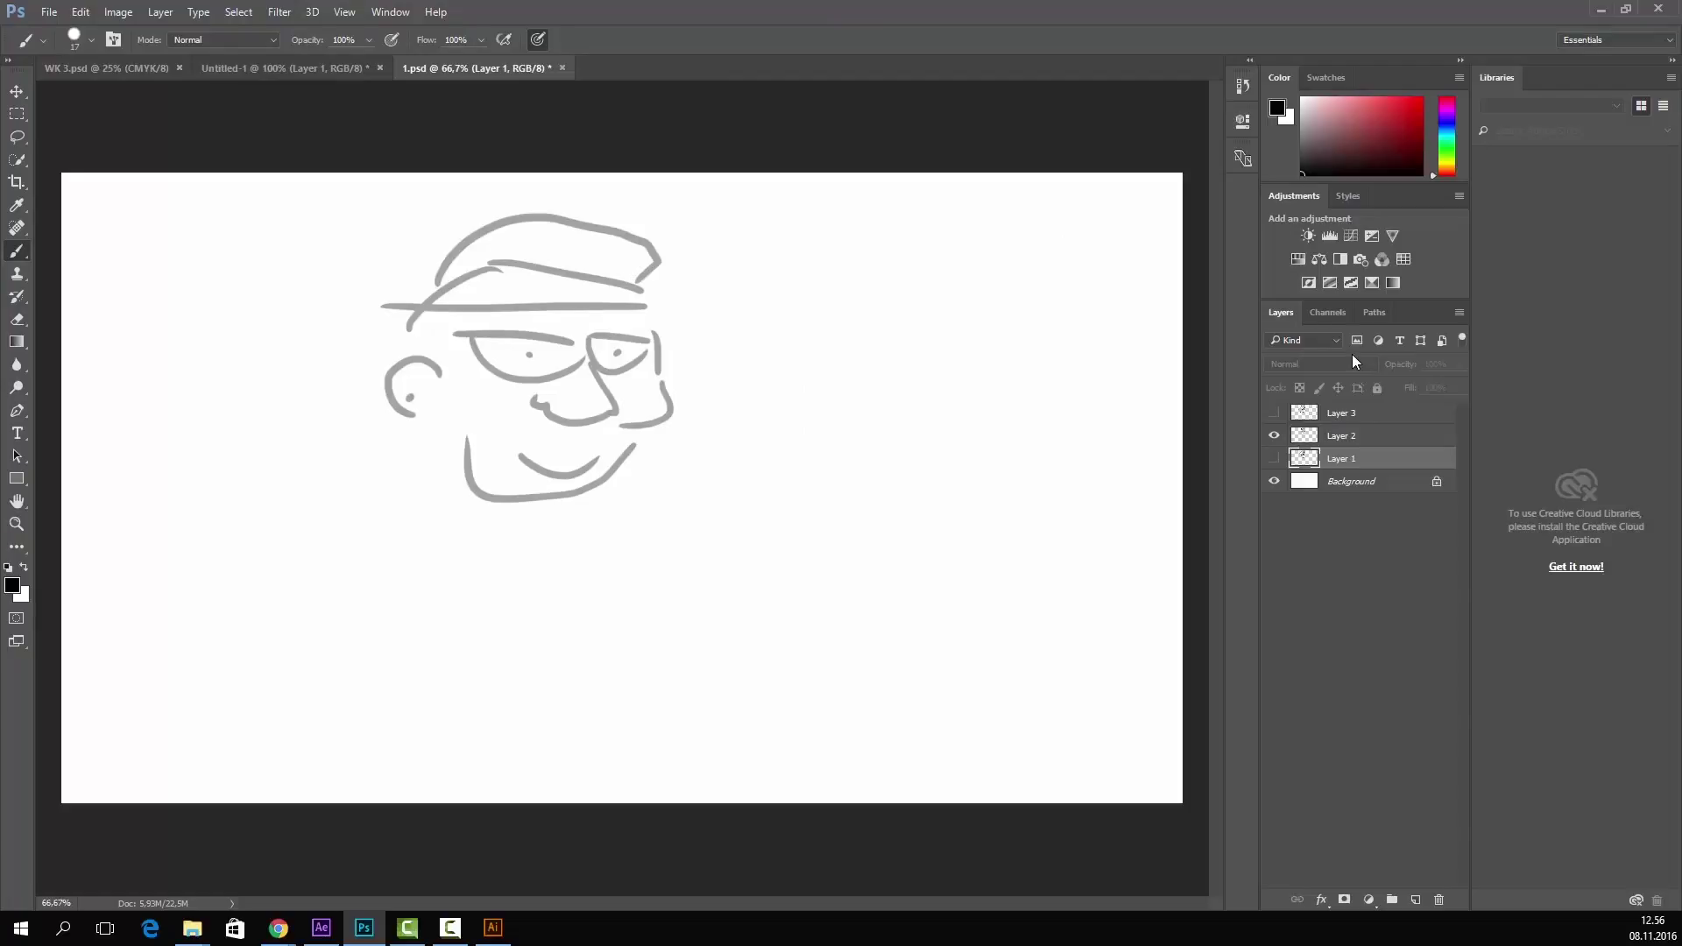
left_click(1363, 439)
left_click(1461, 364)
left_click_drag(1414, 386, 1461, 387)
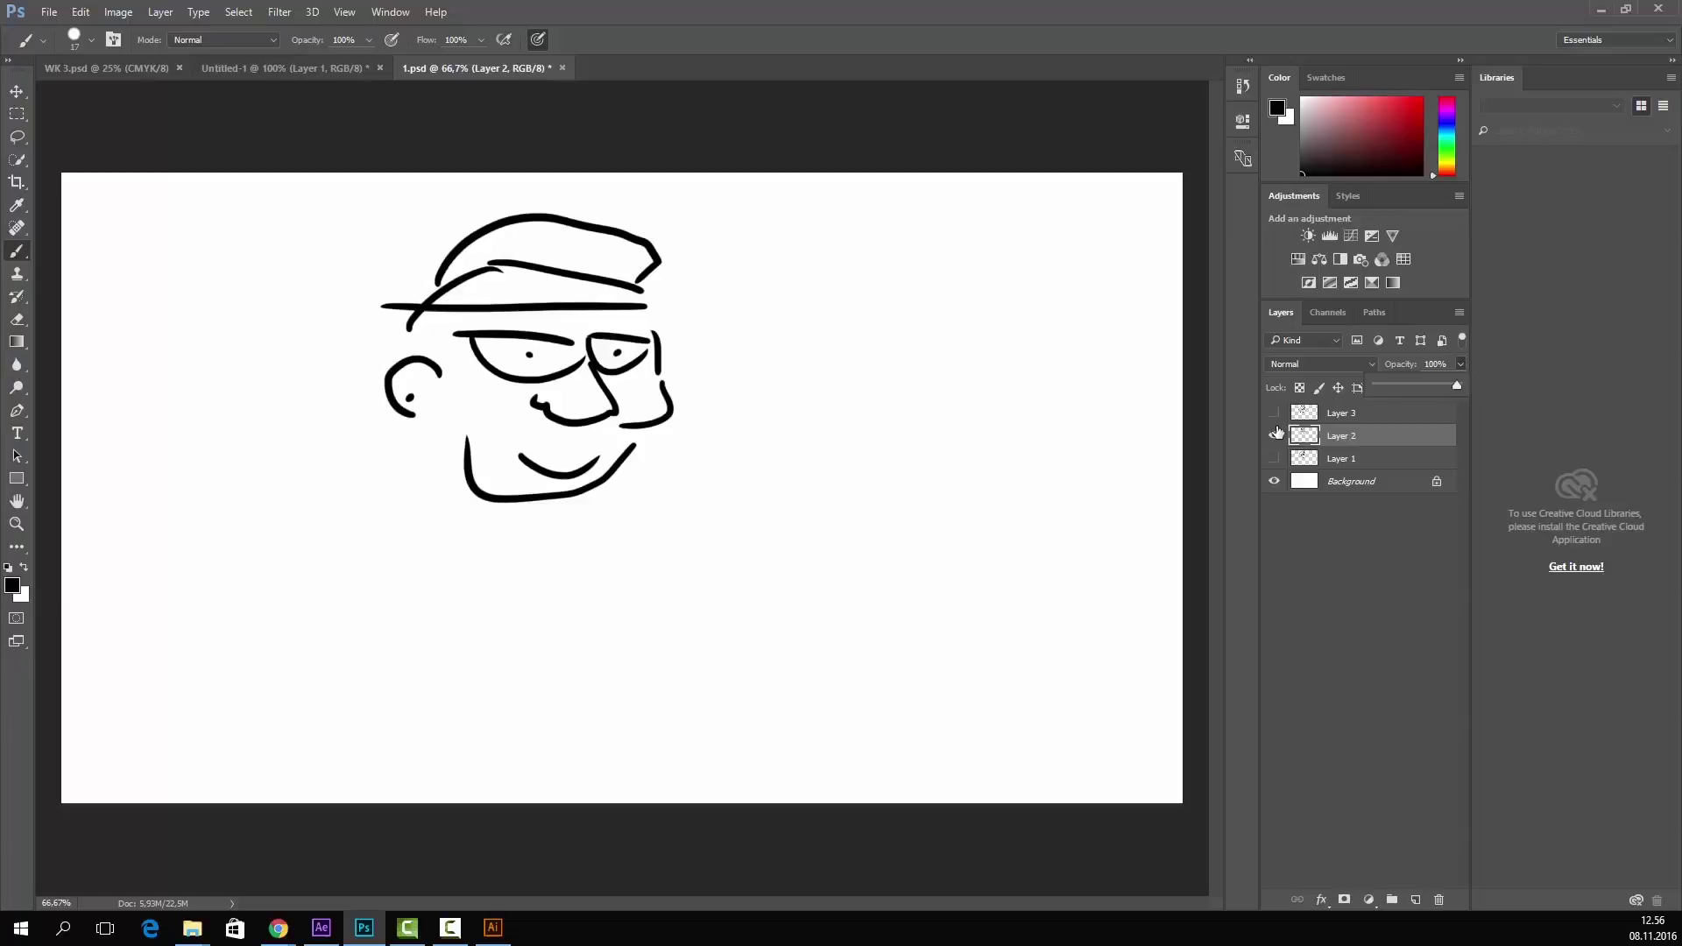
left_click(1274, 458)
left_click(1274, 412)
left_click(1348, 417)
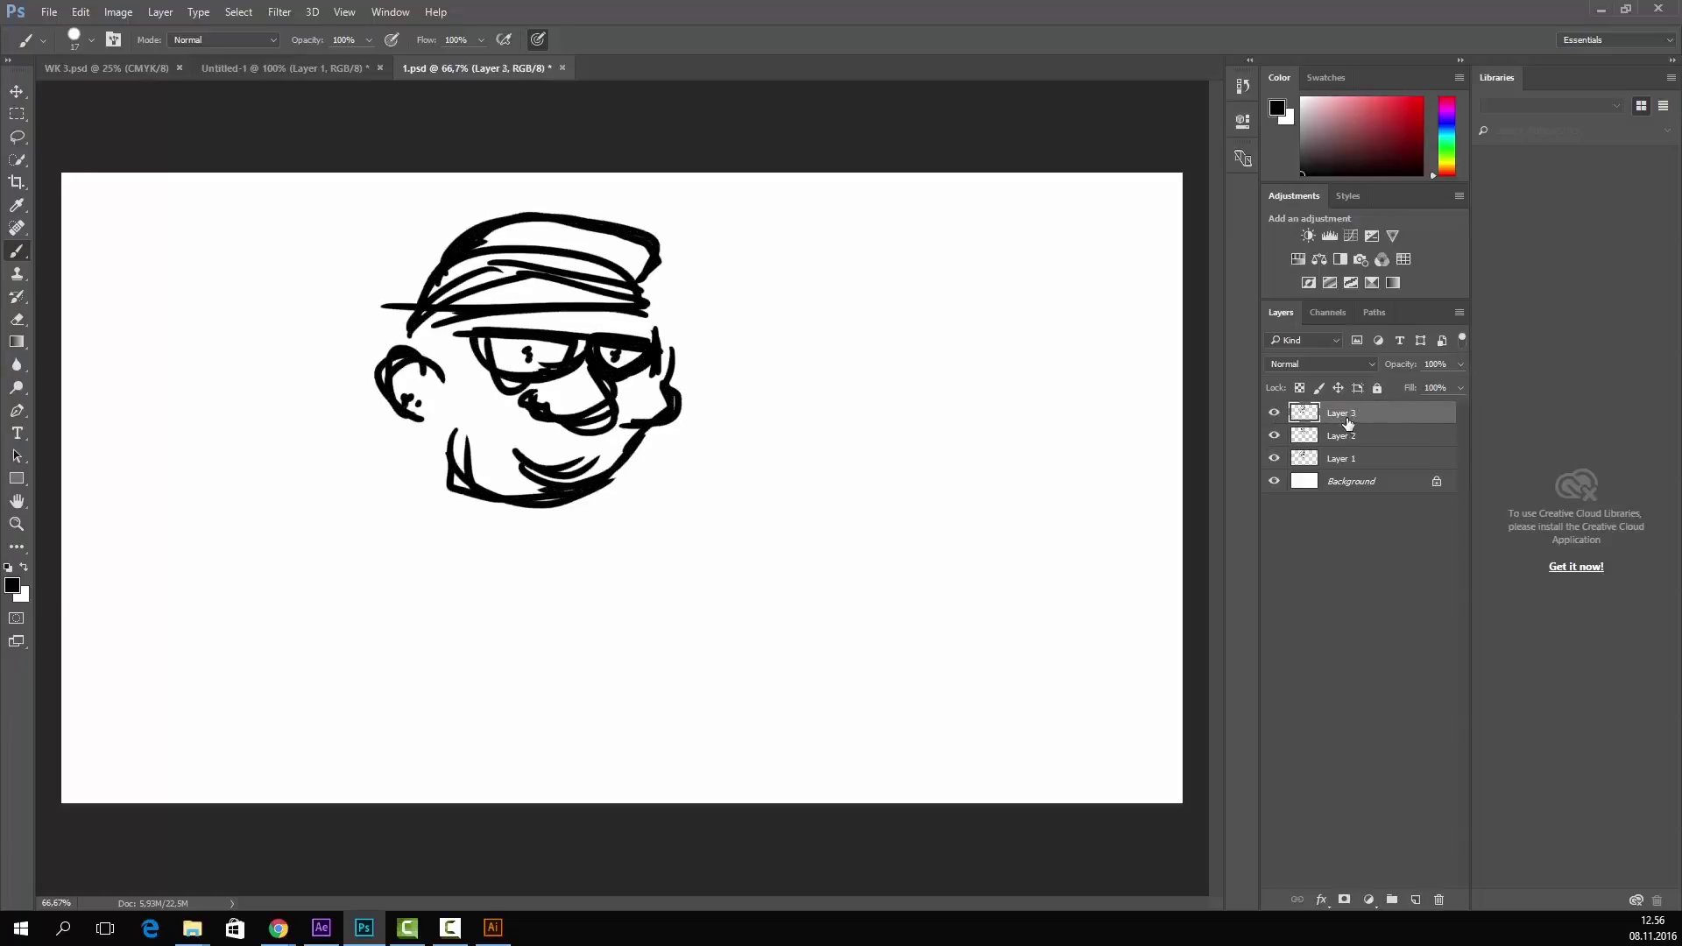
- Save the document again over 1.psd in the Assets folder, replacing the existing file with Maximize Compatibility on
left_click(49, 13)
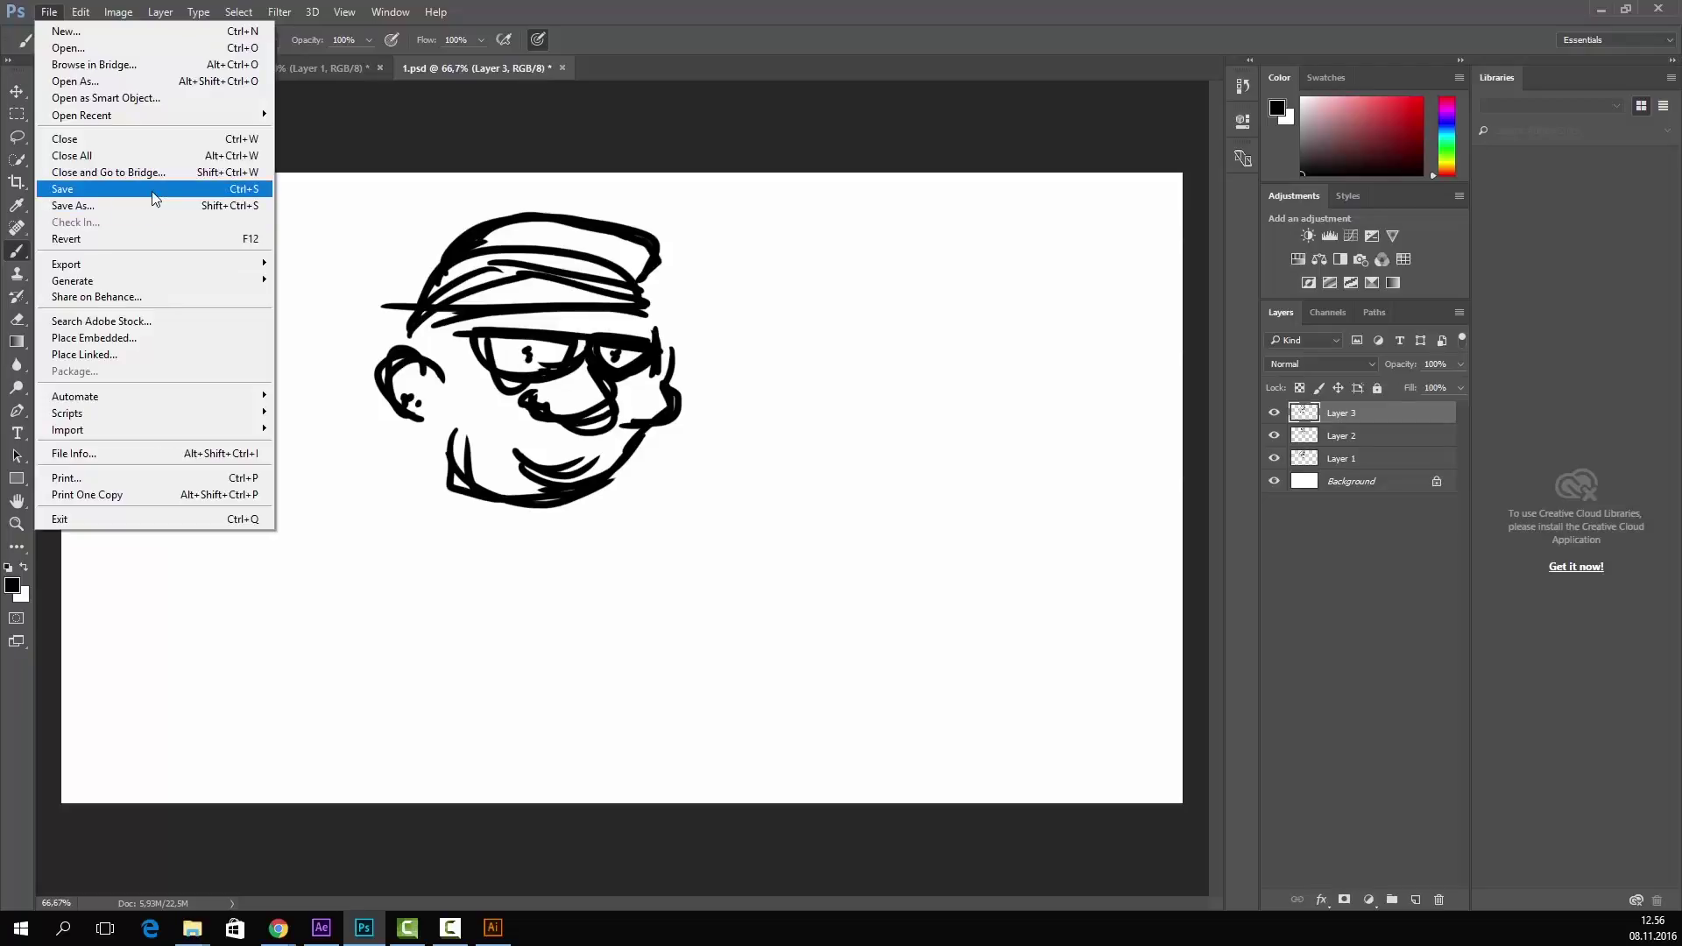
left_click(151, 203)
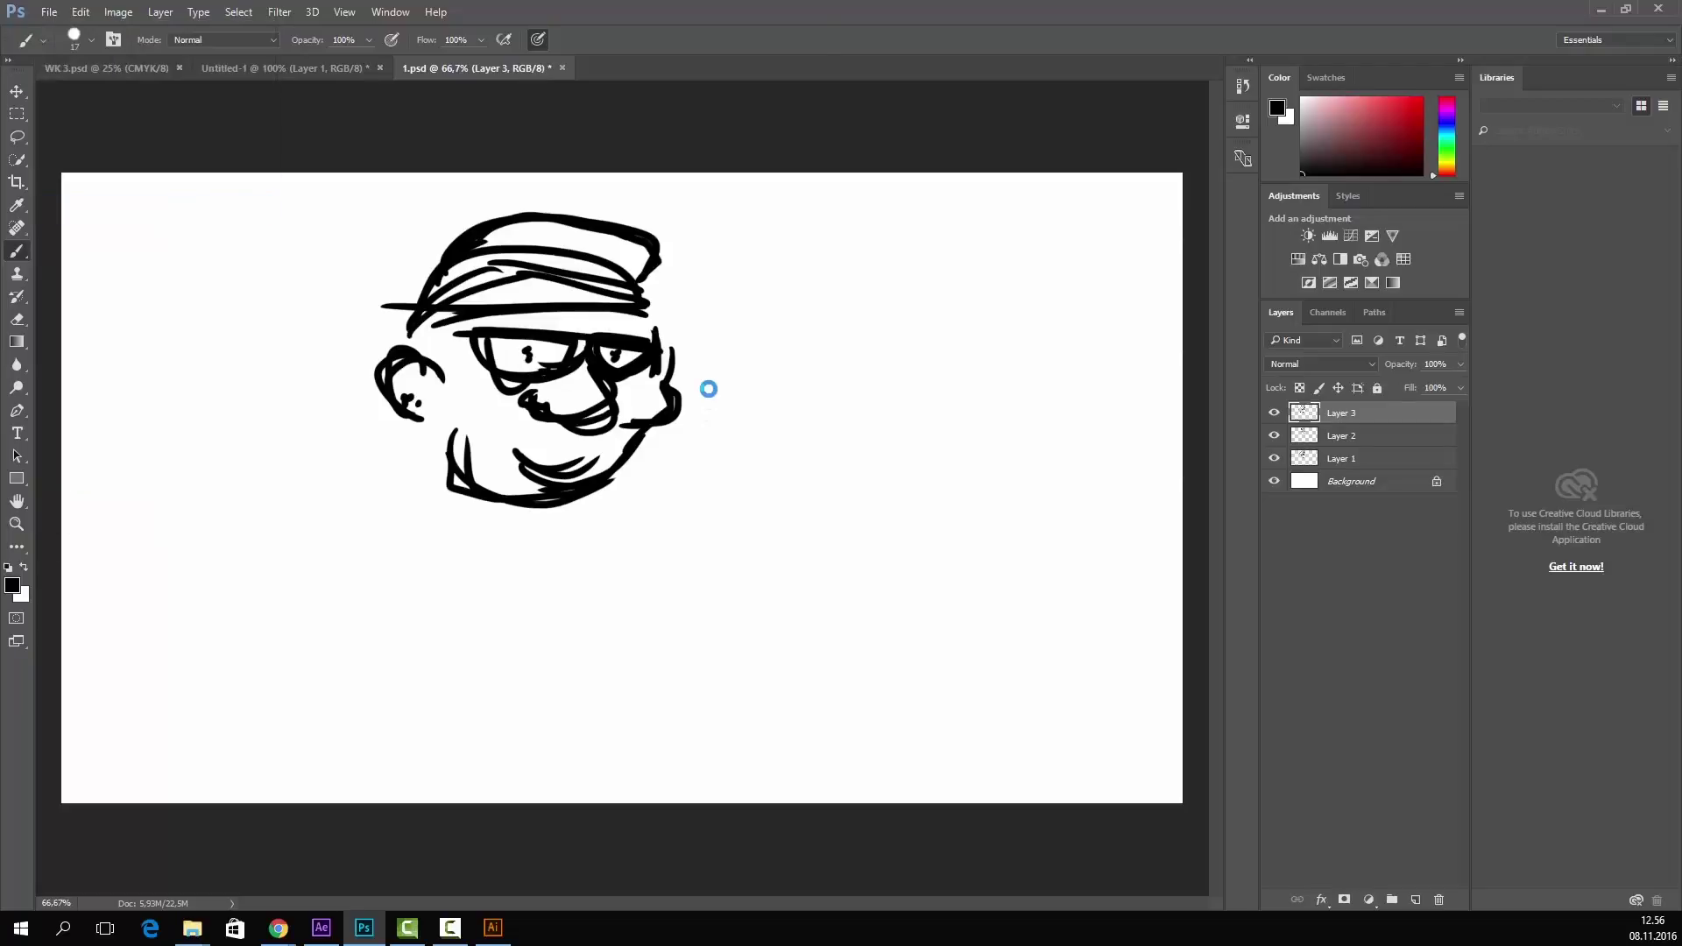
left_click(184, 121)
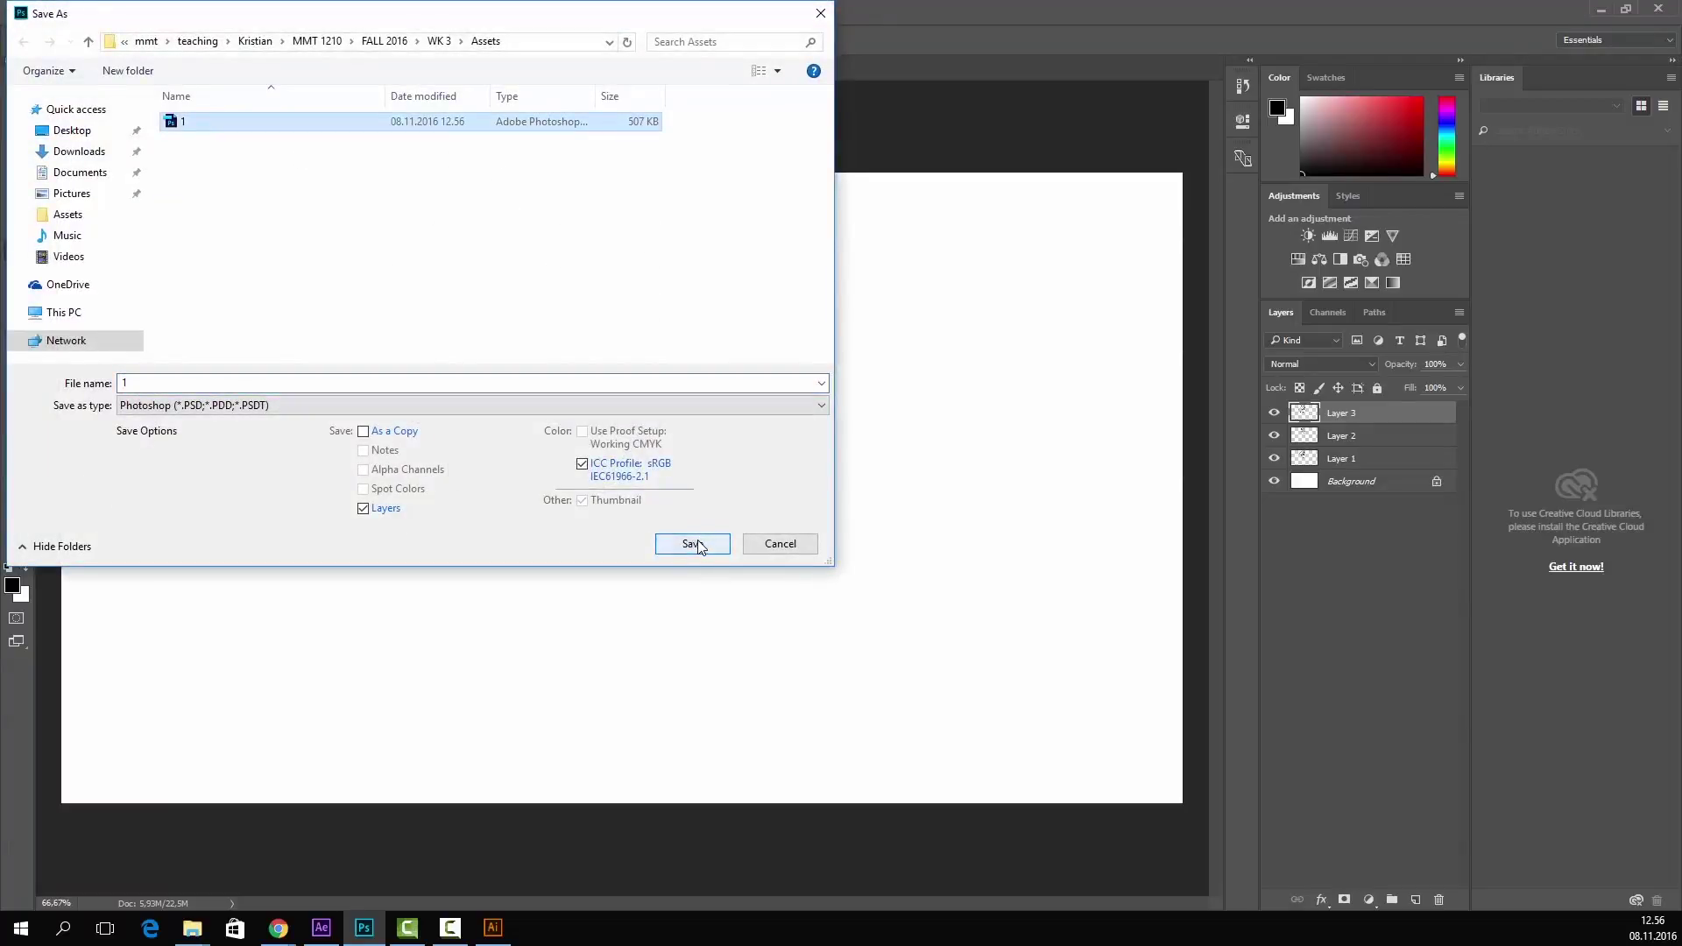
left_click(695, 545)
left_click(863, 464)
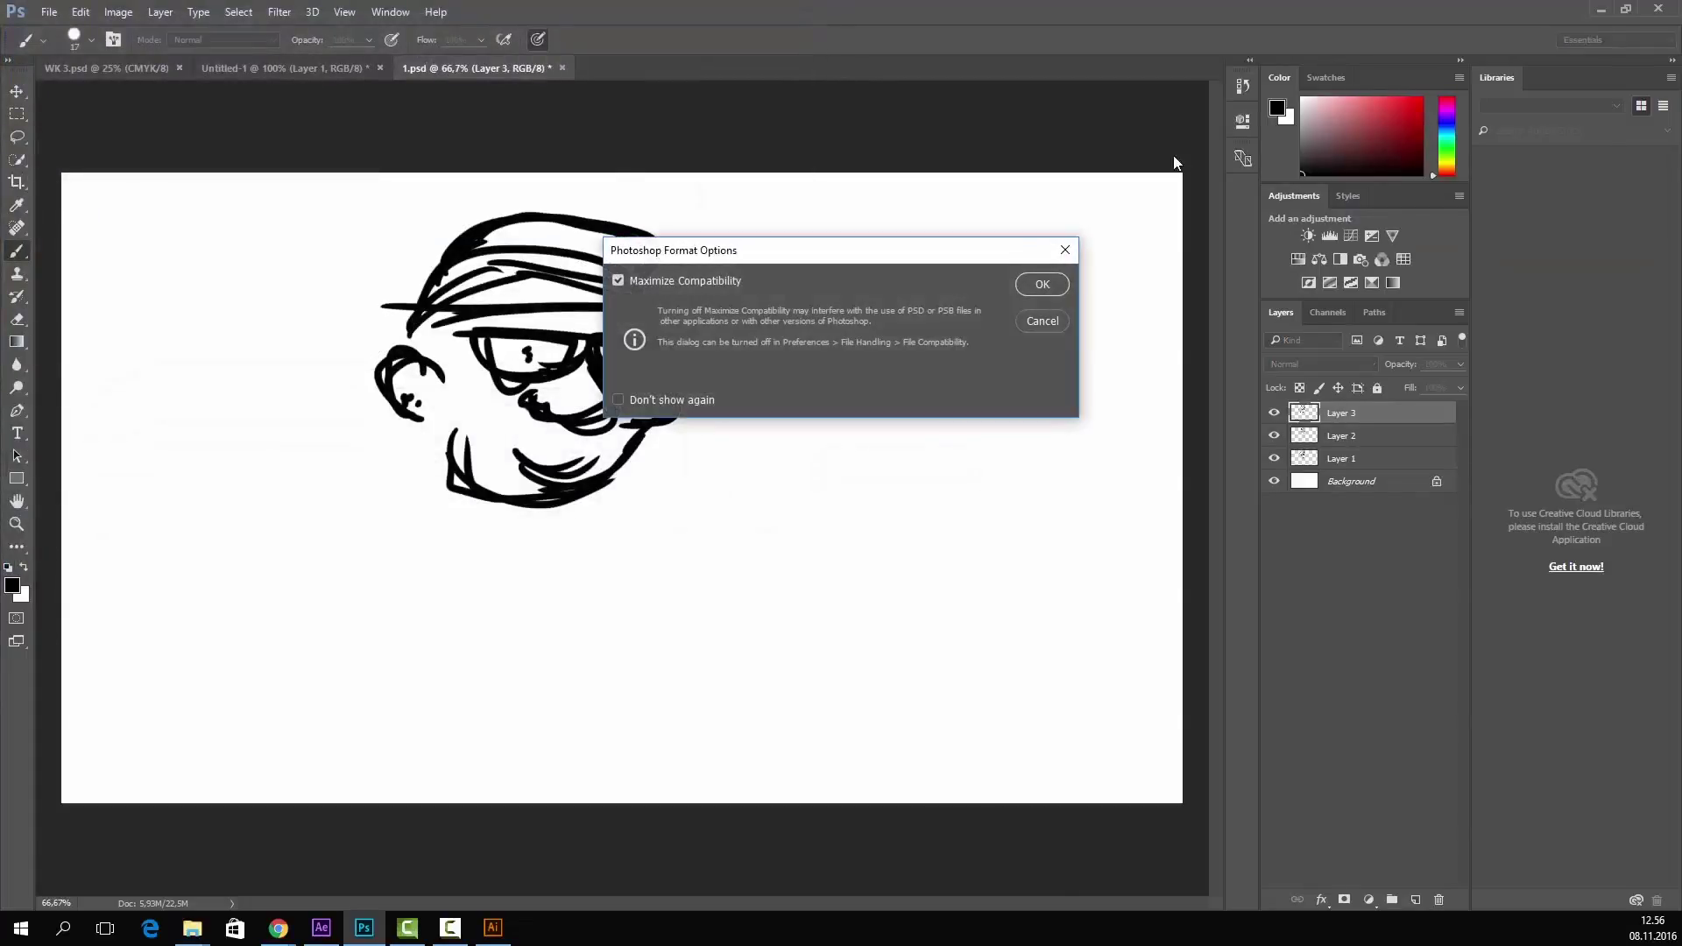
left_click(1054, 287)
- Switch to After Effects and delete the IMG_9606.JPG layer from Comp 1
left_click(1601, 9)
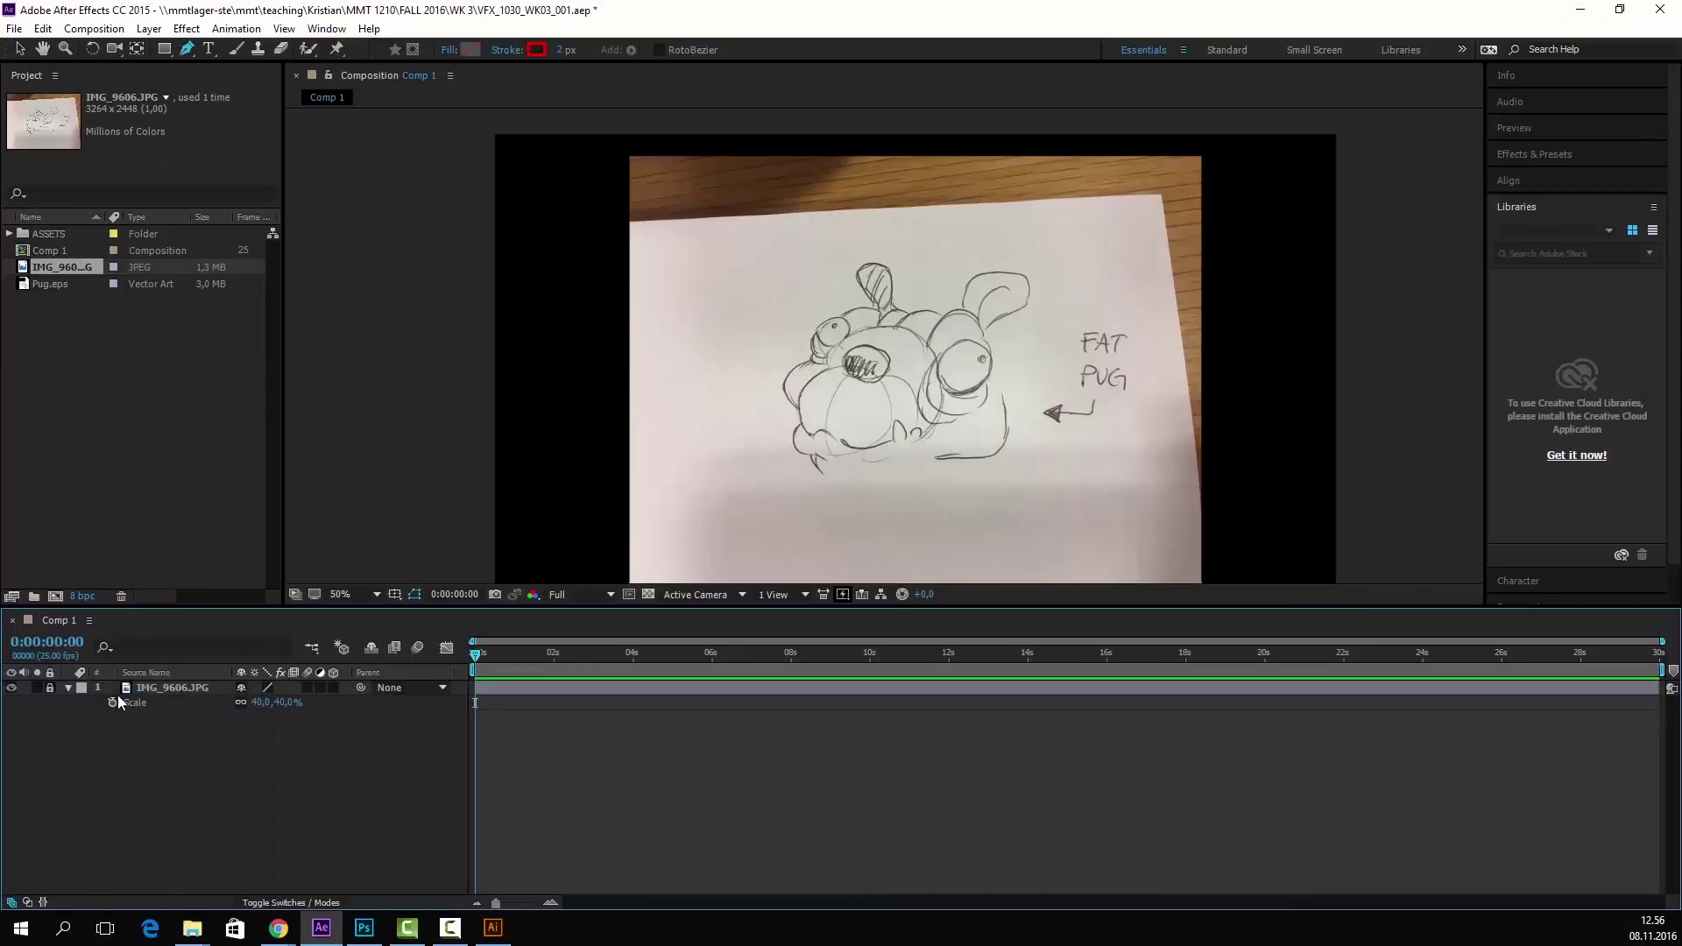
left_click(146, 687)
key("Delete")
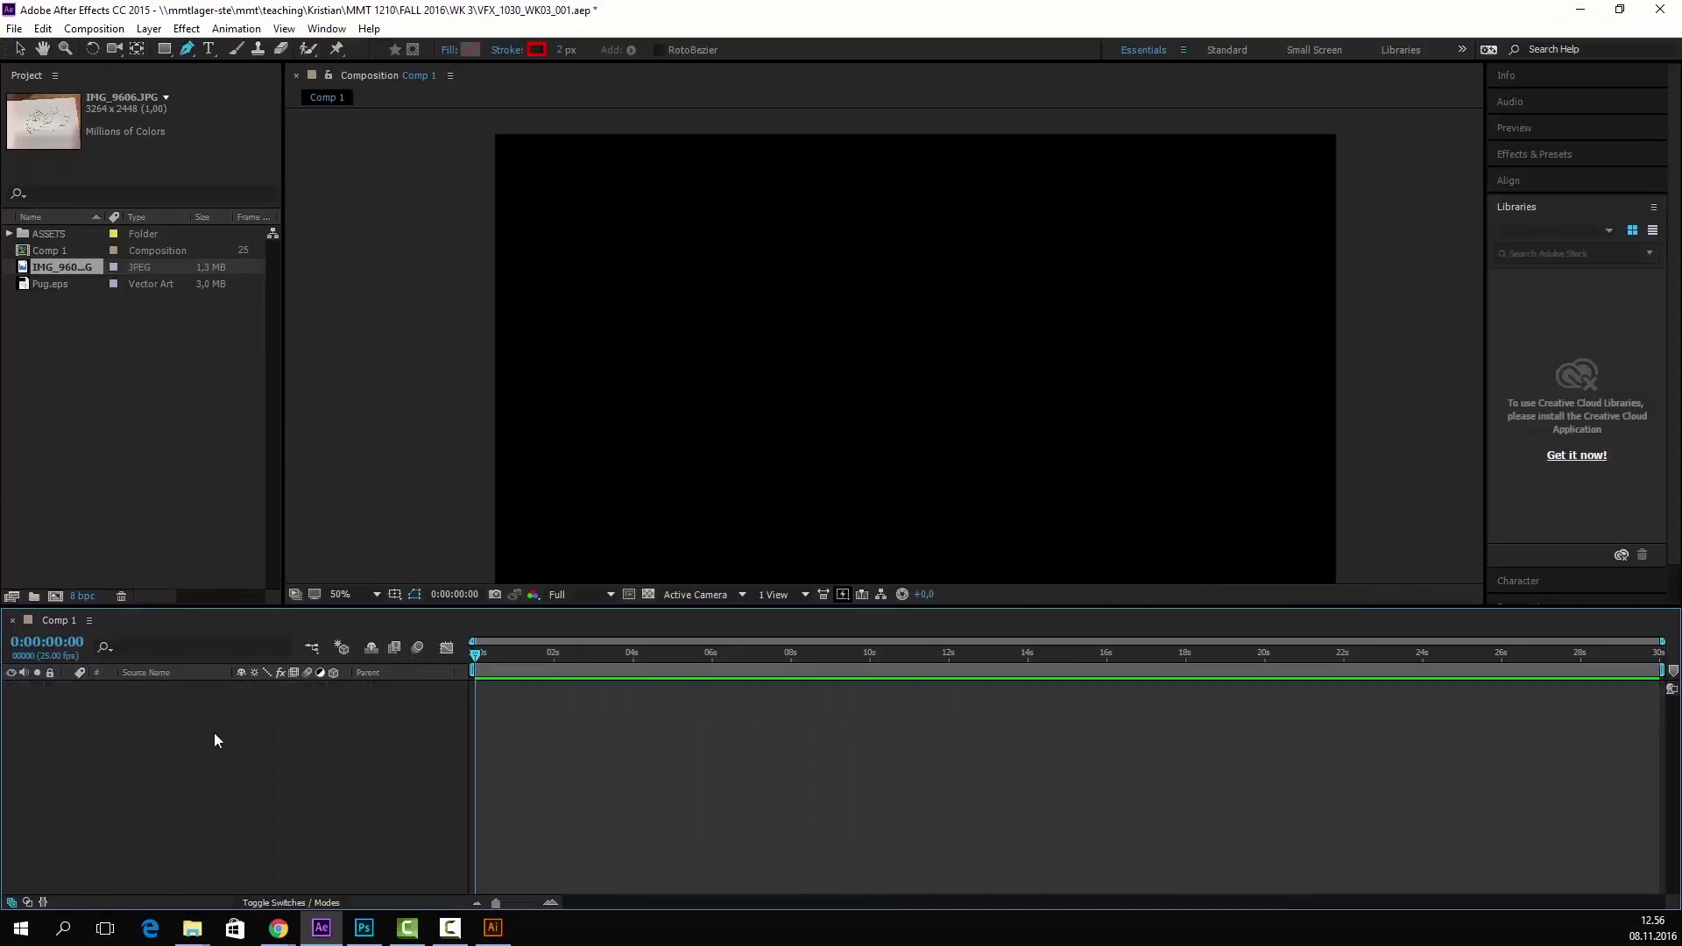
- Choose 1.psd for import into the project and open its import options
left_click(106, 375)
double_click(113, 371)
left_click(198, 158)
left_click(692, 553)
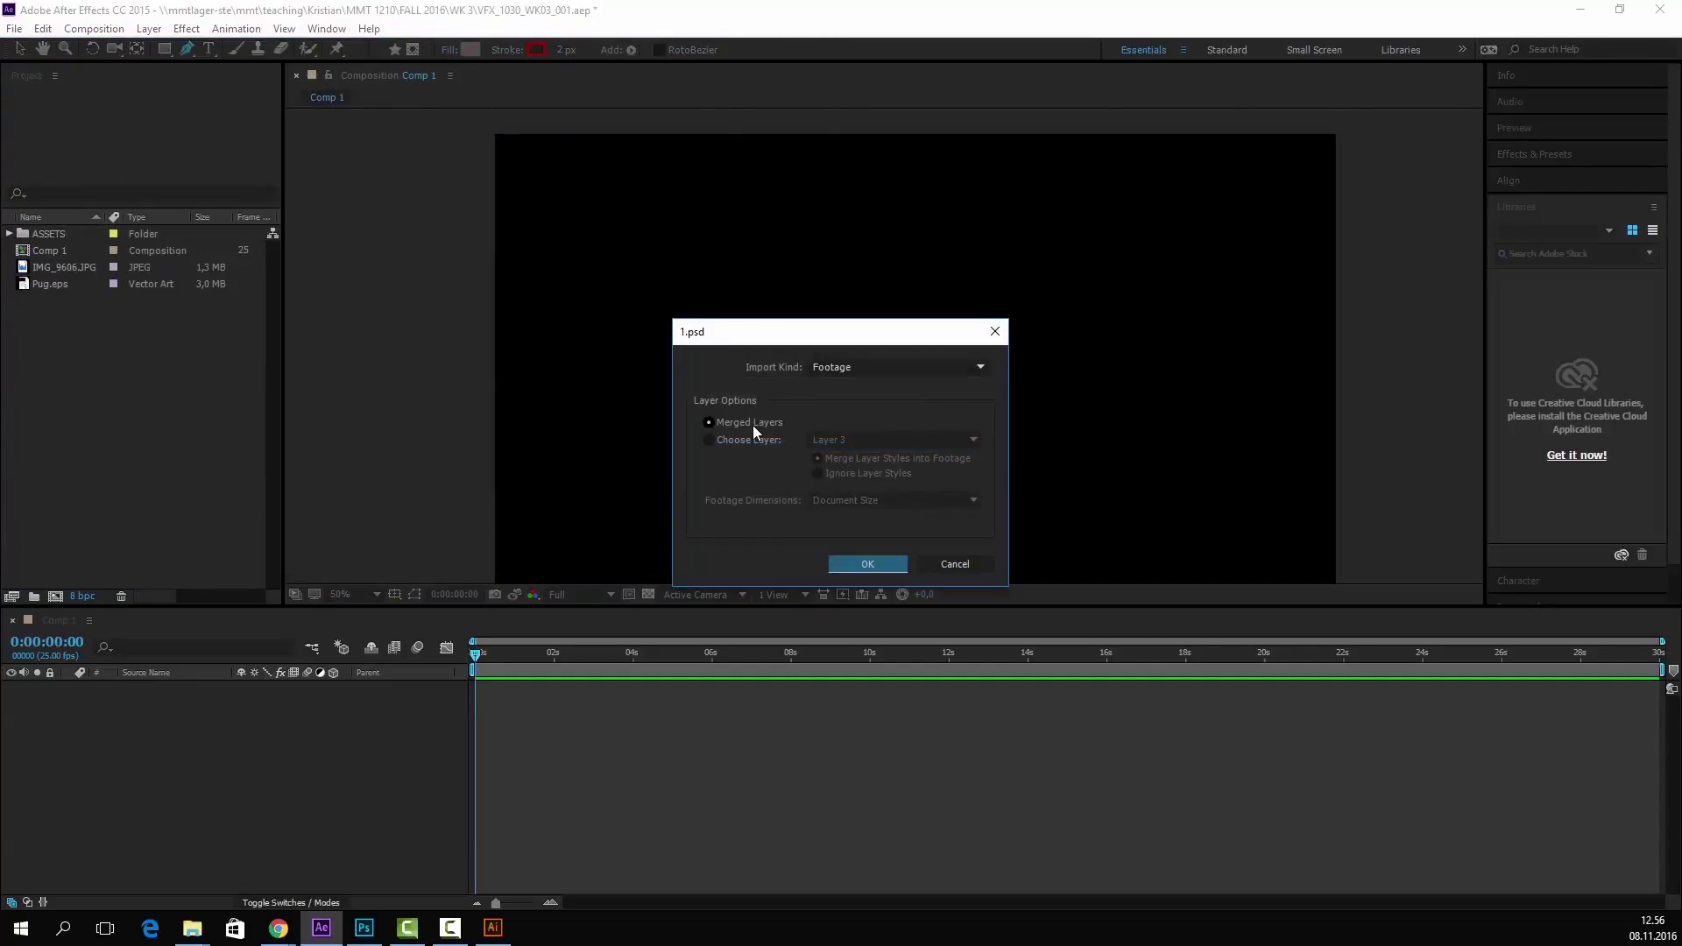
left_click(856, 368)
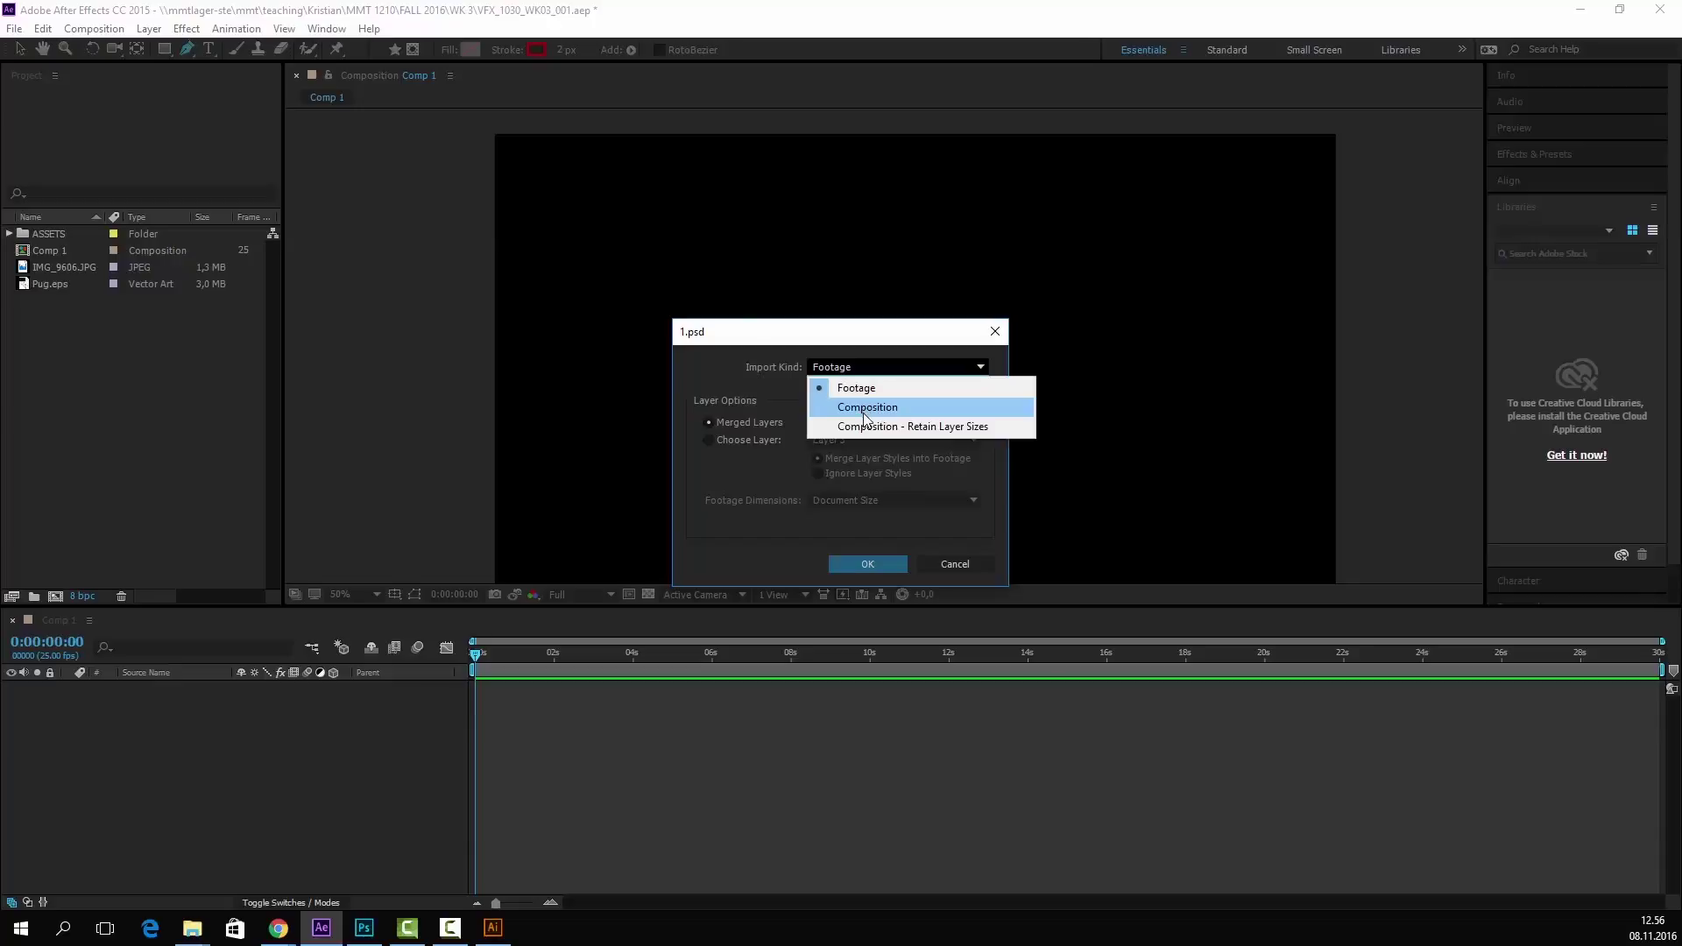
left_click(865, 407)
left_click(861, 373)
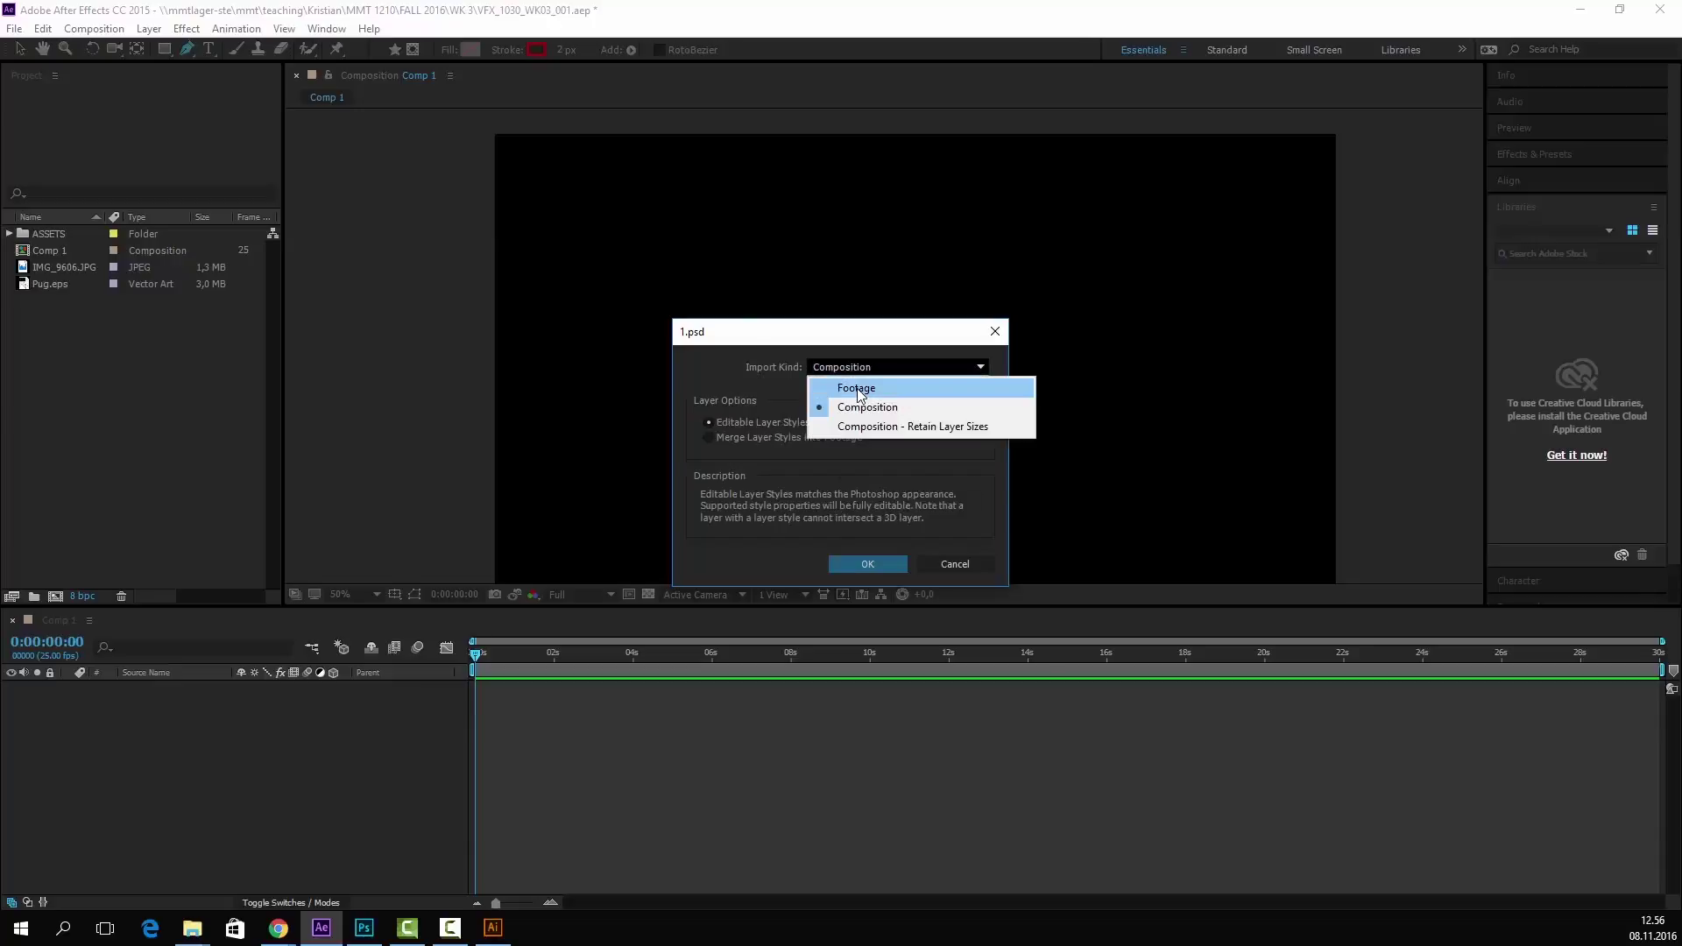
left_click(863, 383)
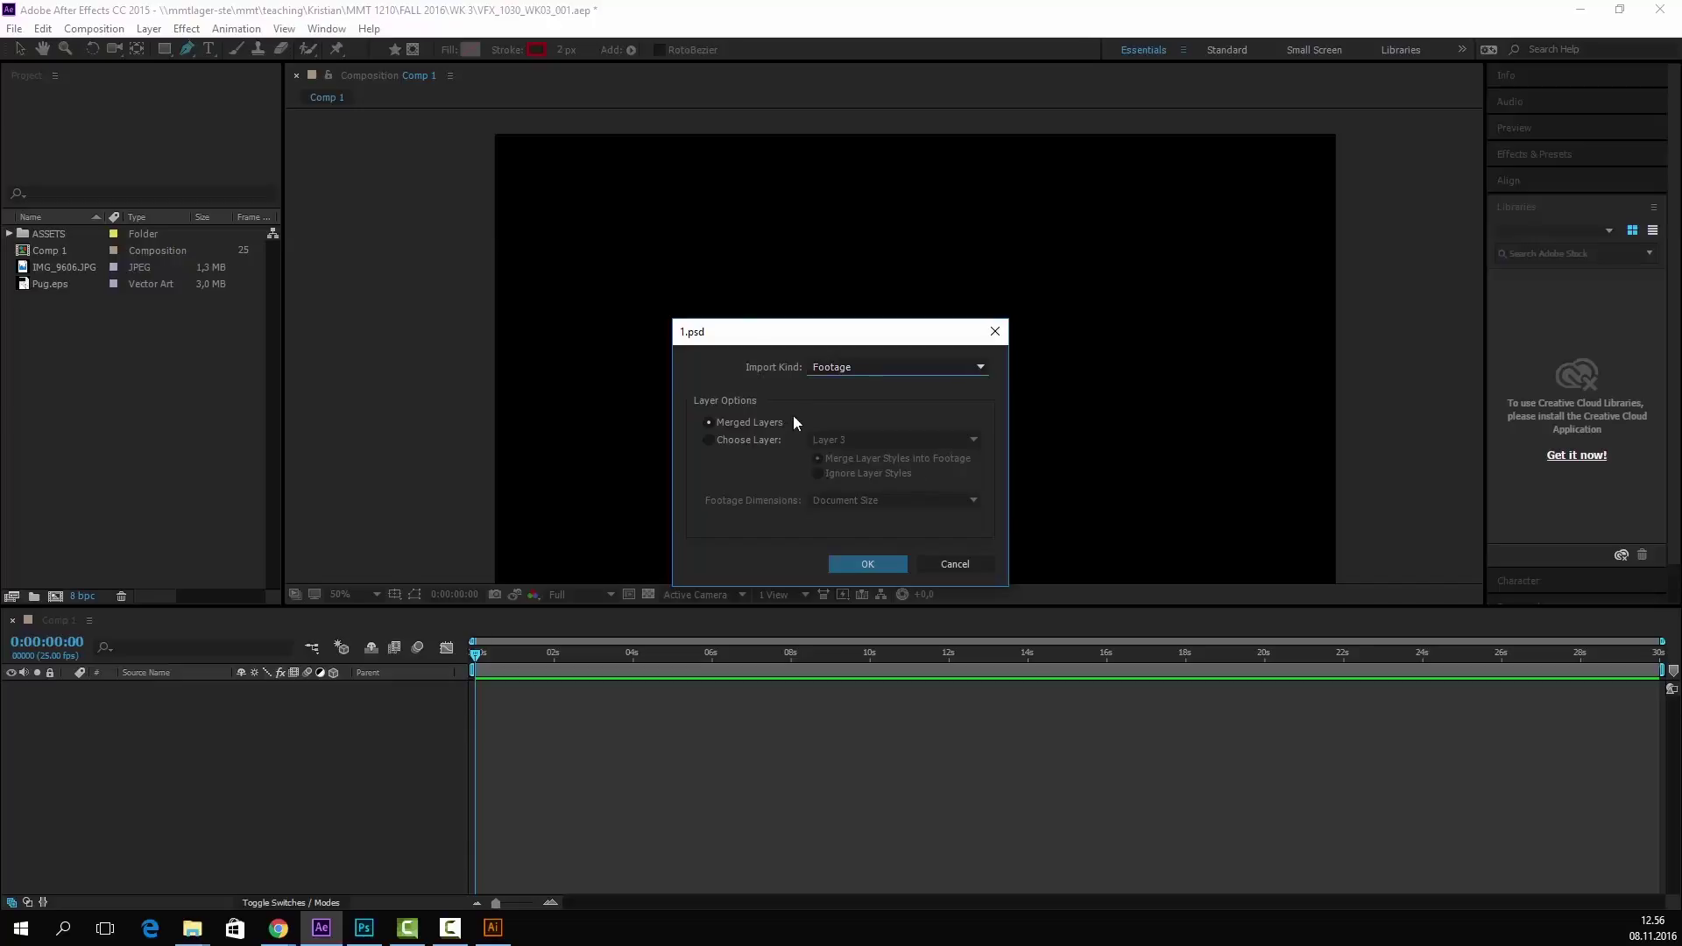
- Import 1.psd as a Composition with Editable Layer Styles
left_click(848, 366)
left_click(863, 407)
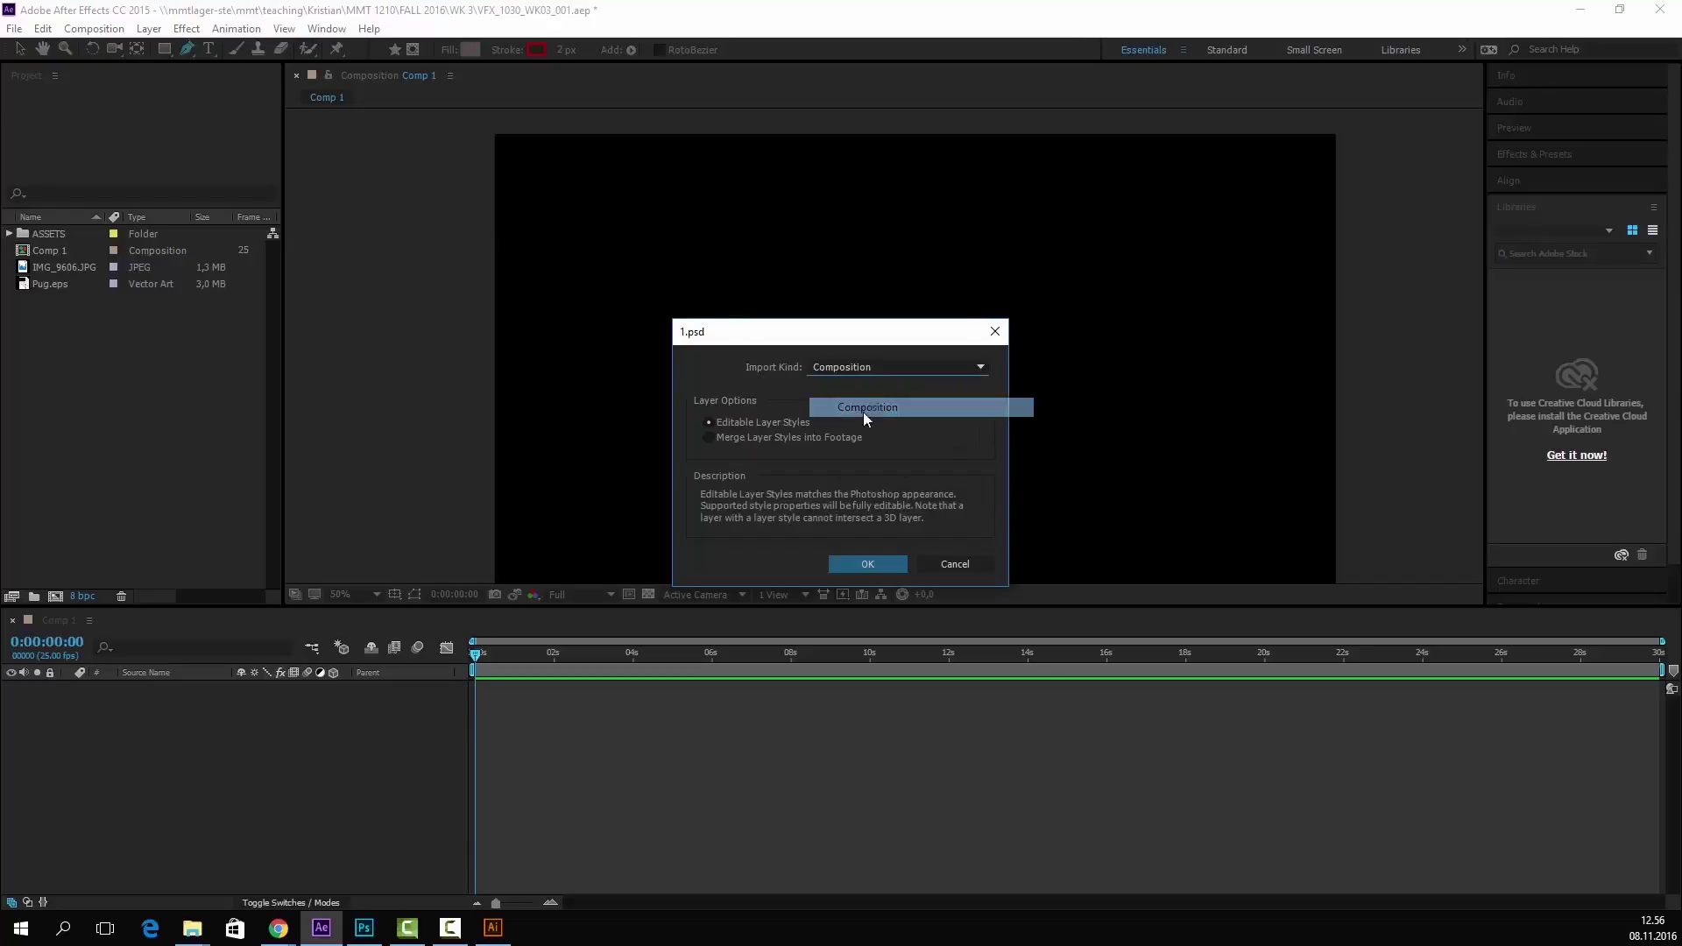
left_click(860, 566)
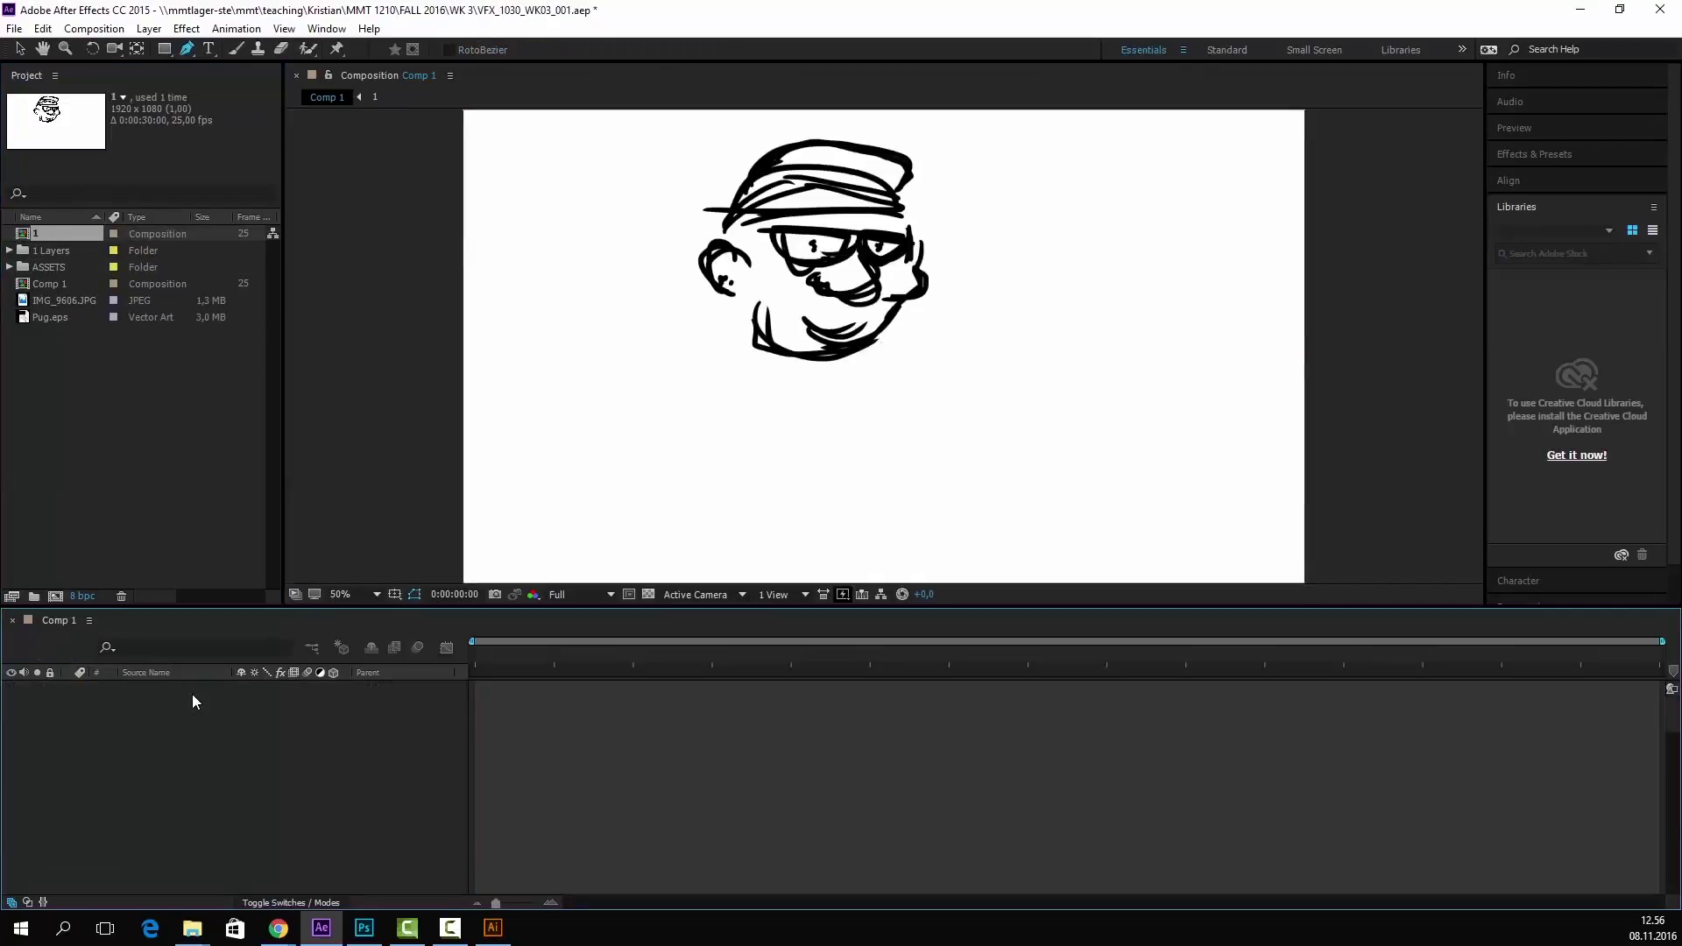
- In composition 1, delete the Background layer and trim Layers 1, 2 and 3 to end at 0:00:01:03
left_click(187, 734)
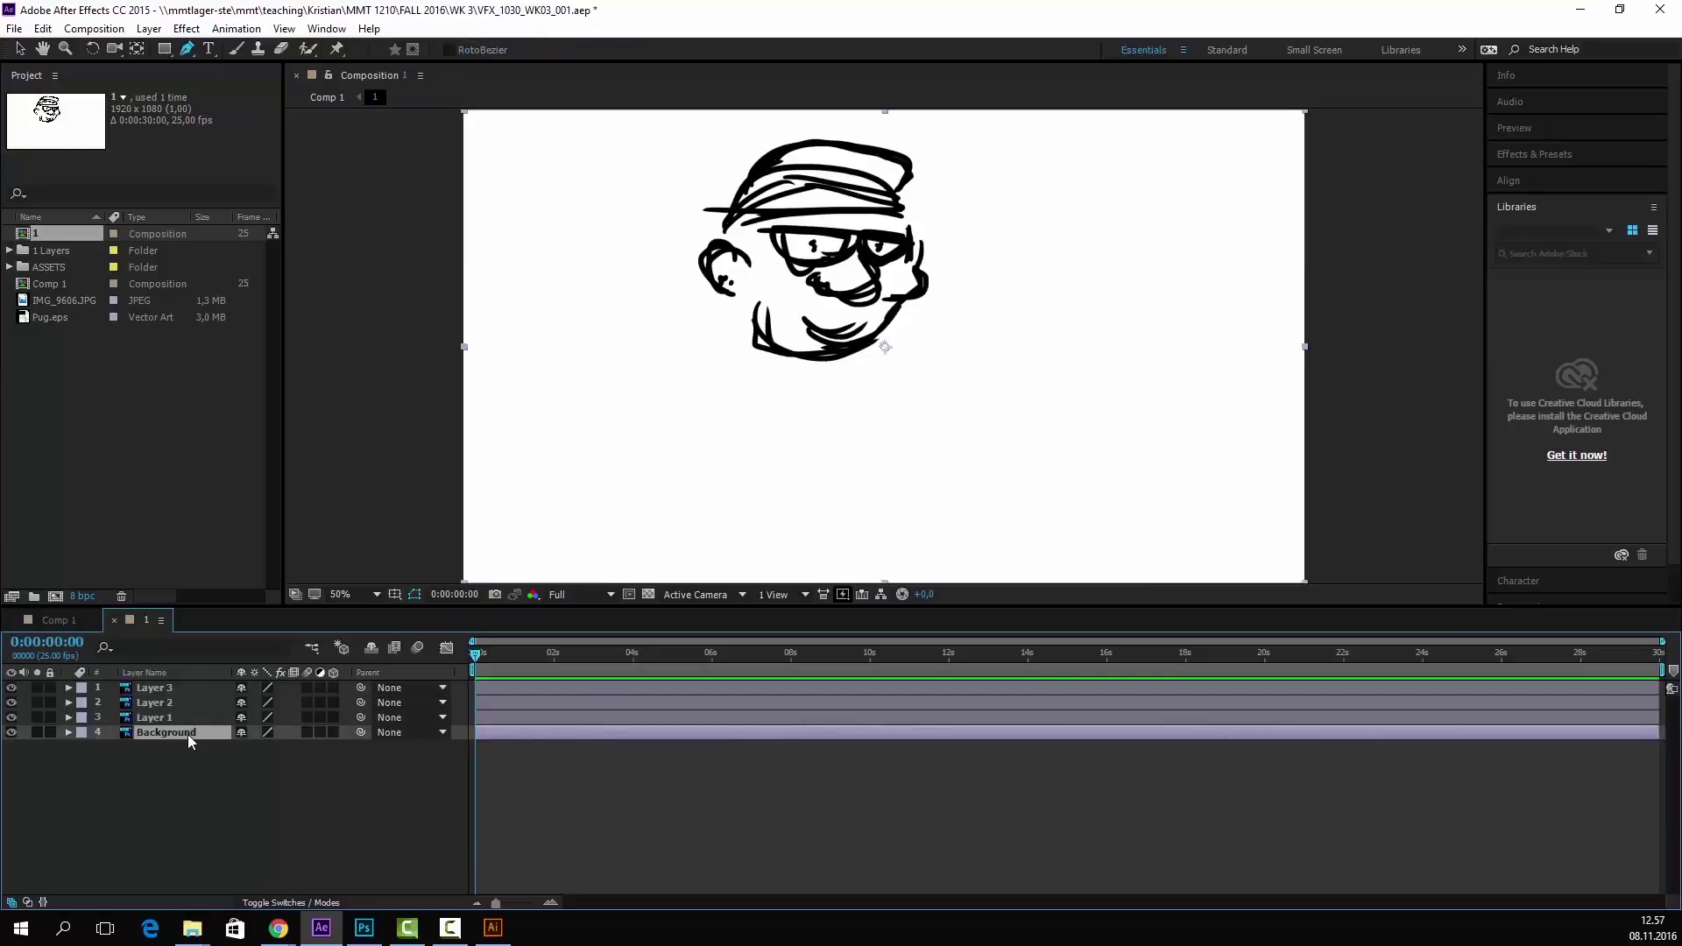
key("Delete")
left_click_drag(476, 653, 519, 660)
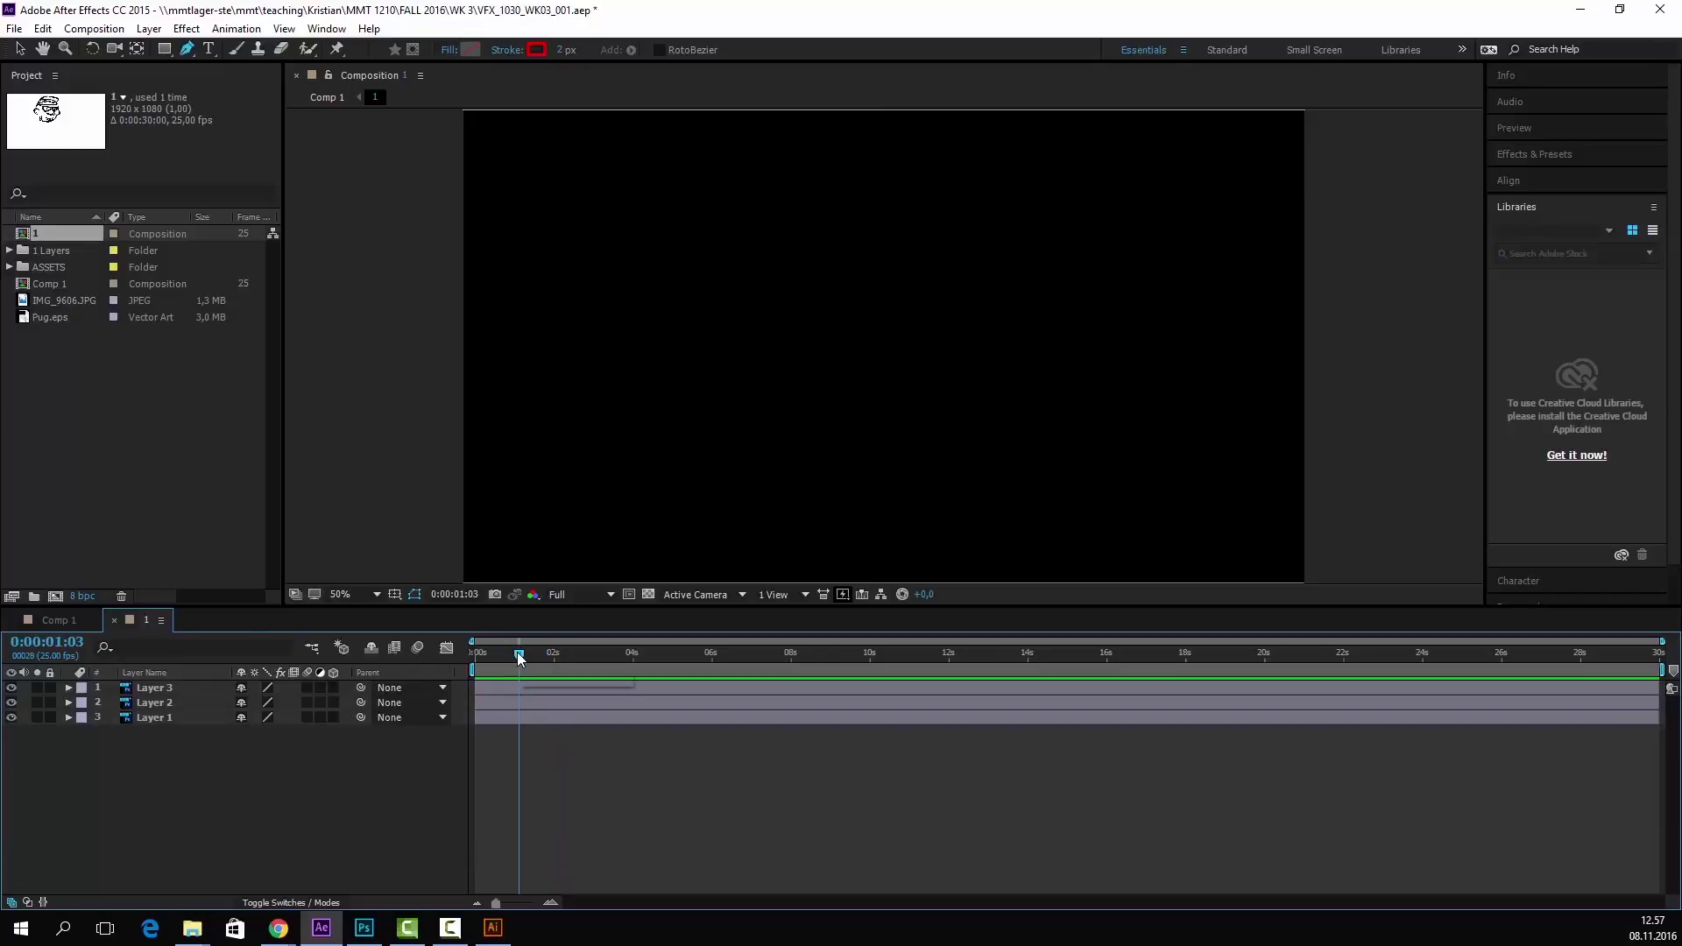
left_click(534, 688)
left_click(535, 703, "shift")
left_click(534, 718, "shift")
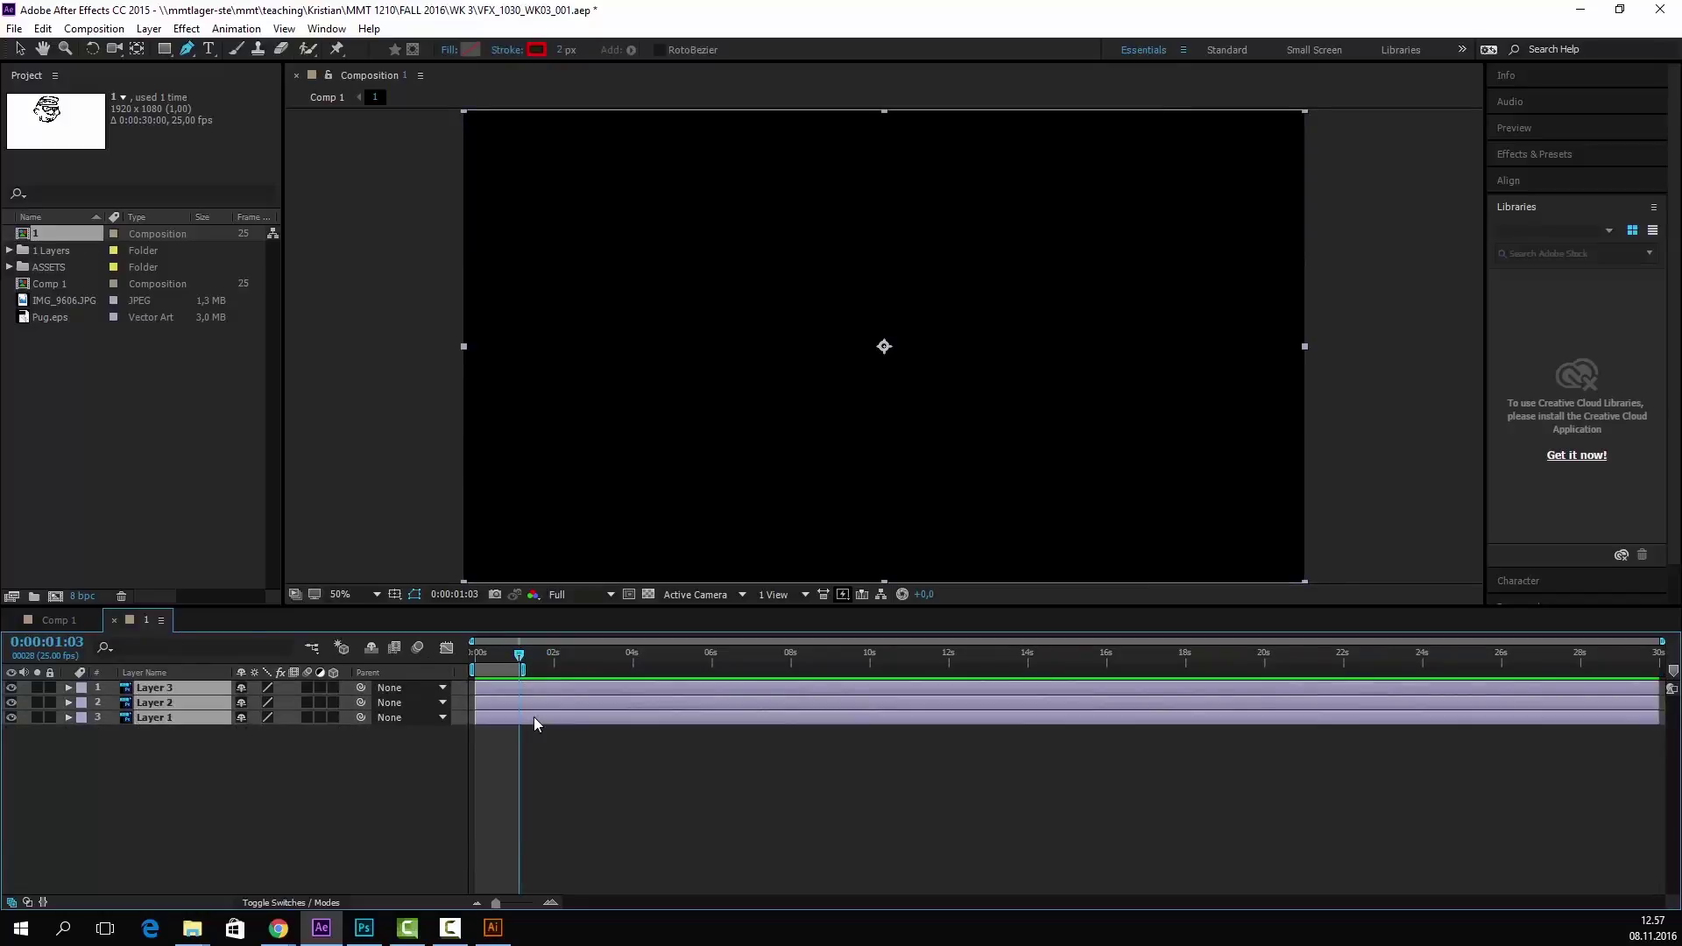
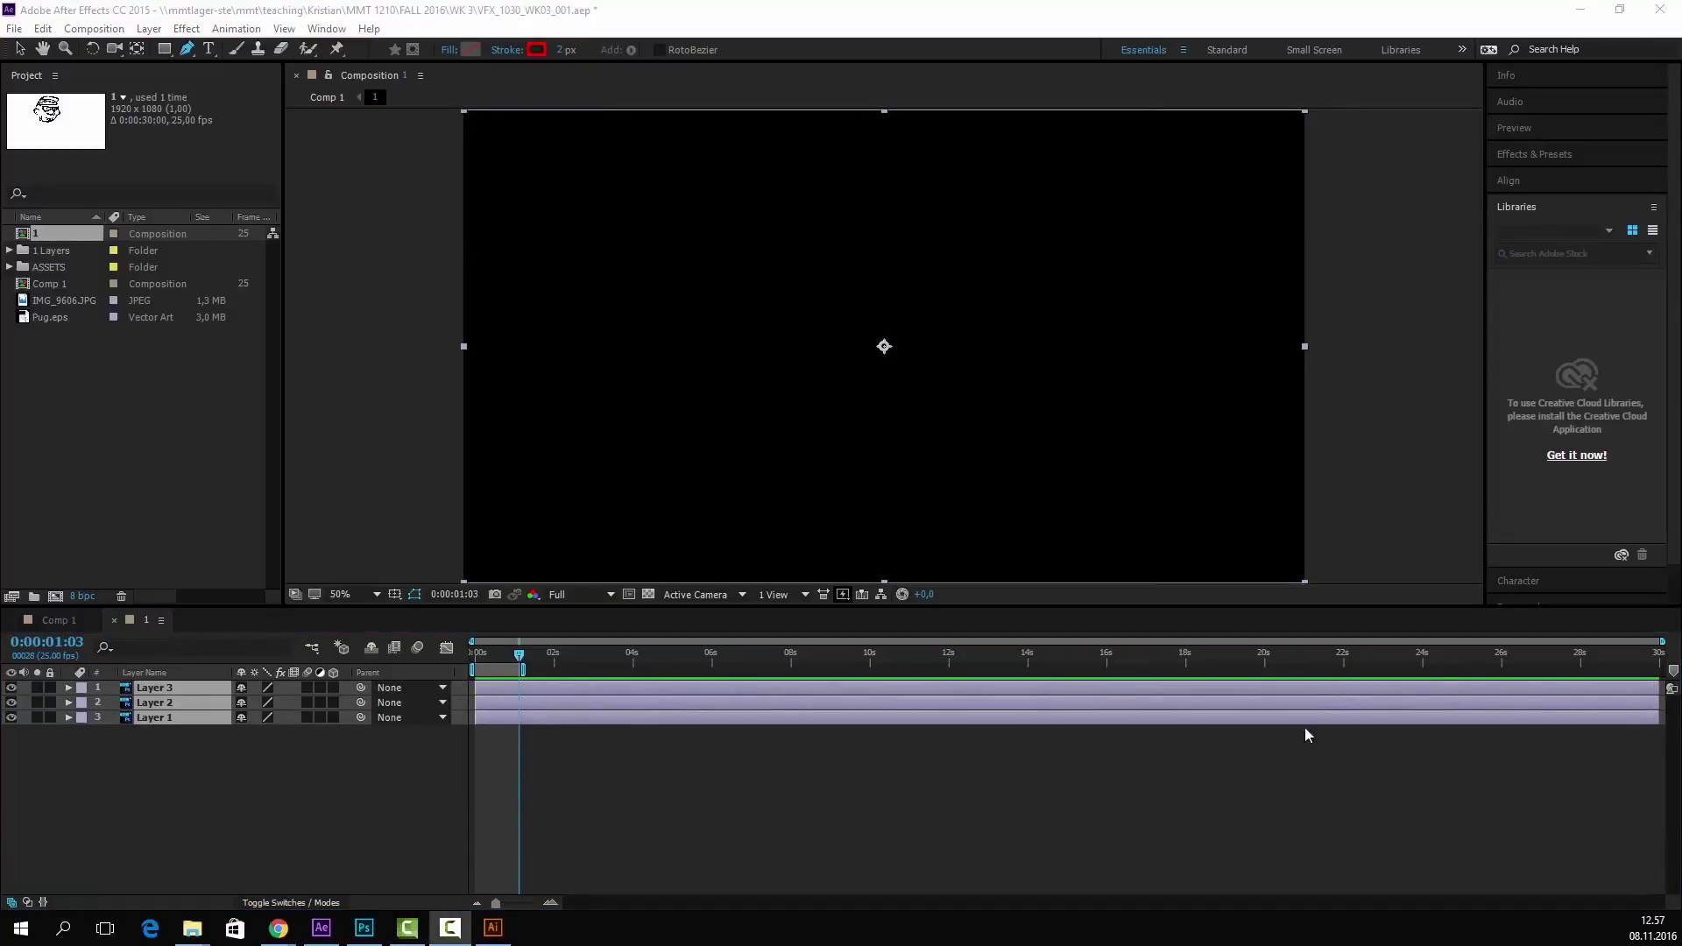
left_click(1553, 697)
left_click_drag(1553, 697, 519, 739)
left_click(341, 758)
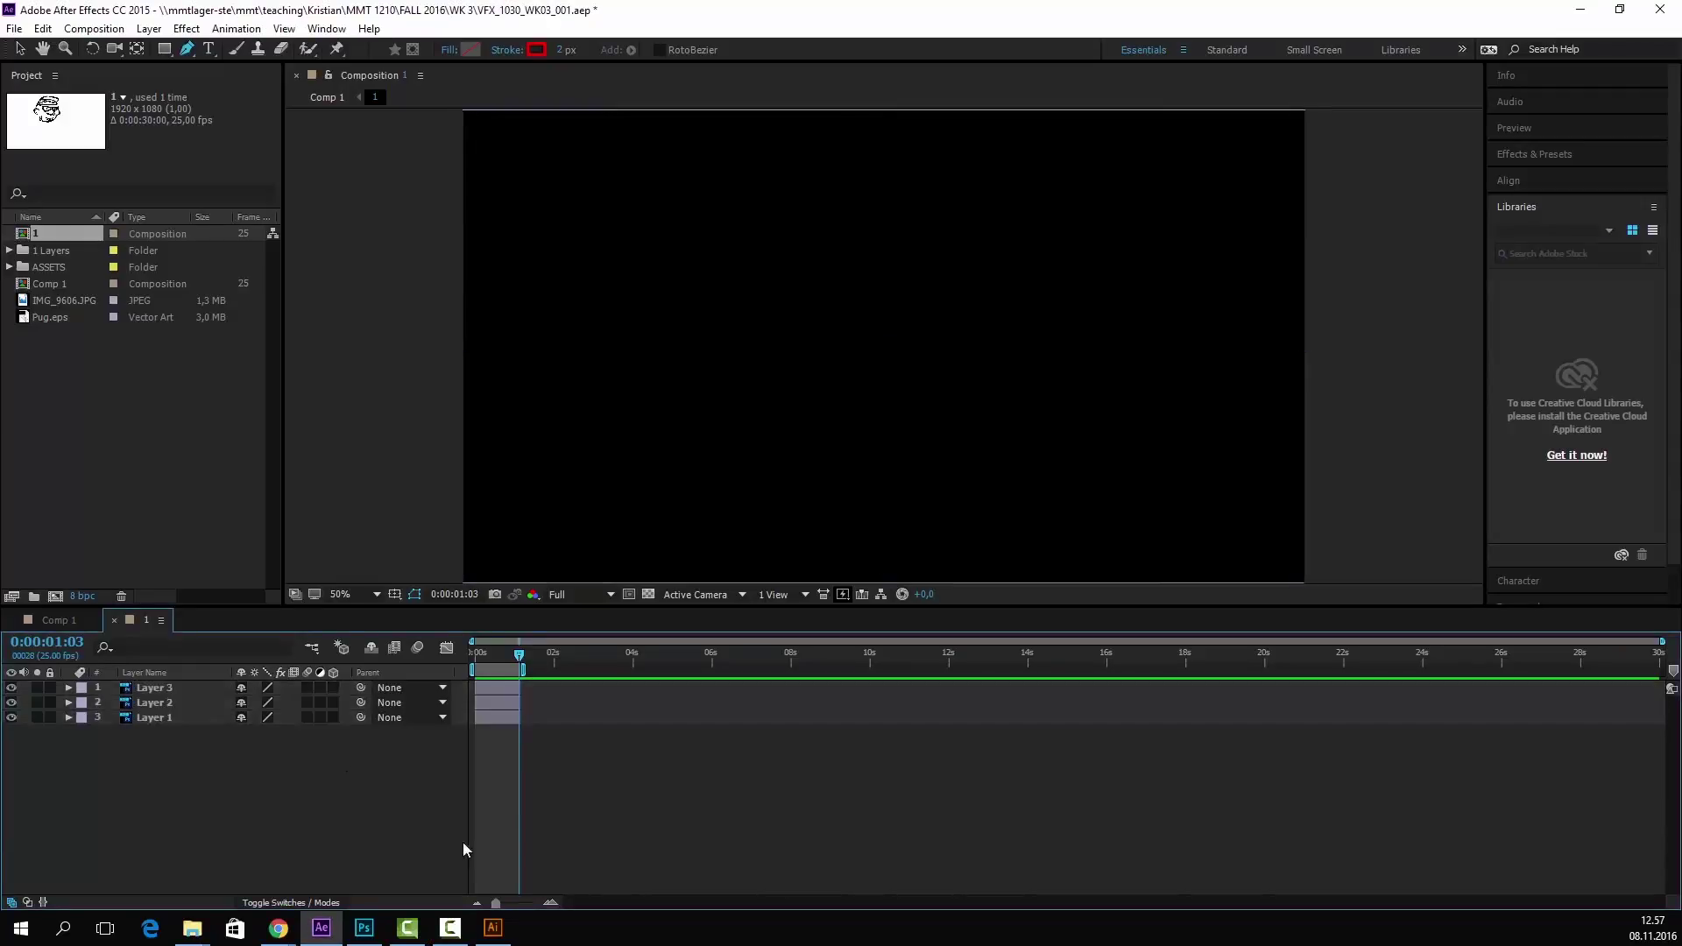
- Trim the layers into consecutive five-frame segments: Layer 1 from 0 to 5, Layer 2 from 5 to 10, Layer 3 from 10 to 15
left_click_drag(495, 906, 531, 904)
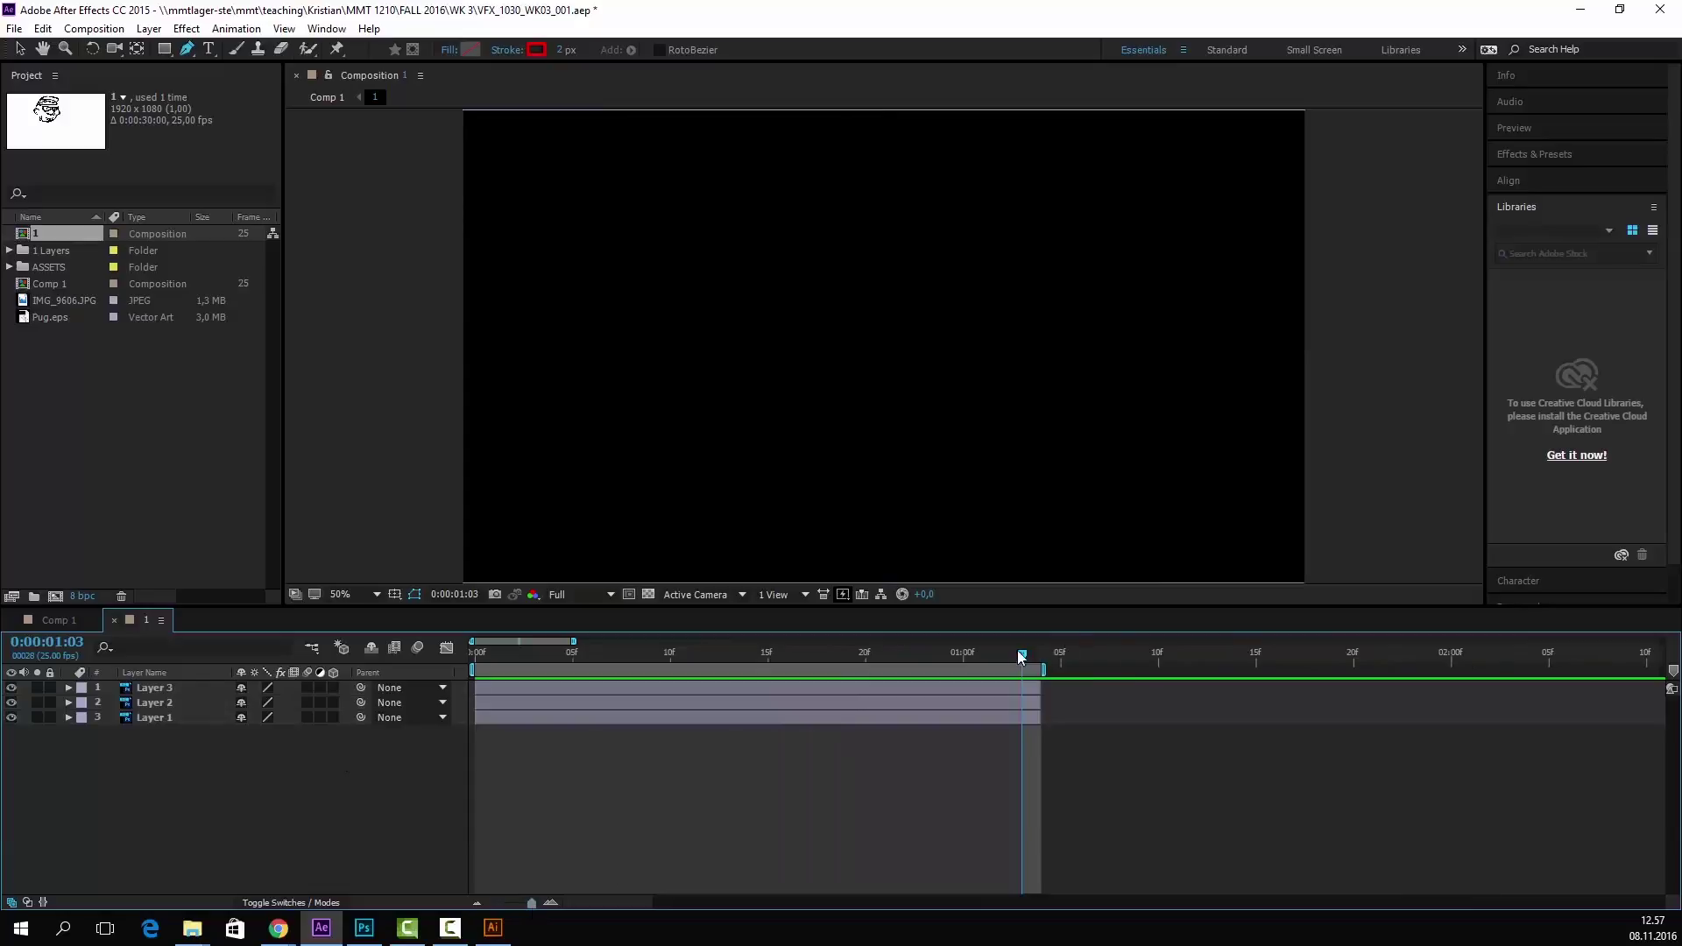
mouse_move(602, 659)
left_mouse_down()
mouse_move(545, 669)
mouse_move(628, 664)
mouse_move(574, 665)
left_mouse_up()
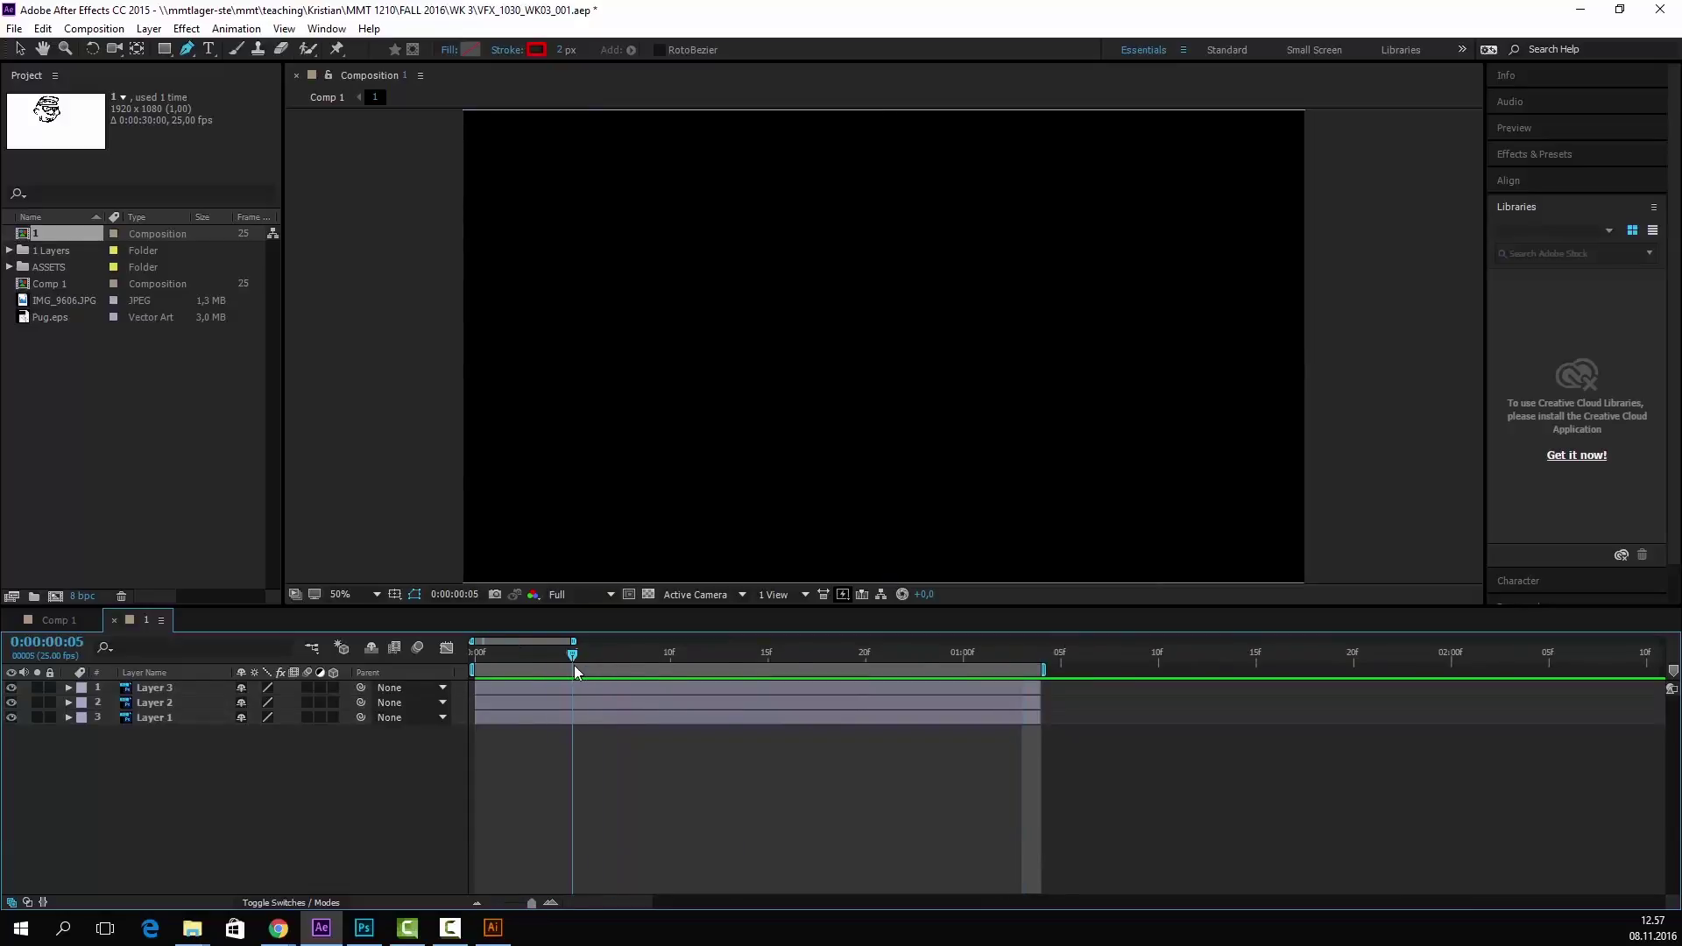
left_click(540, 719)
left_click_drag(1039, 717, 573, 703)
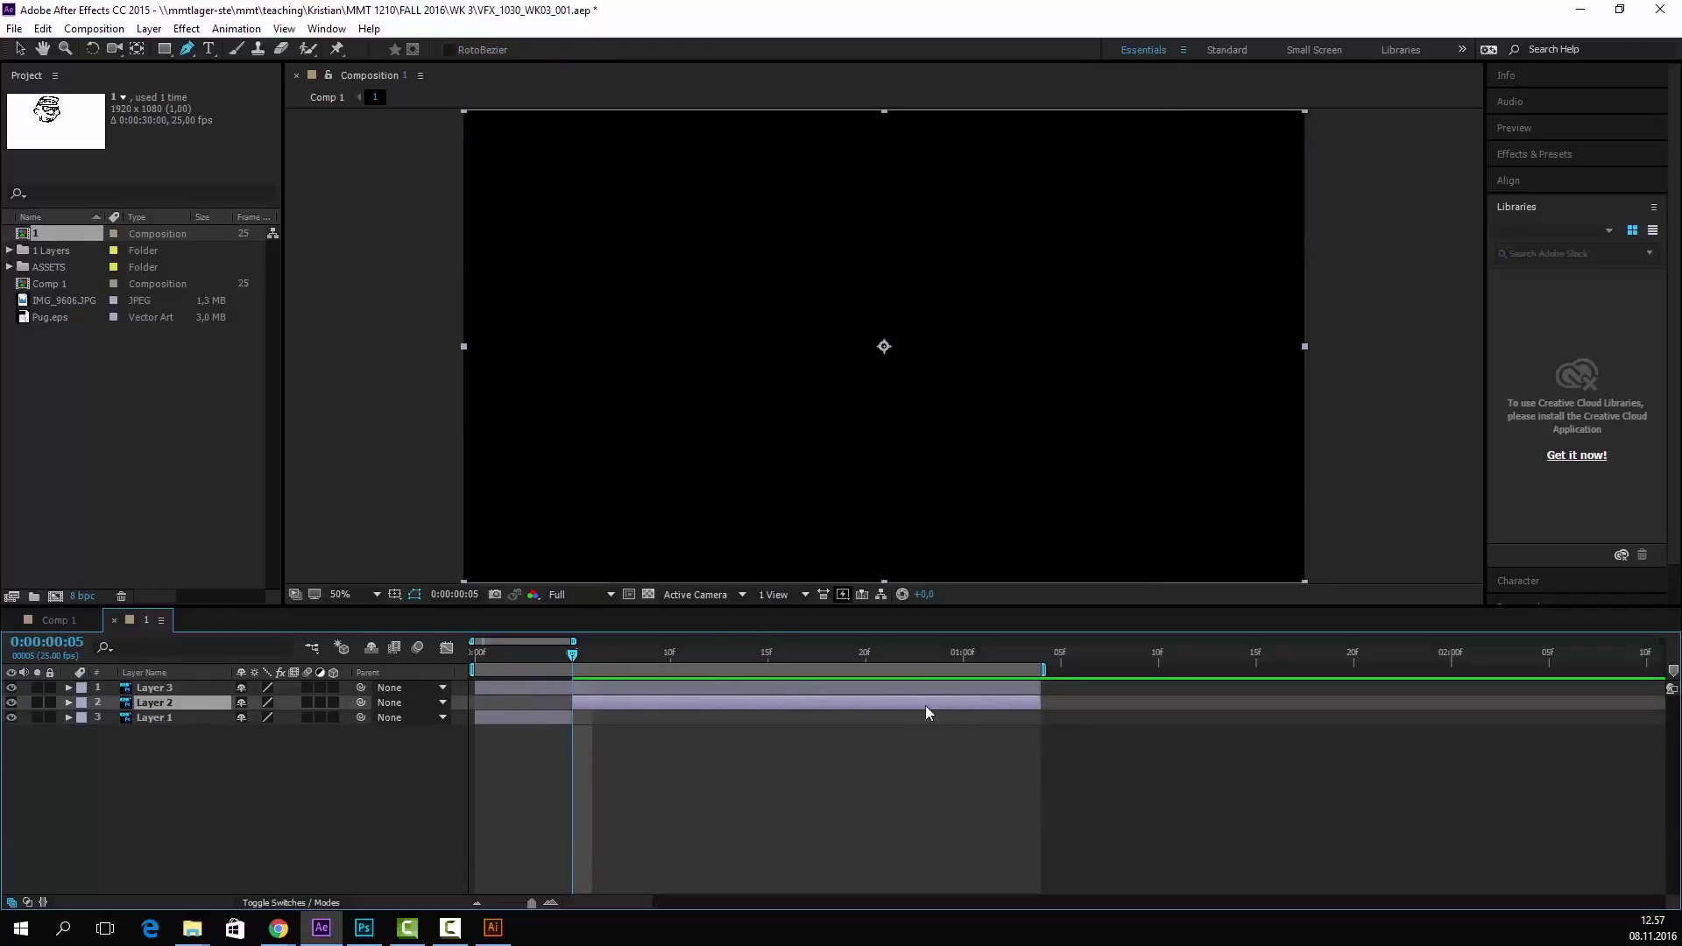
left_click_drag(1042, 701, 671, 703)
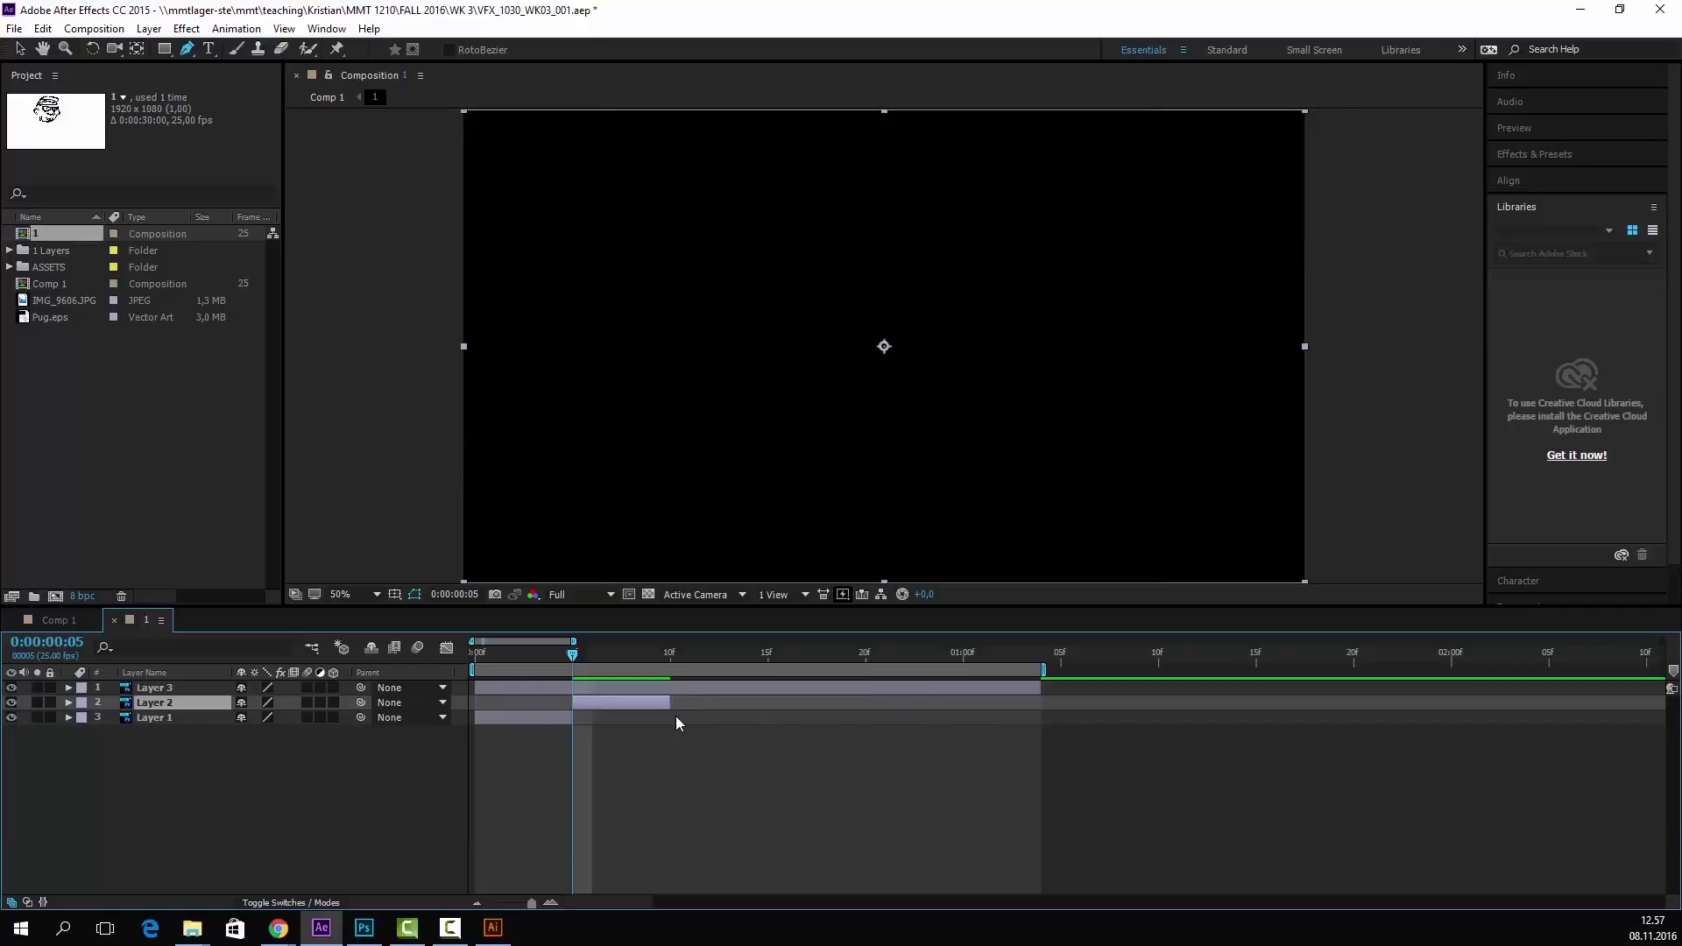
left_click_drag(490, 687, 670, 688)
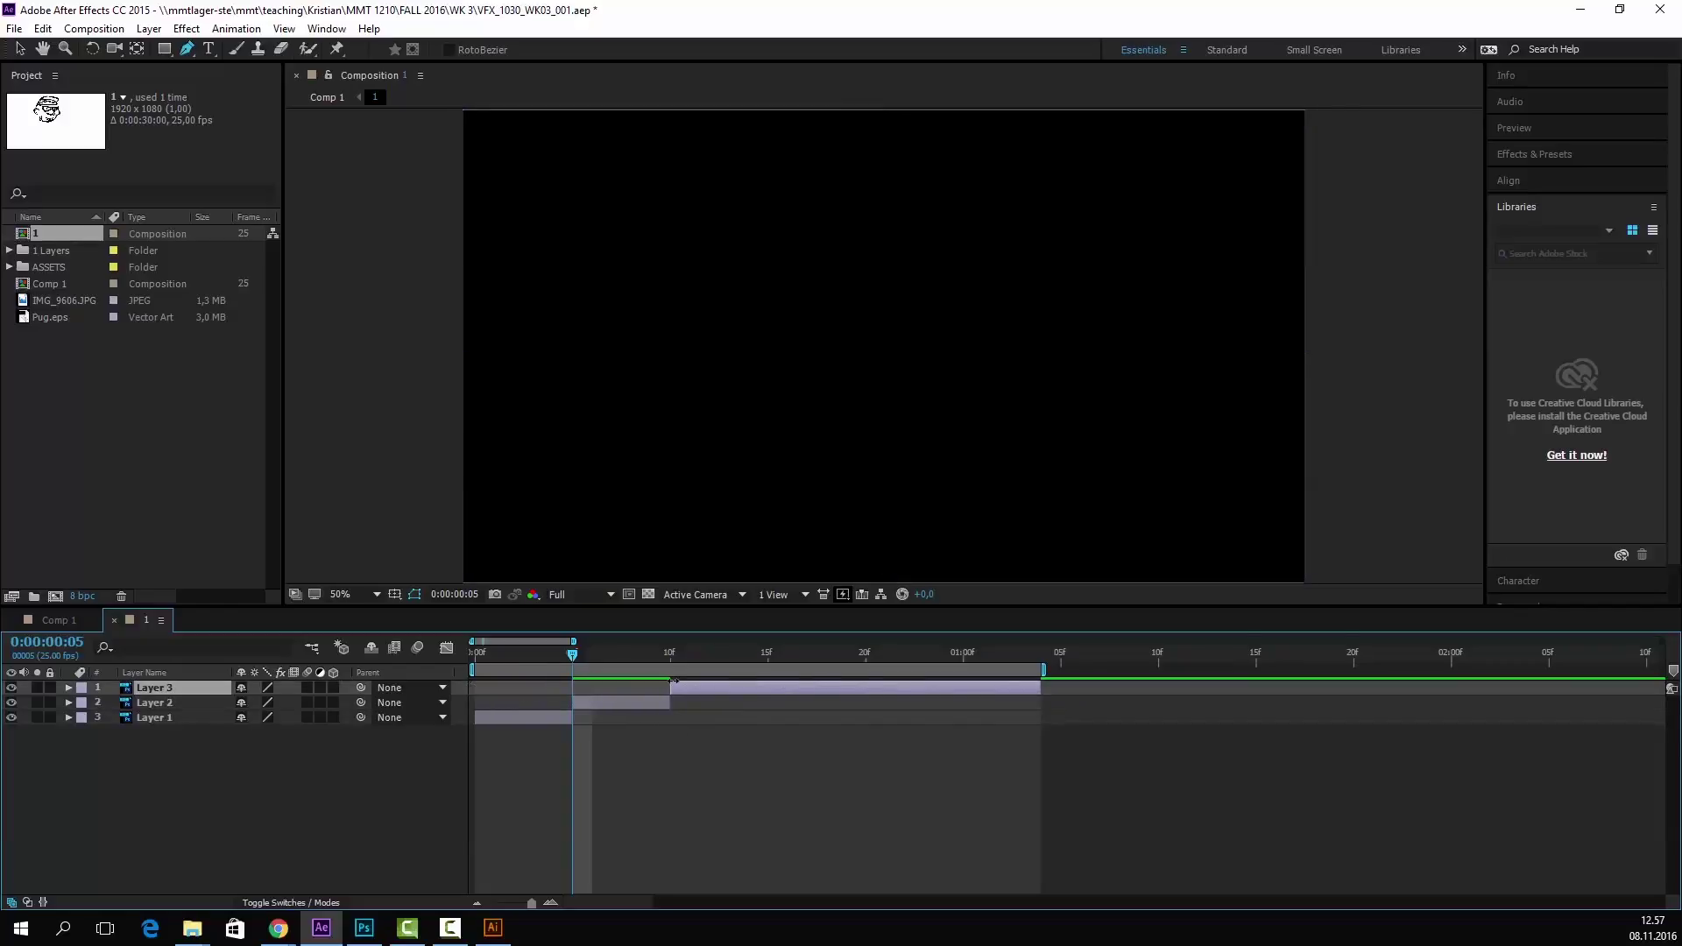
left_click_drag(1036, 693, 765, 698)
- End the work area at 0:00:00:15 and trim composition 1 to the work area
left_click_drag(577, 650, 771, 656)
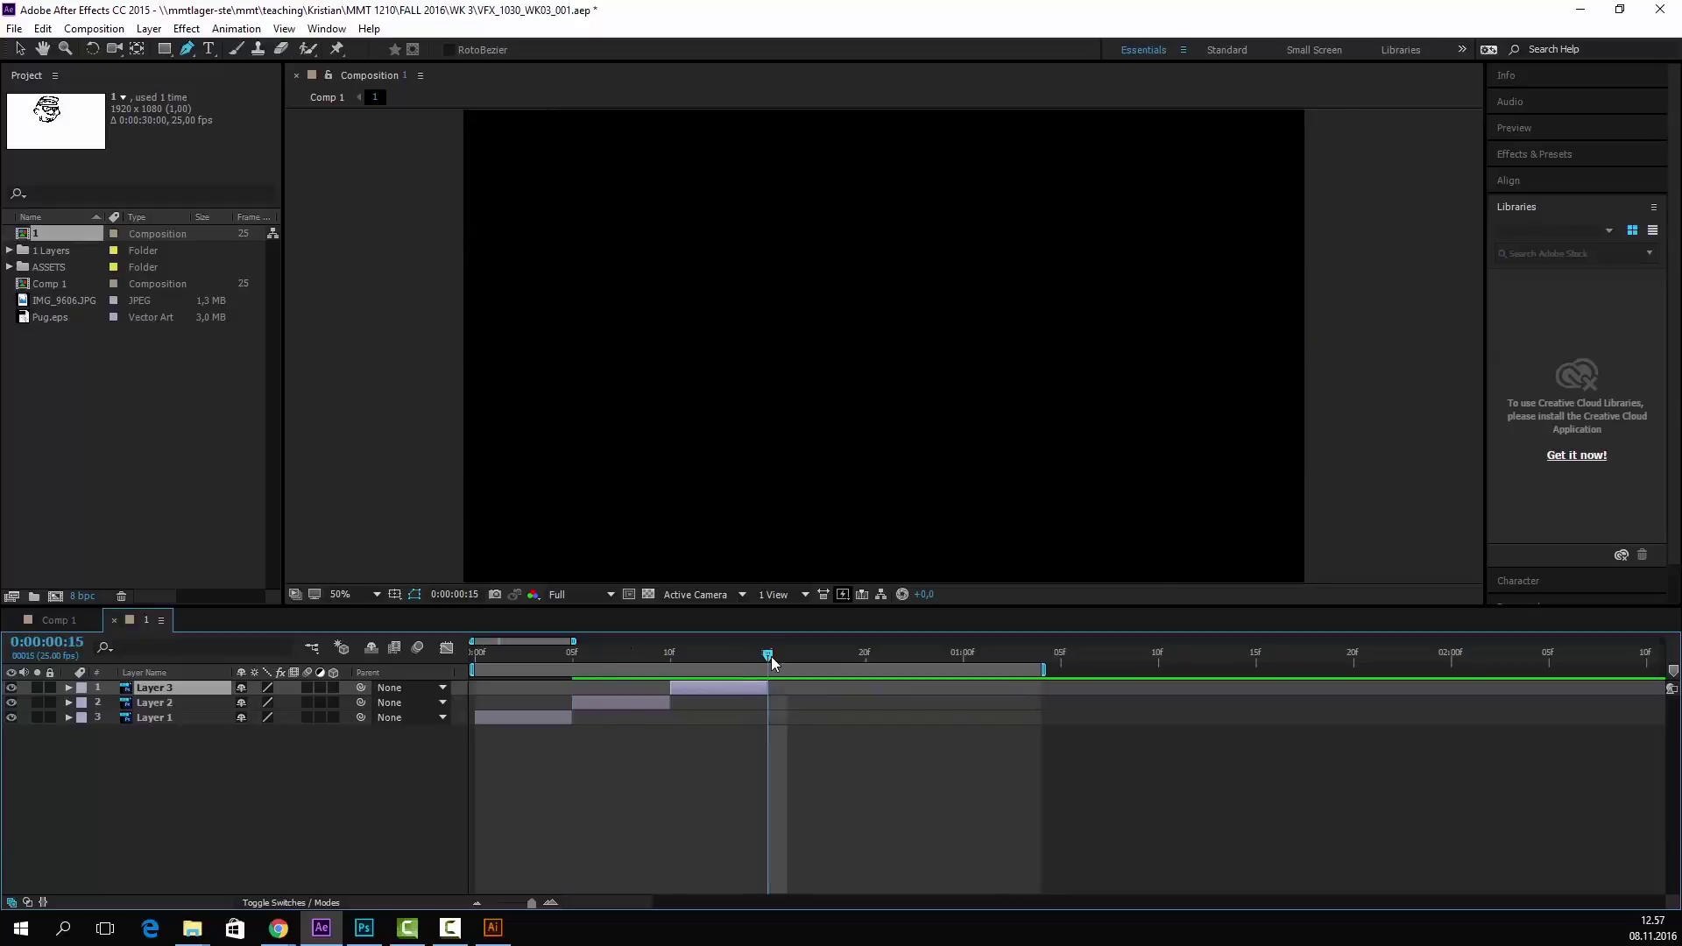
key("n")
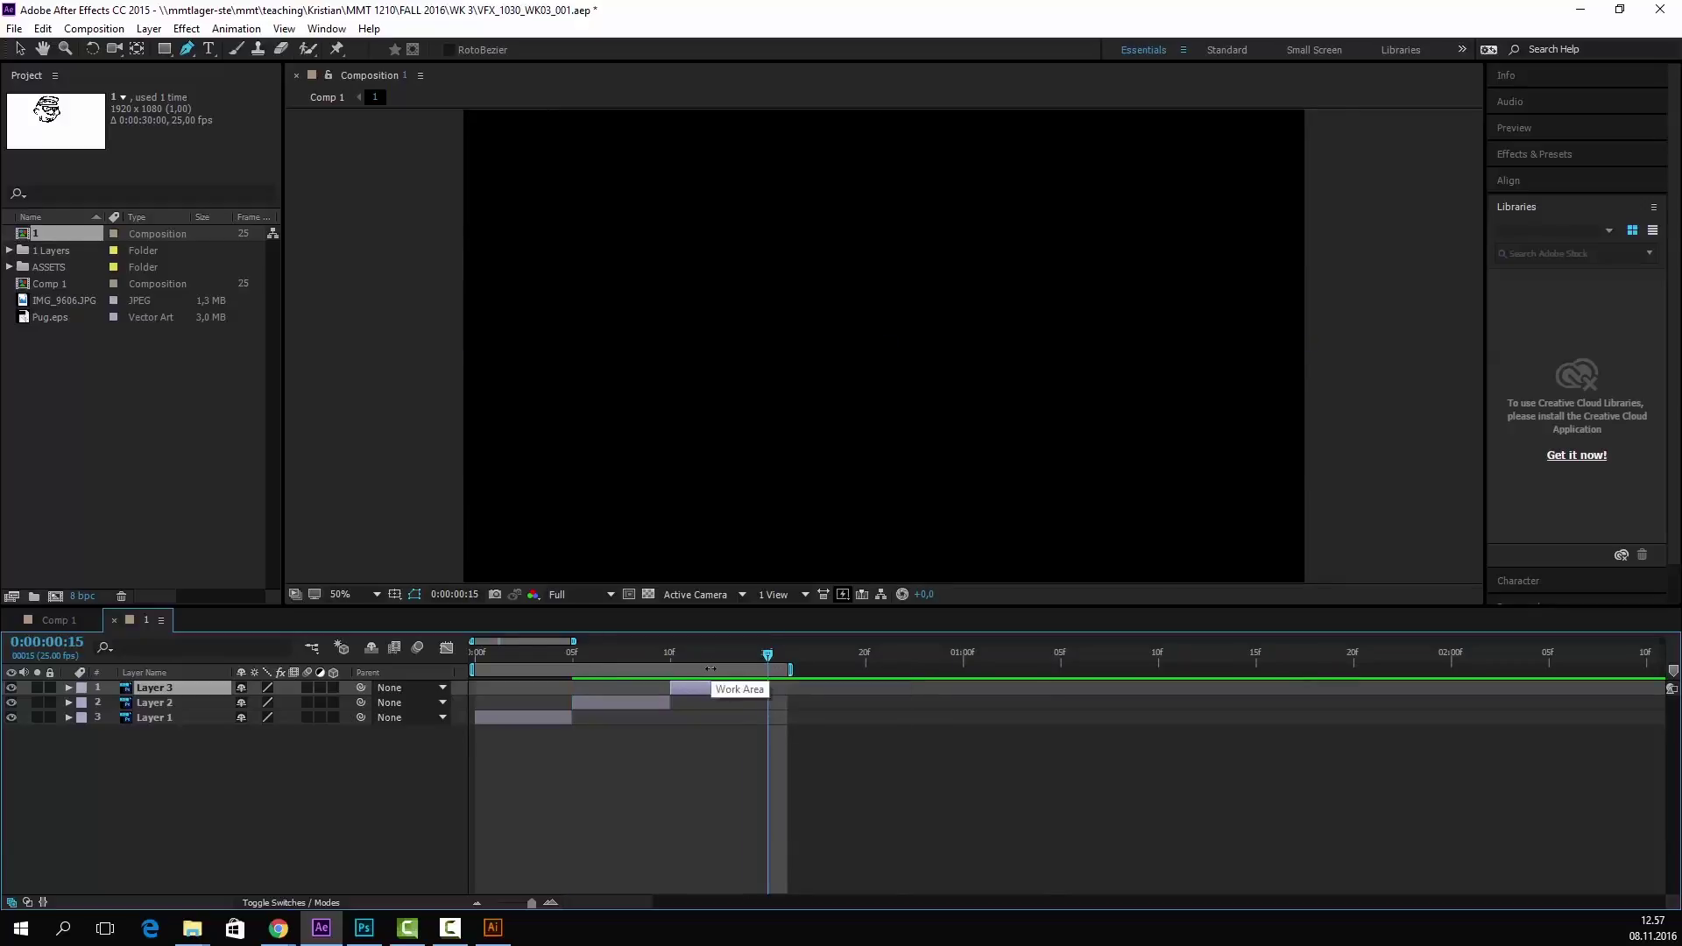
right_click(711, 669)
left_click(778, 724)
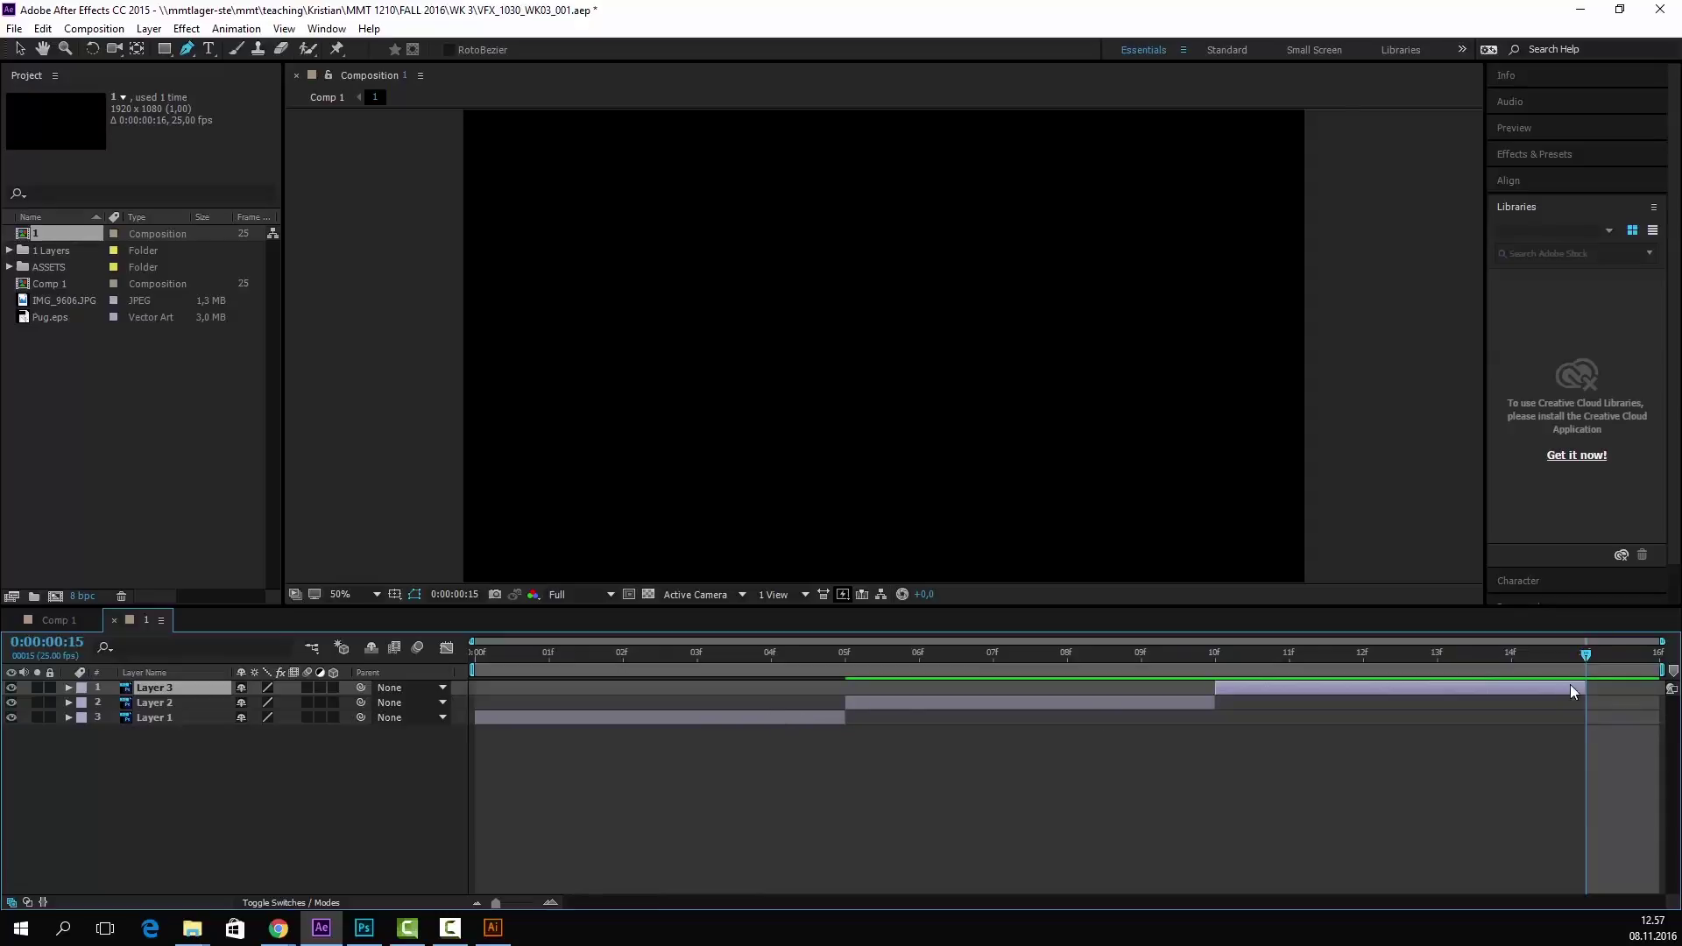
left_click(366, 795)
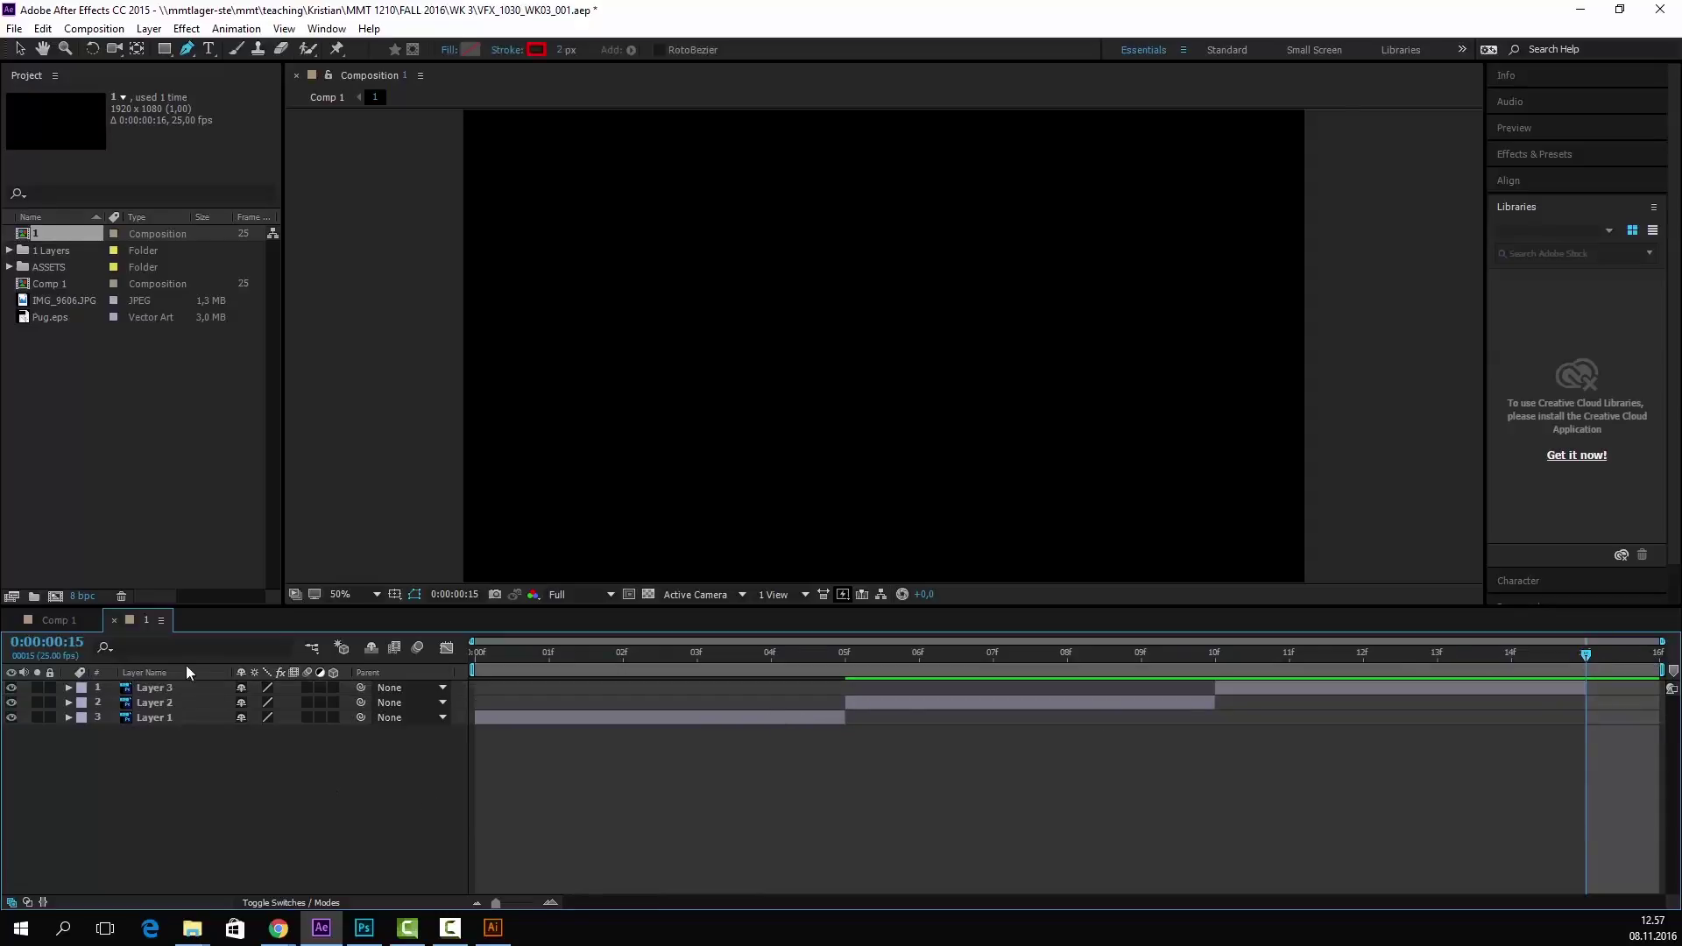
- Set the current time to 0:00:00:00 in Comp 1 and reopen the nested composition 1
left_click(58, 621)
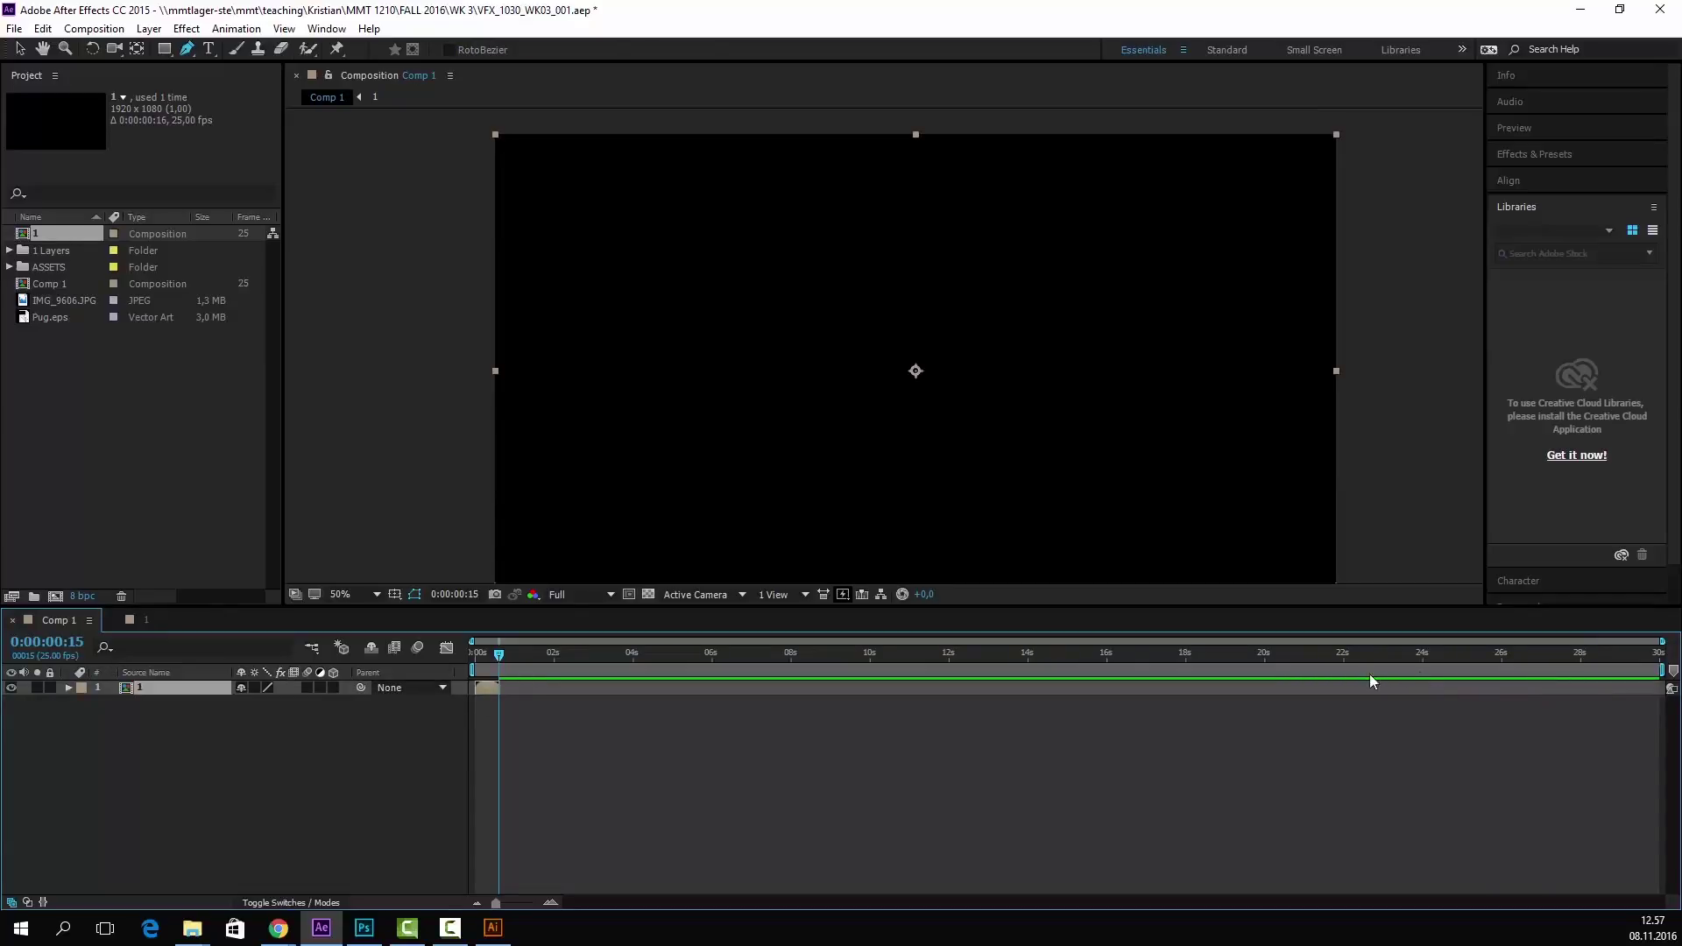
left_click_drag(499, 656, 447, 663)
left_click(149, 720)
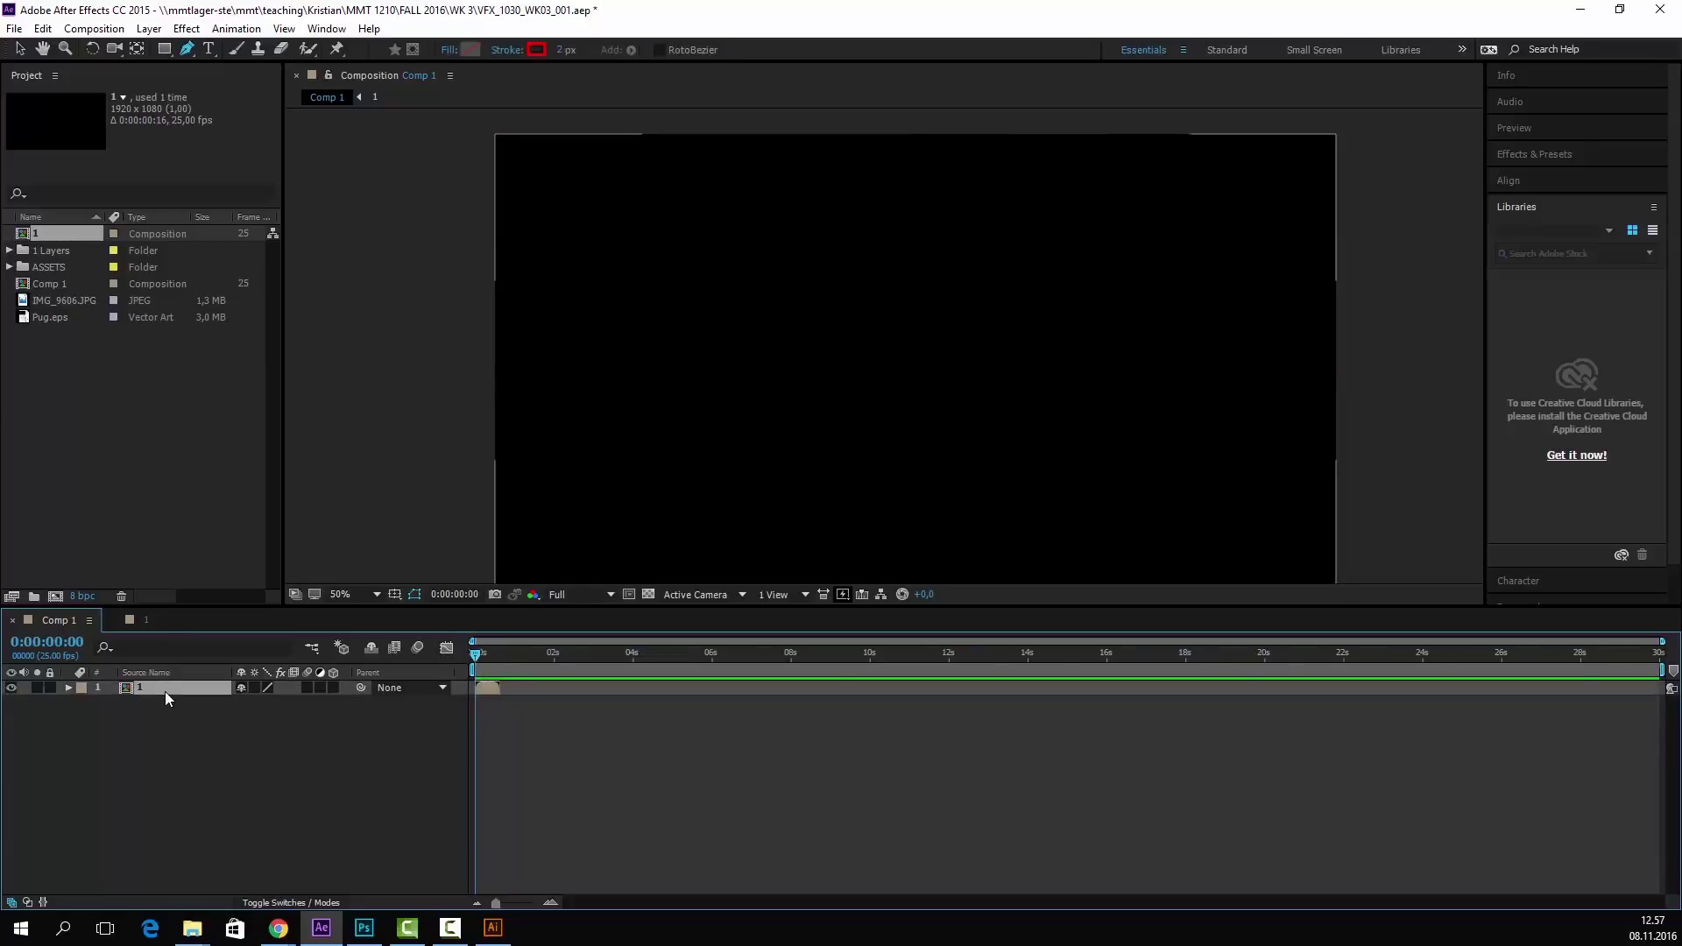
double_click(165, 691)
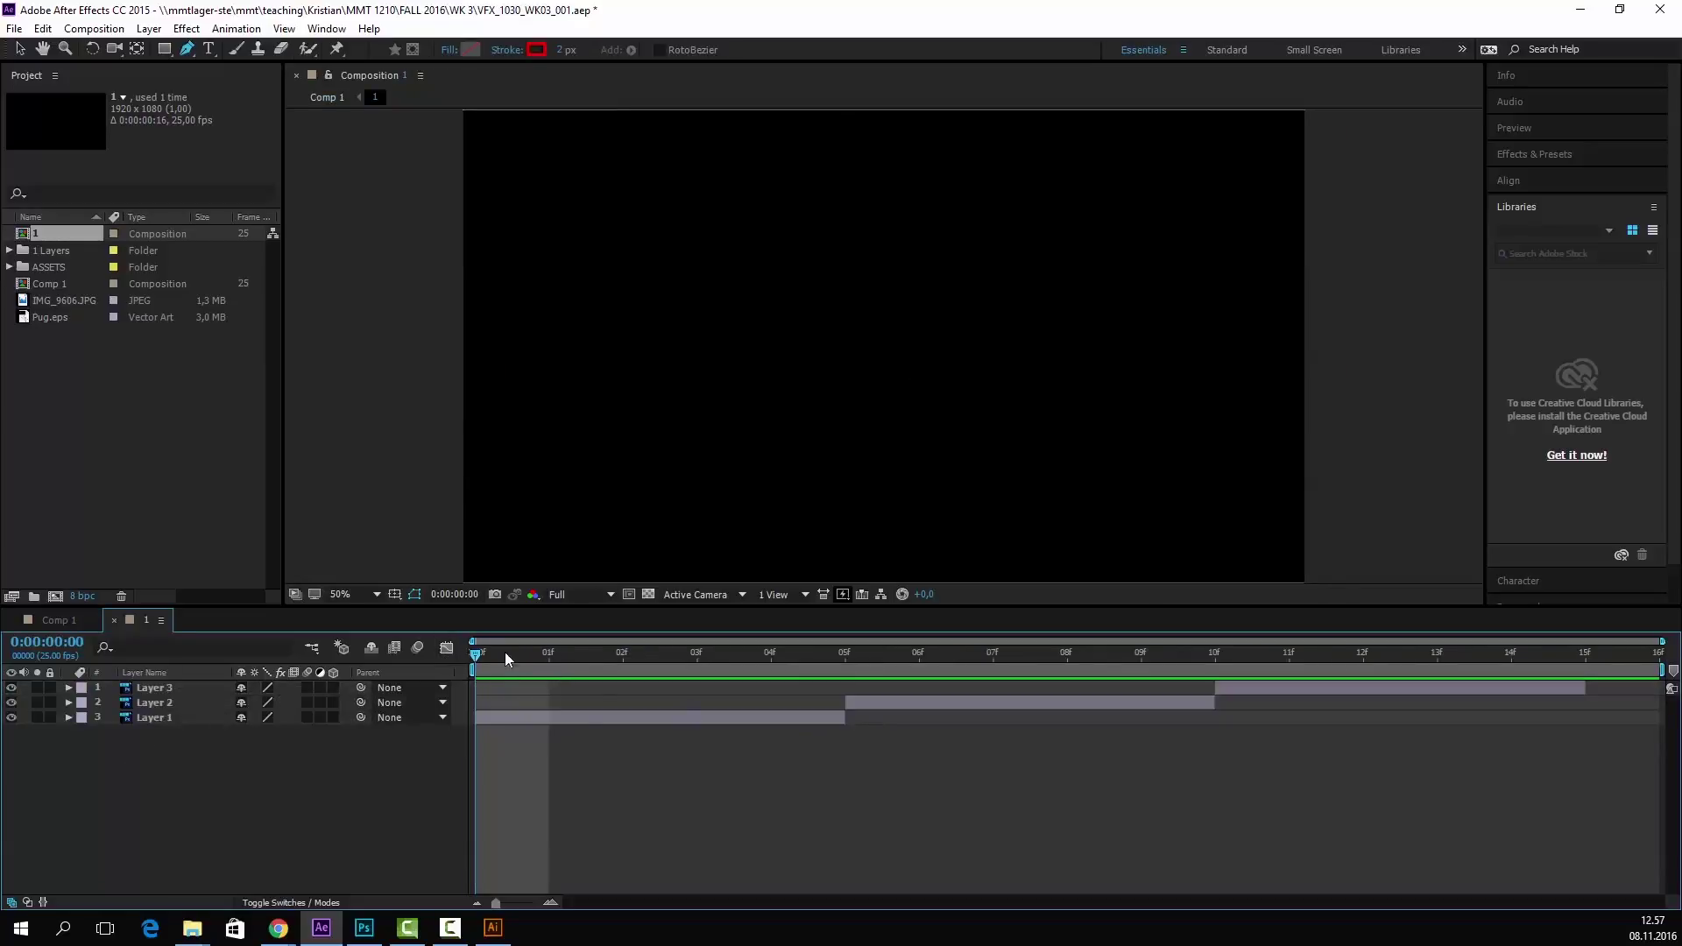
left_click_drag(505, 652, 701, 669)
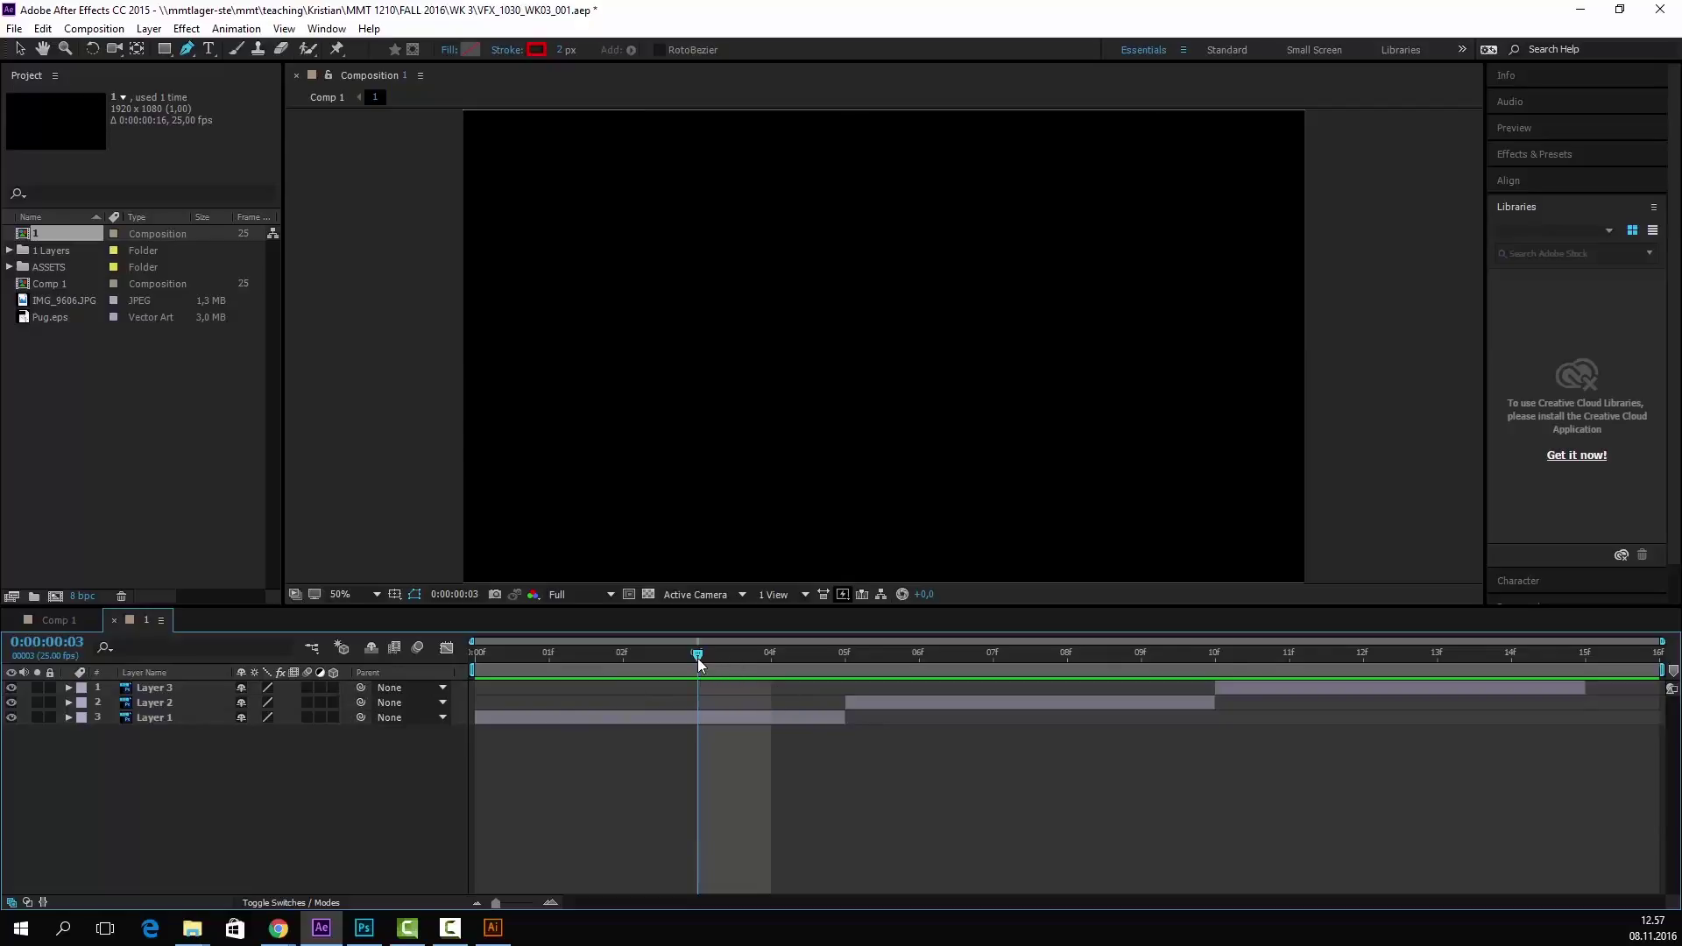
left_click(673, 718)
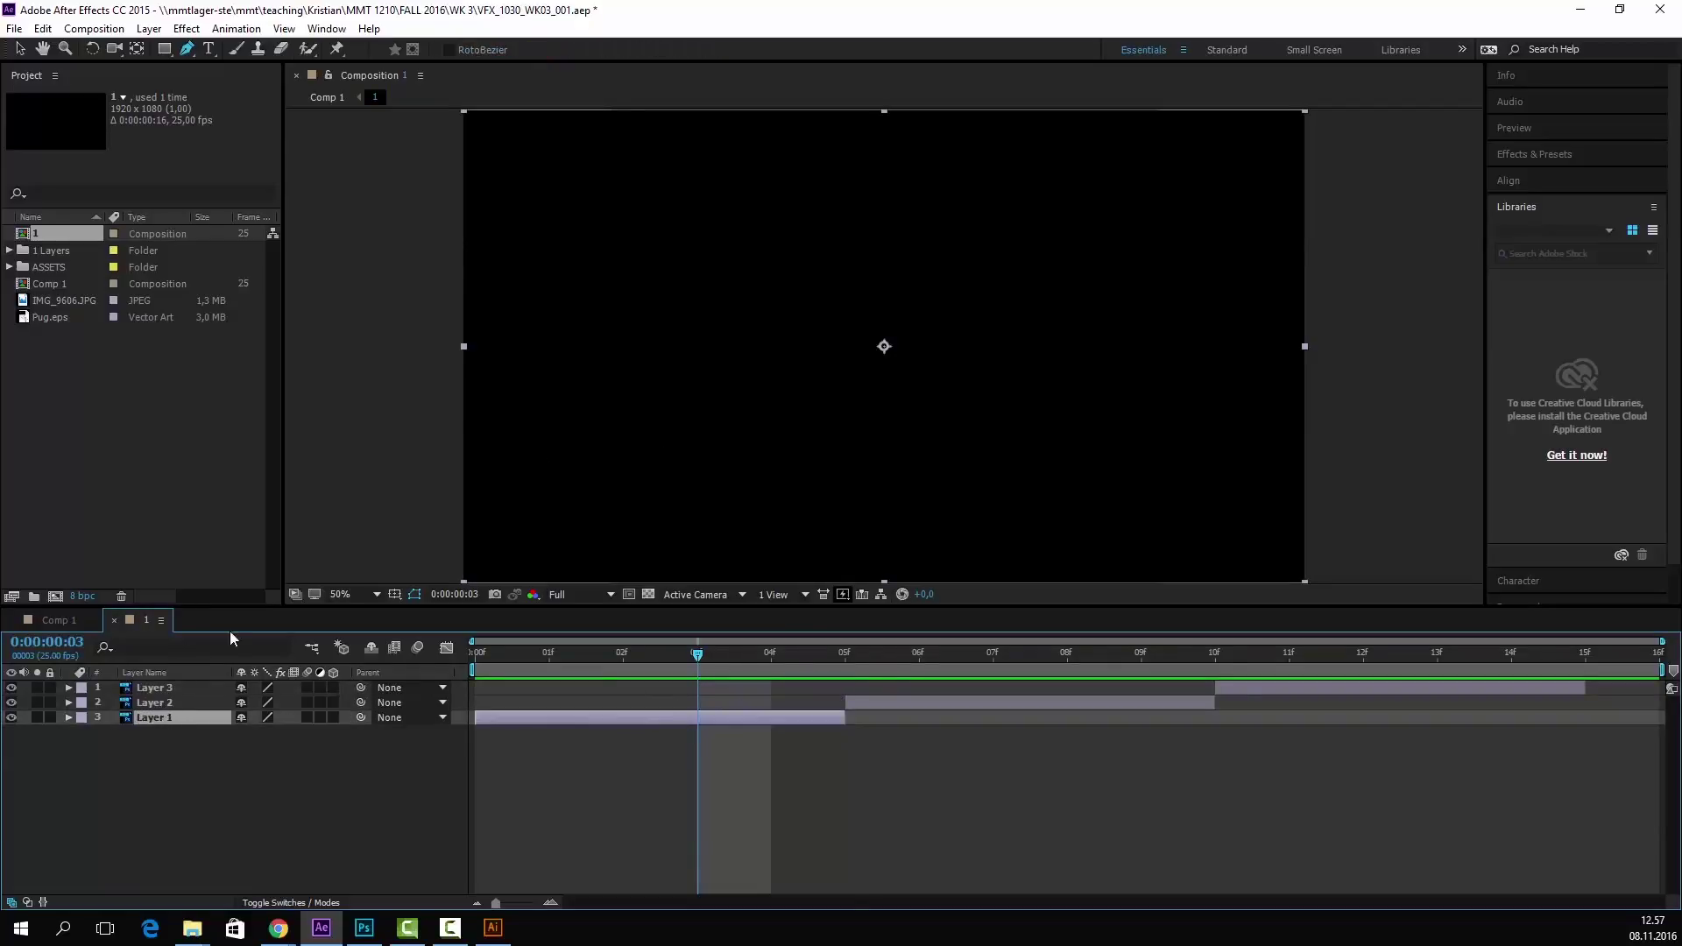
key("Home")
right_click(150, 823)
mouse_move(258, 640)
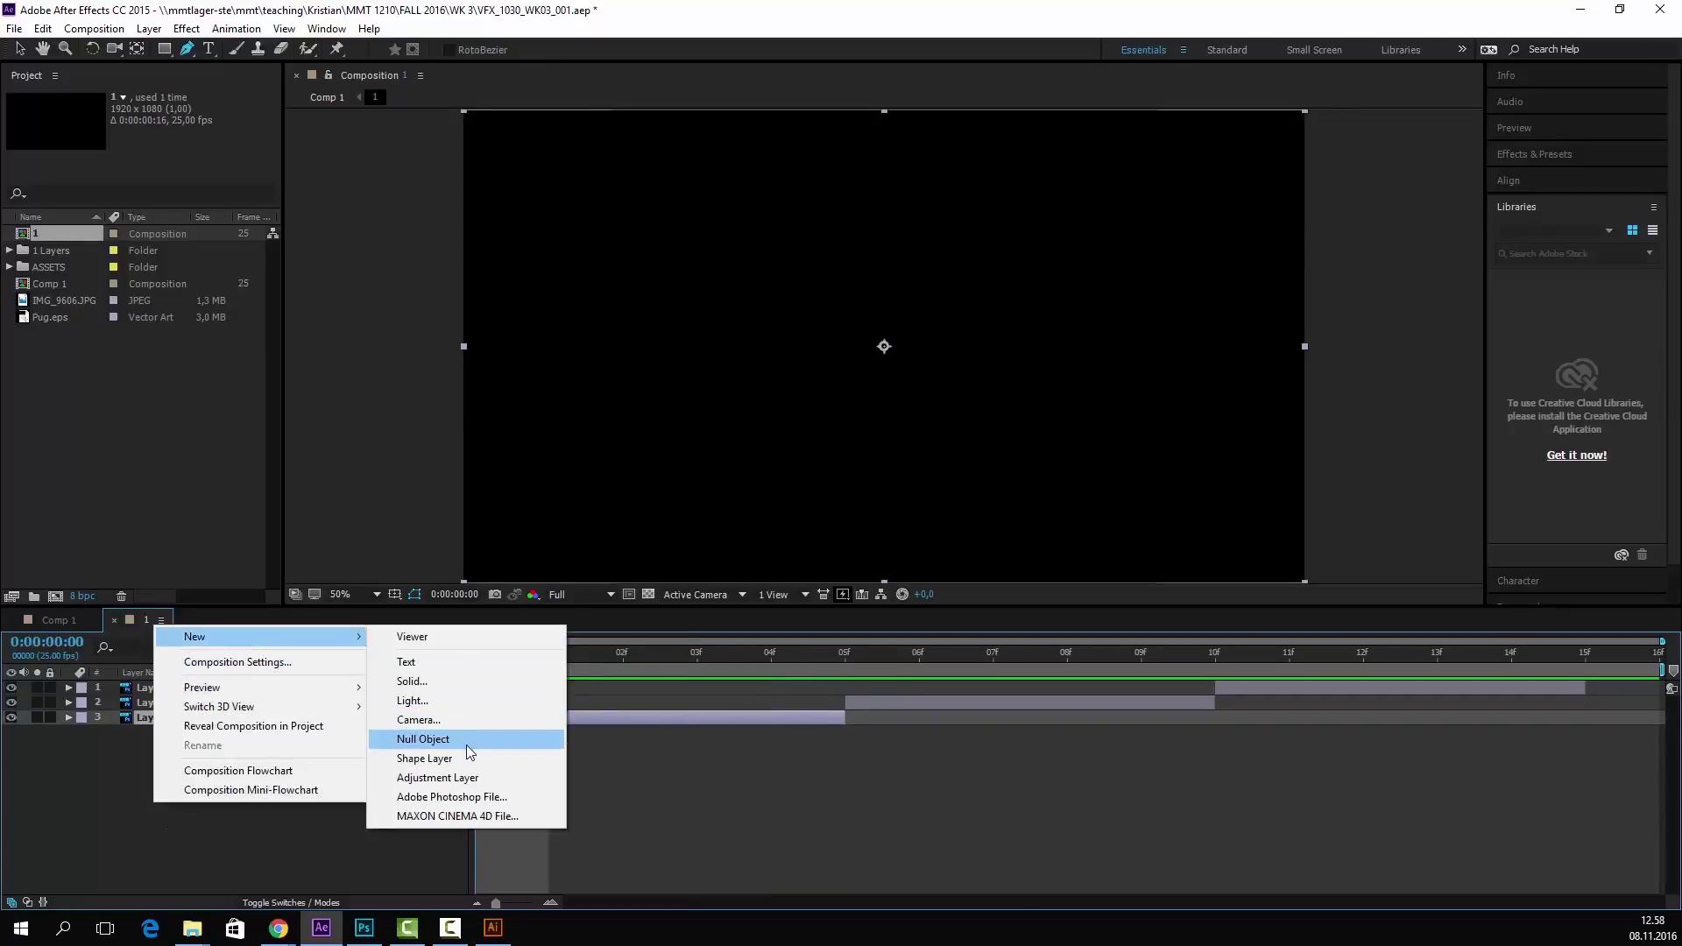
left_click(105, 833)
- Create a white 1920 x 1080 px solid in Comp 1
left_click(53, 620)
right_click(293, 822)
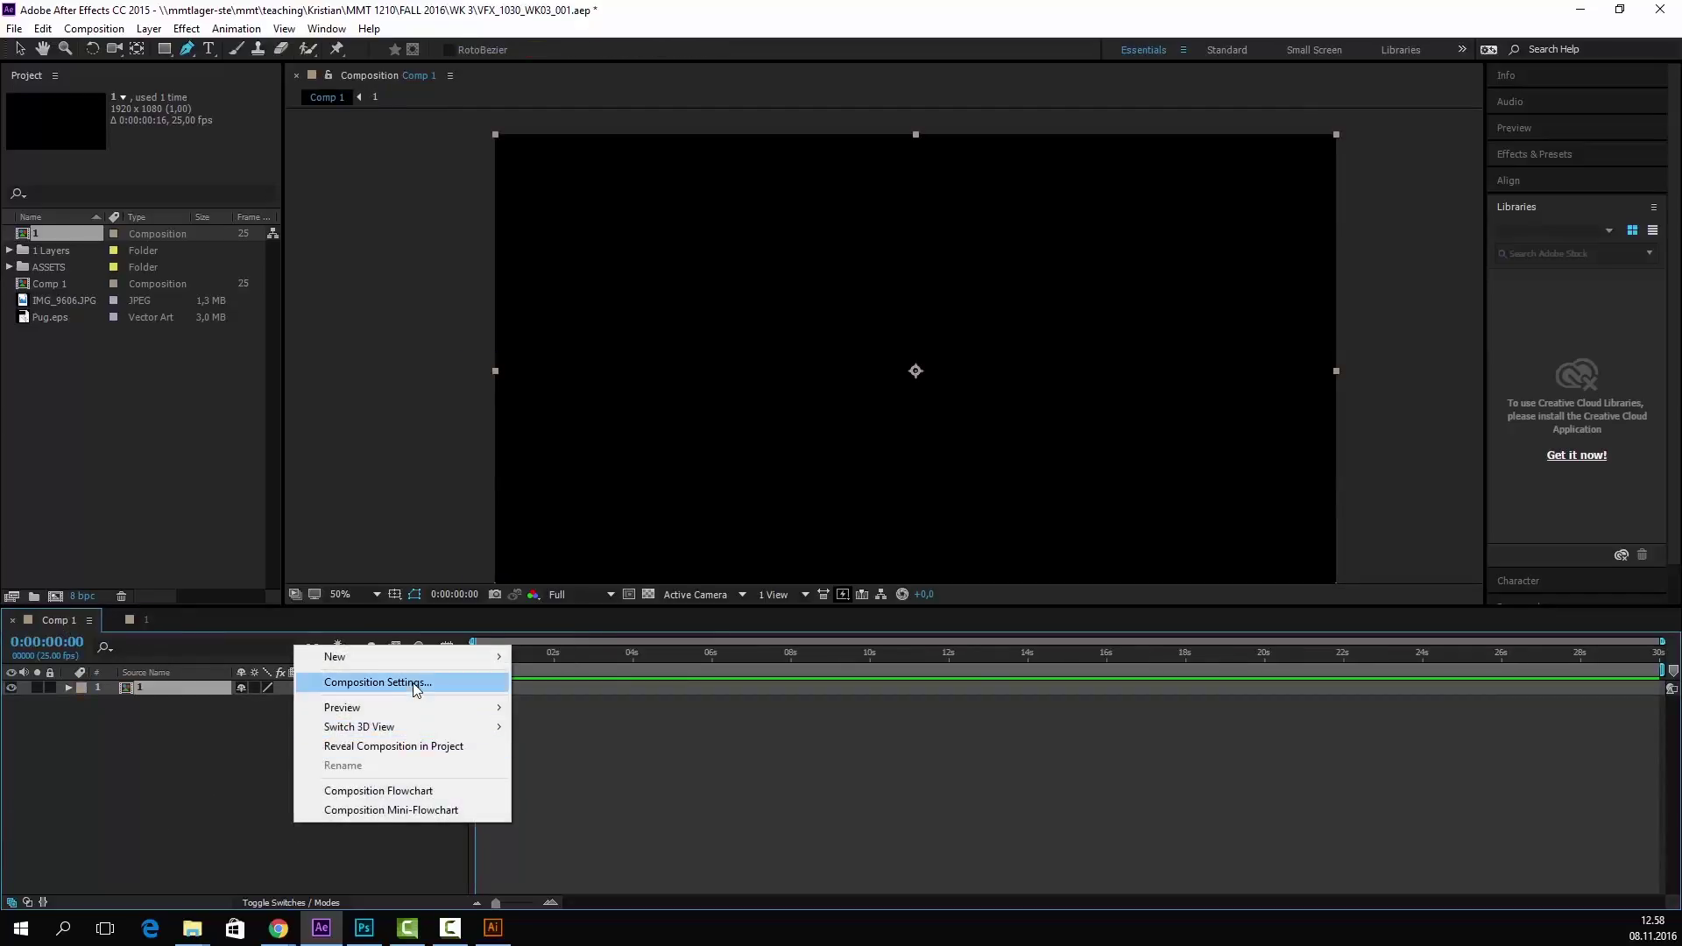
mouse_move(428, 657)
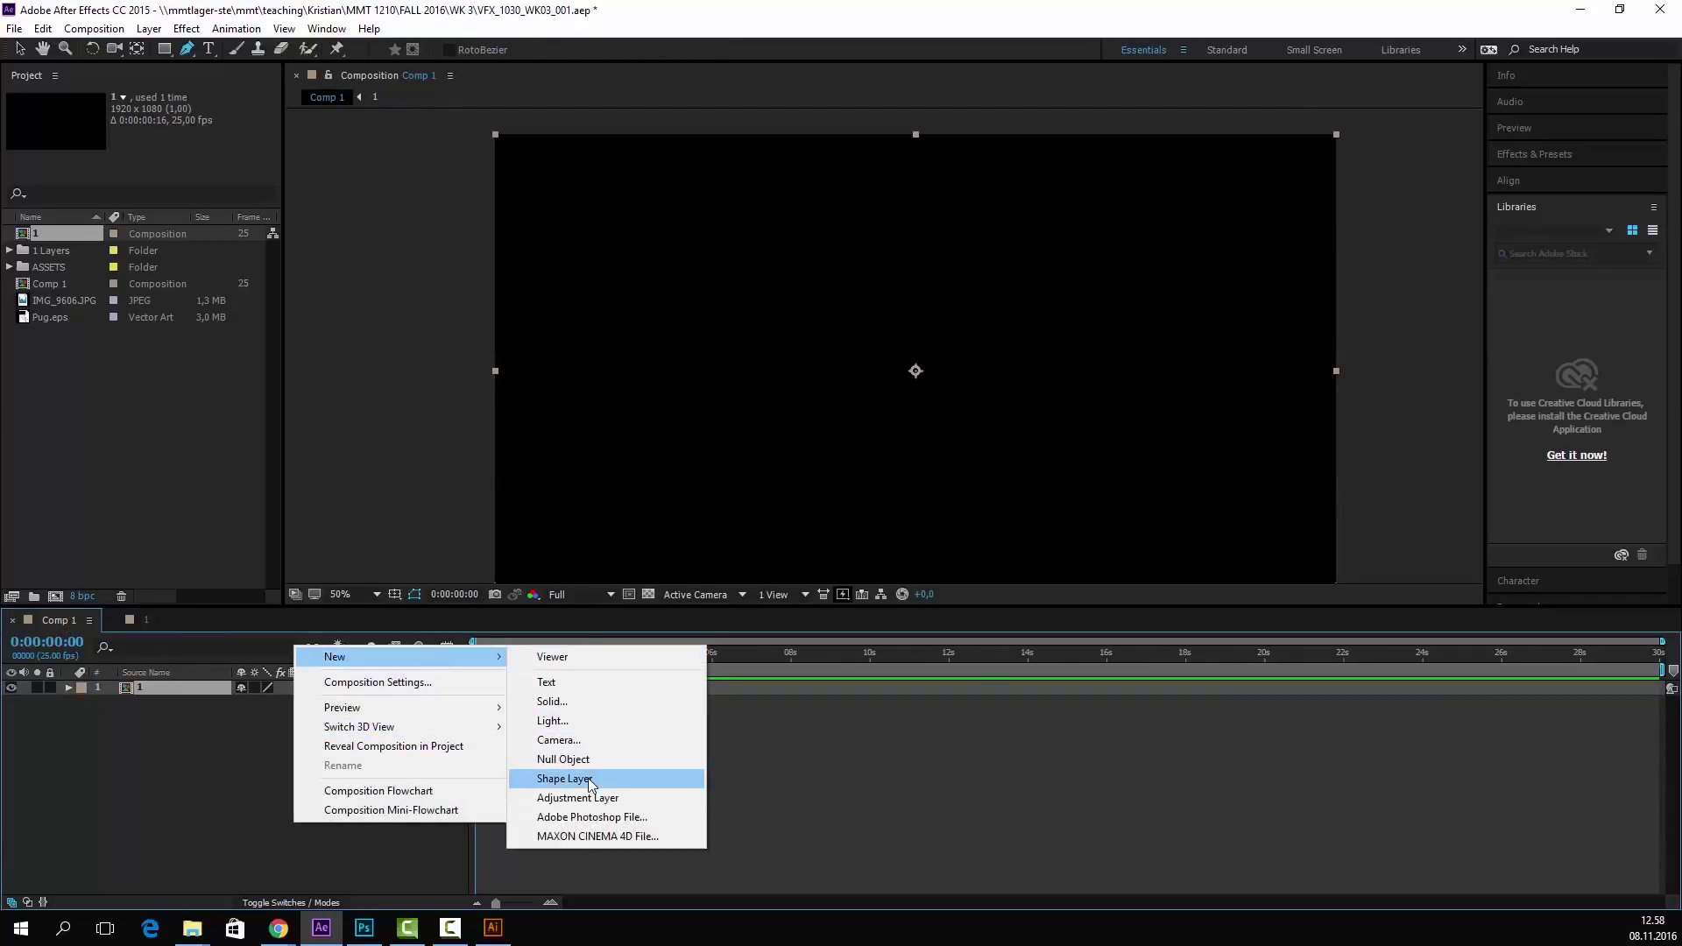
left_click(587, 701)
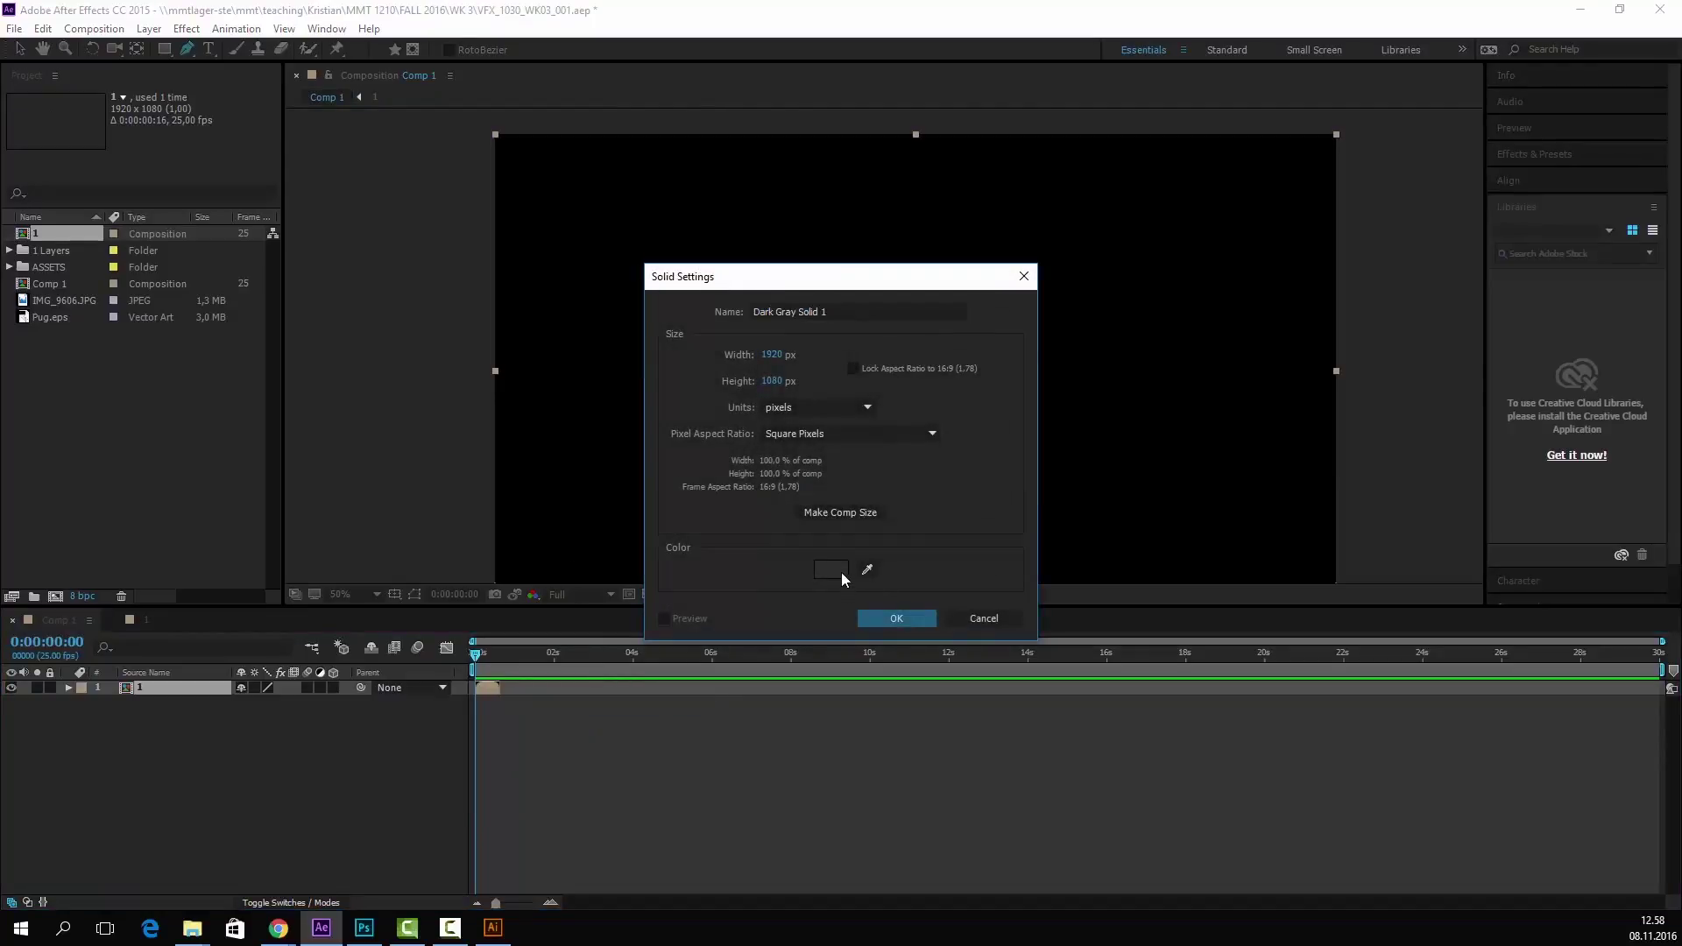
left_click(831, 569)
left_click_drag(648, 377, 582, 359)
left_click(1016, 358)
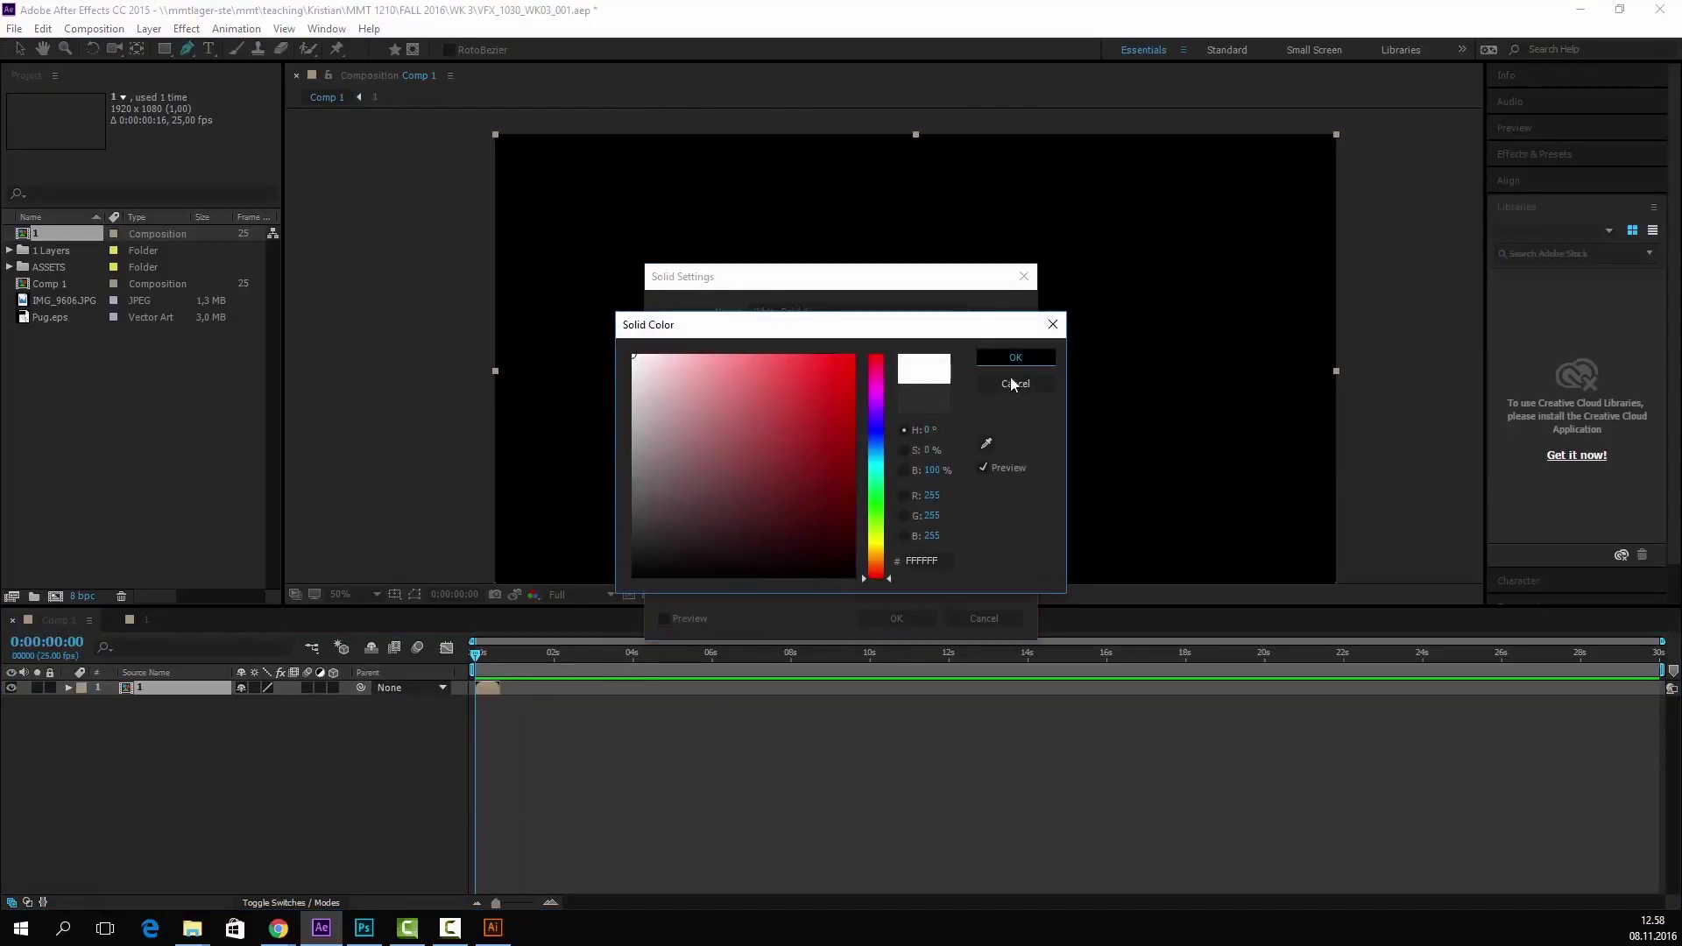
left_click(905, 620)
- Place the white solid beneath the nested composition 1 layer and preview the face animation
key("Caps_Lock")
left_click_drag(167, 688, 170, 748)
key("Caps_Lock")
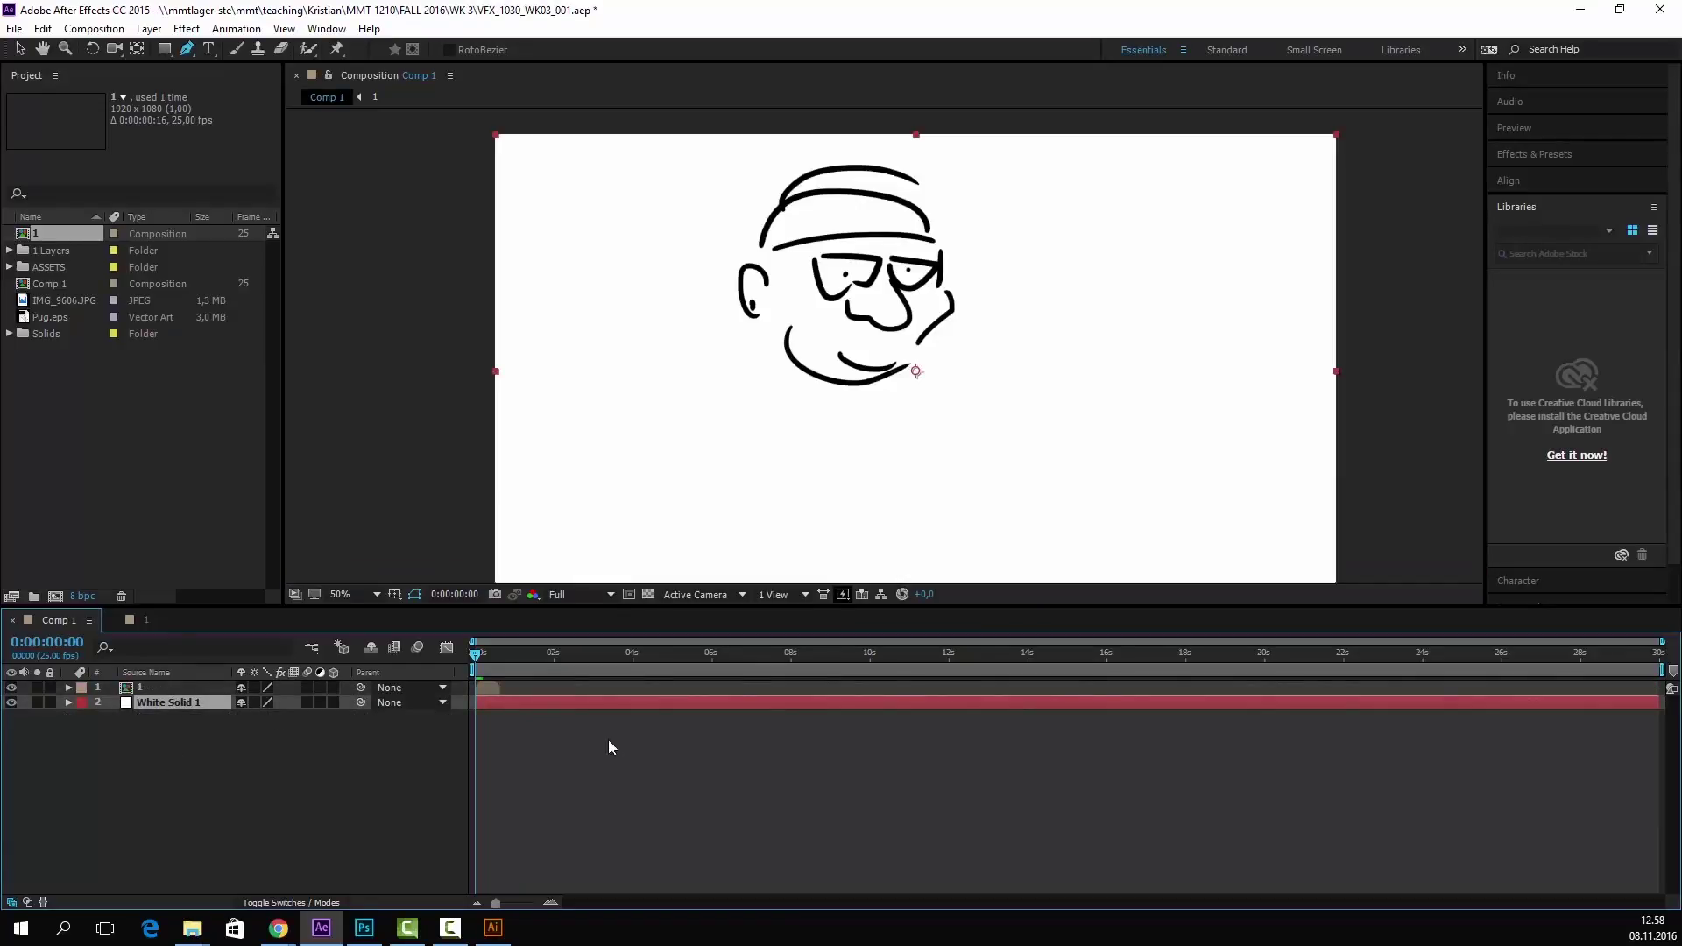
key("space")
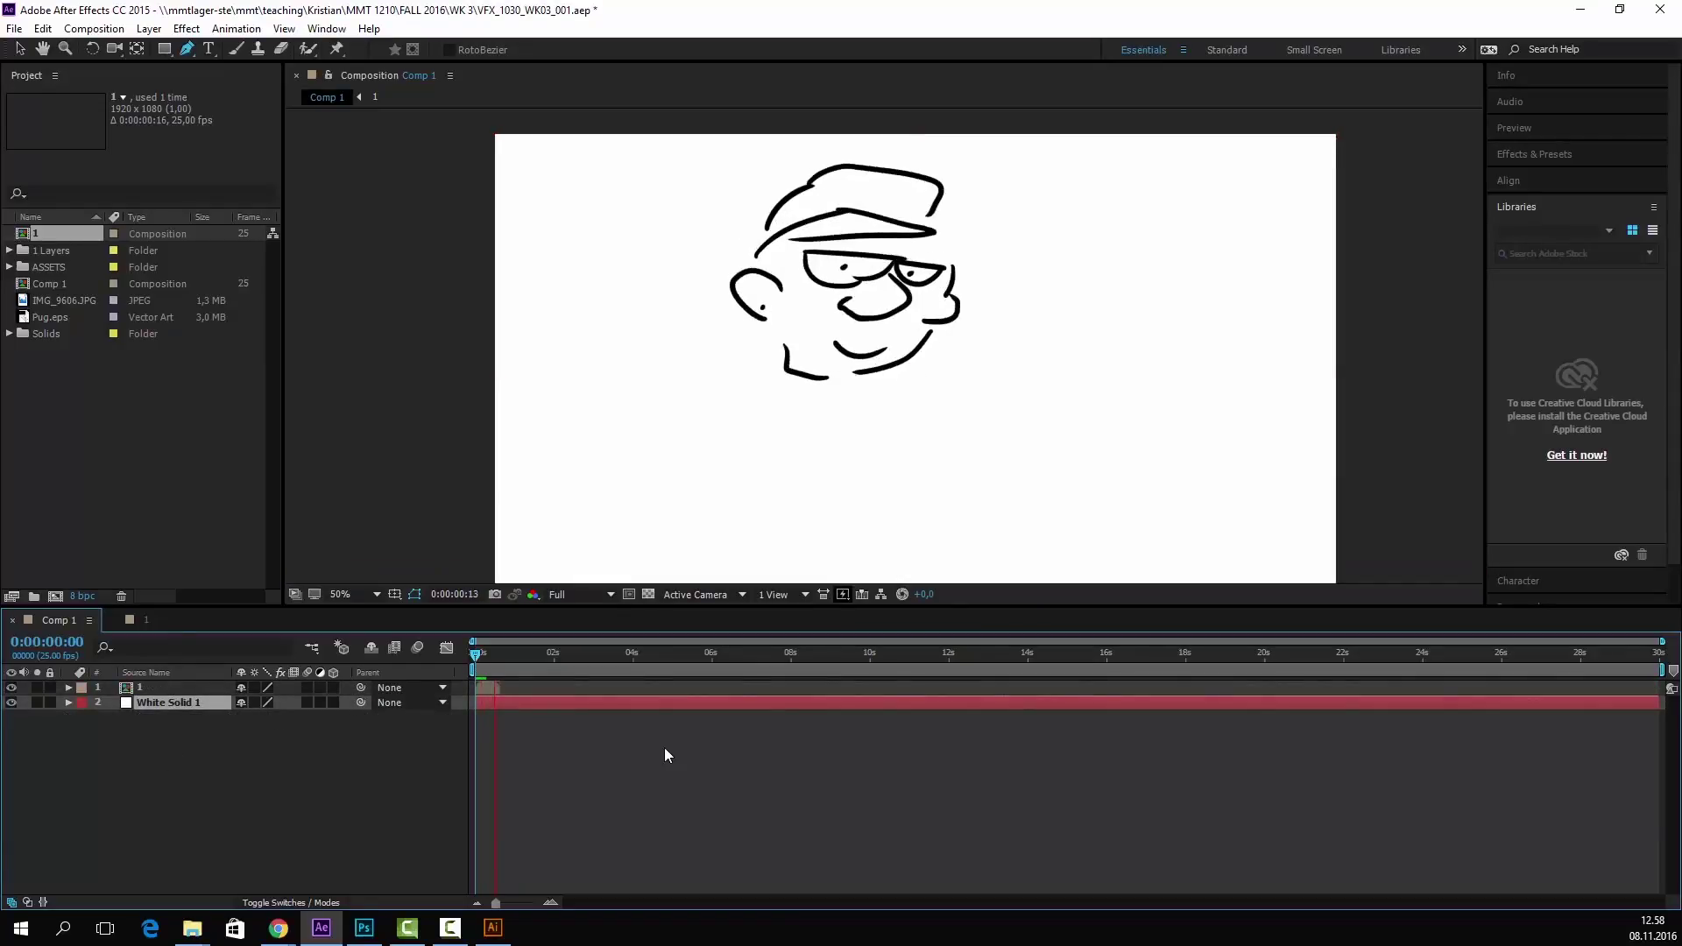
- Duplicate the nested composition 1 layer and move the copy to start at 0:00:00:16, right after the original
left_click(516, 653)
left_click_drag(516, 652, 499, 652)
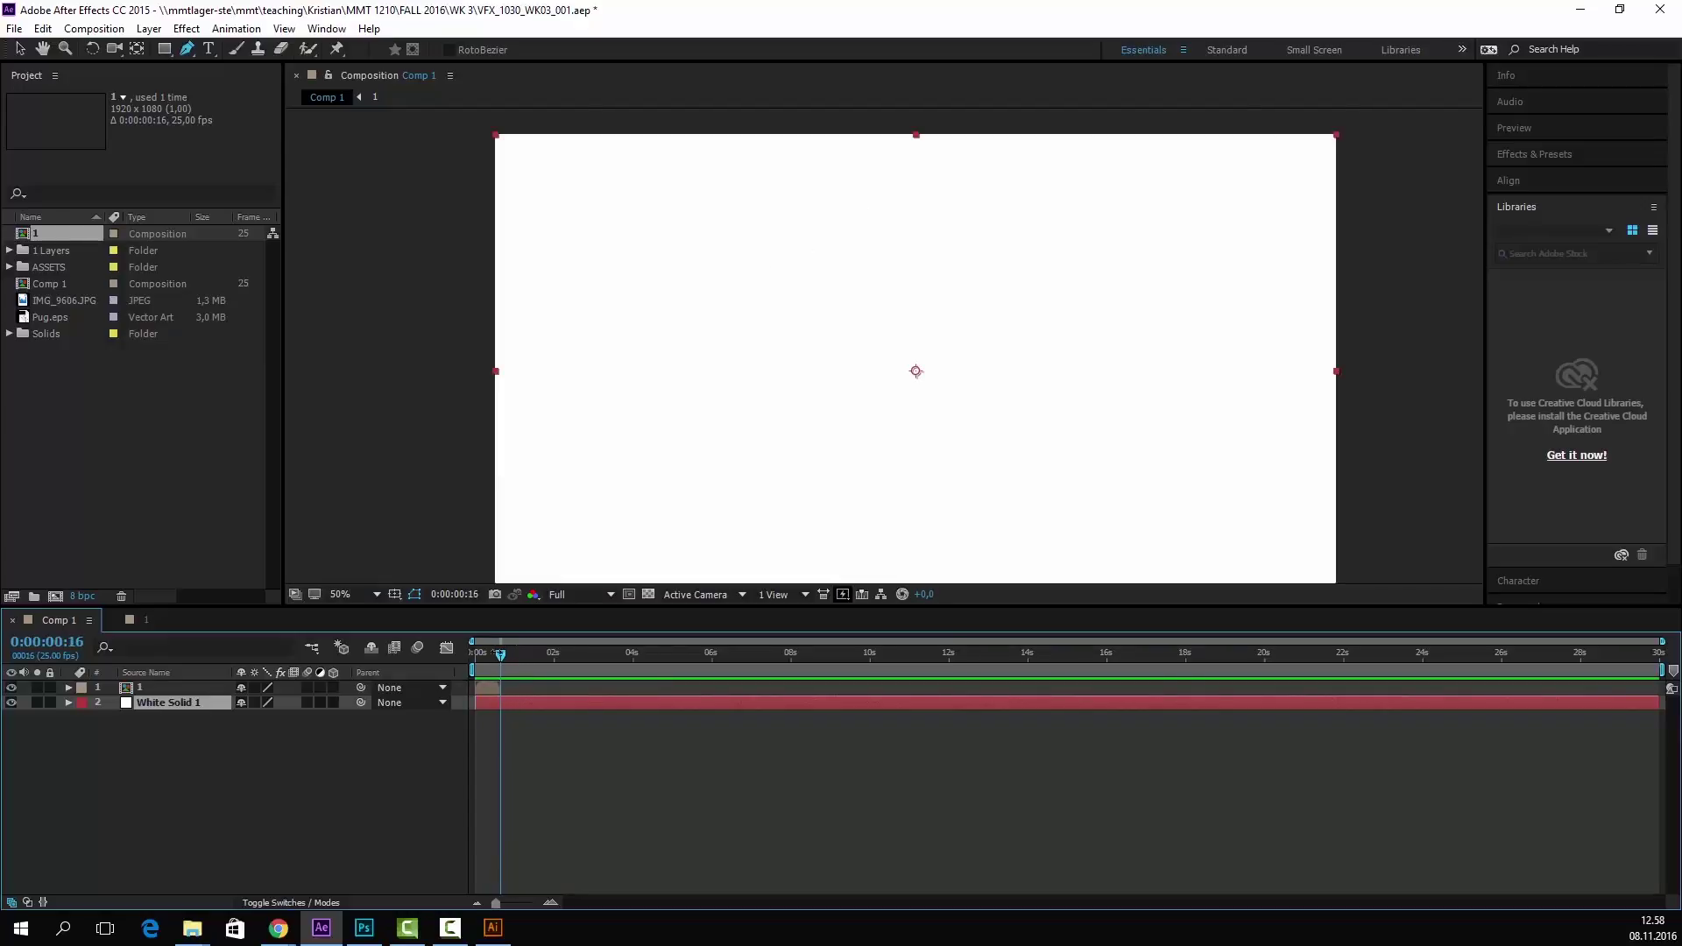
left_click_drag(499, 905, 535, 904)
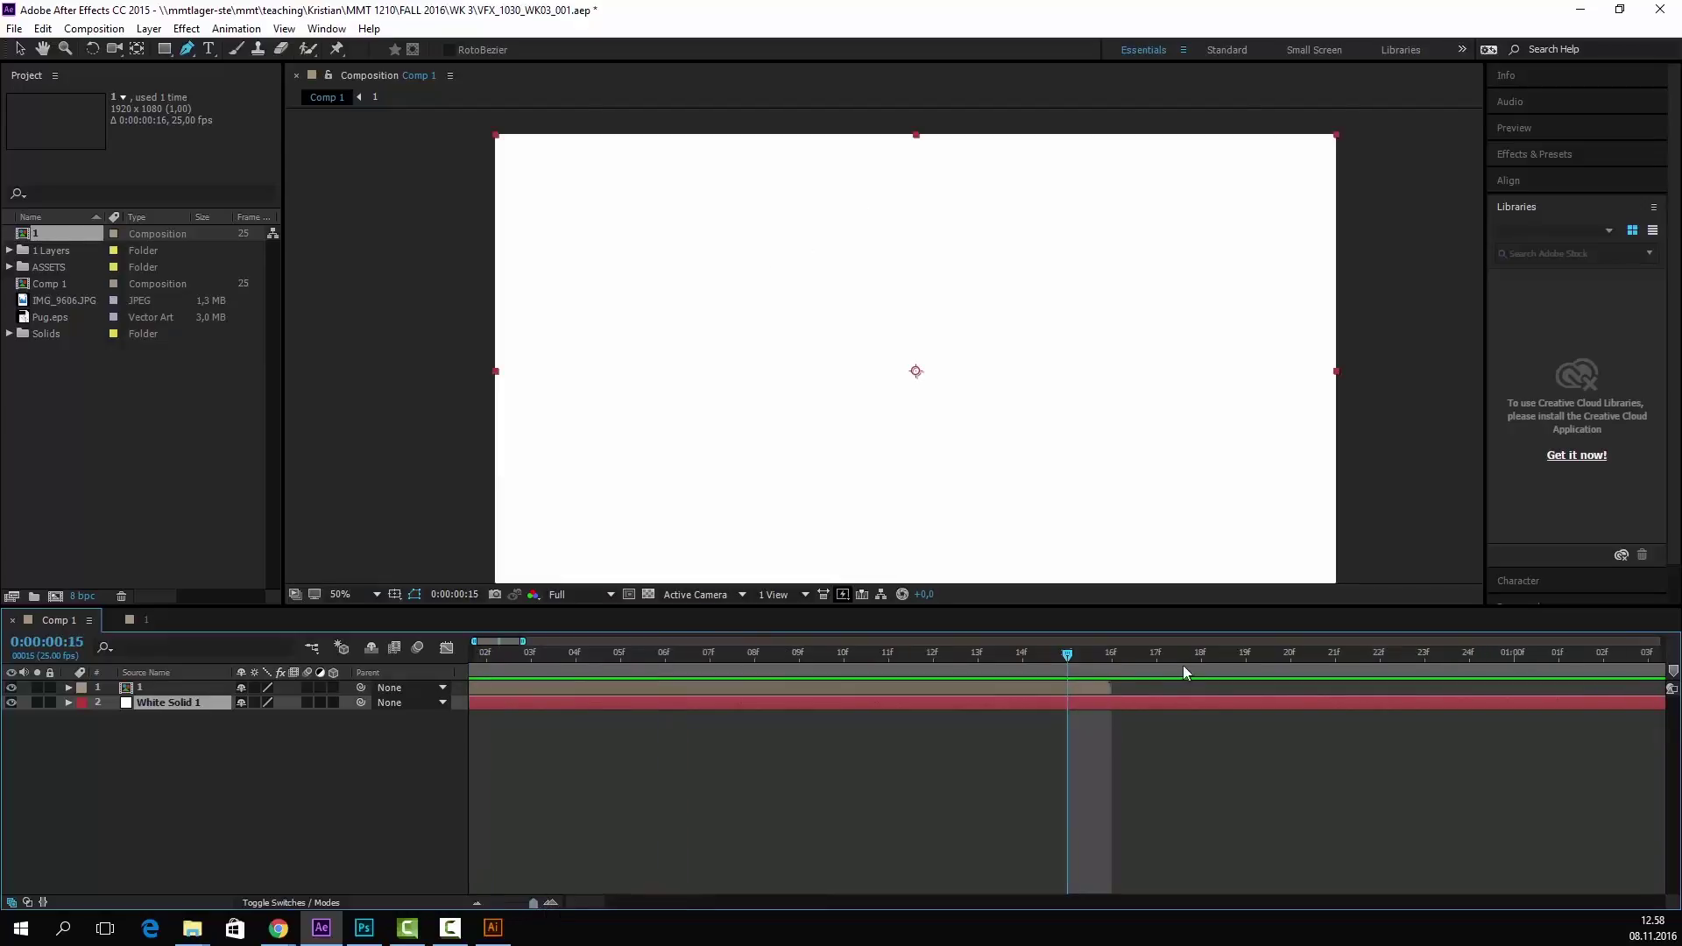
left_click_drag(1067, 659, 1111, 659)
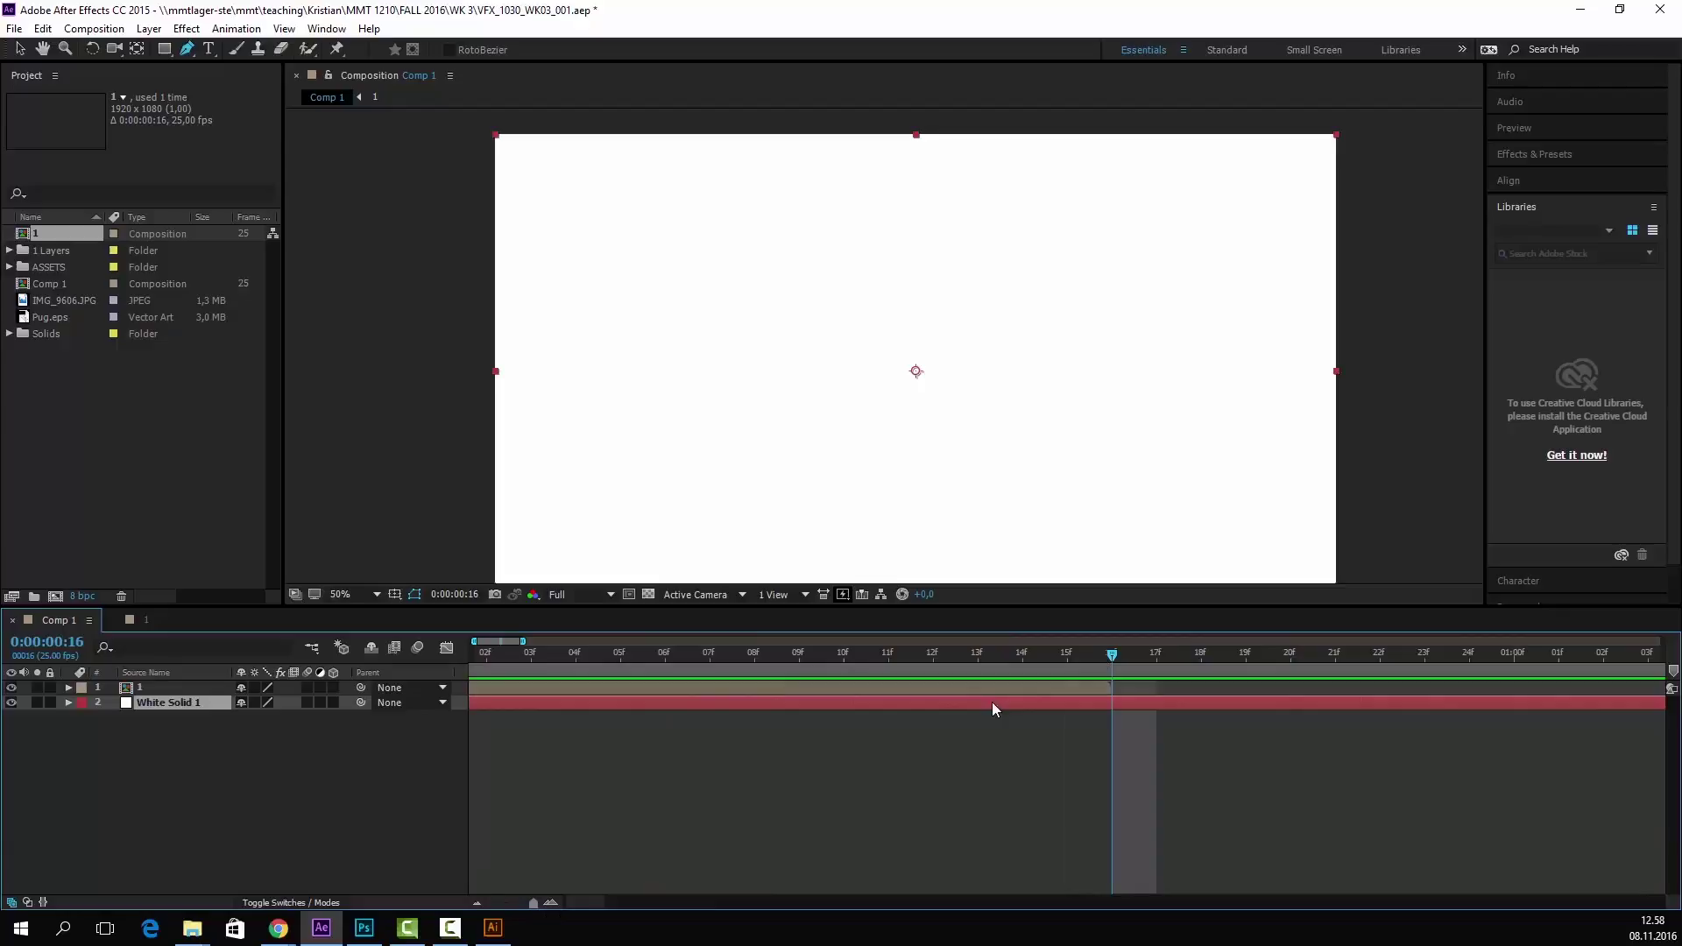
left_click(1021, 684)
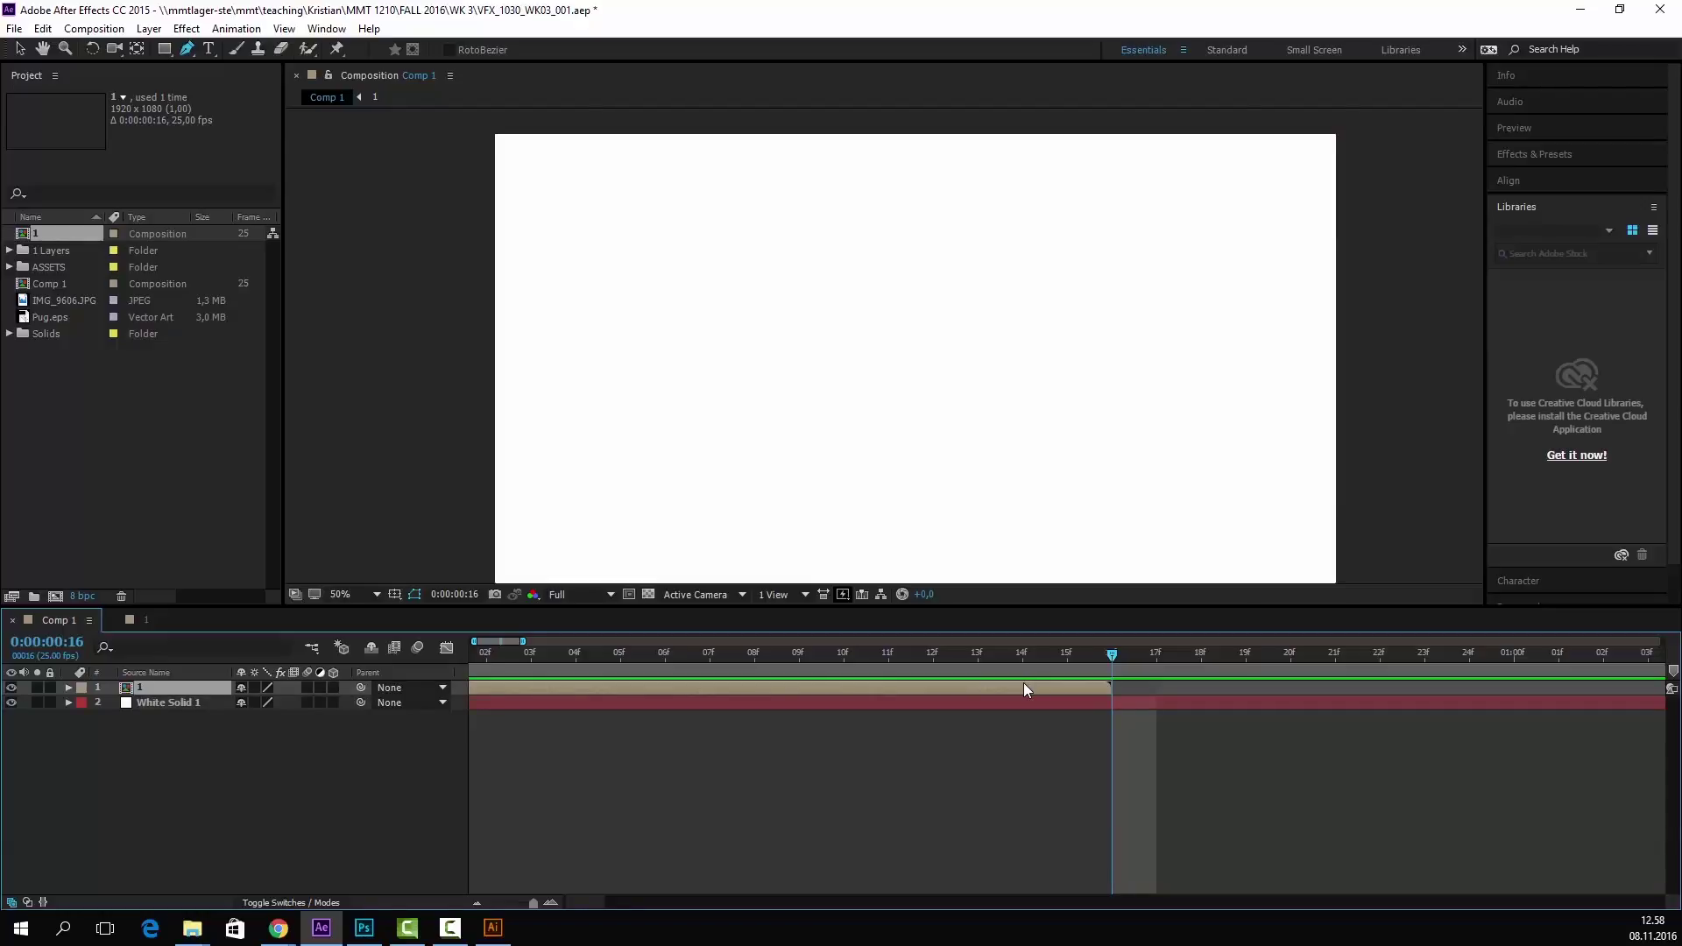
key("ctrl+d")
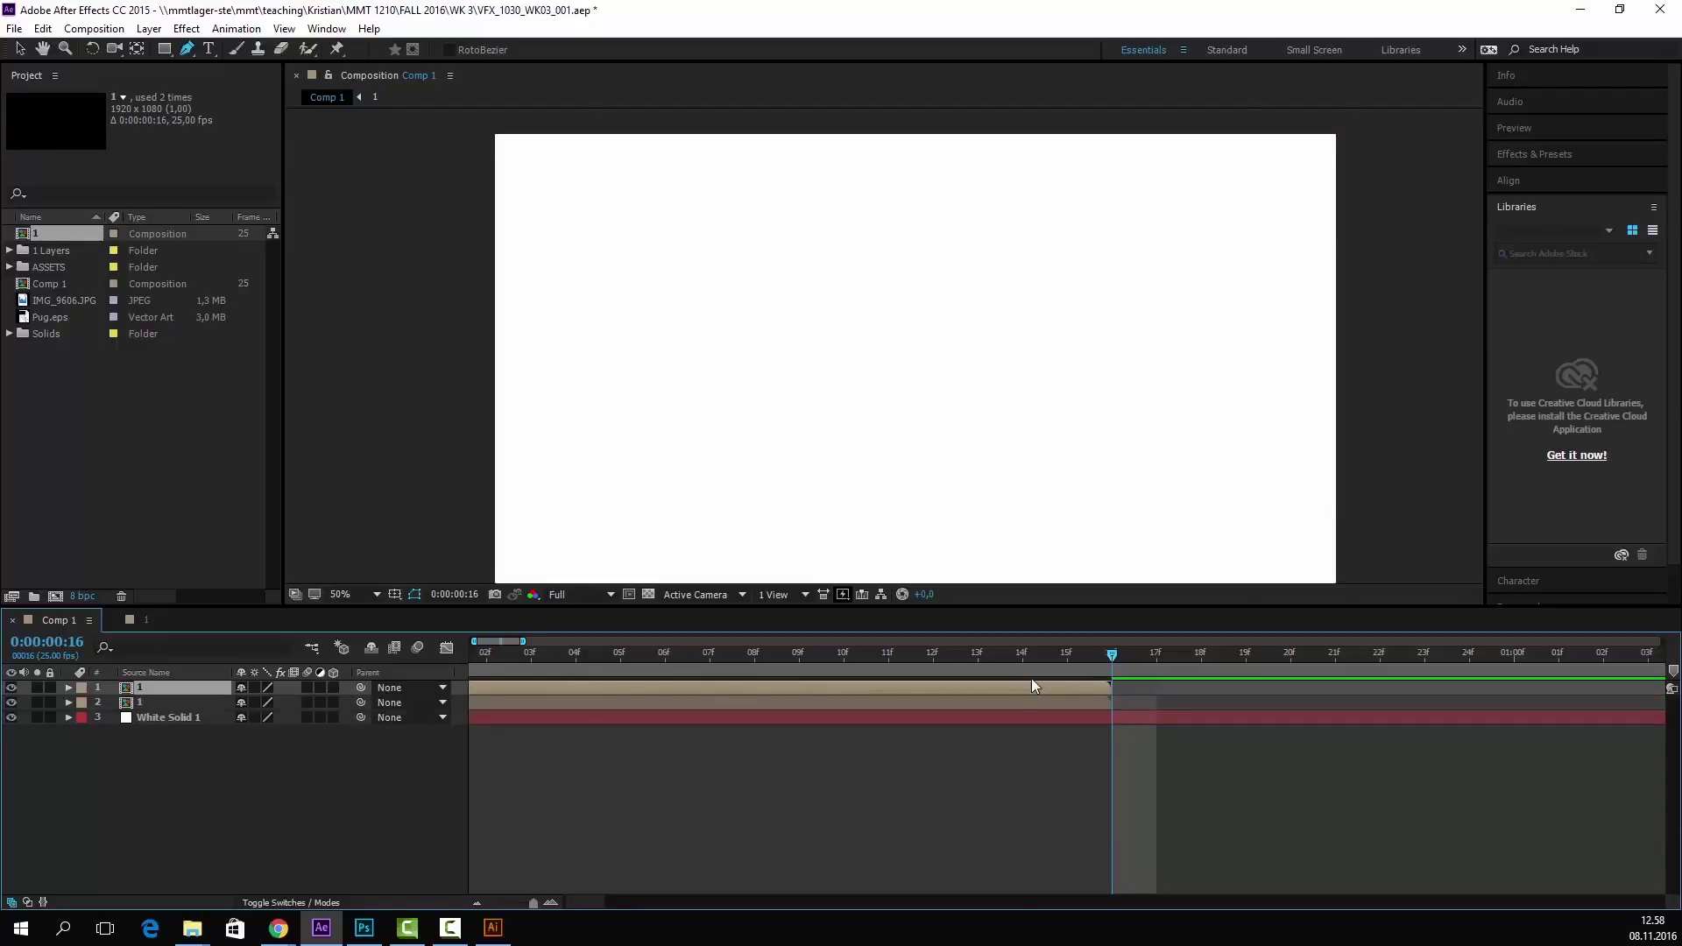
left_click_drag(911, 692, 1438, 666)
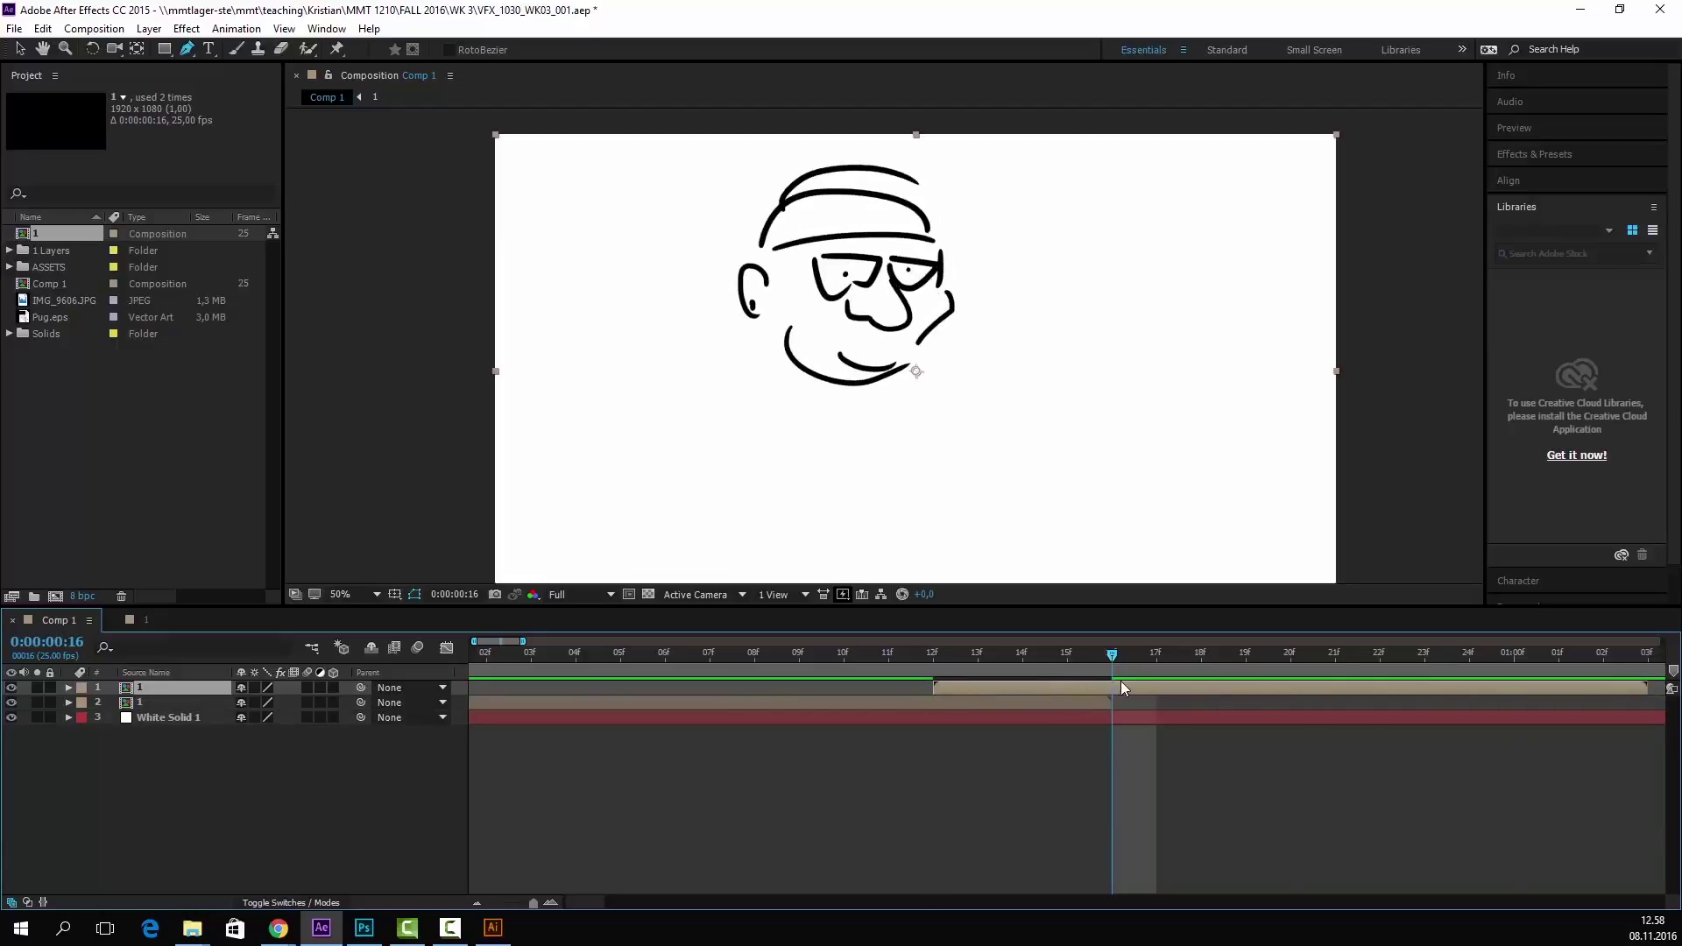
left_click_drag(1185, 692, 1321, 697)
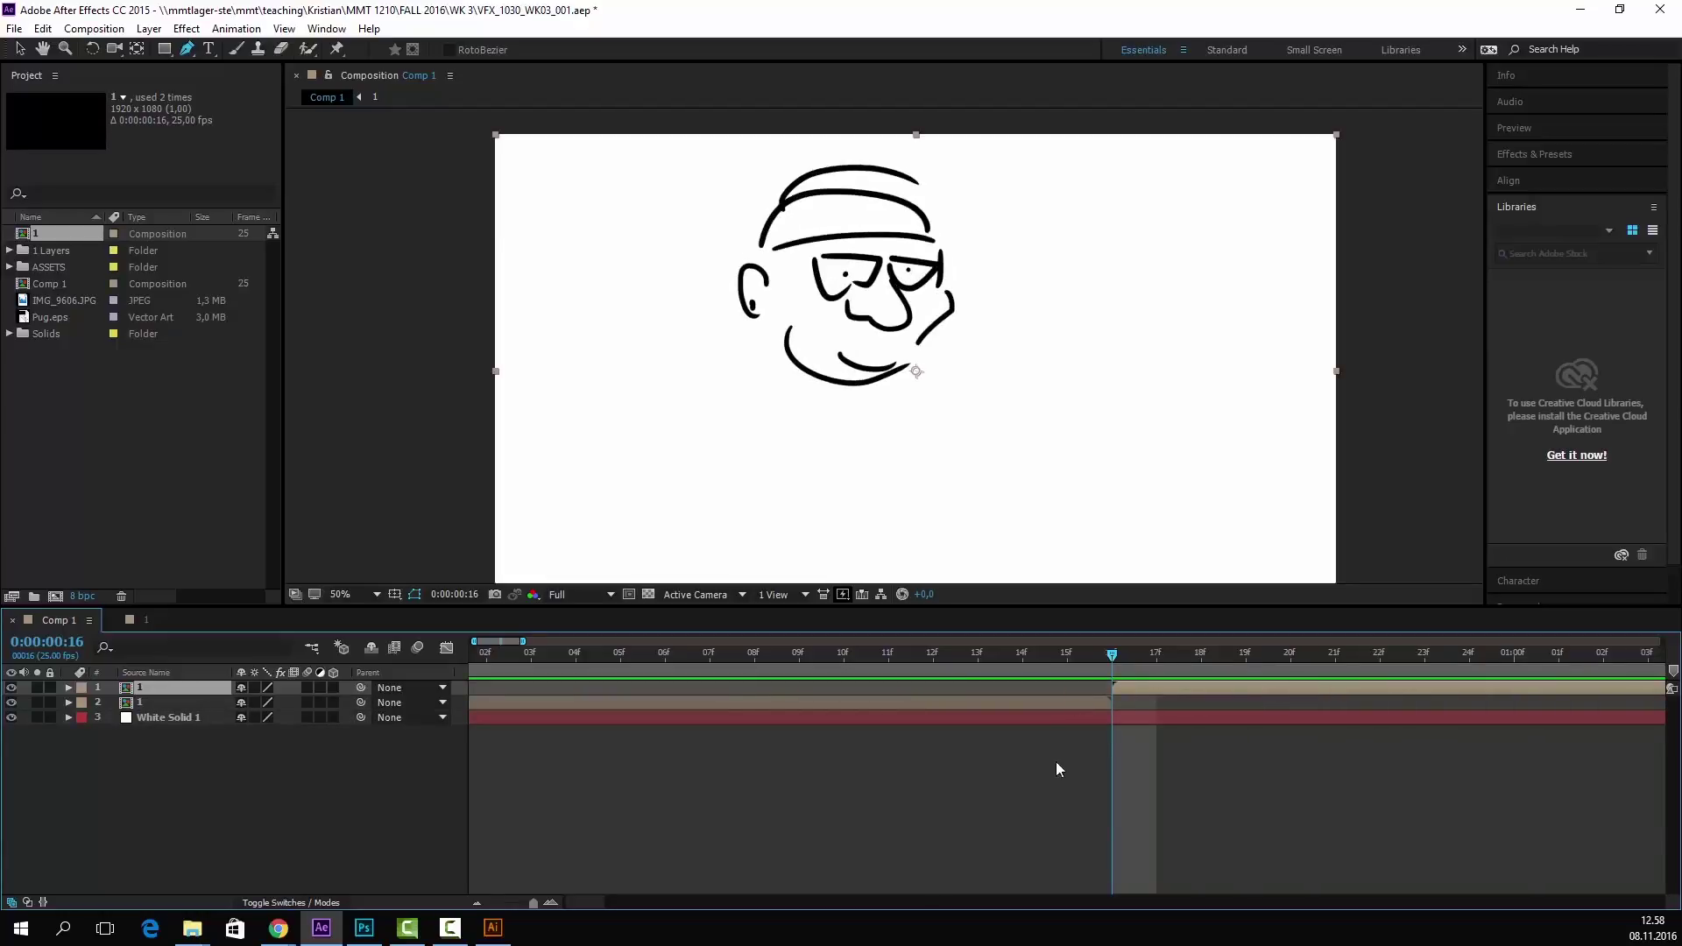
- Add two more duplicates of the nested composition 1 layer, each starting where the previous copy ends
left_click_drag(532, 905, 513, 906)
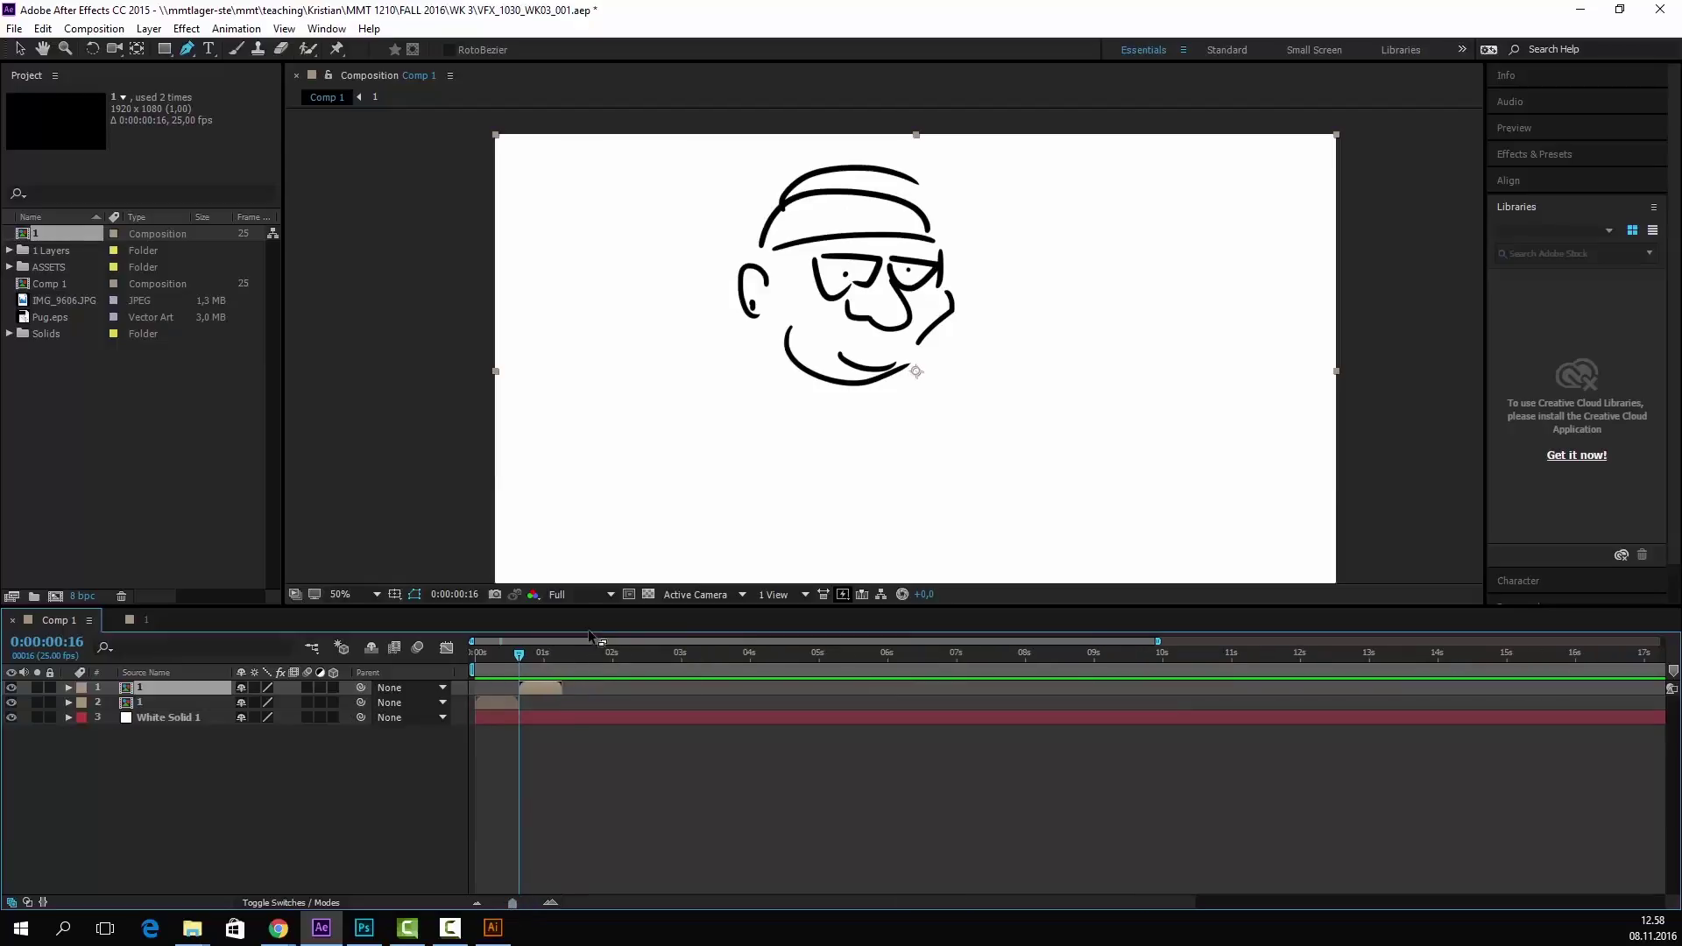
key("ctrl+d")
left_click_drag(551, 685, 588, 687)
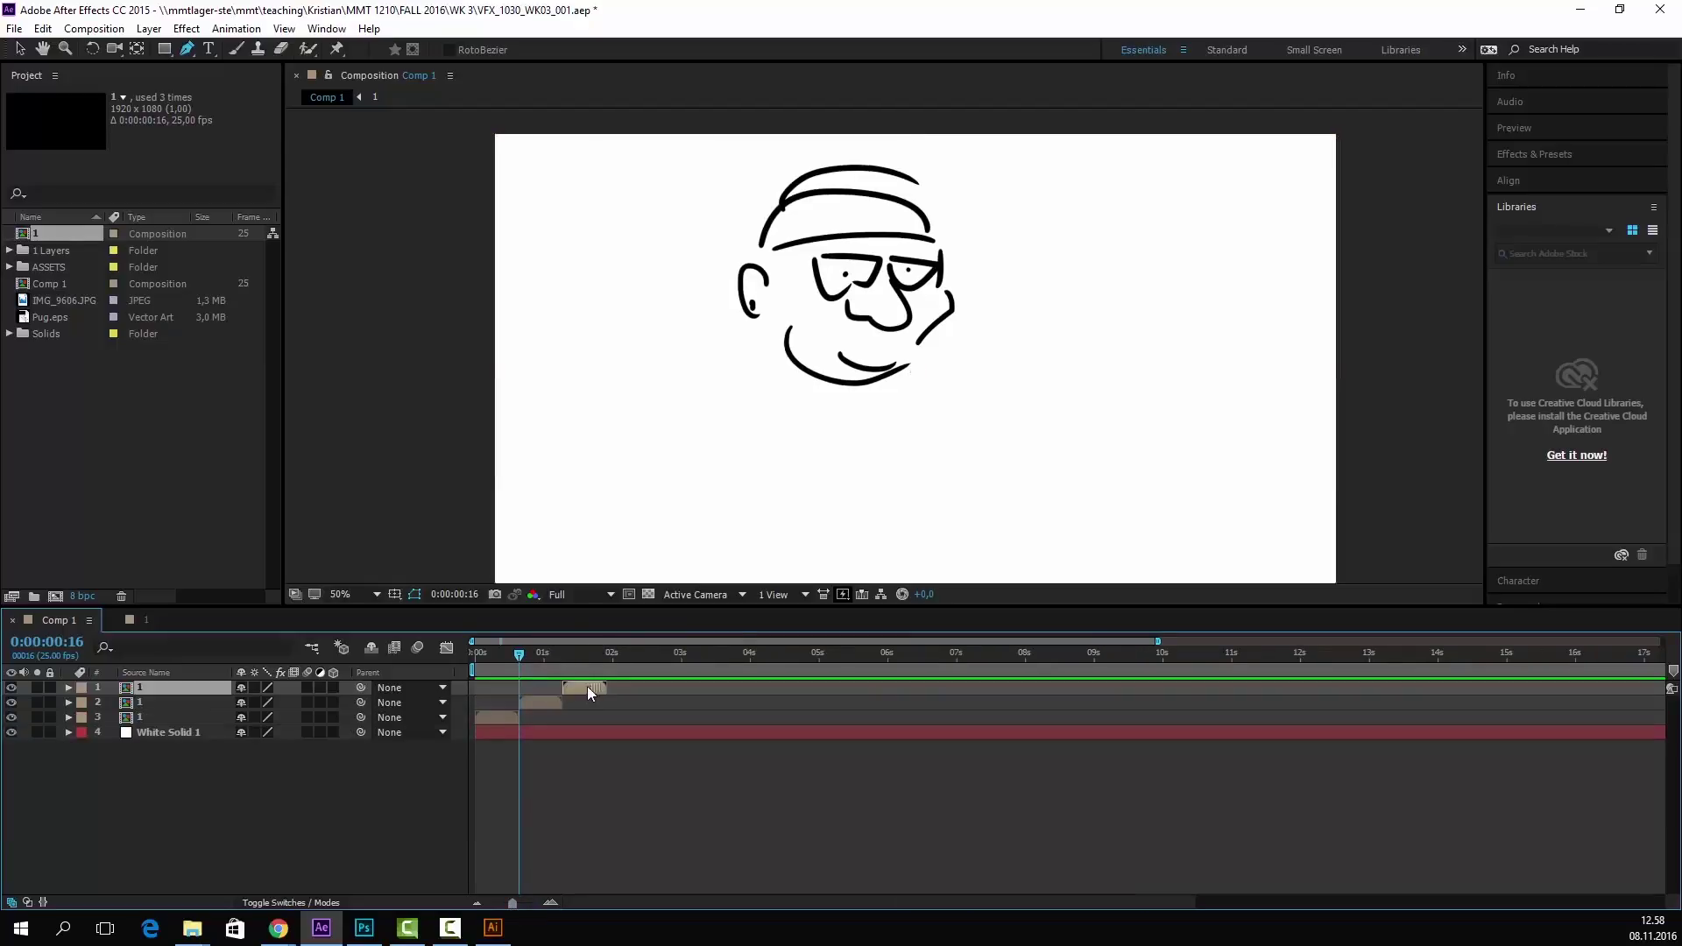
key("ctrl+d")
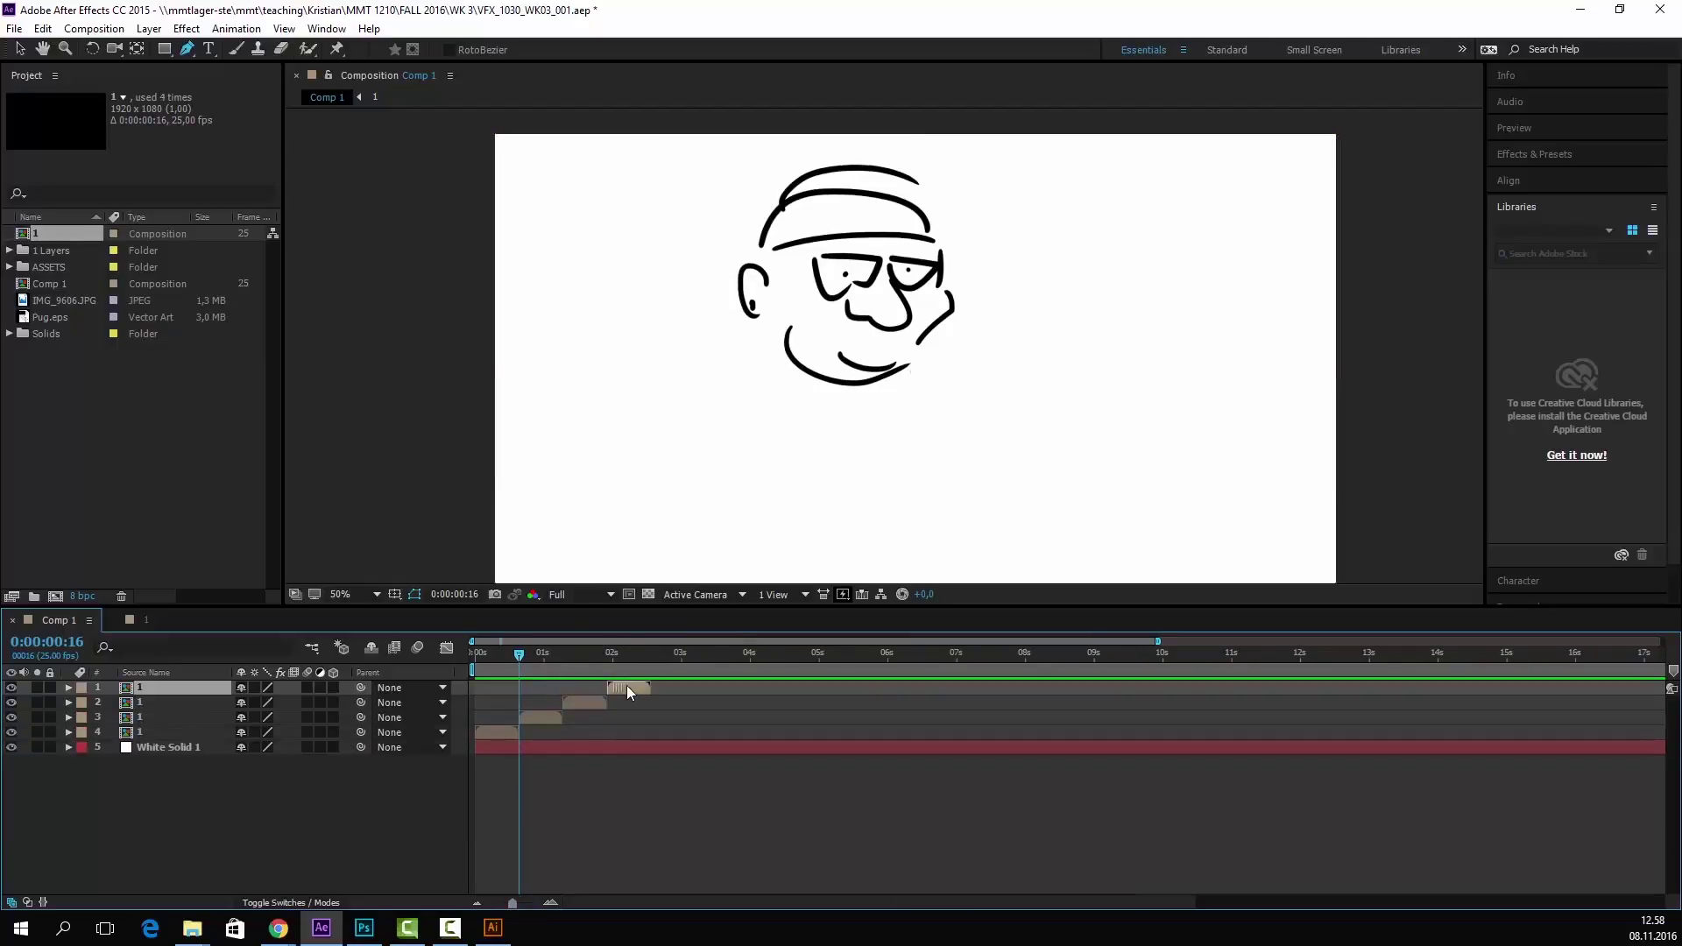
- End the Comp 1 work area at 0:00:02:14, where the last copy ends, and preview the looping animation
mouse_move(513, 649)
left_mouse_down()
mouse_move(661, 655)
mouse_move(653, 668)
left_mouse_up()
key("n")
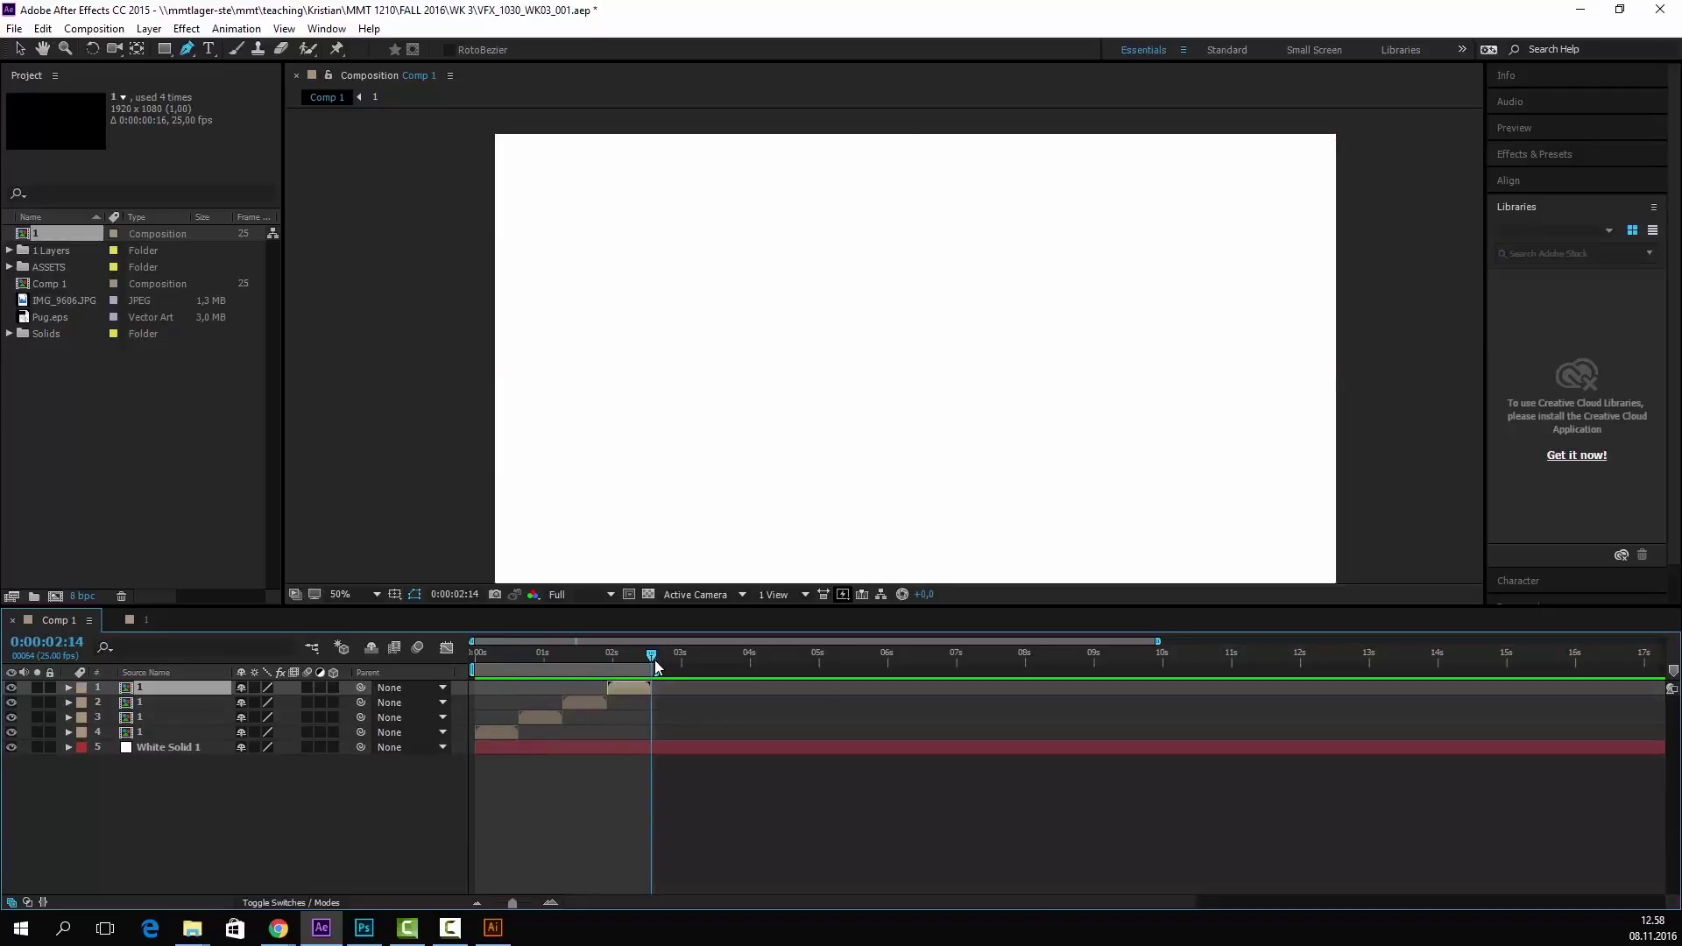
key("space")
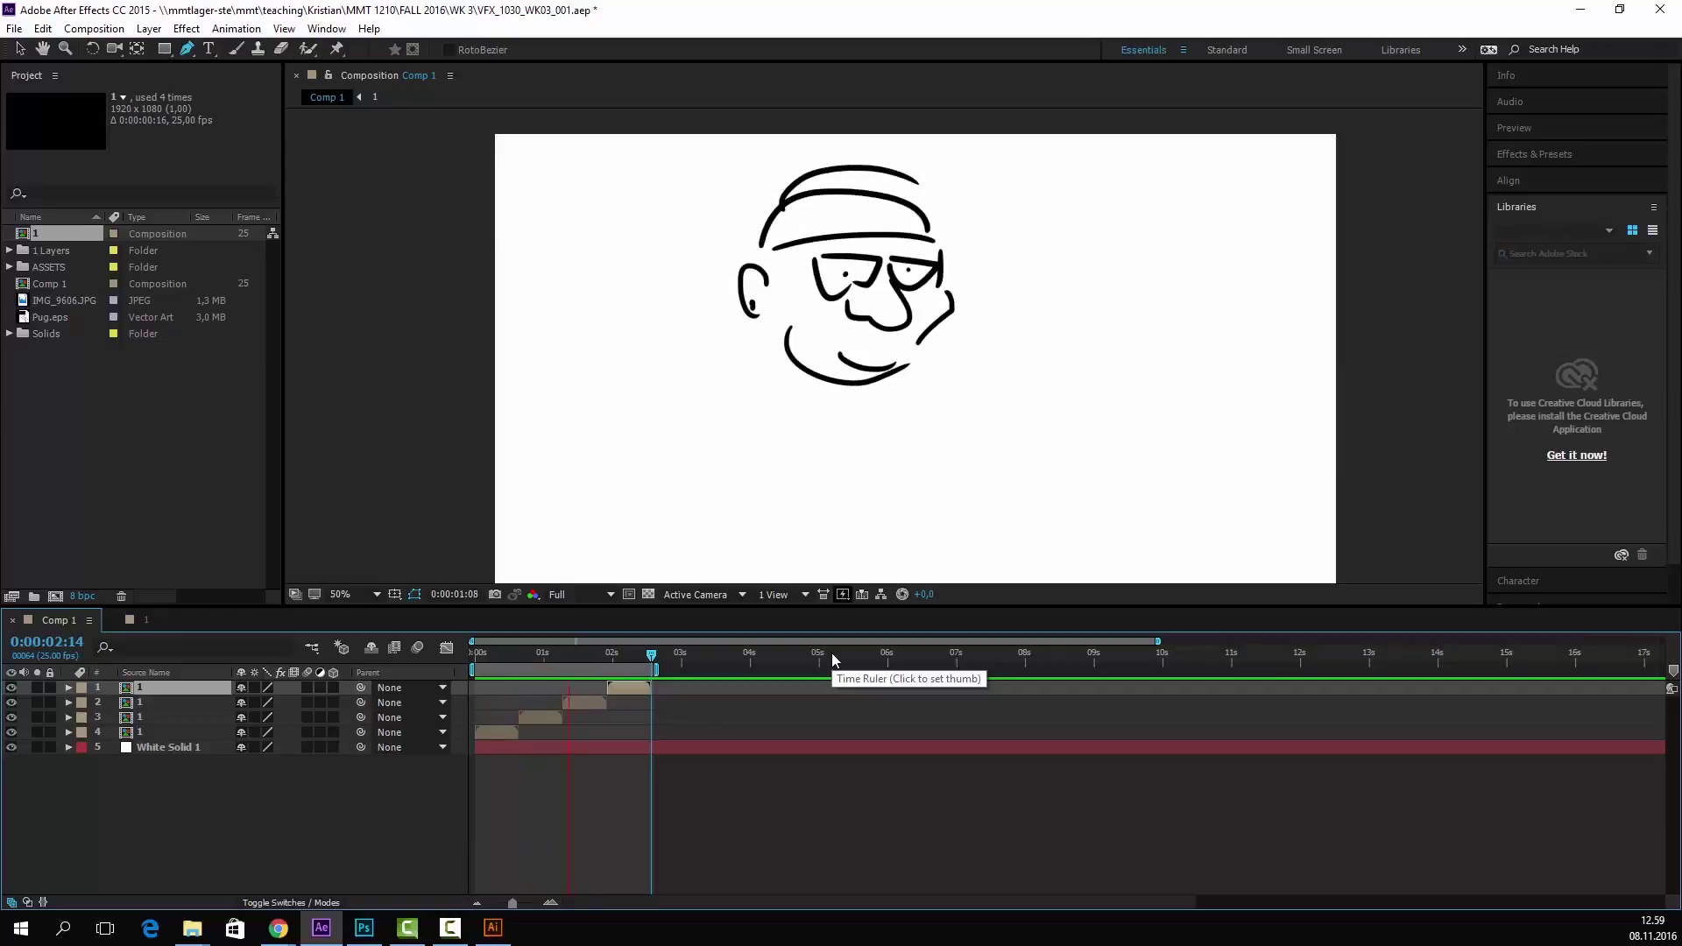
left_click(401, 799)
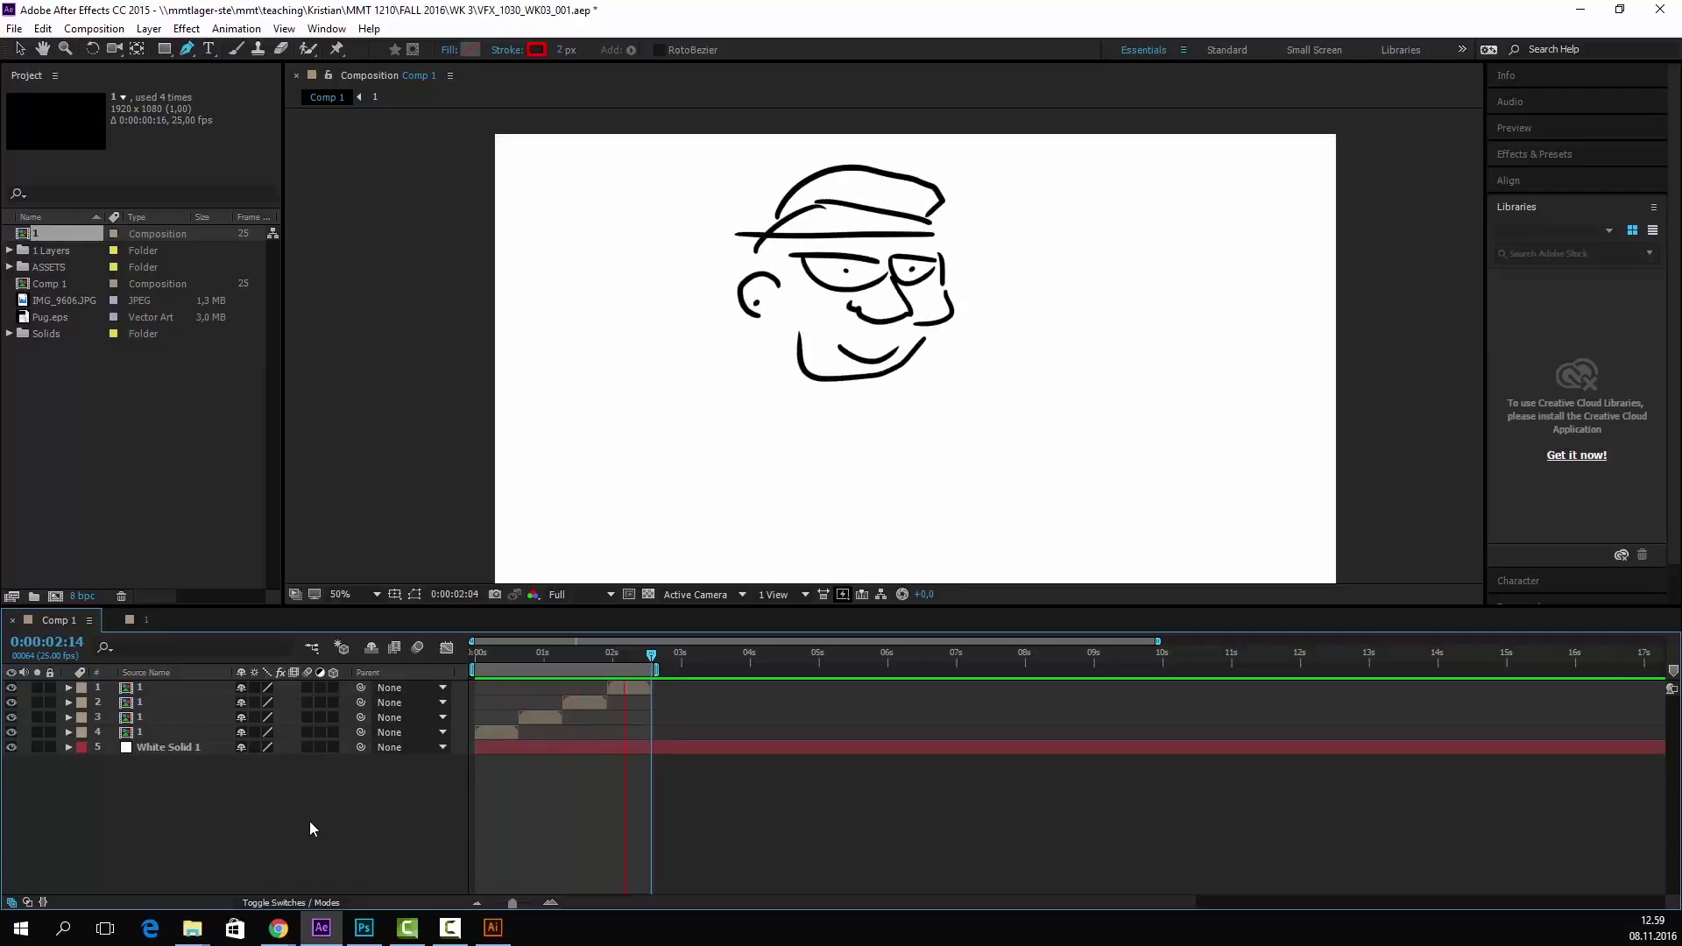
key("space")
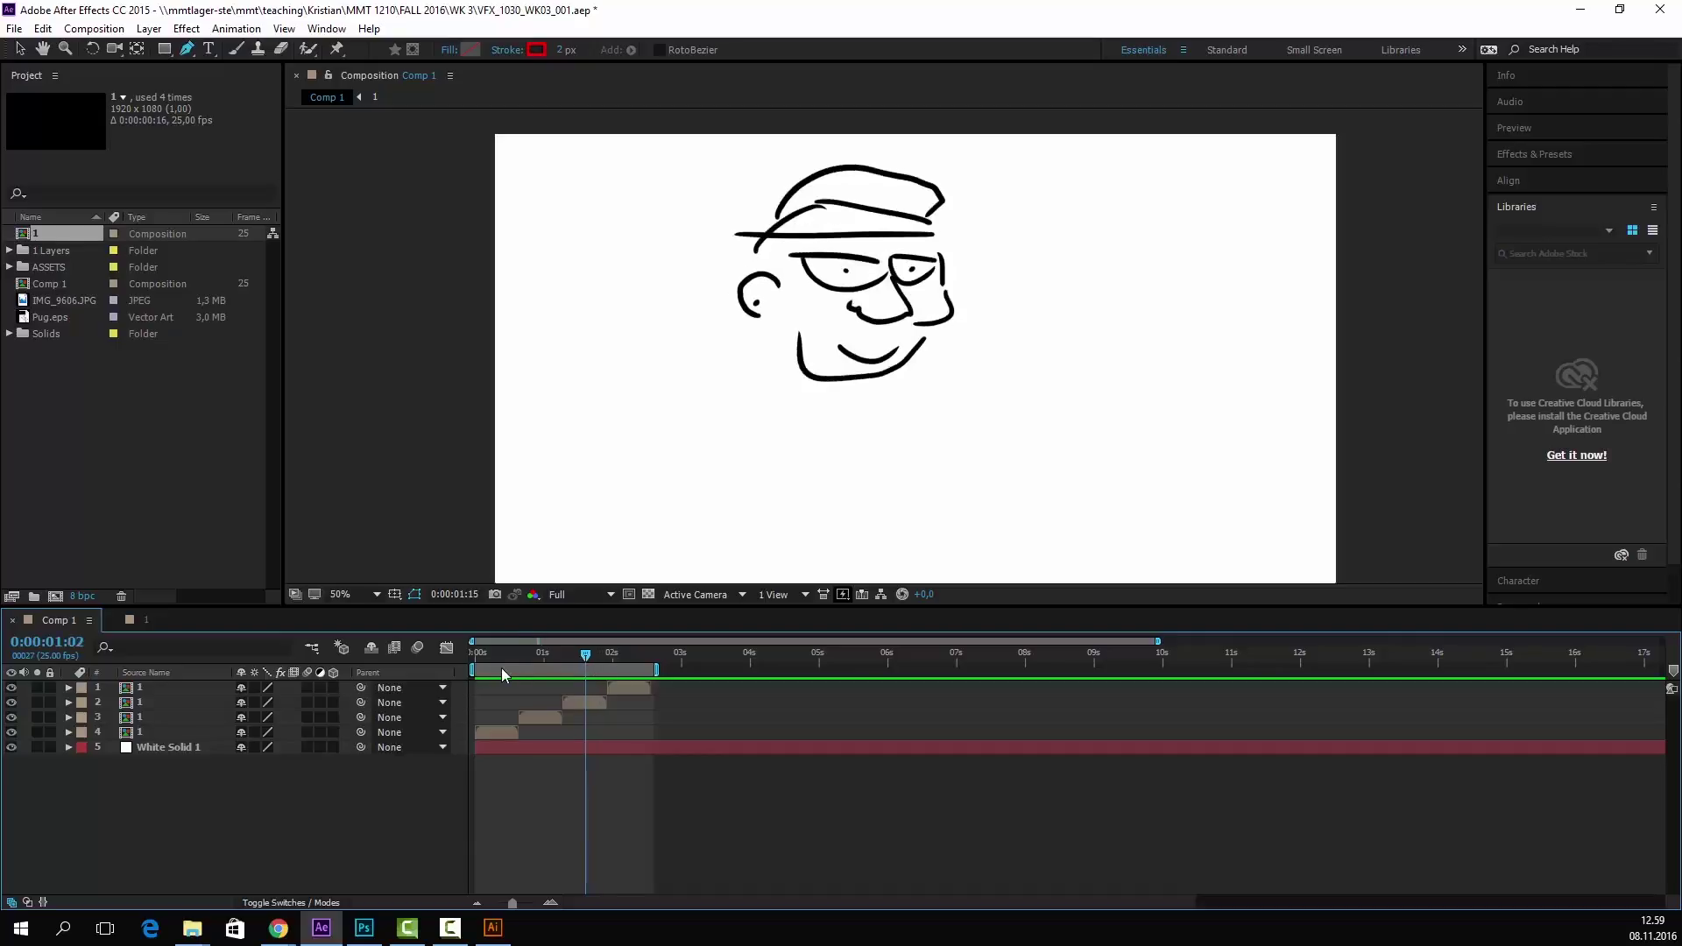
- Copy Layer 1 from composition 1 into Comp 1
double_click(160, 736)
left_click(513, 719)
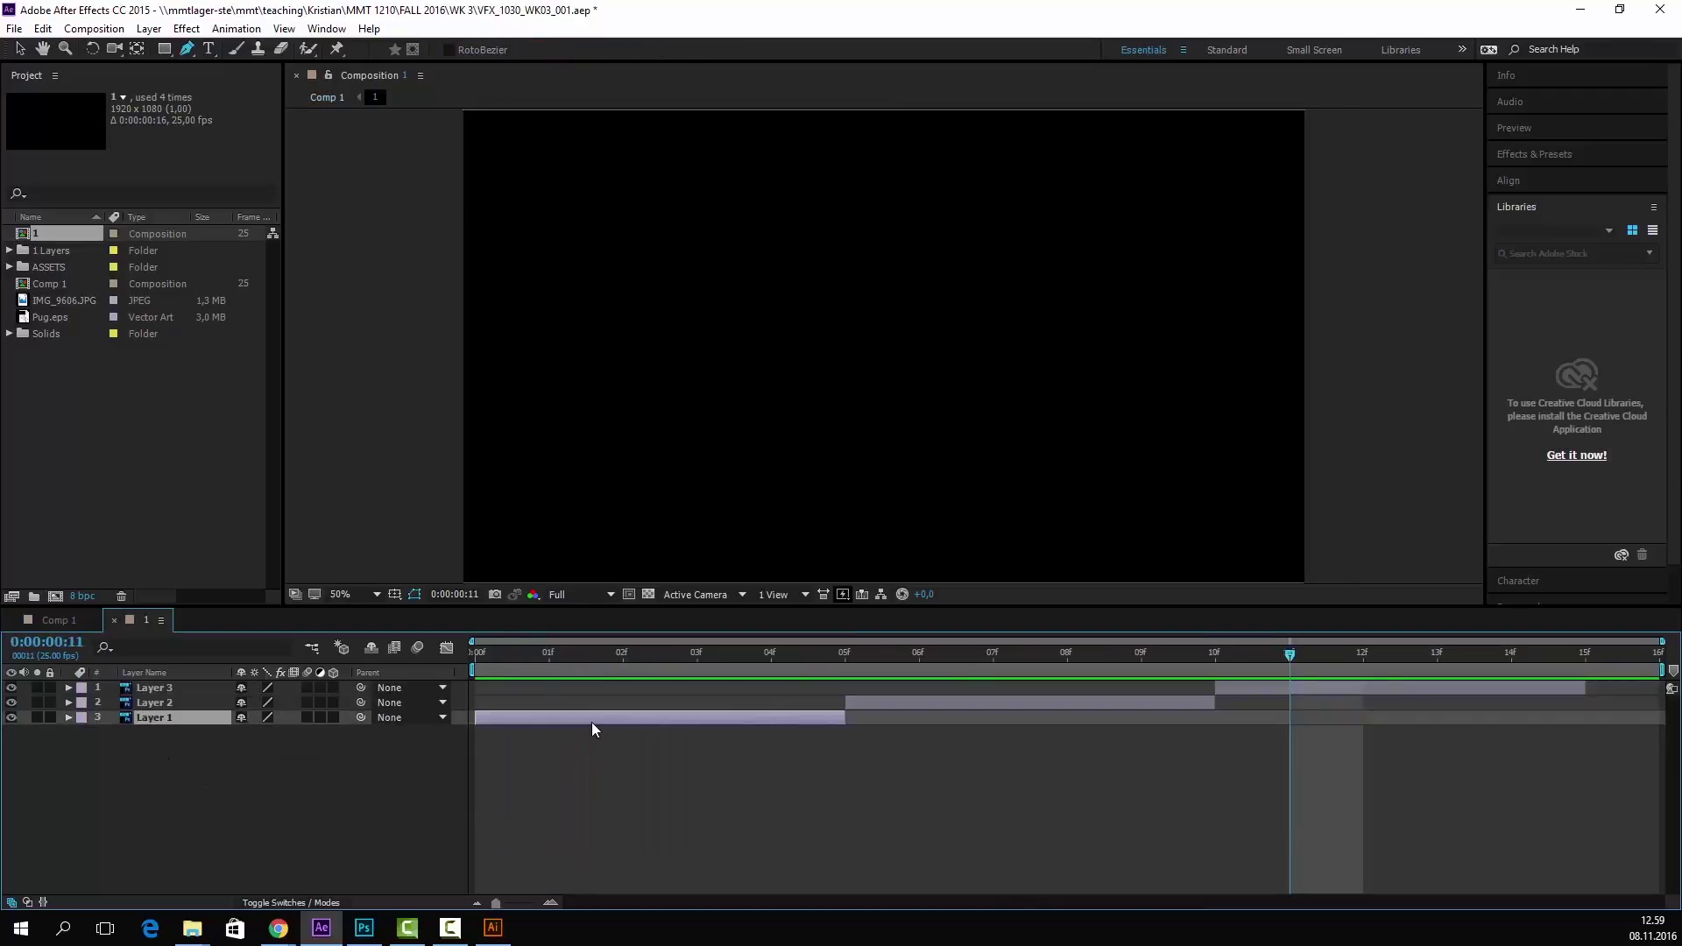
left_click(61, 620)
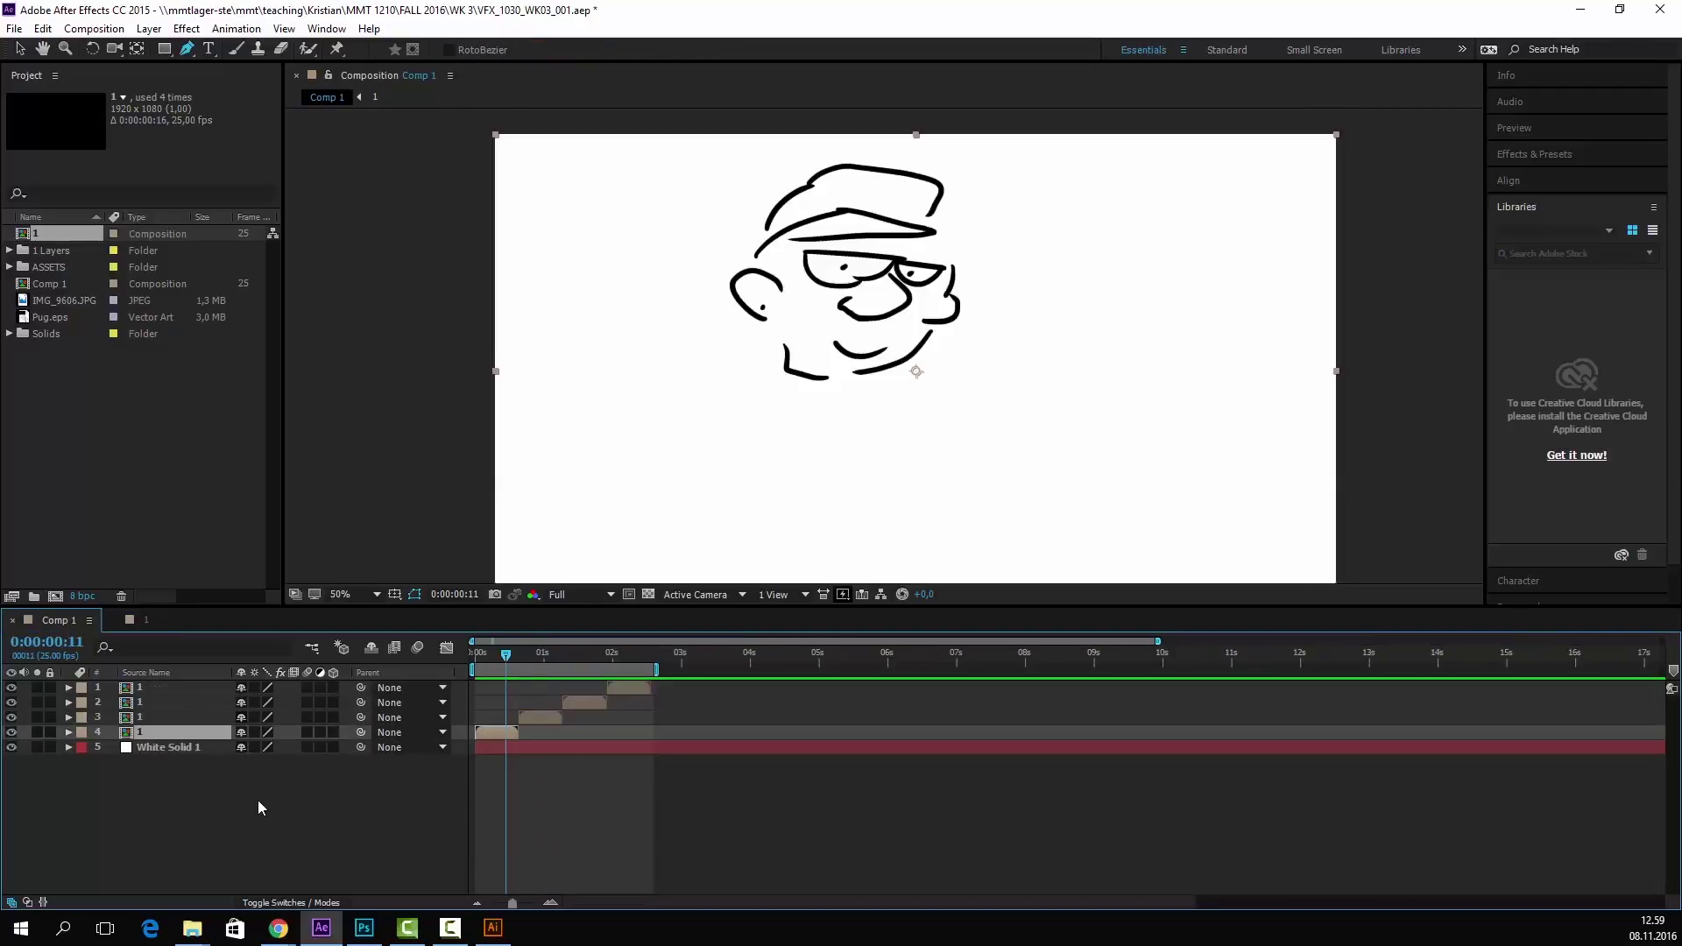
left_click(259, 801)
key("ctrl+v")
- Hide the four nested composition 1 layers, keep the white solid visible, and extend Layer 1/1.psd past the work area's end
left_click_drag(11, 703, 11, 762)
left_click_drag(487, 687, 727, 684)
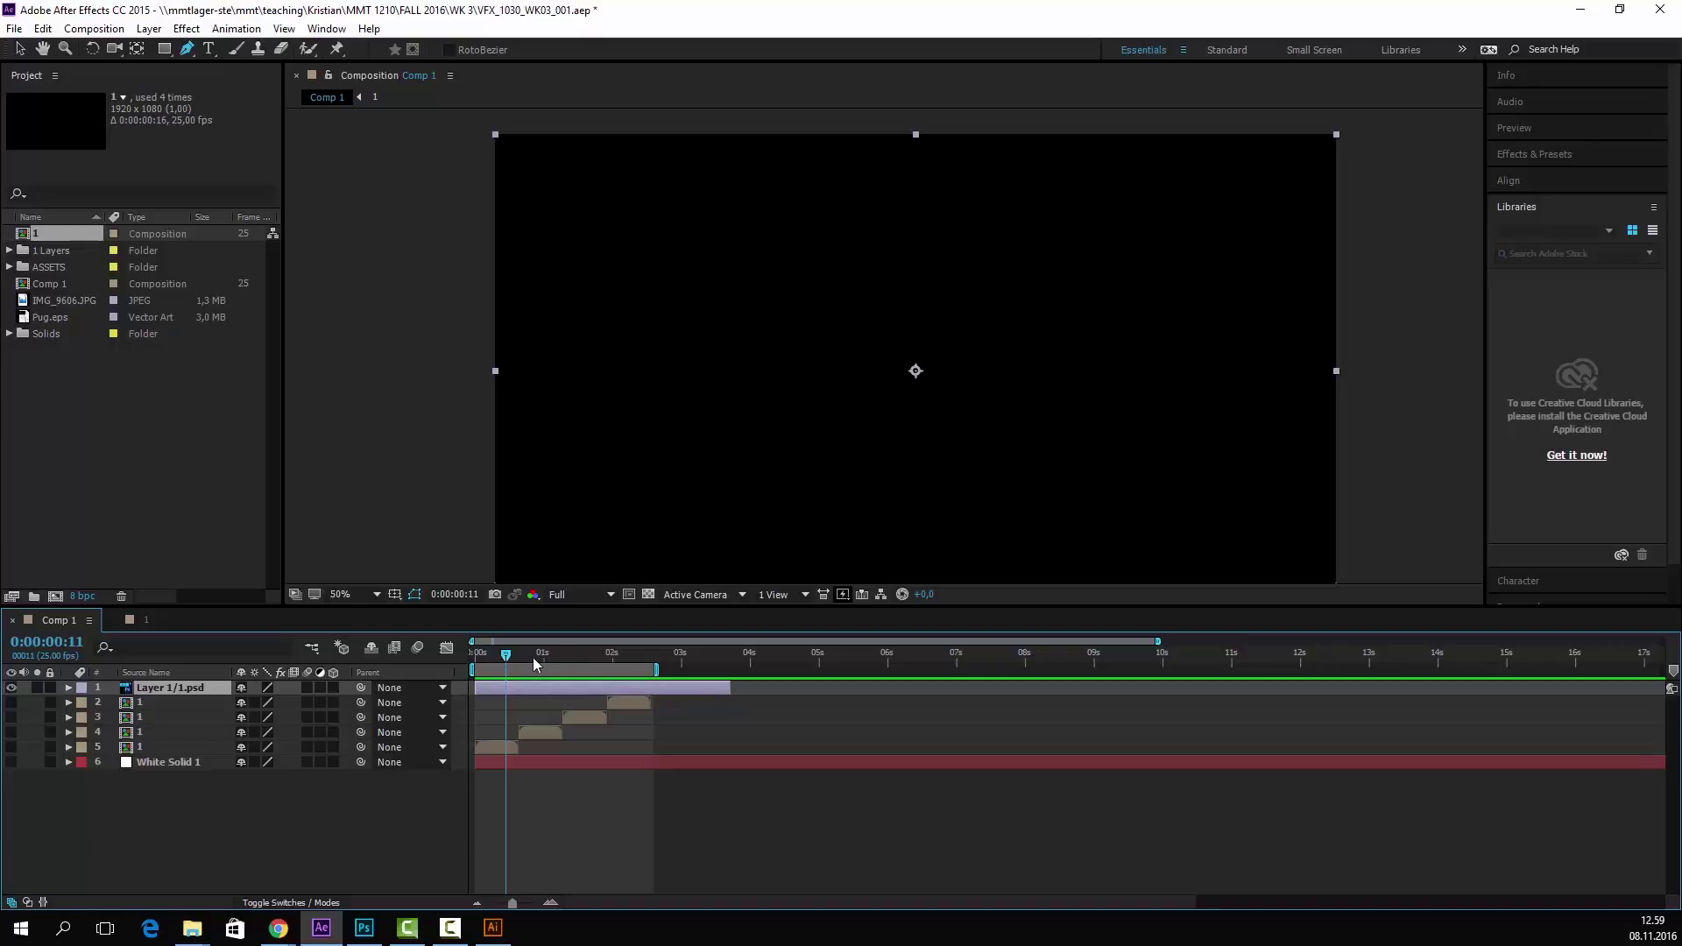
left_click_drag(512, 659, 547, 659)
left_click(11, 762)
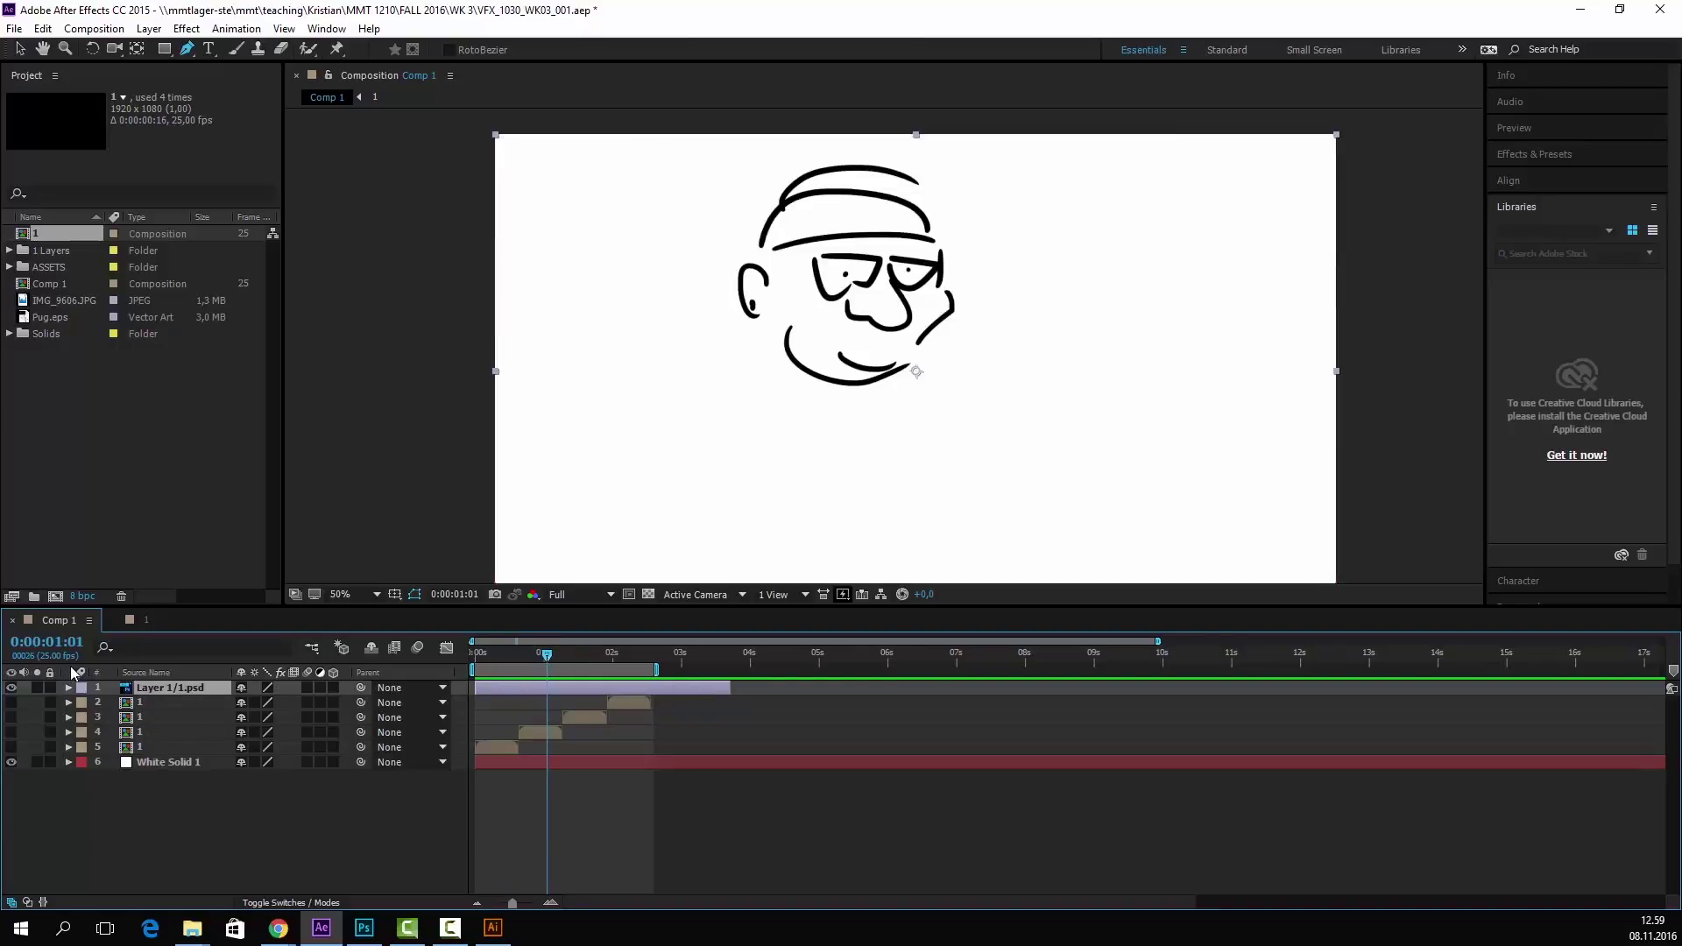
- Move the Layer 1/1.psd face drawing down and to the right, toward the centre of the white frame
left_click(10, 689)
left_click(10, 689)
left_click(19, 49)
mouse_move(860, 271)
left_mouse_down()
mouse_move(939, 412)
mouse_move(921, 356)
left_mouse_up()
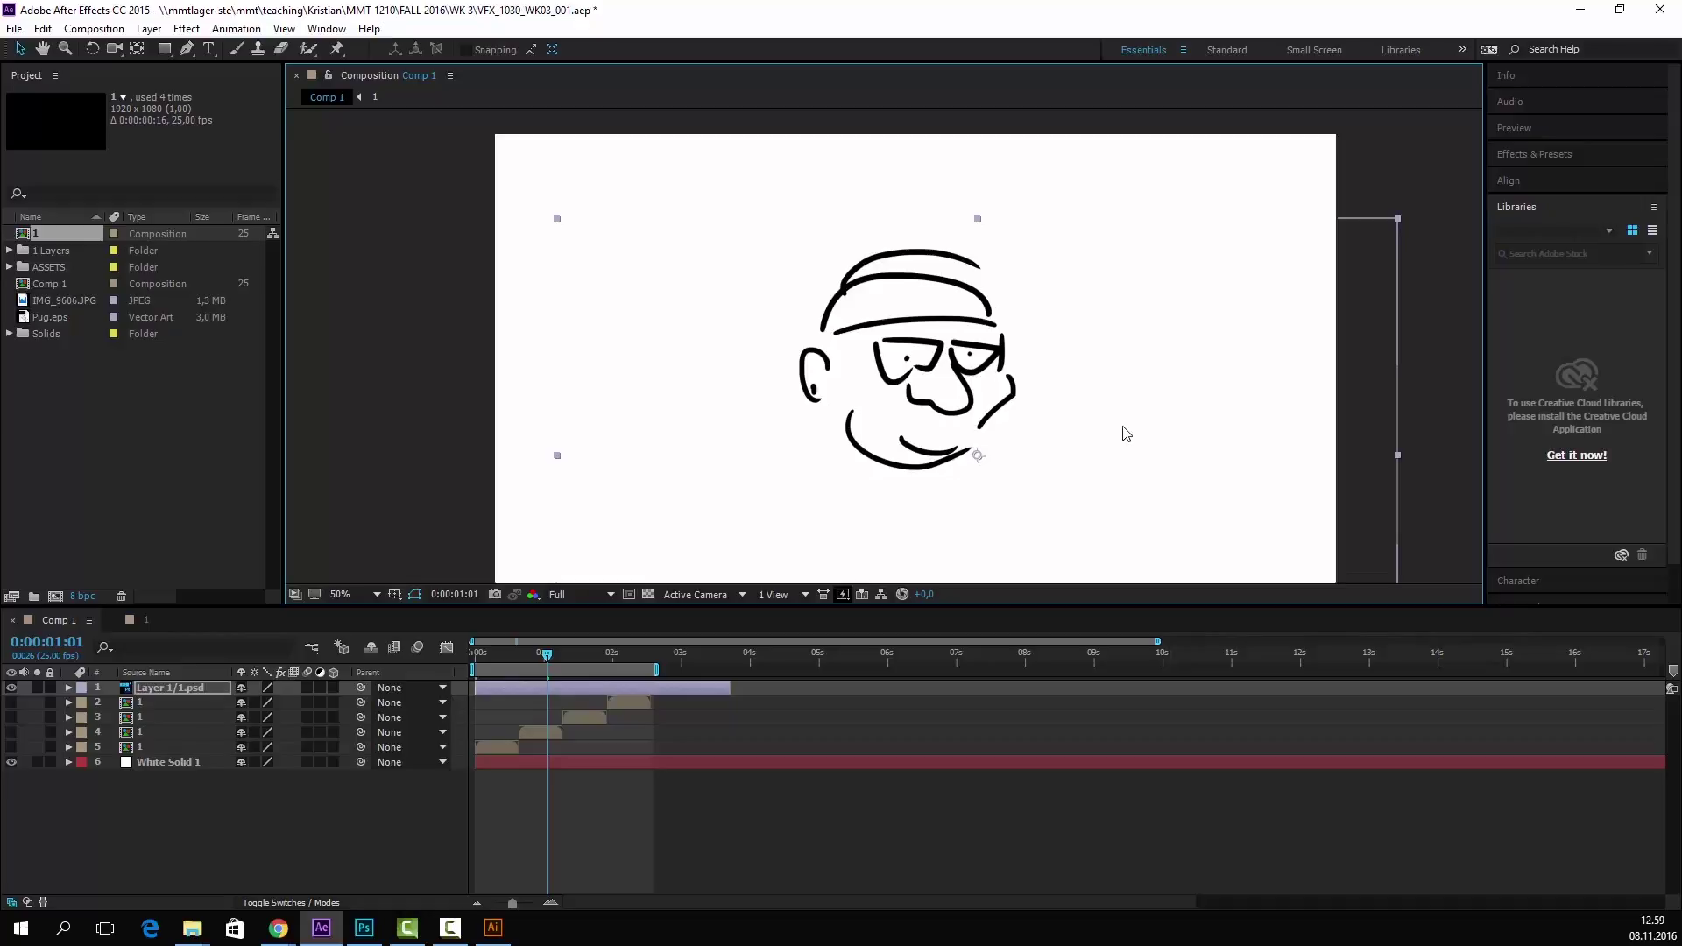
- Find the Roughen Edges effect and apply it to the Layer 1/1.psd face drawing
left_click(1542, 154)
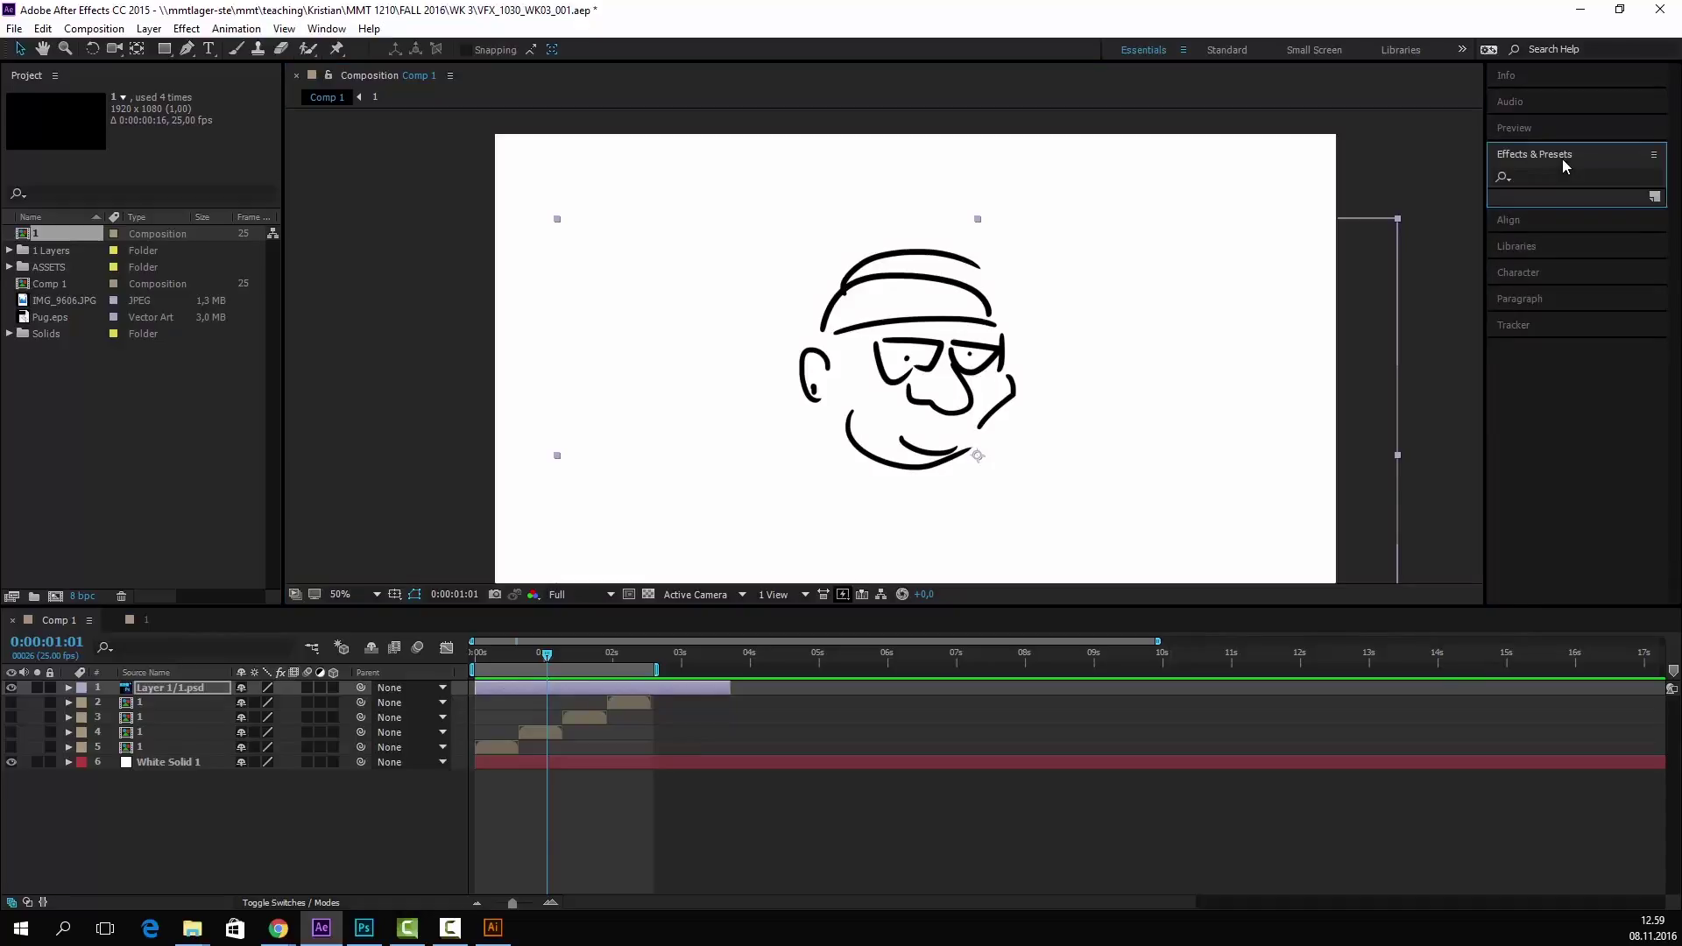
left_click(1544, 175)
type("roughe")
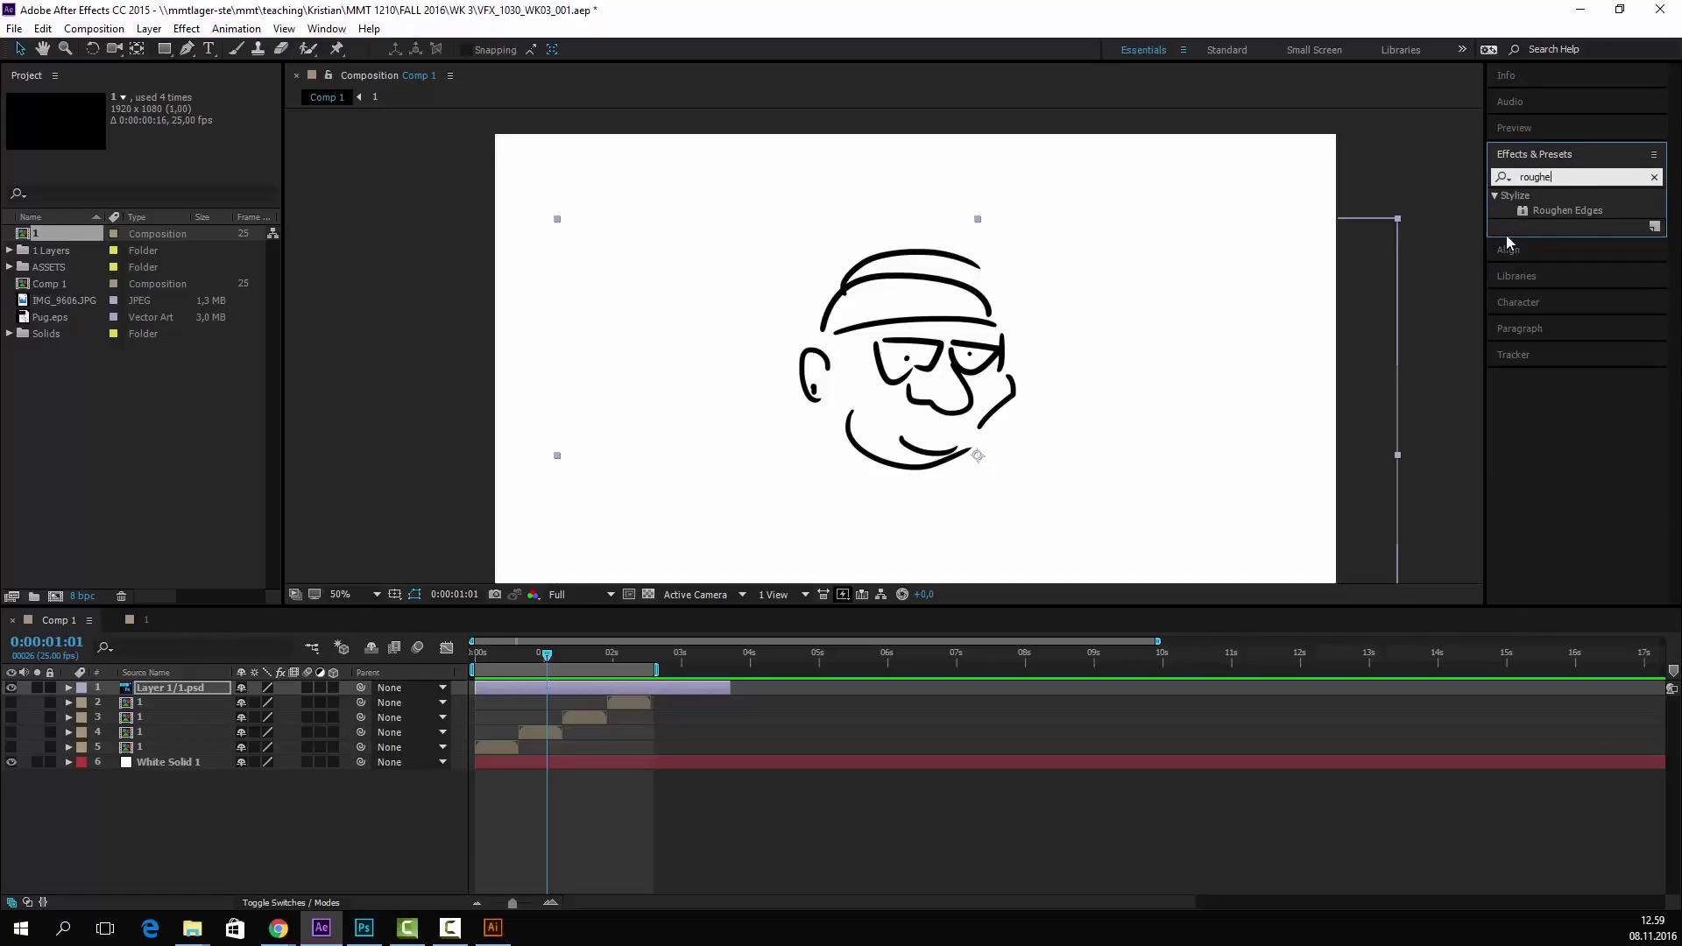
left_click(1566, 211)
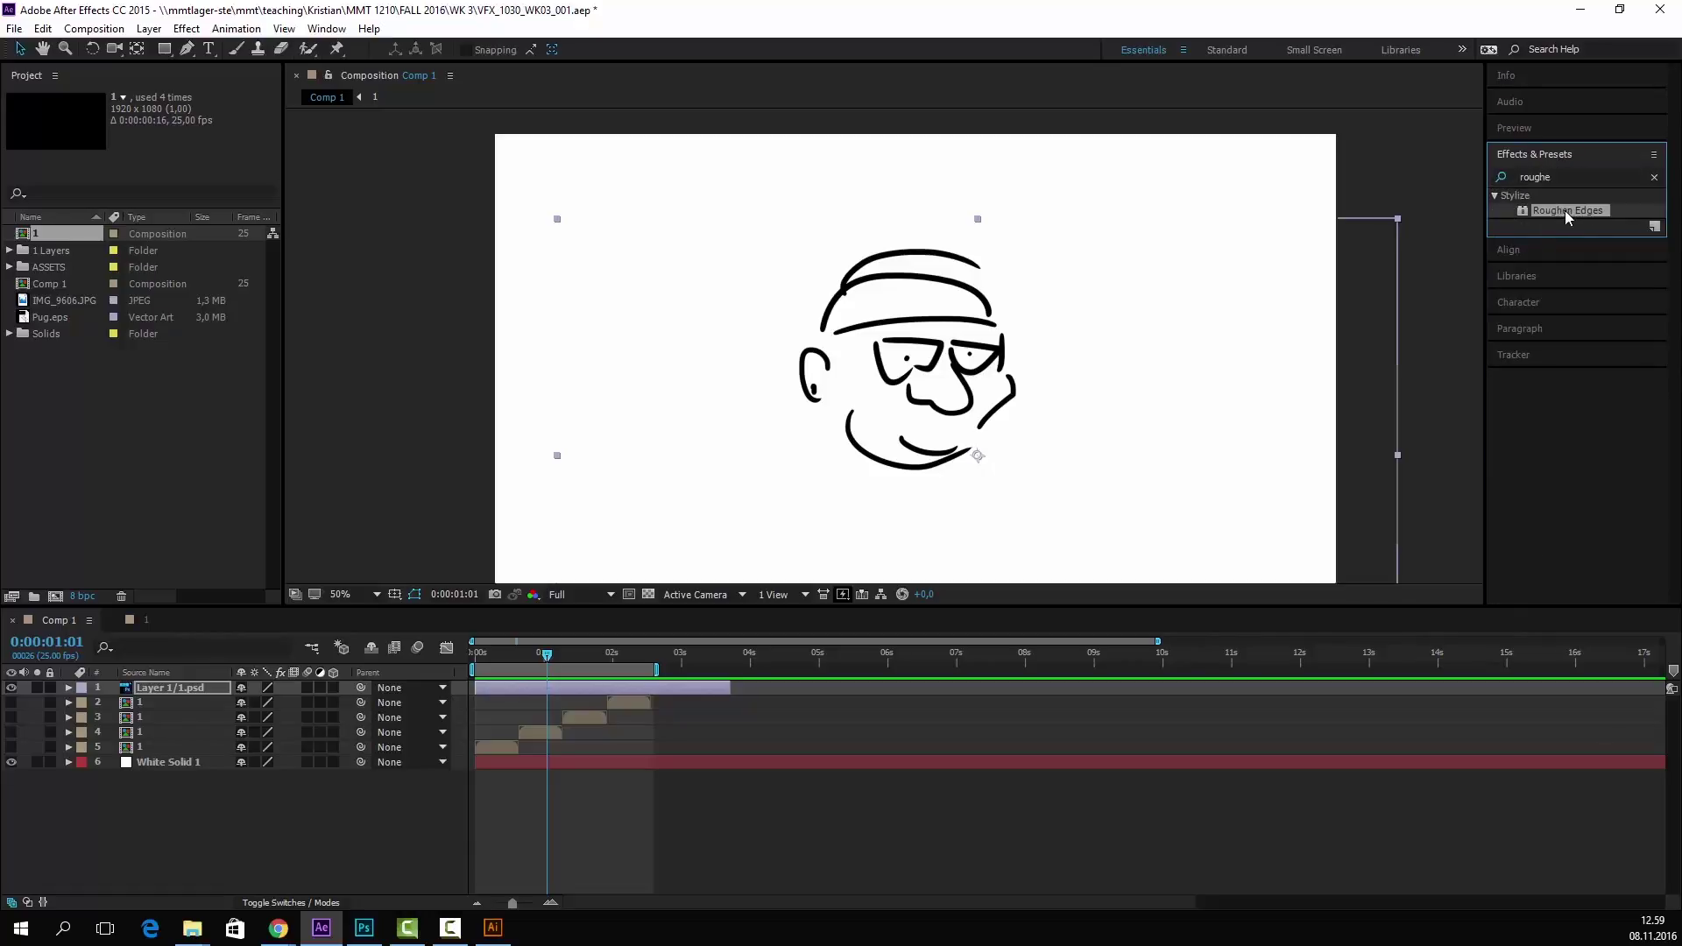
left_click_drag(1567, 216, 898, 351)
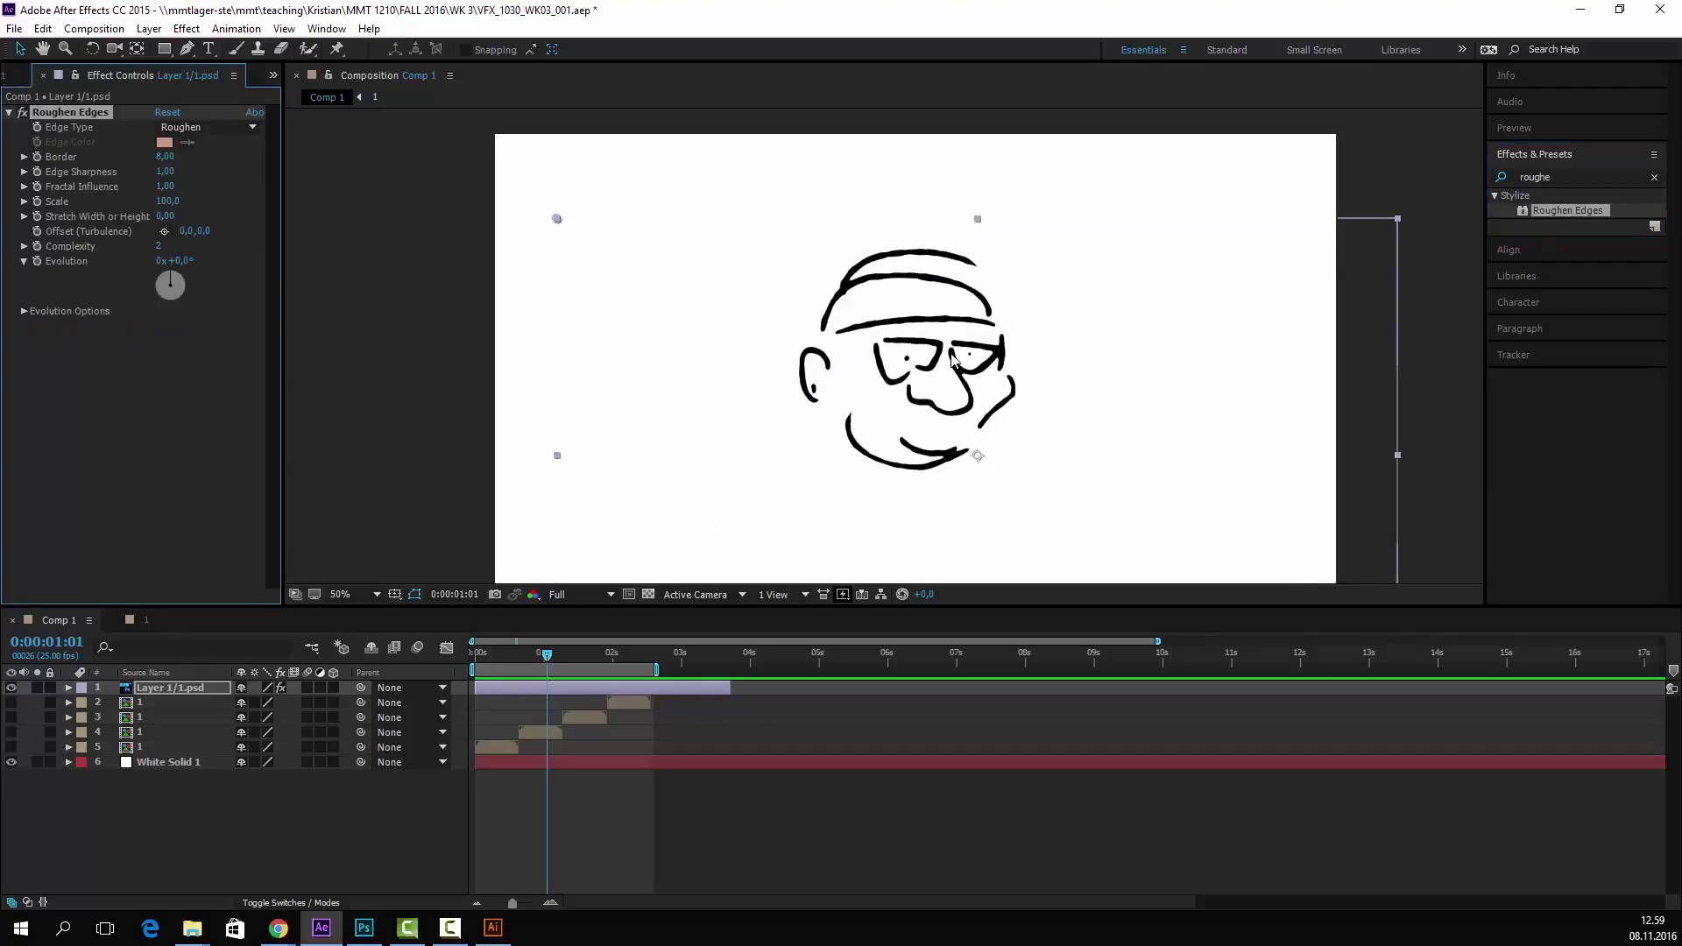
- Compare the face with and without Roughen Edges, and set its Border to 4,40 and Edge Sharpness to 1,72
key("period")
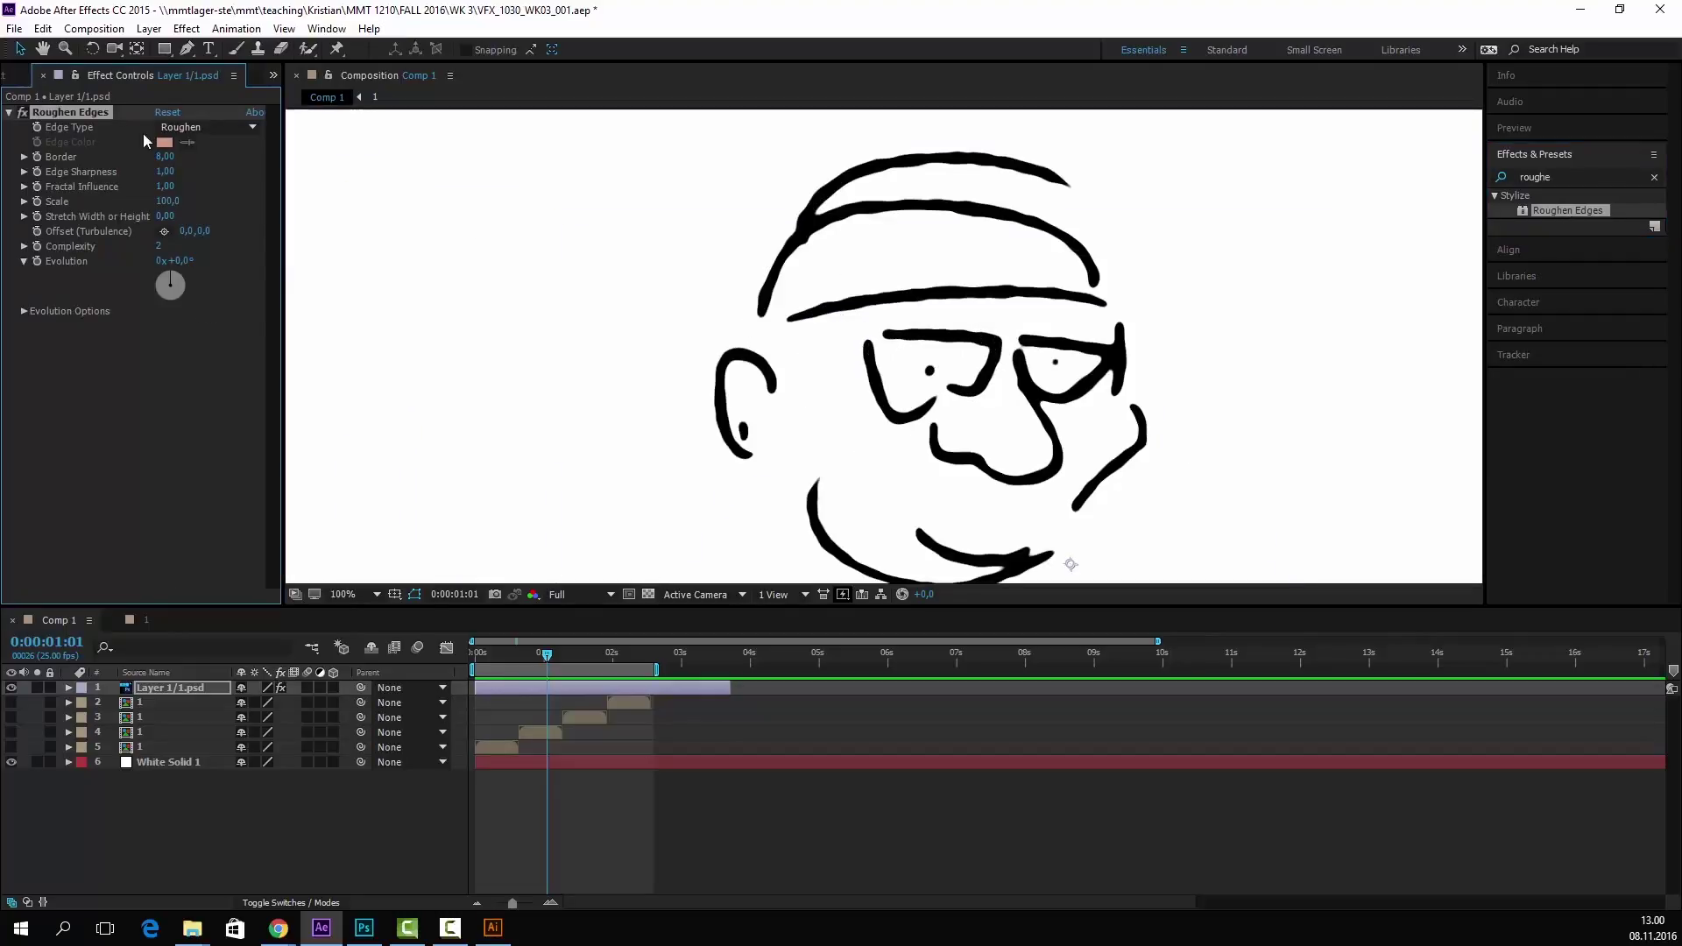
left_click(22, 114)
left_click_drag(171, 156, 194, 157)
left_click(22, 113)
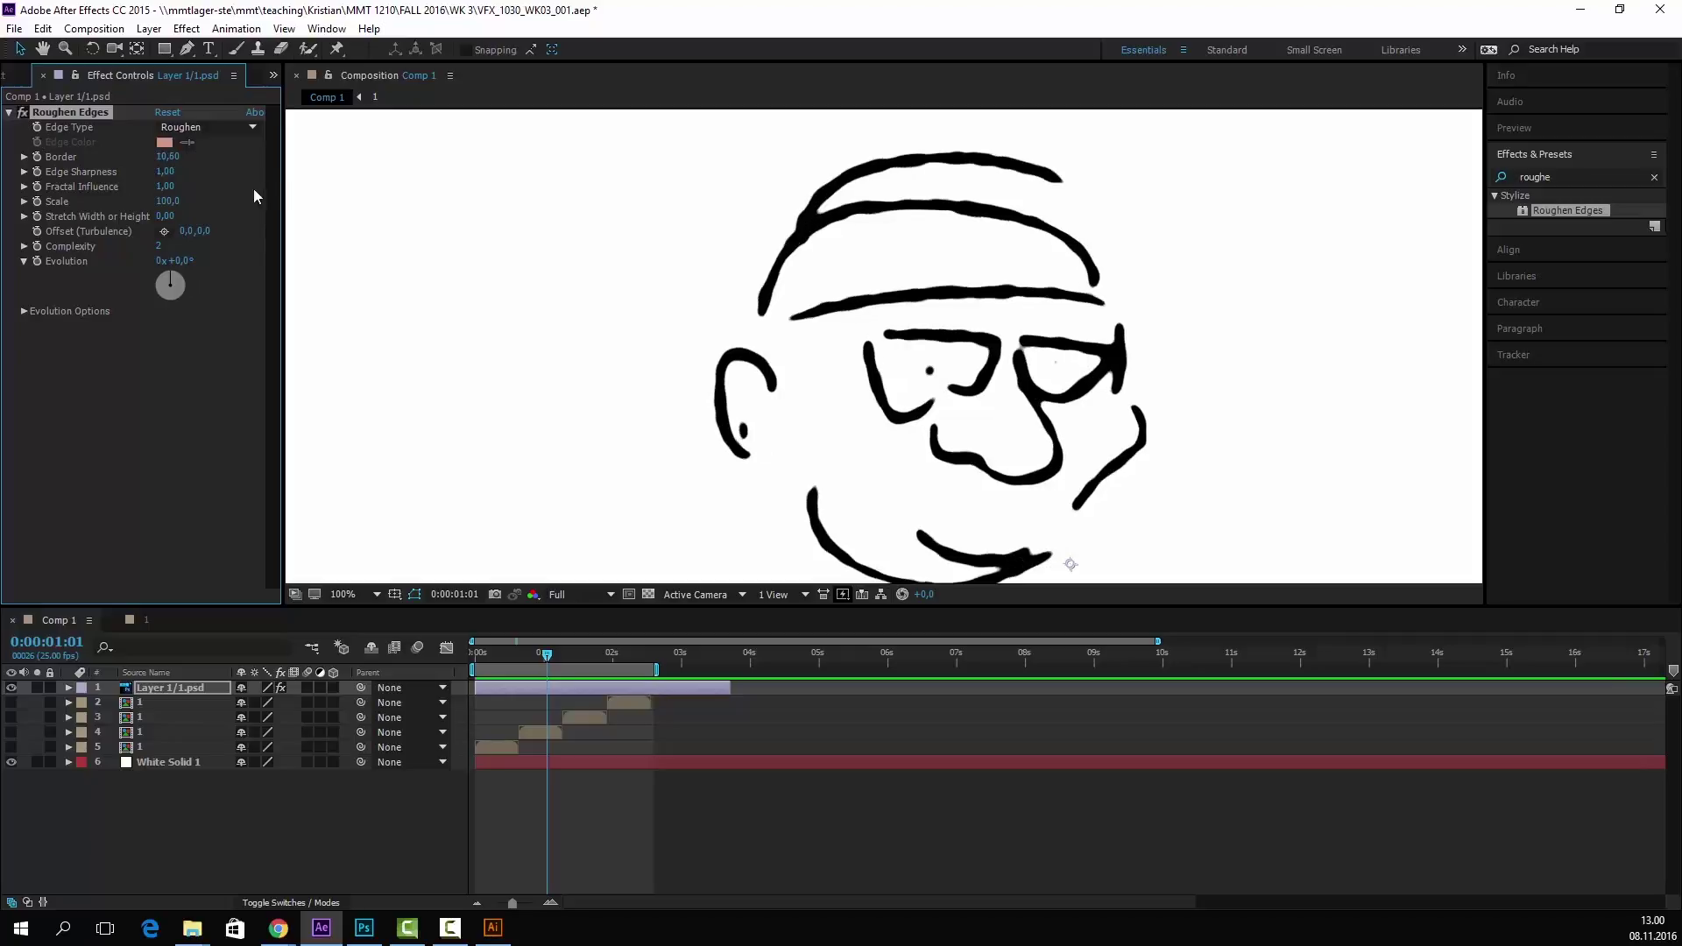
mouse_move(183, 158)
left_mouse_down()
mouse_move(218, 158)
mouse_move(124, 158)
mouse_move(235, 188)
left_mouse_up()
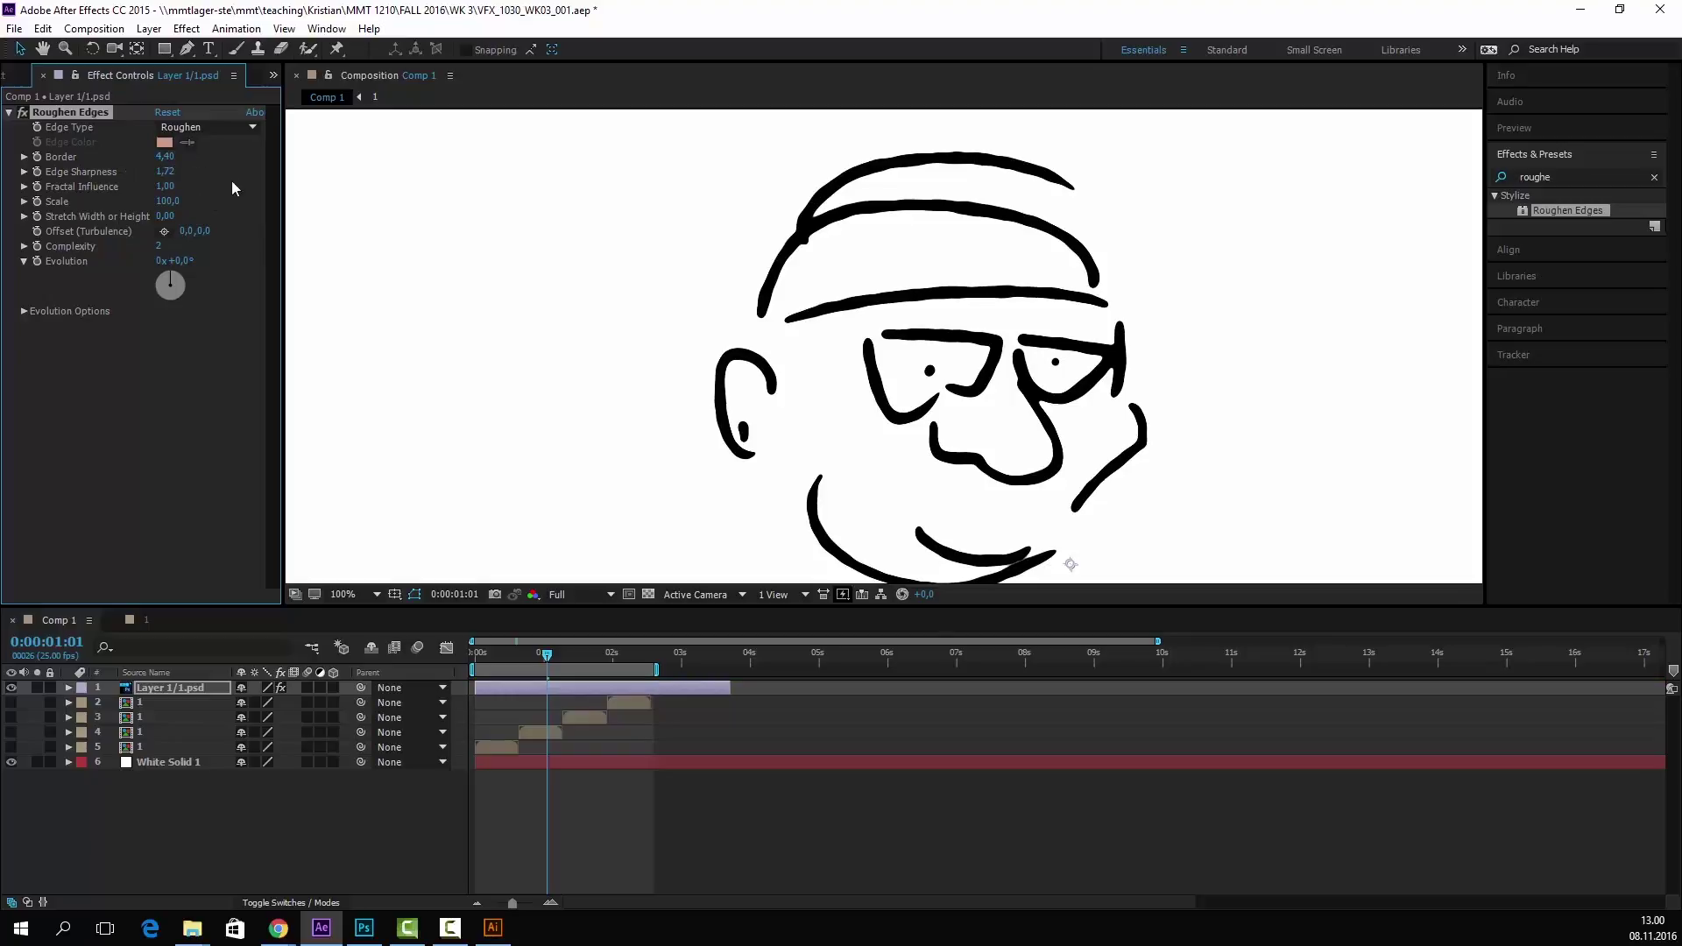
- Set the Roughen Edges Edge Sharpness to 10 and lower its Border to 0
left_click(167, 172)
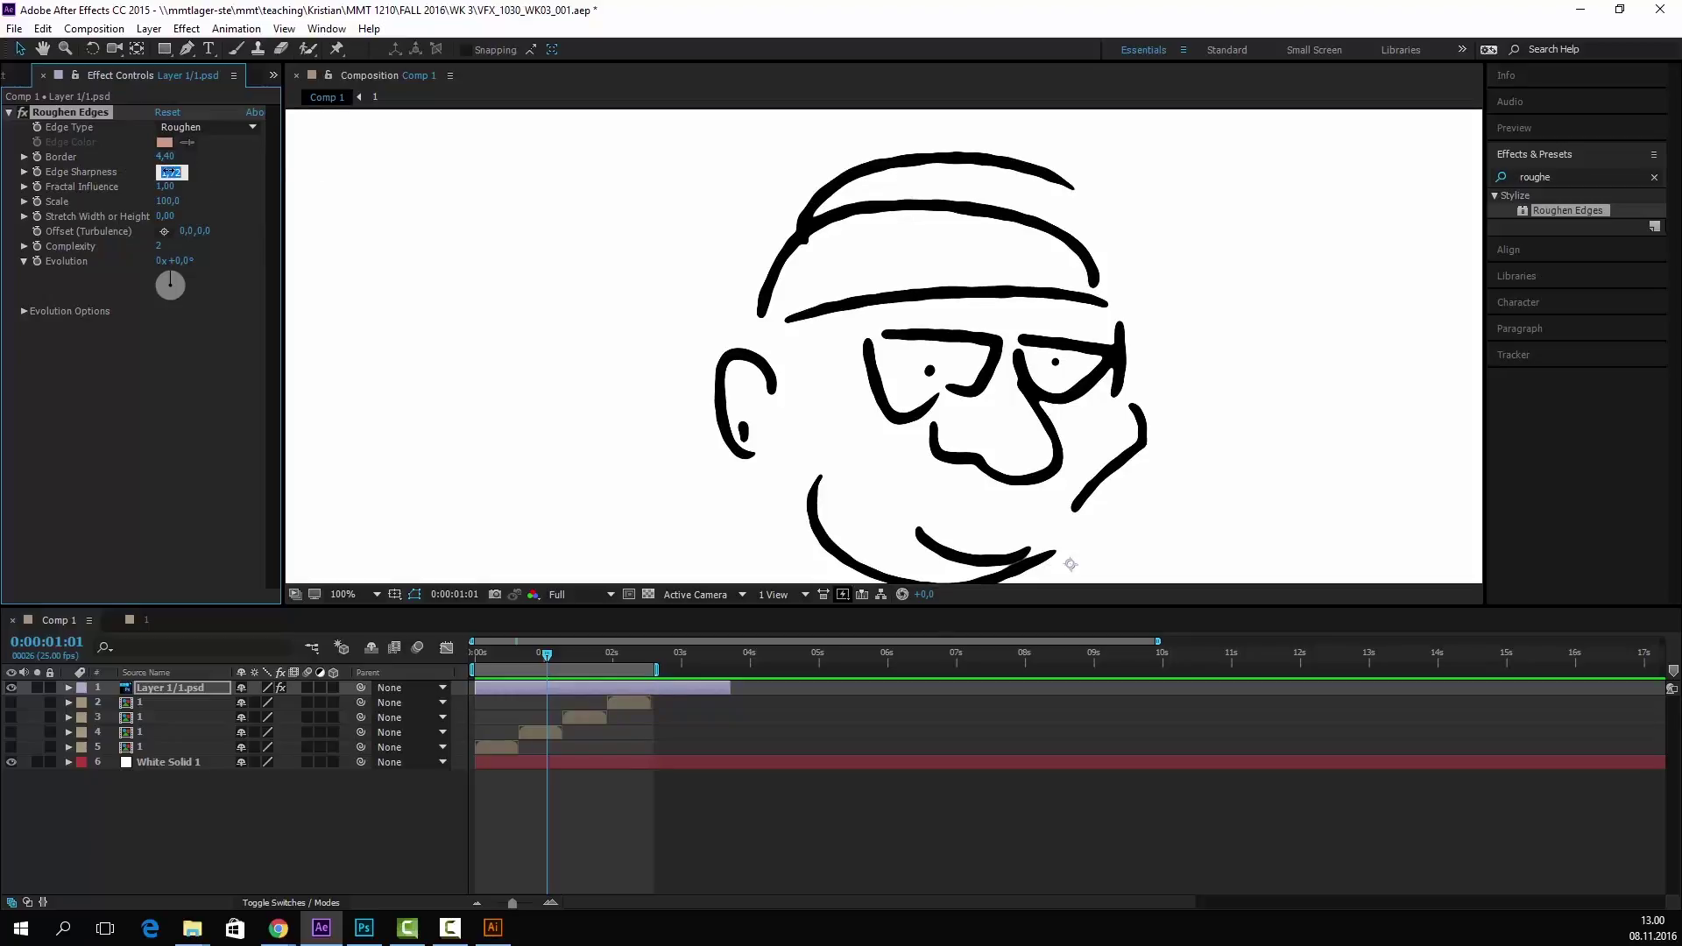
type("10")
key("Return")
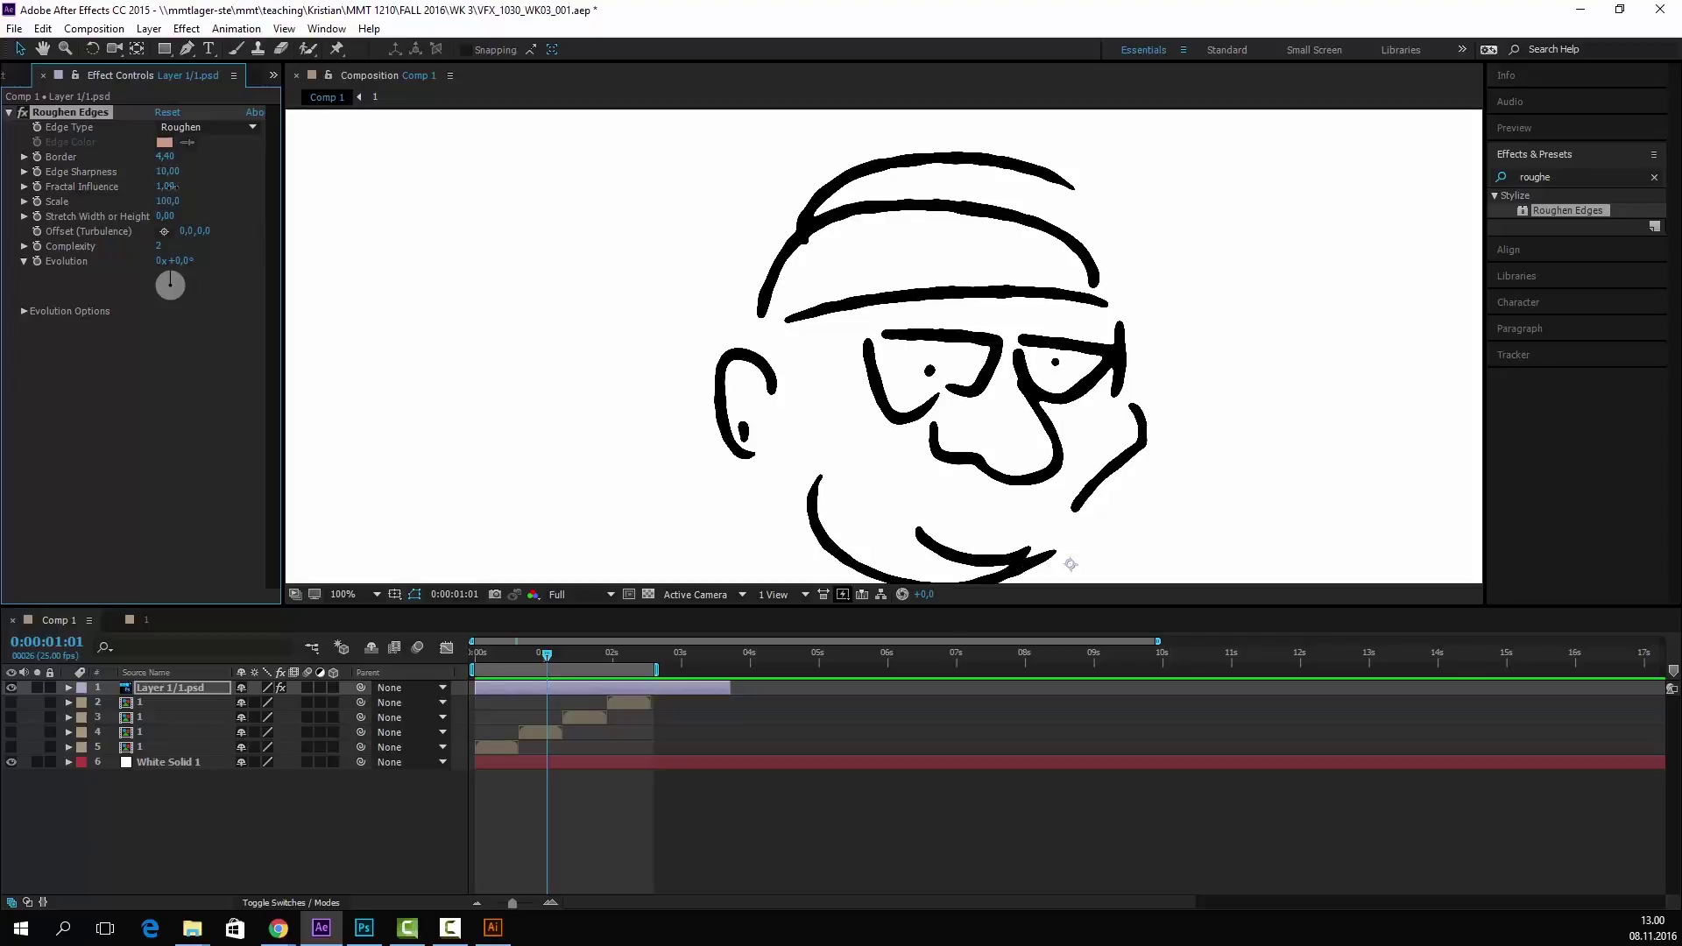
mouse_move(166, 156)
left_mouse_down()
mouse_move(369, 181)
mouse_move(263, 189)
mouse_move(512, 193)
mouse_move(163, 228)
left_mouse_up()
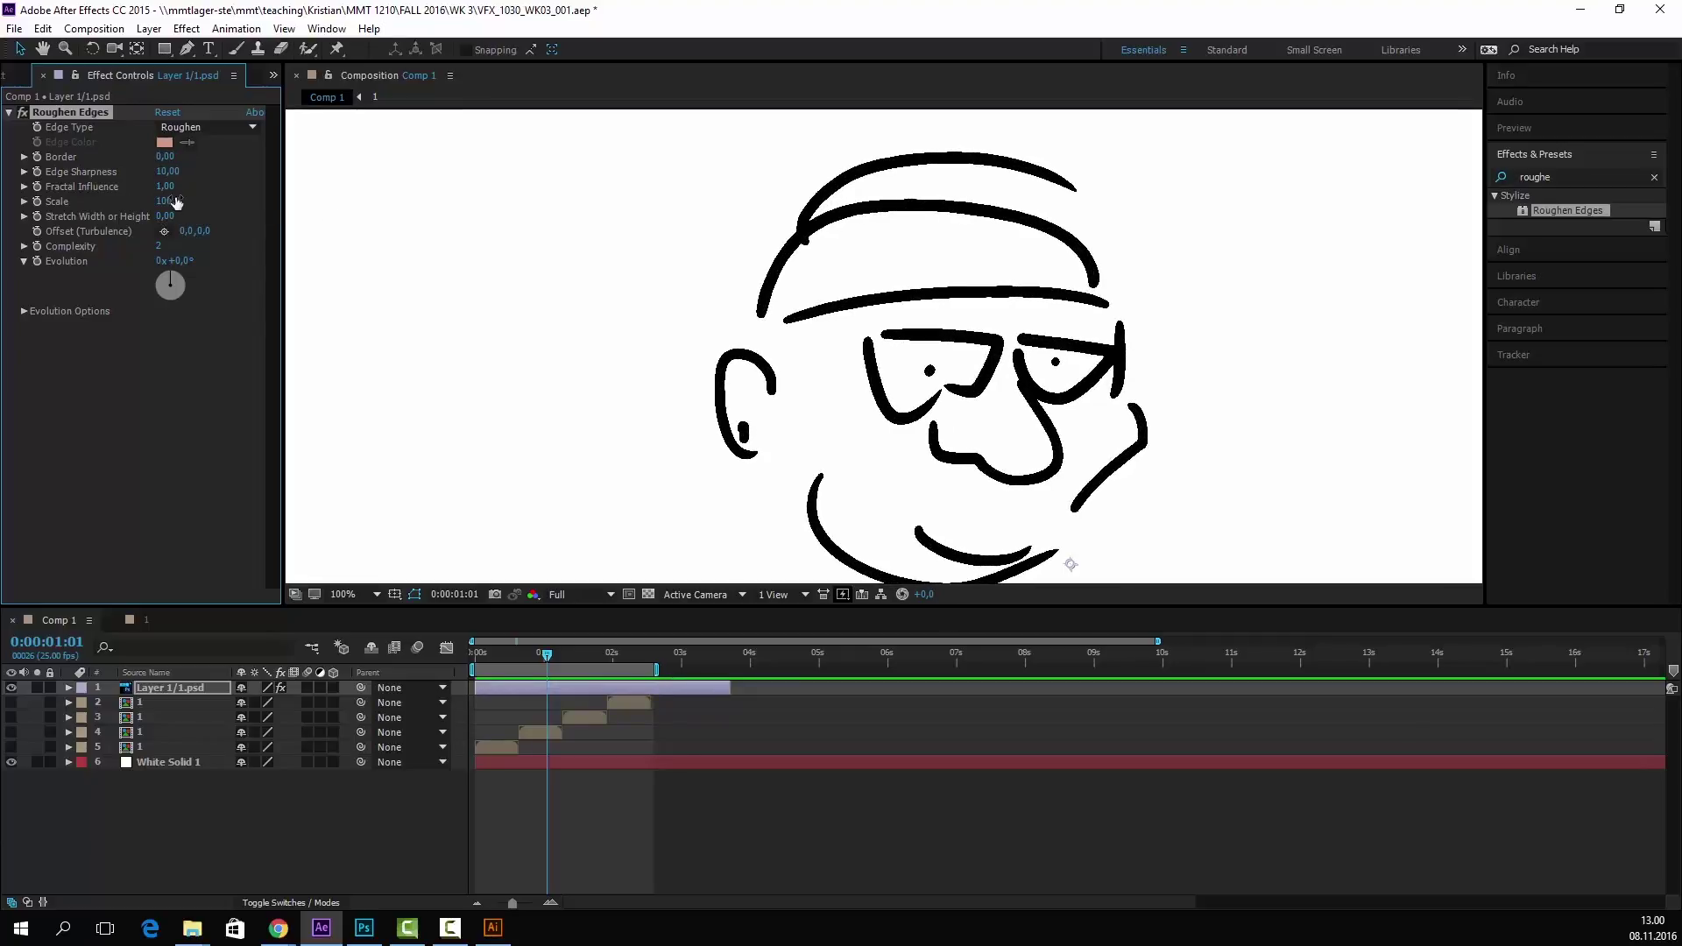
left_click_drag(172, 275, 155, 292)
key("ctrl+z")
- Return to the start of the timeline and set the Roughen Edges Border to 10
left_click(473, 666)
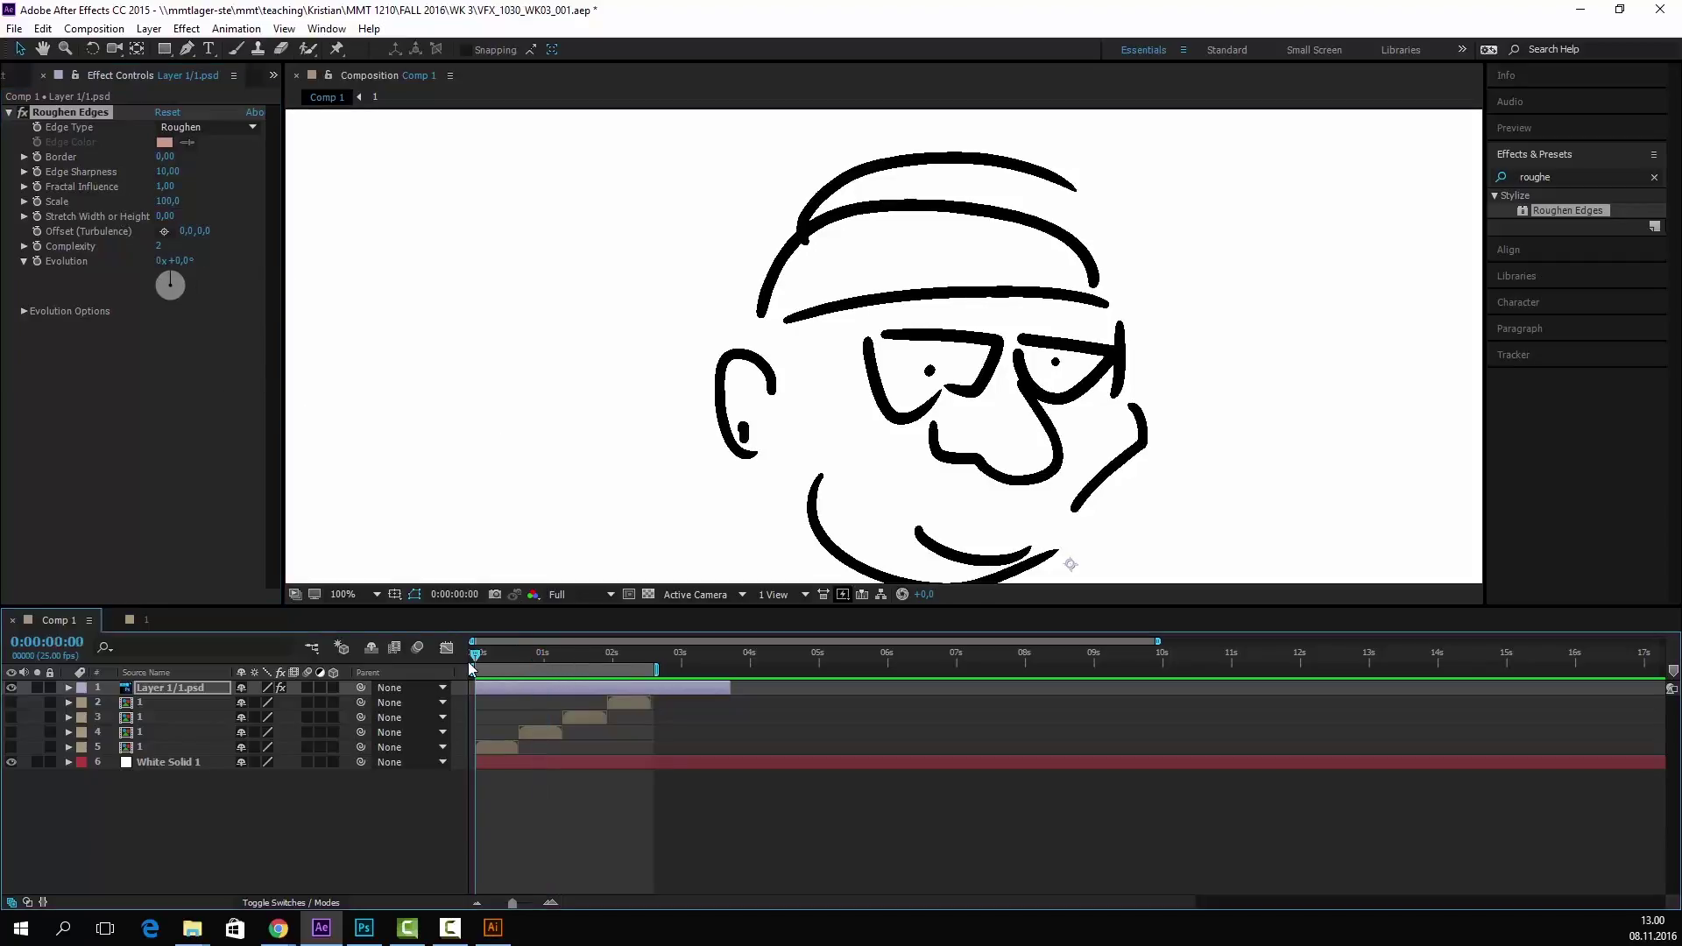
left_click(173, 186)
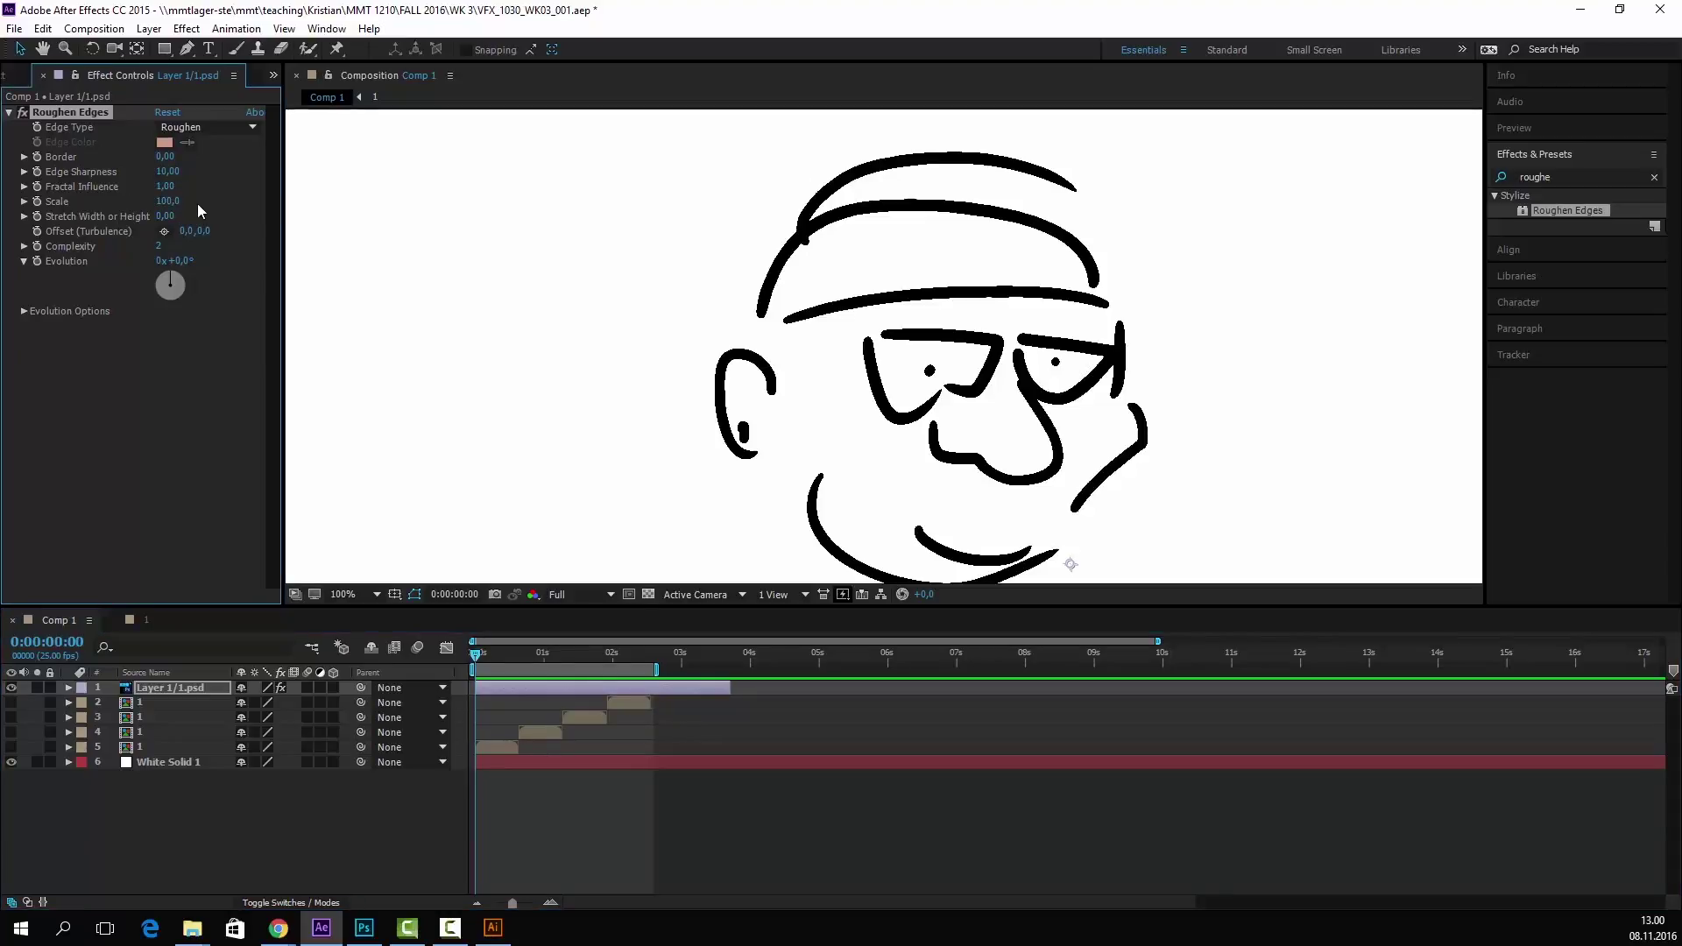
left_click_drag(165, 156, 275, 158)
left_click(169, 157)
type("10")
key("Return")
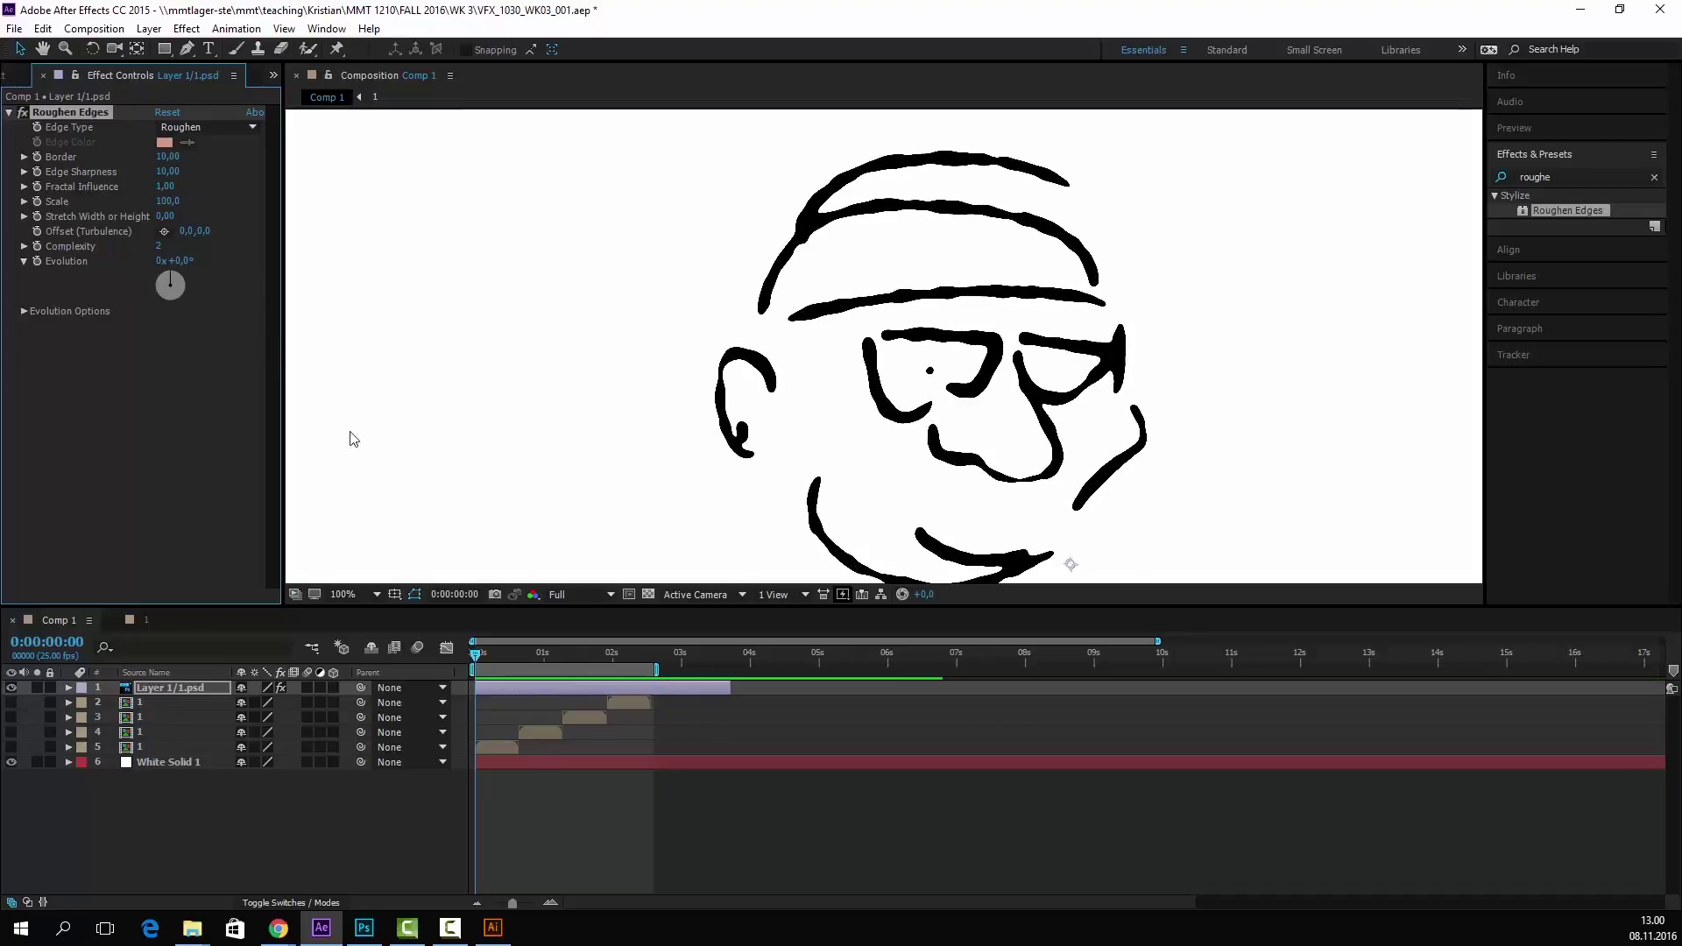
- Animate the Roughen Edges Evolution through several full revolutions from the timeline start to 0:00:03:17, and preview the moving lines
left_click(37, 261)
left_click(488, 667)
left_click_drag(488, 668, 738, 676)
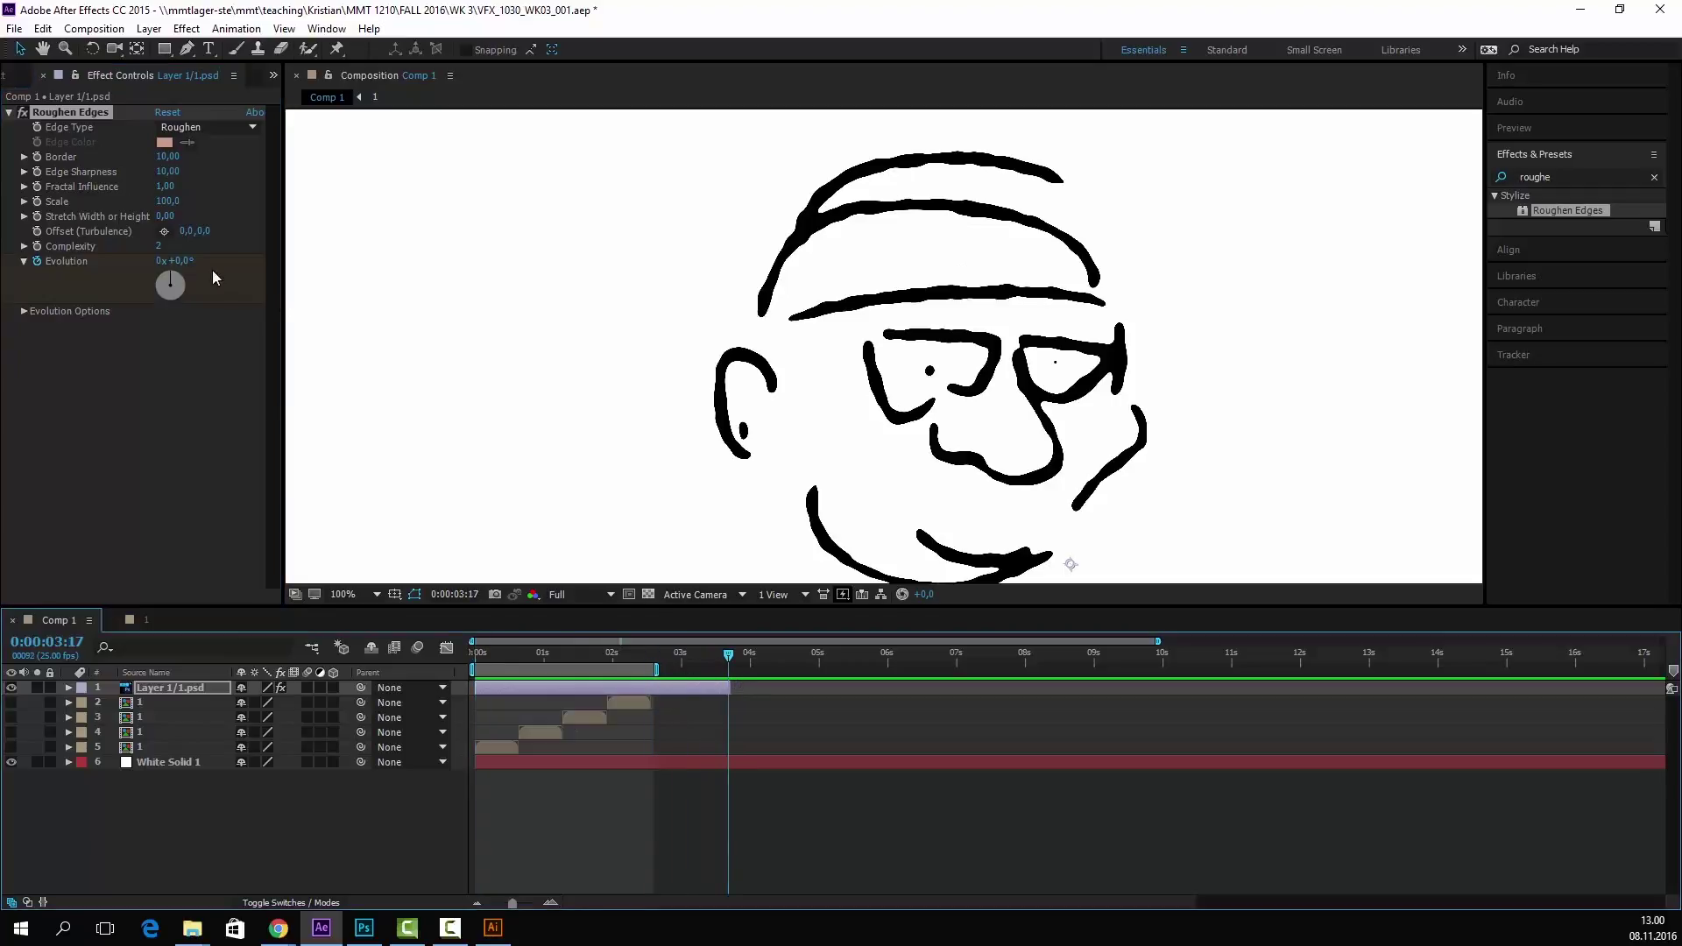
left_click(160, 260)
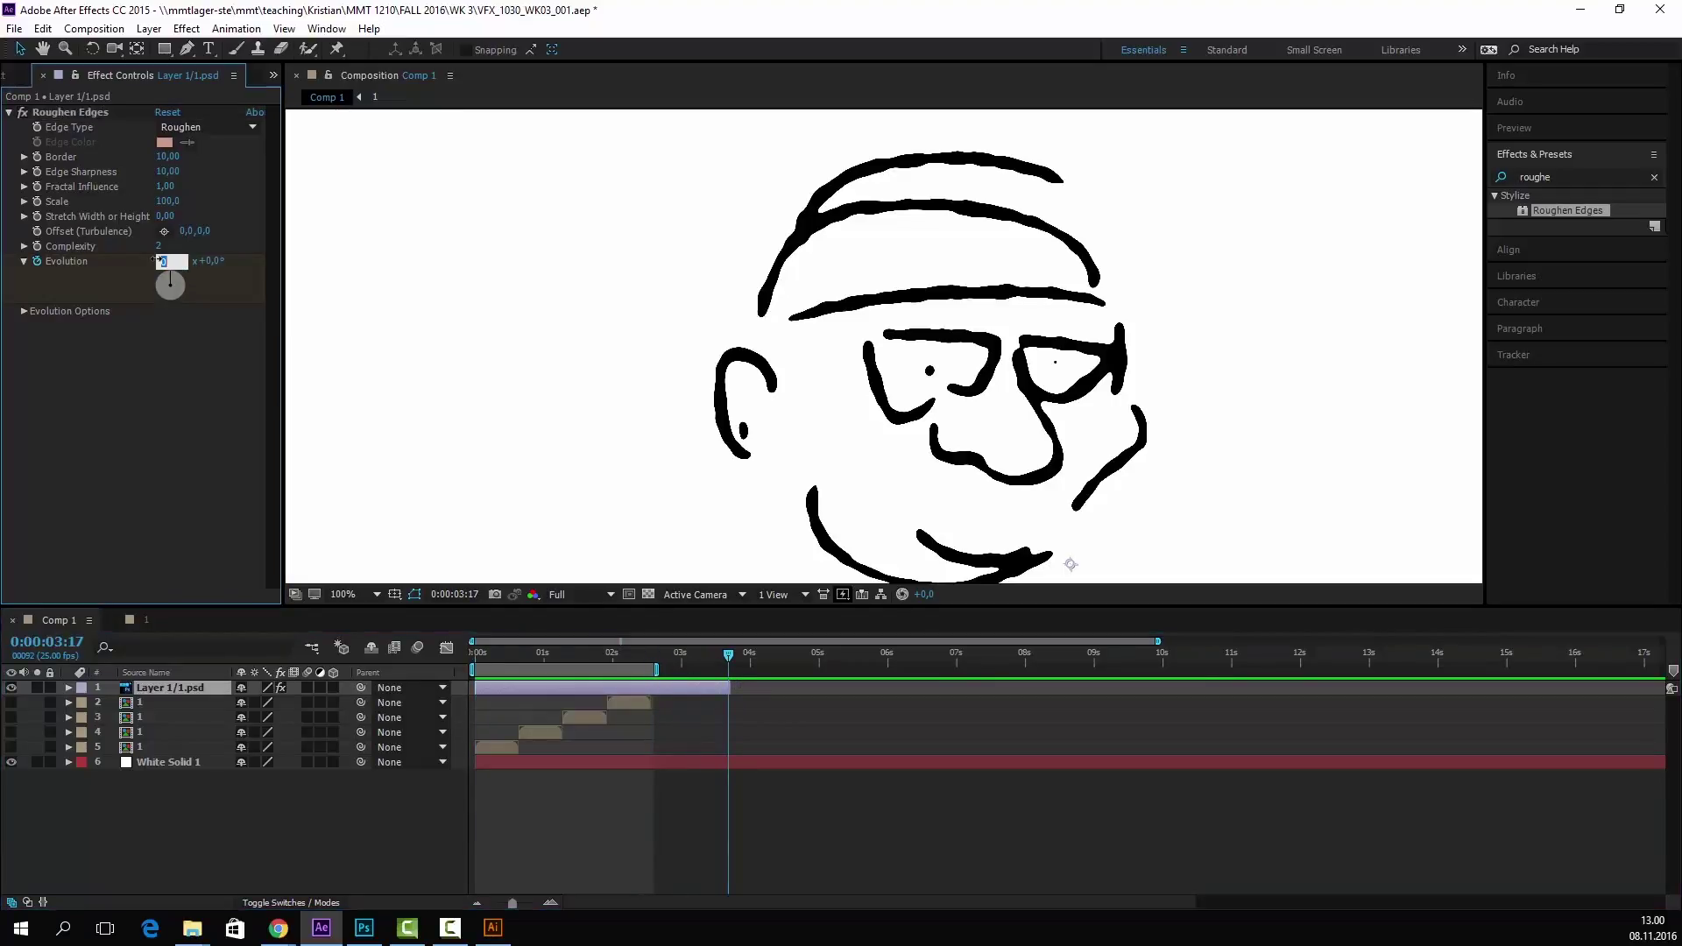
type("5")
key("Return")
left_click_drag(729, 654, 335, 676)
key("space")
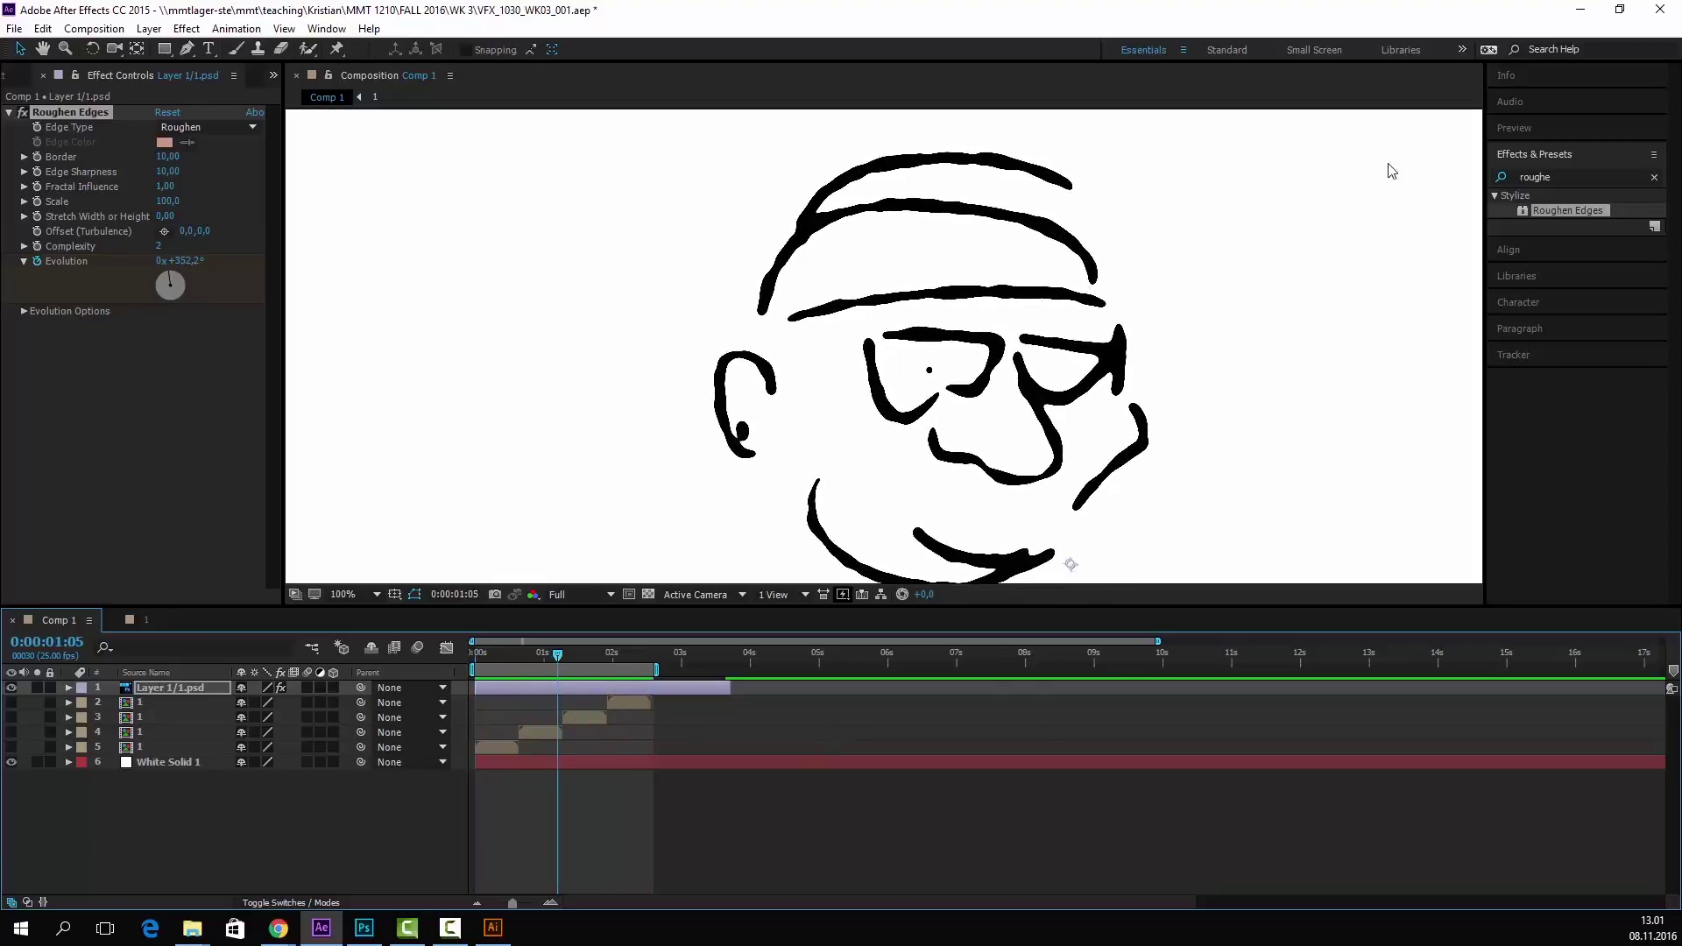
- Find the Turbulent Displace effect and apply it to the Layer 1/1.psd face drawing
left_click(1574, 177)
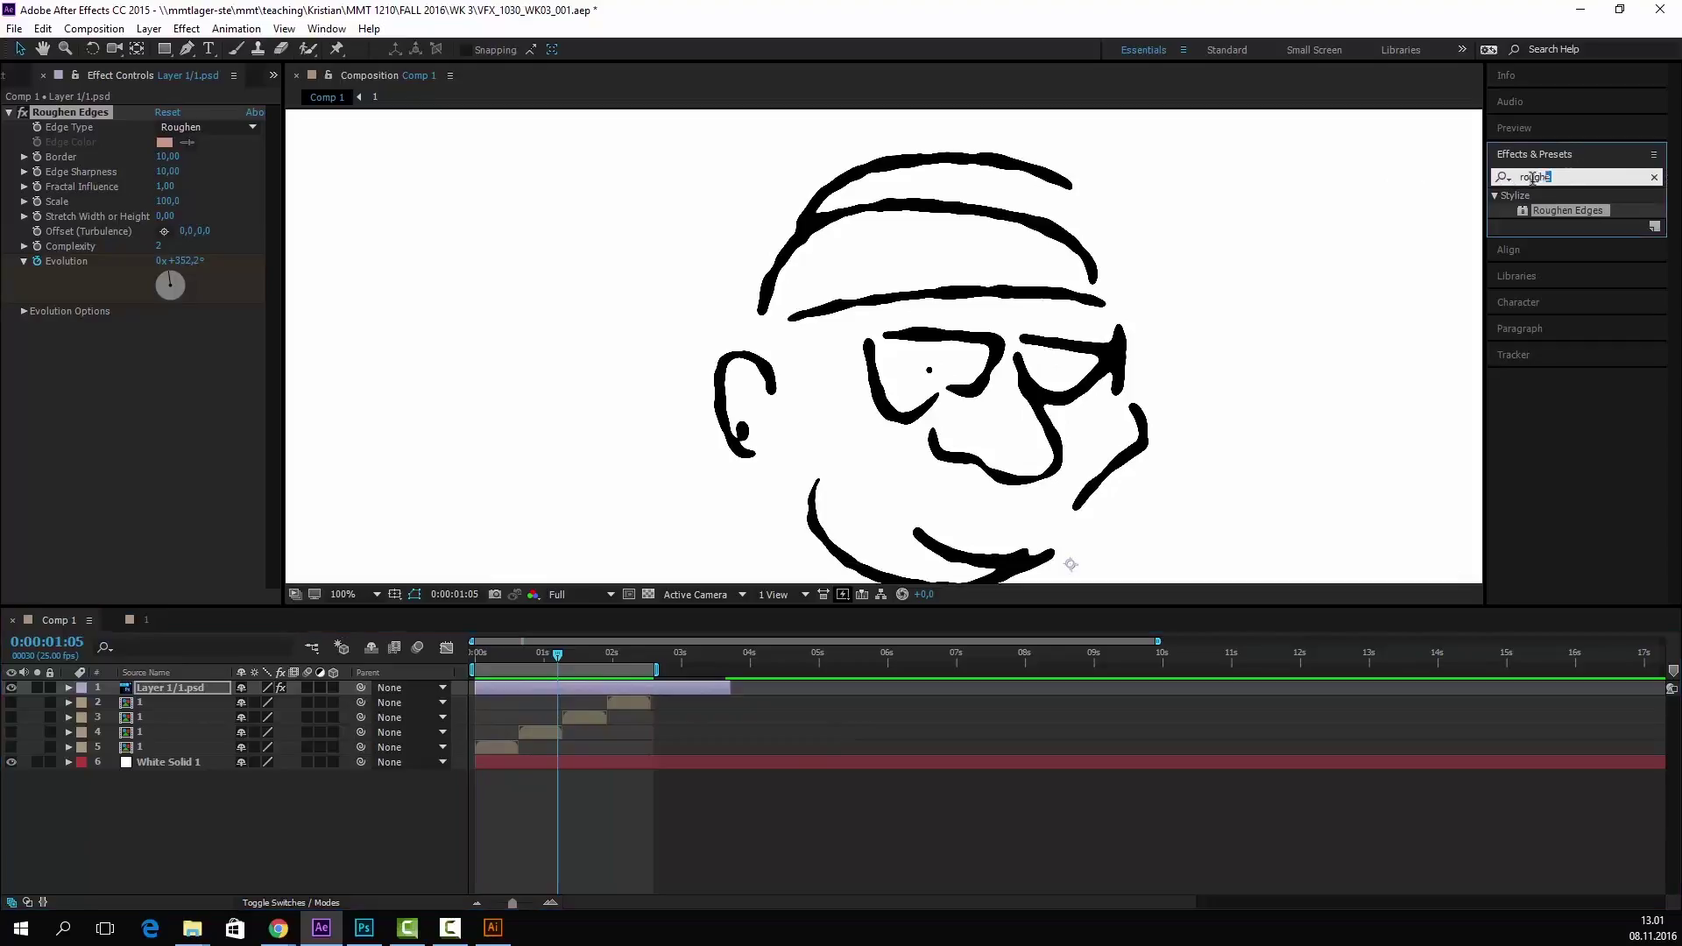
left_click(123, 442)
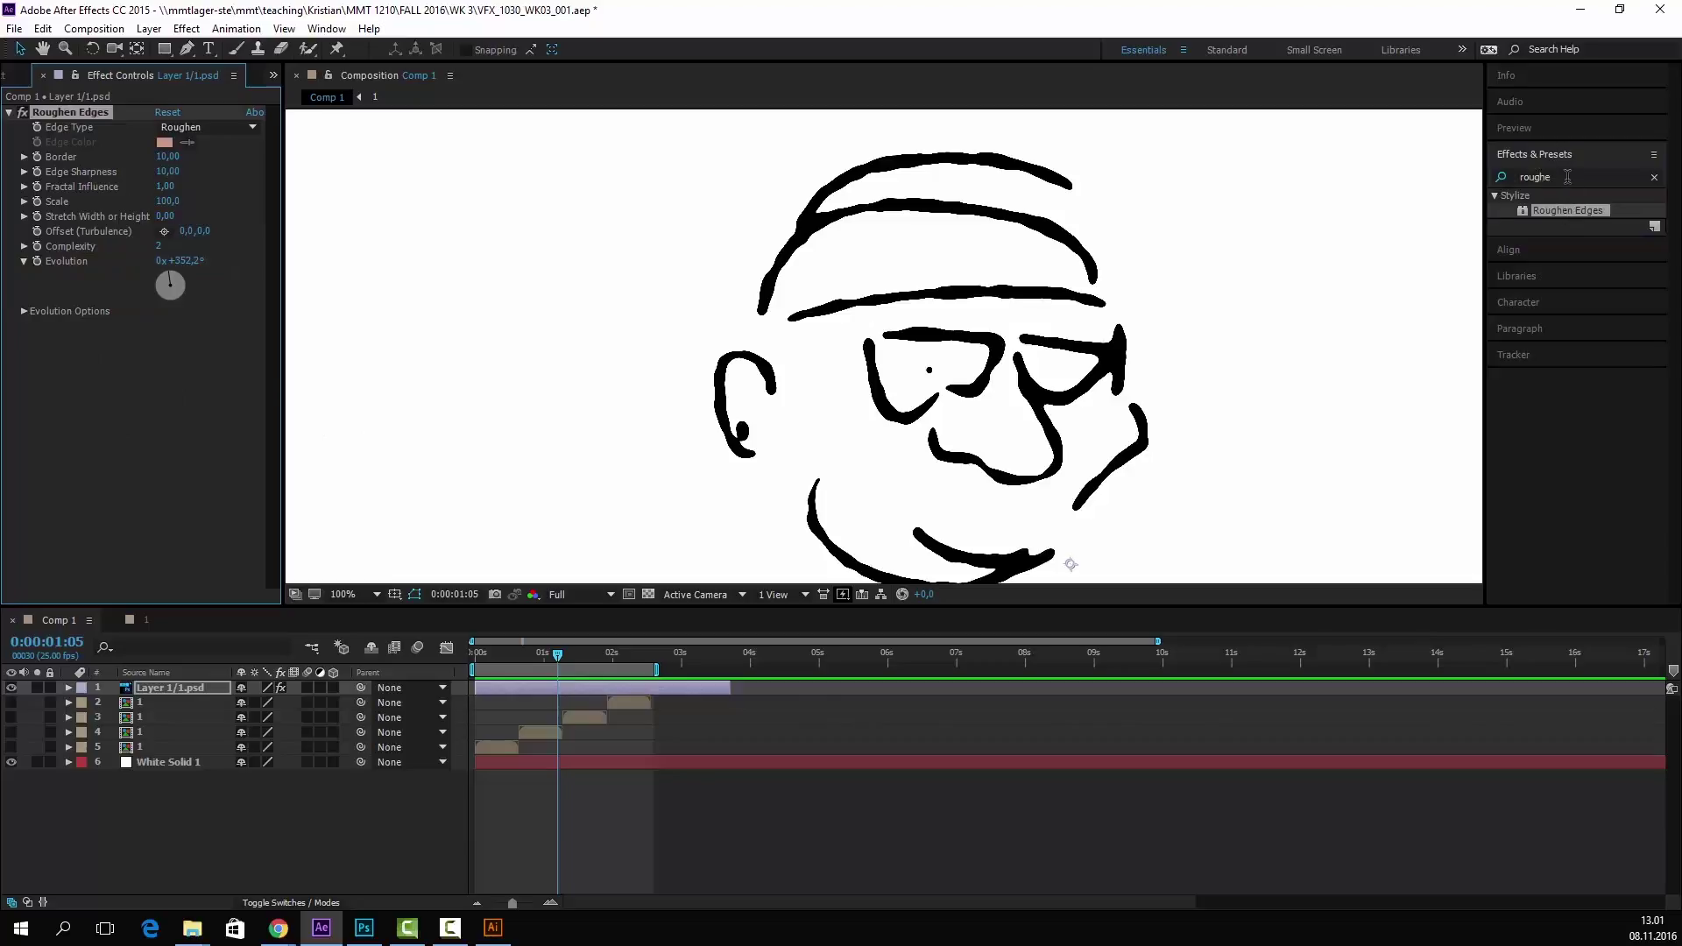
left_click(1501, 179)
type("tut")
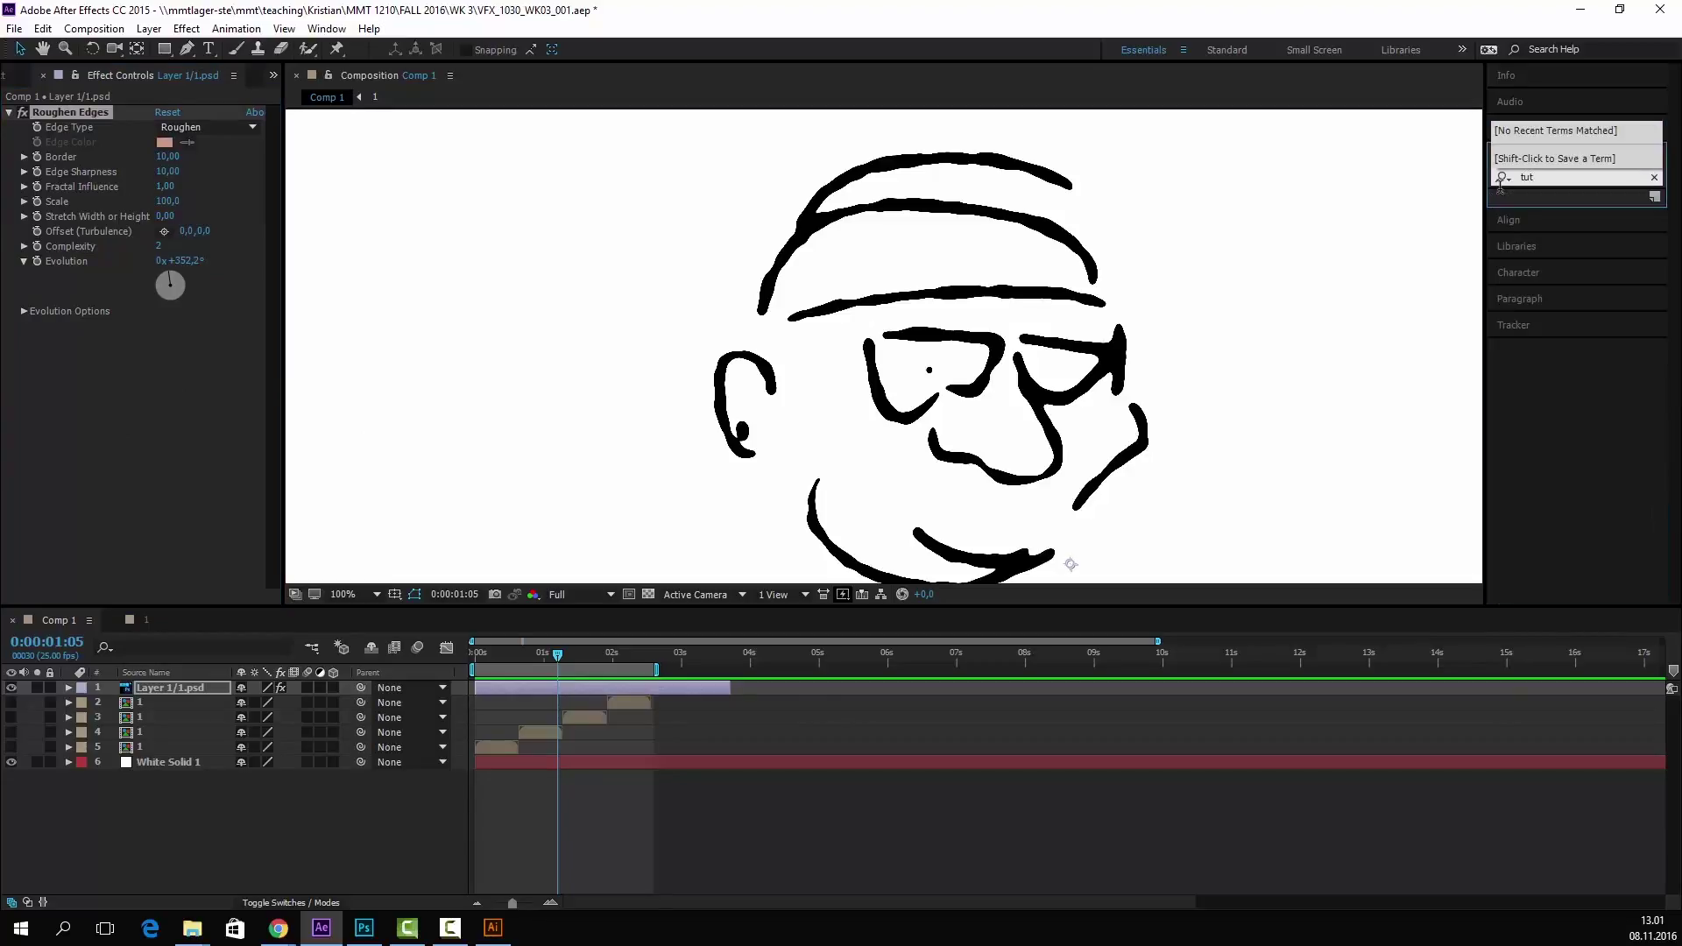
type("rbu")
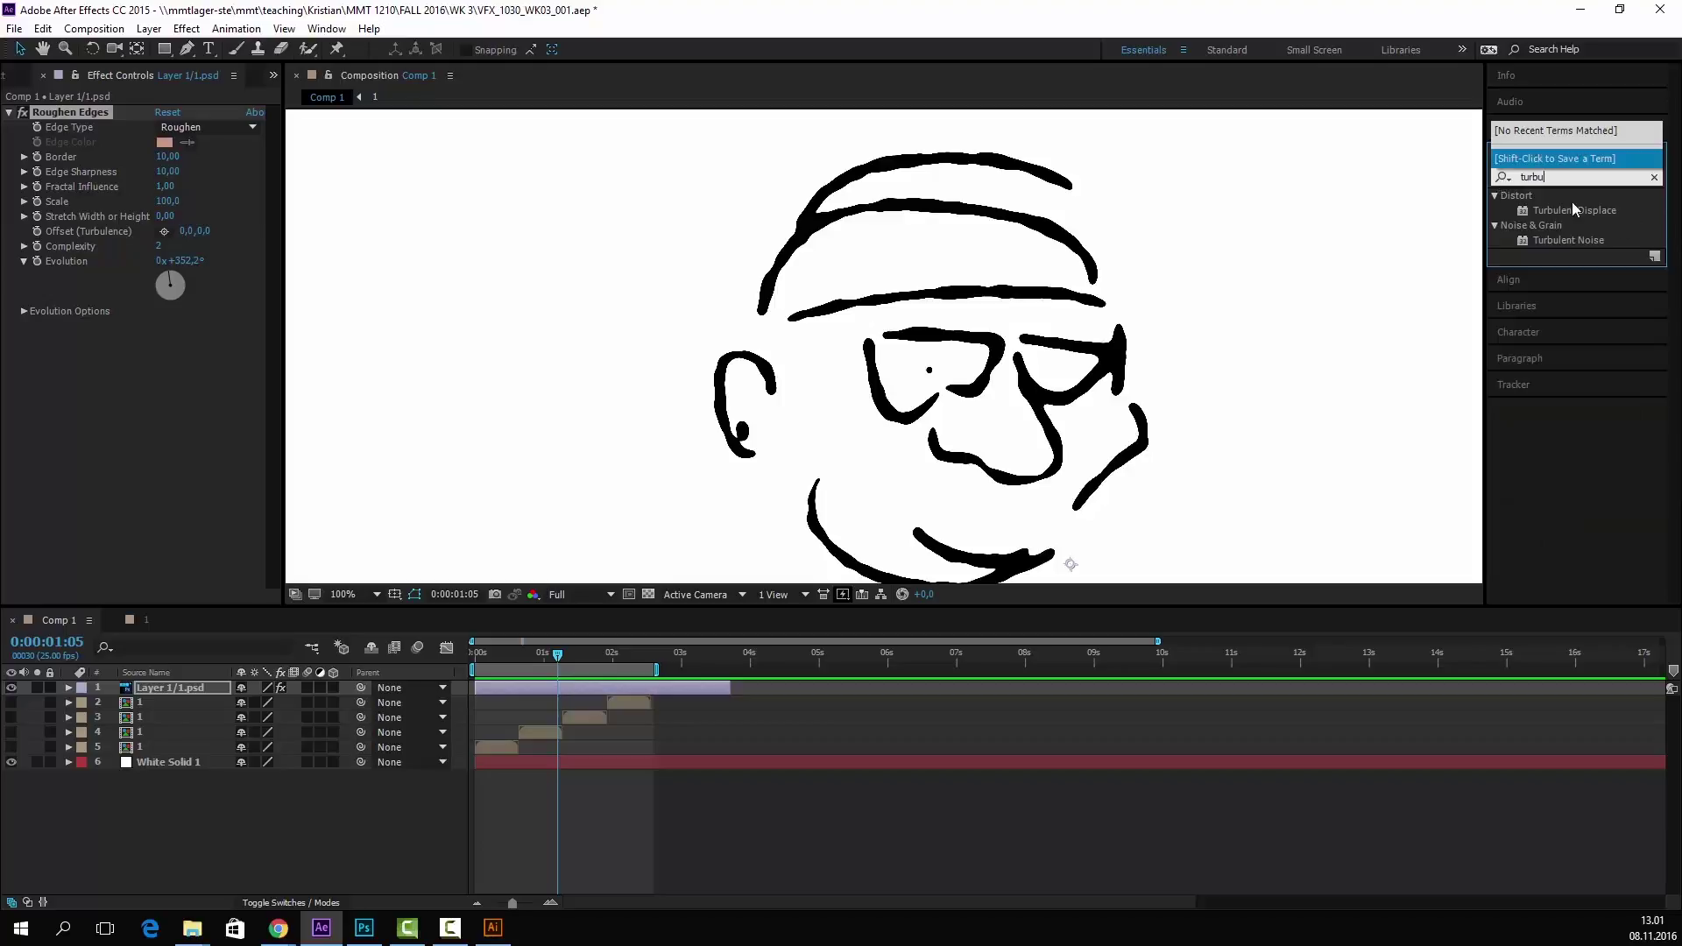
mouse_move(1574, 210)
left_mouse_down()
mouse_move(1464, 271)
mouse_move(1021, 353)
left_mouse_up()
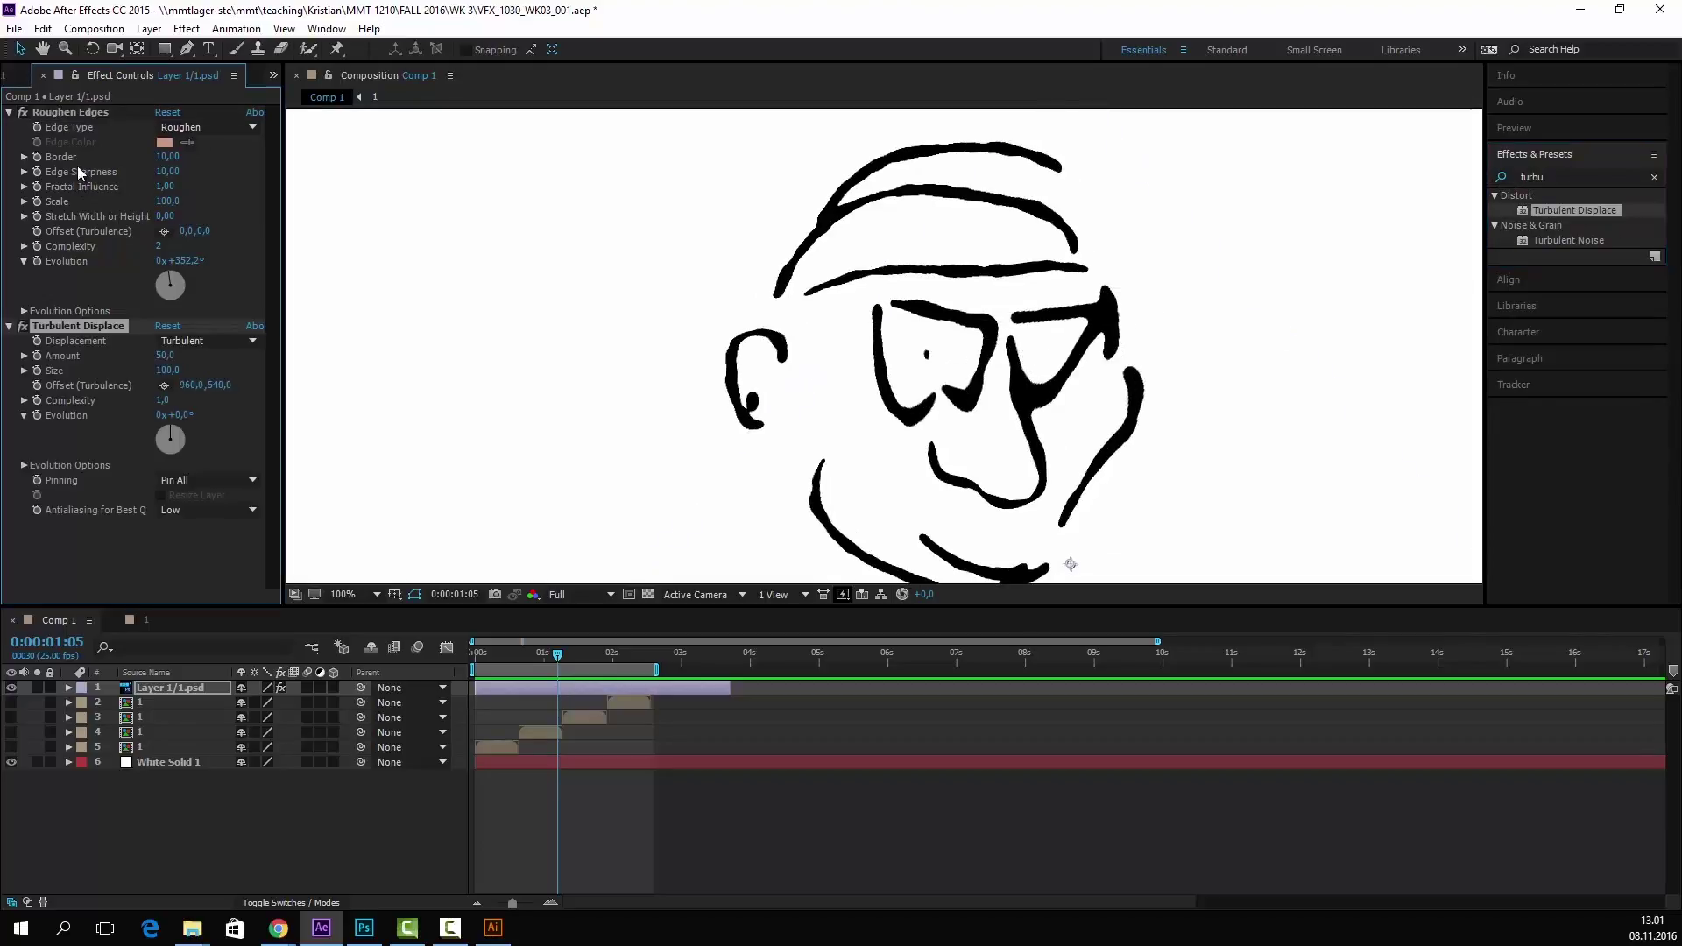
- Turn off Roughen Edges on the face and set the Turbulent Displace Amount to 118 and Size to 2
left_click(23, 113)
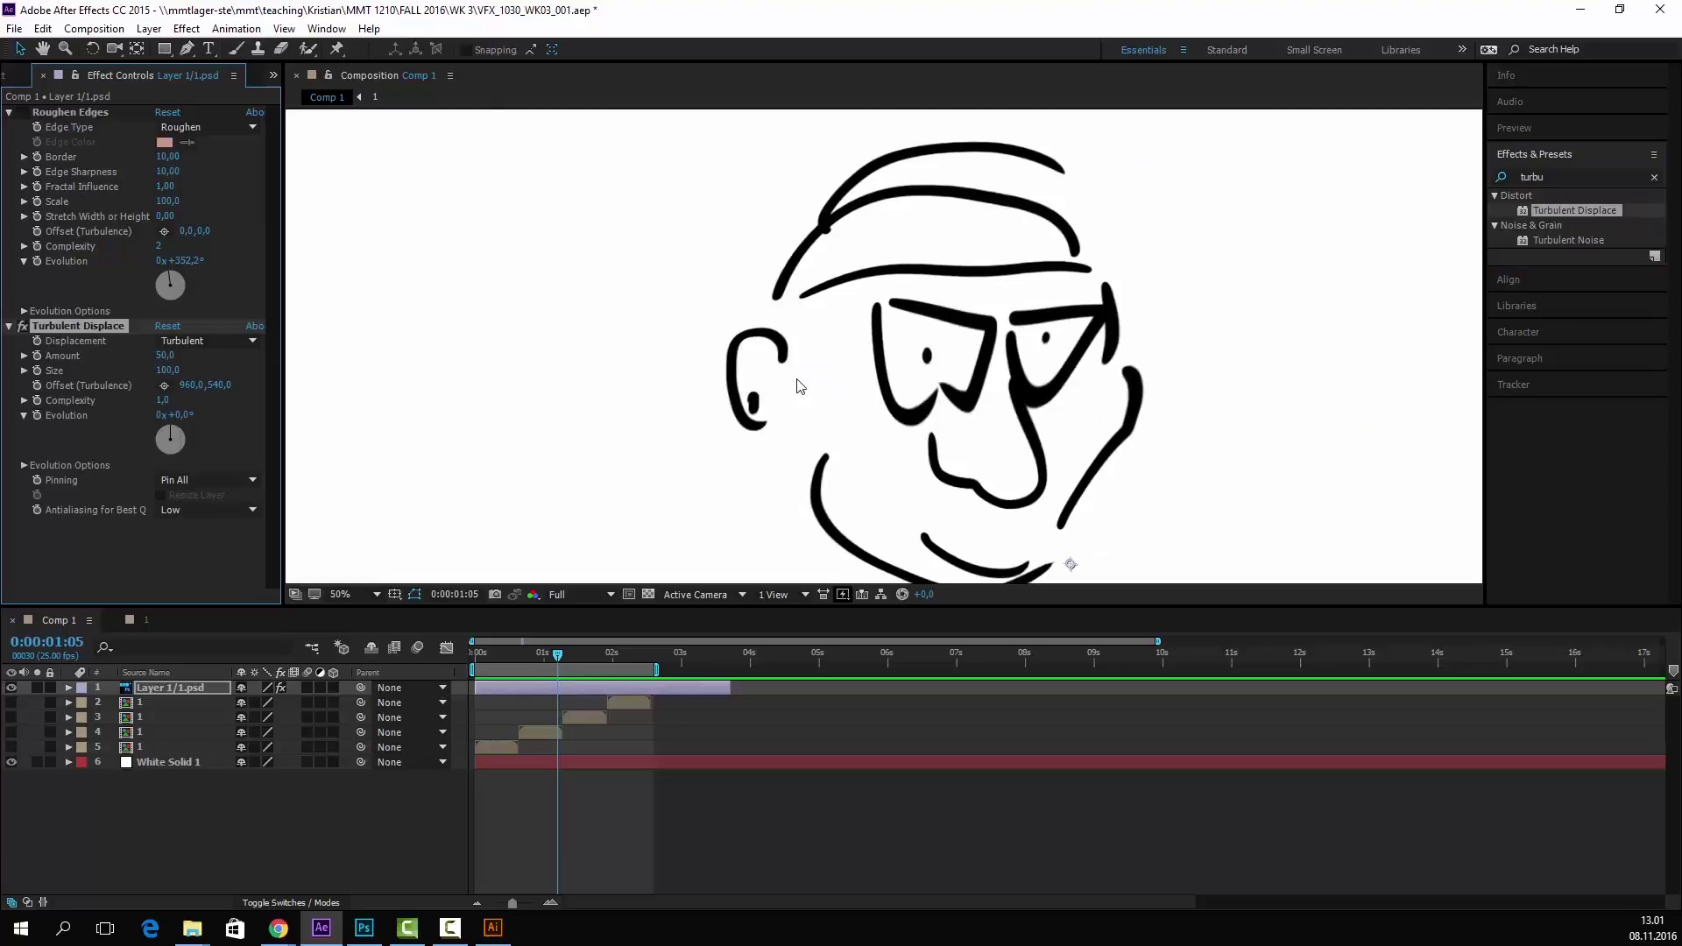
scroll(795, 379, "down", 2)
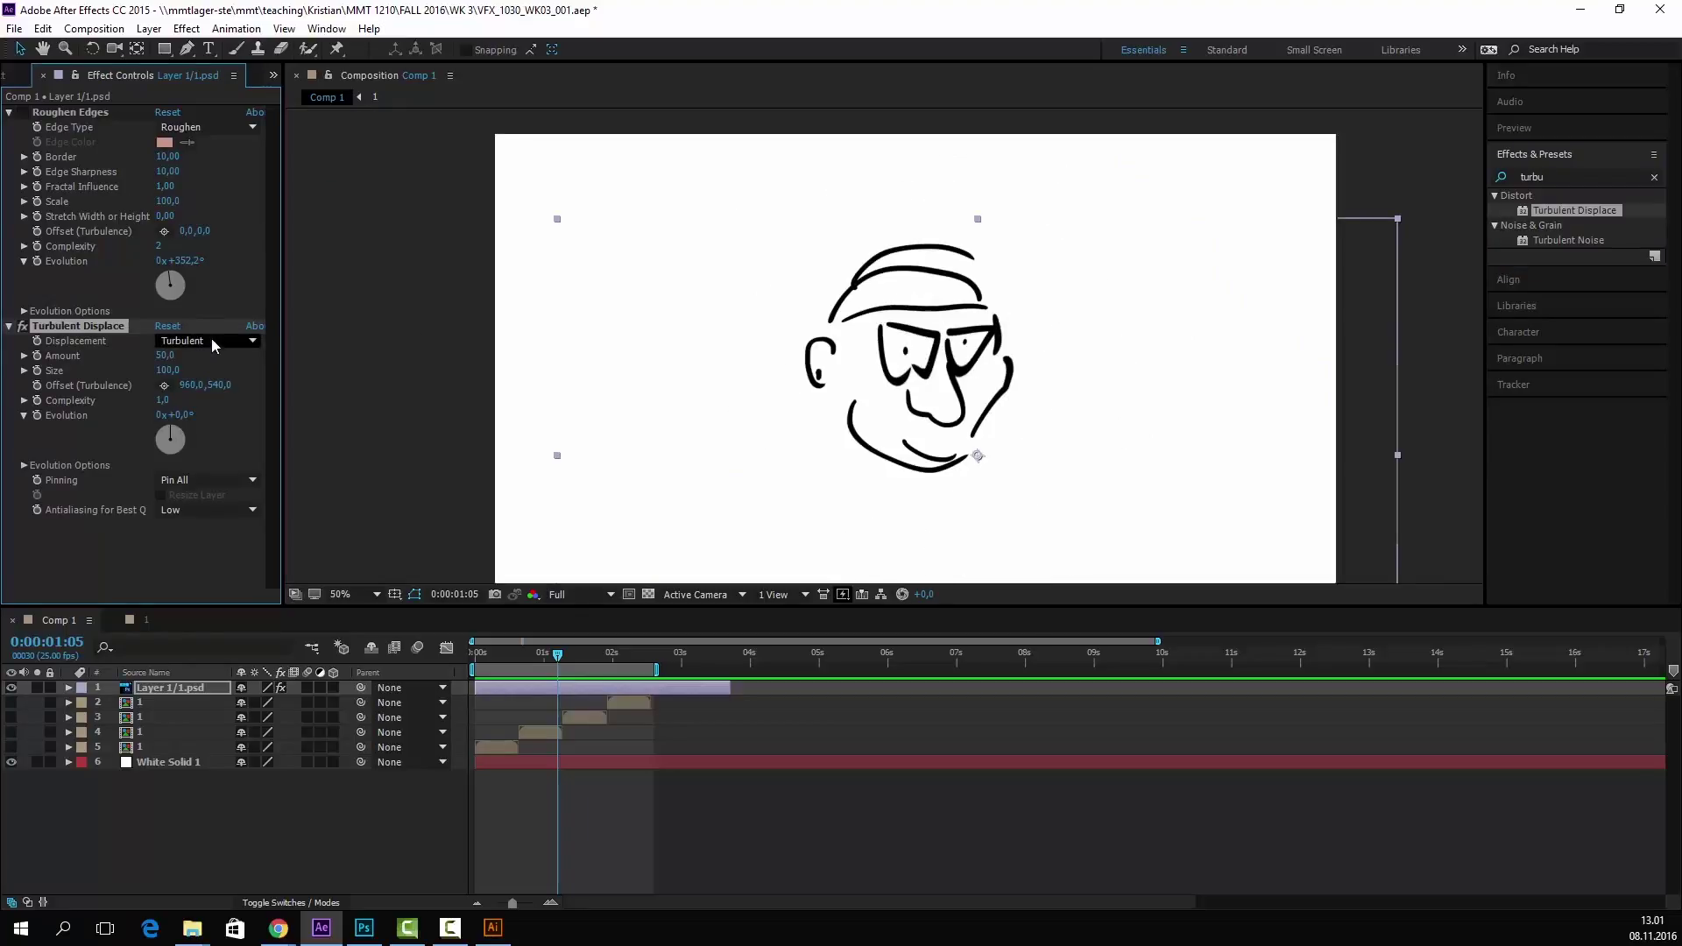
mouse_move(200, 359)
left_mouse_down()
mouse_move(139, 373)
mouse_move(181, 386)
mouse_move(203, 370)
mouse_move(331, 367)
mouse_move(70, 386)
left_mouse_up()
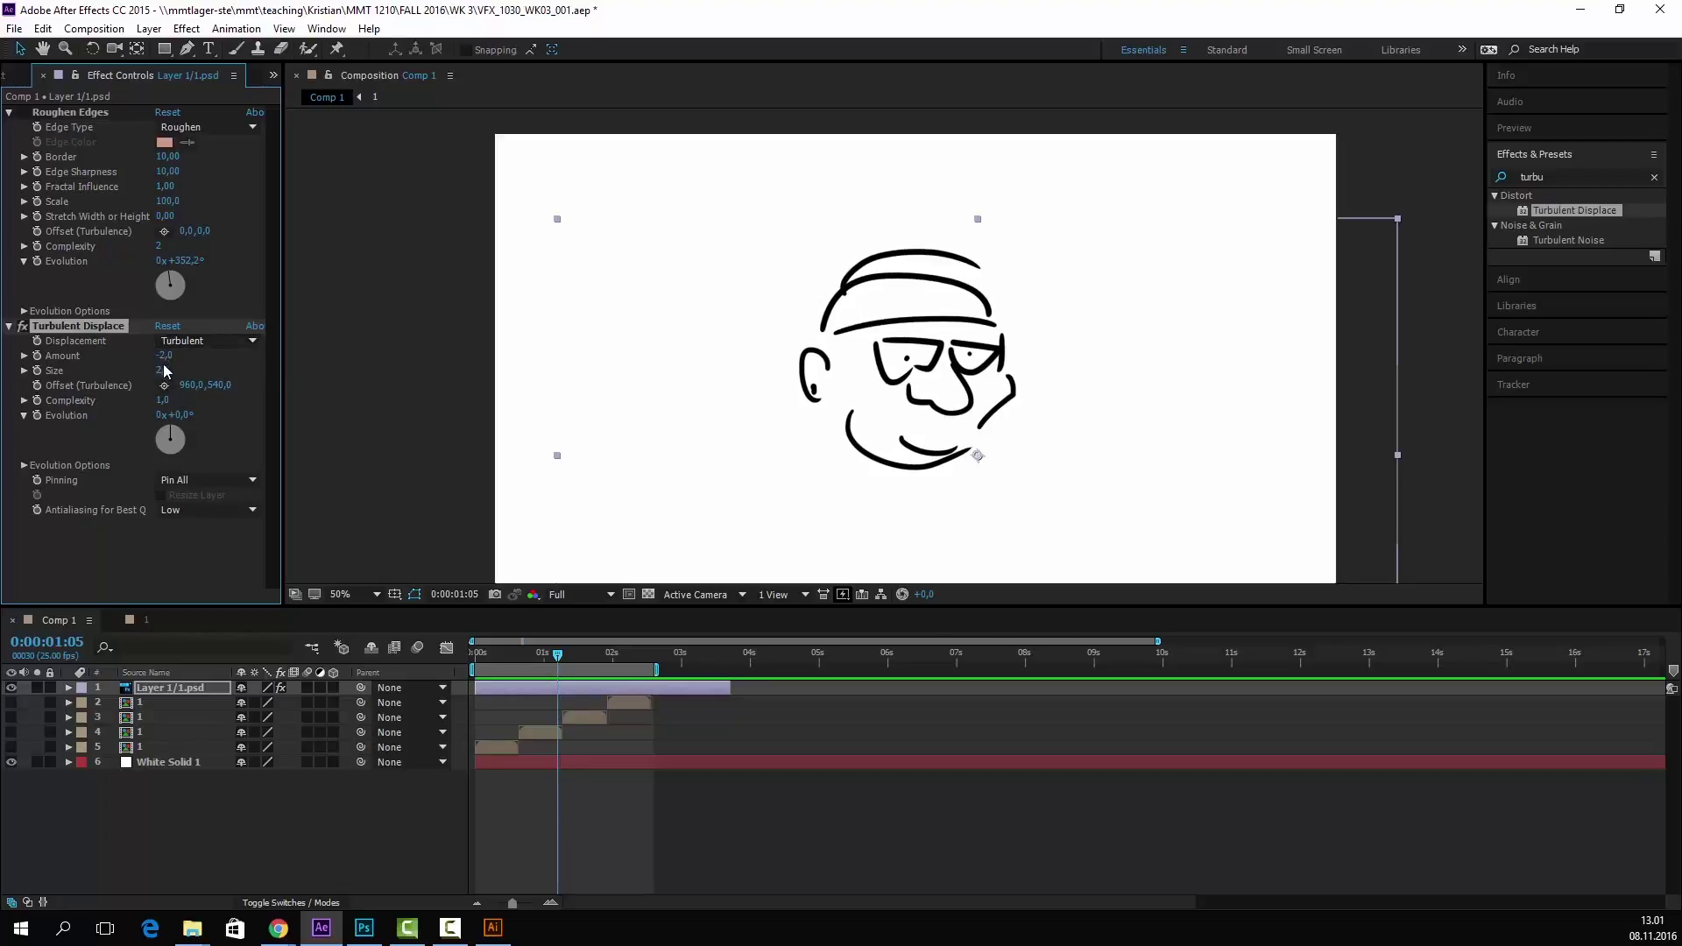
left_click_drag(165, 356, 271, 358)
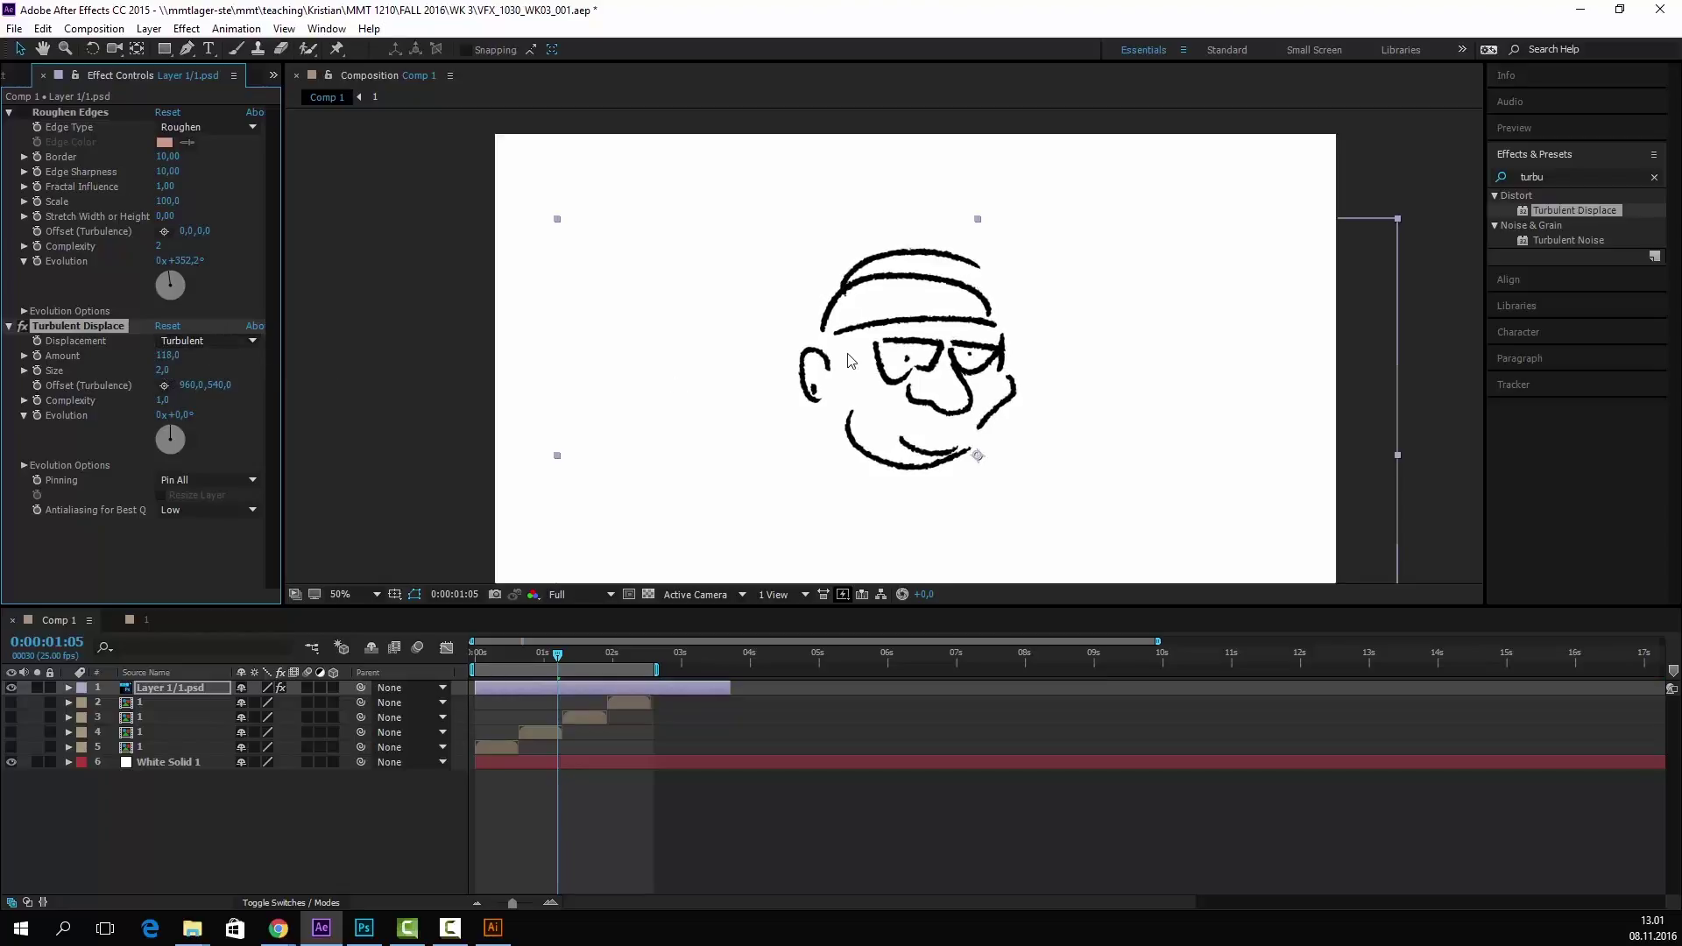
scroll(847, 354, "up", 1)
scroll(708, 326, "down", 1)
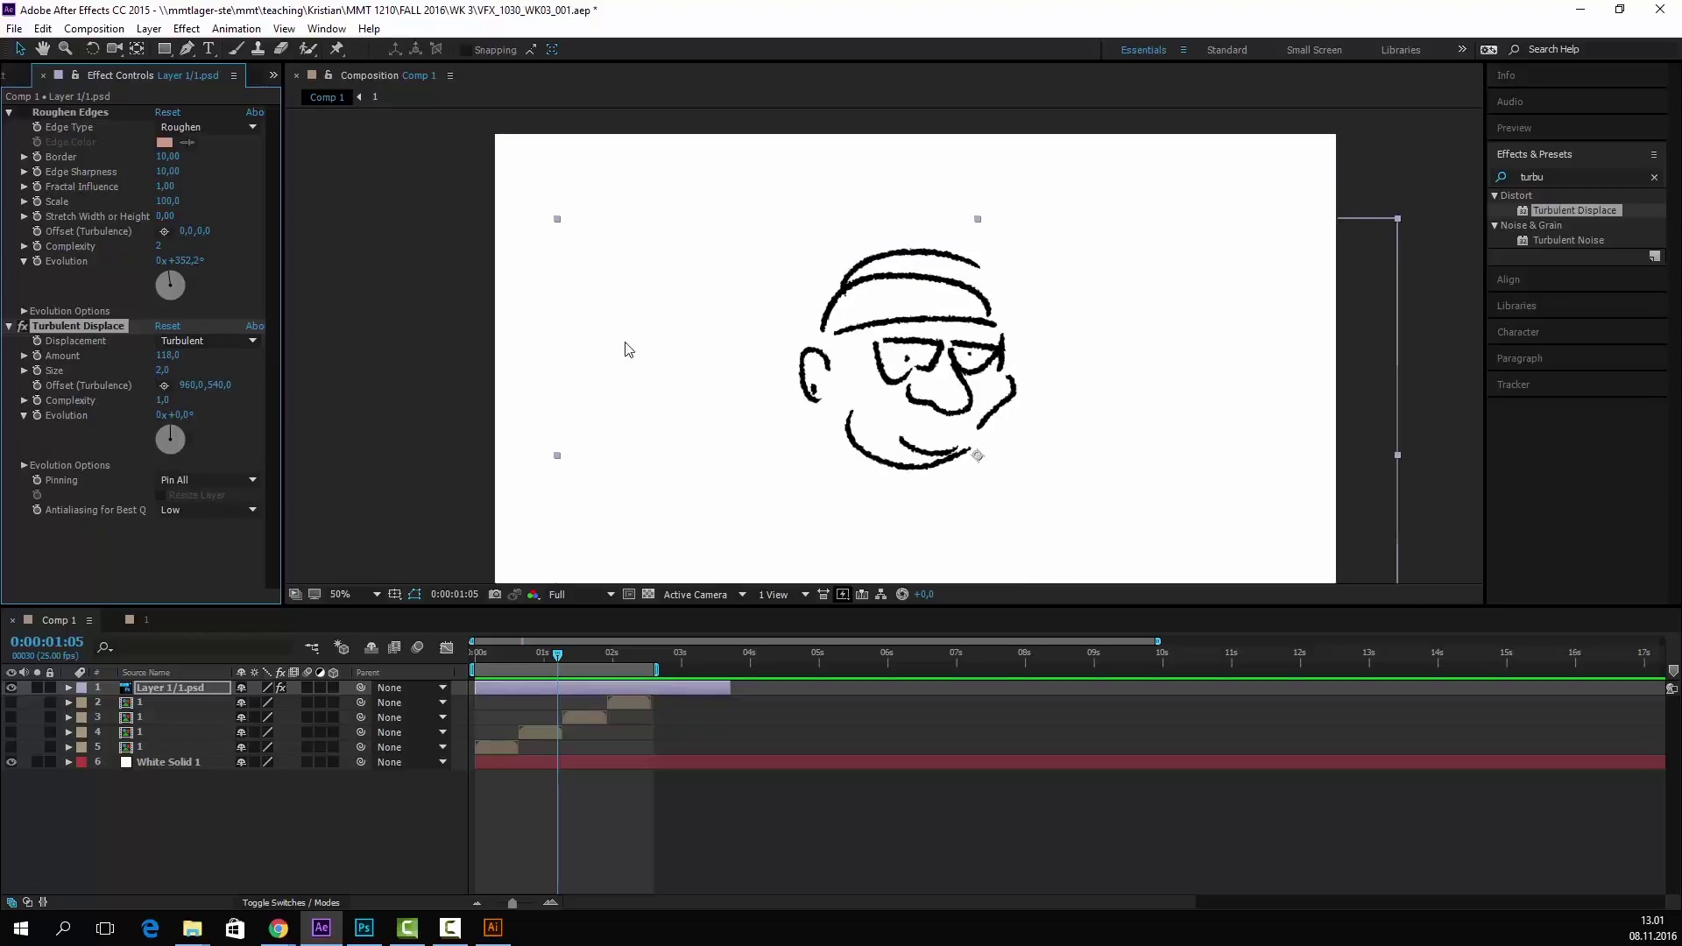
key("period")
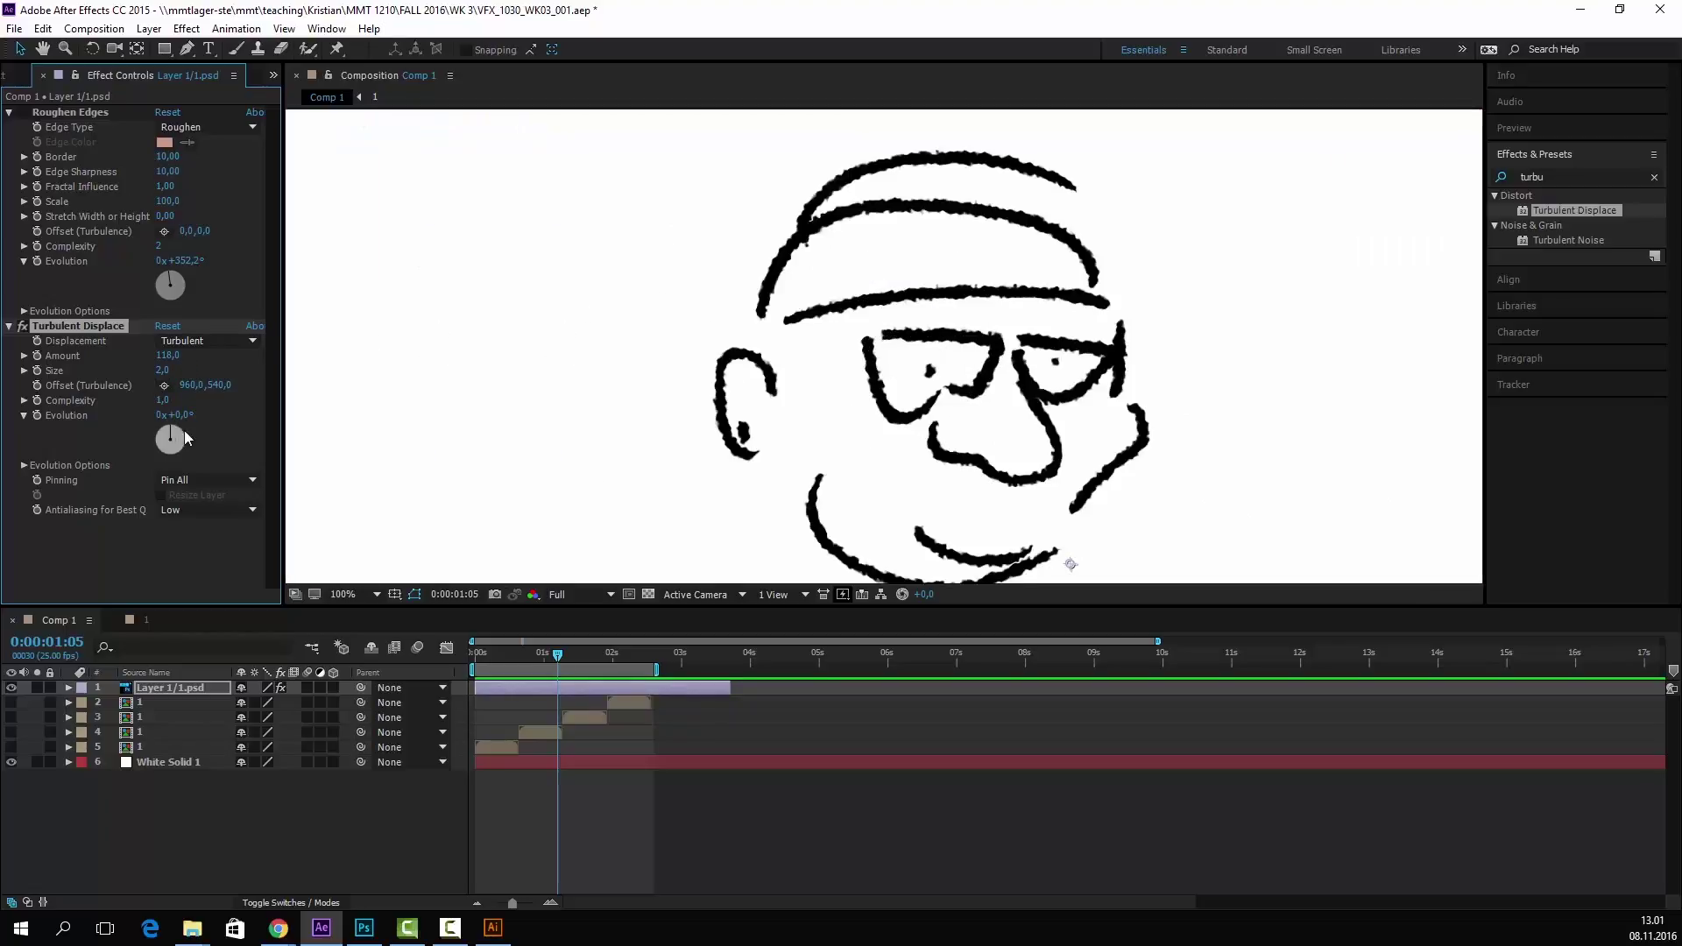
- Animate the Turbulent Displace Evolution from 0 at the timeline start to 2x+53° at 0:00:02:14
mouse_move(178, 432)
left_mouse_down()
mouse_move(166, 414)
mouse_move(203, 442)
left_mouse_up()
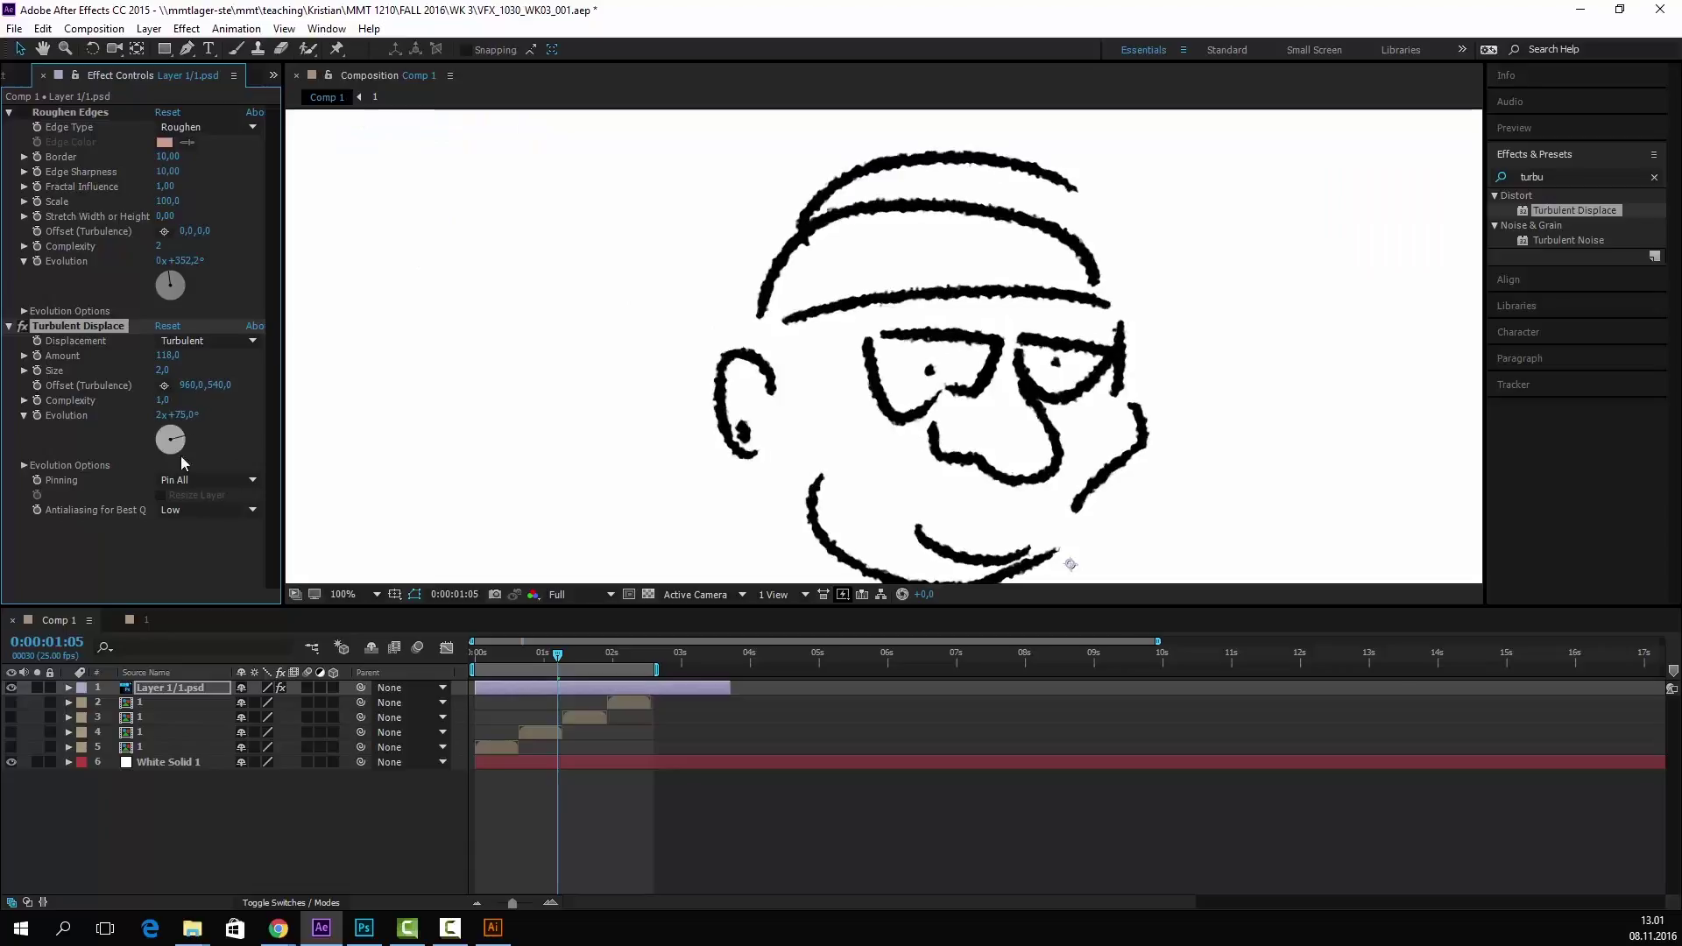
key("ctrl+z")
left_click_drag(559, 664, 644, 657)
left_click(26, 422)
left_click(173, 452)
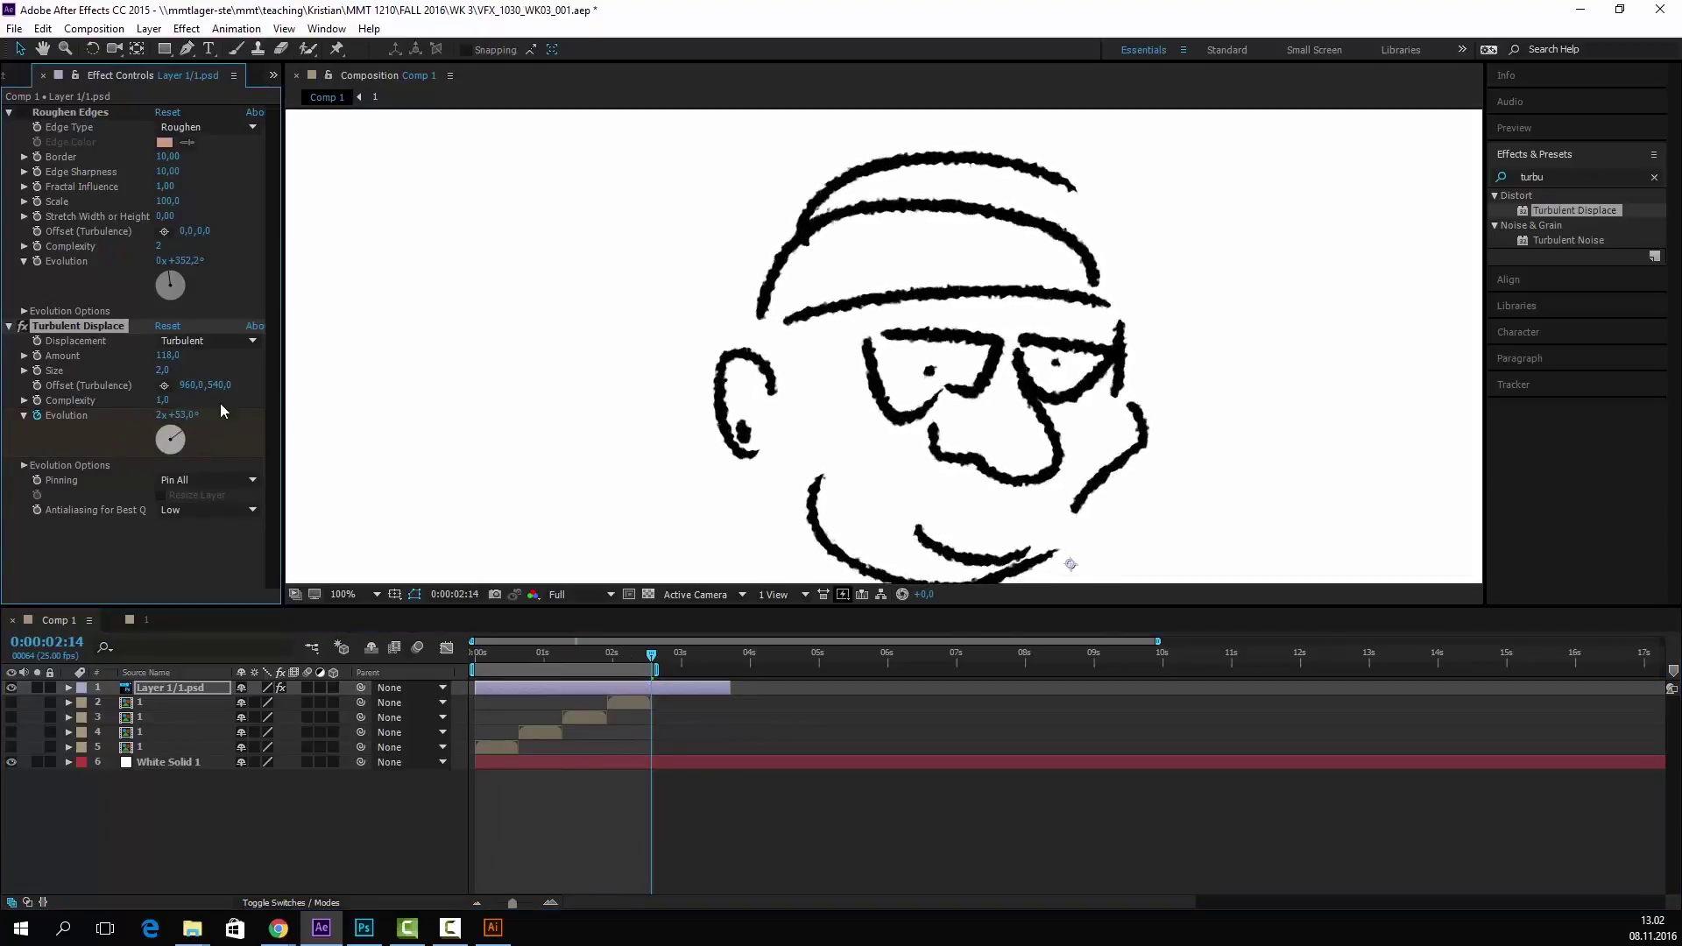
- Play the Turbulent Displace animation from the start and examine the face's rough lines at a smaller magnification
key("Home")
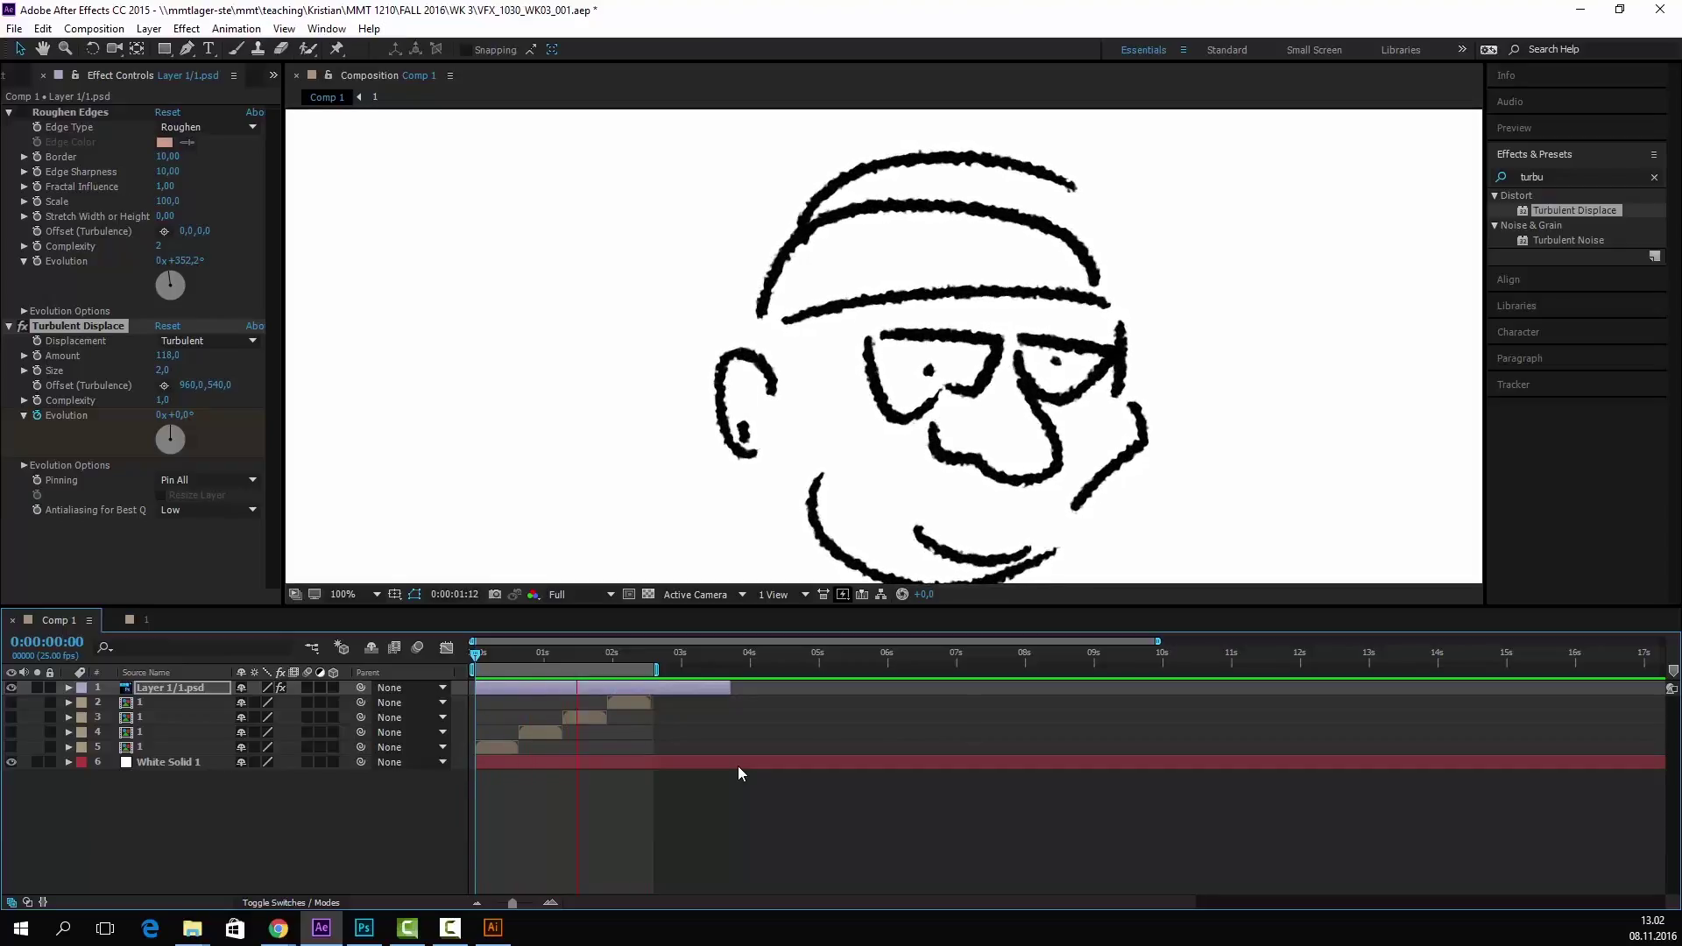
key("space")
left_click(733, 835)
scroll(713, 523, "down", 2)
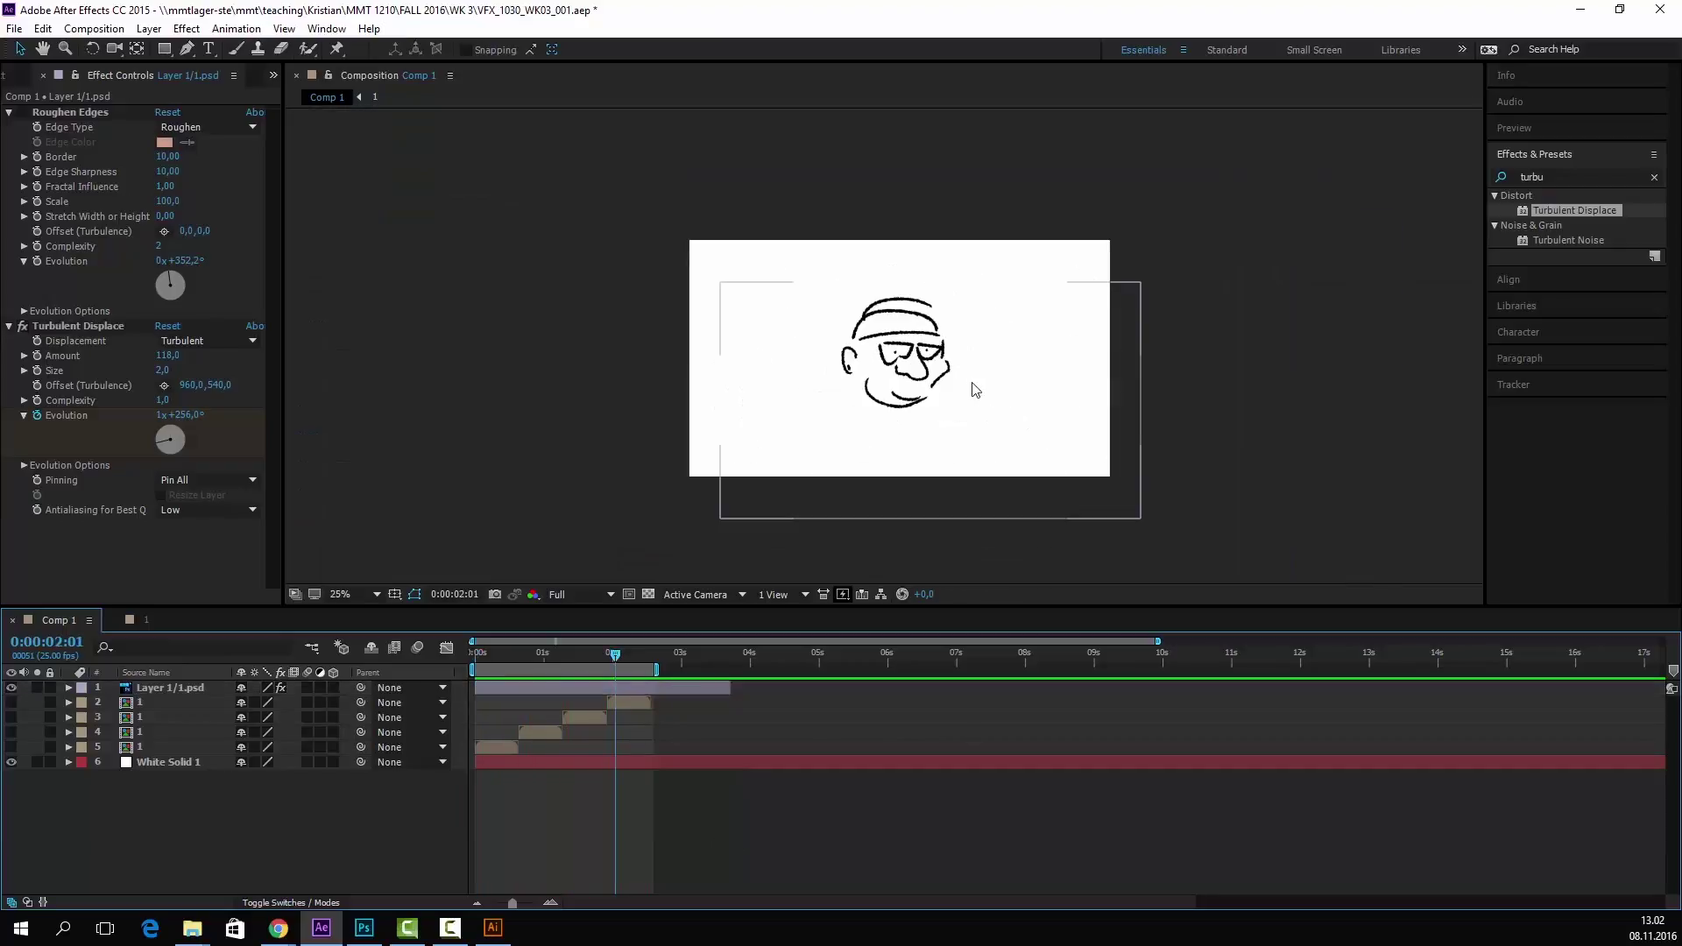
key("period")
left_click(168, 690)
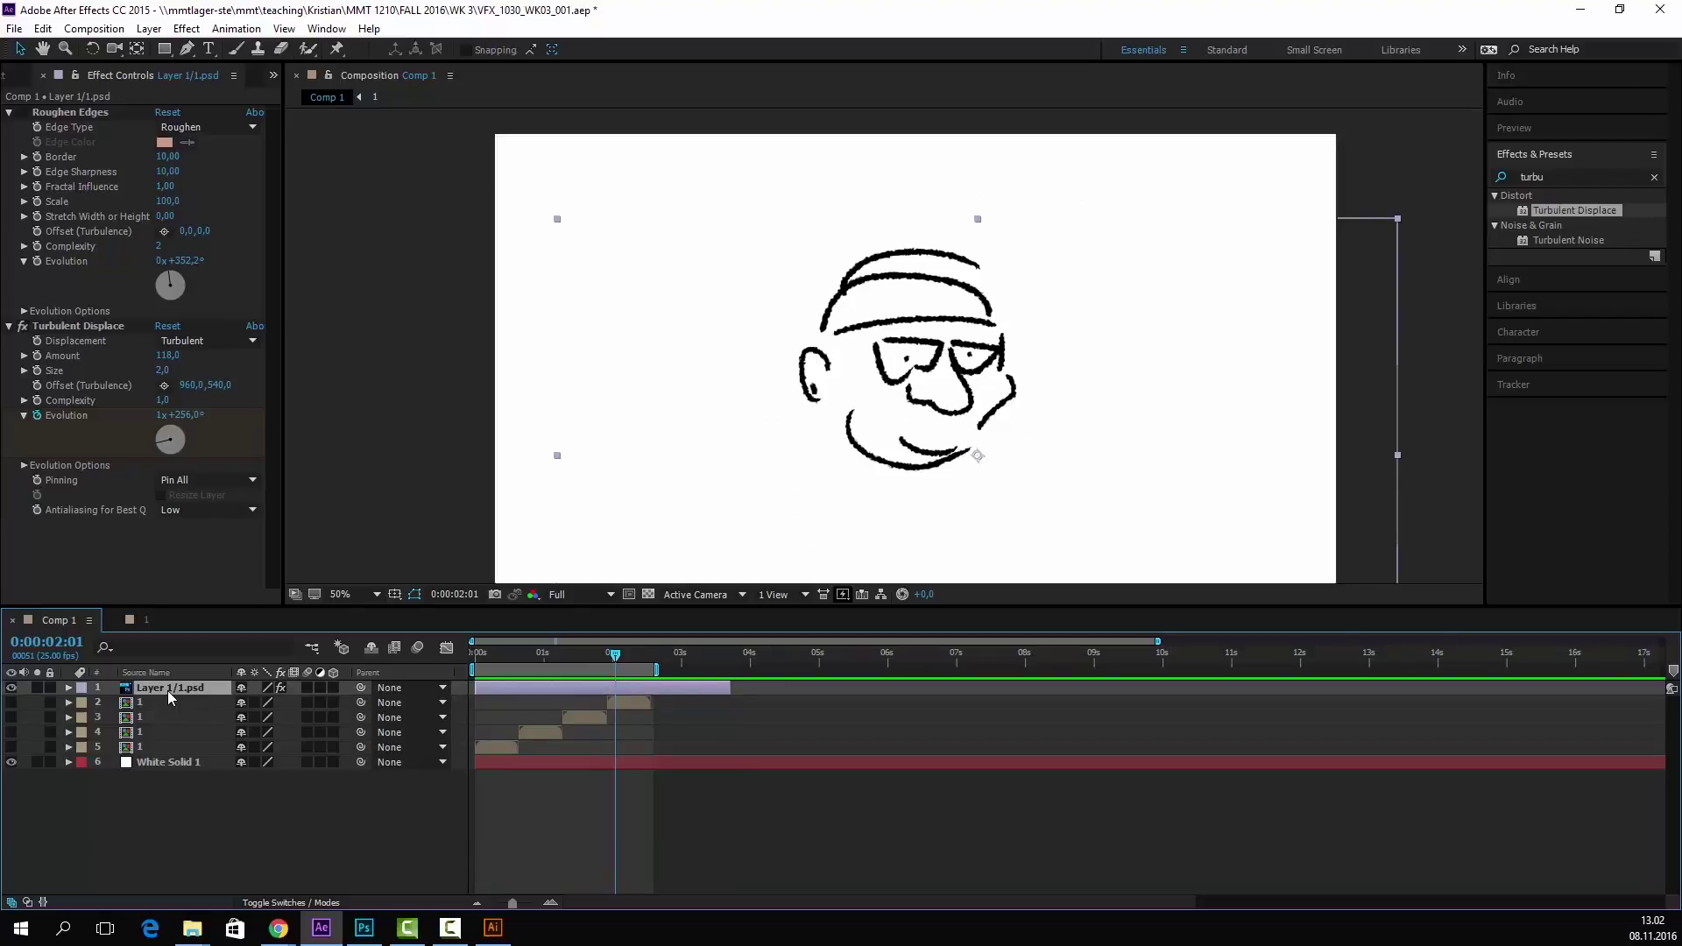
left_click(338, 881)
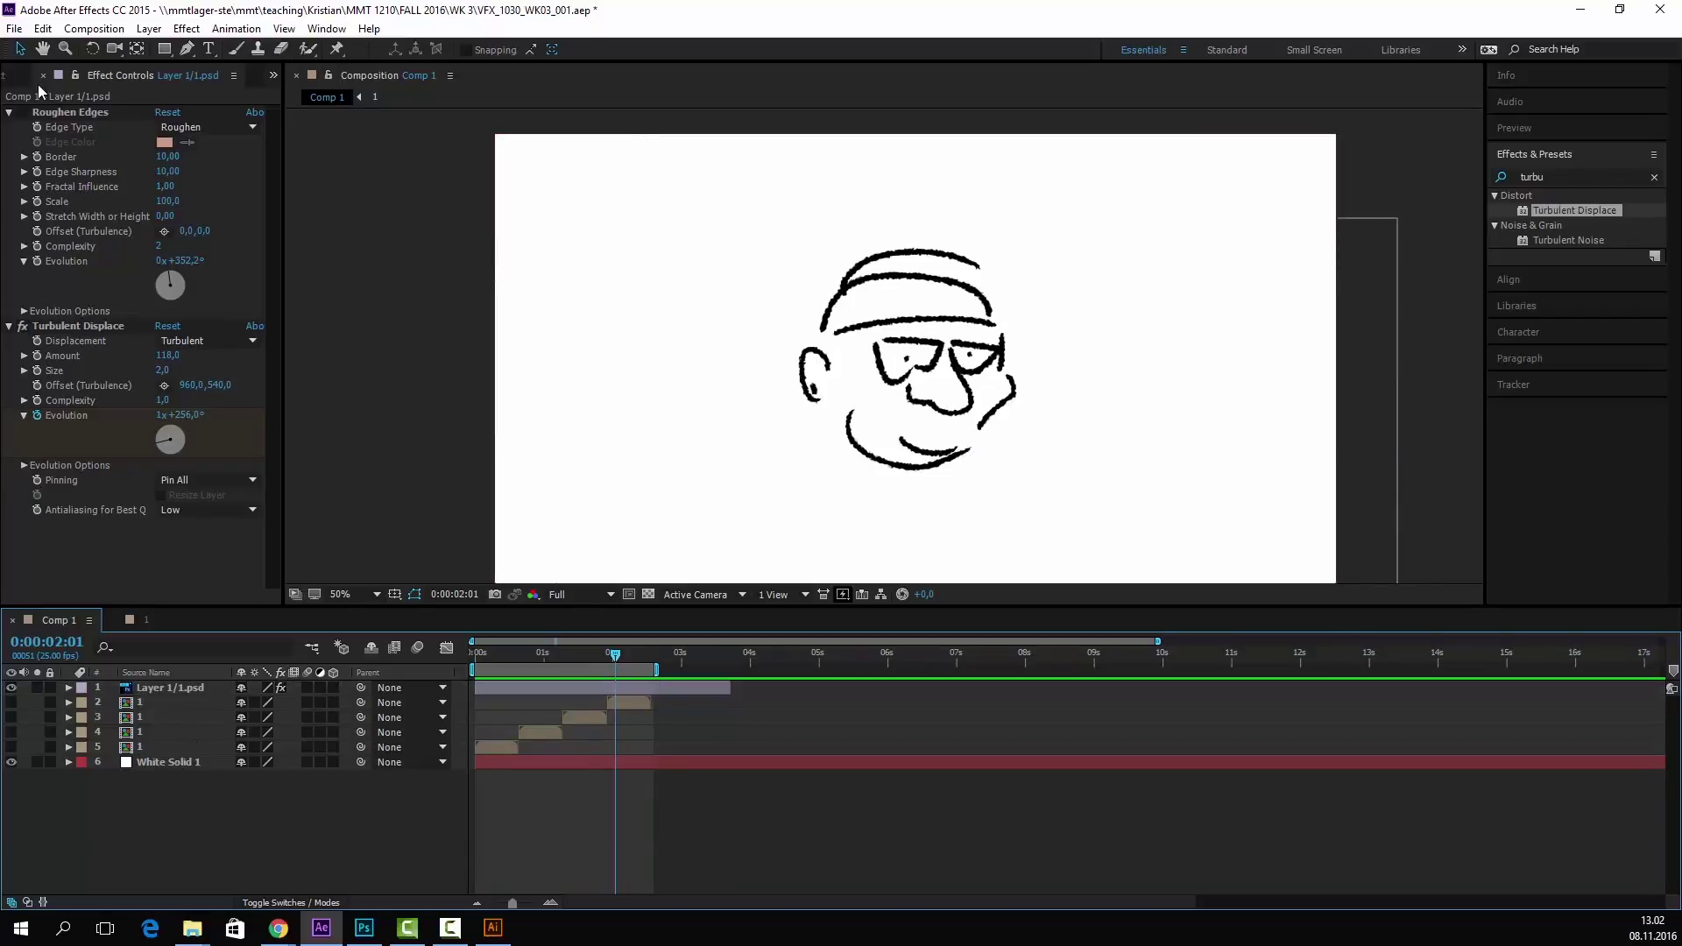
- Create a new 1920 x 1080 composition, 30 seconds long at 25 fps
left_click(7, 76)
right_click(193, 452)
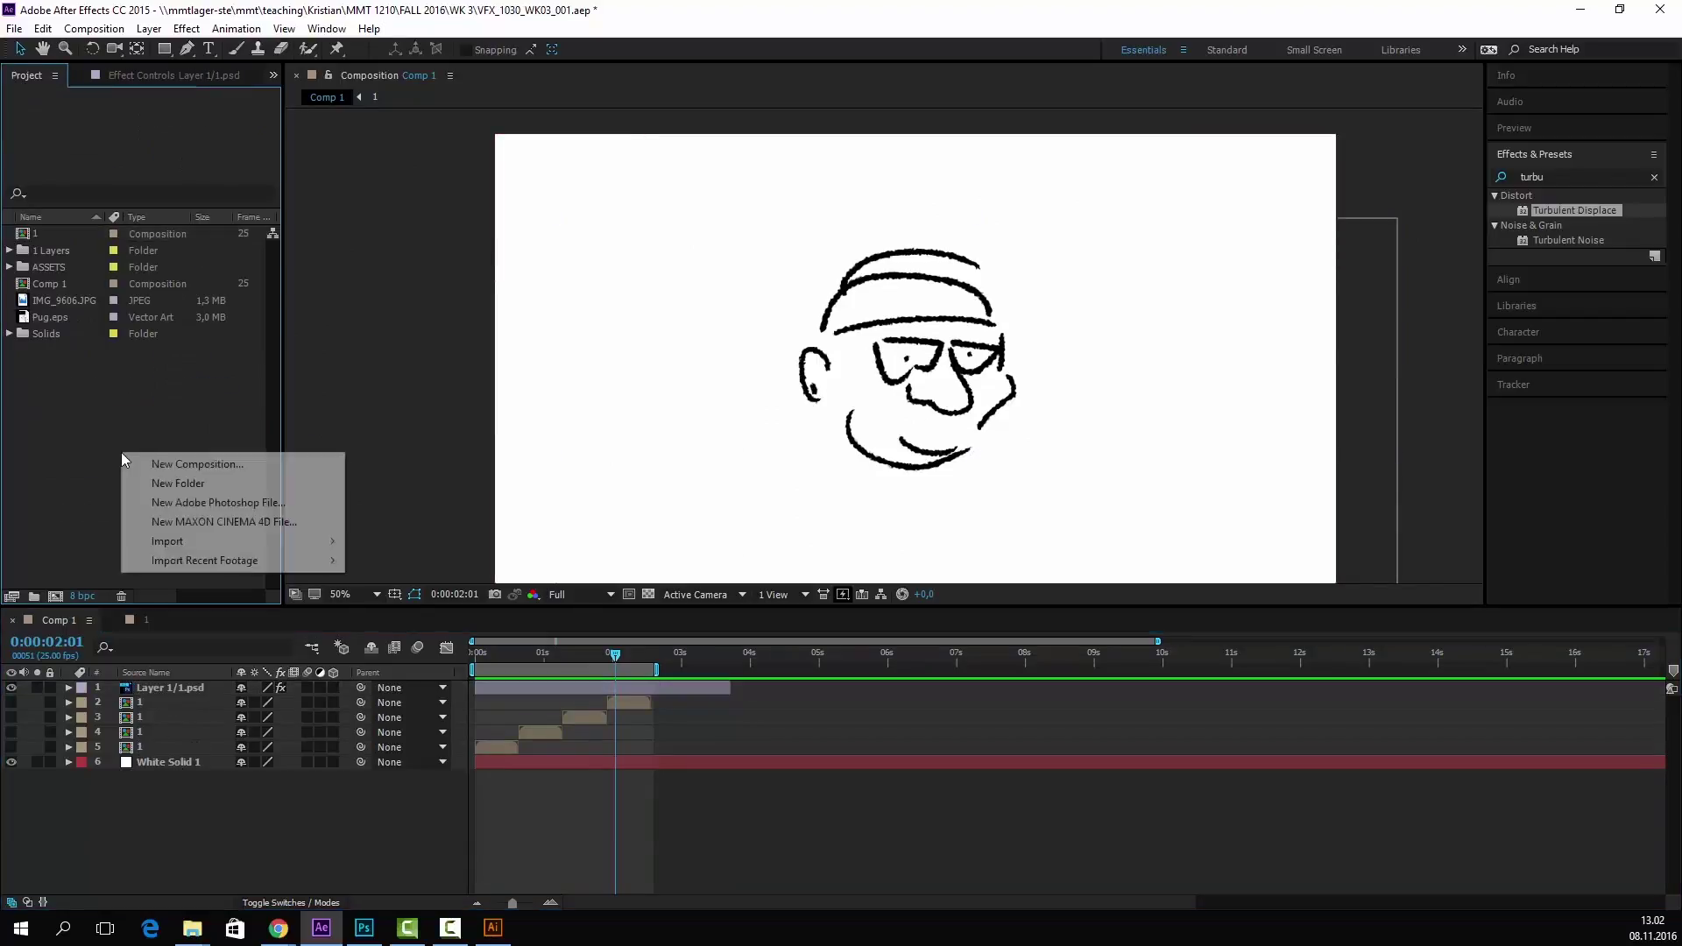
left_click(202, 464)
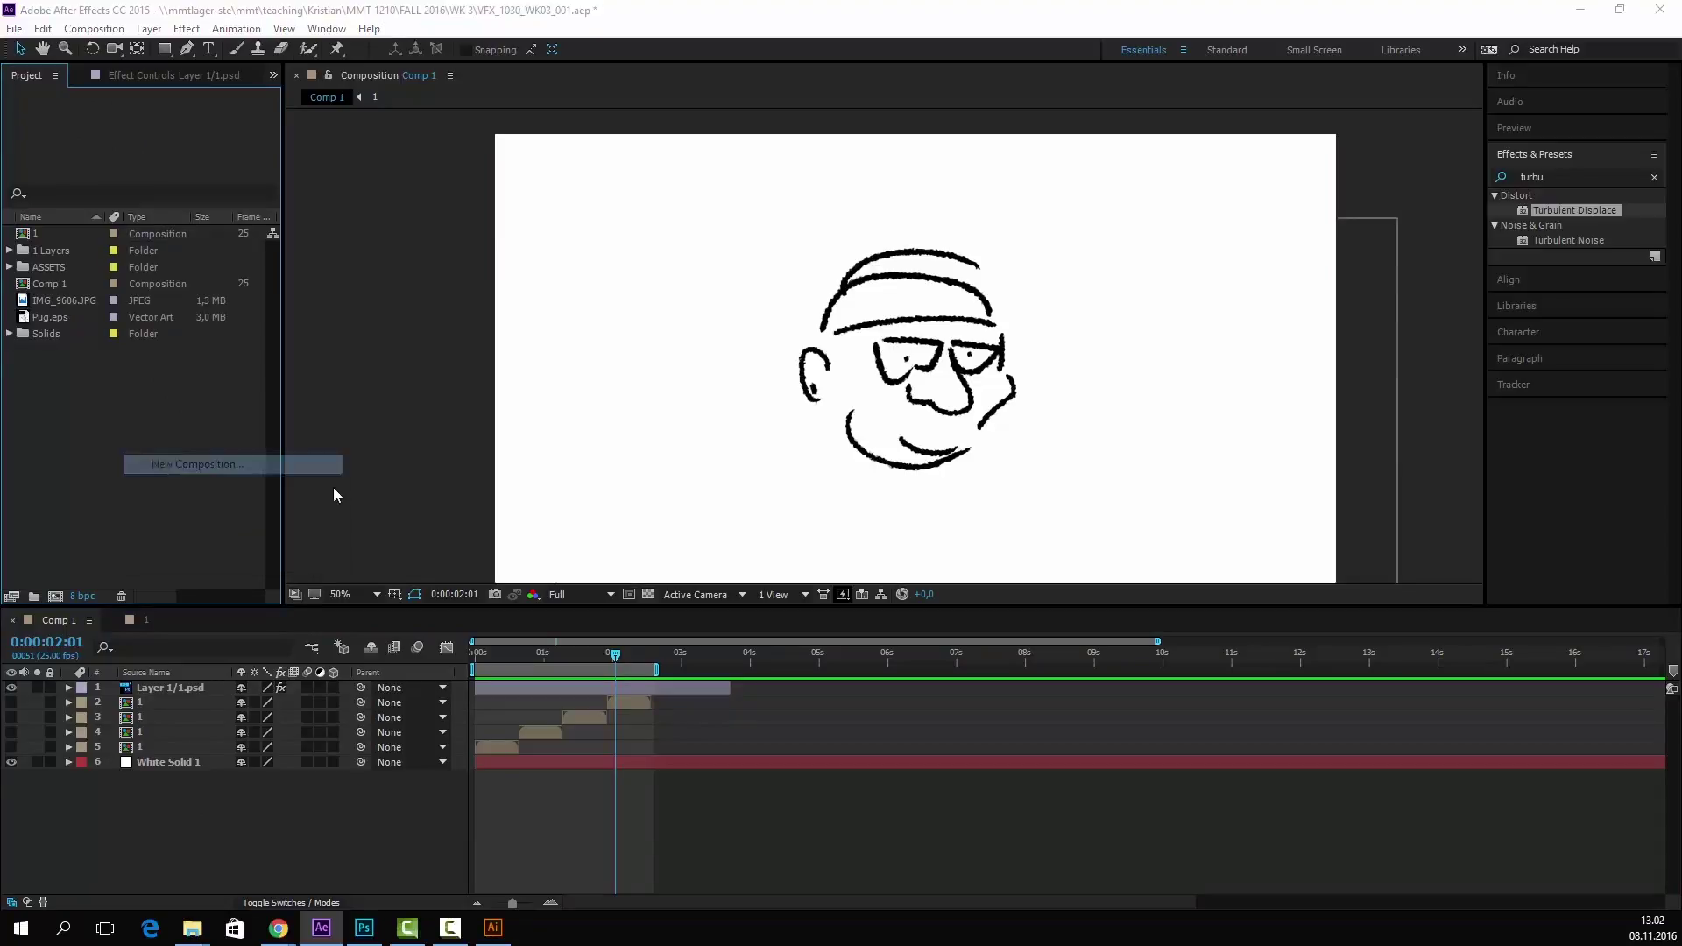
key("Return")
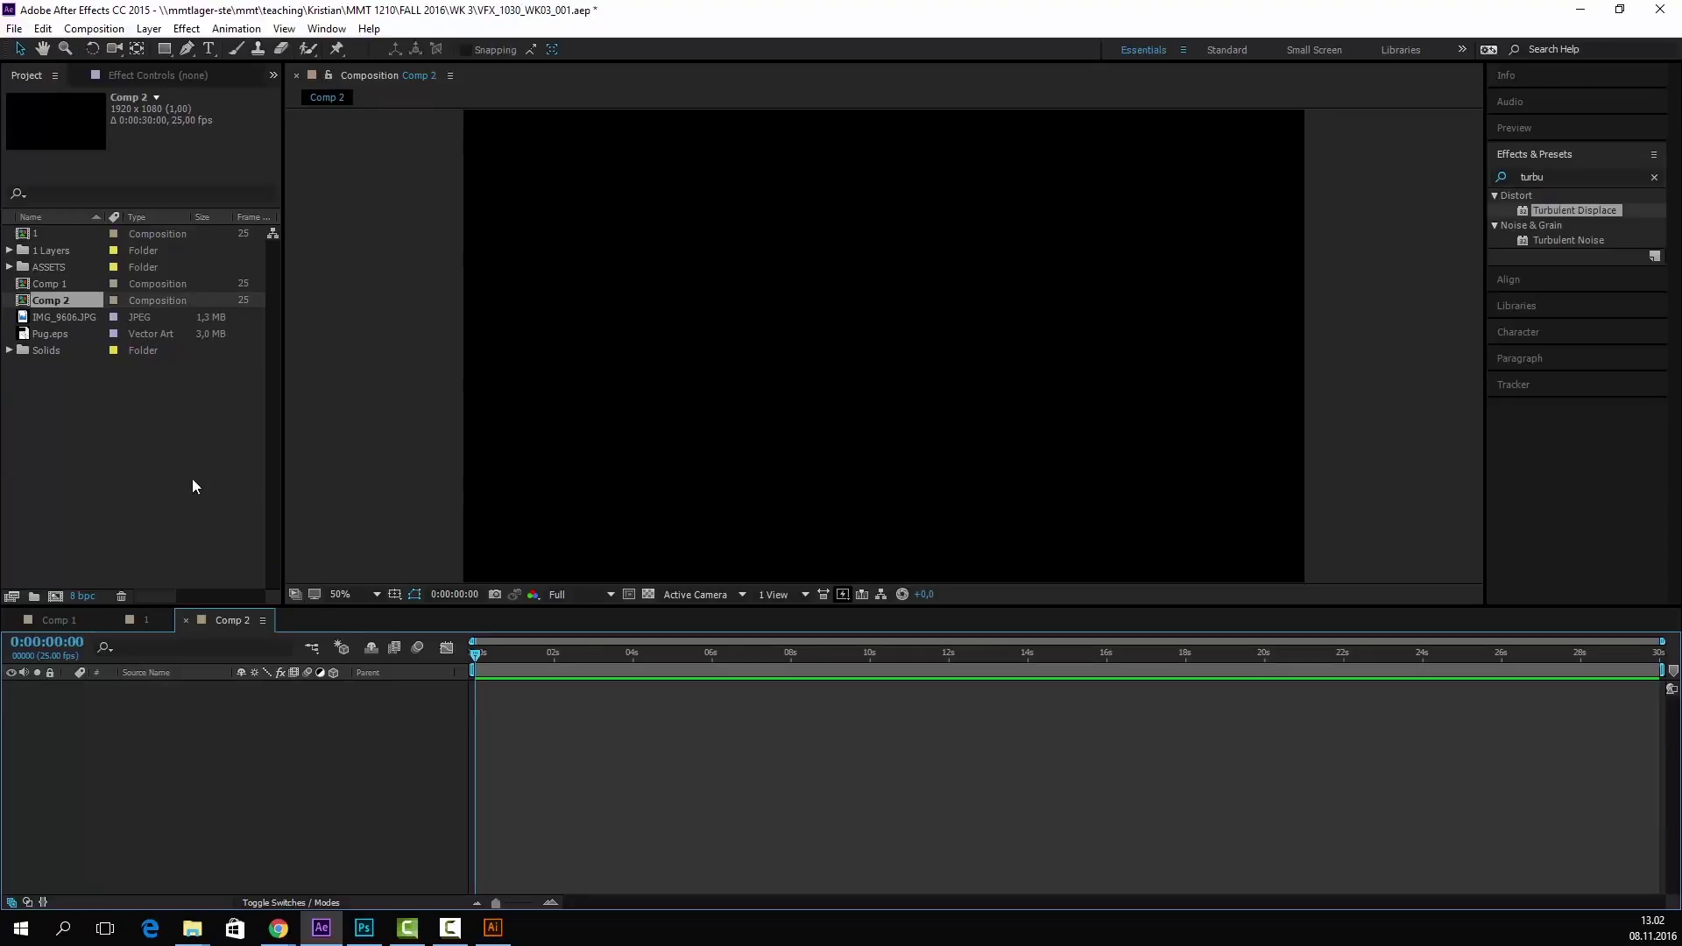
- Switch to Photoshop to view the 1.psd face drawing, and return to the empty composition in After Effects
key("alt+Tab")
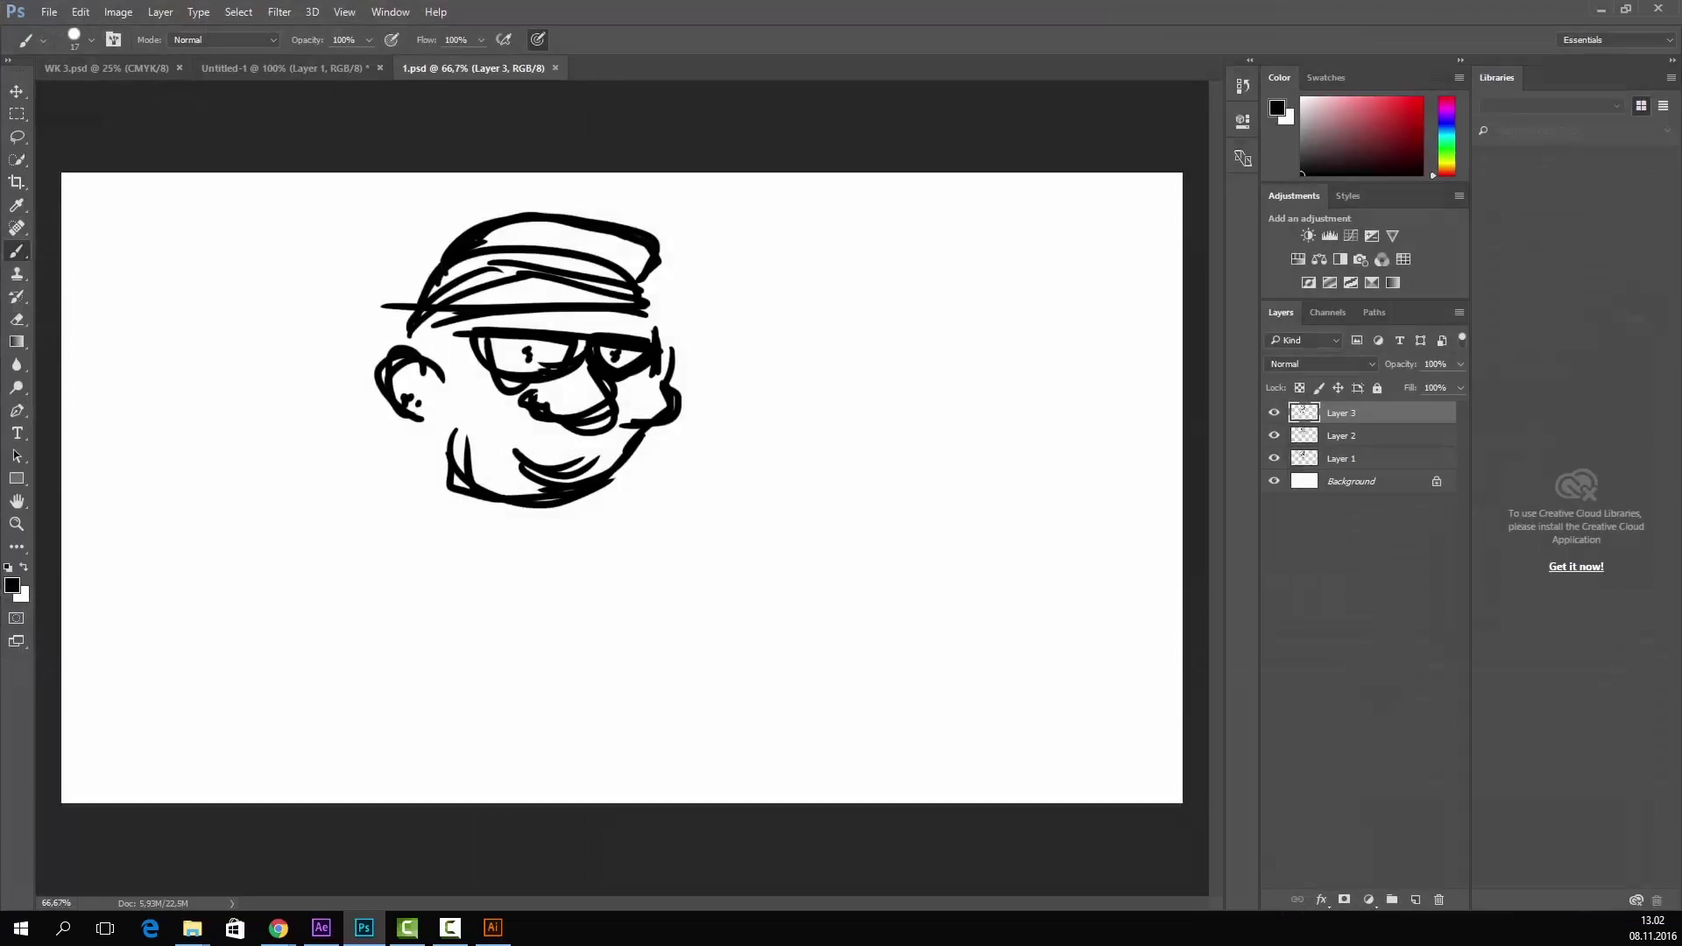
key("alt+Tab")
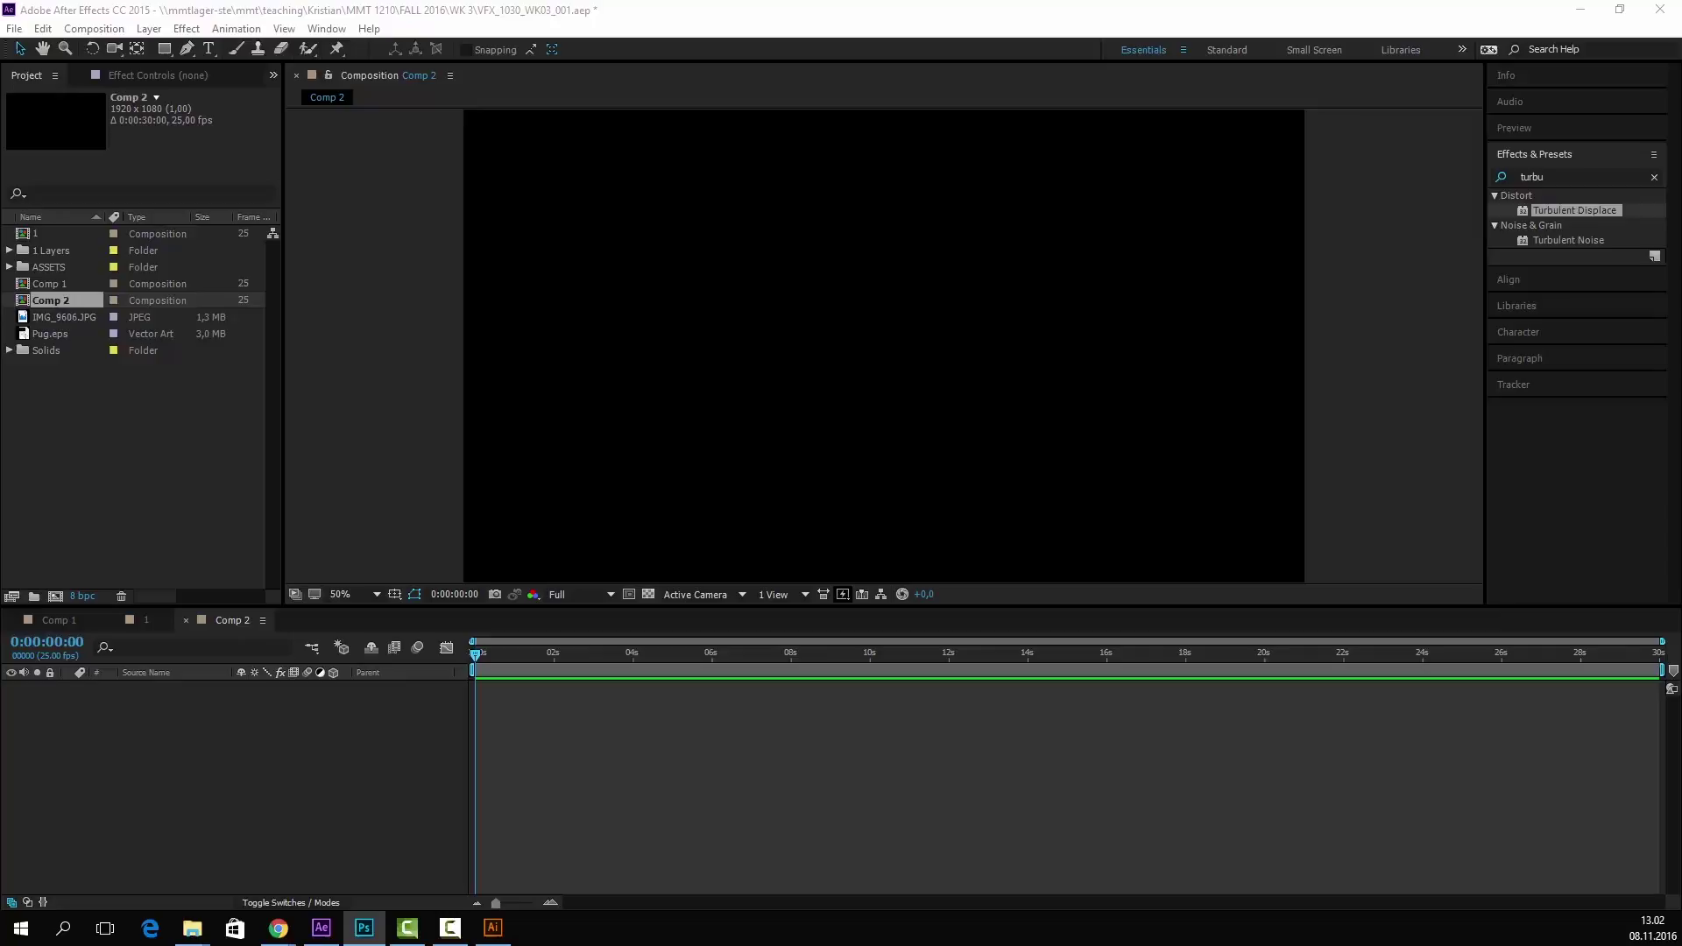
left_click(465, 778)
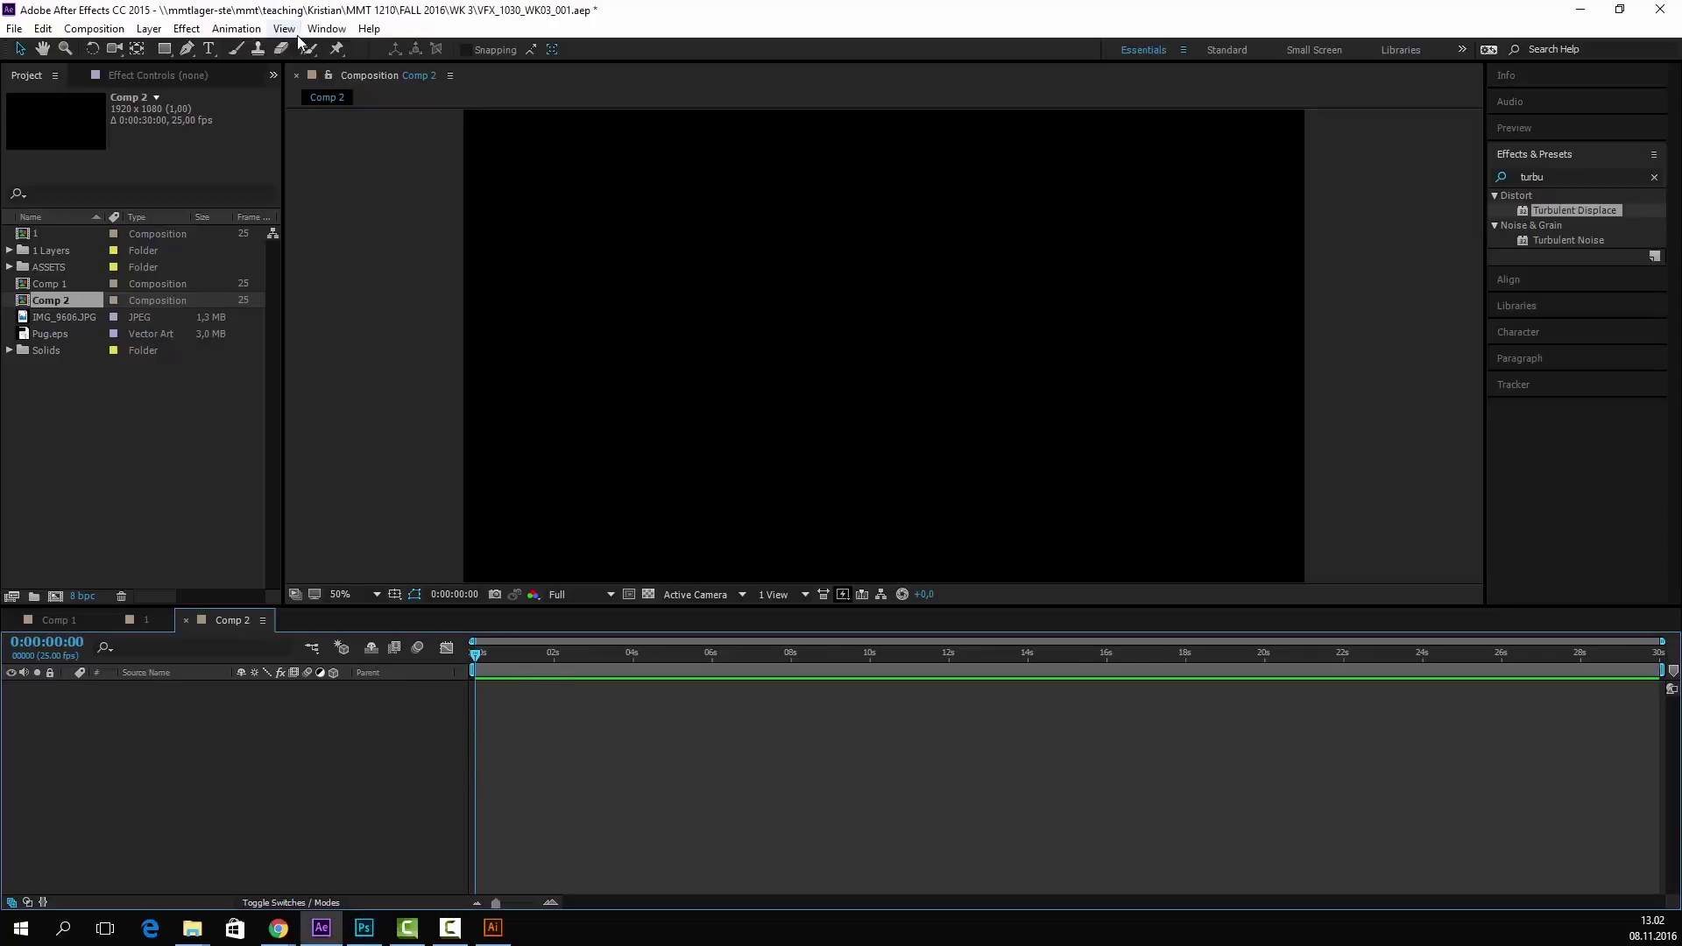
- Draw a straight, slightly rising two-point path with the Pen tool across the middle of the new composition
left_click(188, 49)
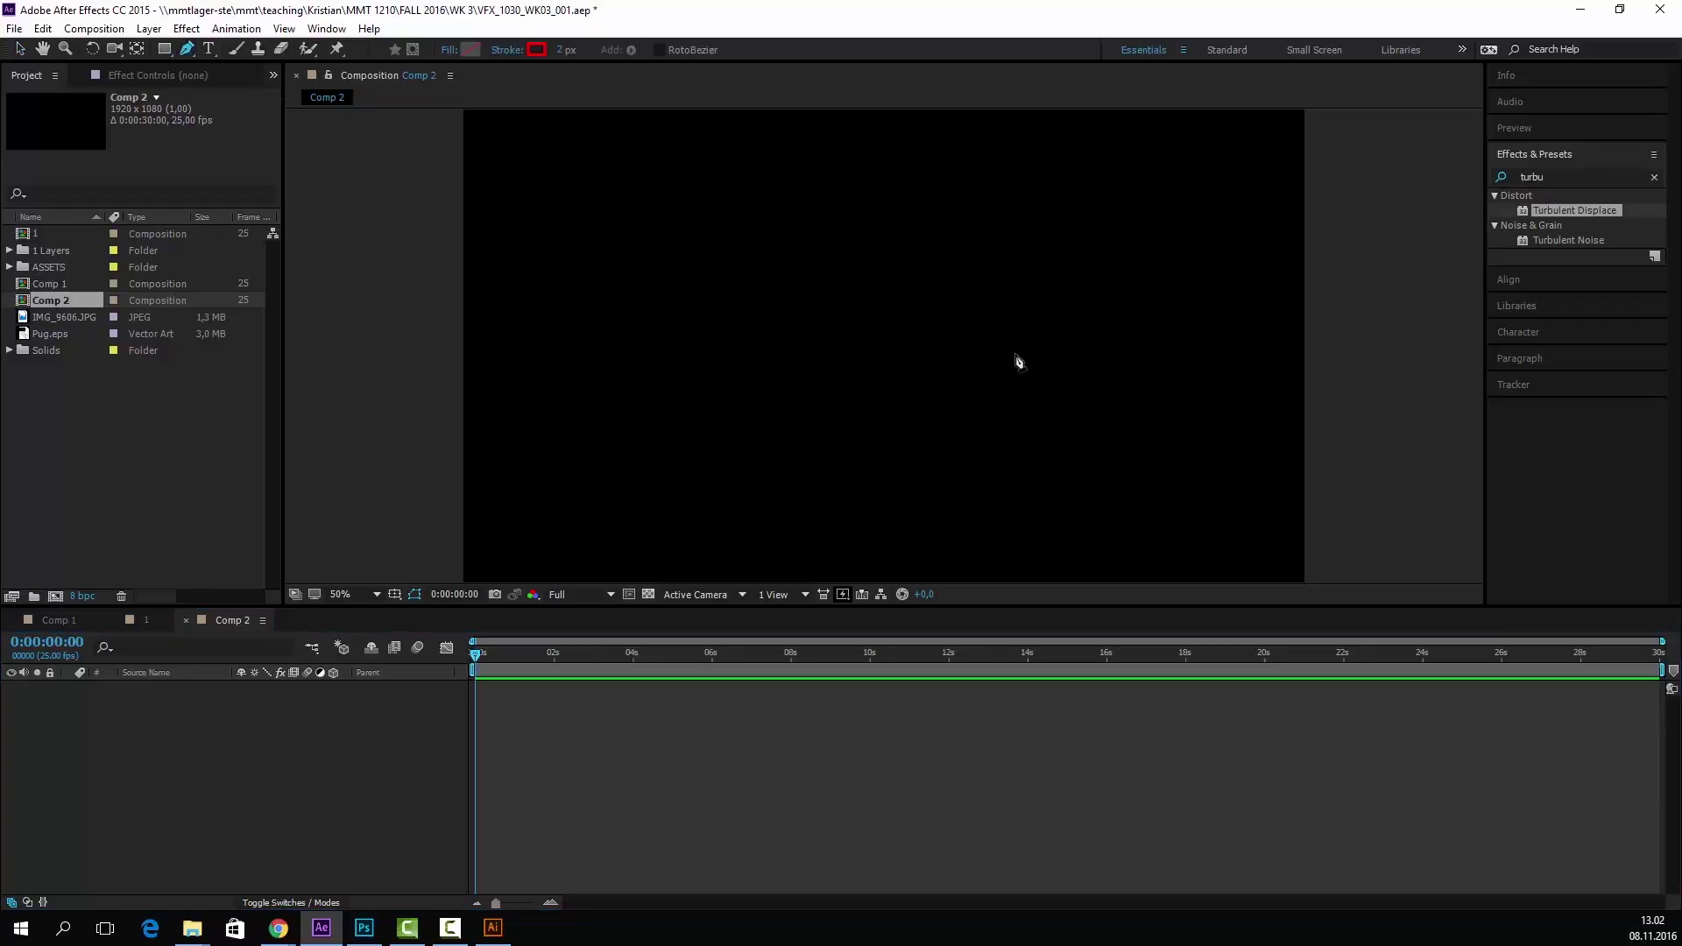
left_click(331, 747)
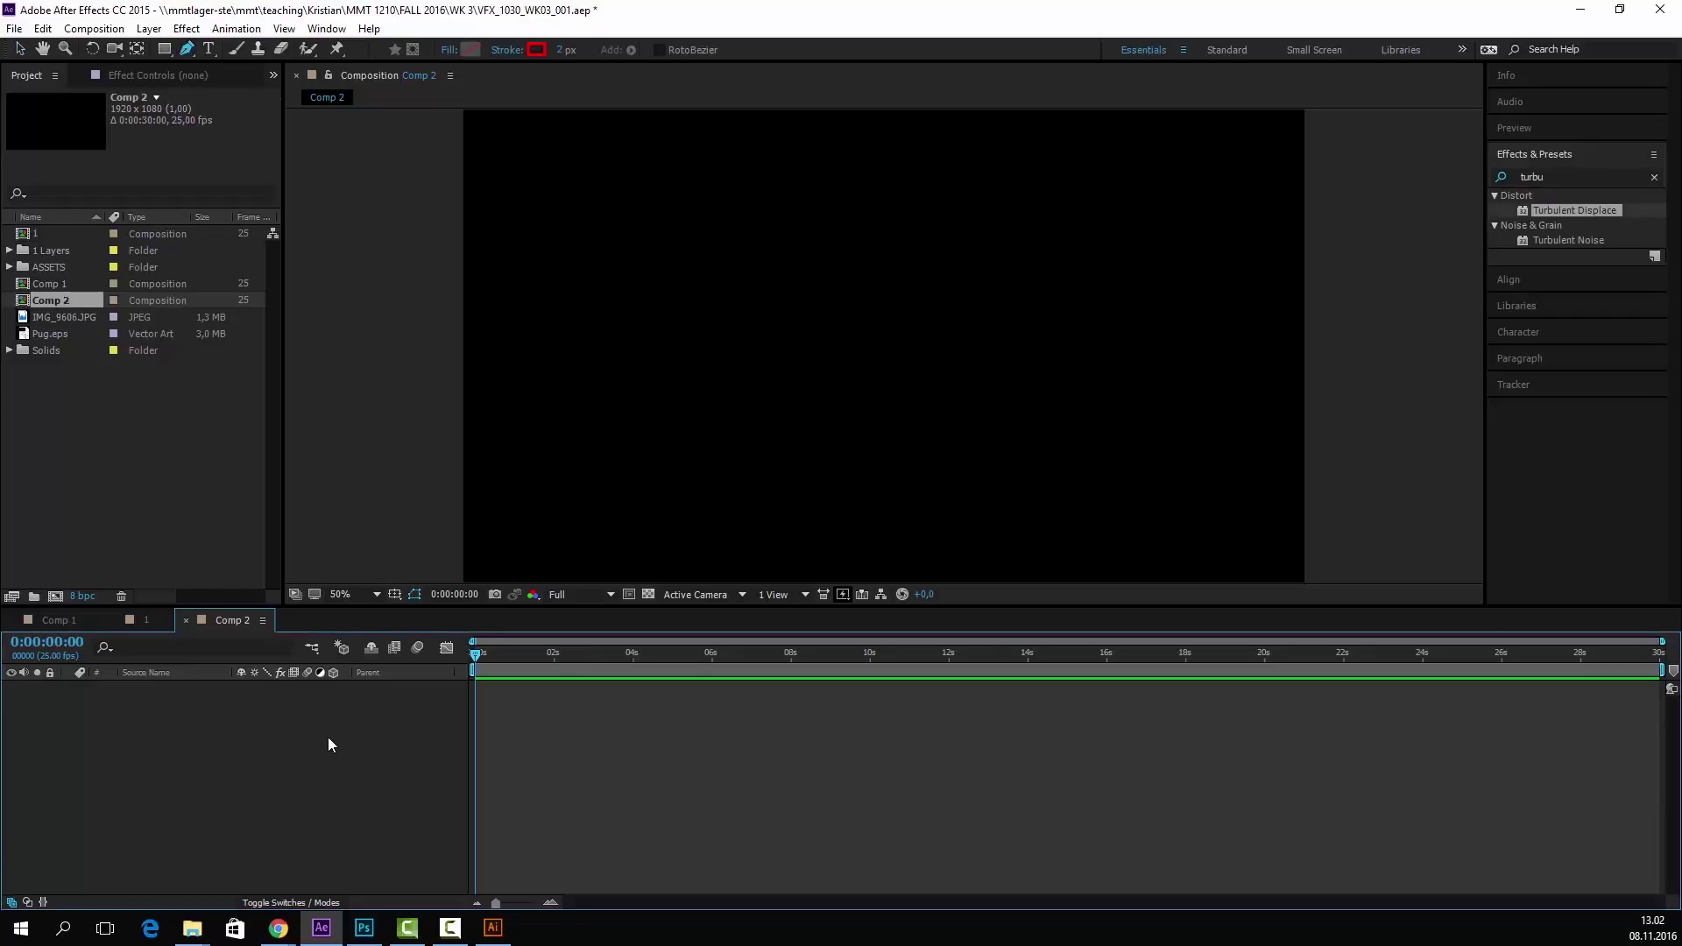
left_click(584, 365)
left_click(1132, 333)
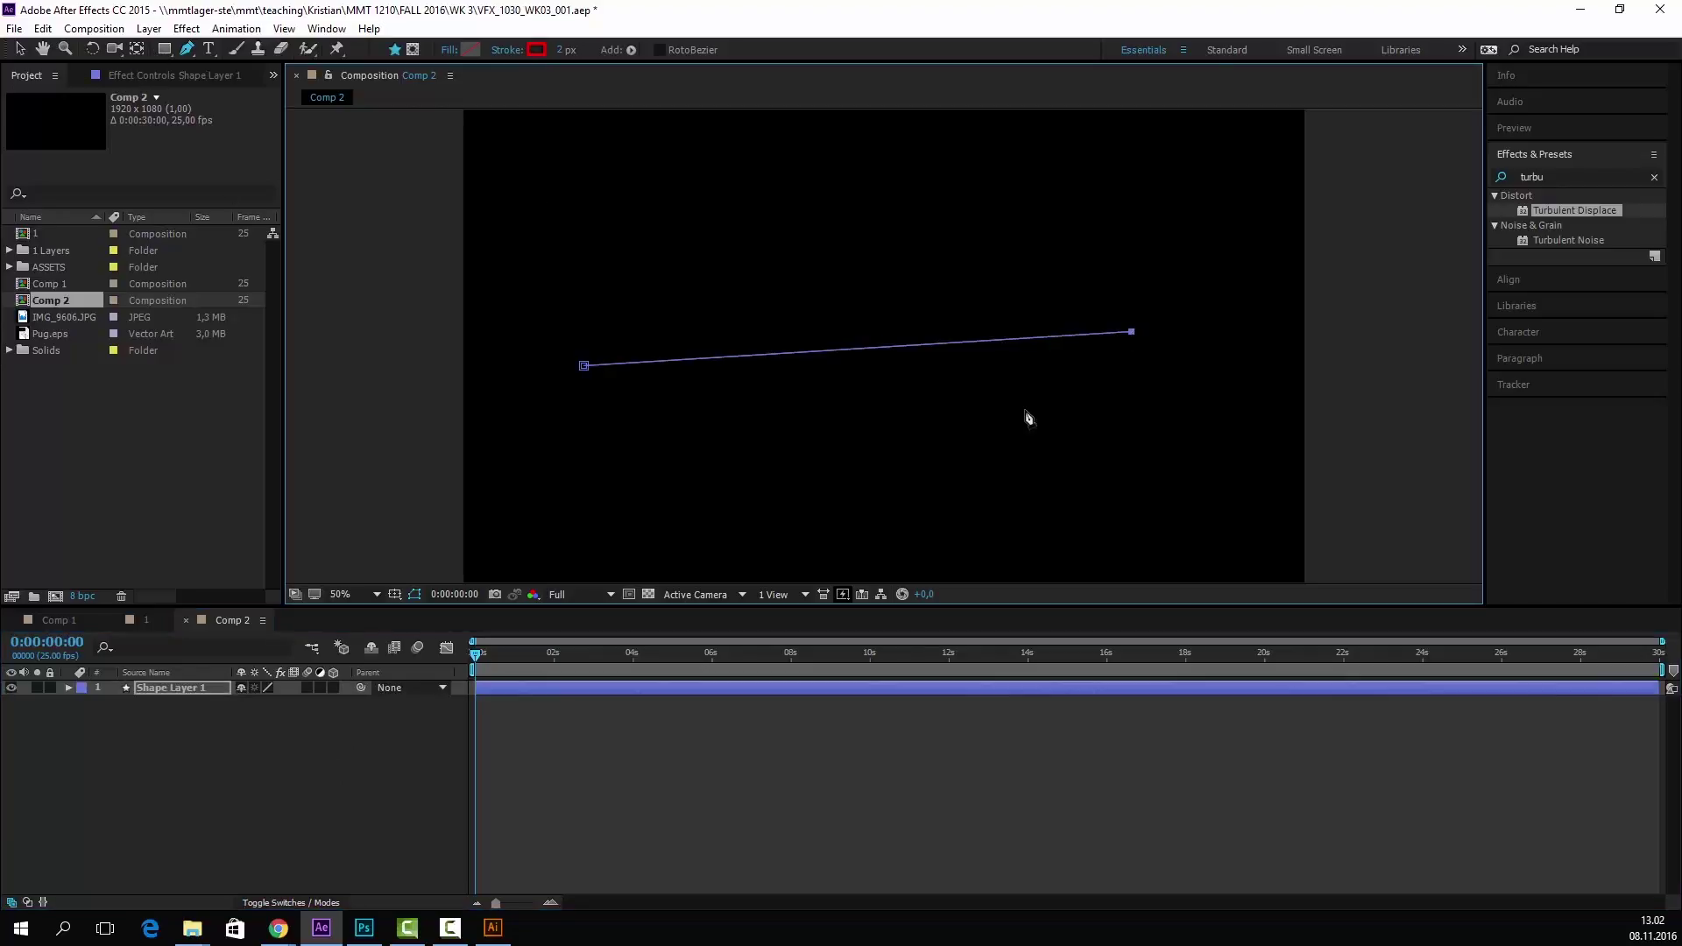
- Undo the straight two-point path and delete its shape layer, leaving the composition empty
key("ctrl+z")
left_click(297, 771)
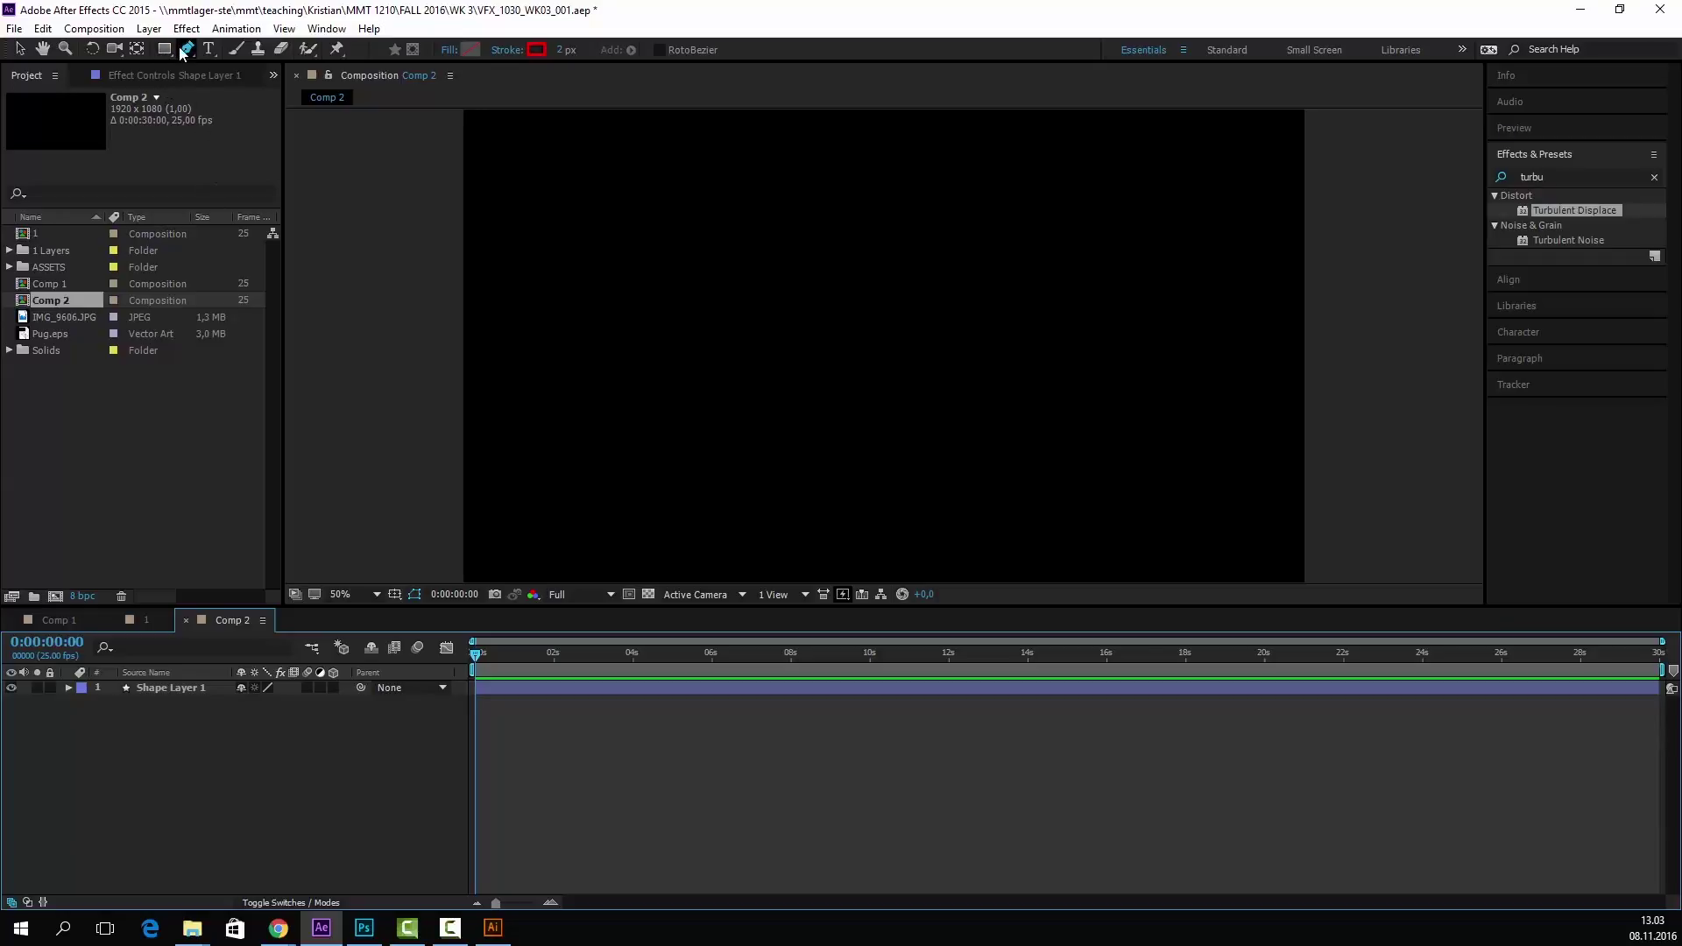
right_click(182, 694)
key("Escape")
key("Delete")
- Create a white 1920 x 1080 solid in the empty composition
right_click(198, 692)
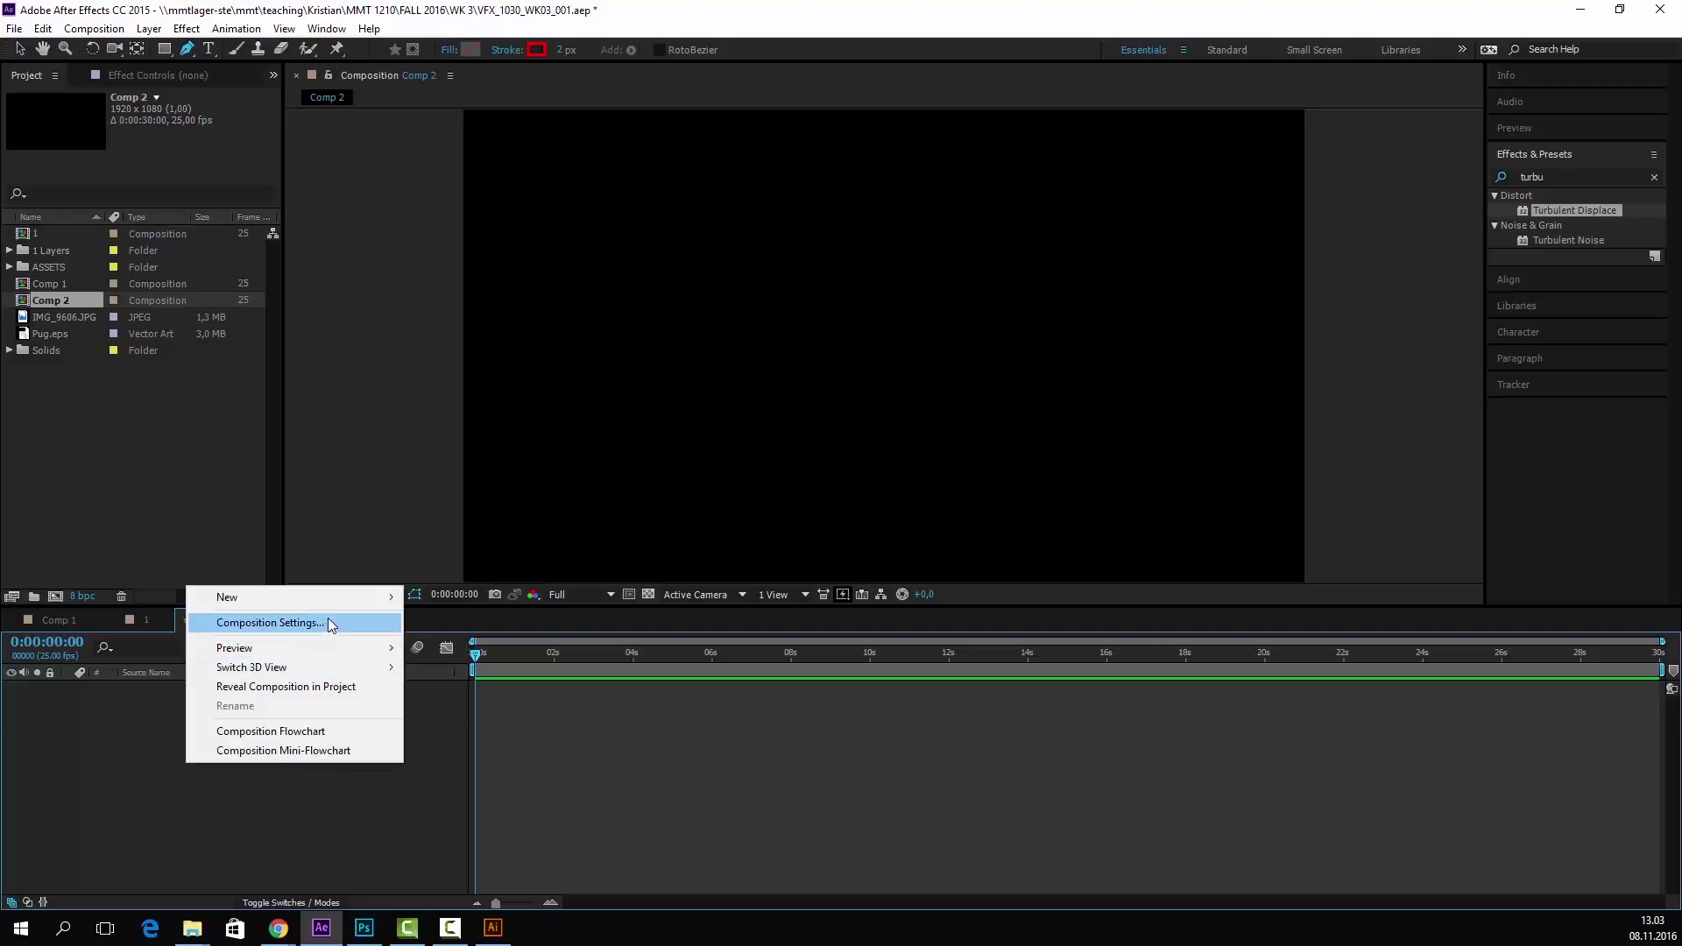
mouse_move(343, 601)
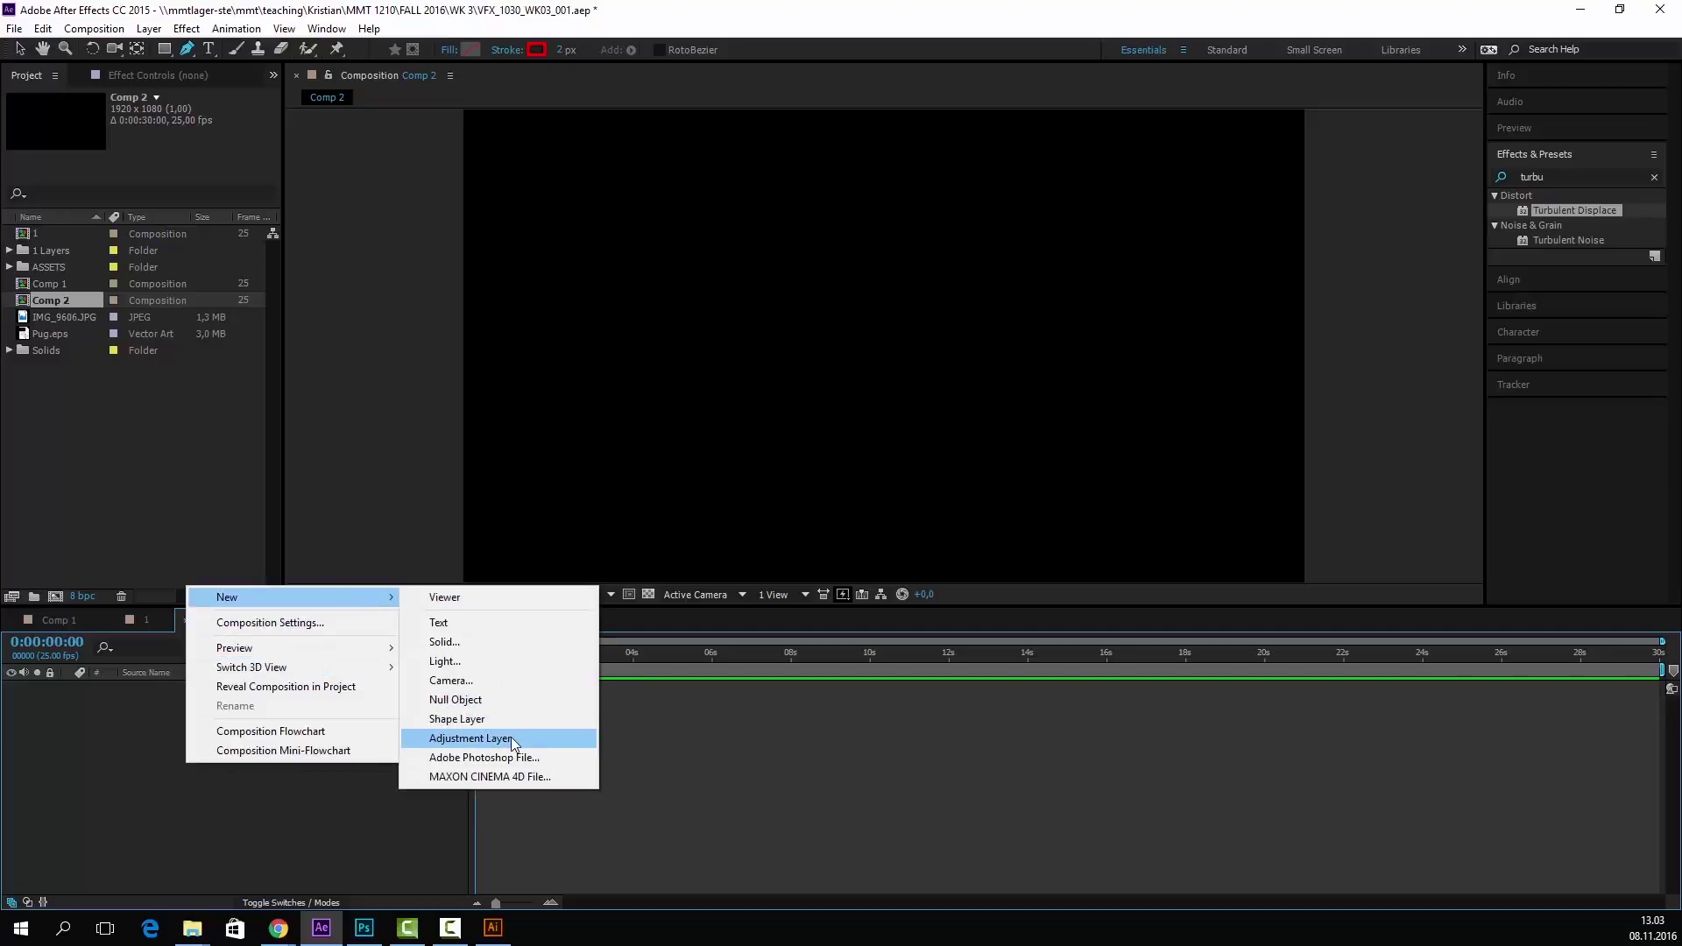
left_click(518, 643)
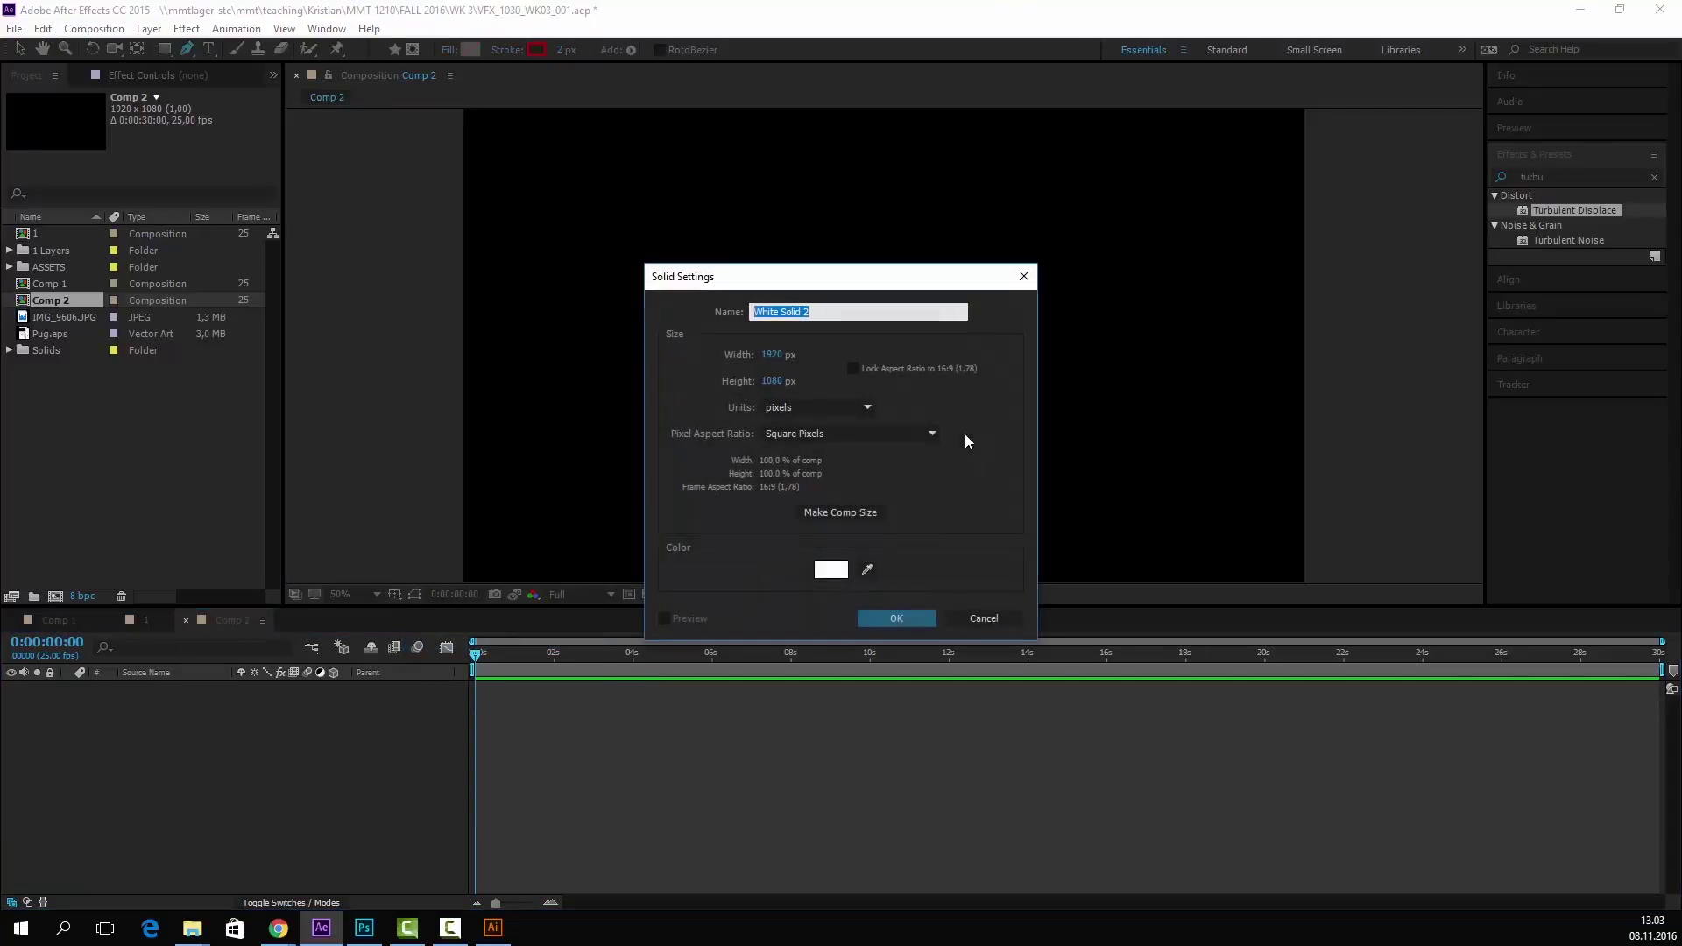
left_click(882, 620)
- Flatten the white solid into a thin horizontal bar by setting its scale to 100% wide and 5% high
key("s")
mouse_move(269, 702)
left_mouse_down()
mouse_move(322, 700)
mouse_move(265, 710)
left_mouse_up()
type("20")
key("Return")
left_click(292, 703)
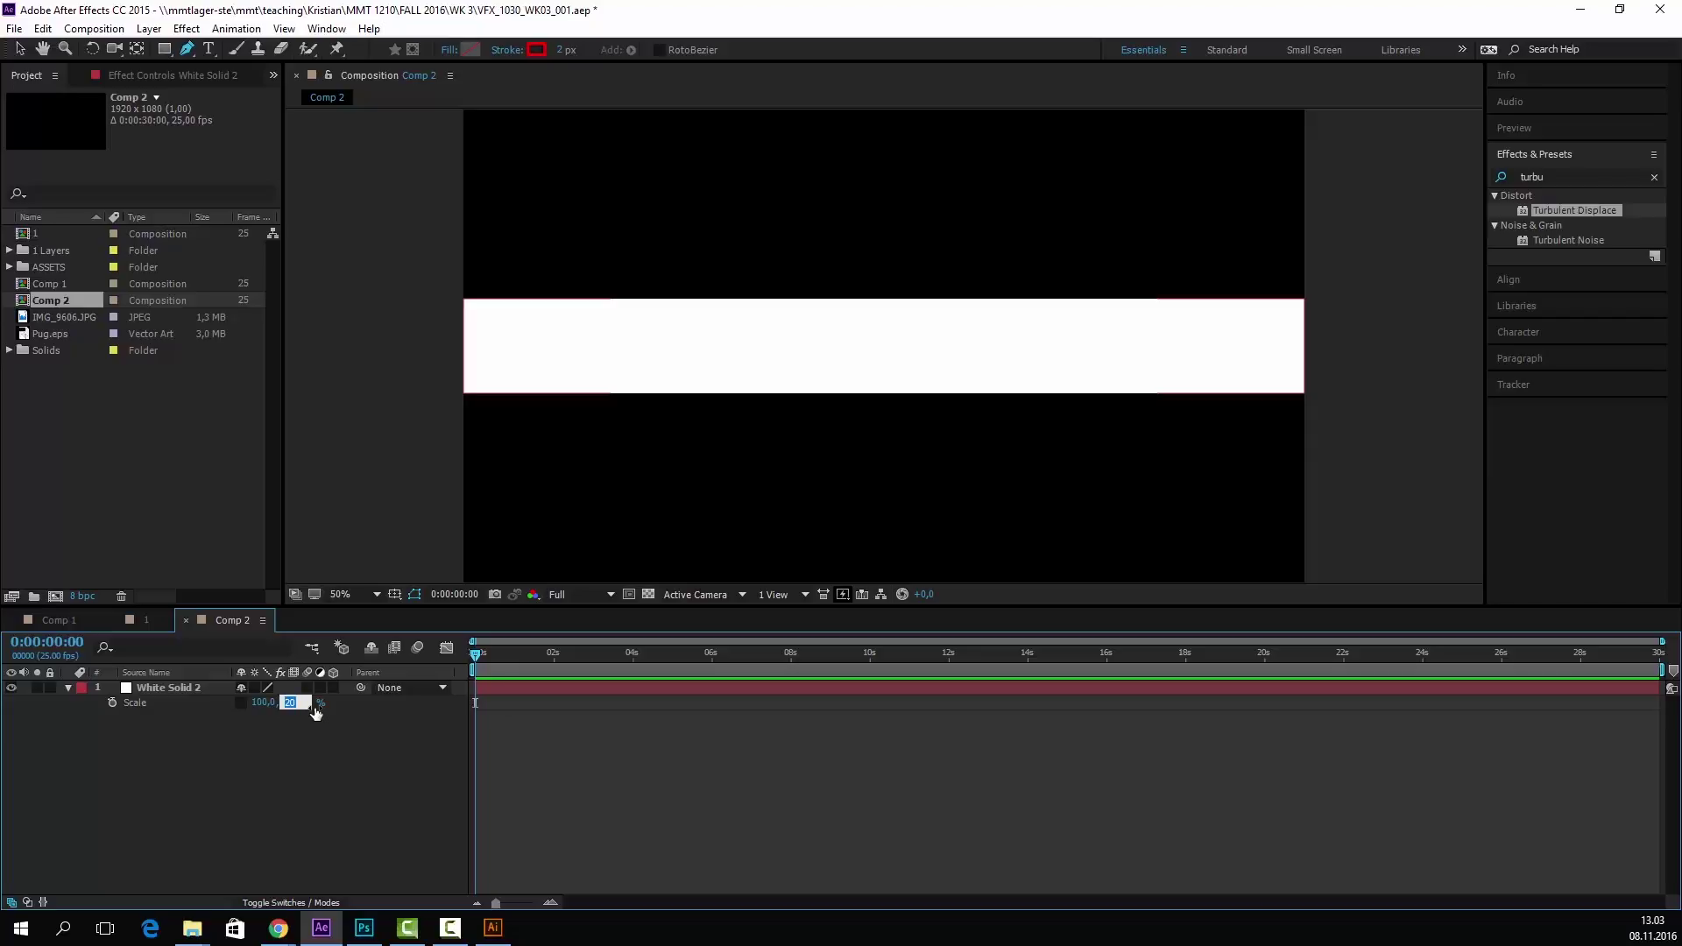
key("Return")
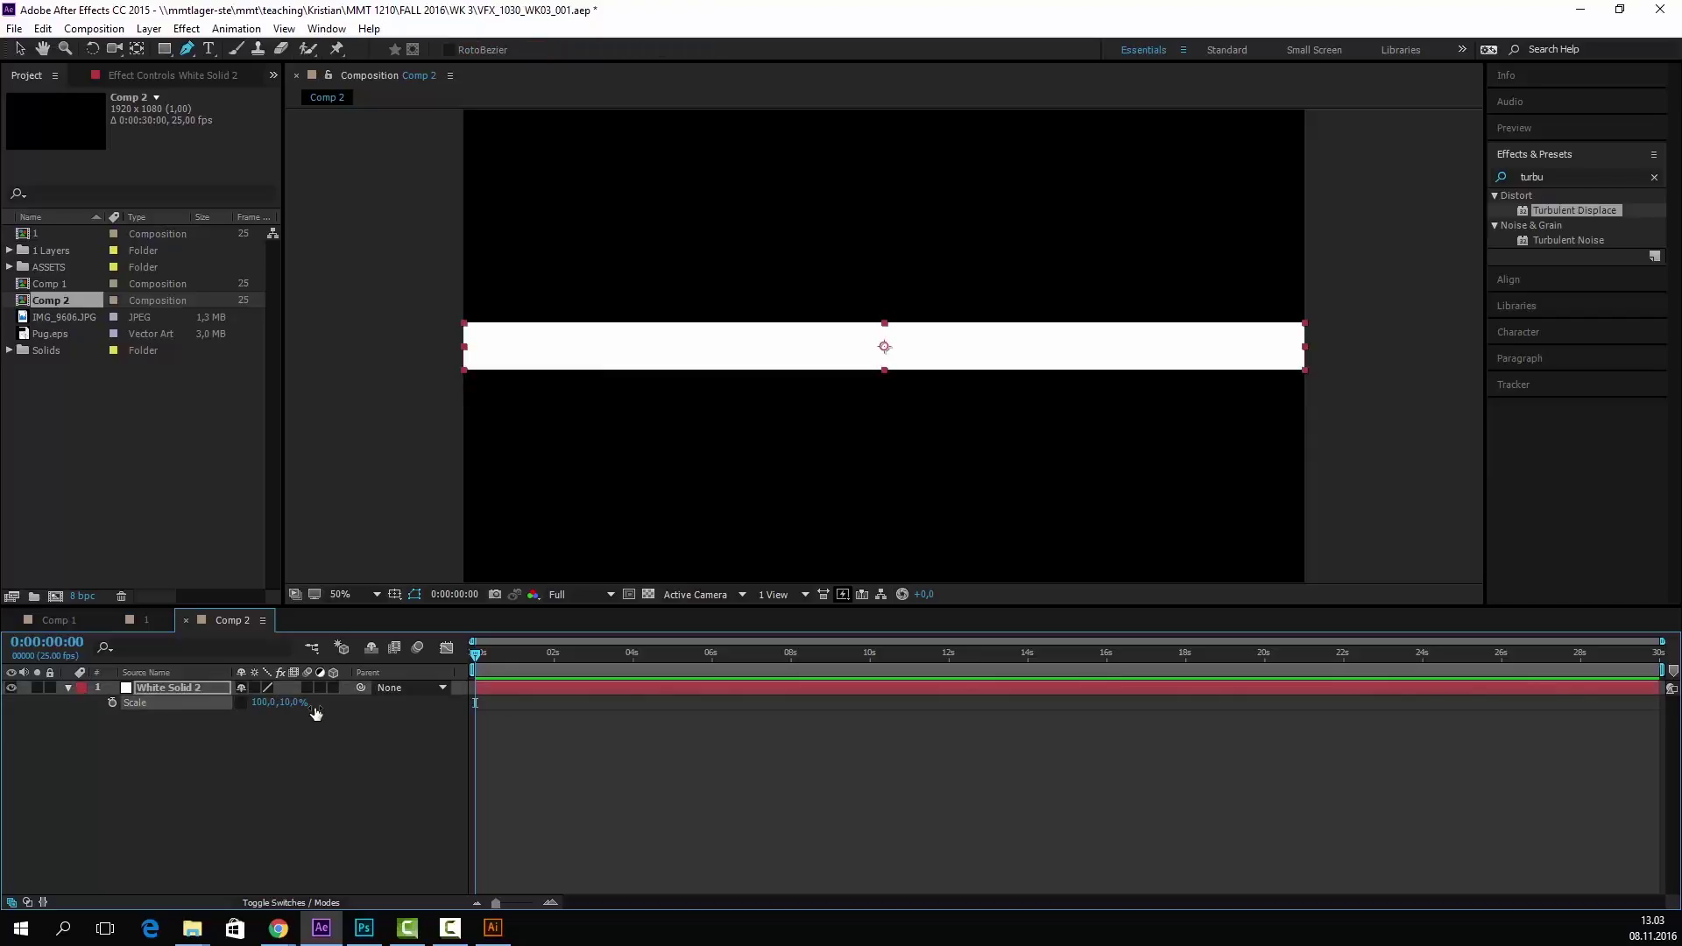
left_click(288, 703)
key("Return")
left_click(347, 761)
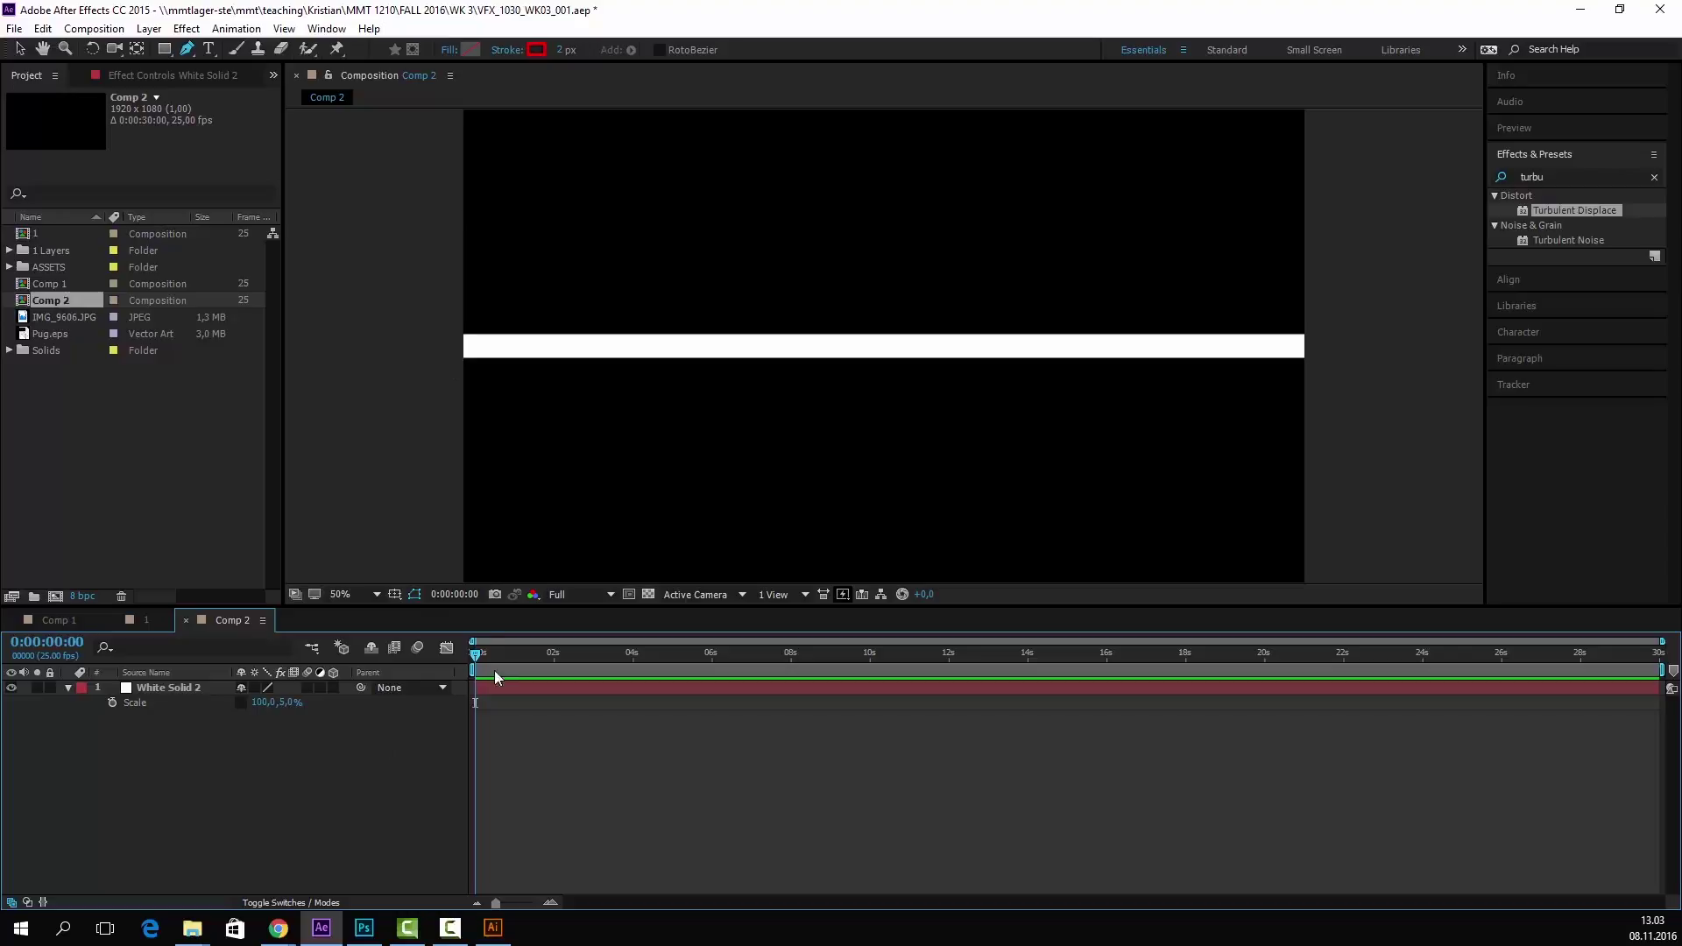
- Draw a rectangular mask enclosing the whole white bar, extending beyond both sides of the frame, and expand the mask's properties
left_click(537, 690)
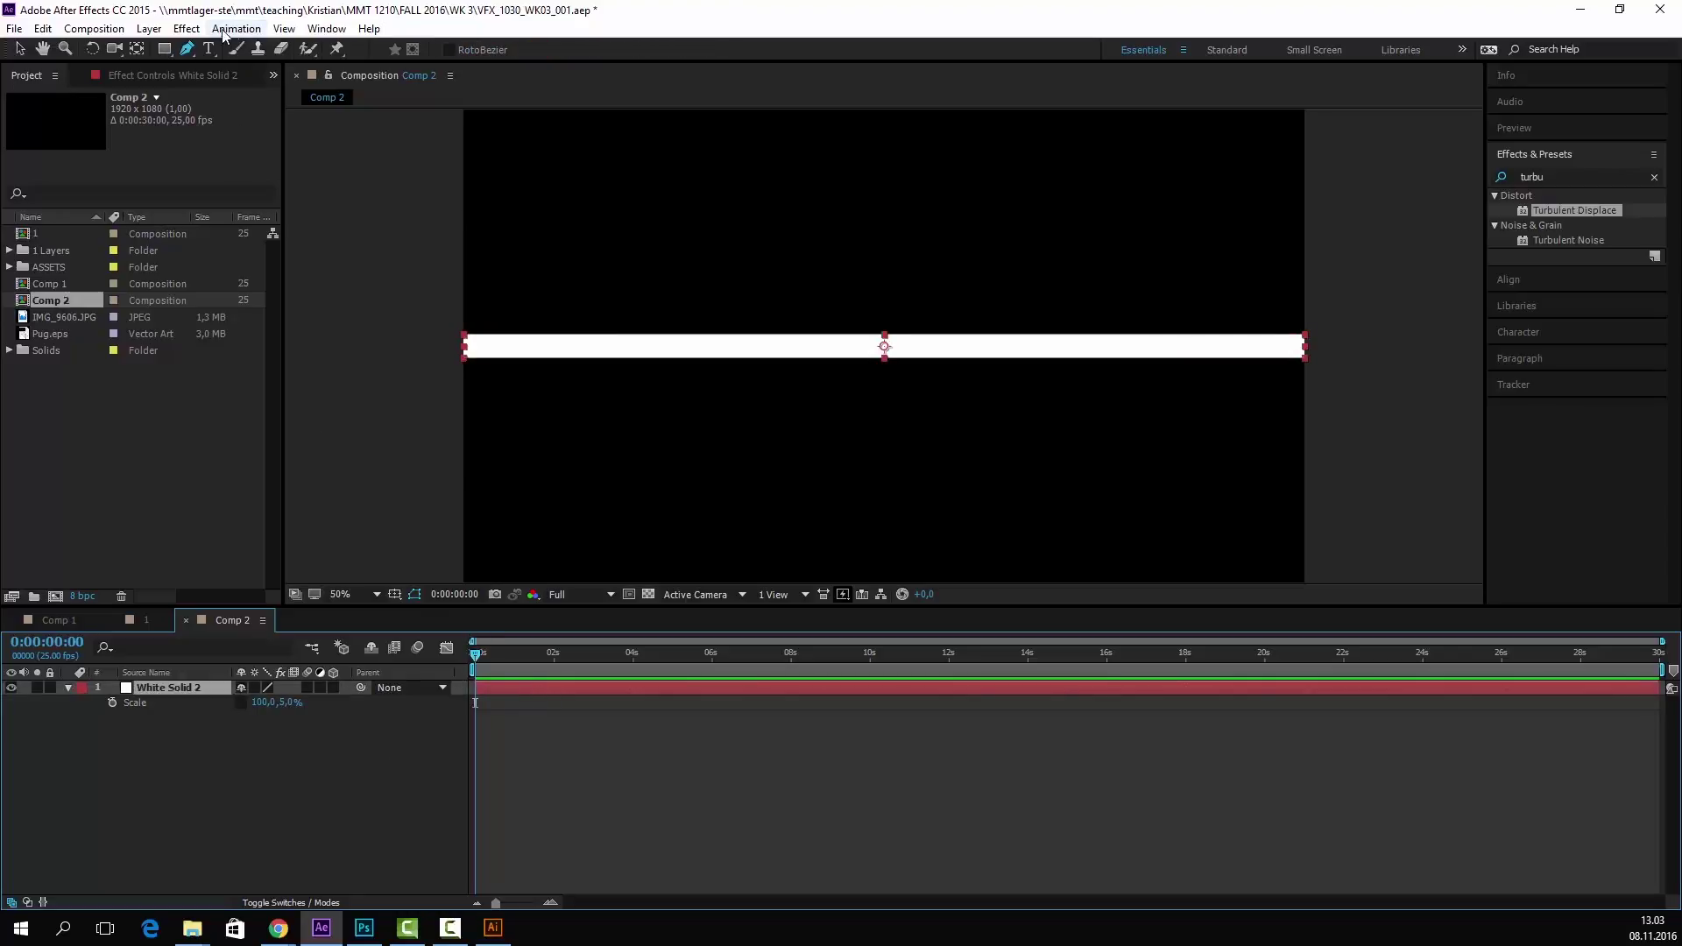
left_click(165, 49)
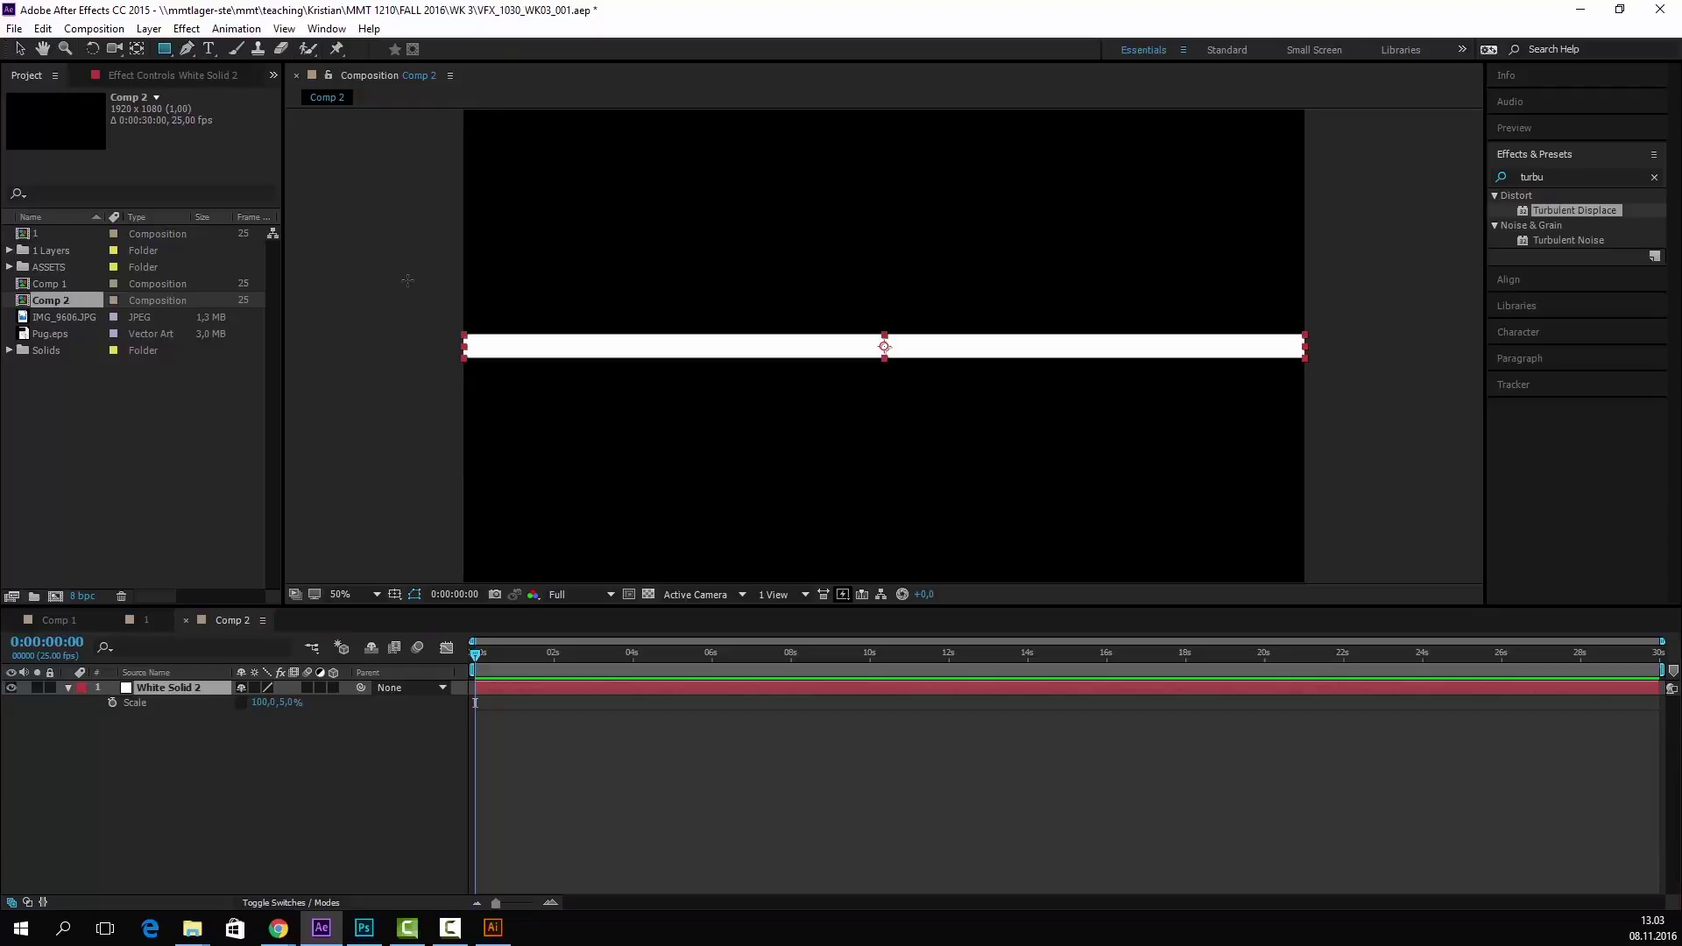
left_click_drag(403, 232, 535, 427)
left_click_drag(725, 440, 1354, 476)
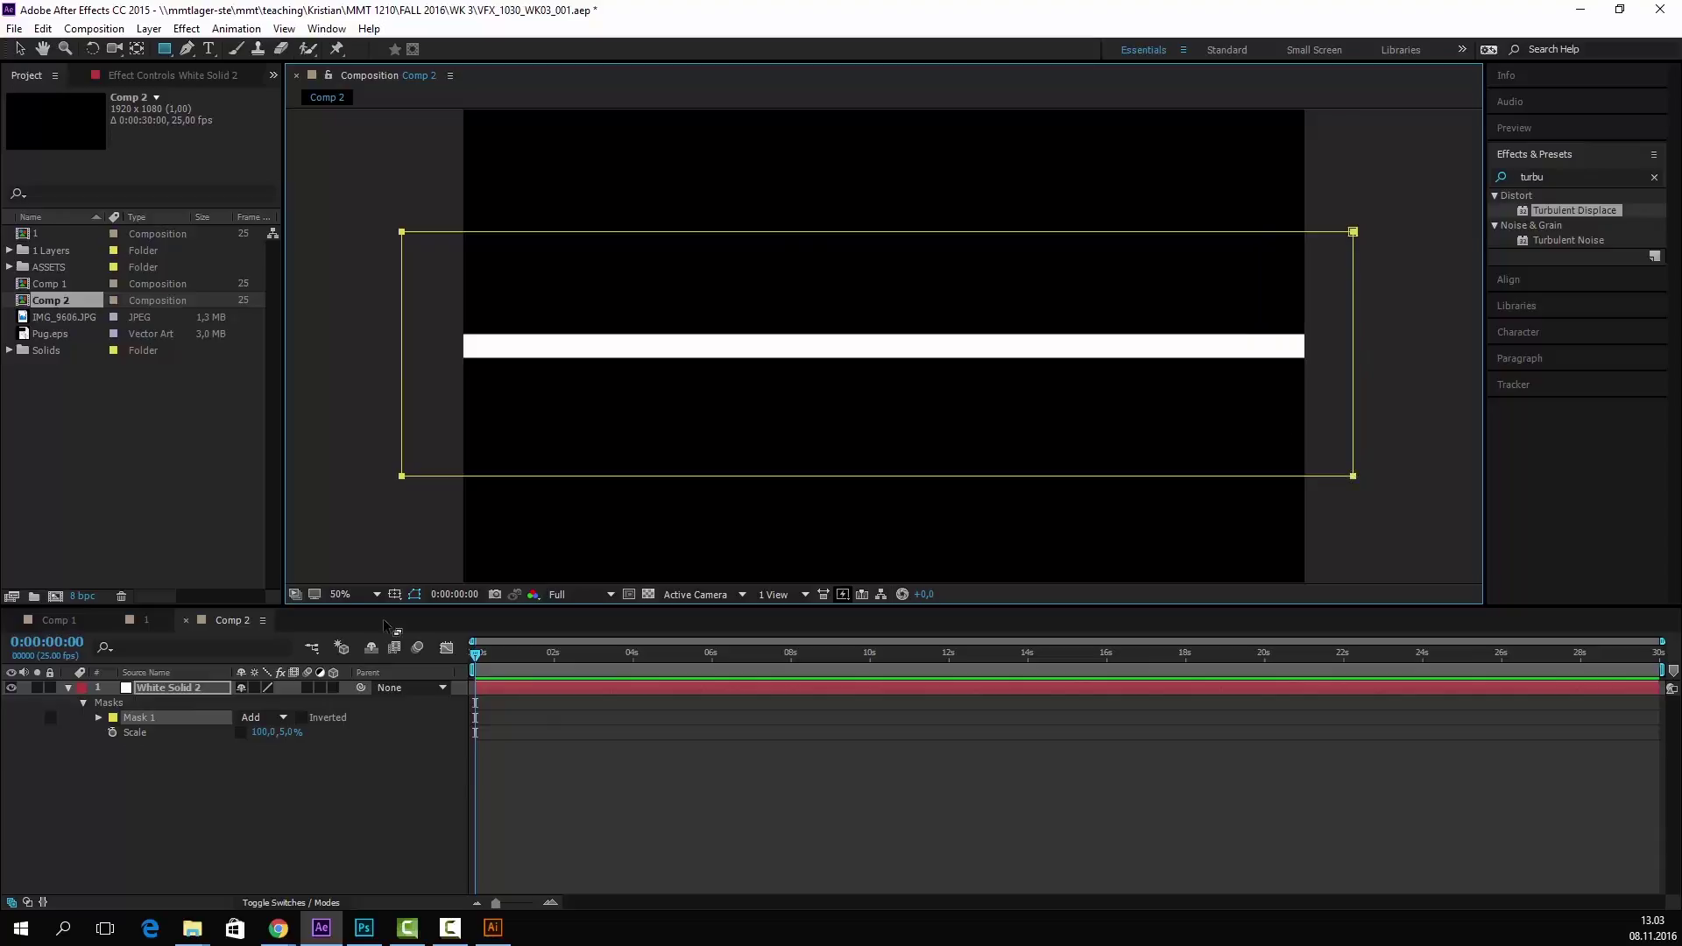
left_click(99, 718)
left_click(127, 733)
left_click_drag(526, 664, 633, 663)
left_click(1421, 193)
key("ctrl+z")
key("ctrl+z")
- Keyframe the Mask Path from a narrow strip outside the frame's left edge at 0:00:00:00 to past the right edge at 0:00:01:24
left_click(21, 49)
left_click_drag(1401, 193, 420, 495)
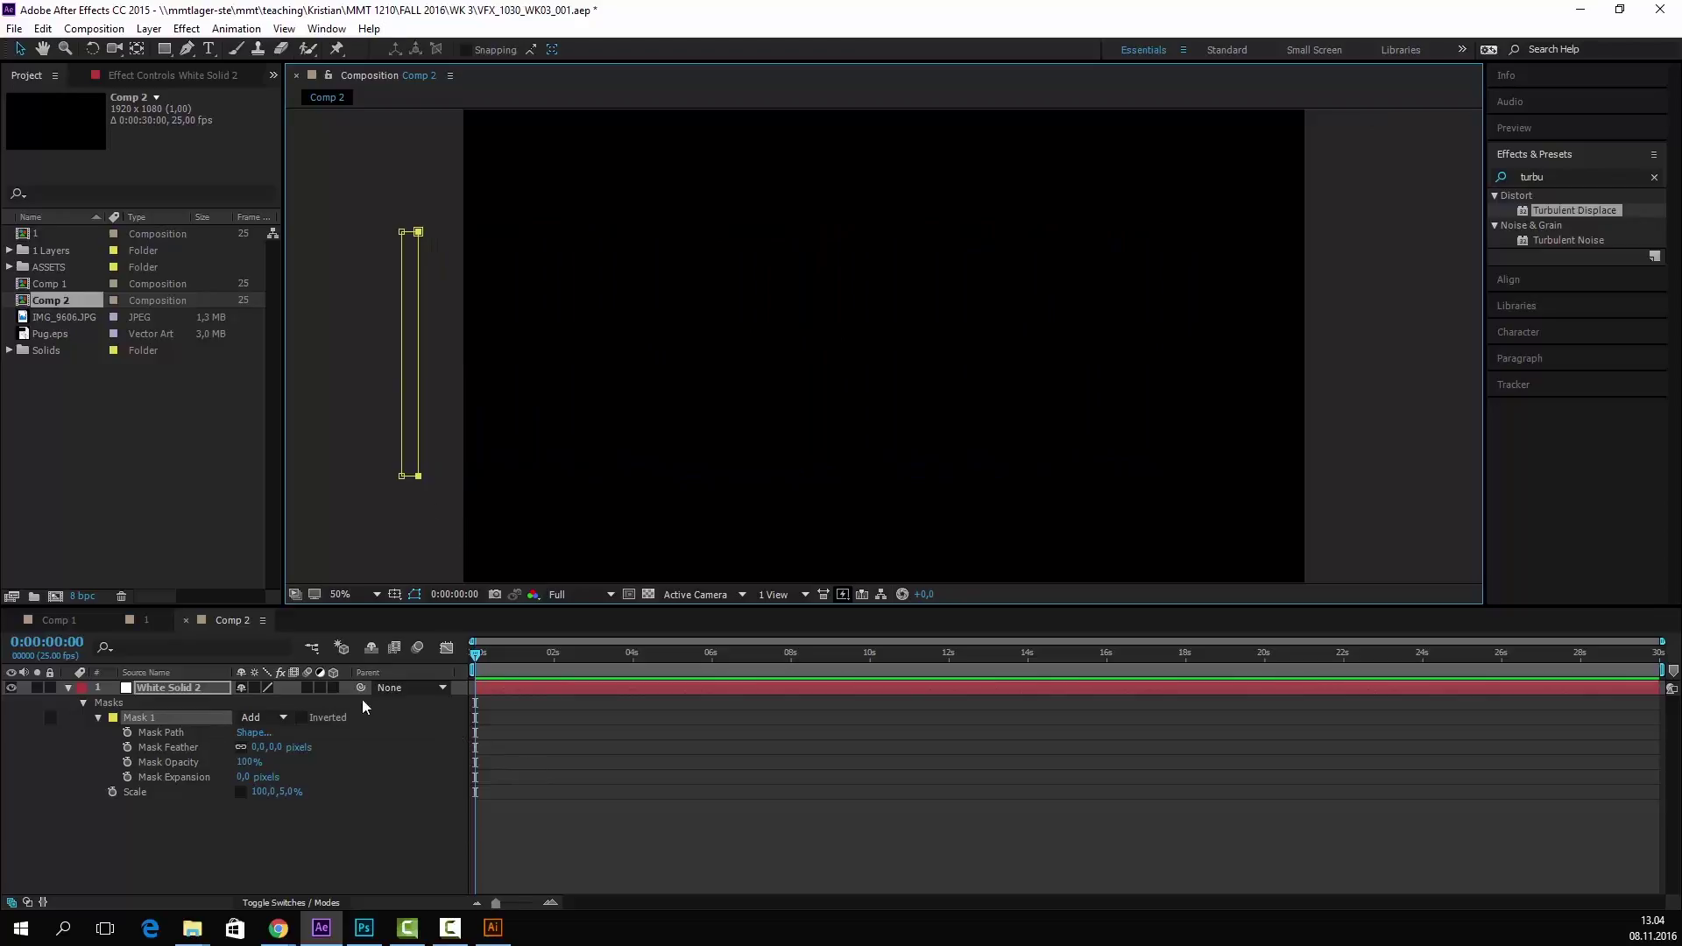
left_click(127, 732)
left_click_drag(480, 658, 553, 664)
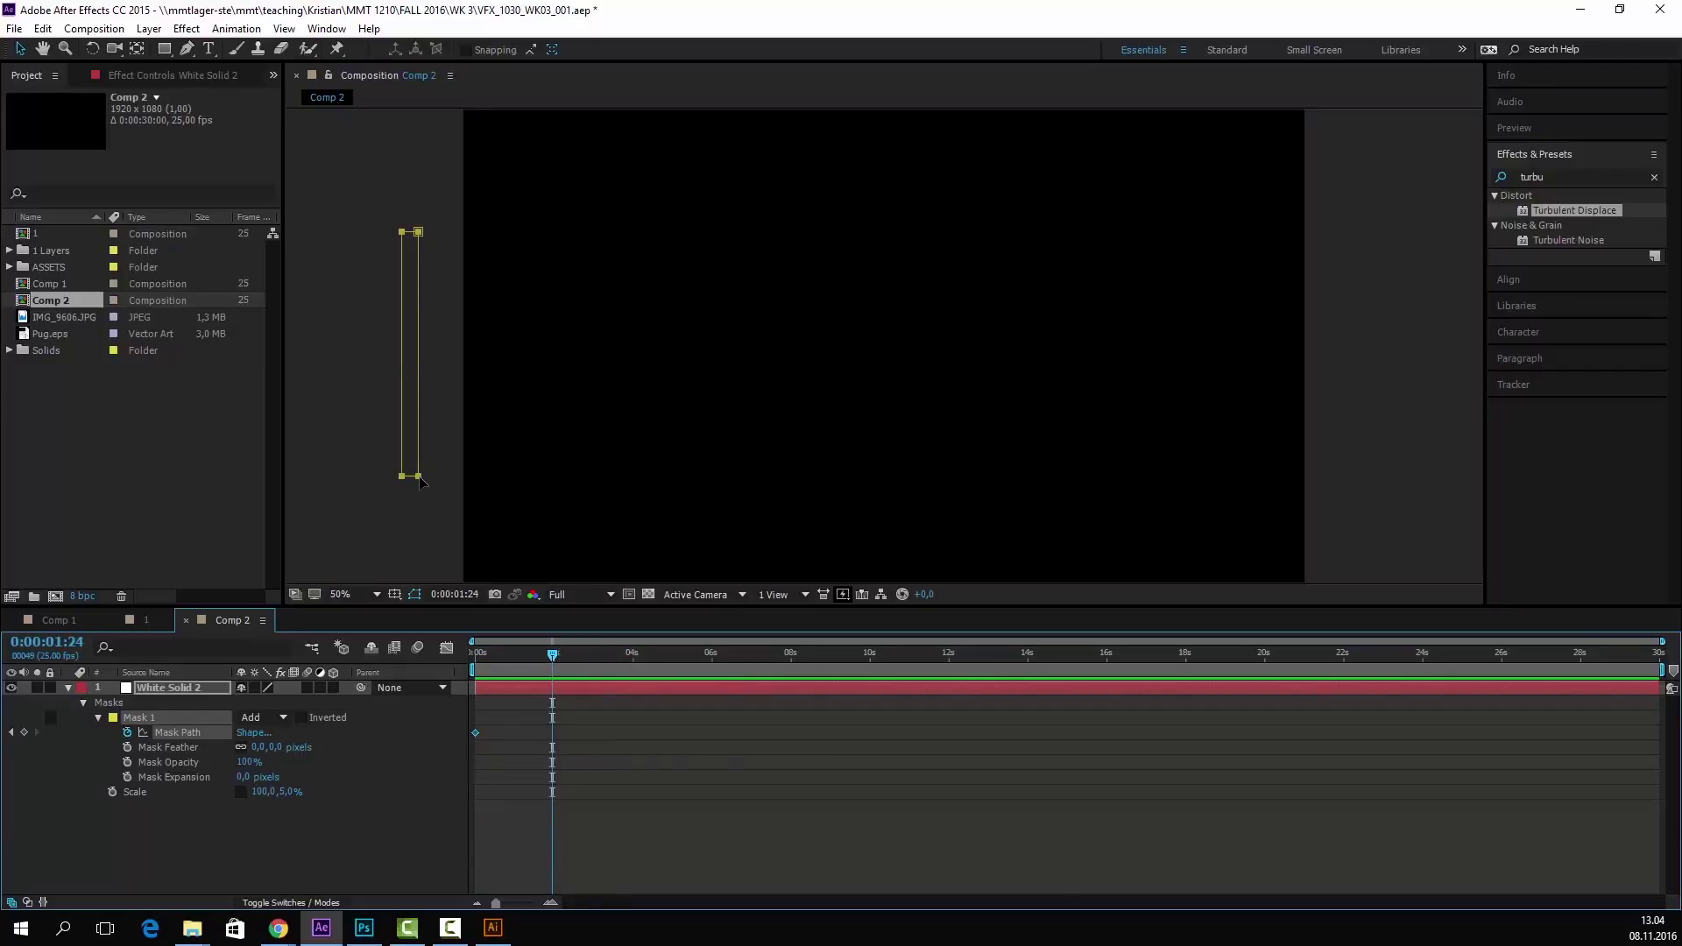
left_click_drag(450, 187, 1363, 481)
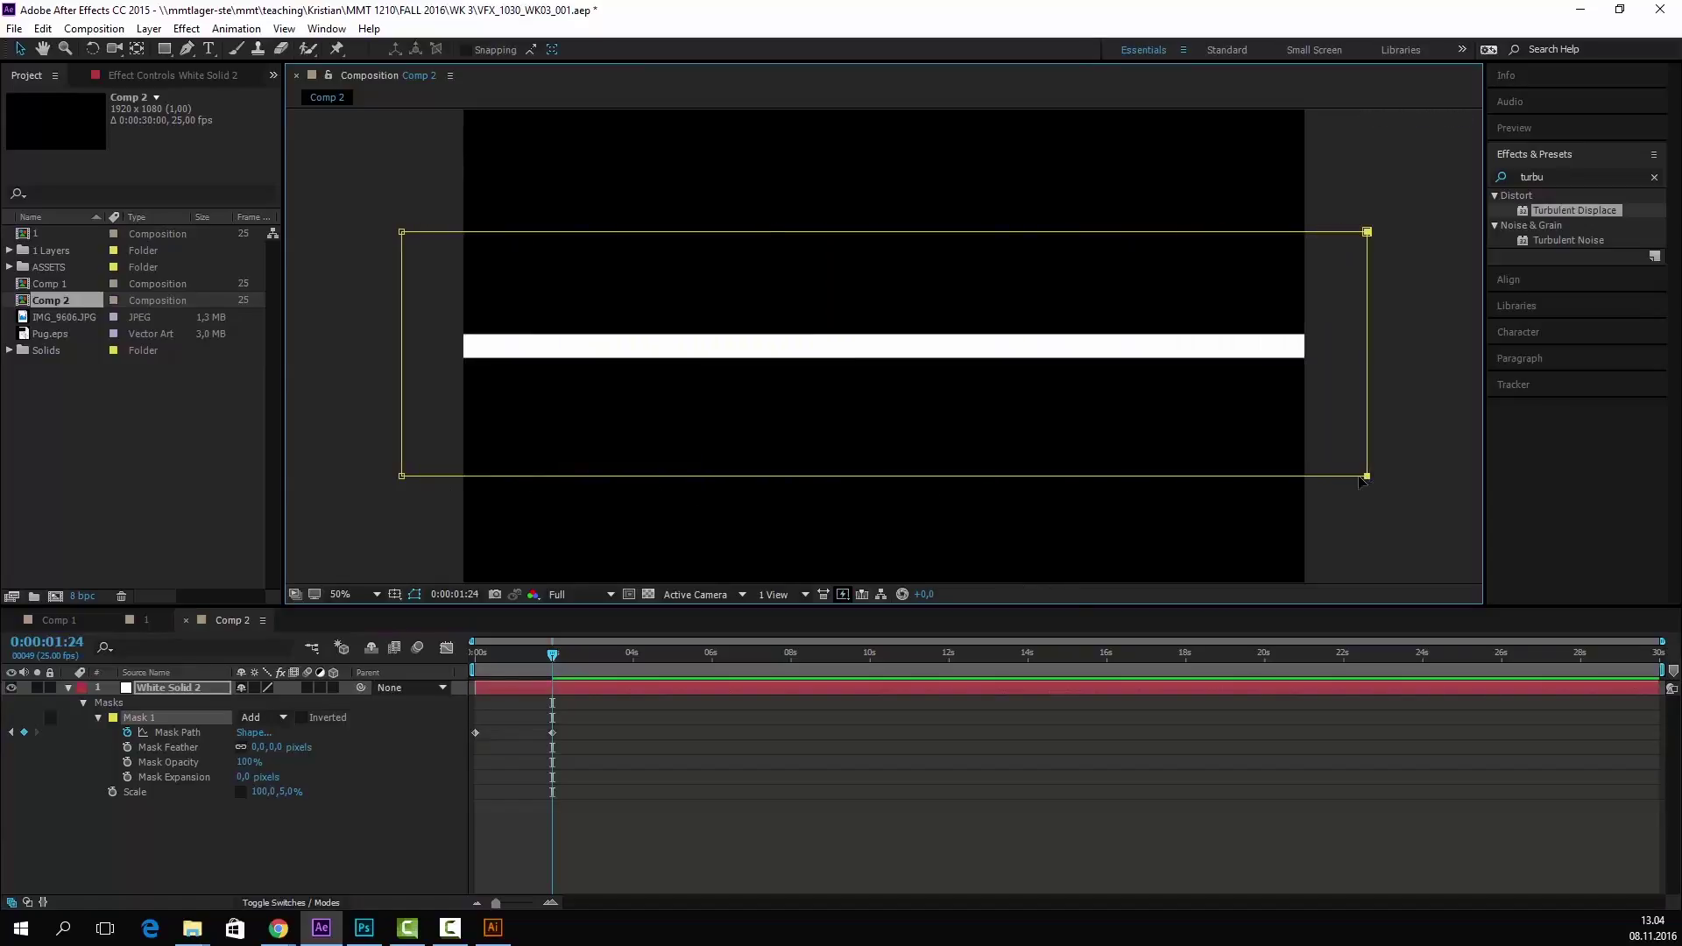
- Preview the masked bar's reveal animation from the start of the composition
left_click_drag(556, 655, 451, 671)
left_click(819, 854)
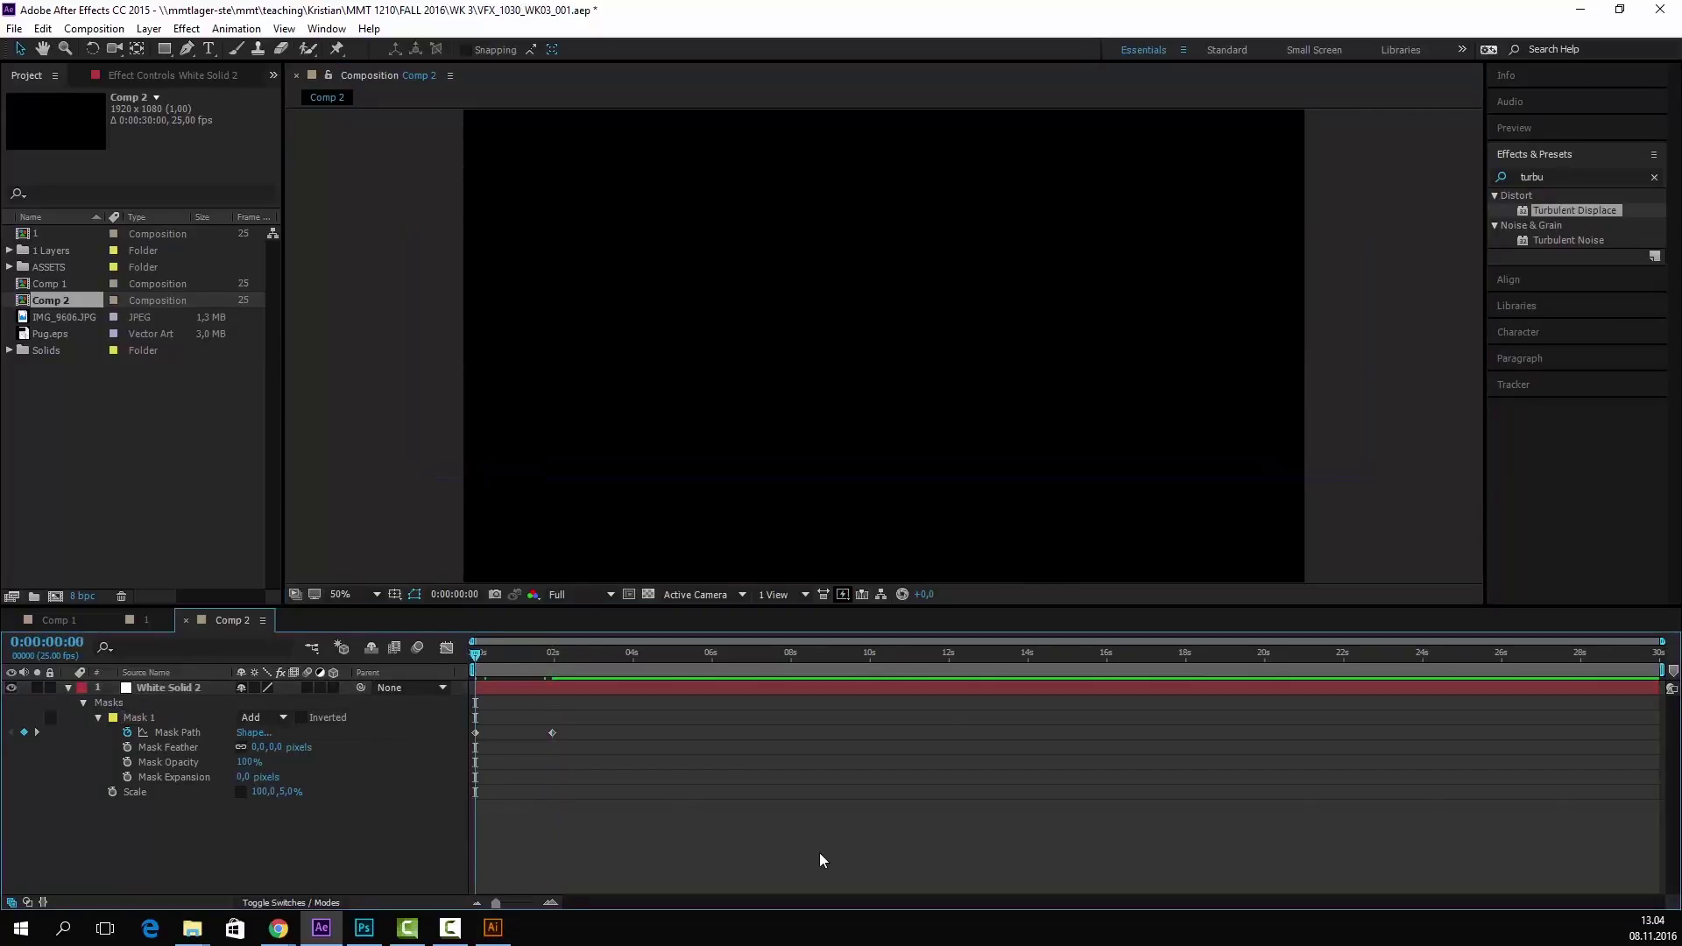
key("space")
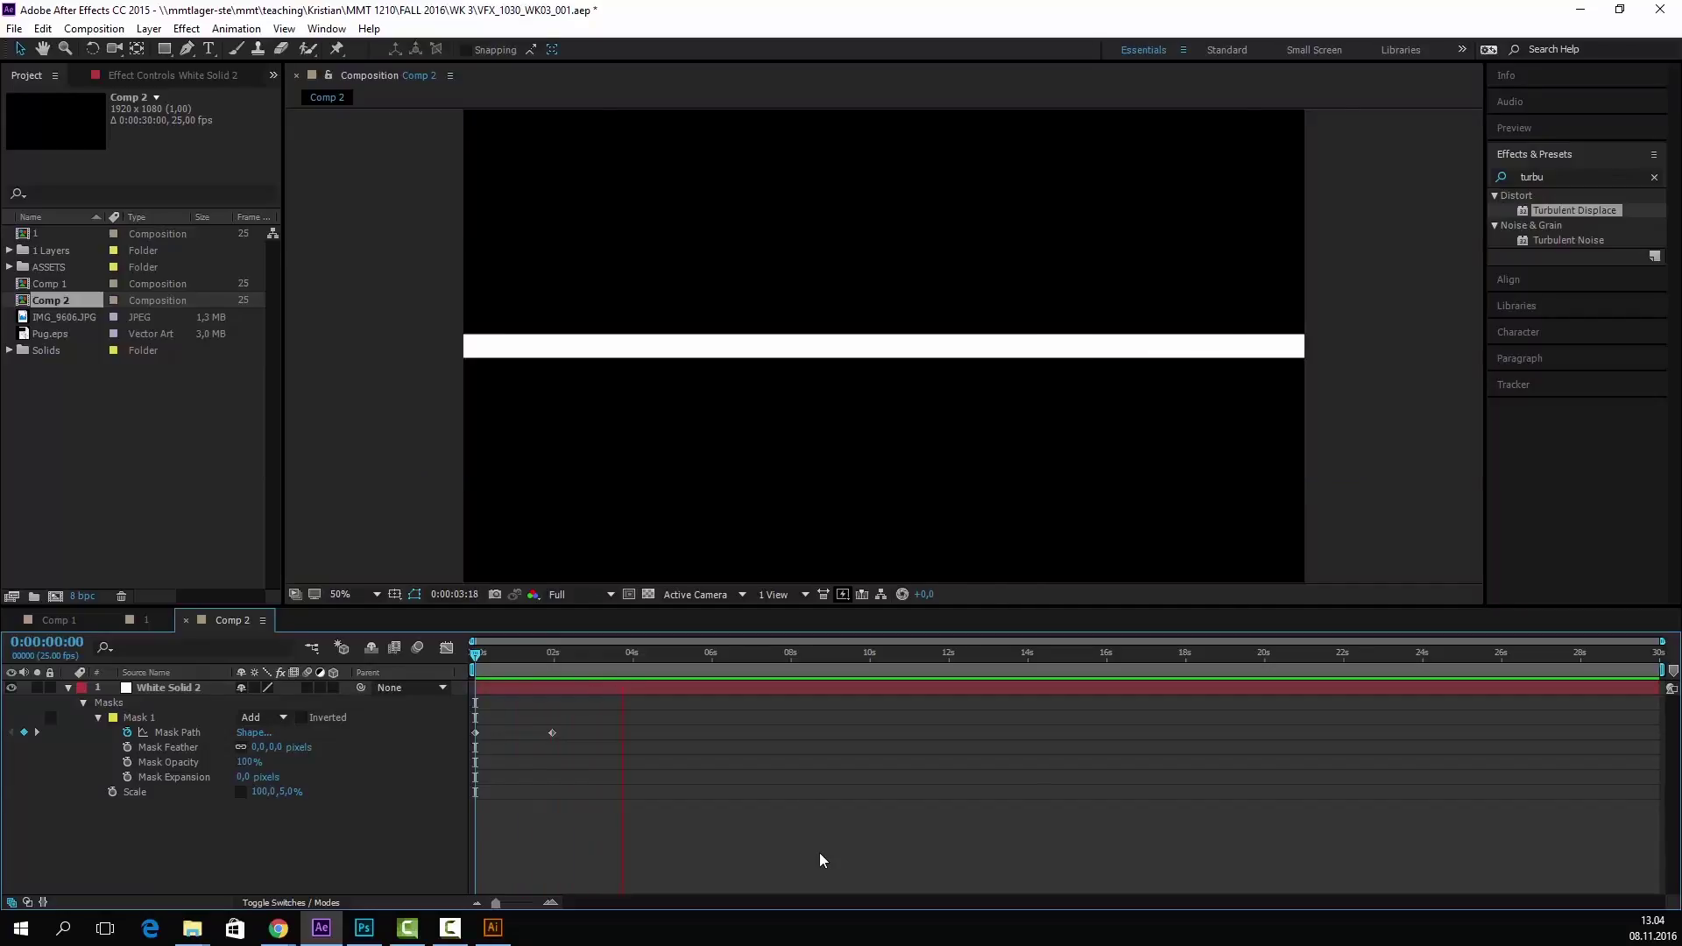
key("space")
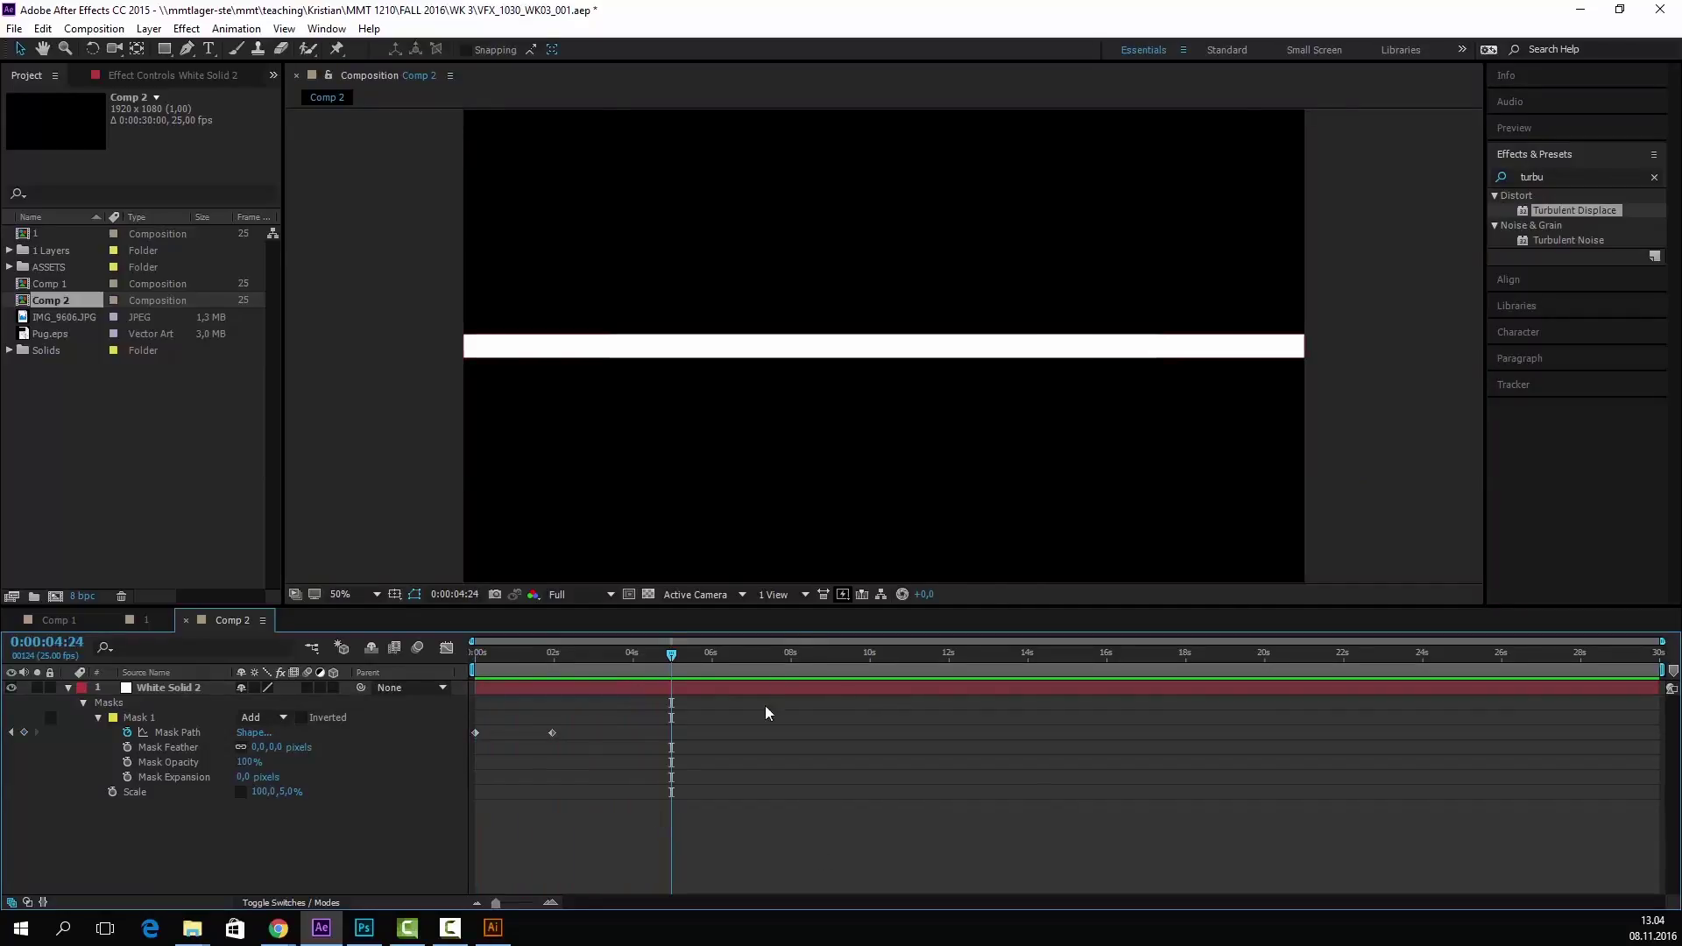
- End the work area at 0:00:02:00 and preview the bar's reveal within it
left_click_drag(610, 673, 559, 672)
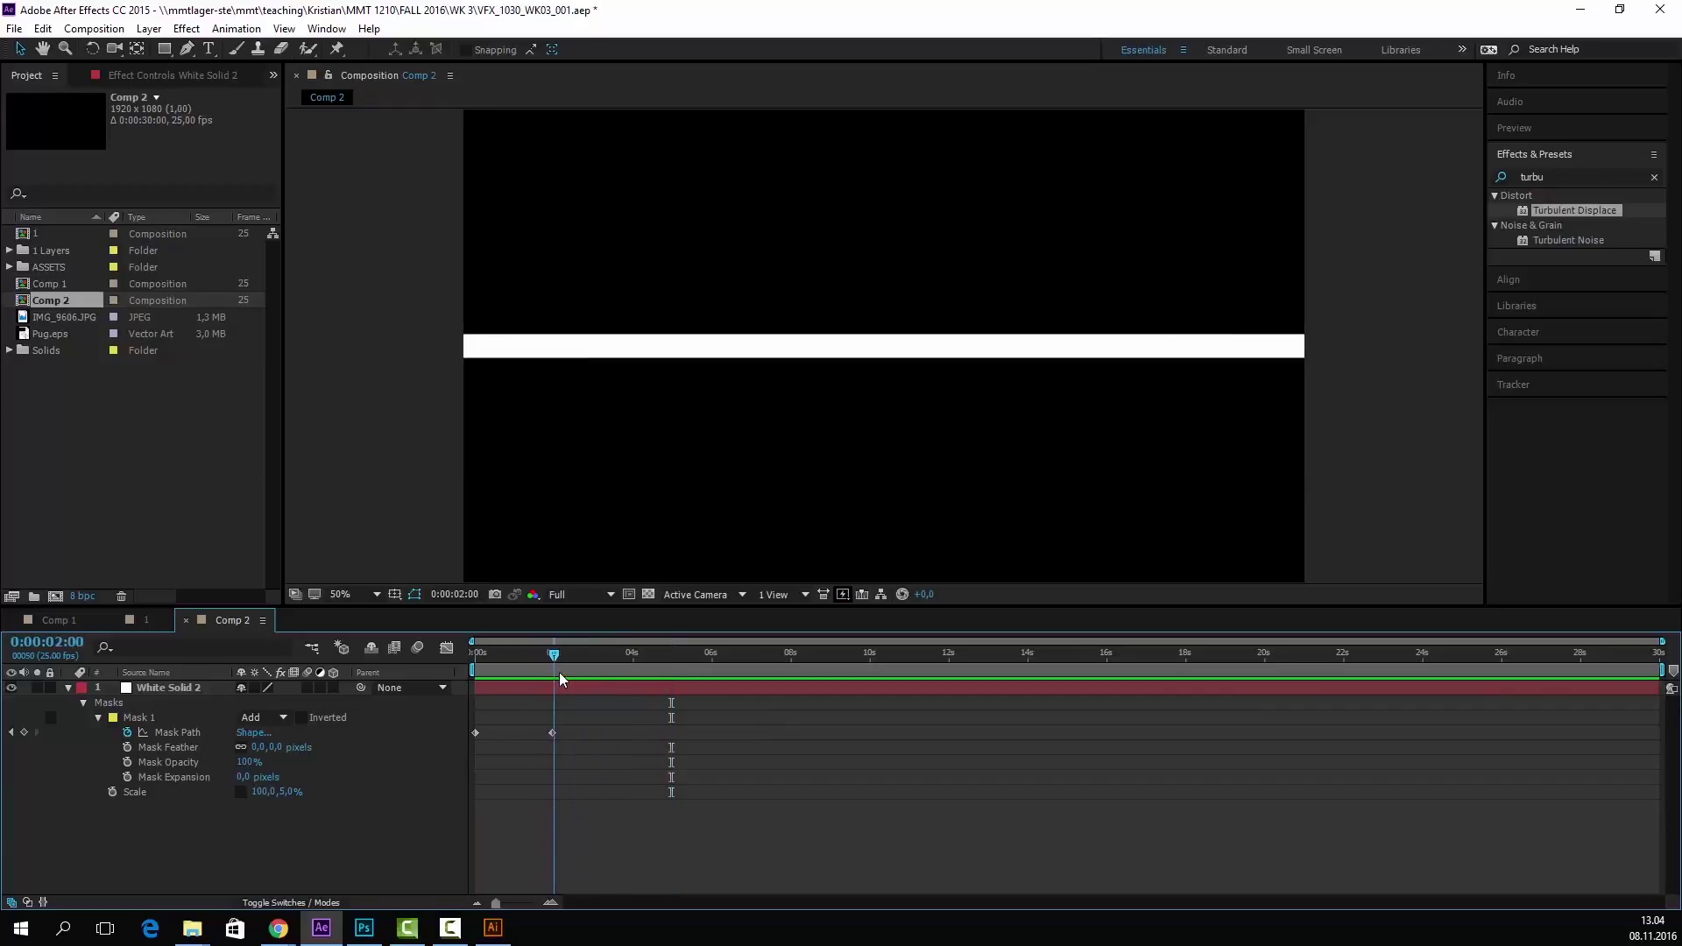
key("n")
key("Home")
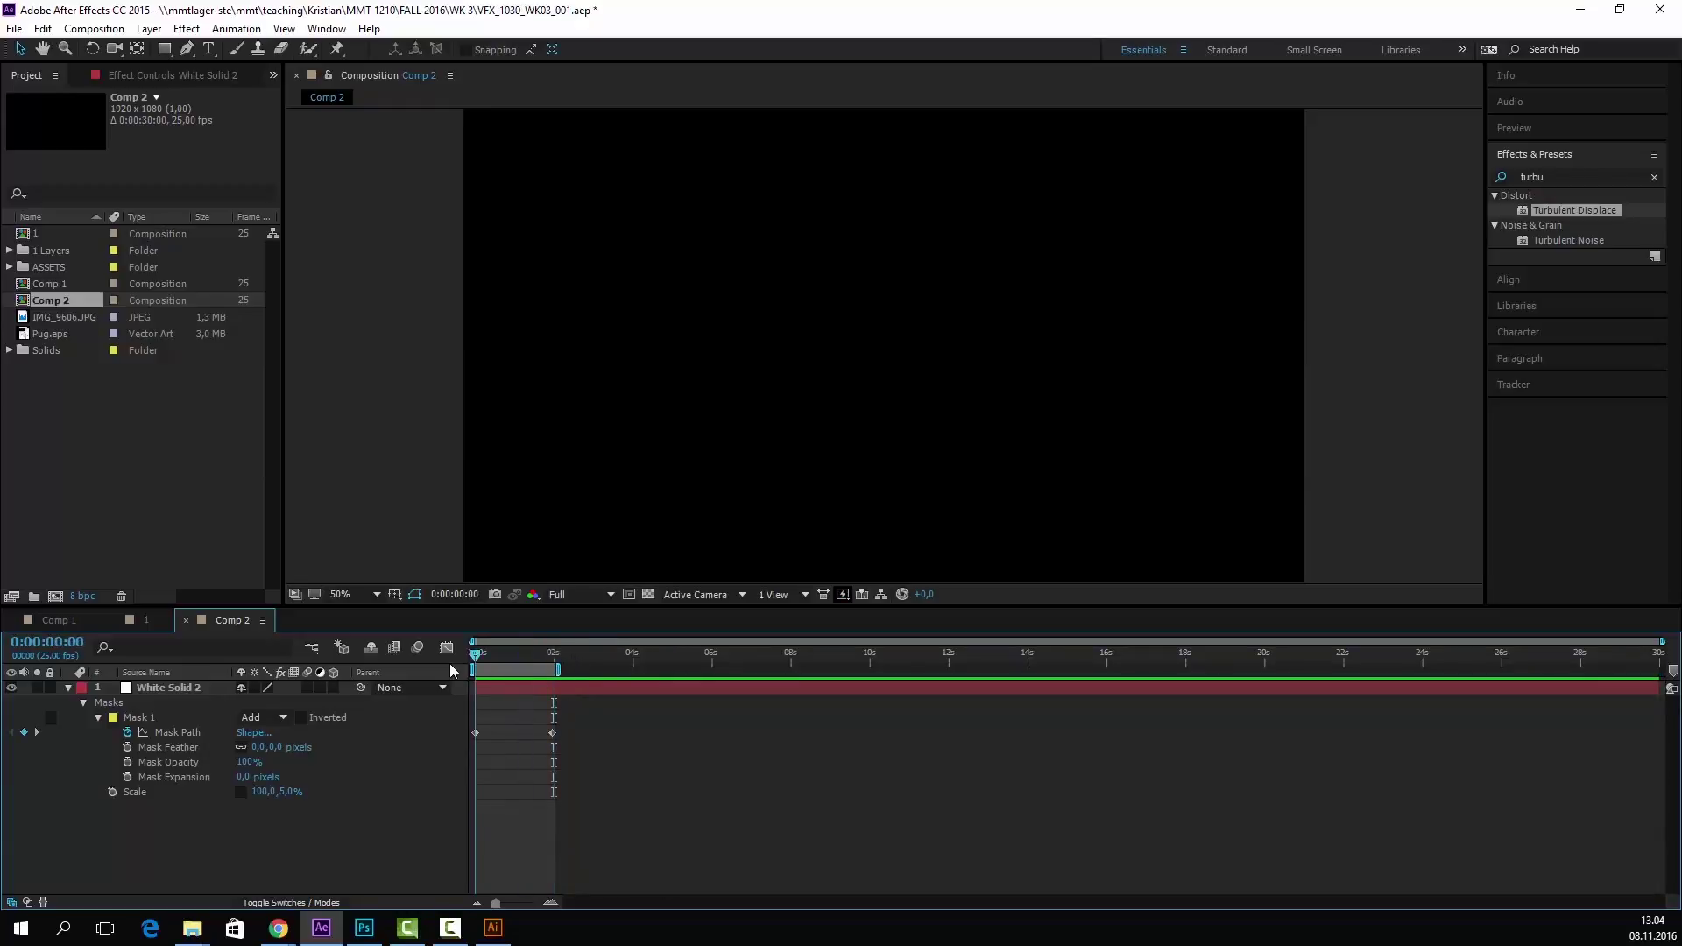
key("space")
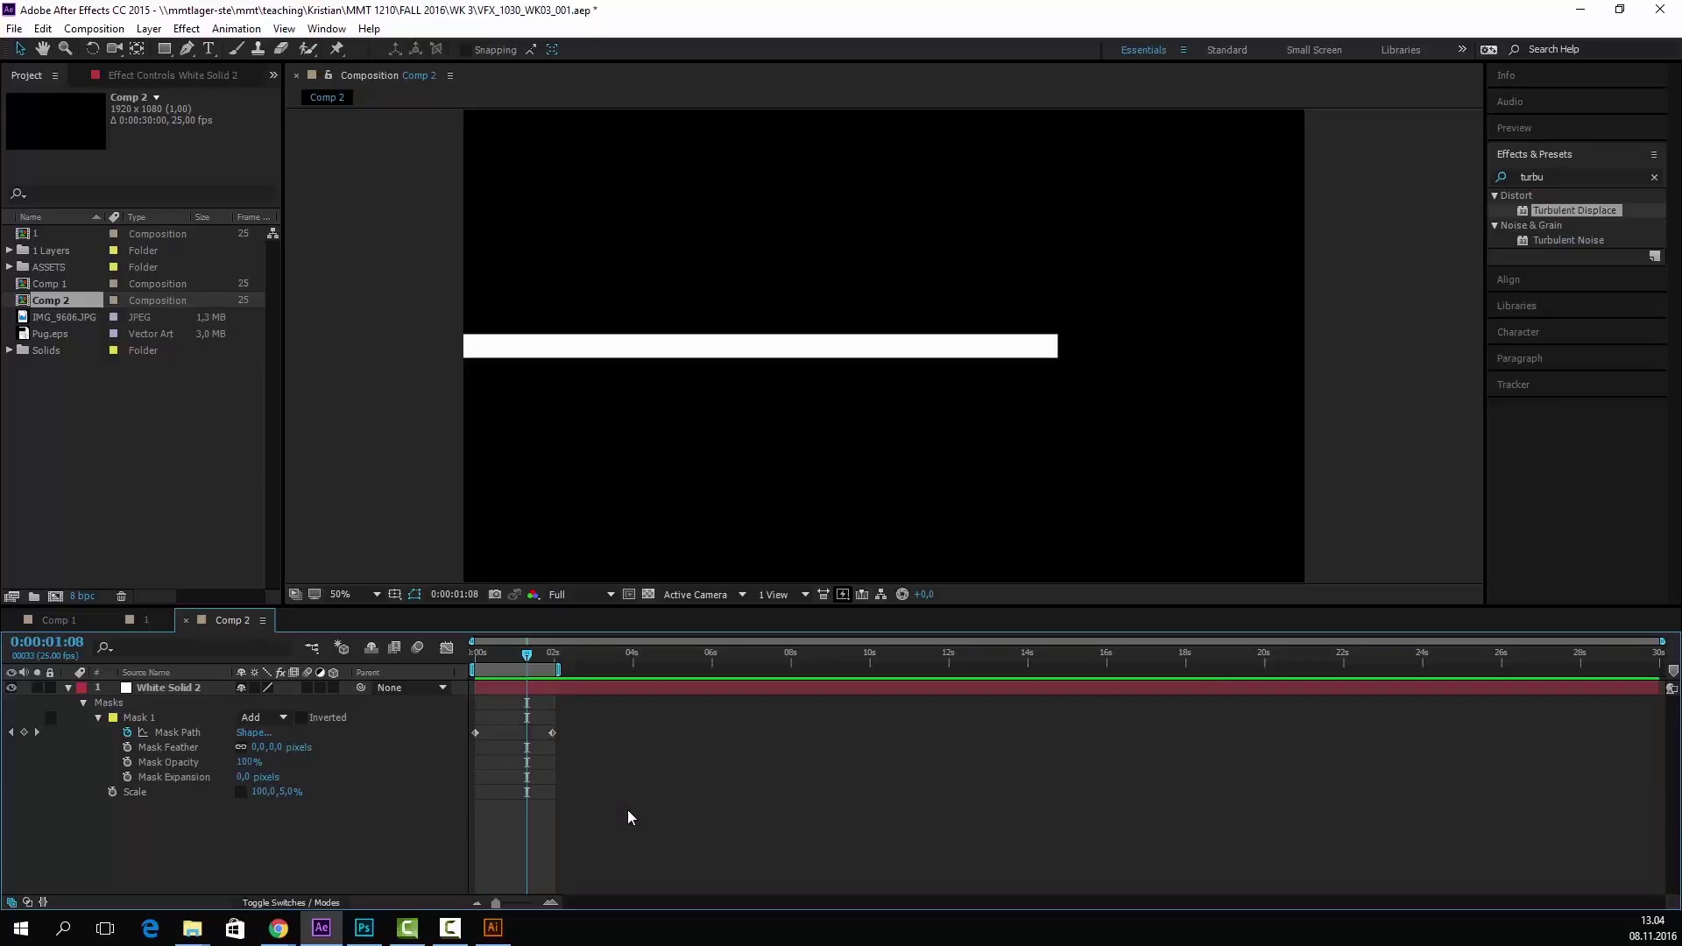
- Delete the bar's mask and the white solid layer
left_click(171, 689)
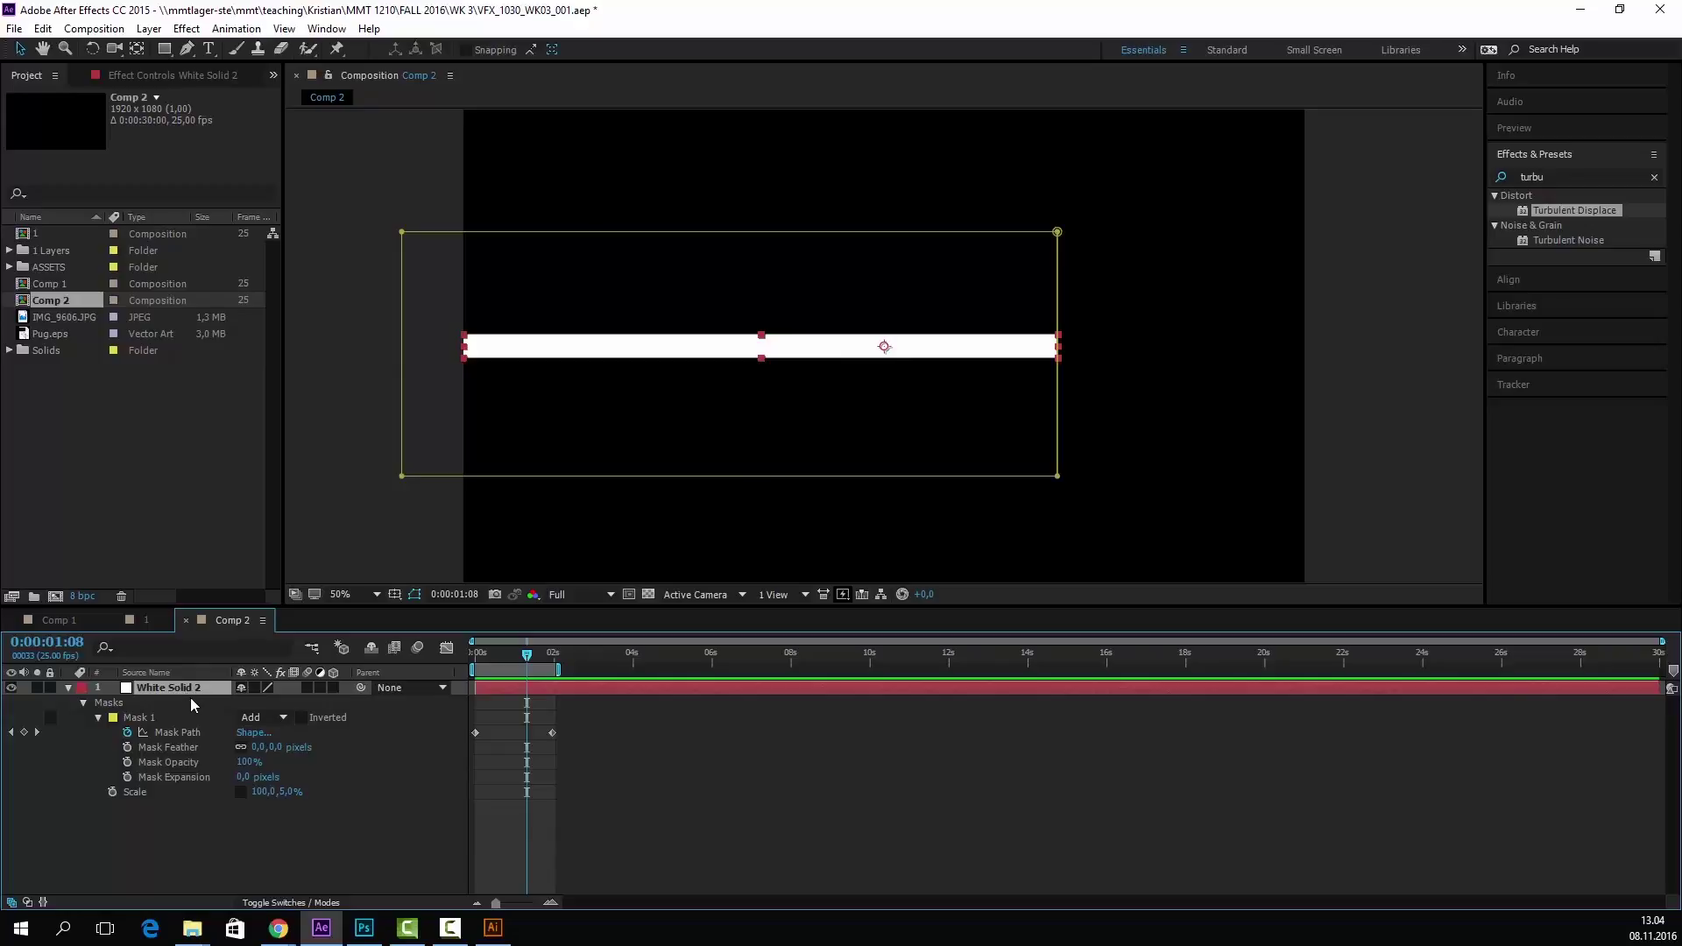
left_click(165, 720)
key("Delete")
left_click(251, 797)
left_click(179, 690)
key("Delete")
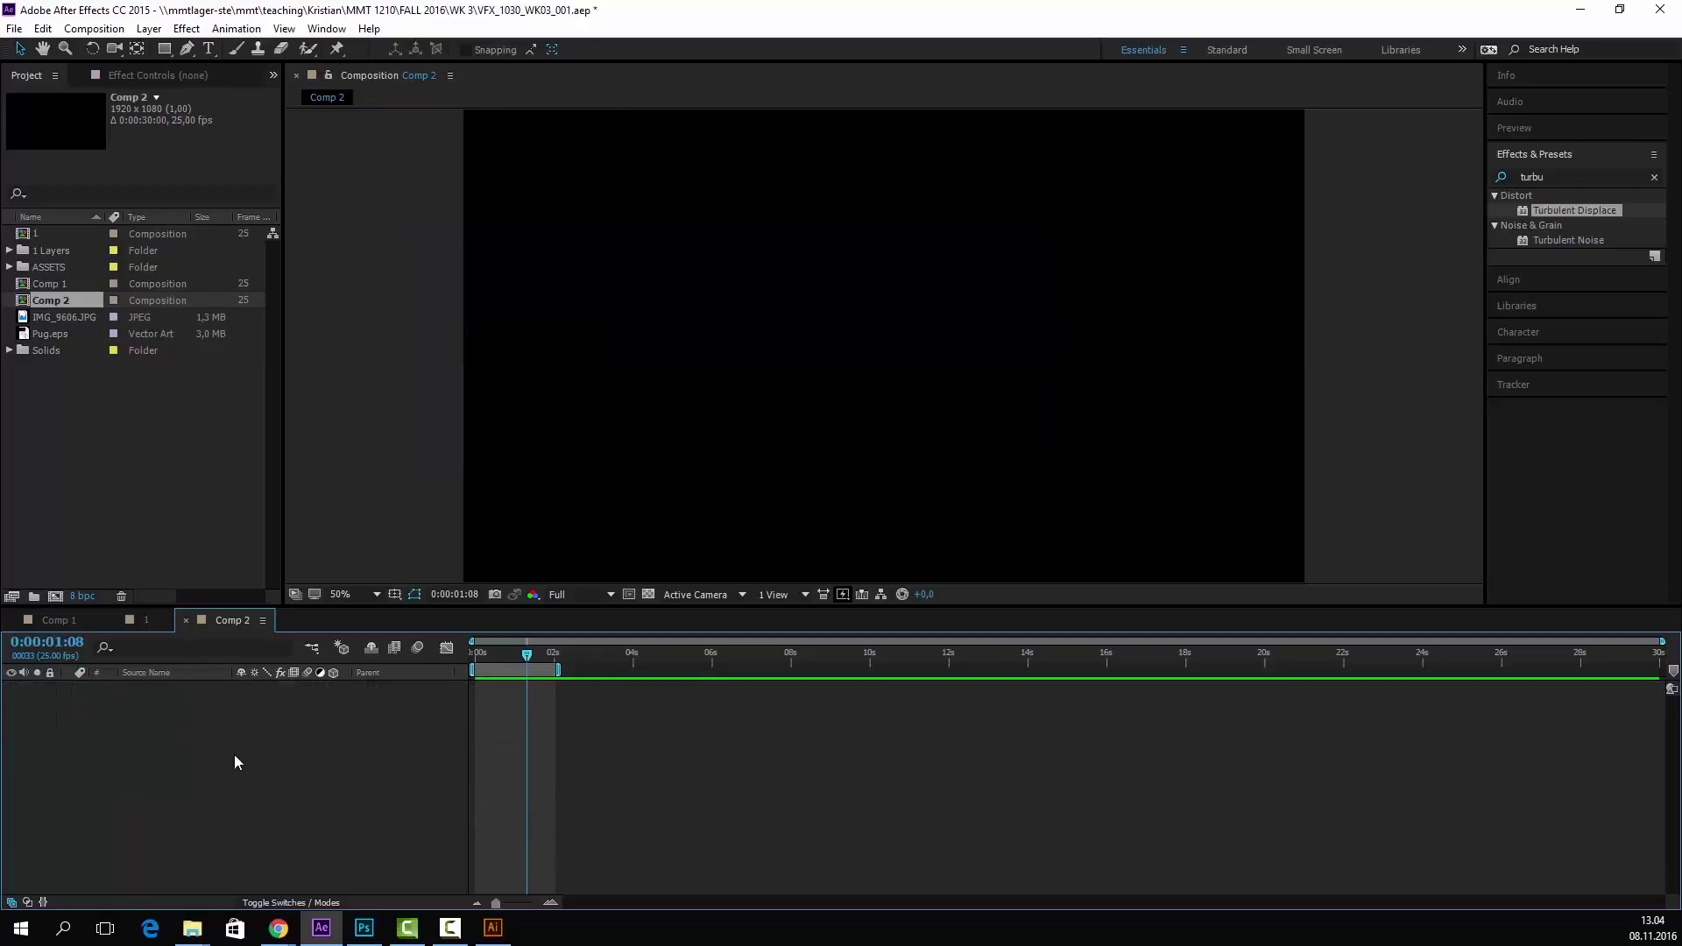
- Draw a wavy Pen path at 0:00:00:00 from outside the frame's left edge to a curl near the right edge, and reposition the curl's upper point inside the frame
left_click(187, 48)
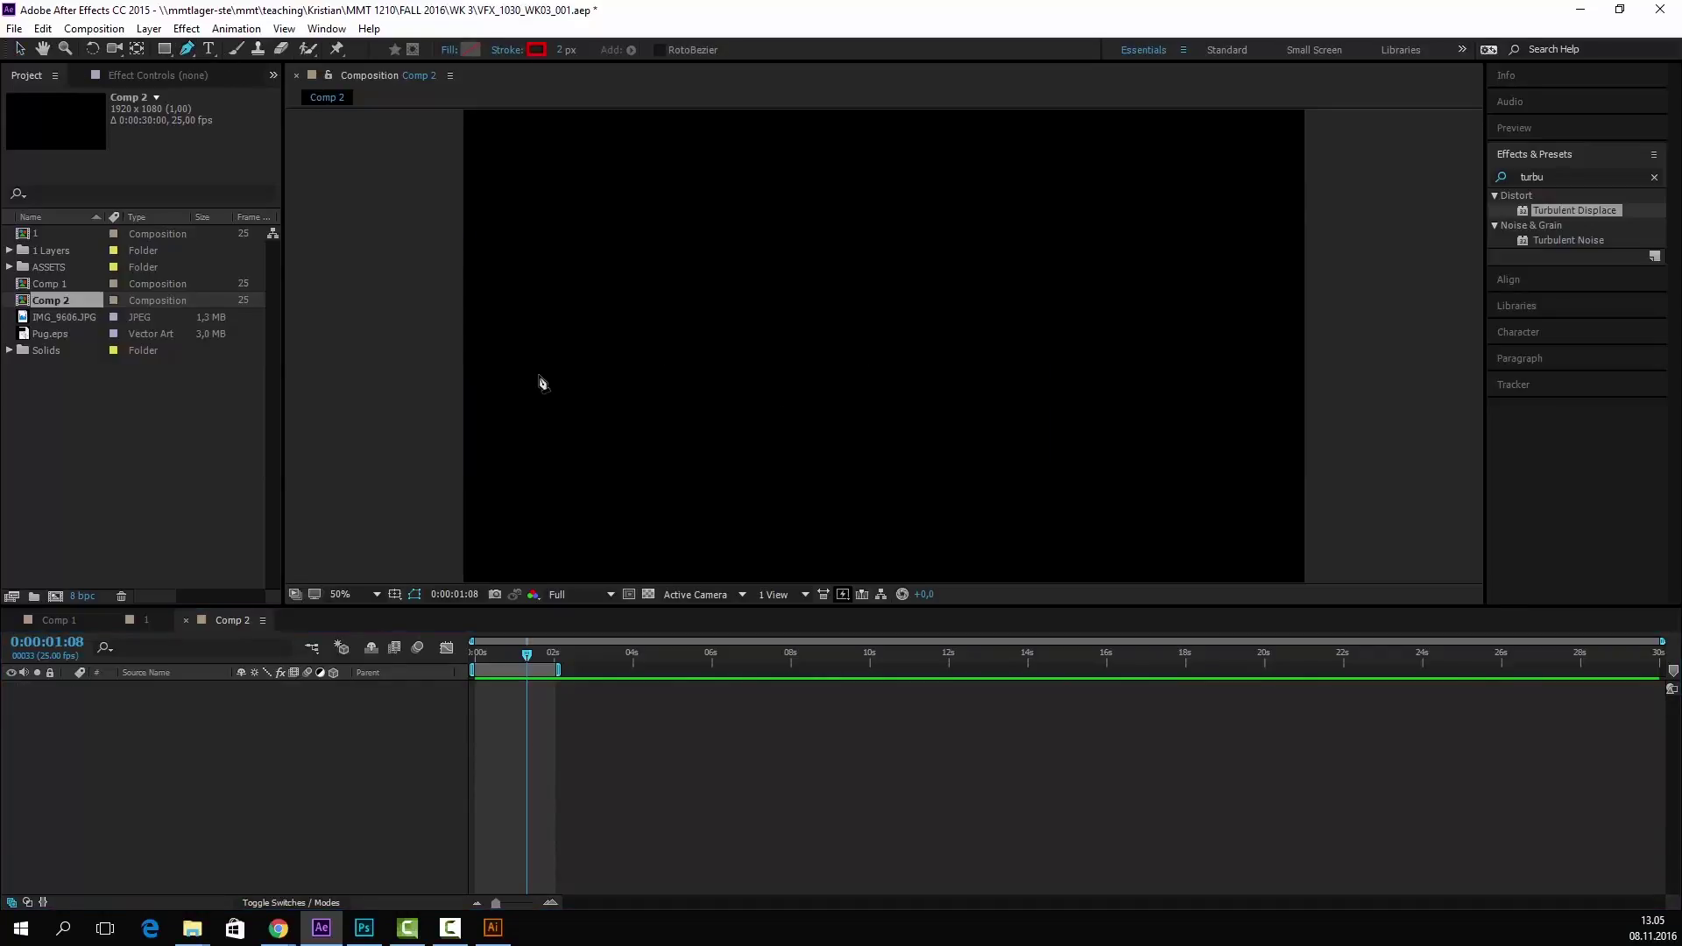
left_click_drag(511, 657, 474, 652)
left_click(421, 393)
left_click_drag(615, 306, 716, 366)
left_click_drag(781, 465, 902, 423)
left_click(1009, 278)
left_click_drag(1009, 279, 1119, 313)
left_click_drag(1183, 454, 1327, 362)
left_click_drag(1307, 245, 1201, 214)
left_click_drag(1149, 335, 1209, 380)
left_click(1229, 335)
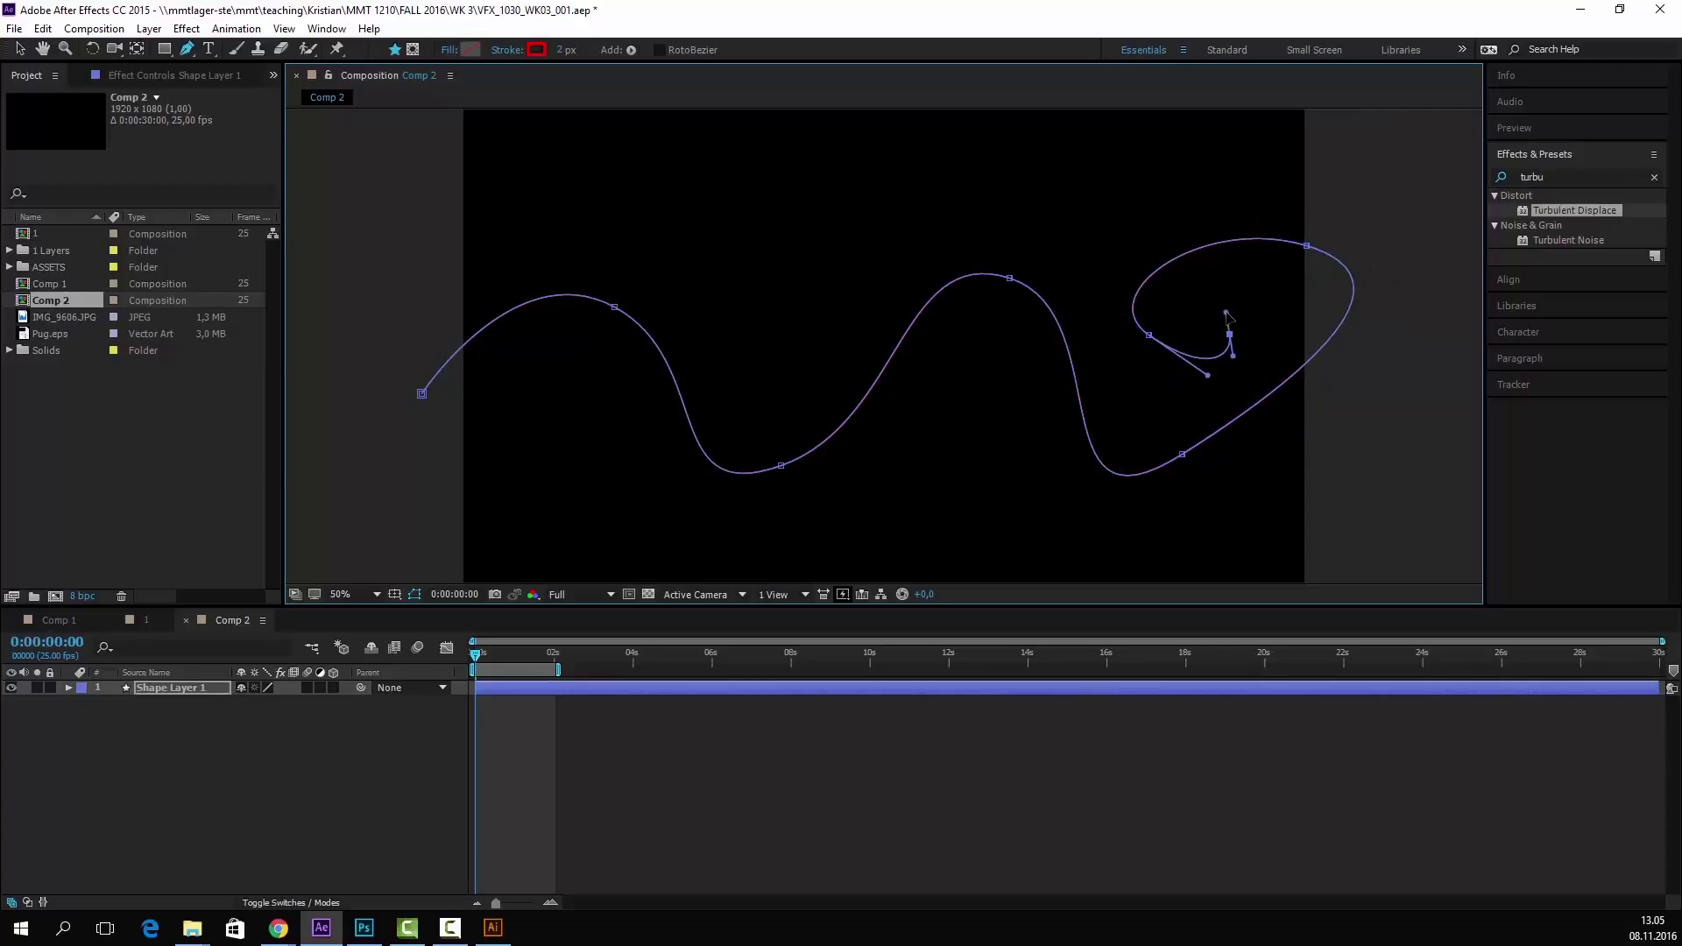
left_click_drag(1298, 255, 1196, 239)
left_click(270, 830)
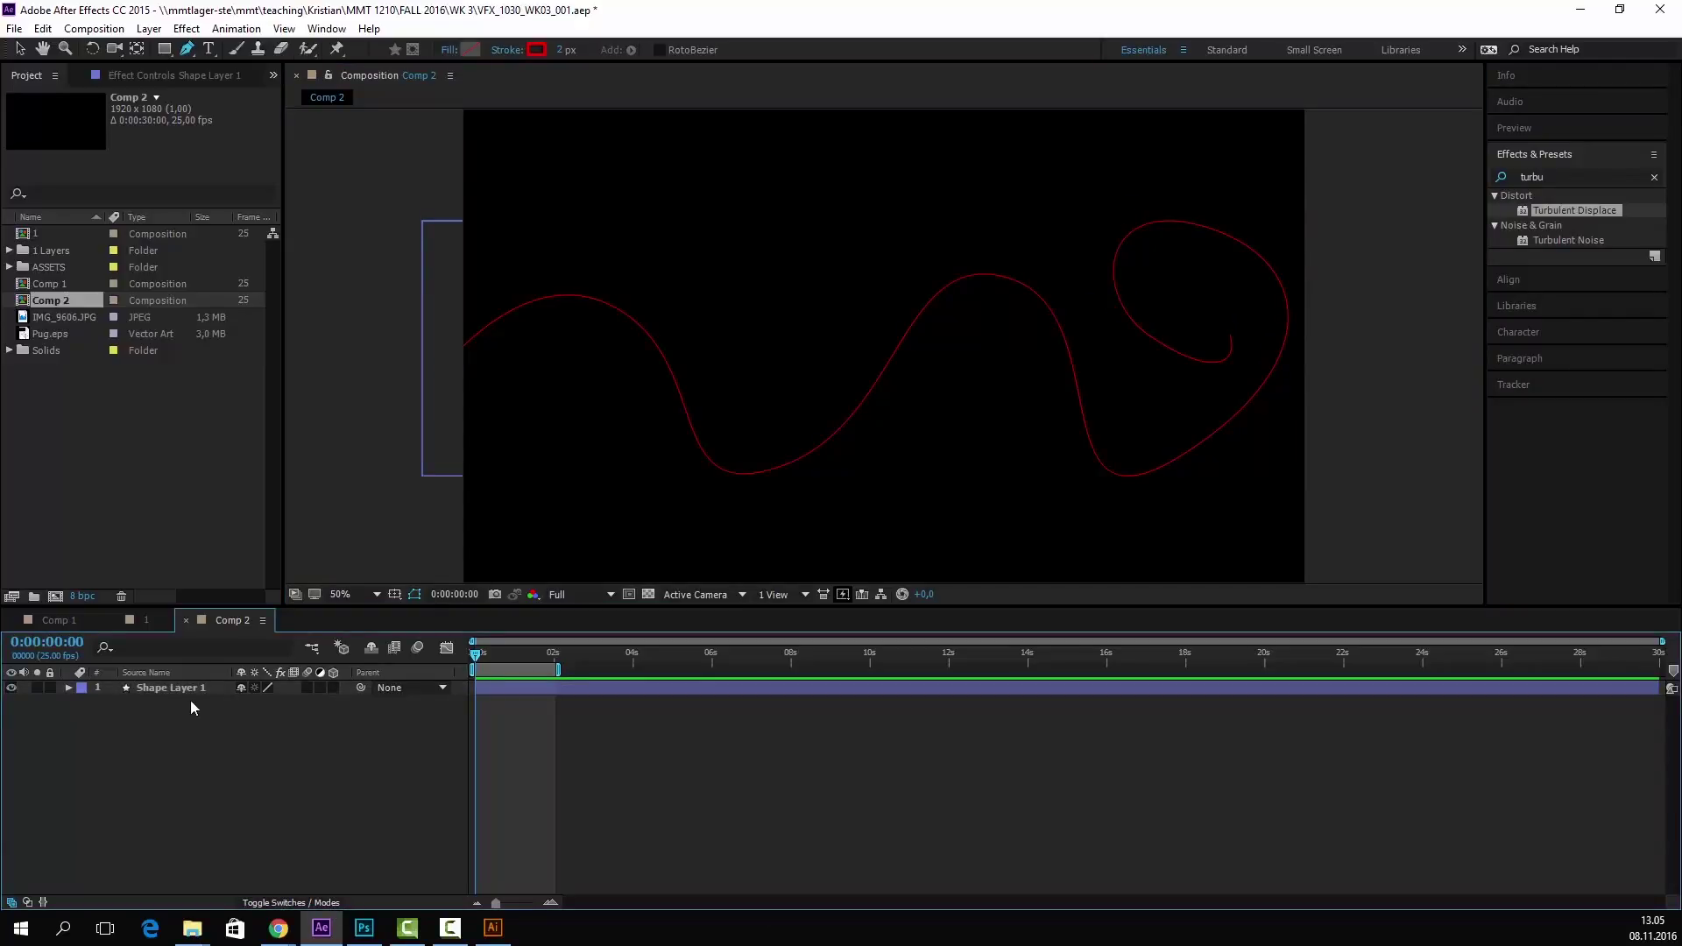
- Add Trim Paths to the wavy shape layer and expand its settings
left_click(166, 688)
left_click(68, 688)
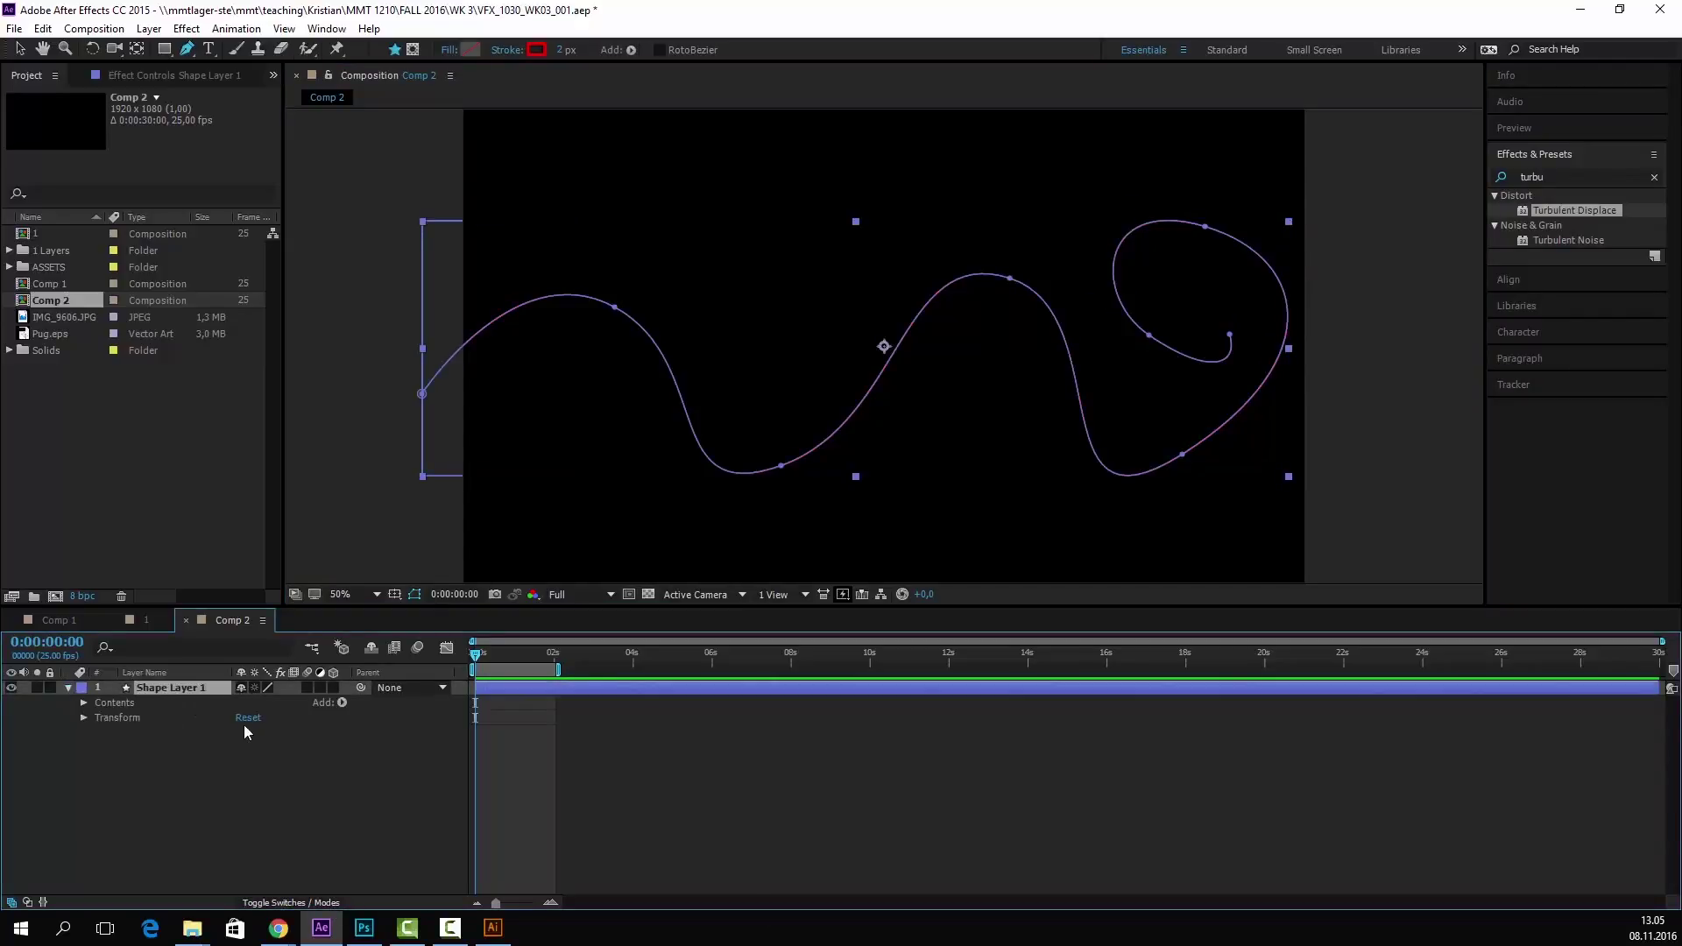
left_click(341, 703)
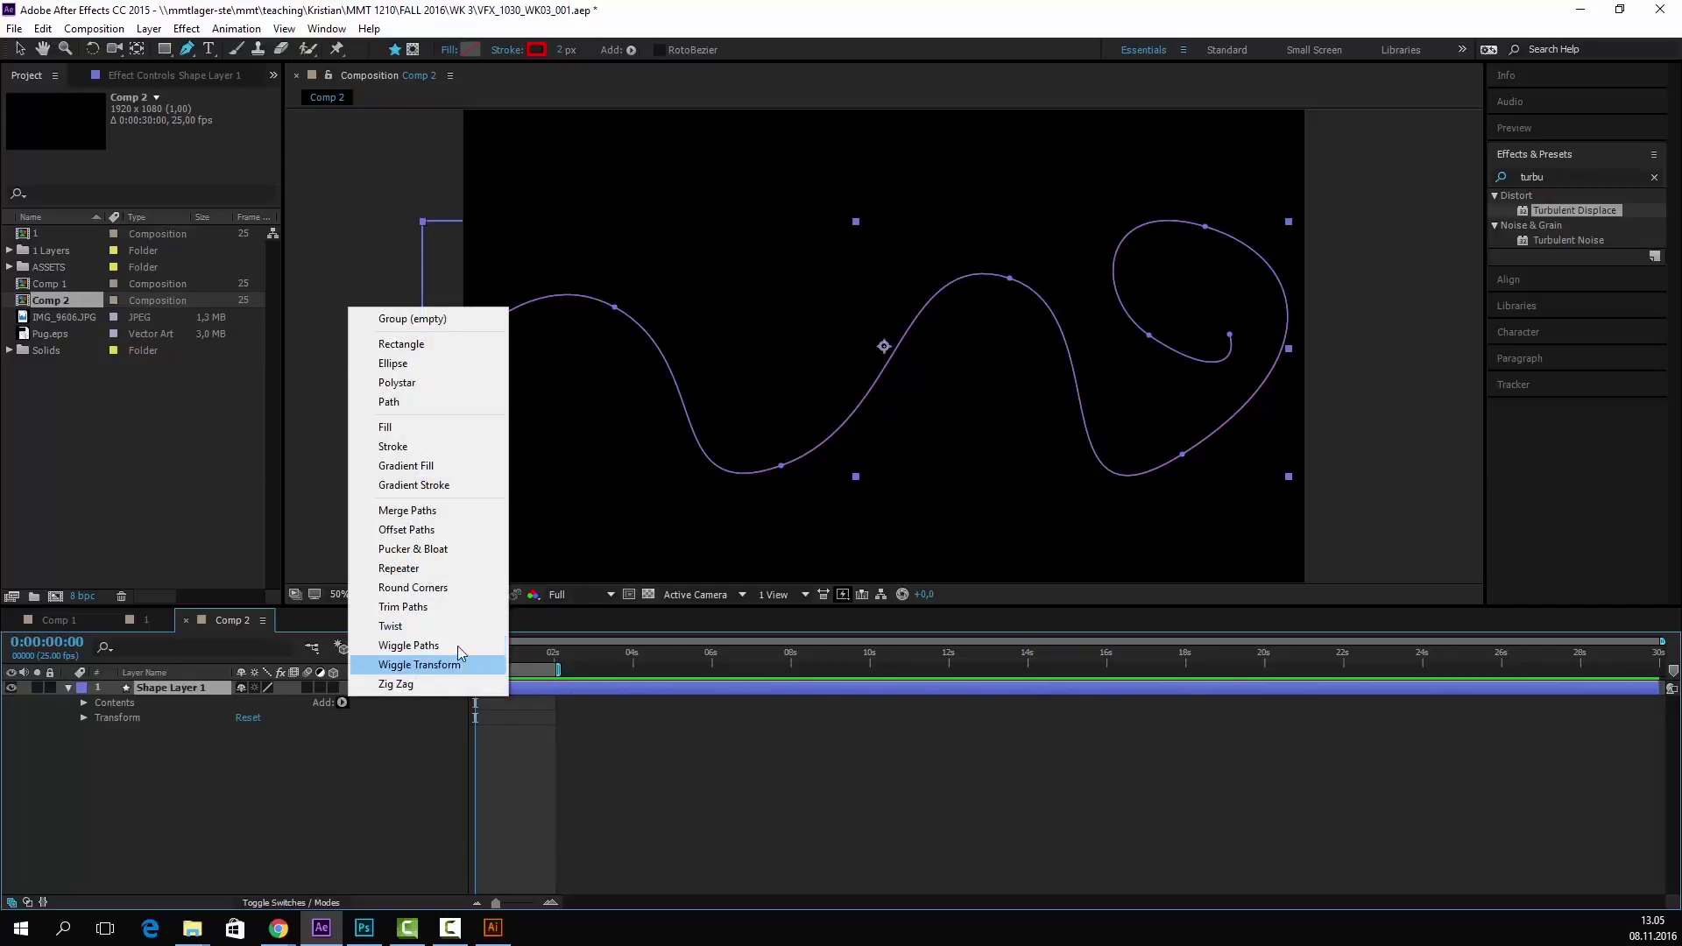
left_click(456, 607)
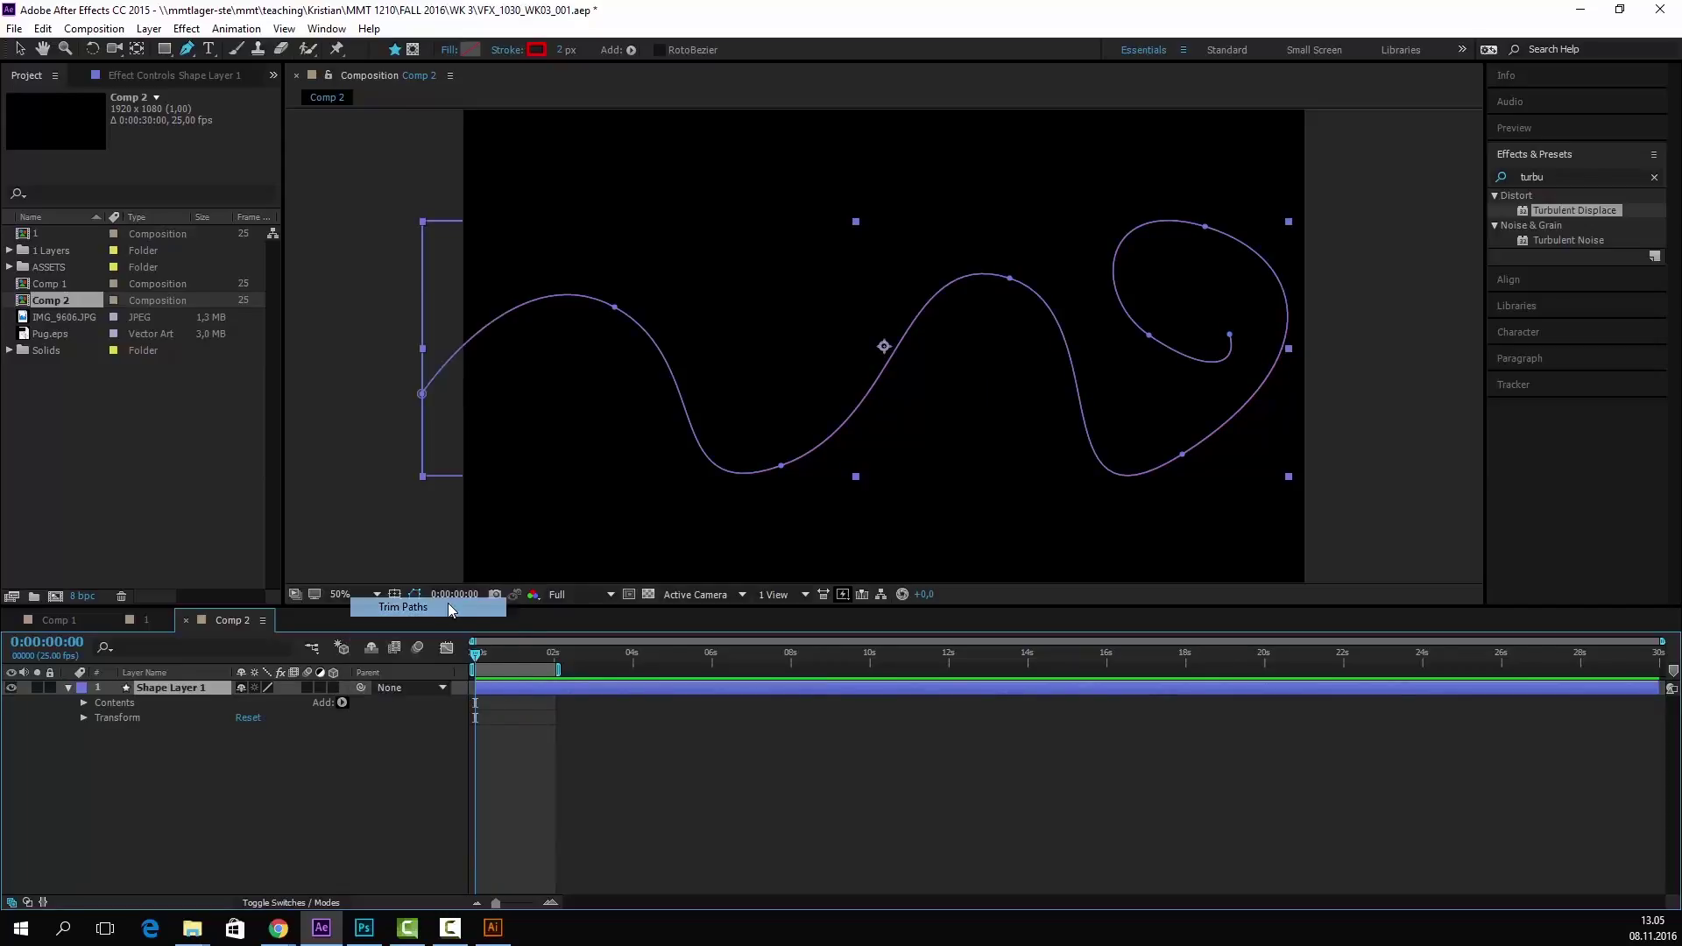
left_click(348, 791)
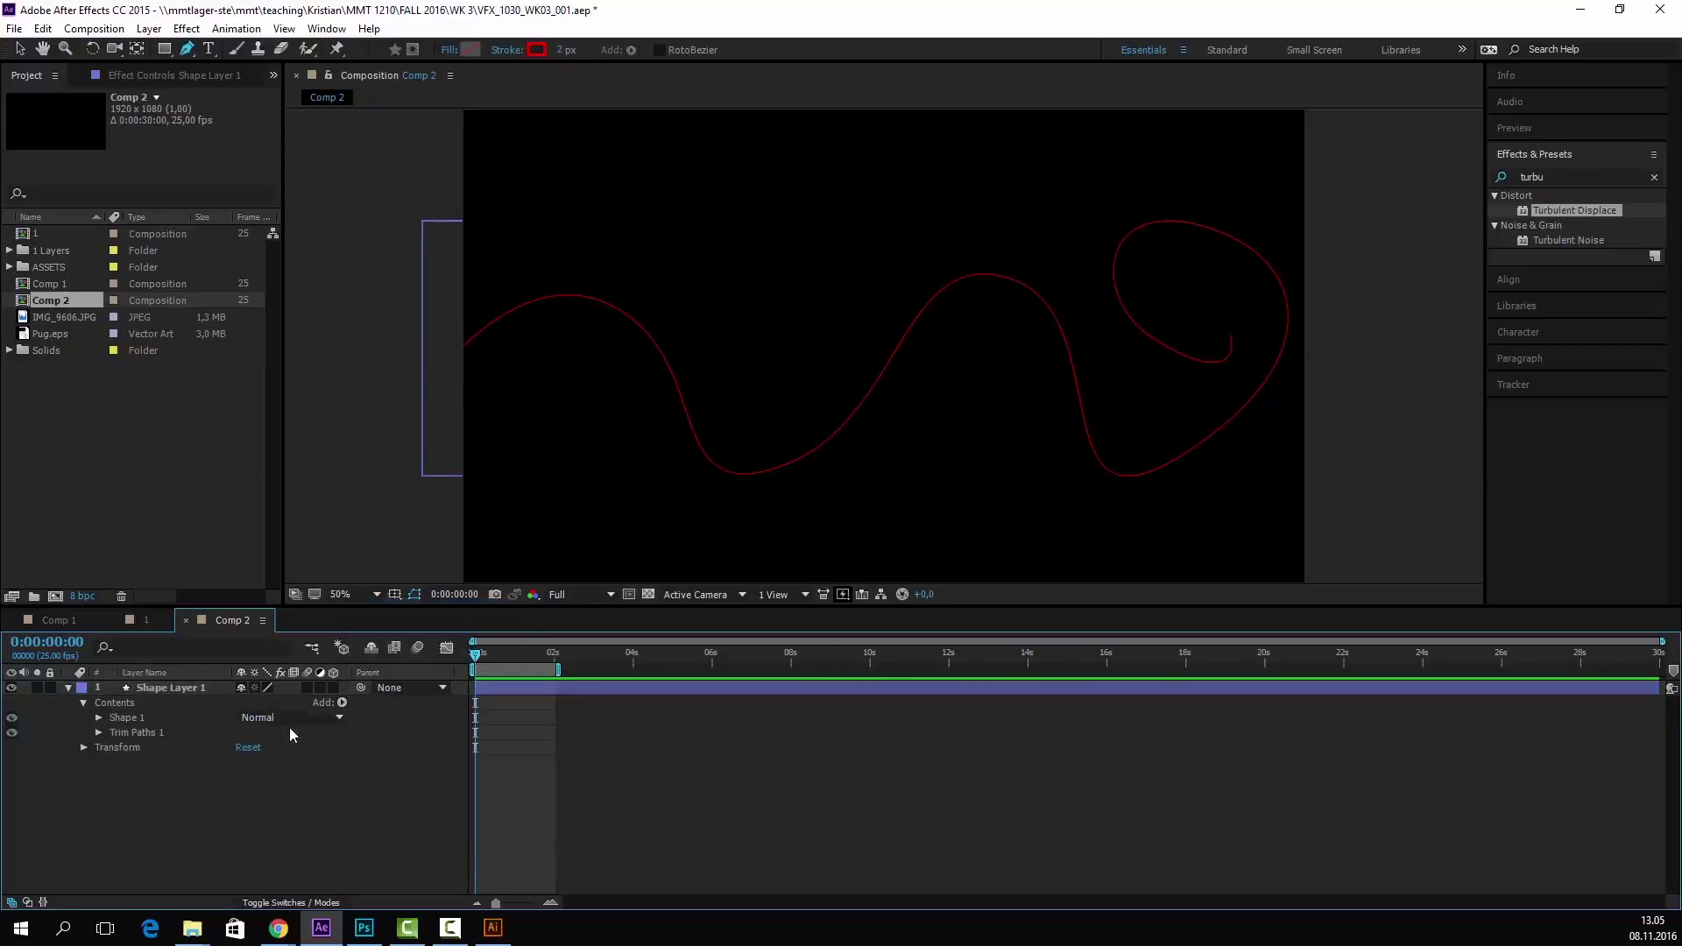
left_click(147, 731)
left_click(276, 771)
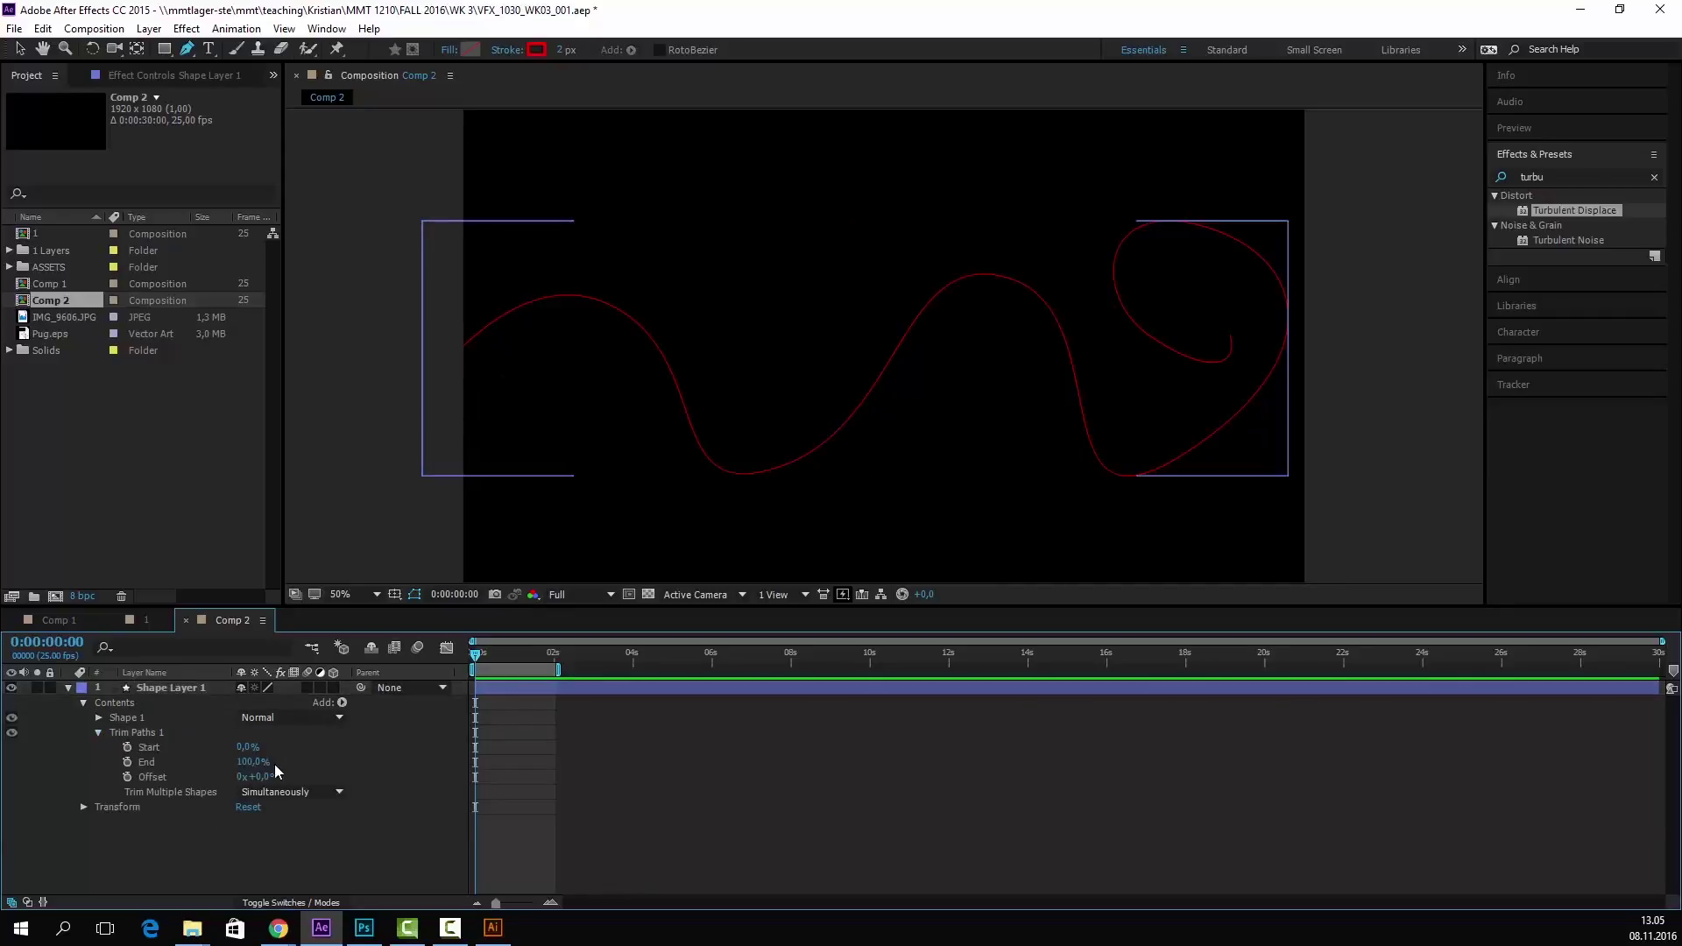
- Set the Trim Paths End to 0% and widen the path's red stroke to 23 px
left_click_drag(257, 771, 249, 764)
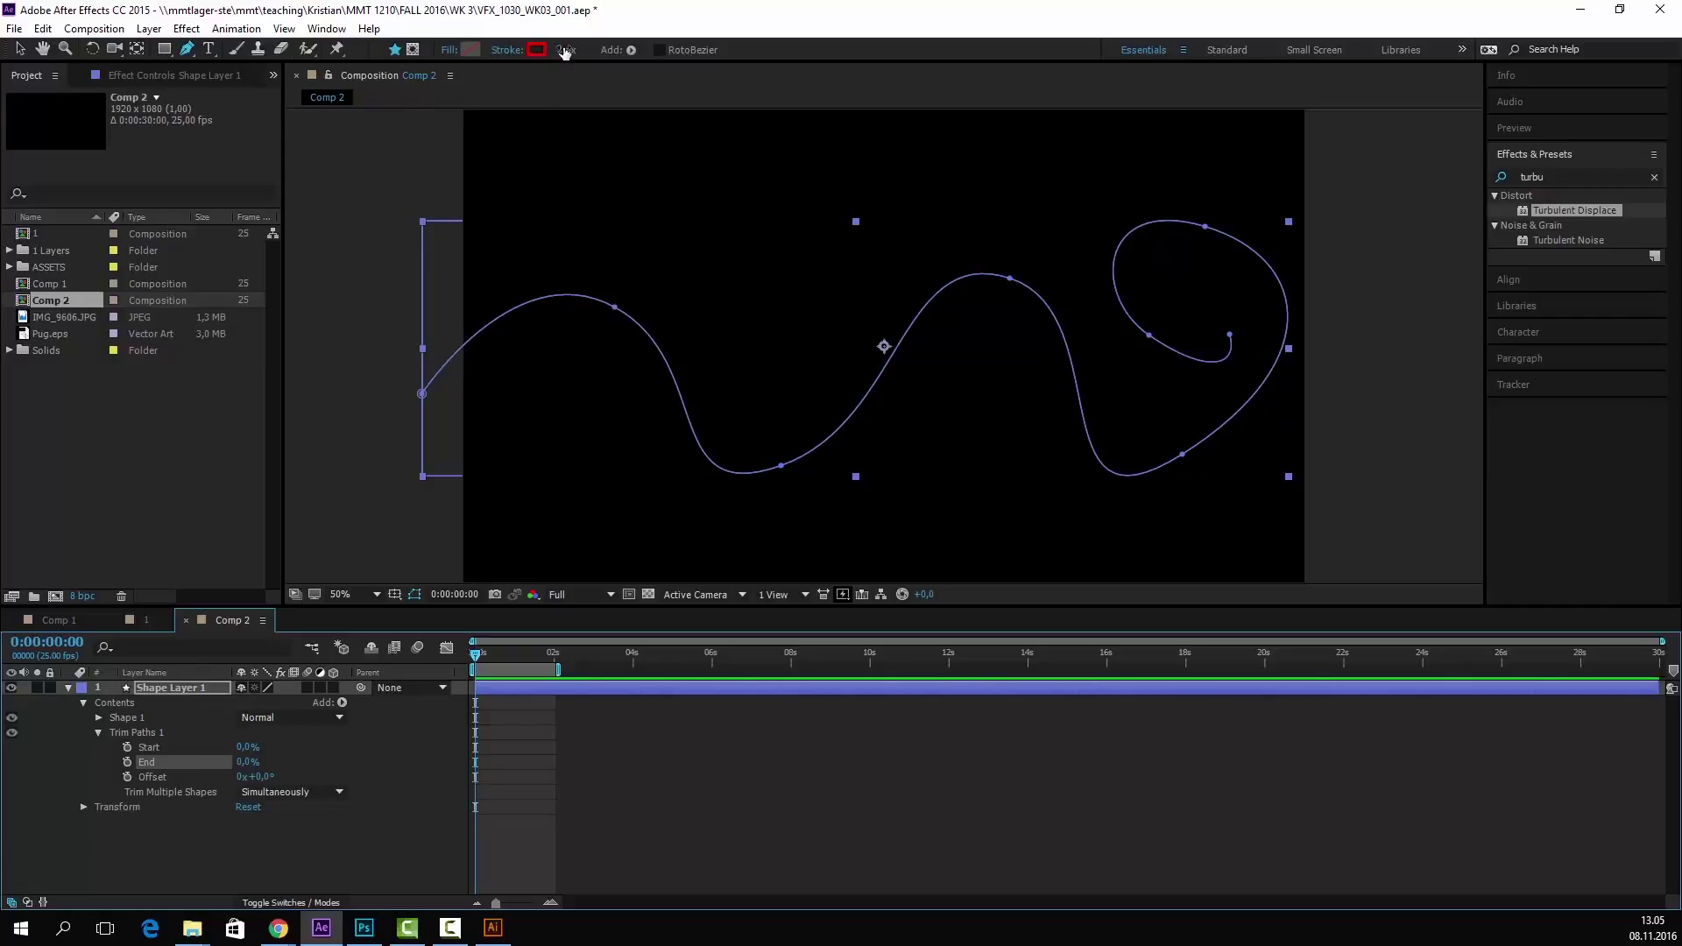
left_click_drag(565, 53, 589, 51)
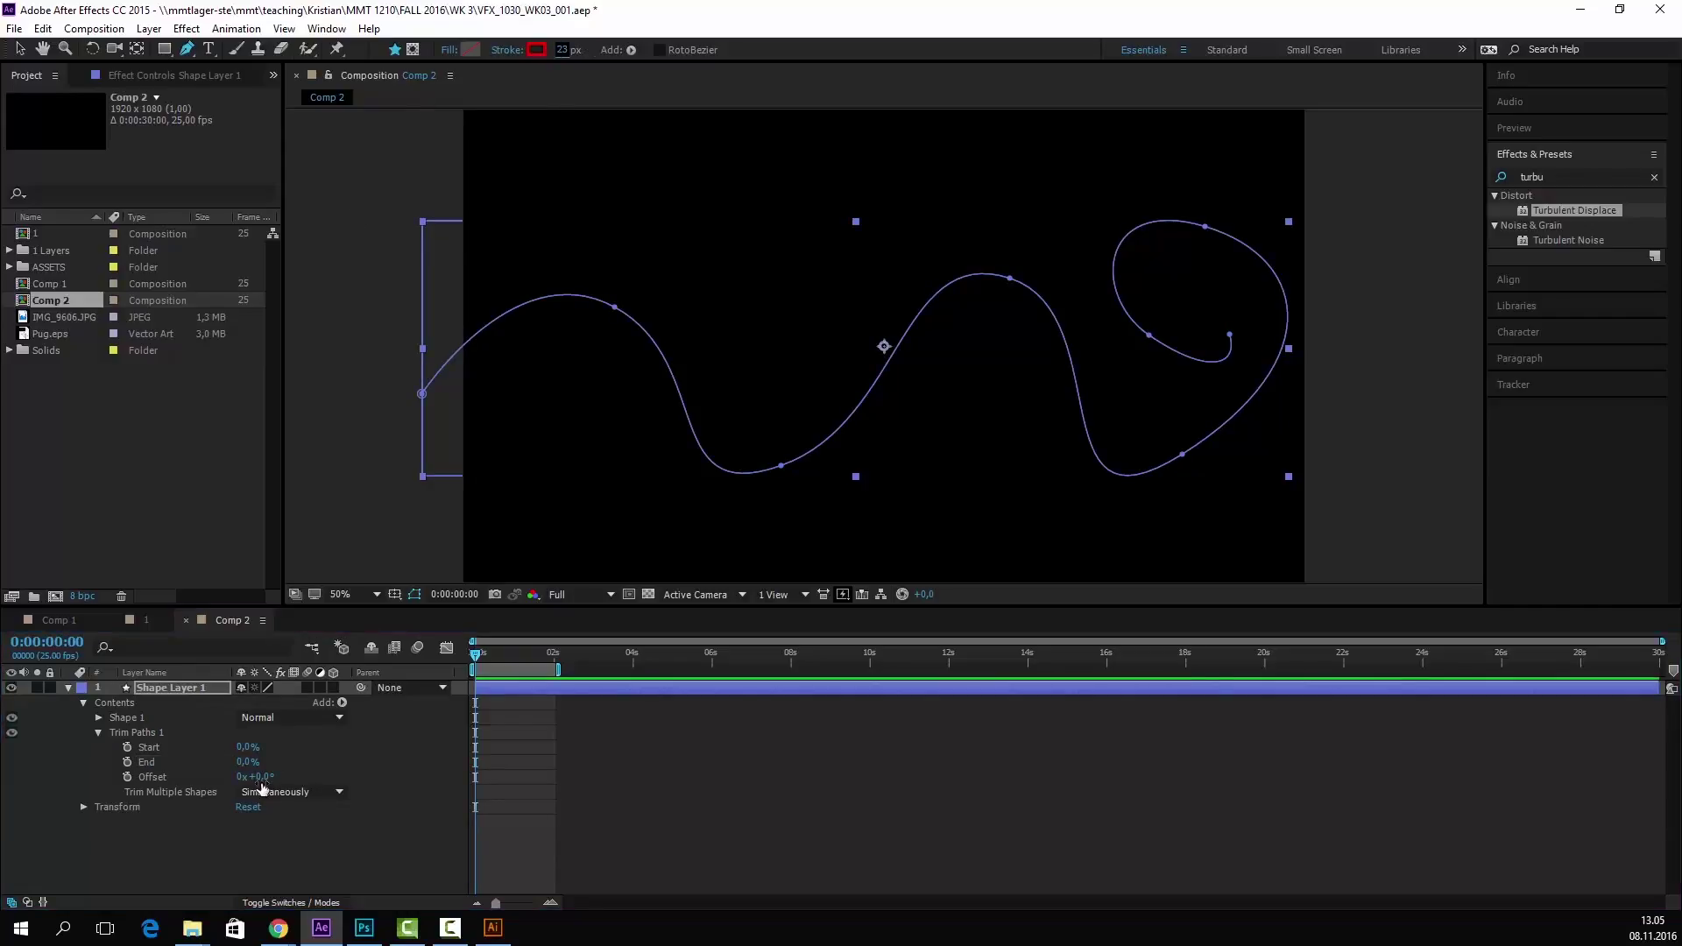
left_click_drag(244, 766, 219, 764)
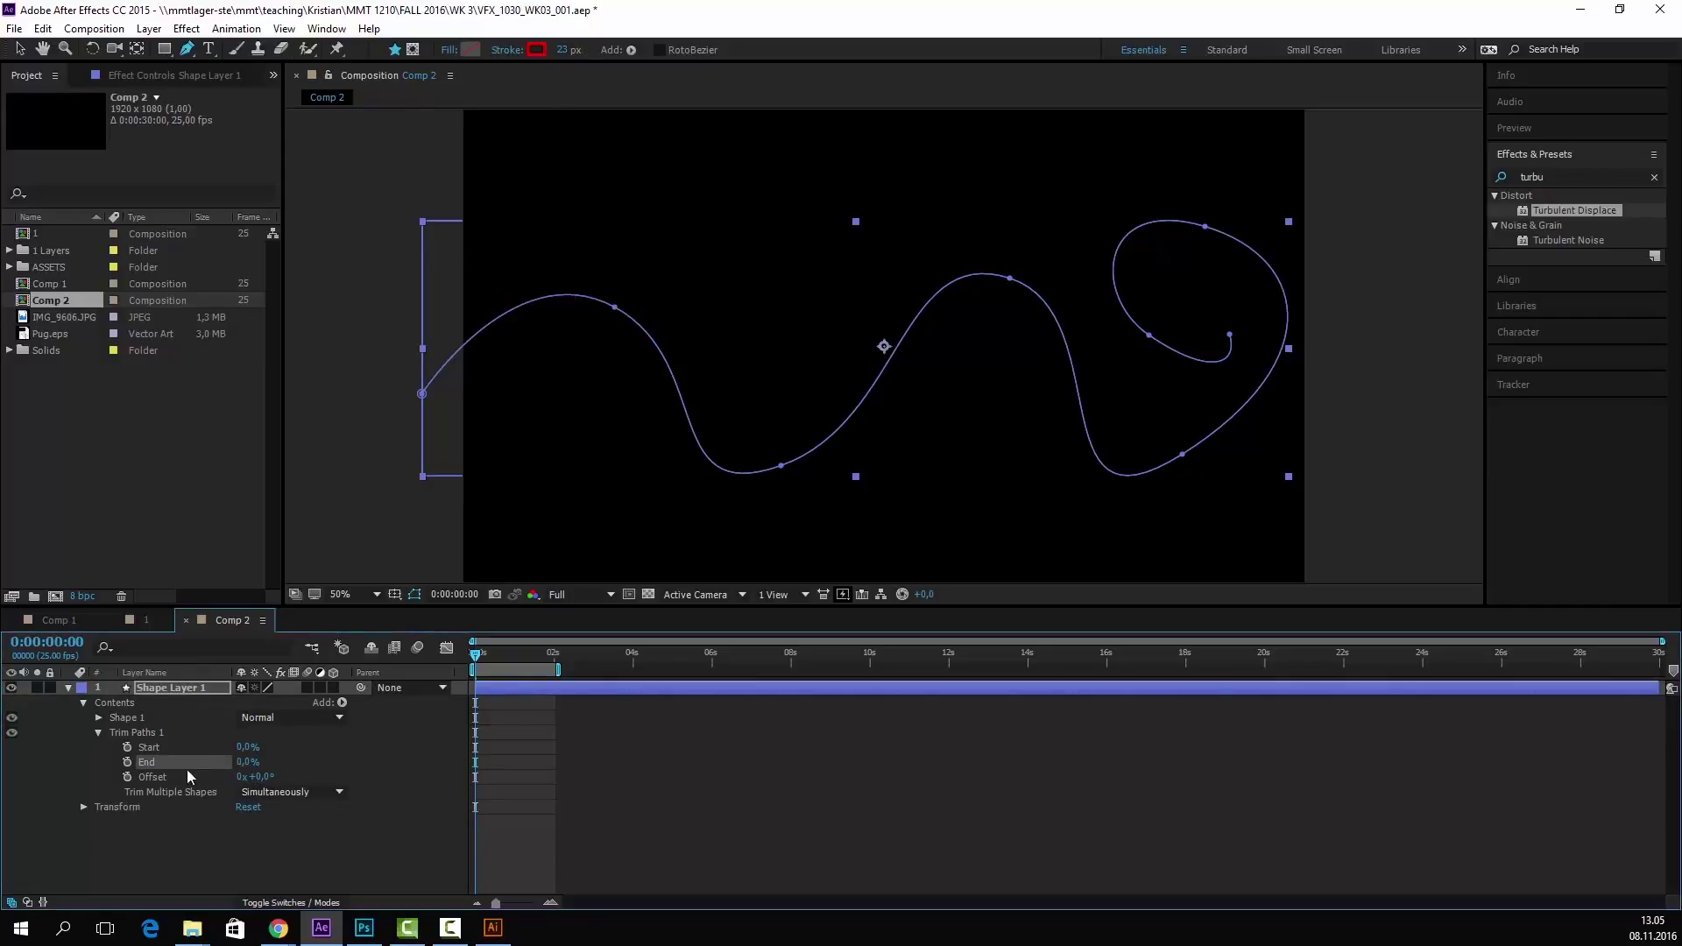
- Keyframe the Trim Paths End at 0% at 0:00:00:00 and at 100% at 0:00:02:00
left_click(127, 762)
left_click_drag(474, 666, 554, 657)
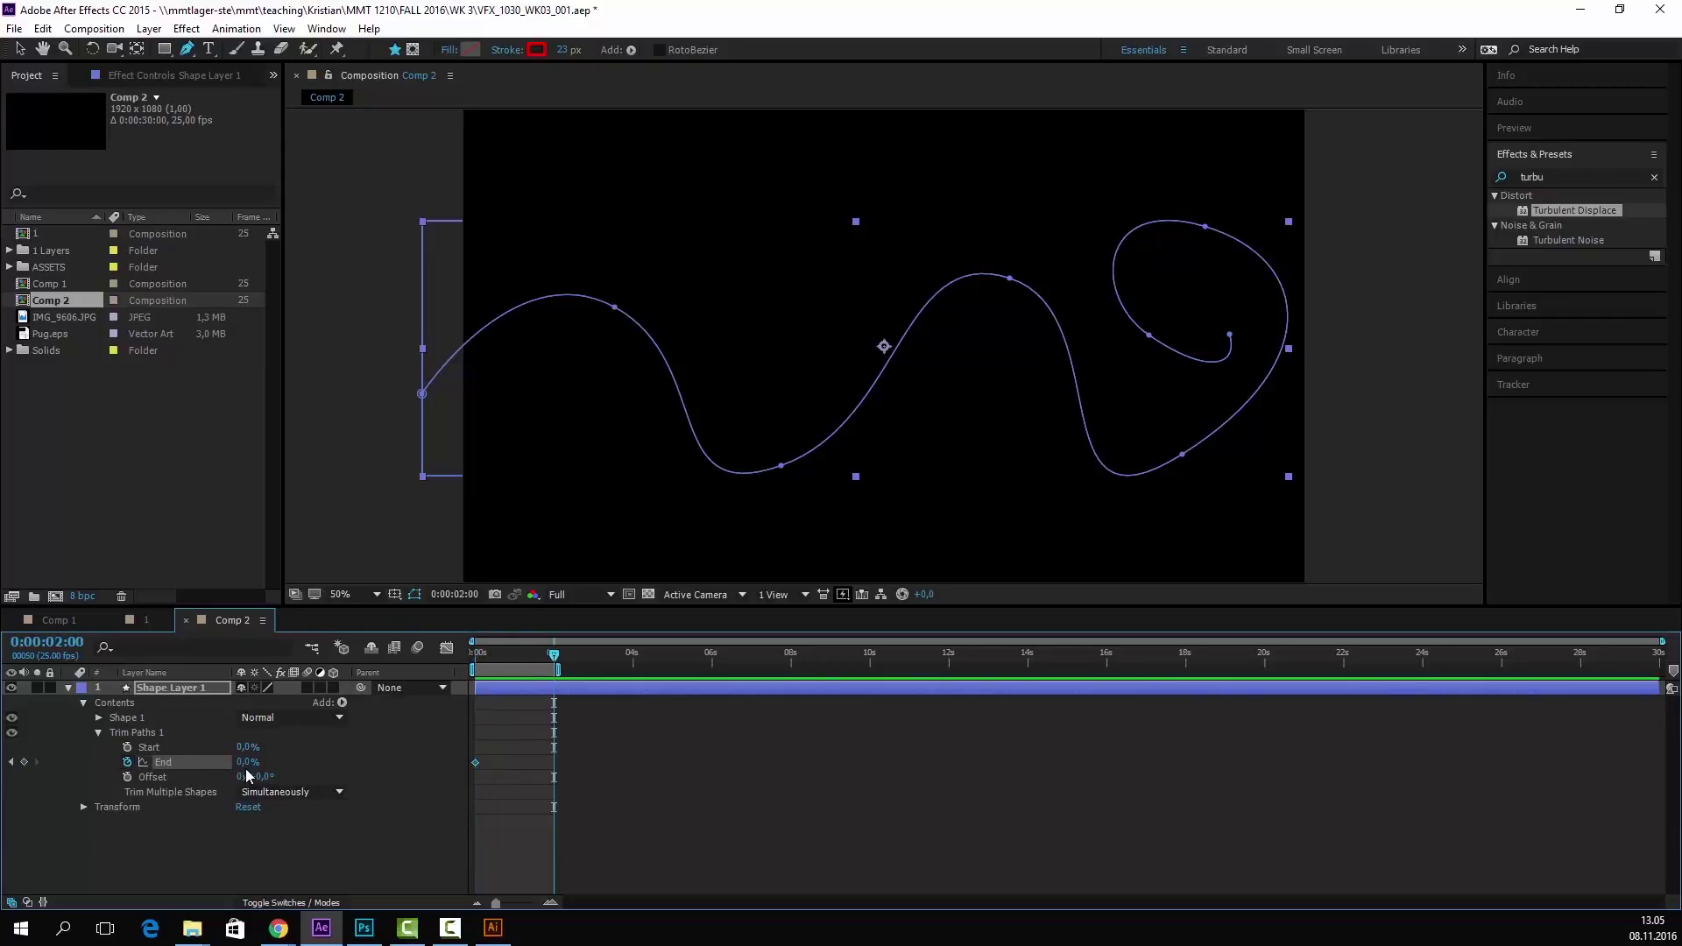
left_click(248, 762)
type("100")
key("Return")
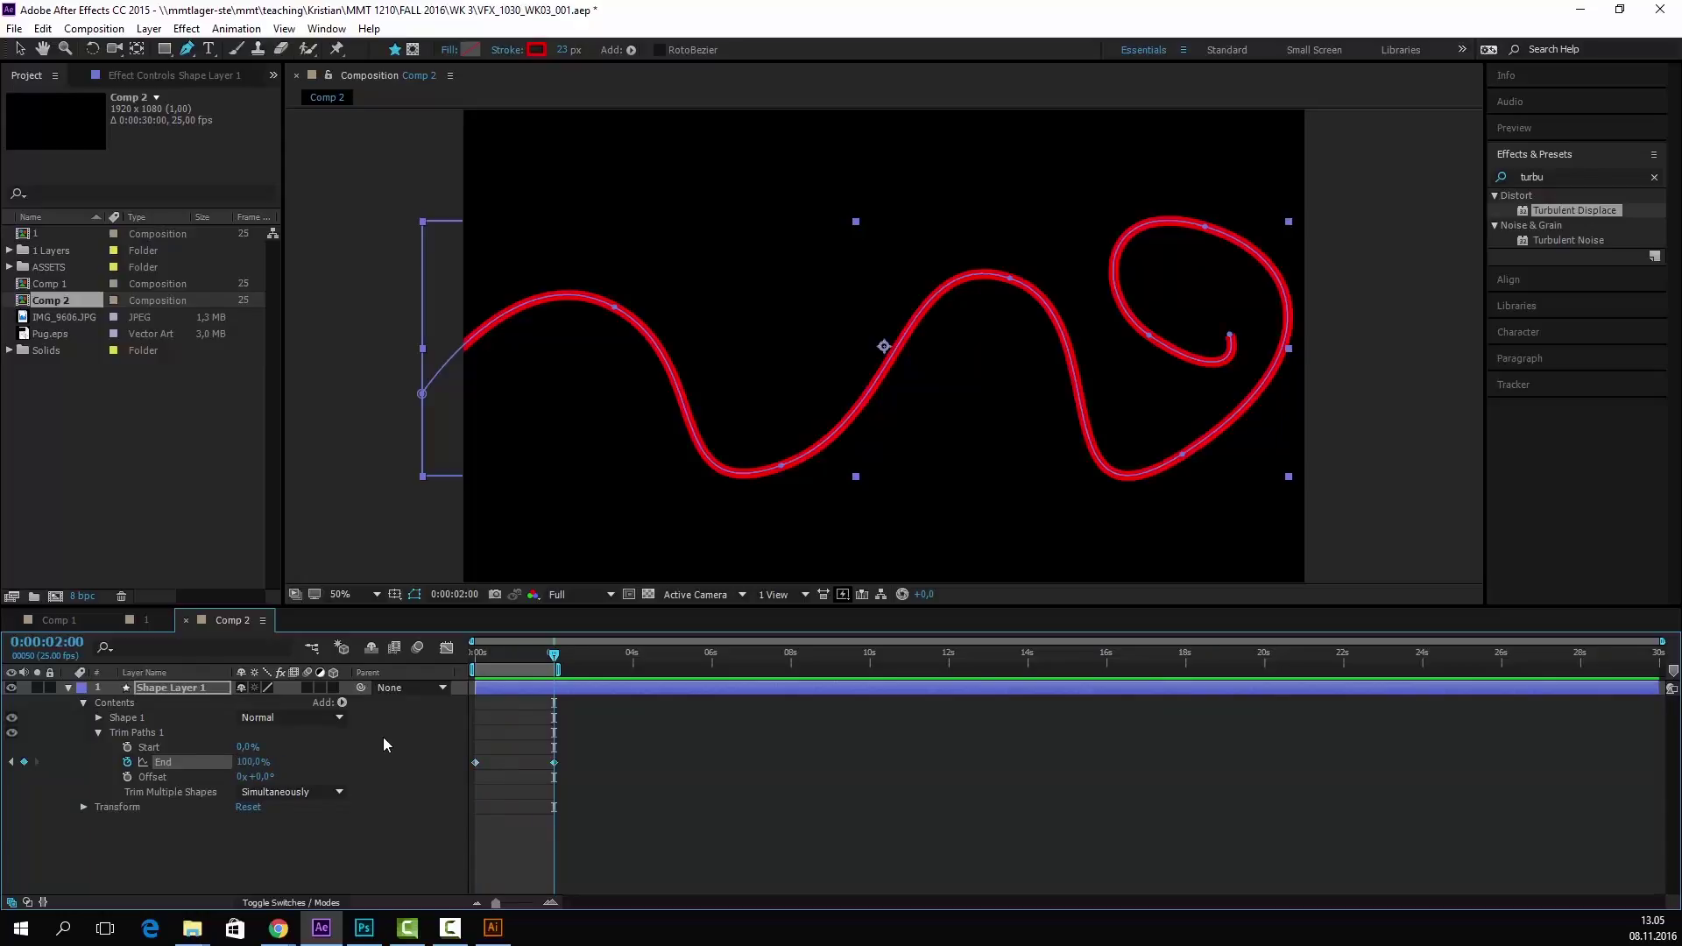
left_click(387, 858)
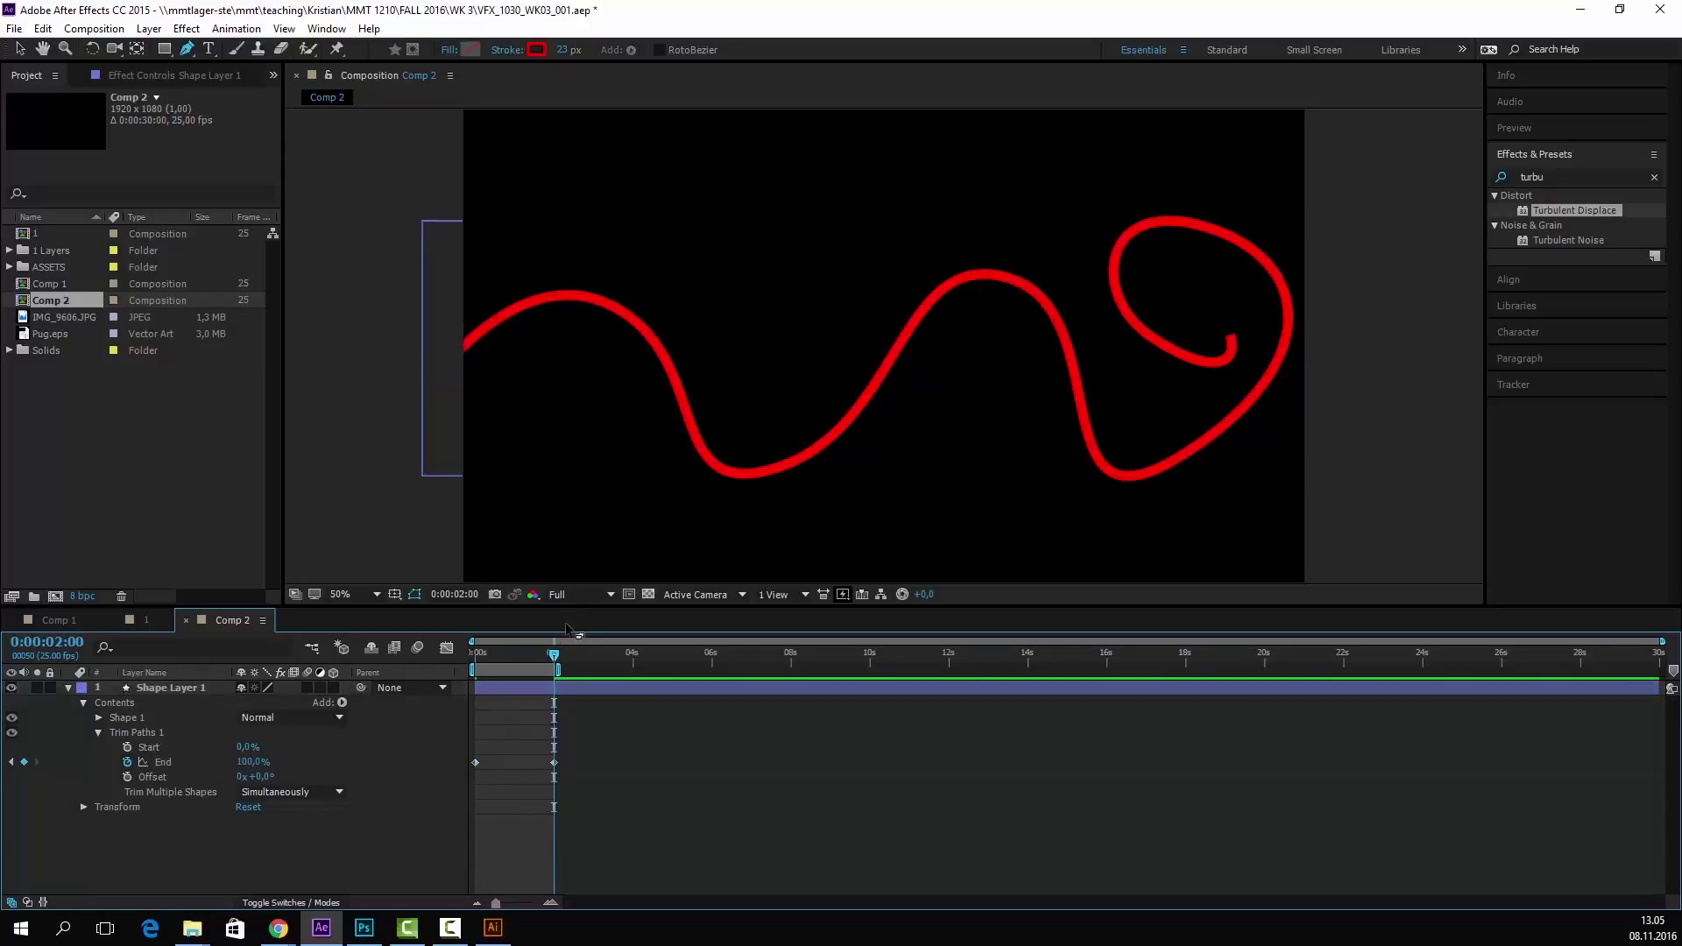
- Play back the Trim Paths reveal of the wavy line from the beginning
key("Home")
key("space")
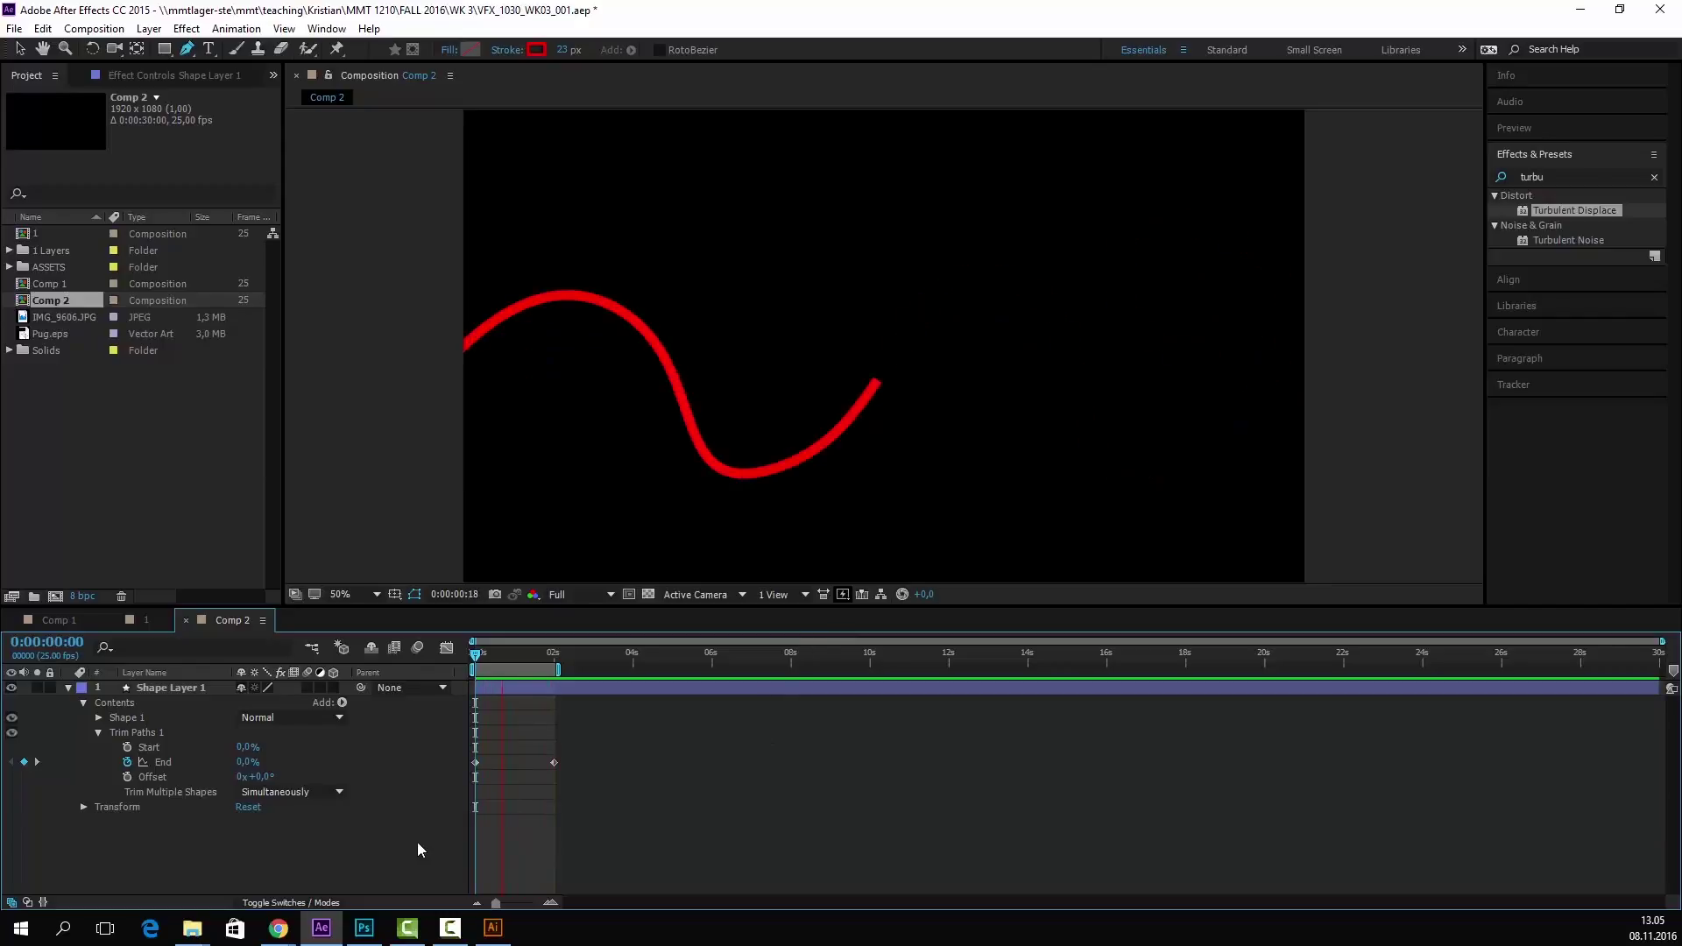
key("Page_Up")
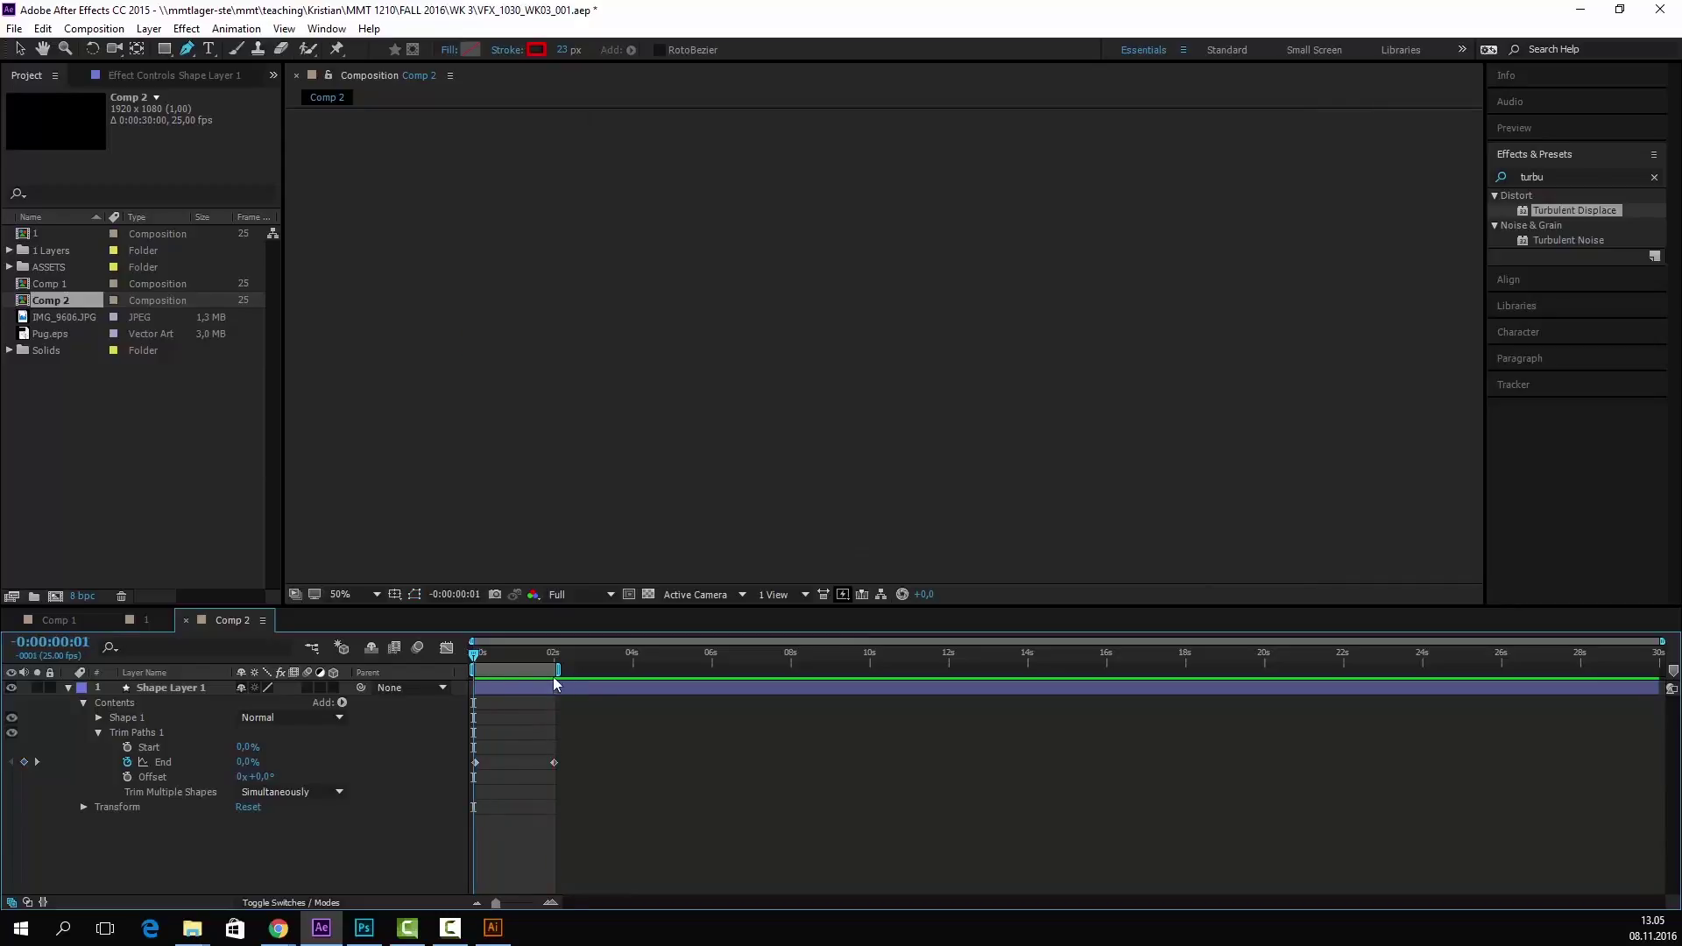
- Delete the wavy shape layer and its Trim Paths animation from Comp 2
left_click_drag(593, 732, 456, 785)
key("Delete")
left_click(206, 690)
key("Delete")
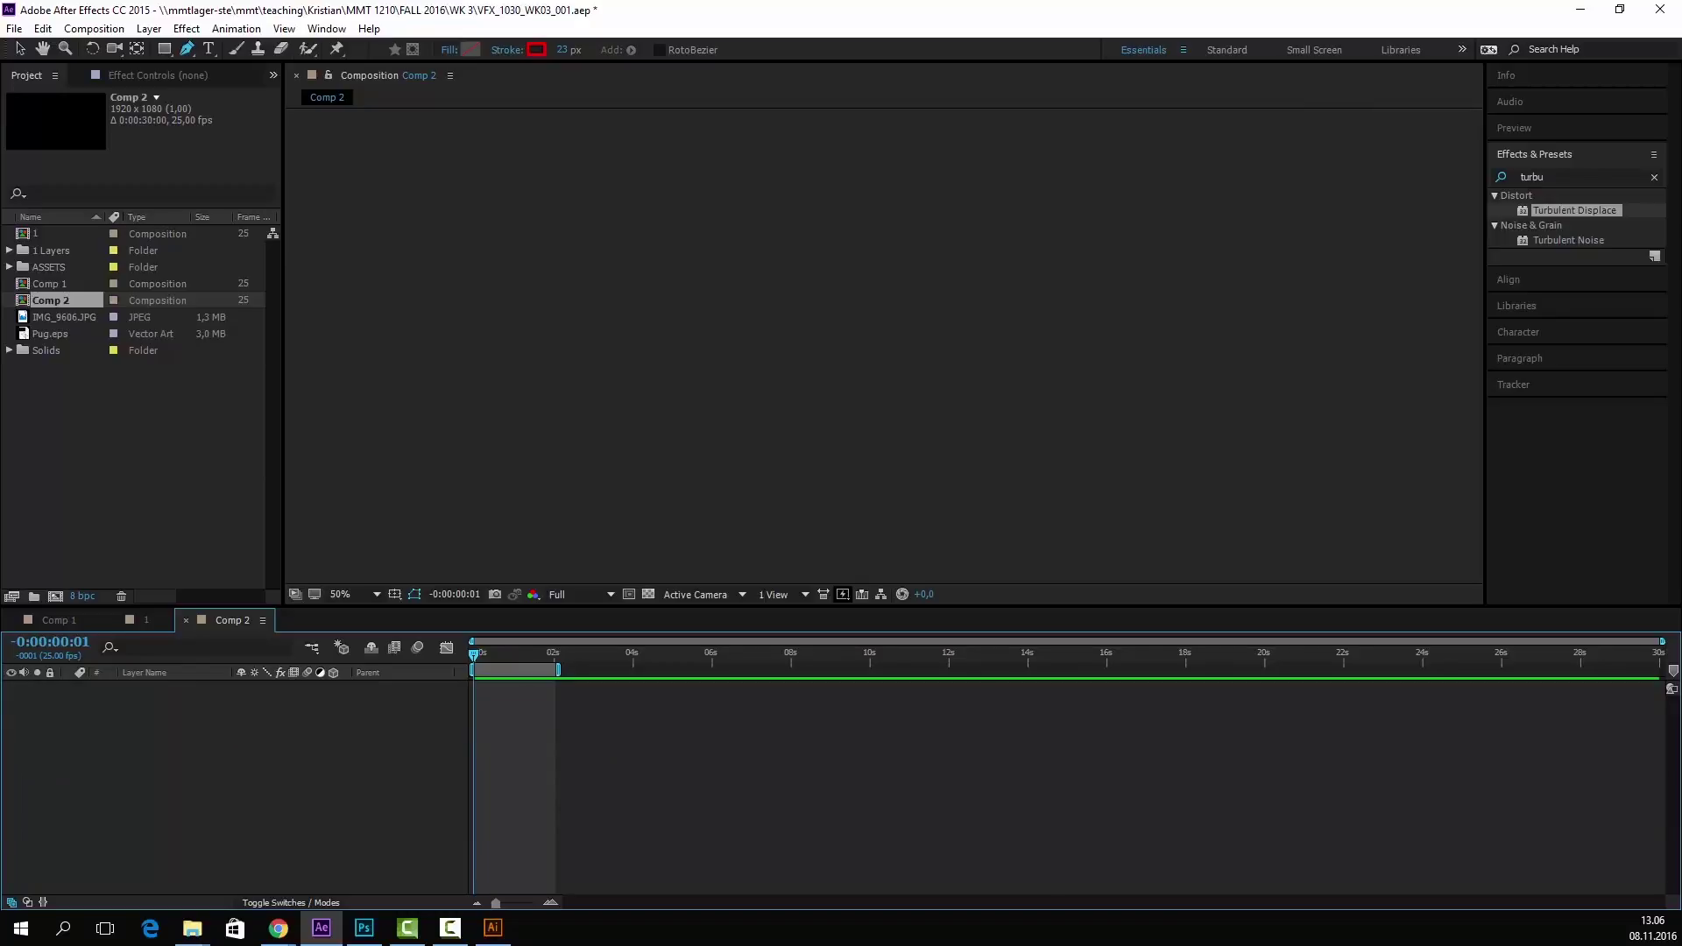
- Switch to Illustrator, paint a wavy Paintbrush stroke across the artboard above the pug sketch, and select the stroke
left_click(493, 927)
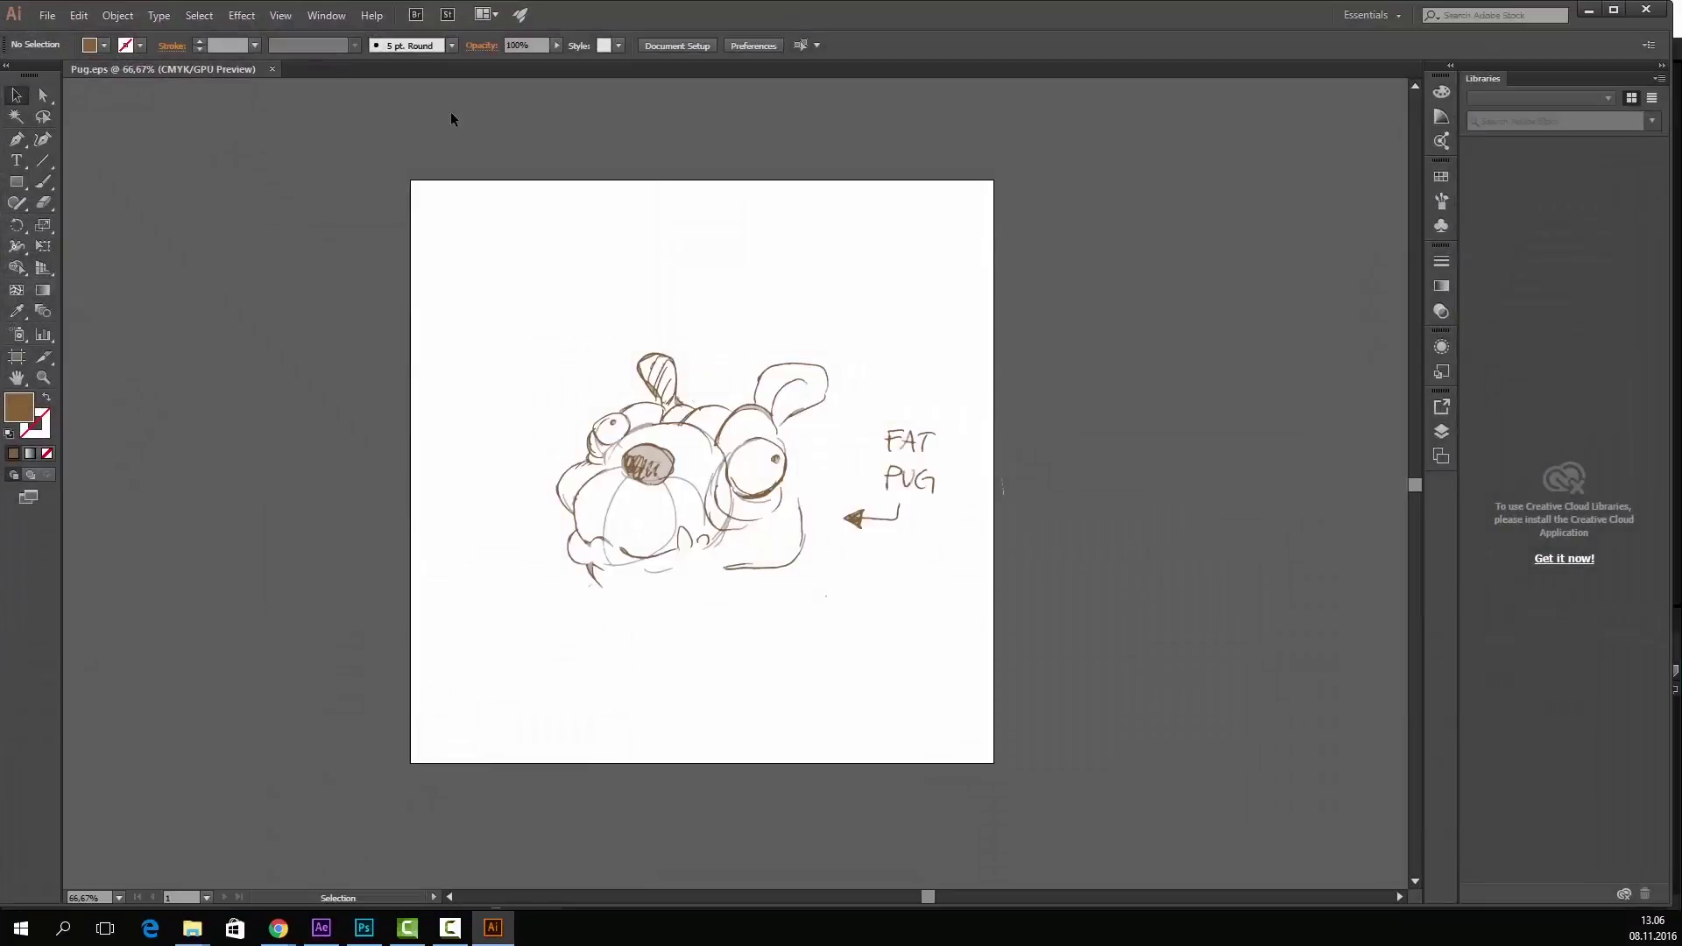
left_click(16, 139)
left_click(43, 181)
mouse_move(494, 336)
left_mouse_down()
mouse_move(662, 273)
mouse_move(895, 296)
left_mouse_up()
key("ctrl+z")
right_click(488, 290)
key("Escape")
left_click(490, 288)
key("ctrl+z")
left_click_drag(474, 311, 933, 283)
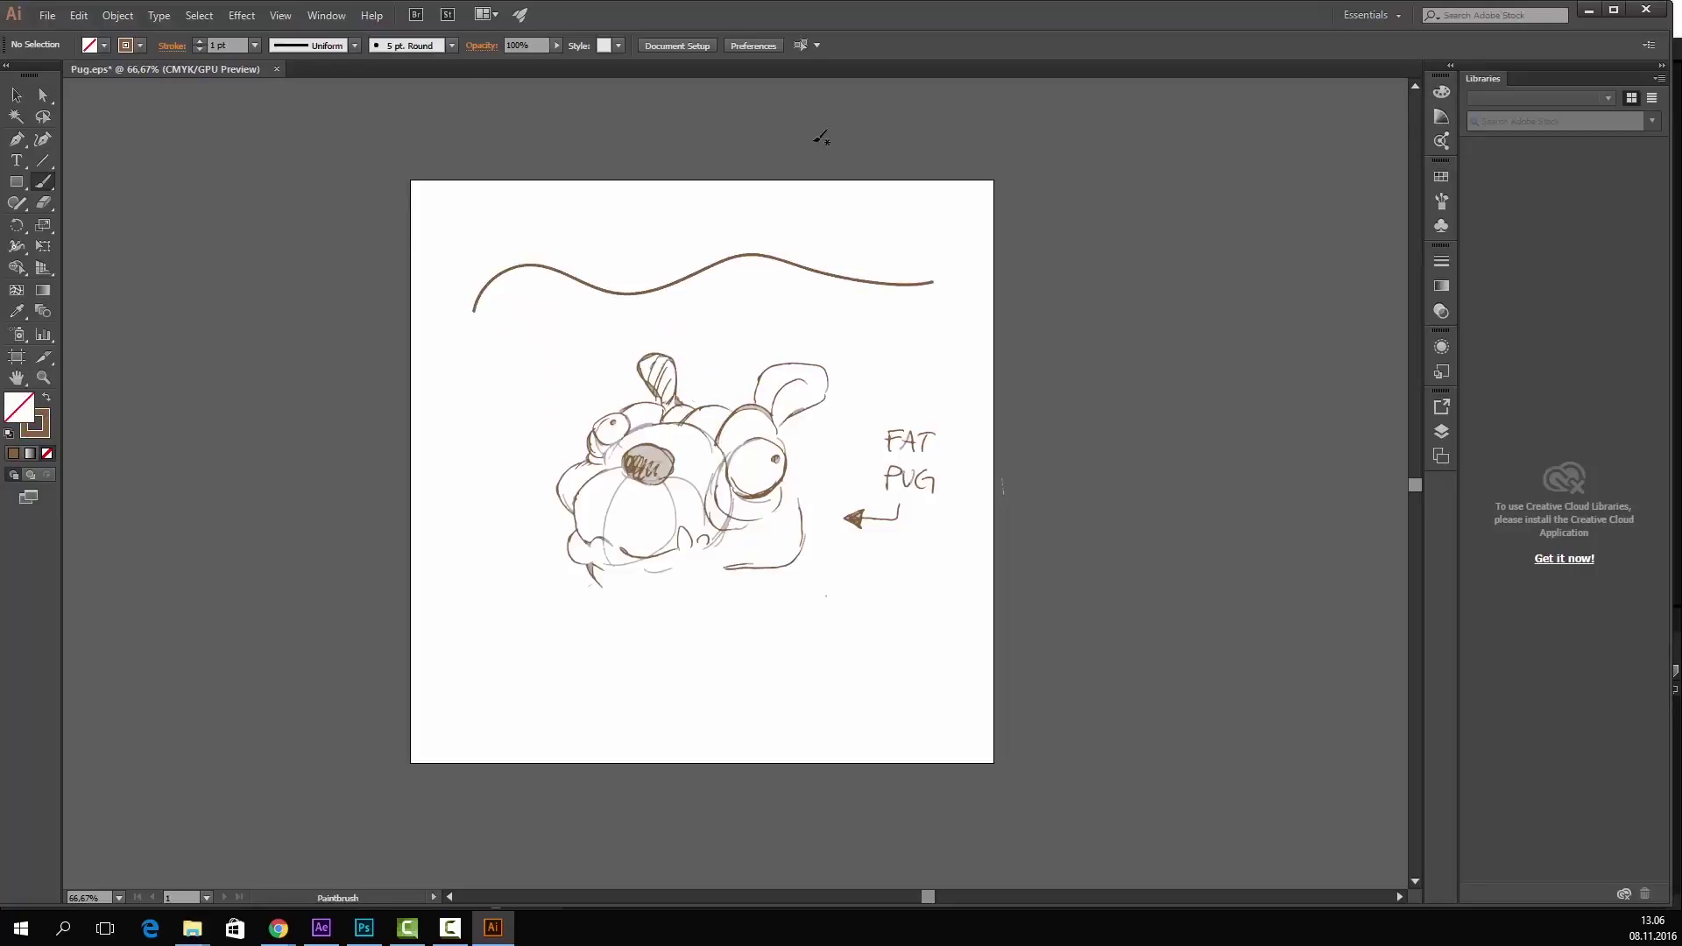
left_click(16, 94)
mouse_move(1046, 230)
left_mouse_down()
mouse_move(352, 355)
mouse_move(440, 331)
left_mouse_up()
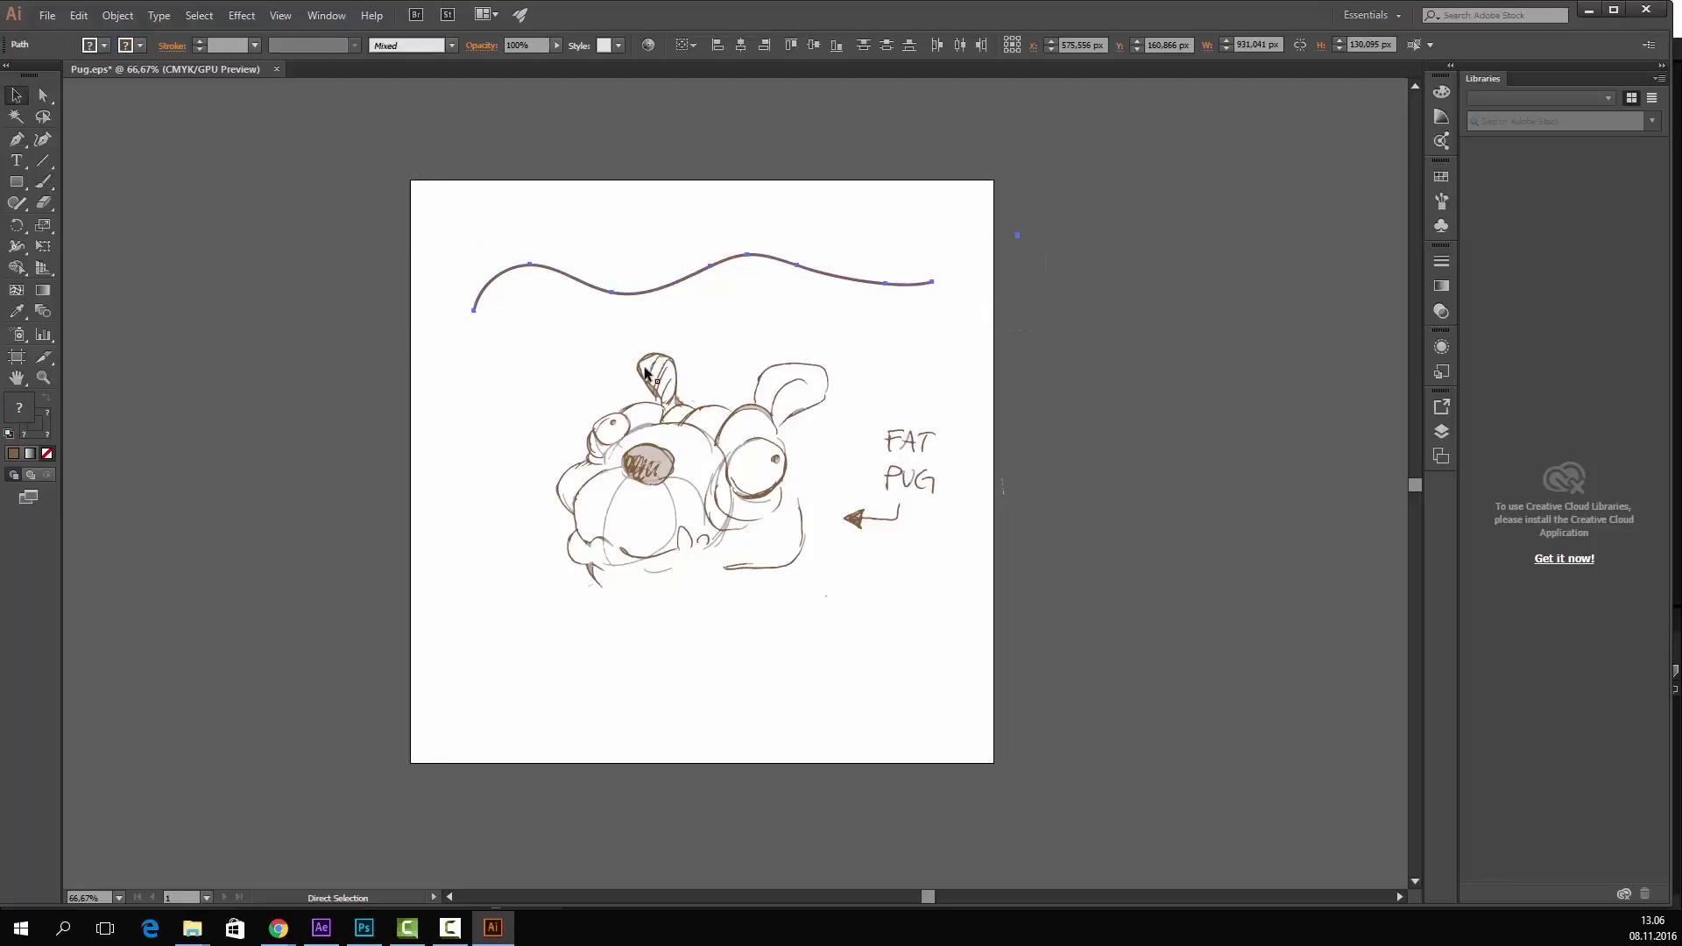
- Switch back to After Effects and create a 1920 x 1080 white solid in Comp 2
left_click(321, 928)
right_click(241, 753)
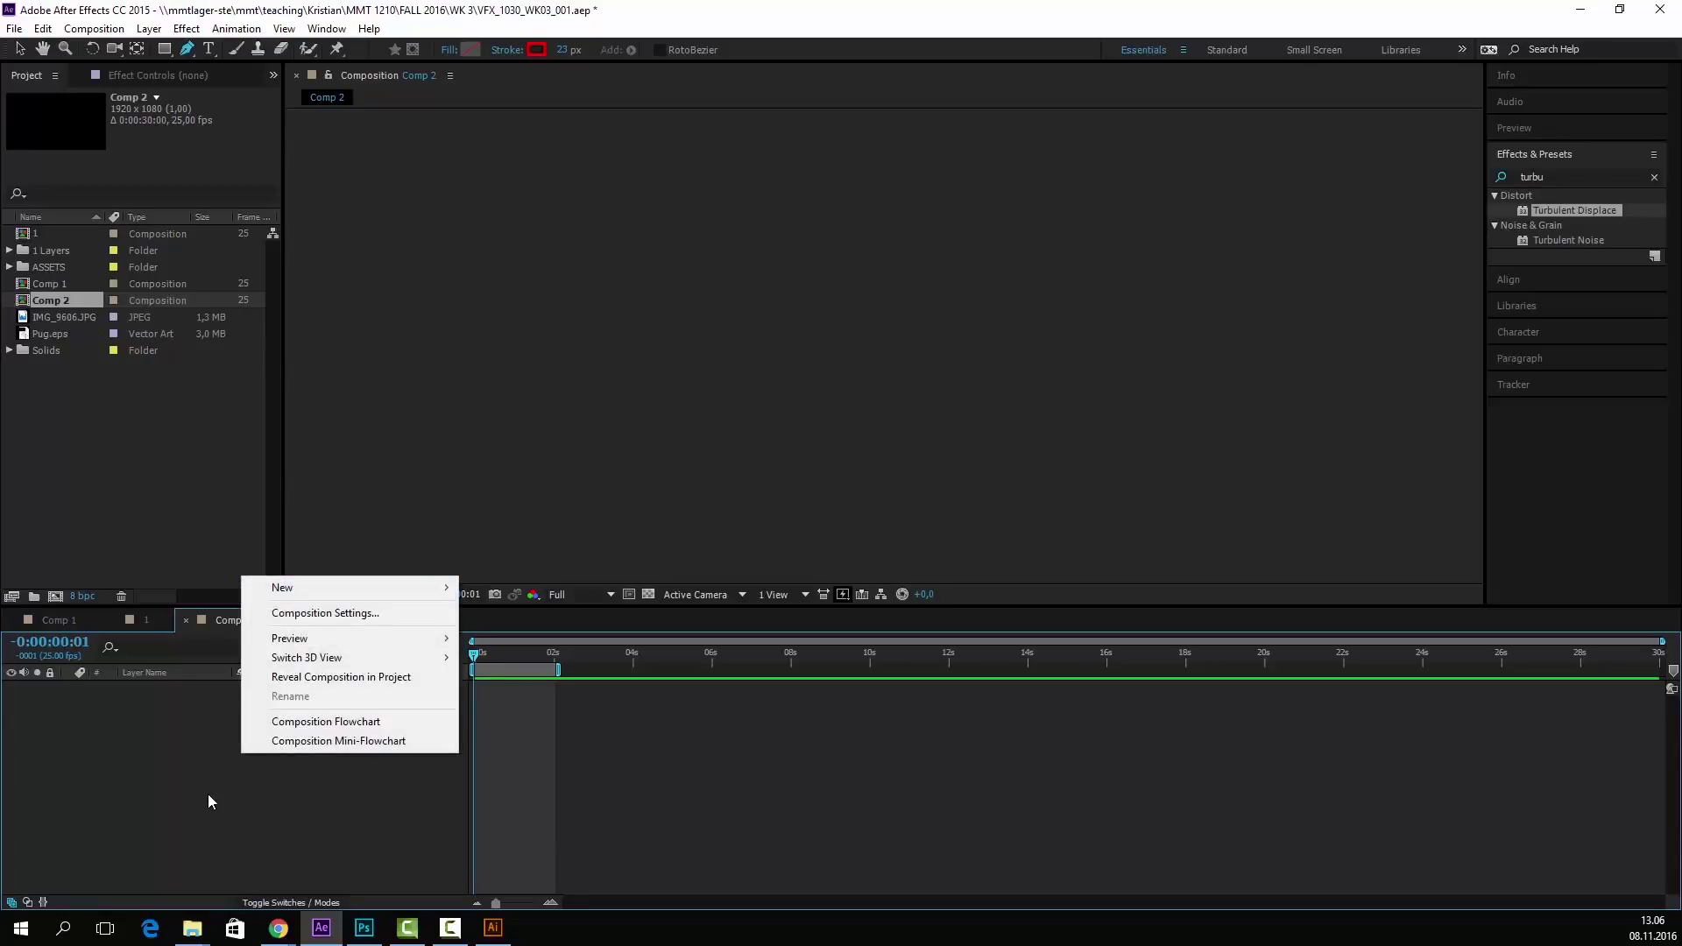
mouse_move(424, 592)
left_click(574, 635)
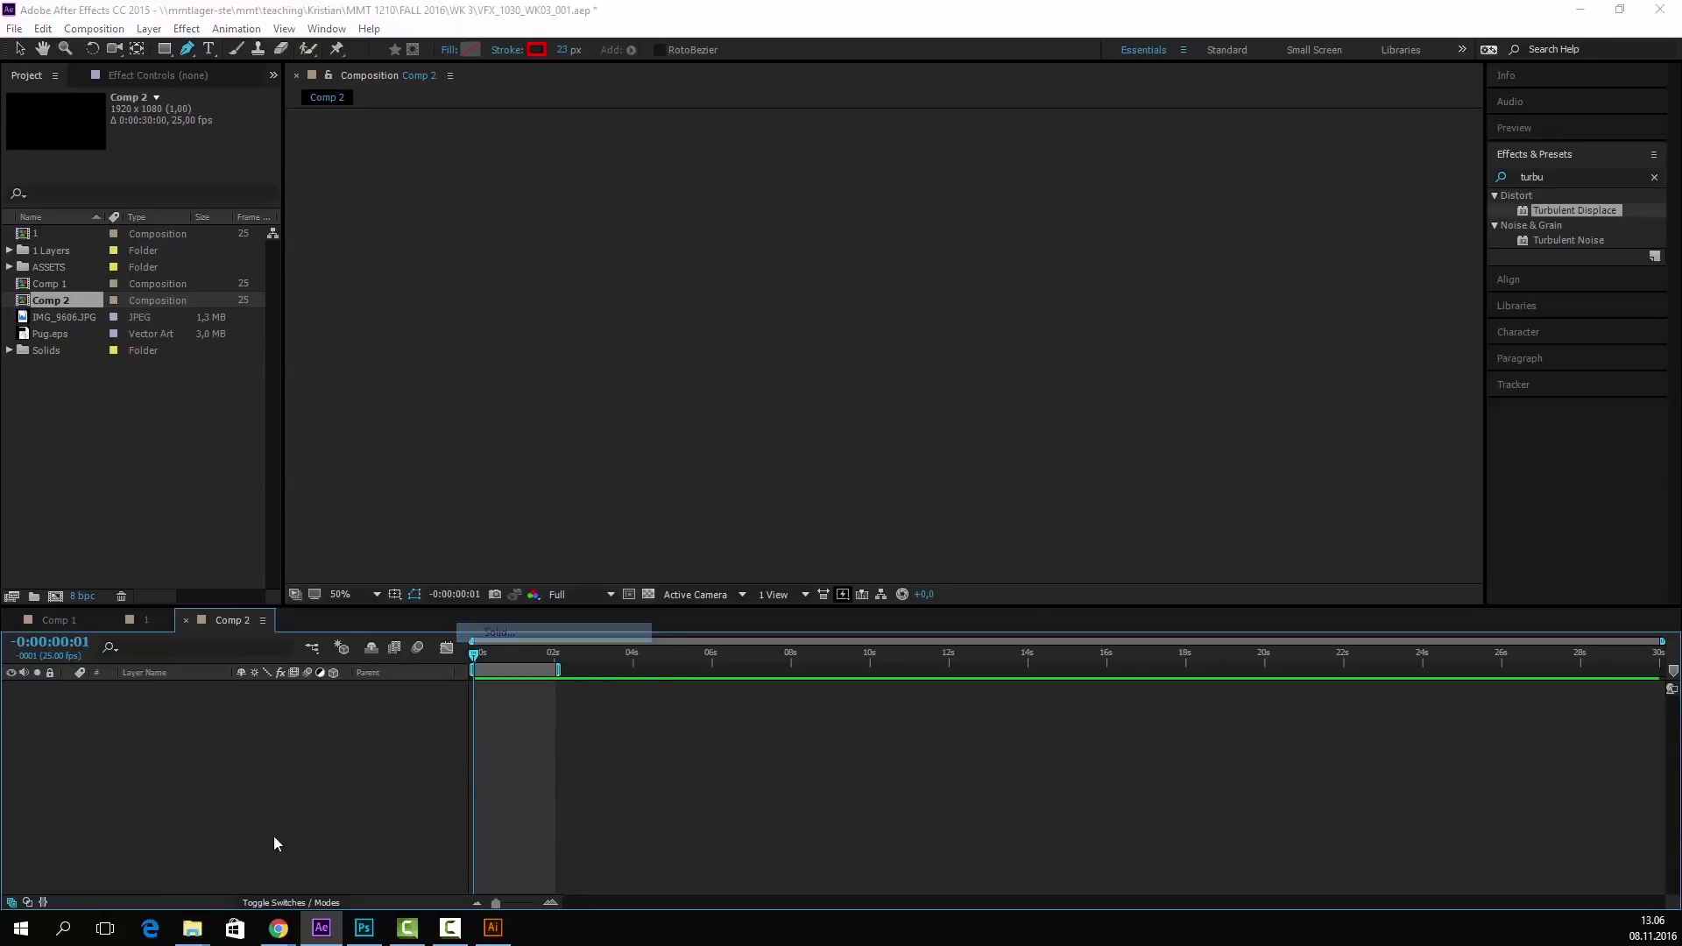
left_click(863, 618)
- Paste the Illustrator stroke onto the white solid as masks and reveal the layer's mask paths
key("ctrl+v")
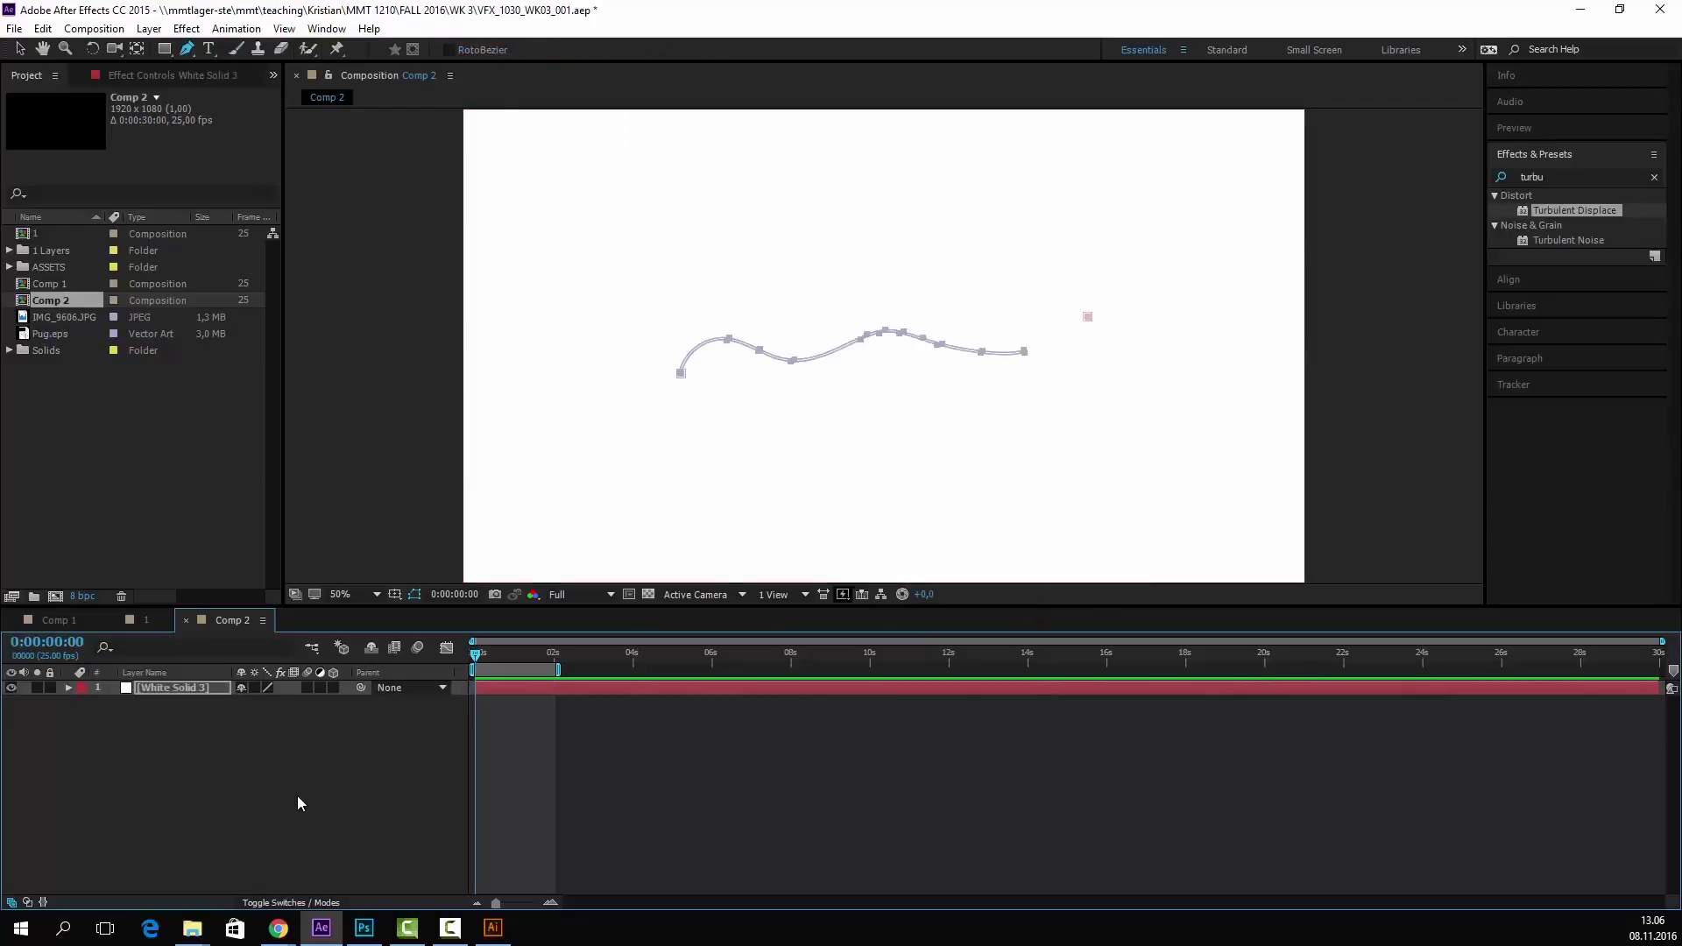
left_click(308, 802)
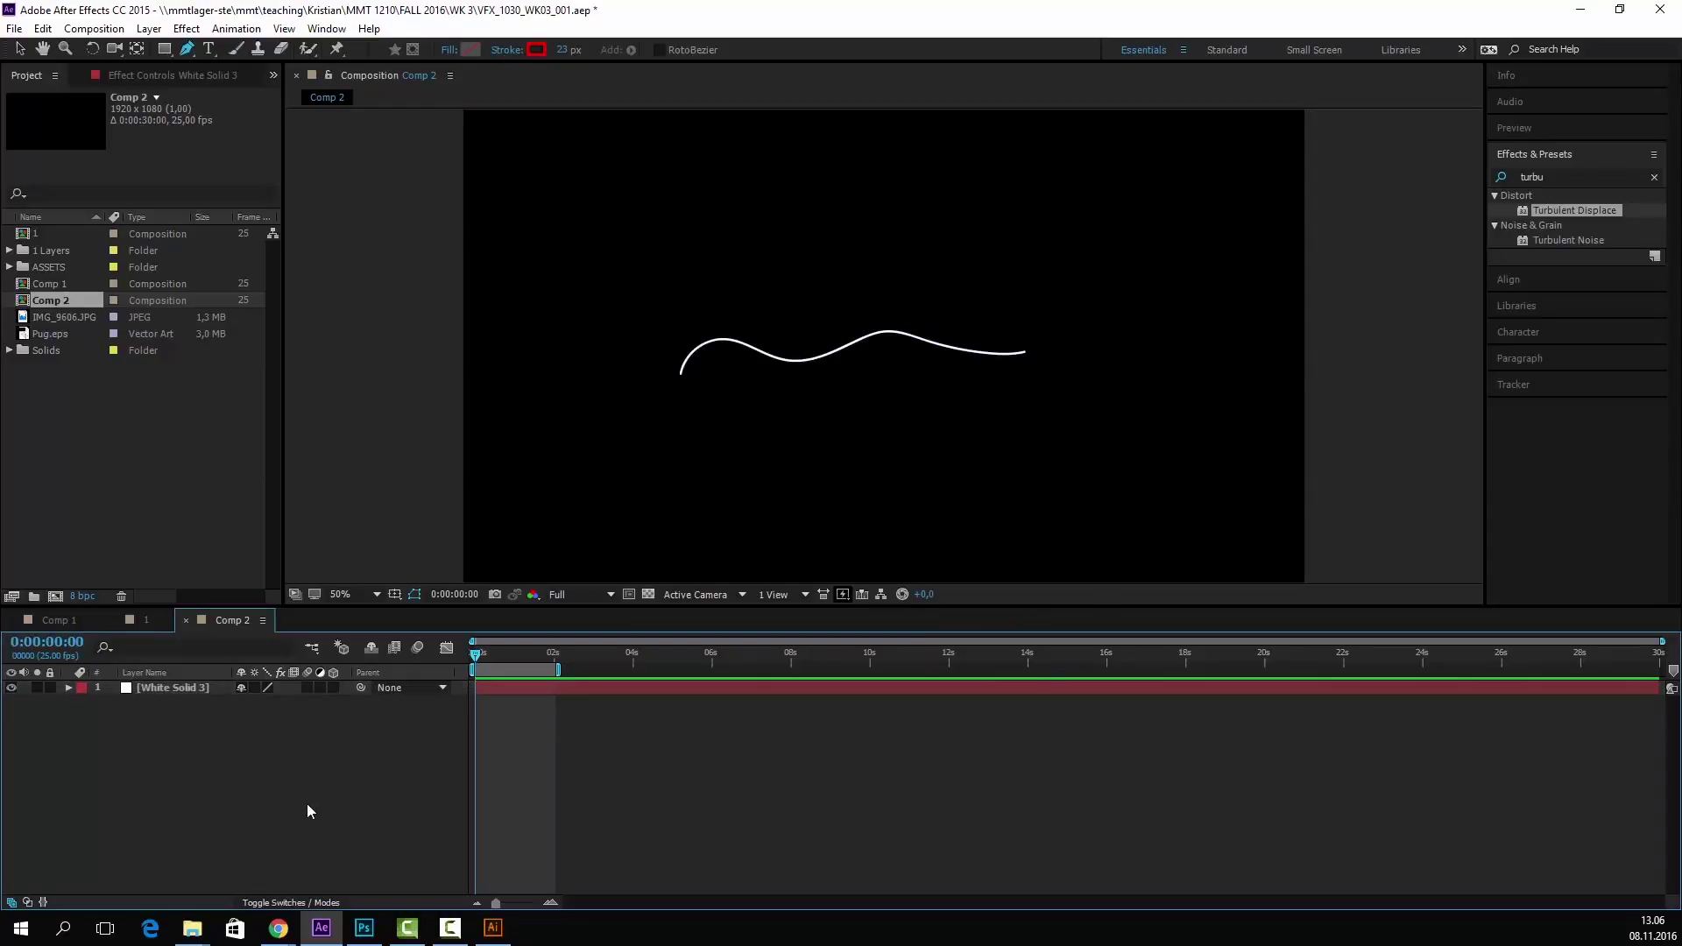
key("ctrl+z")
left_click(255, 823)
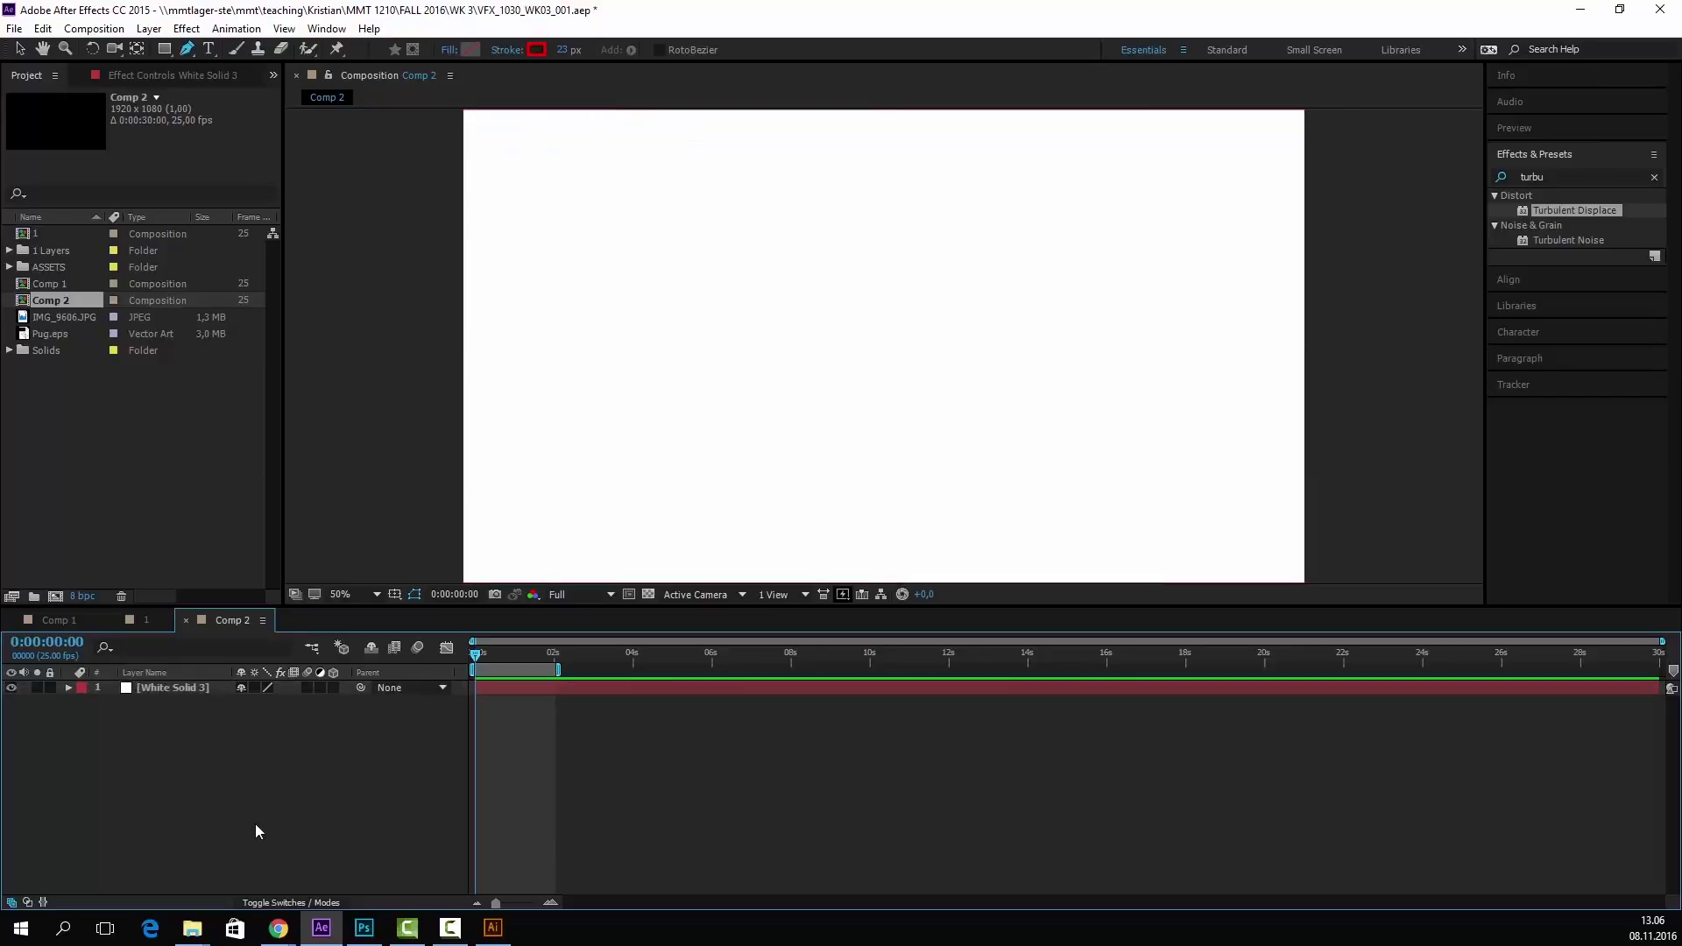
left_click(214, 685)
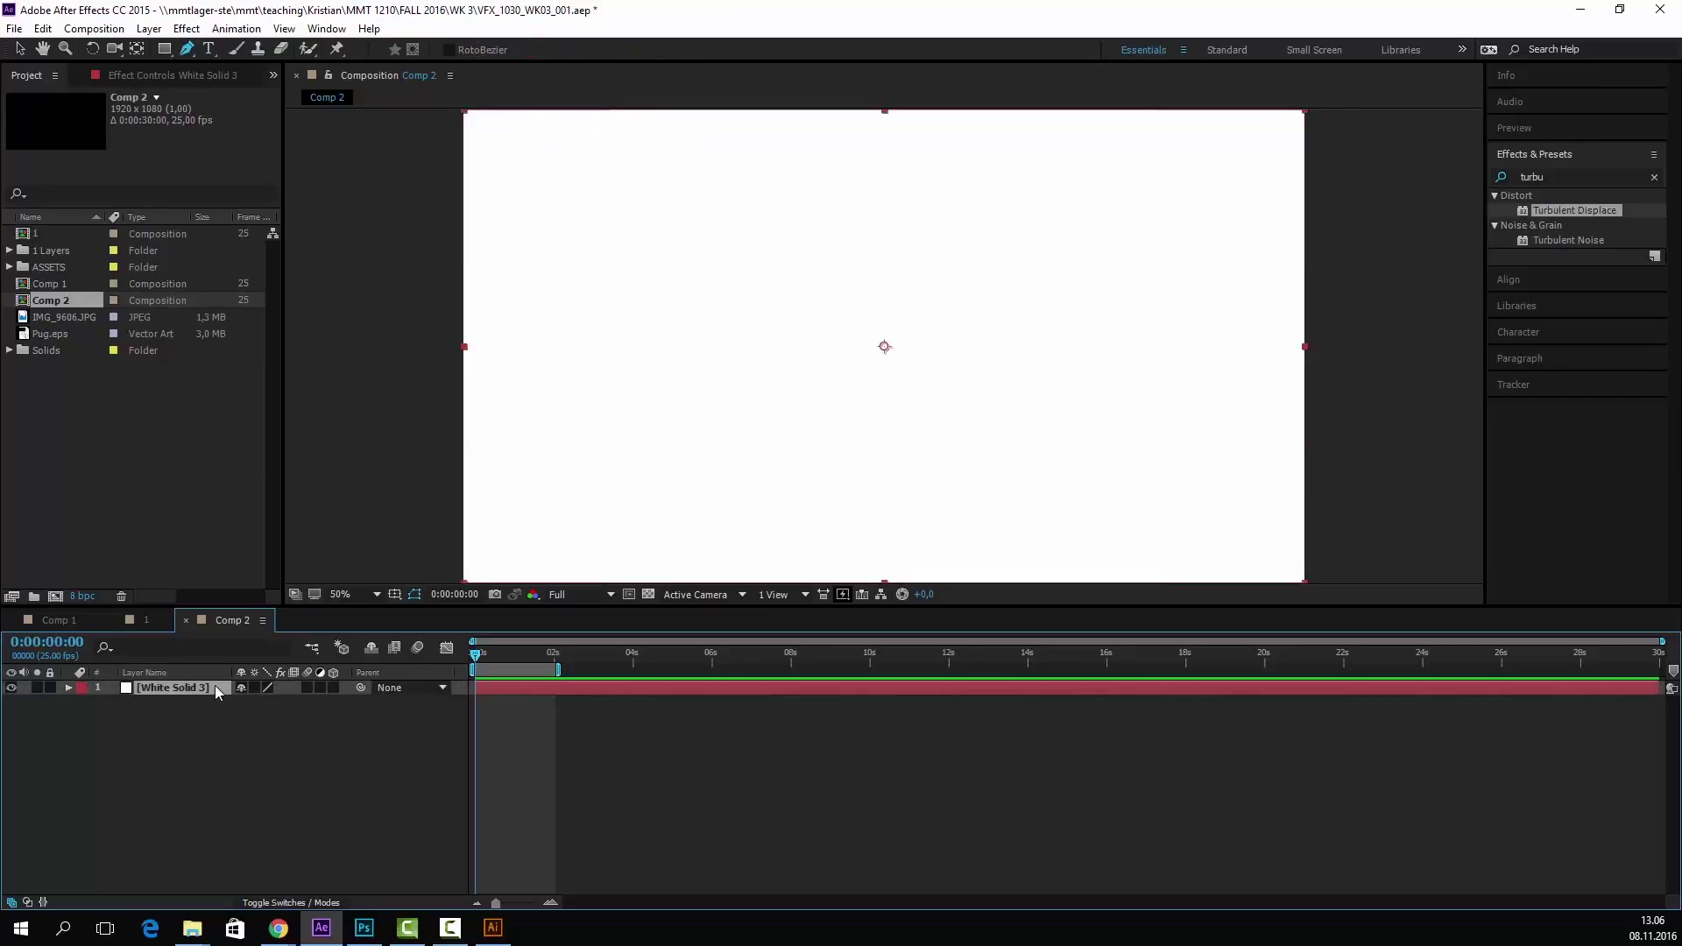
key("ctrl+v")
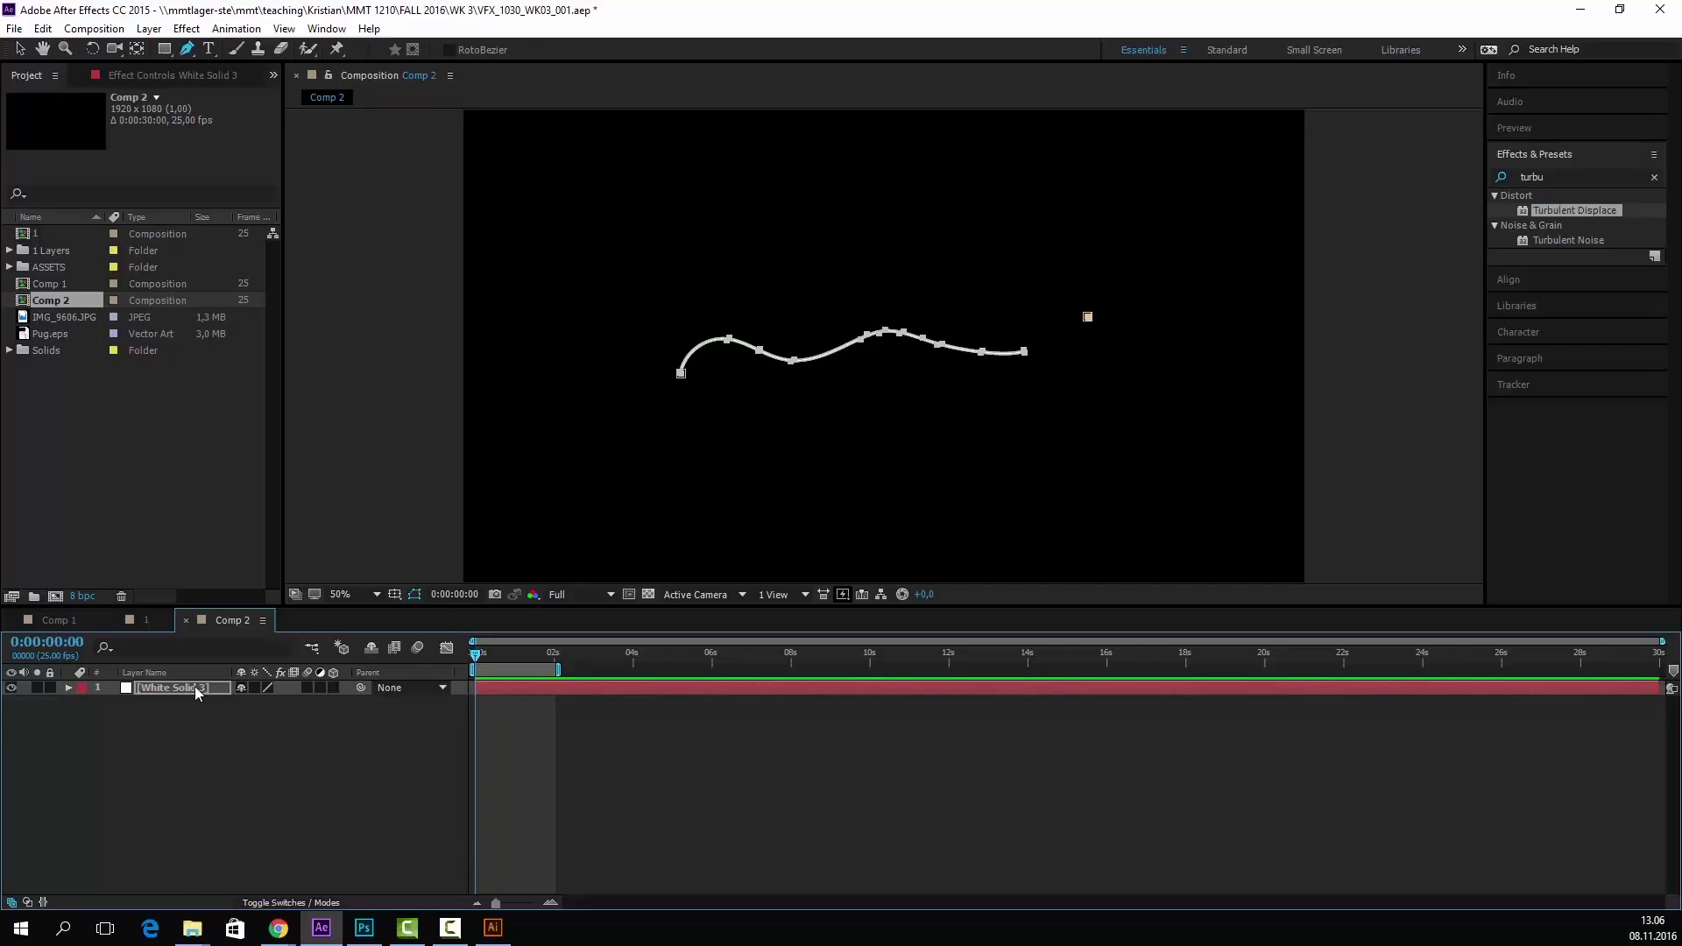
key("m")
left_click(287, 768)
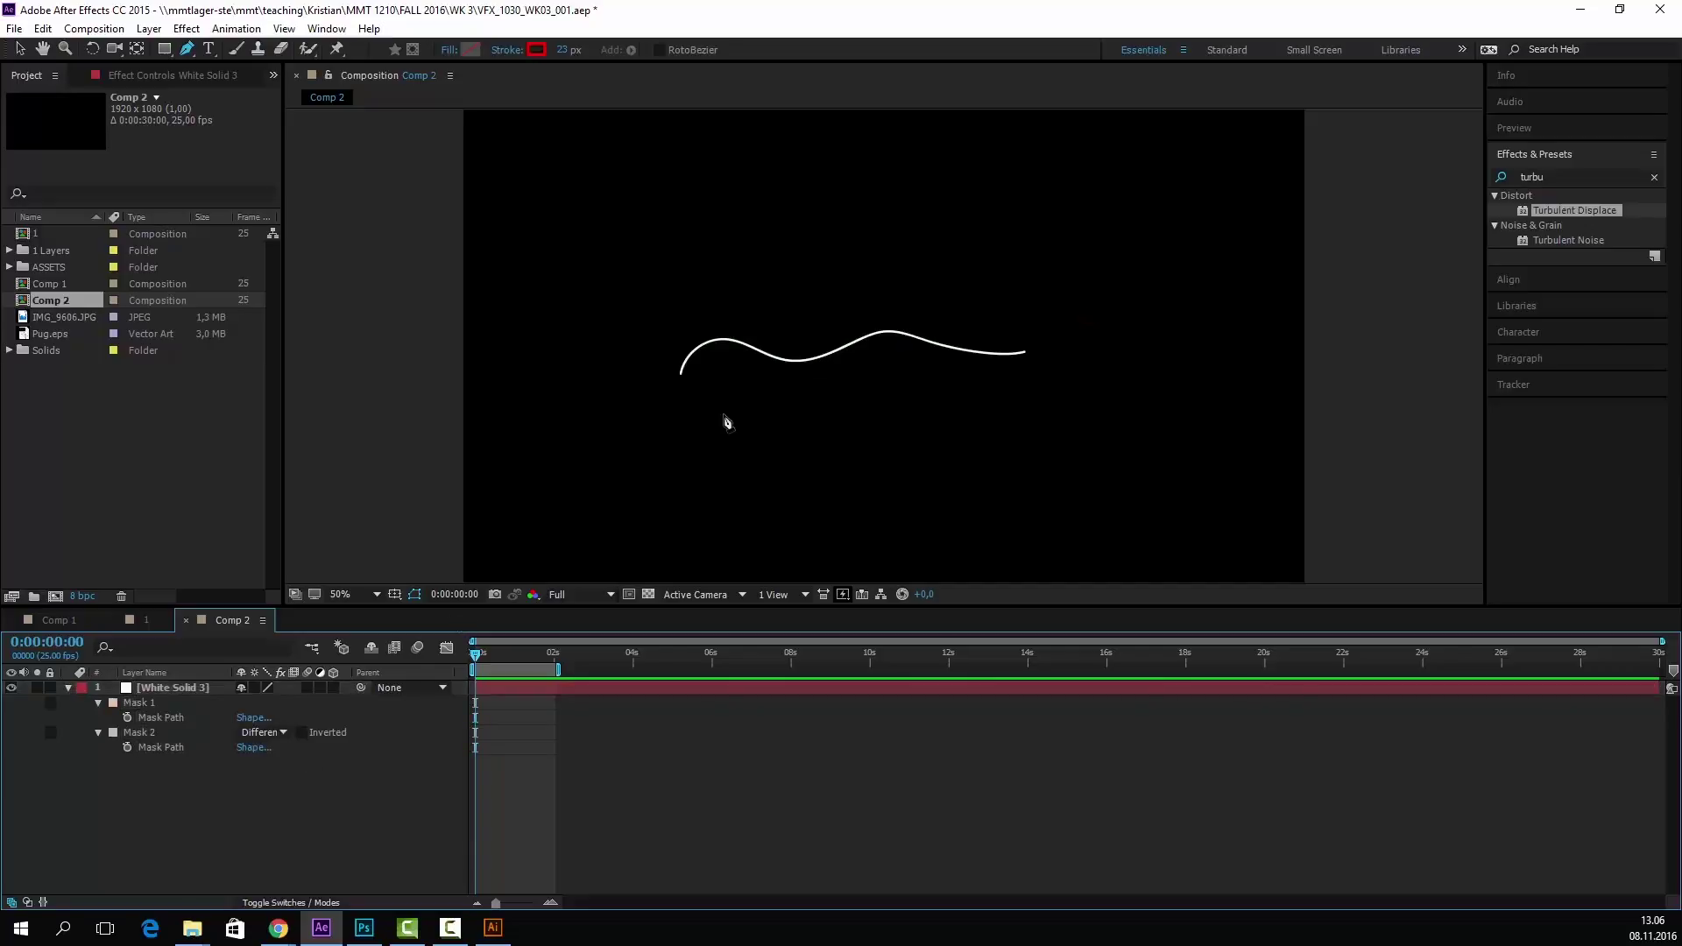
- Try Subtract as the mode of Mask 2 and return it to Difference
key("period")
left_click(285, 733)
left_click(305, 771)
left_click(267, 733)
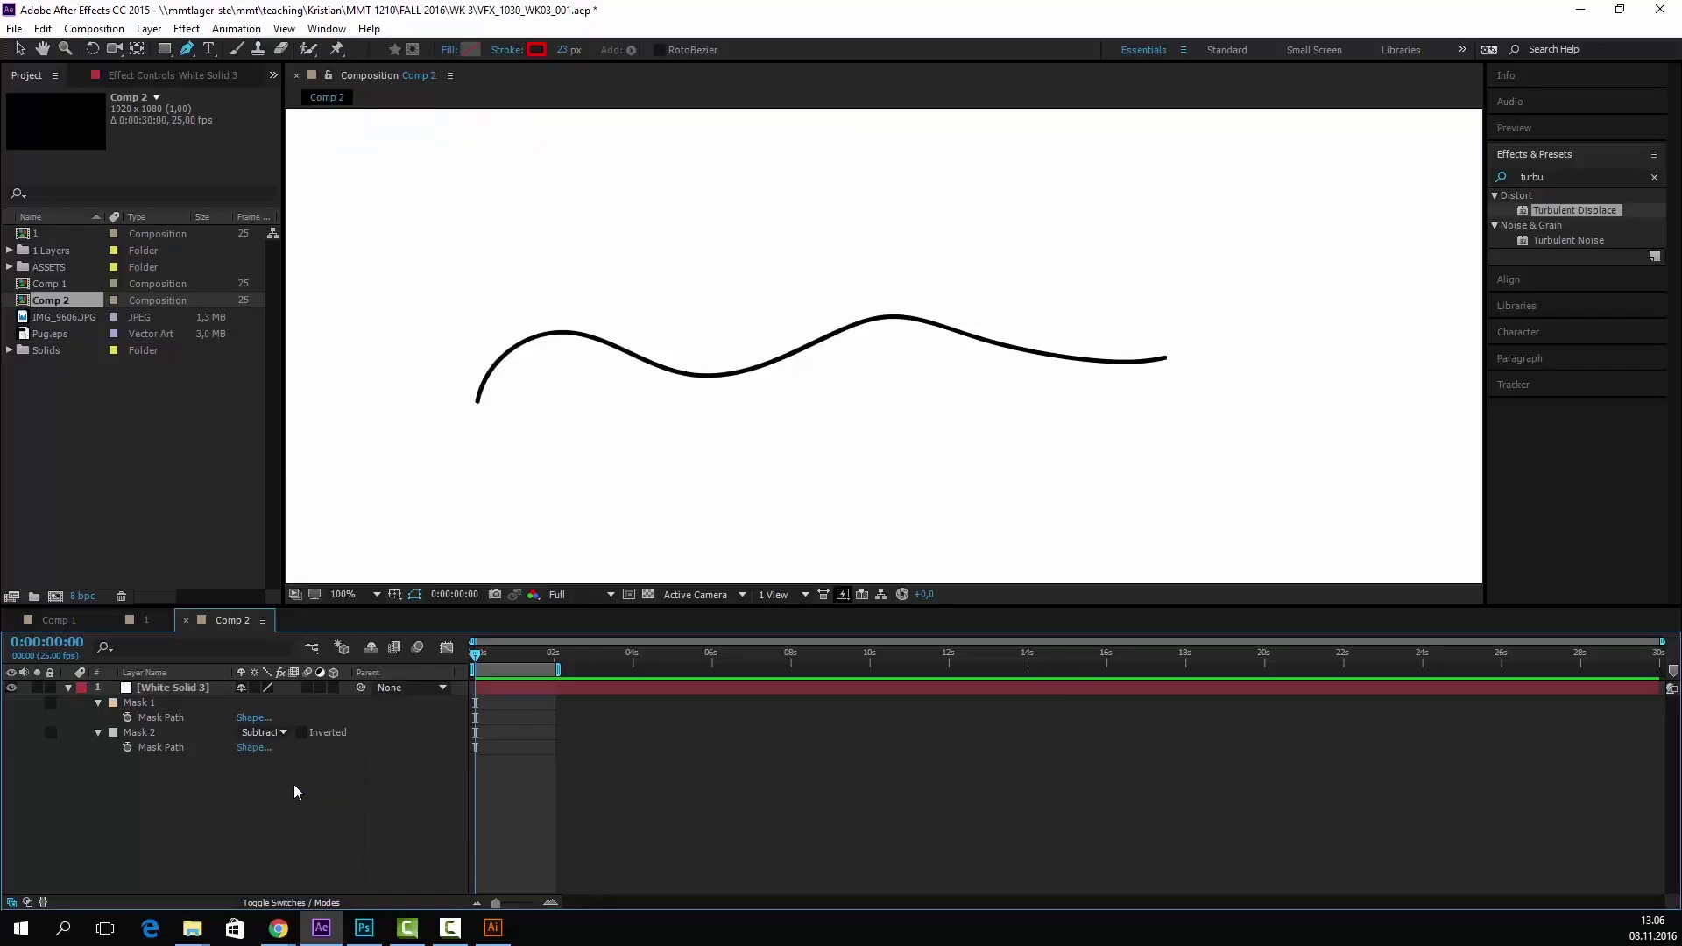
left_click(265, 732)
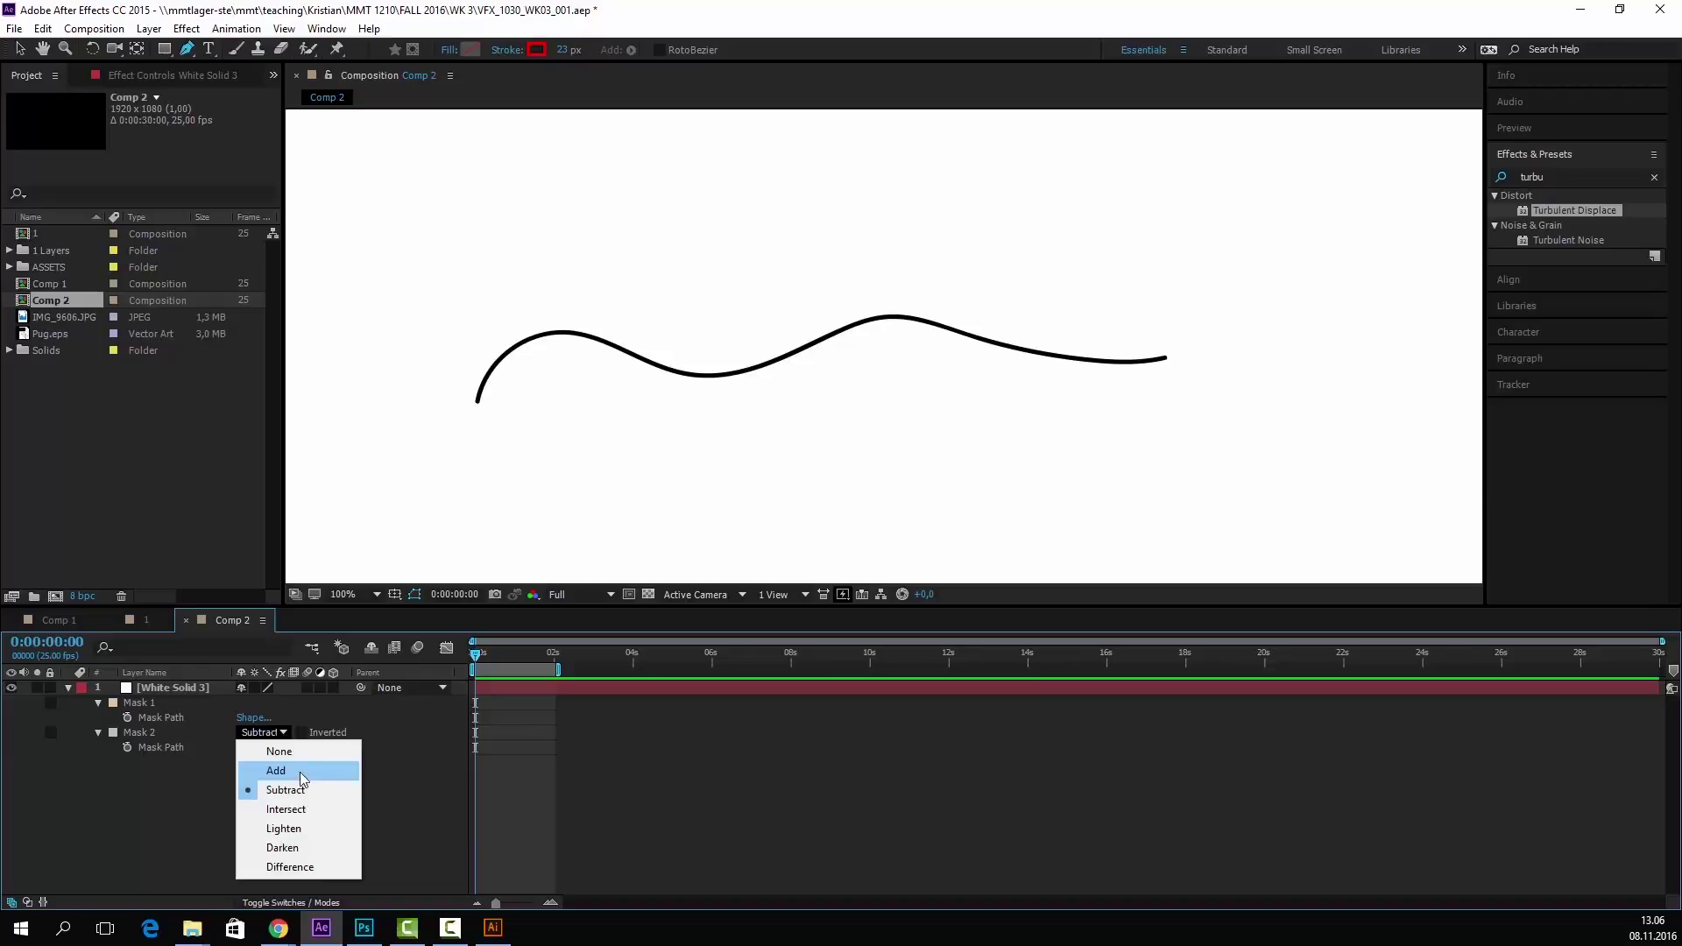
left_click(290, 866)
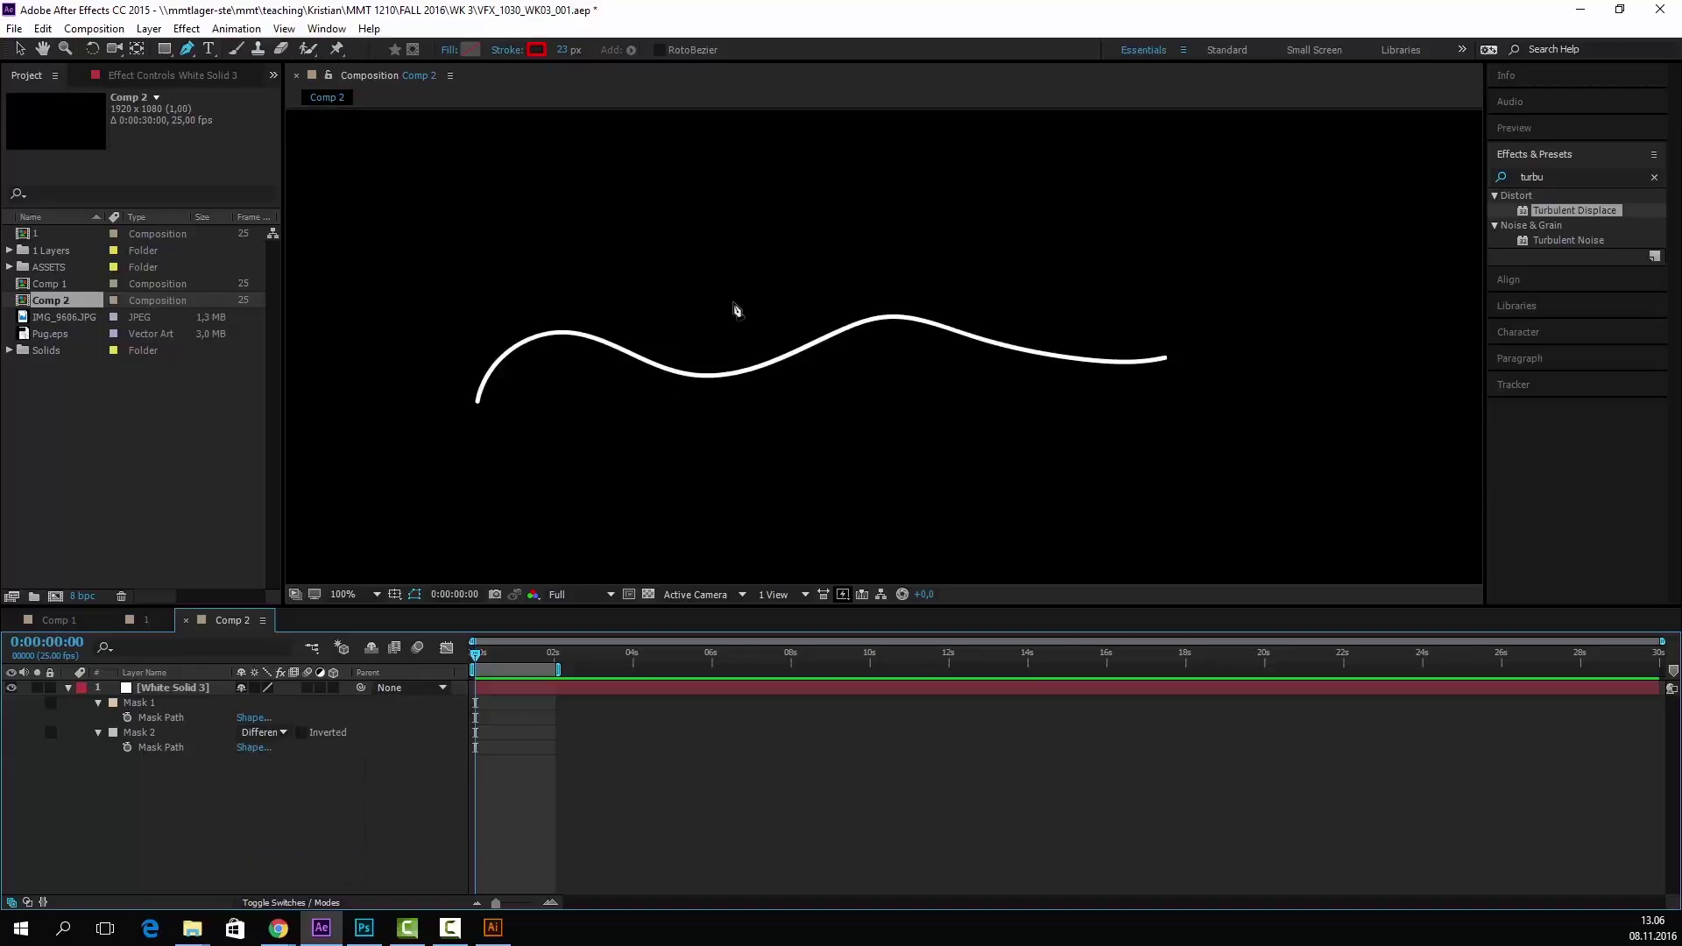
- Recolor the masked white solid to lime green in its Solid Settings
left_click(202, 687)
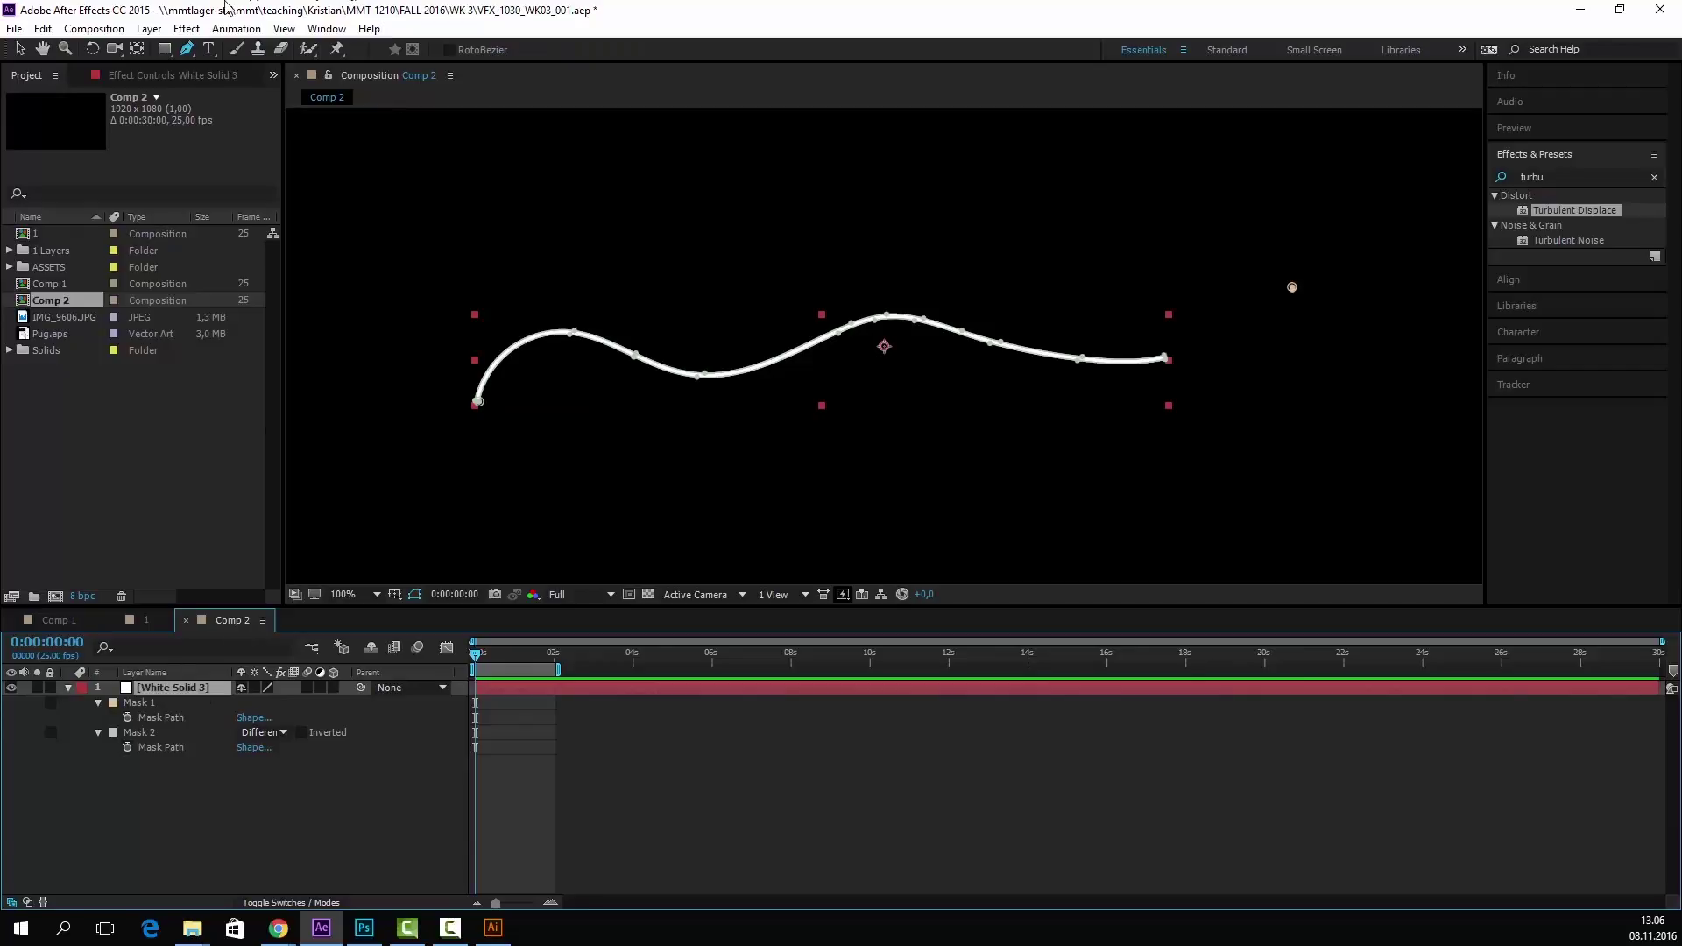
left_click(149, 28)
left_click(207, 68)
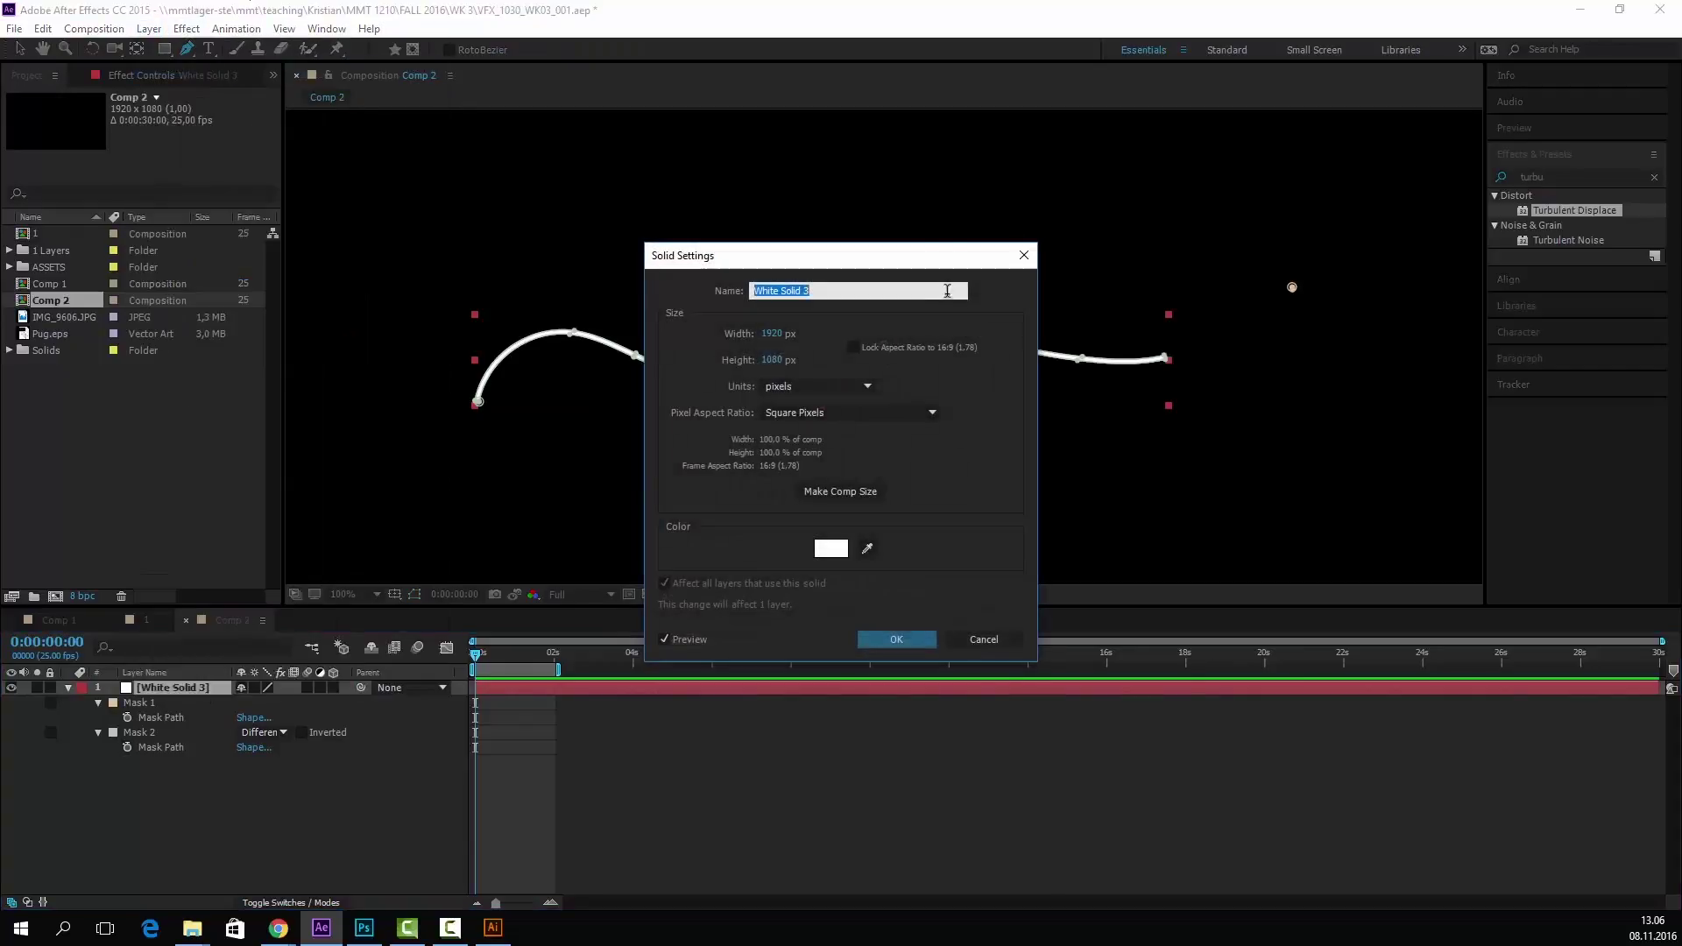
left_click_drag(927, 253, 1540, 325)
left_click(1462, 629)
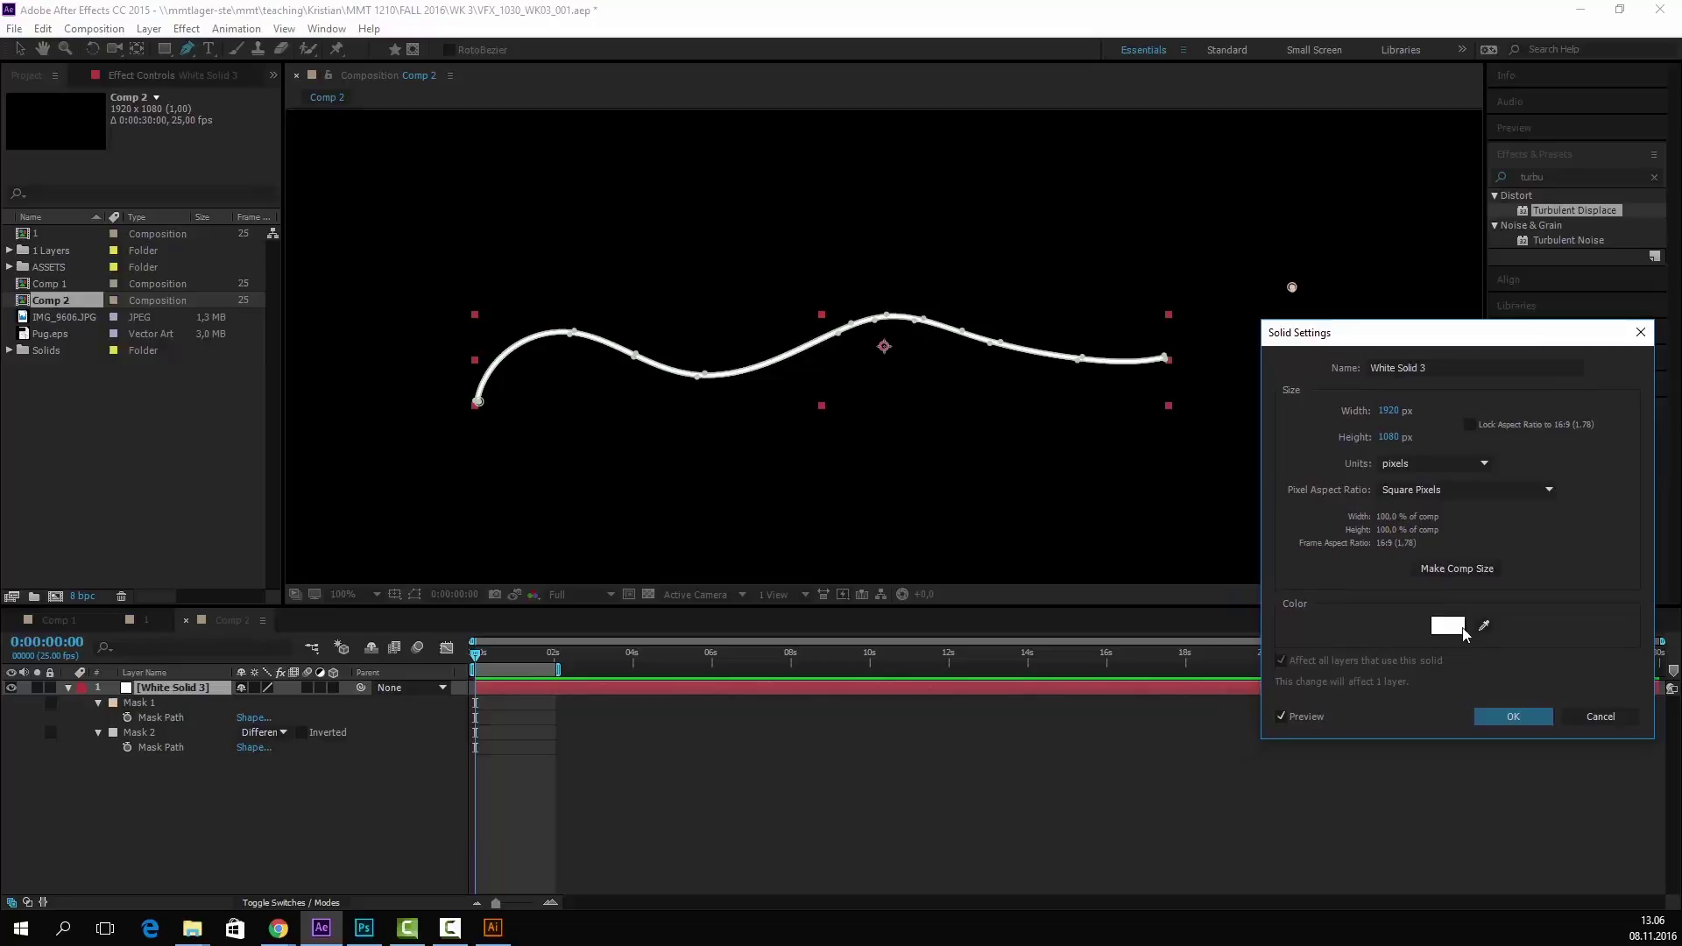
left_click_drag(846, 434, 867, 401)
left_click(772, 462)
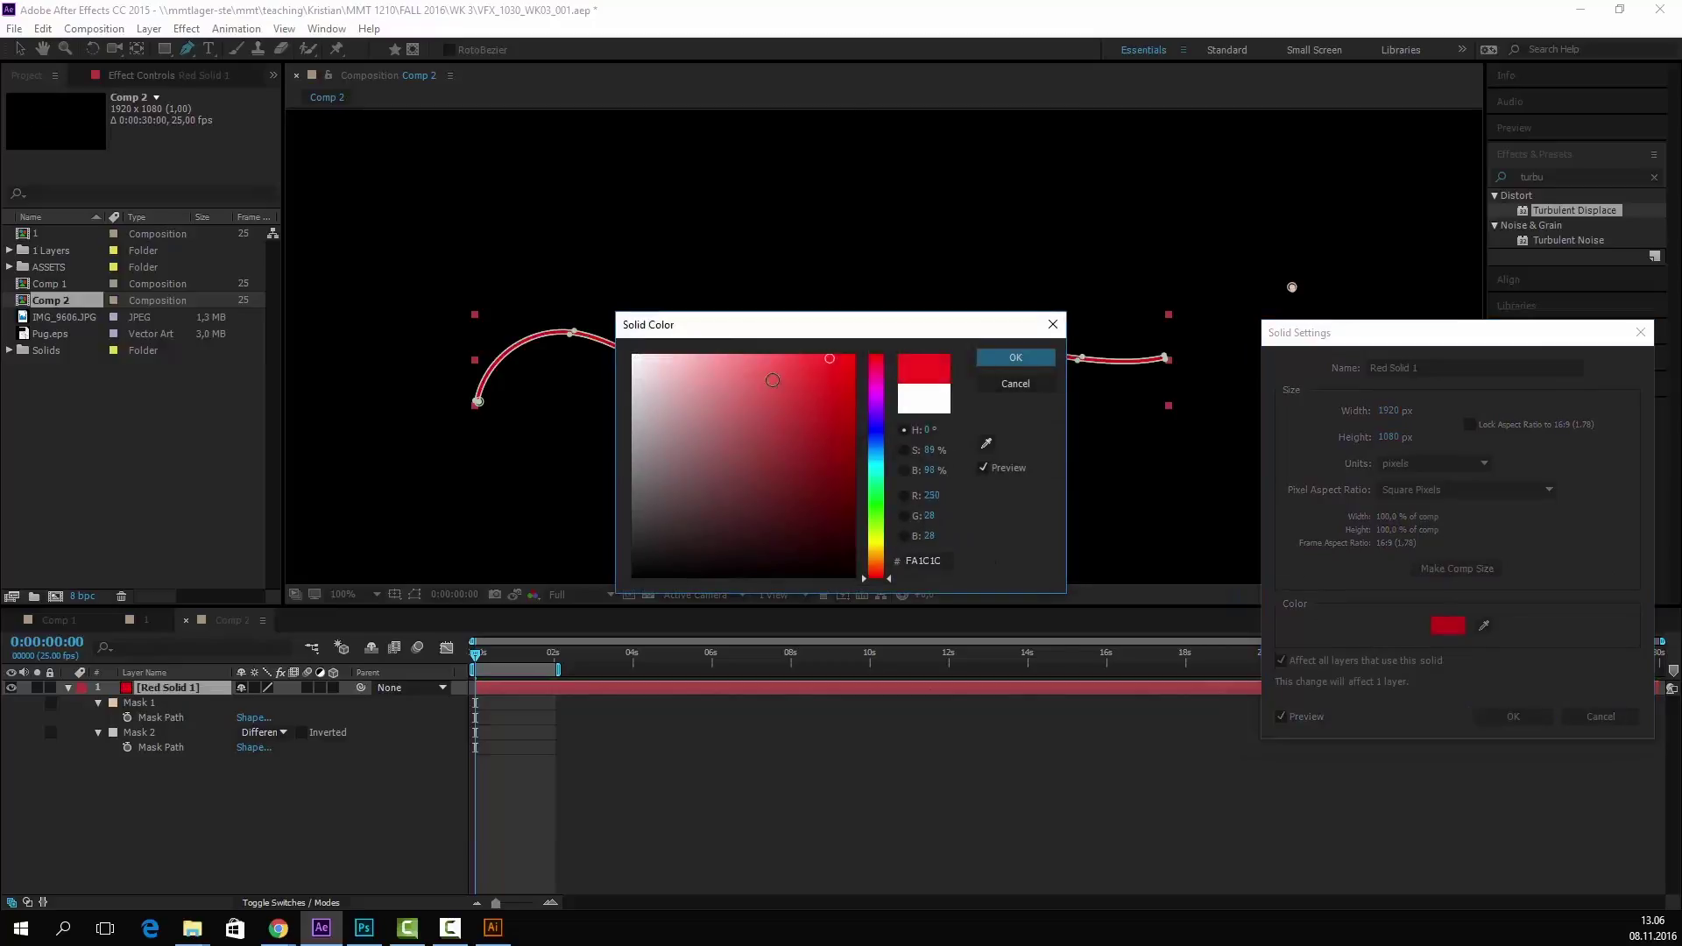
left_click(878, 519)
left_click_drag(837, 377, 884, 313)
left_click(1014, 359)
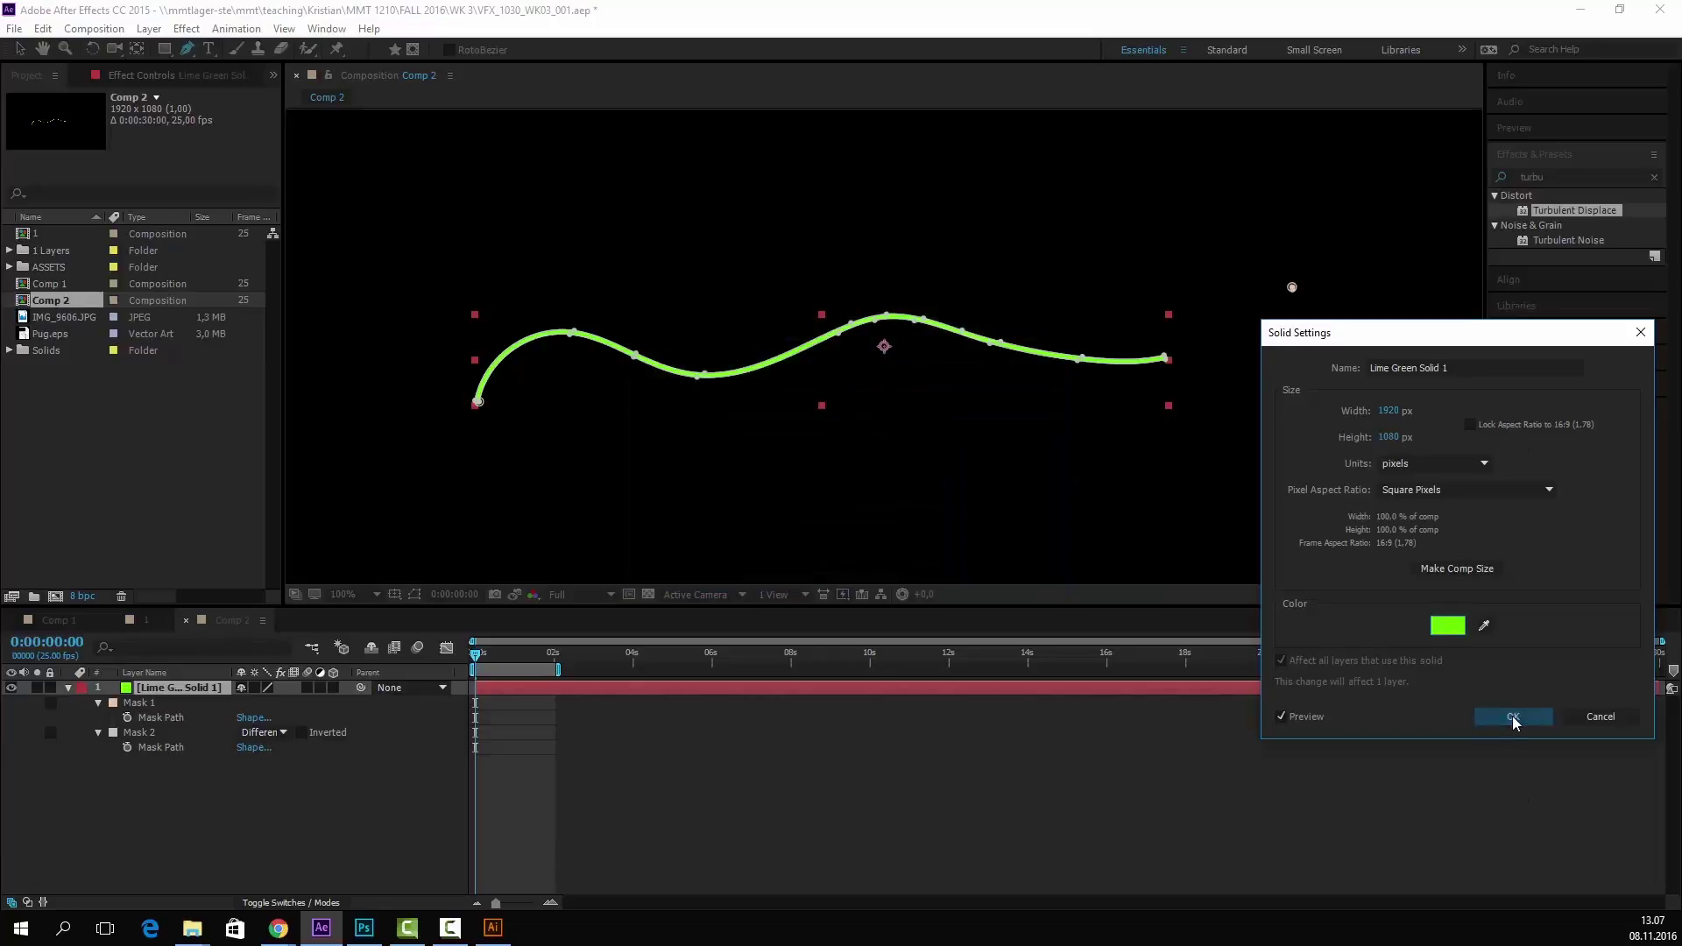
left_click(1513, 716)
key("alt+Tab")
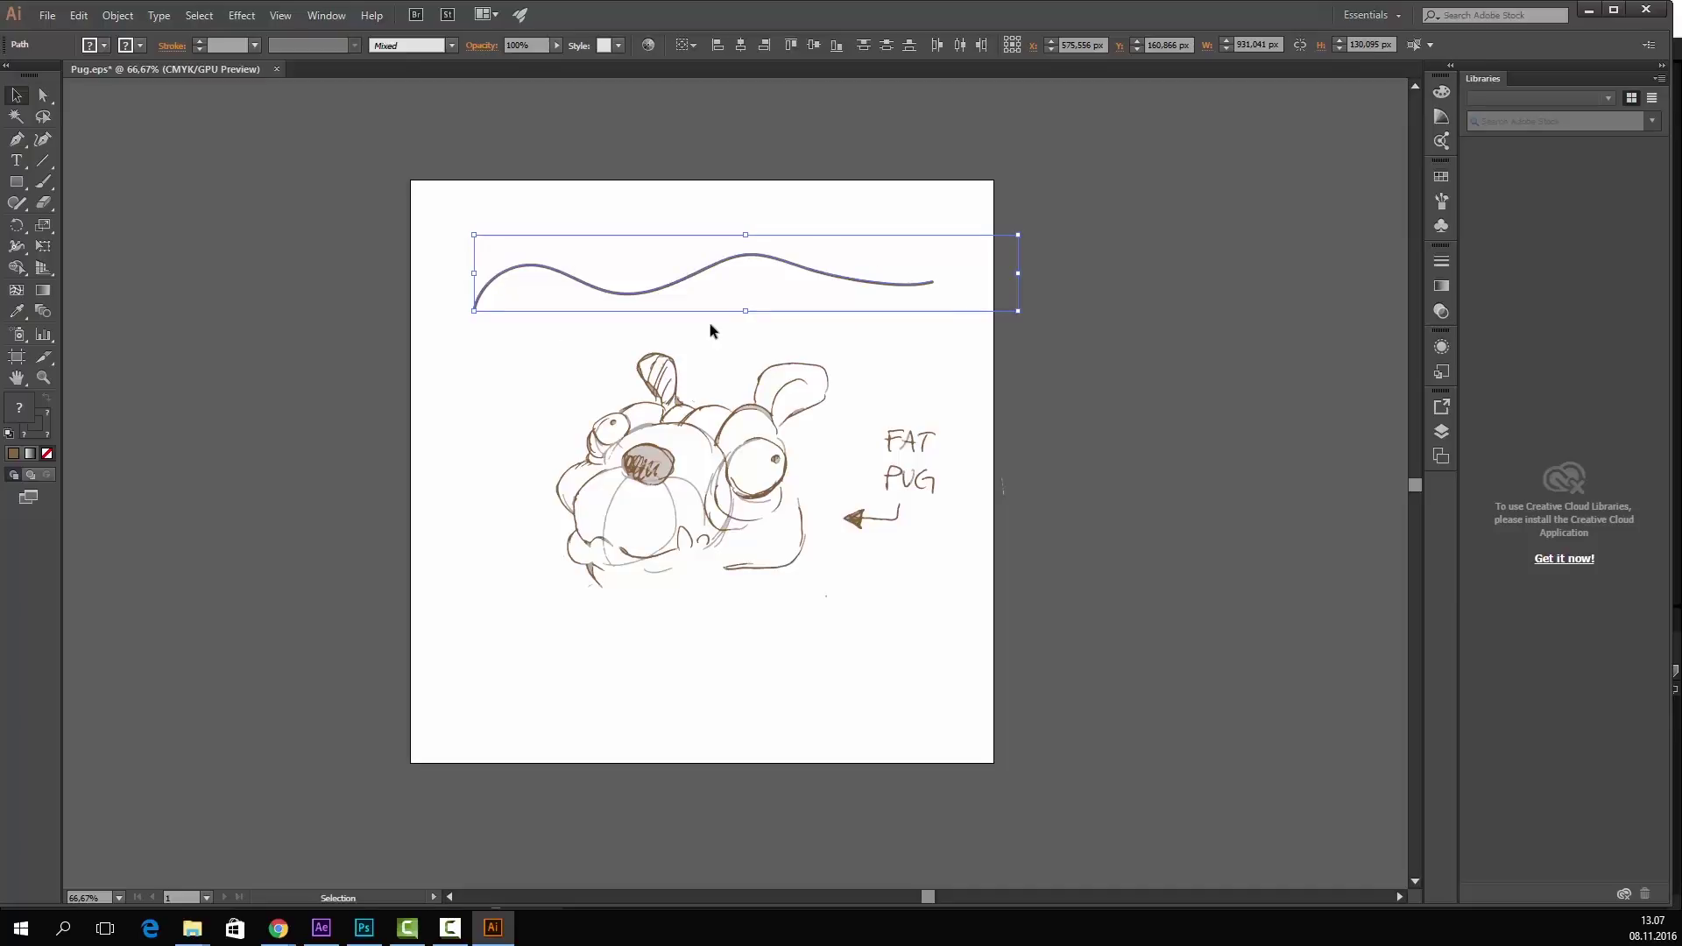
key("alt+Tab")
left_click(263, 845)
left_click(536, 655)
left_click_drag(557, 663, 473, 670)
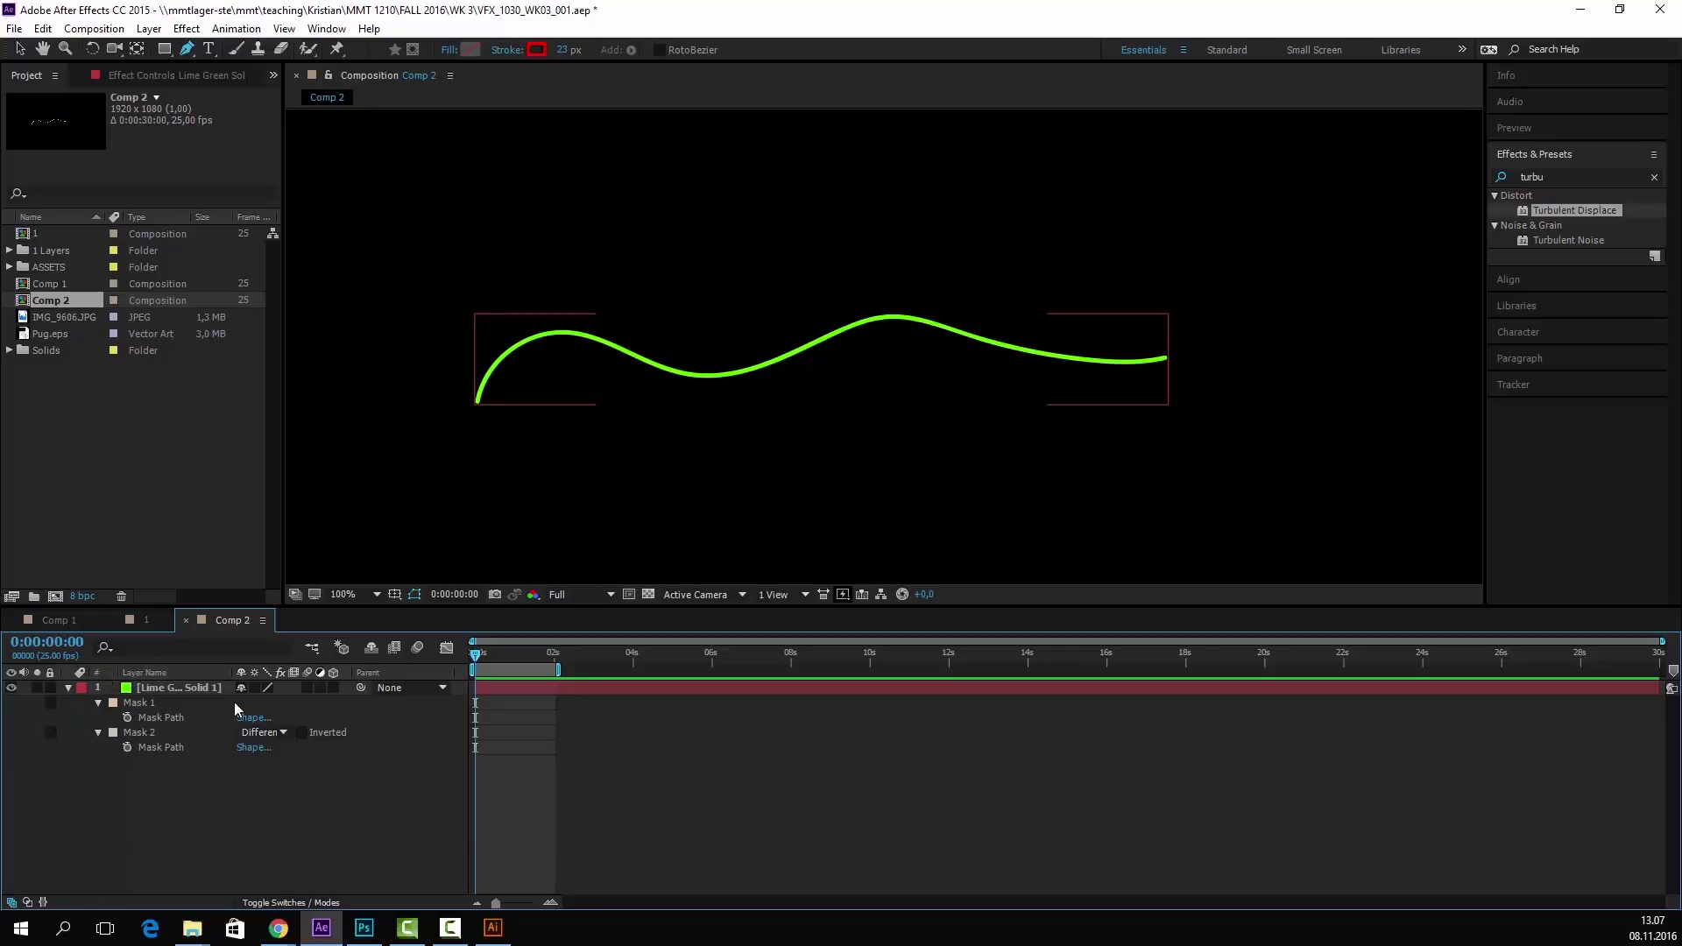
- Try deleting the pasted masks from the lime green solid, undo the deletions, and deselect the layer
left_click(176, 706)
key("Delete")
left_click(160, 706)
key("Delete")
scroll(953, 274, "down", 2)
scroll(1071, 294, "up", 1)
key("ctrl+z")
key("ctrl+z")
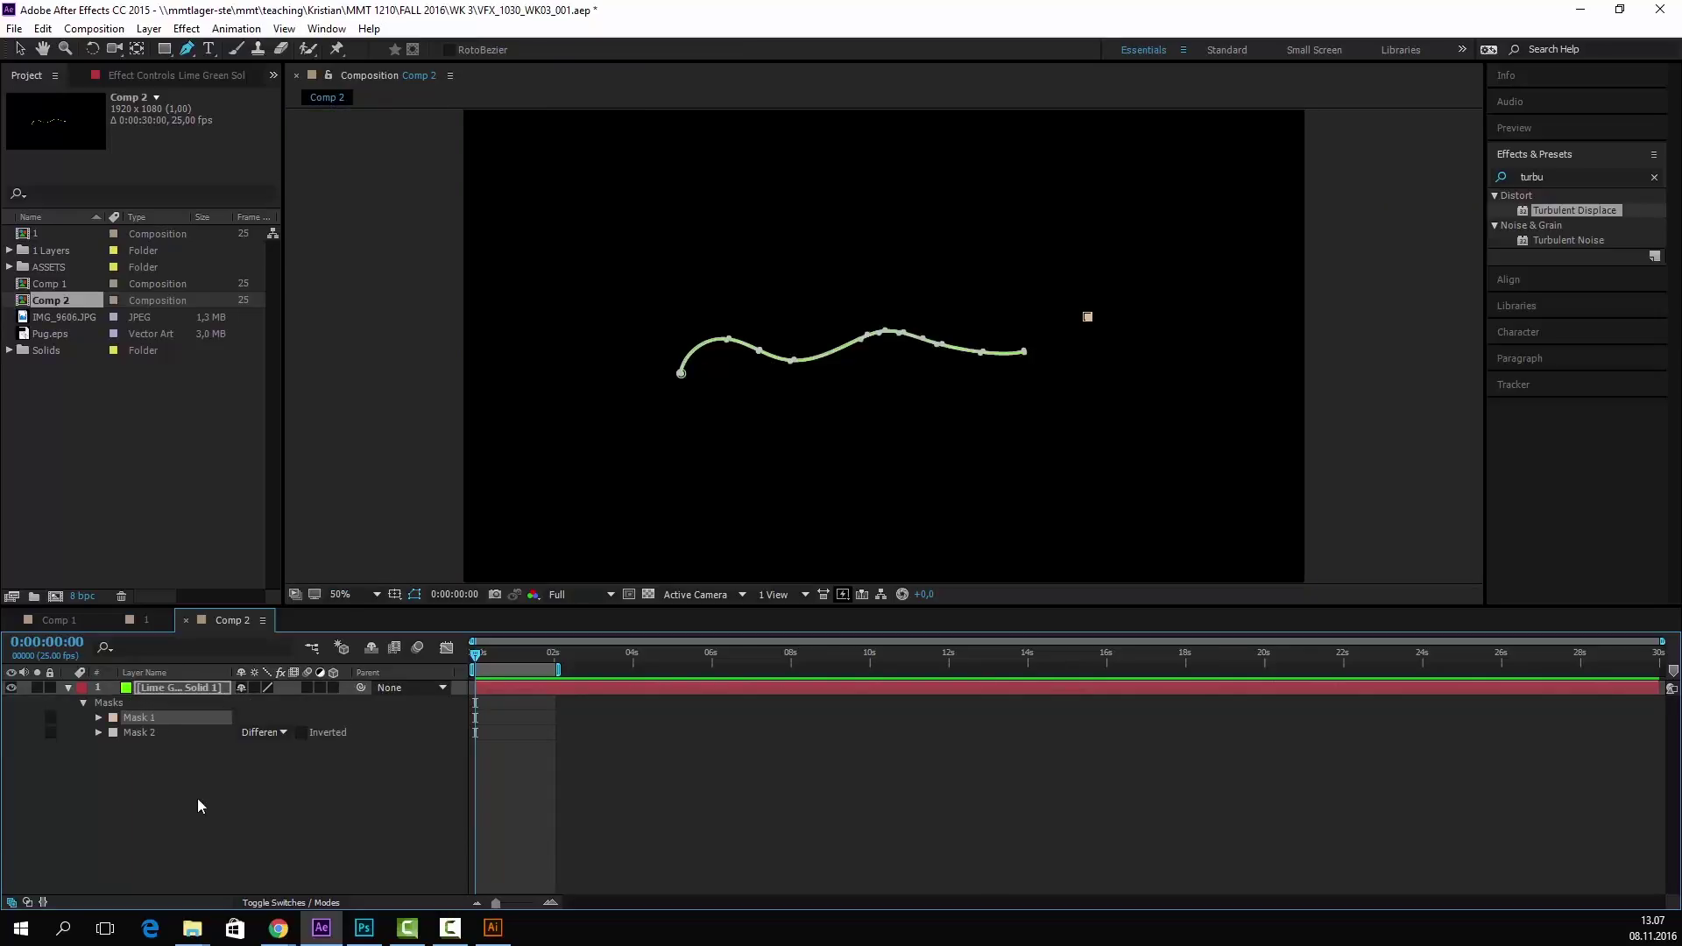
key("ctrl+shift+a")
scroll(800, 338, "up", 2)
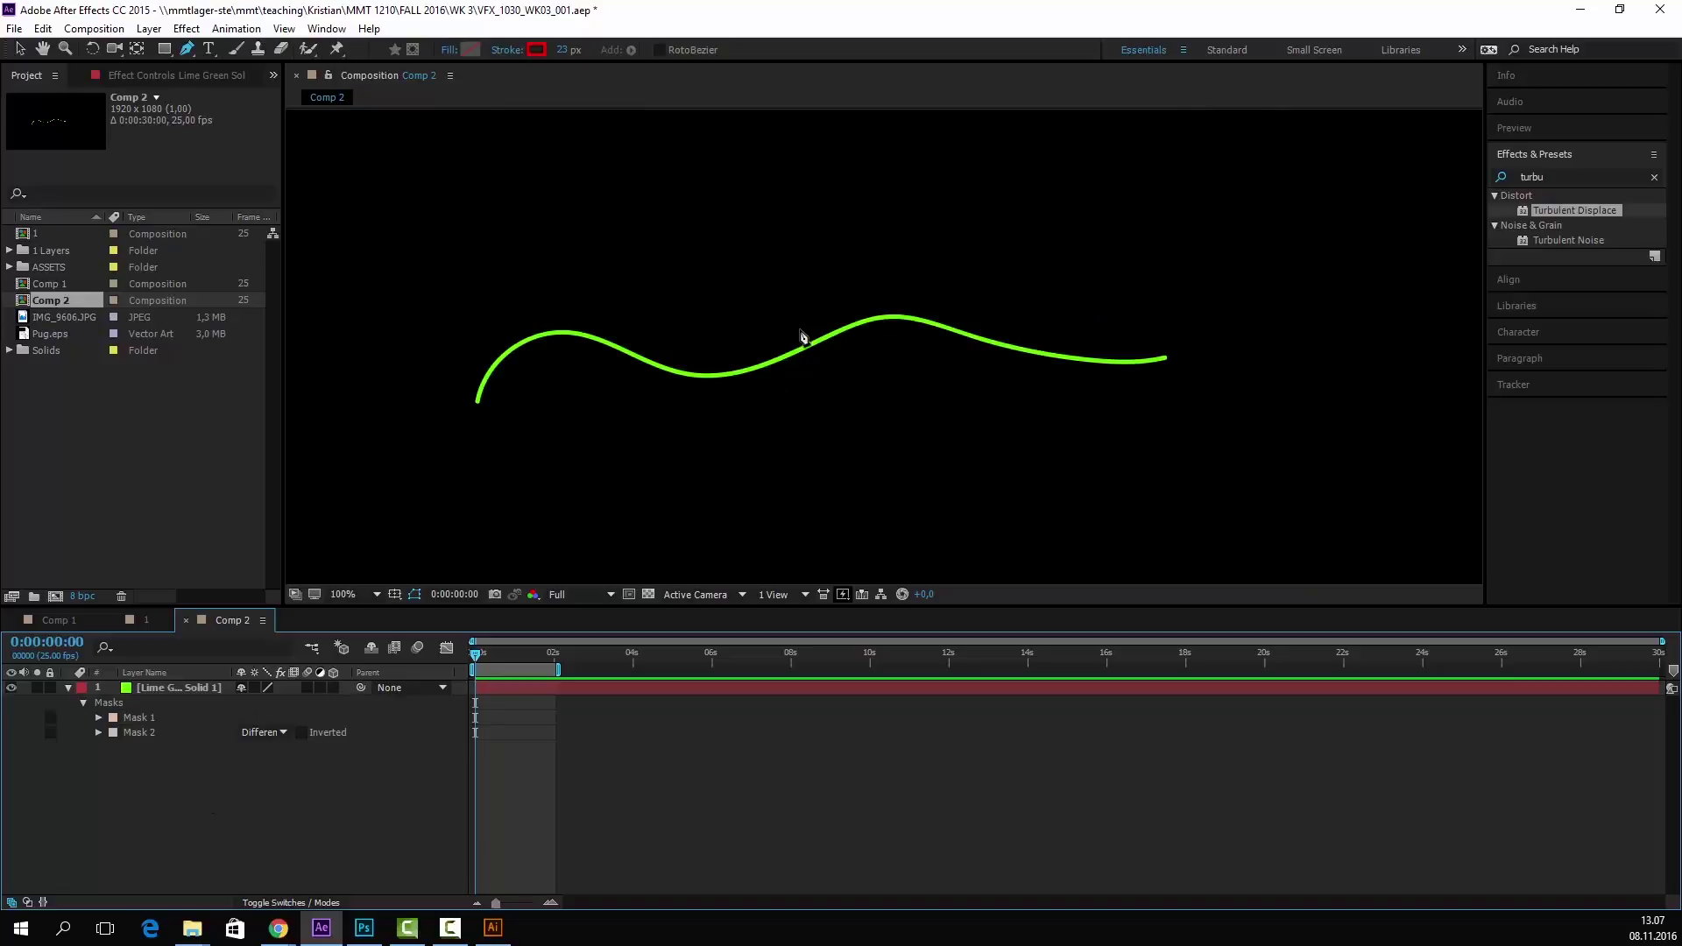
- Search the effects for "wri" and apply Write-on to the lime green solid
left_click(1554, 176)
key("BackSpace")
left_click(1503, 179)
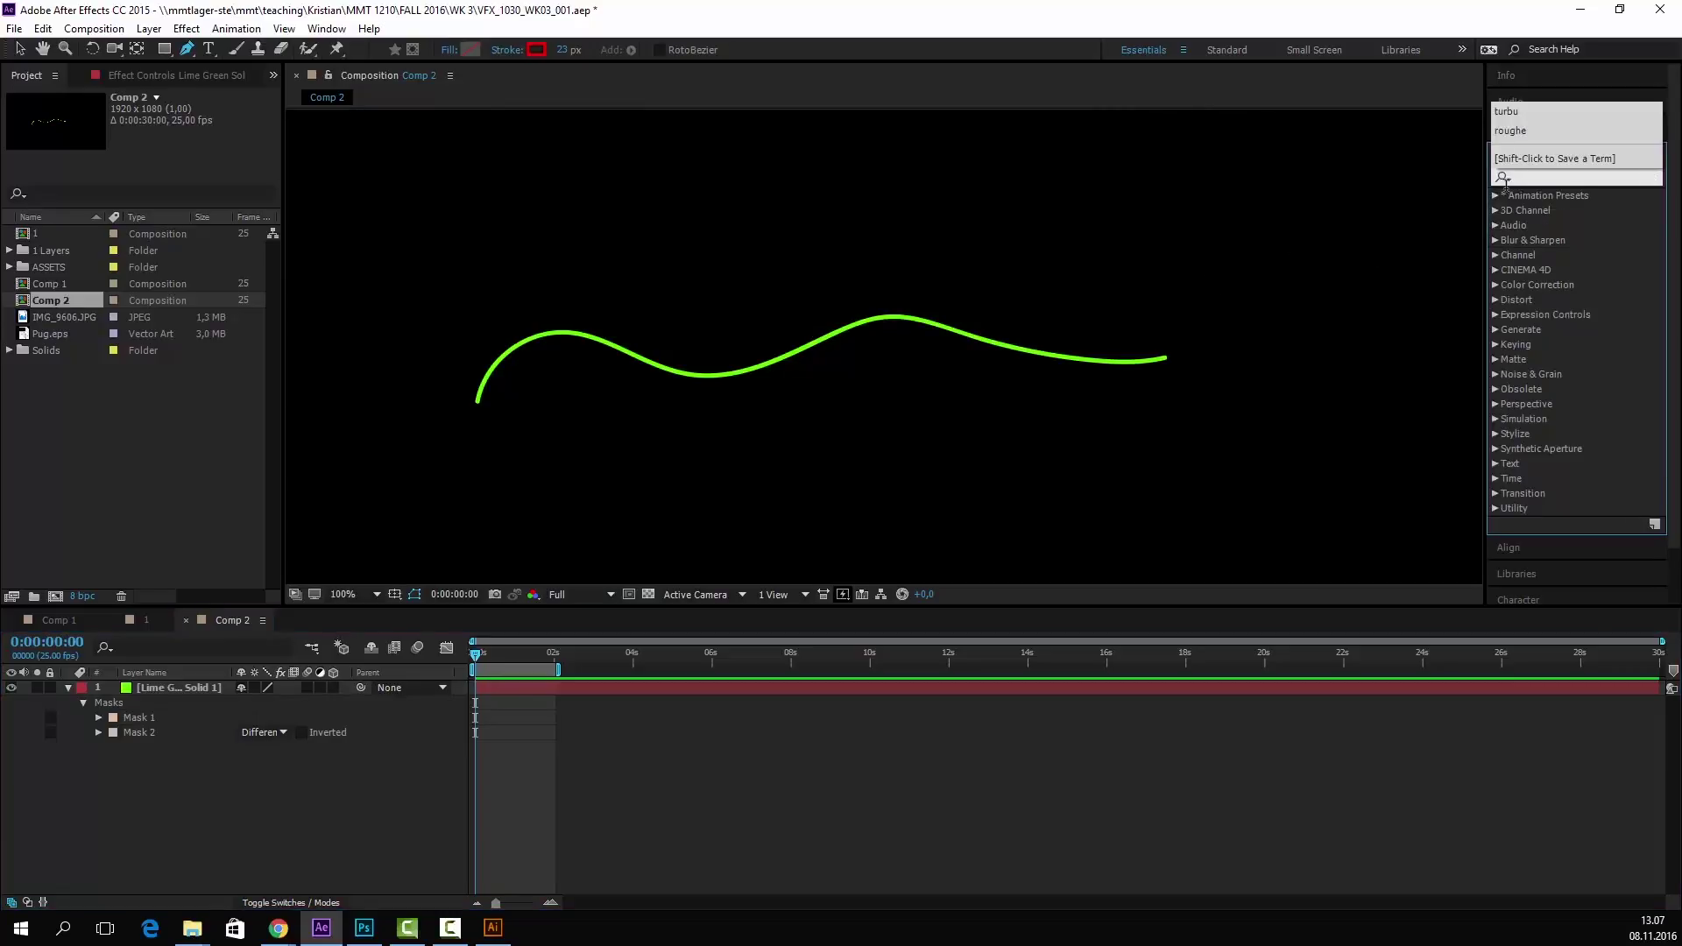
left_click(1551, 177)
type("wri")
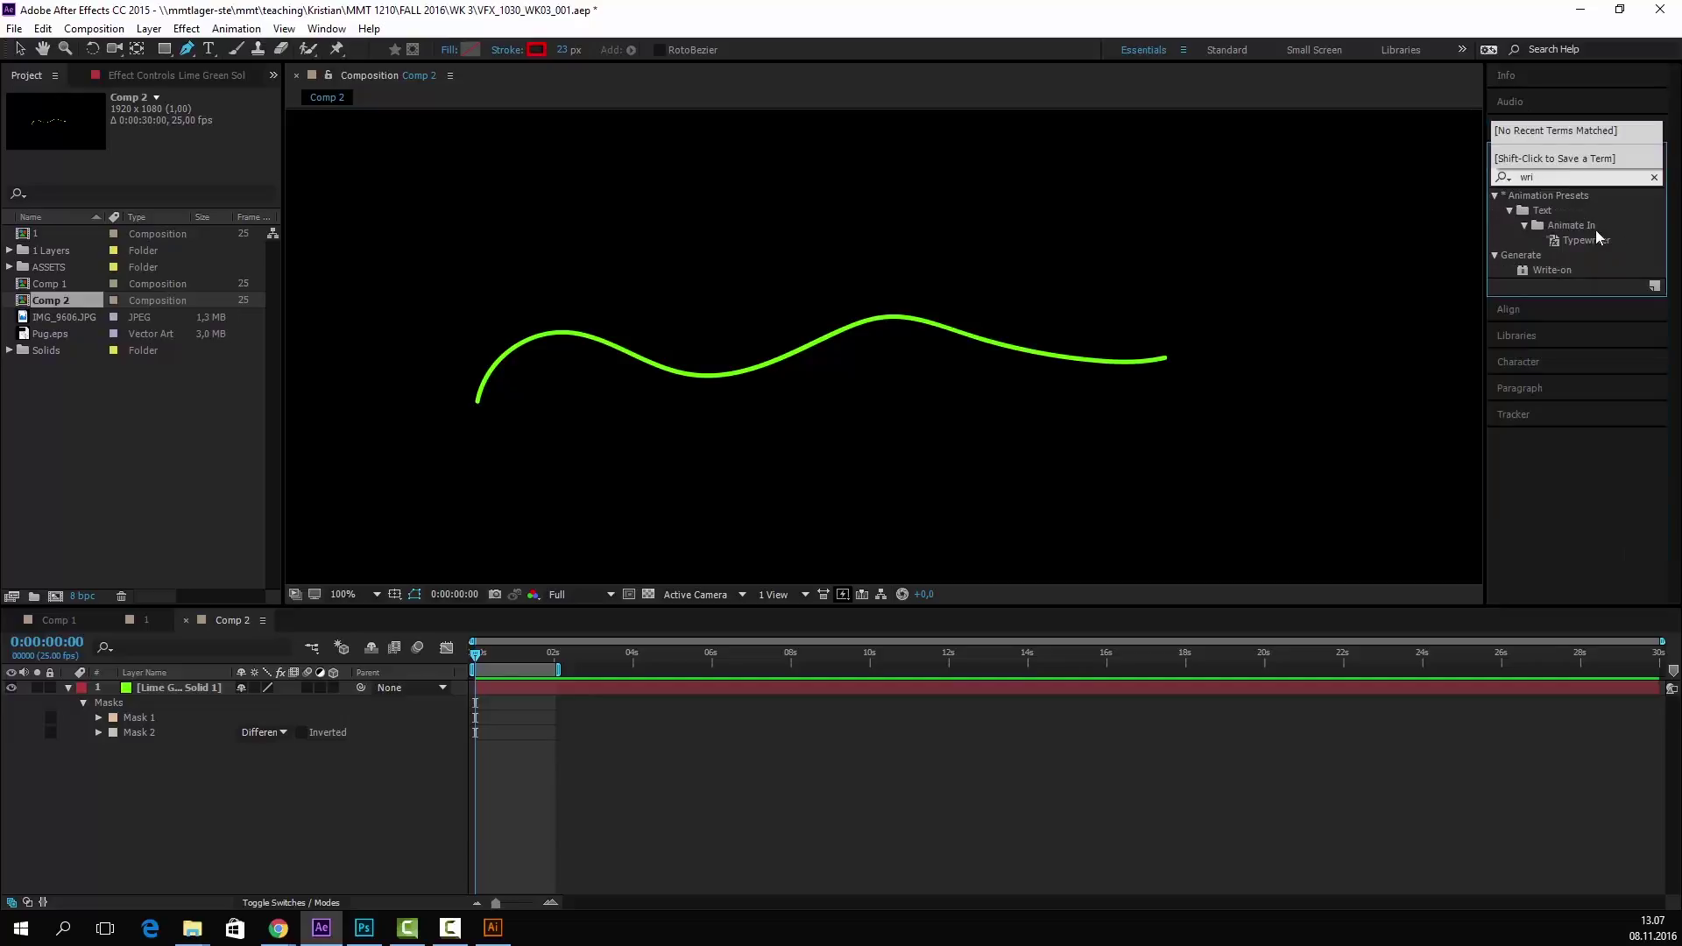
left_click_drag(1565, 271, 800, 365)
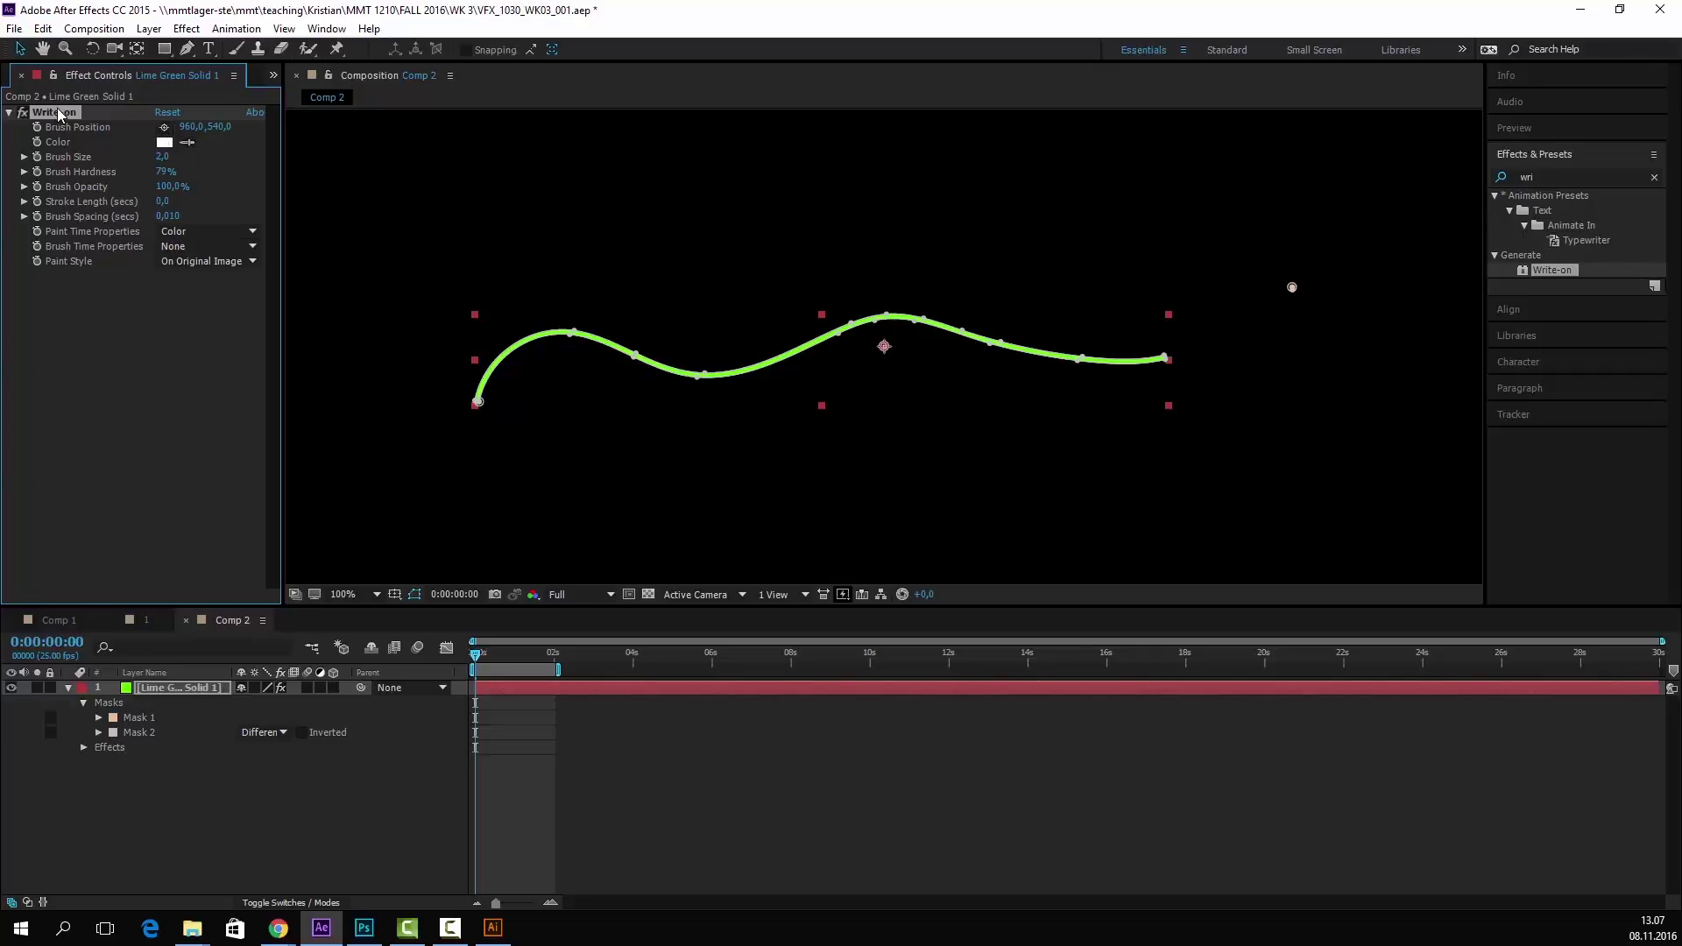
- Set the Write-on effect's Paint Style to Reveal Original Image
left_click(207, 231)
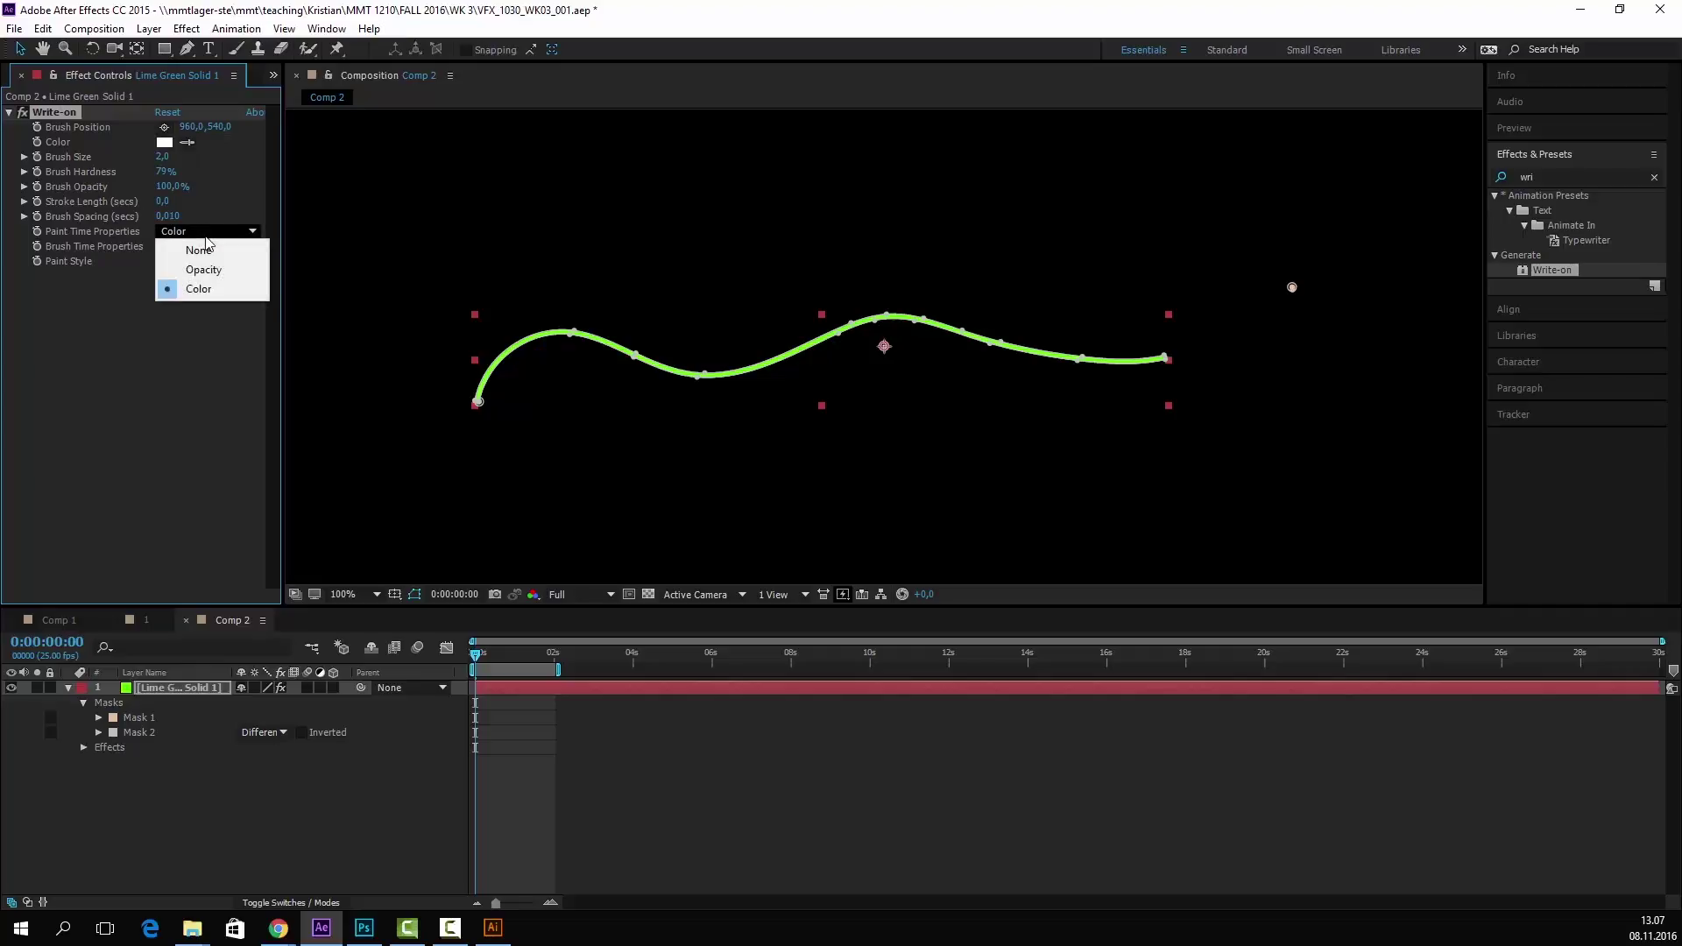
left_click(206, 235)
left_click(47, 286)
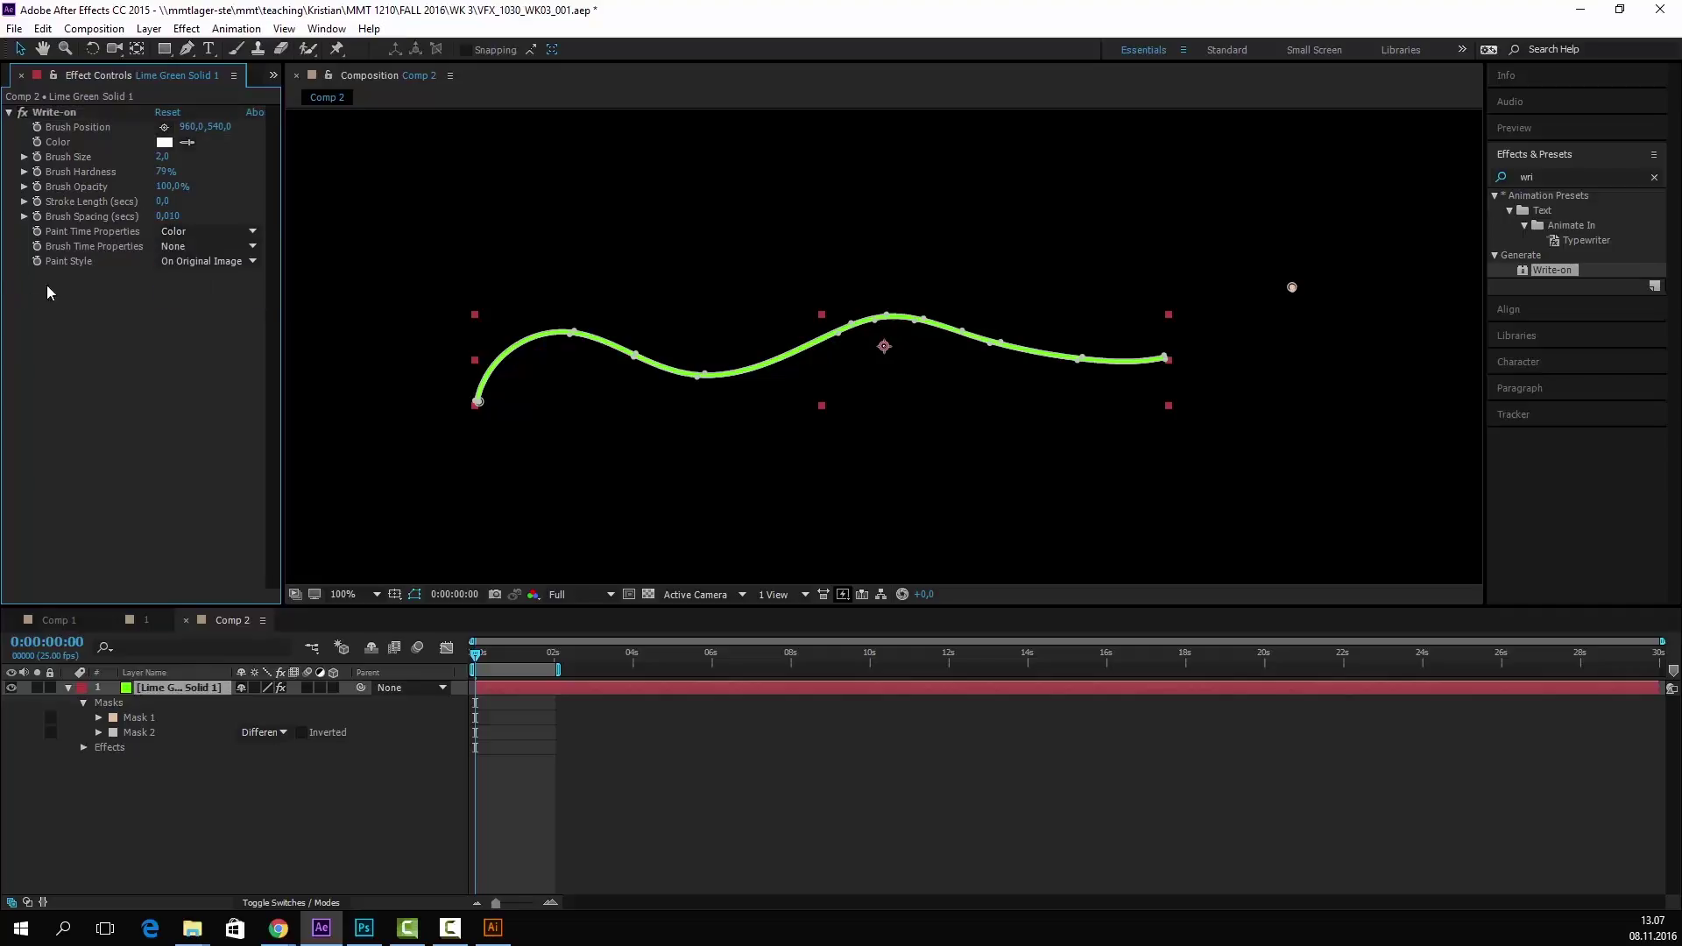
left_click(195, 264)
left_click(220, 319)
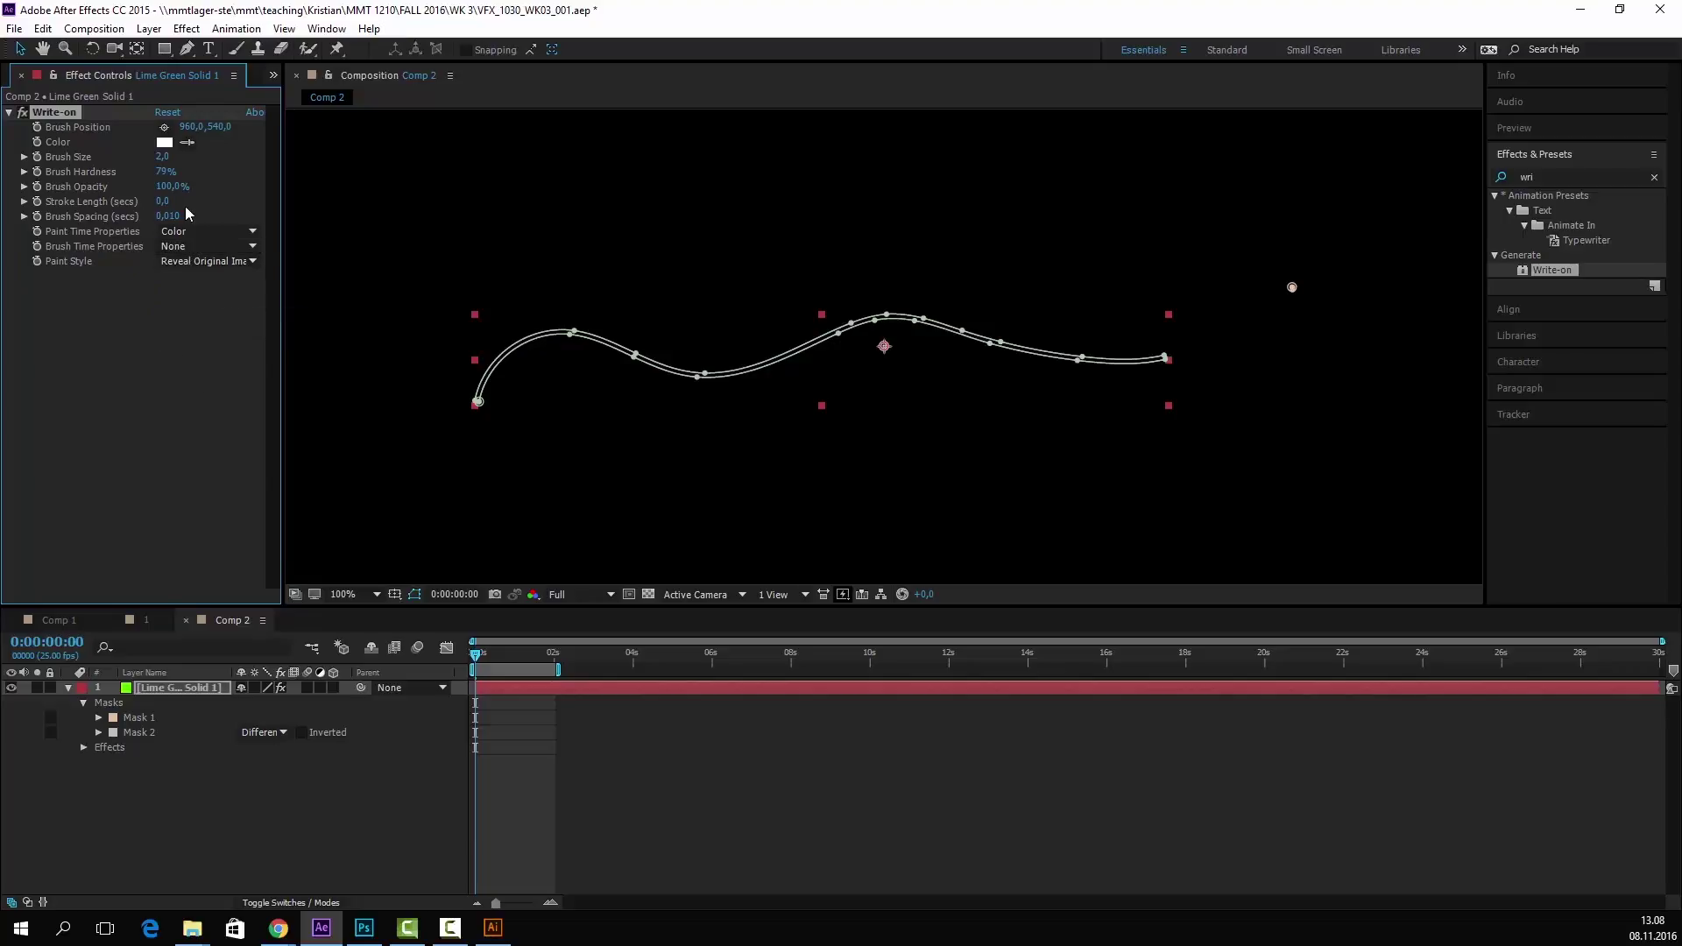
- Undo a trial change to the Write-on Stroke Length and set the Brush Position to 1114,0, 540,0 on the wavy line
left_click_drag(158, 204, 238, 209)
key("ctrl+z")
mouse_move(195, 128)
left_mouse_down()
mouse_move(364, 133)
mouse_move(335, 138)
left_mouse_up()
scroll(1079, 262, "up", 3)
key("space")
left_click_drag(1314, 289, 735, 459)
left_click_drag(1078, 372, 729, 244)
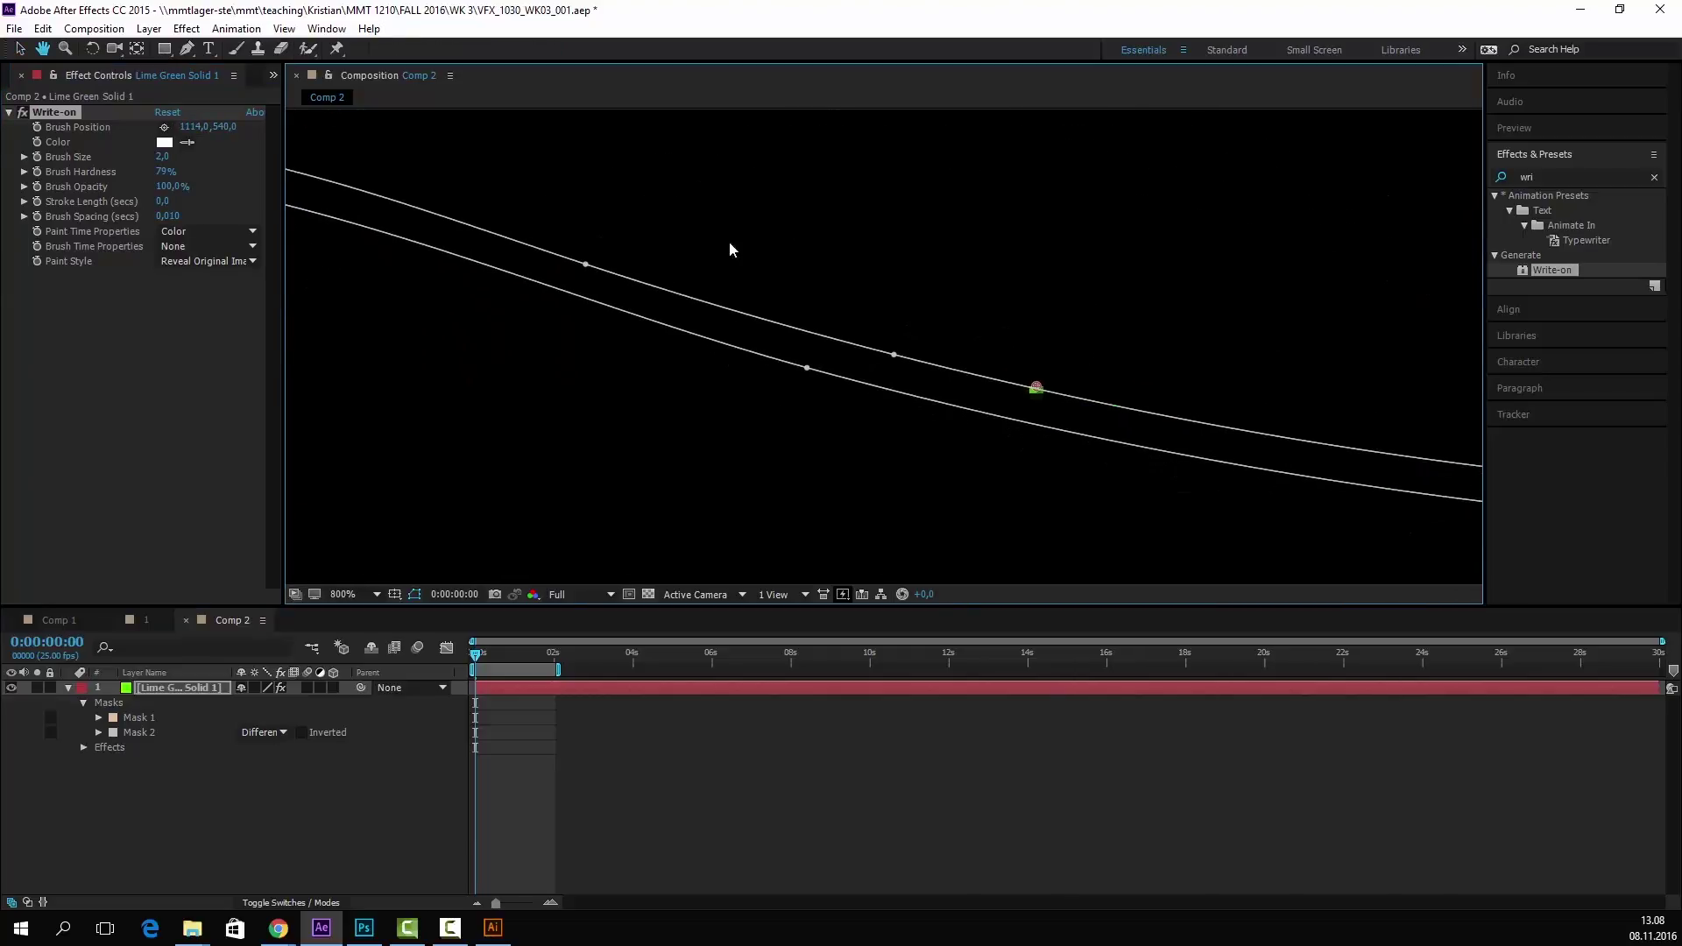
scroll(421, 364, "down", 5)
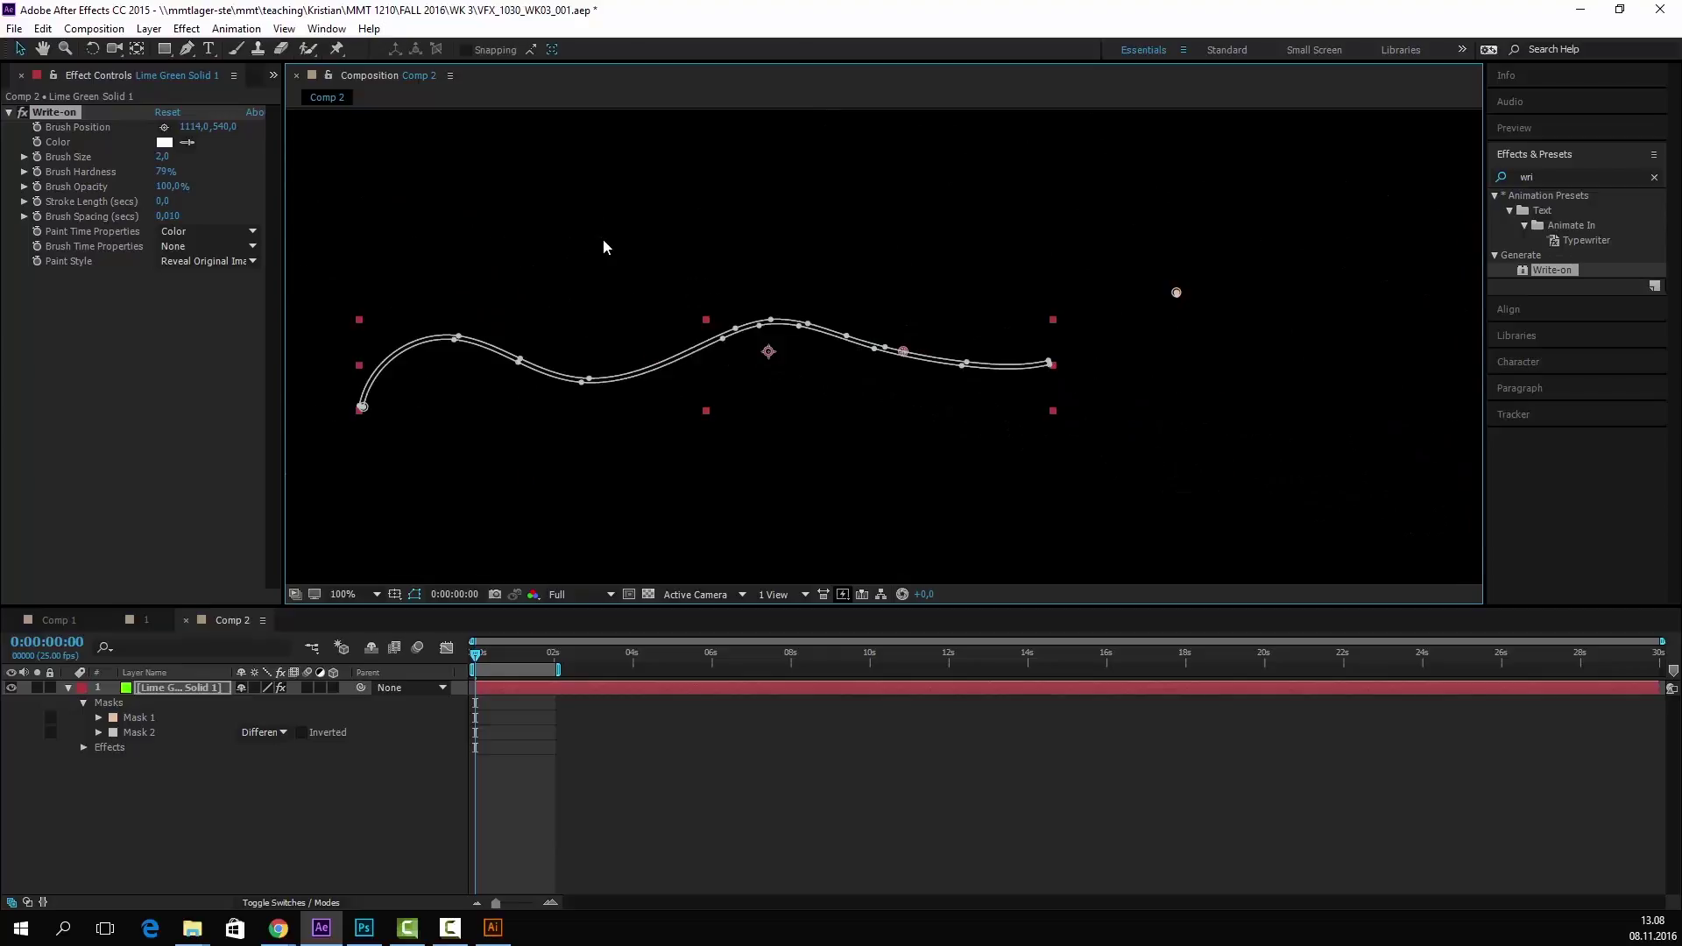
scroll(614, 237, "up", 2)
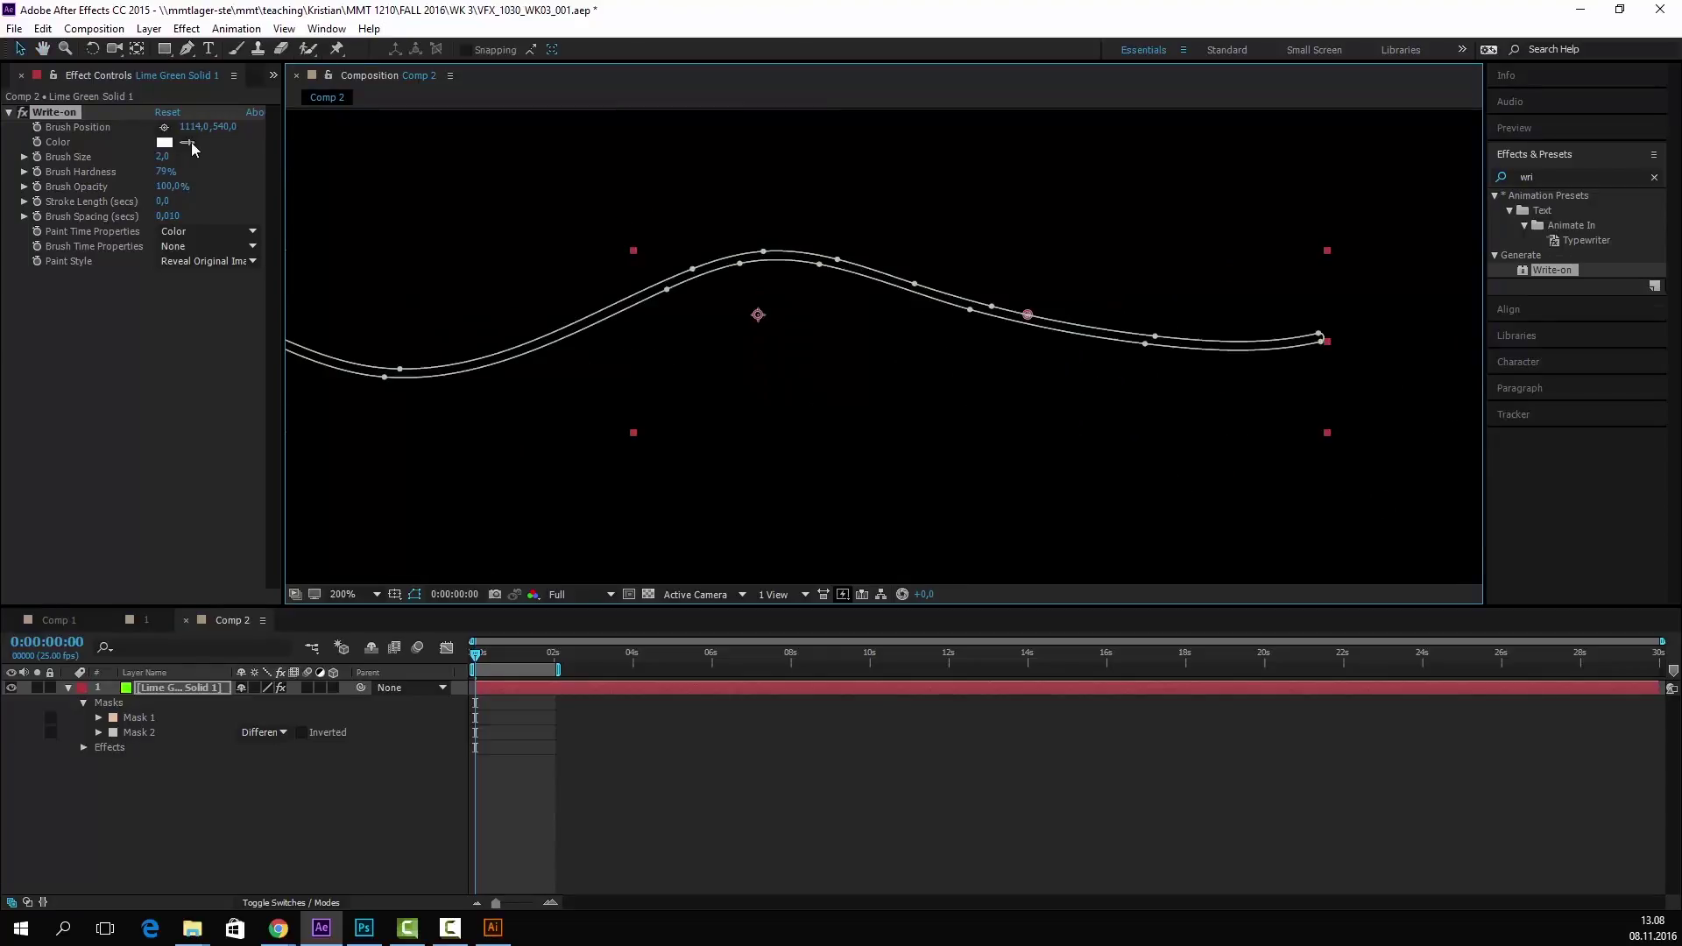
- Try a Write-on Brush Size of about 24,2 on the wavy line and remove the effect from the lime green solid
left_click_drag(166, 157, 362, 161)
scroll(884, 346, "down", 2)
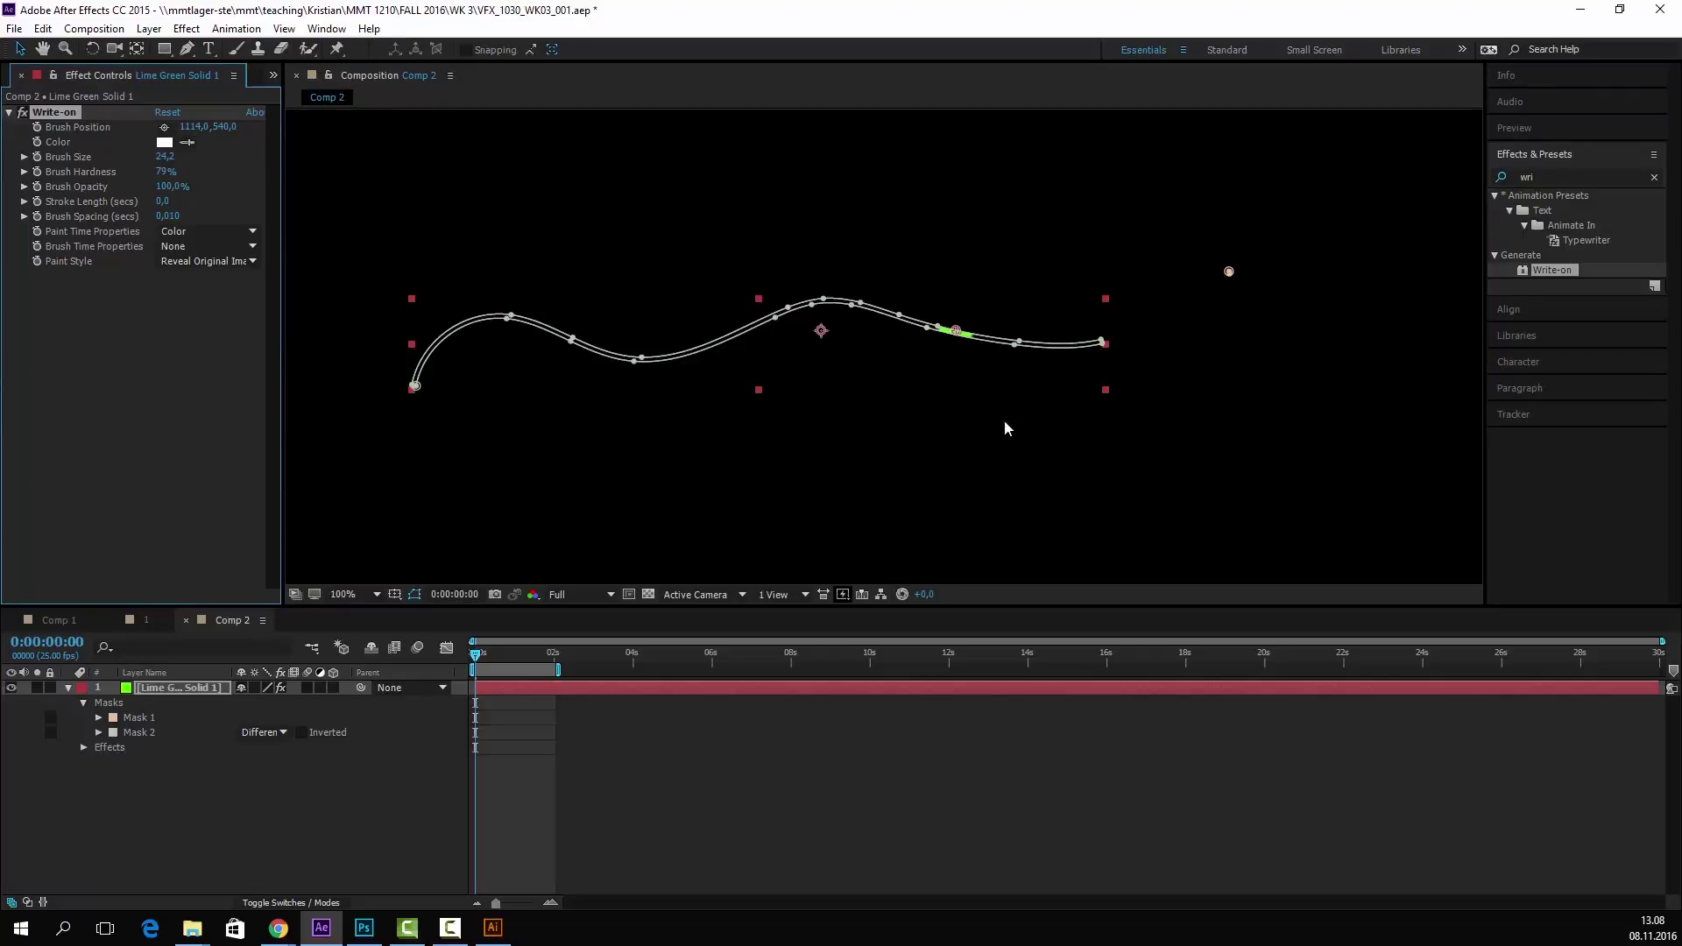
mouse_move(206, 127)
left_mouse_down()
mouse_move(39, 157)
mouse_move(402, 162)
mouse_move(339, 180)
mouse_move(5, 179)
mouse_move(391, 258)
left_mouse_up()
key("Delete")
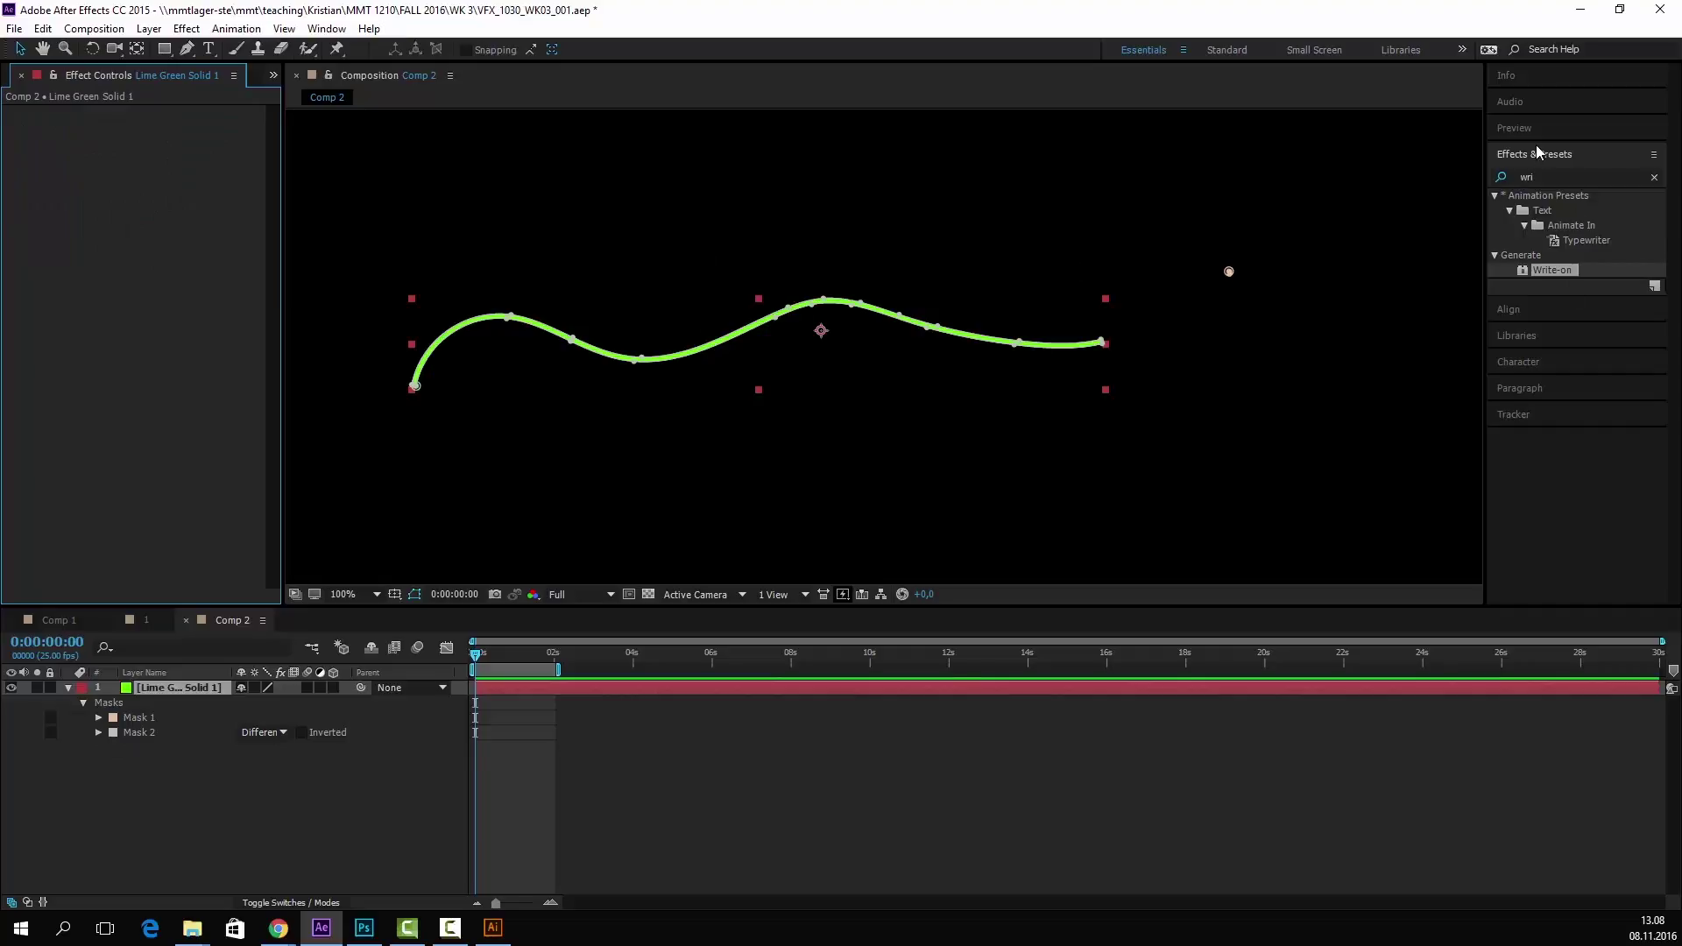
- Search the effects for "scribbl" and apply Scribble to the wavy line on the lime green solid
left_click(1536, 179)
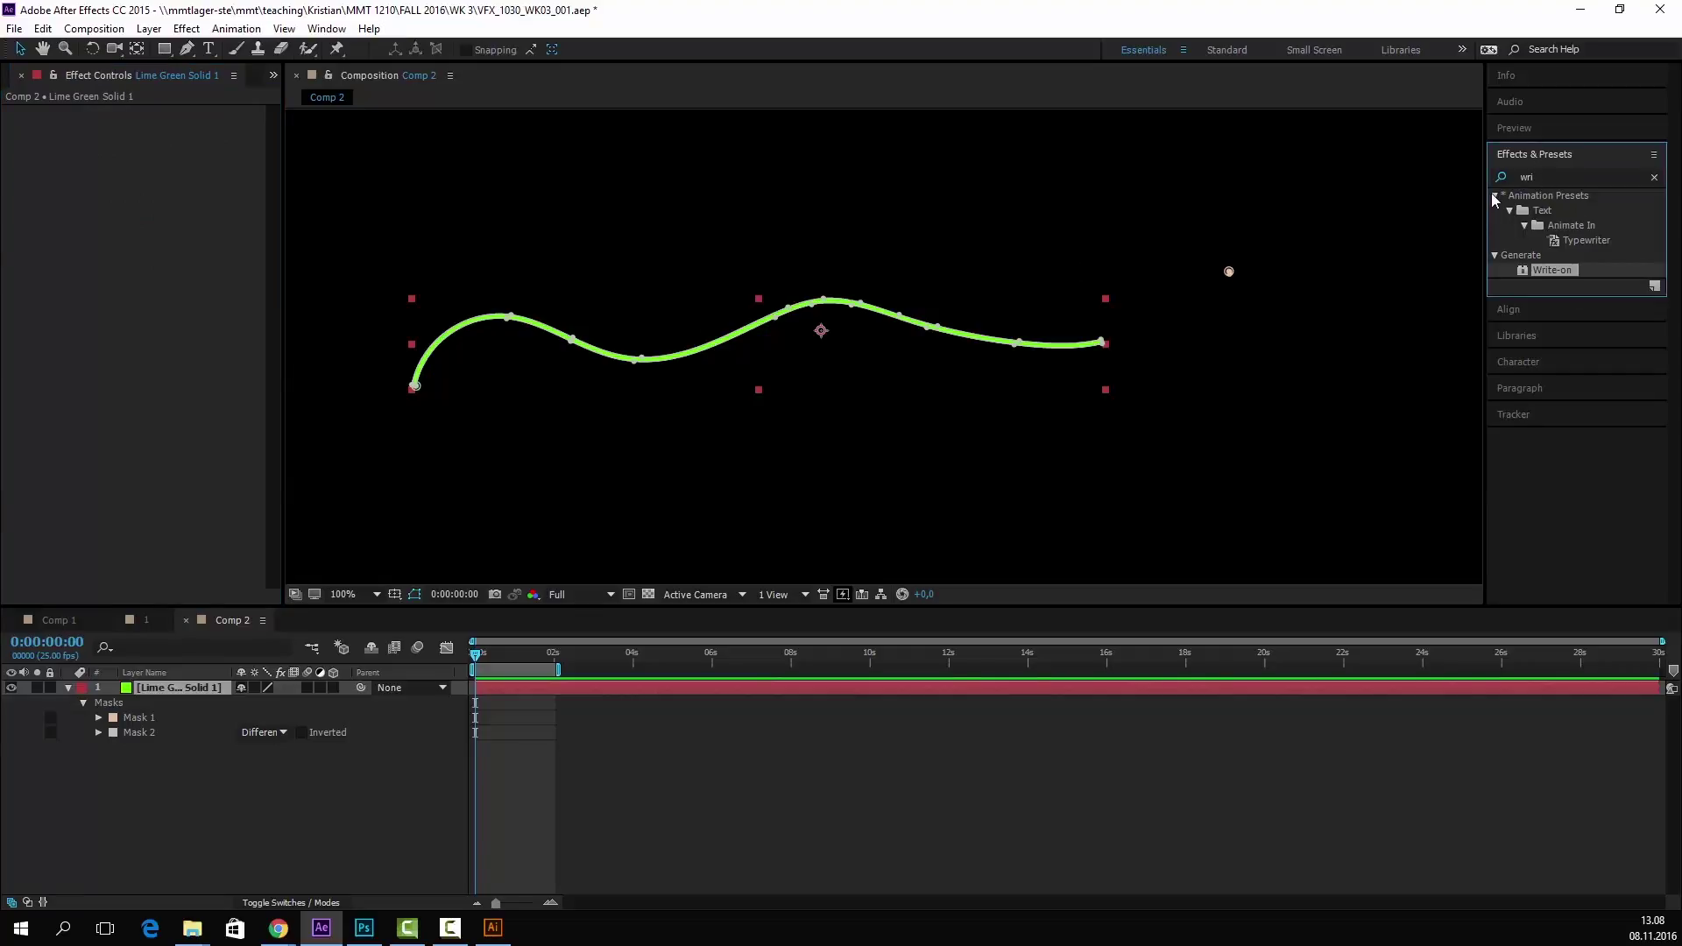
left_click(1560, 176)
key("BackSpace")
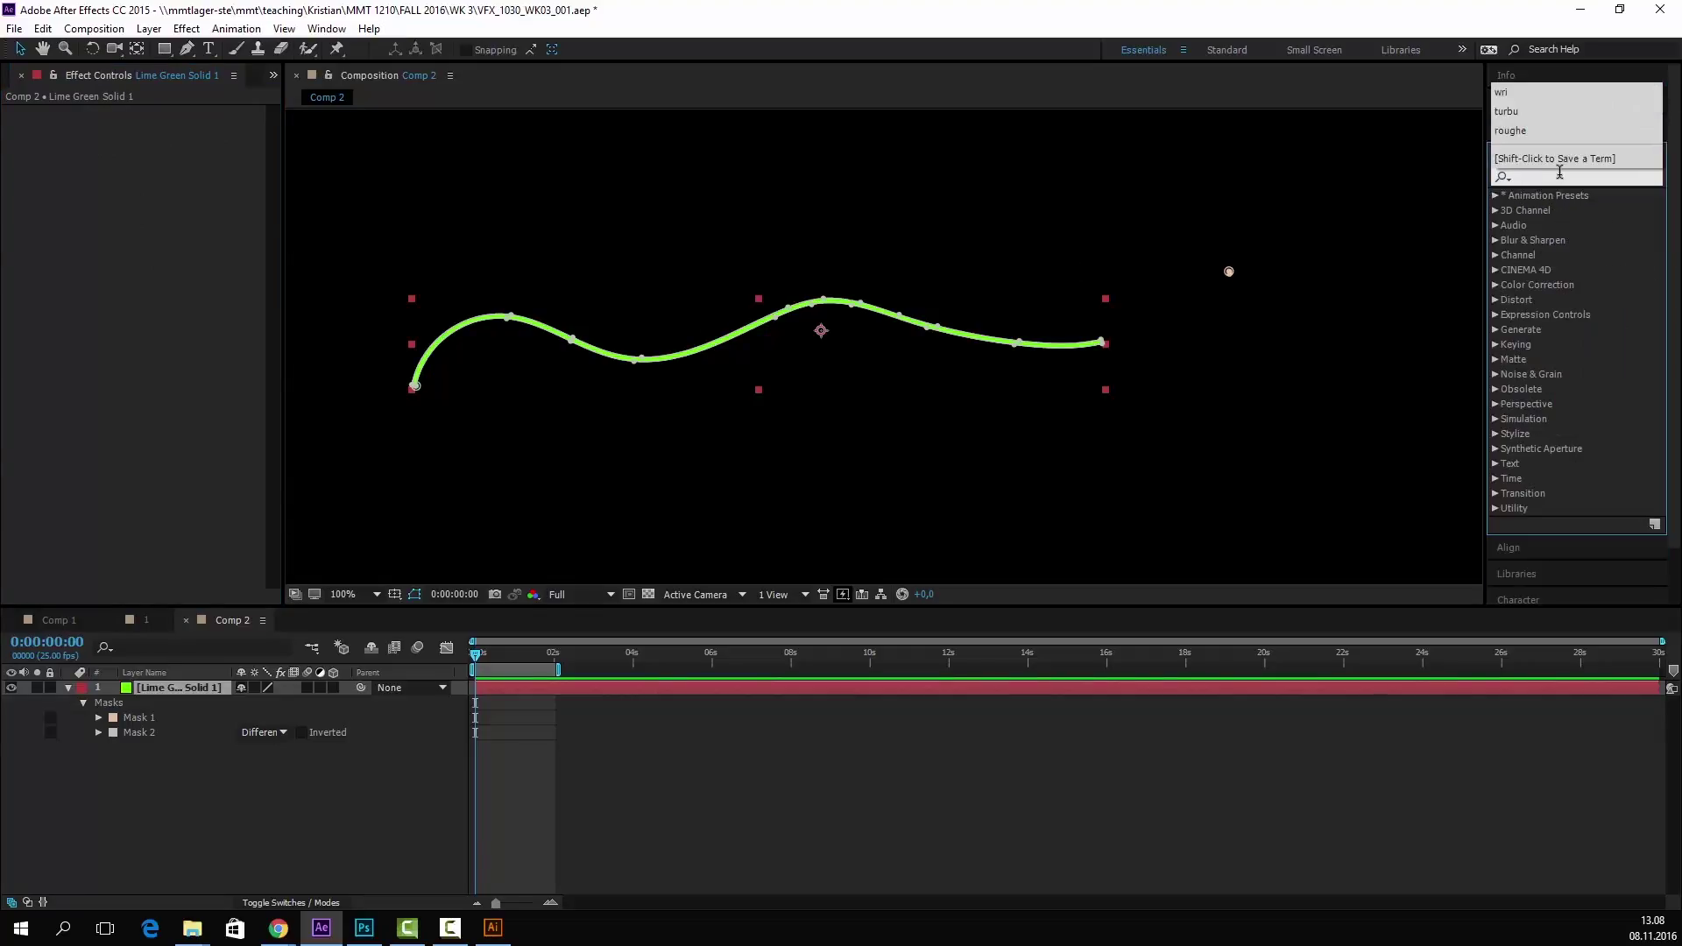
type("scribbl")
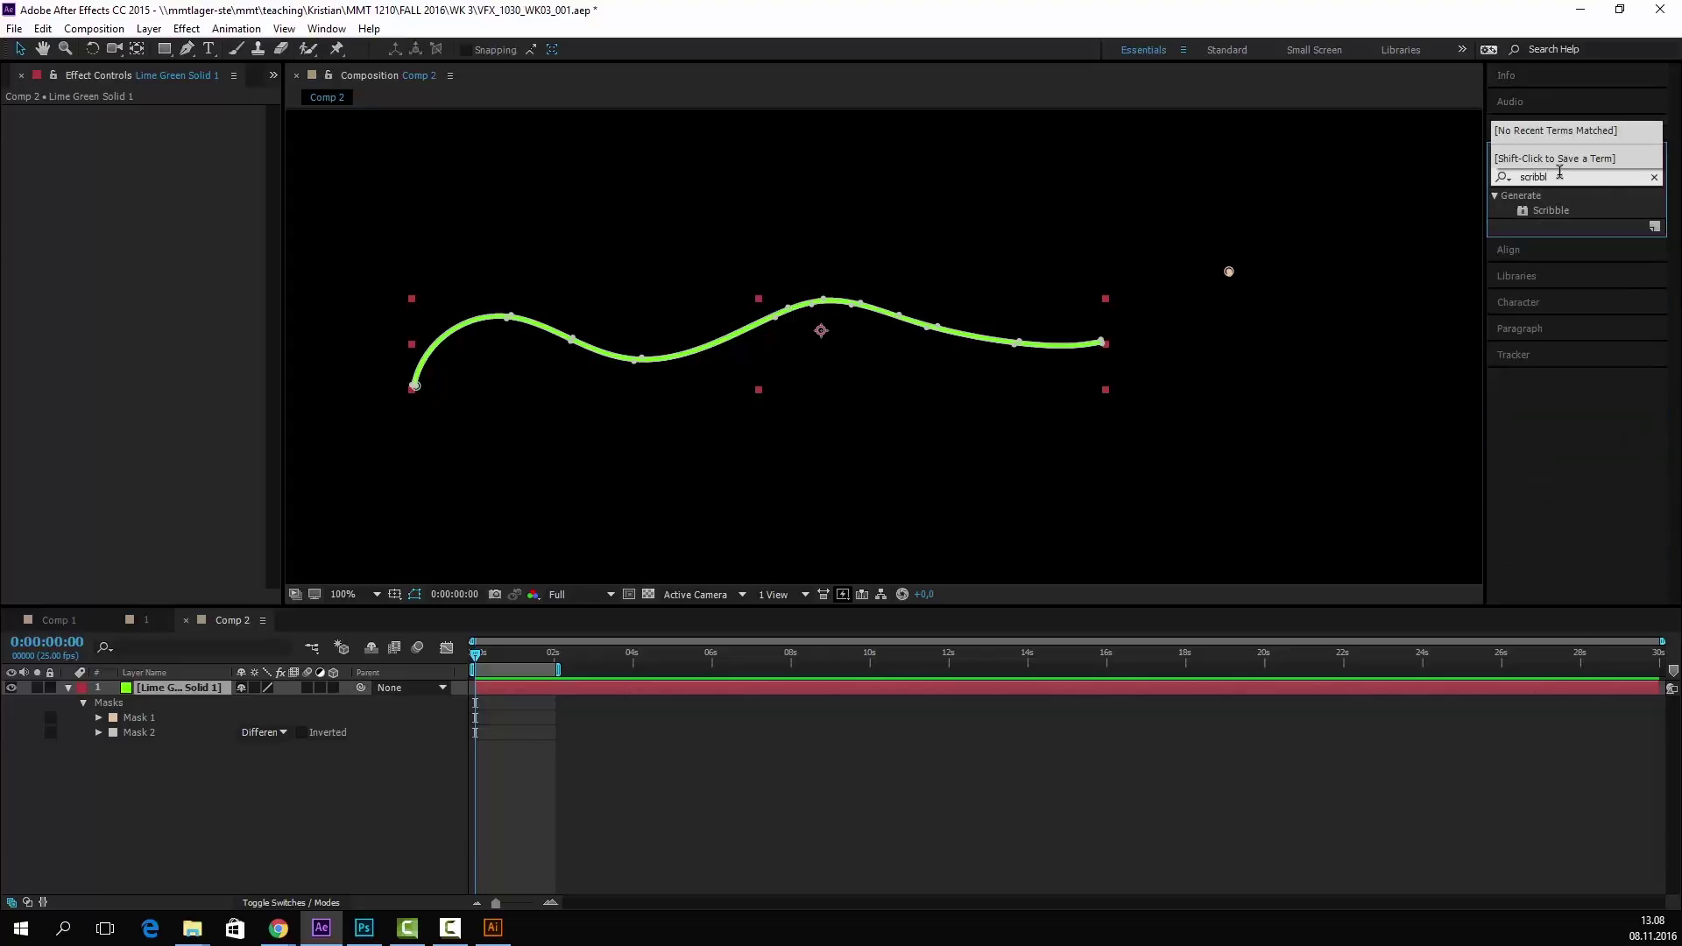
mouse_move(1556, 213)
left_mouse_down()
mouse_move(1318, 307)
mouse_move(730, 361)
left_mouse_up()
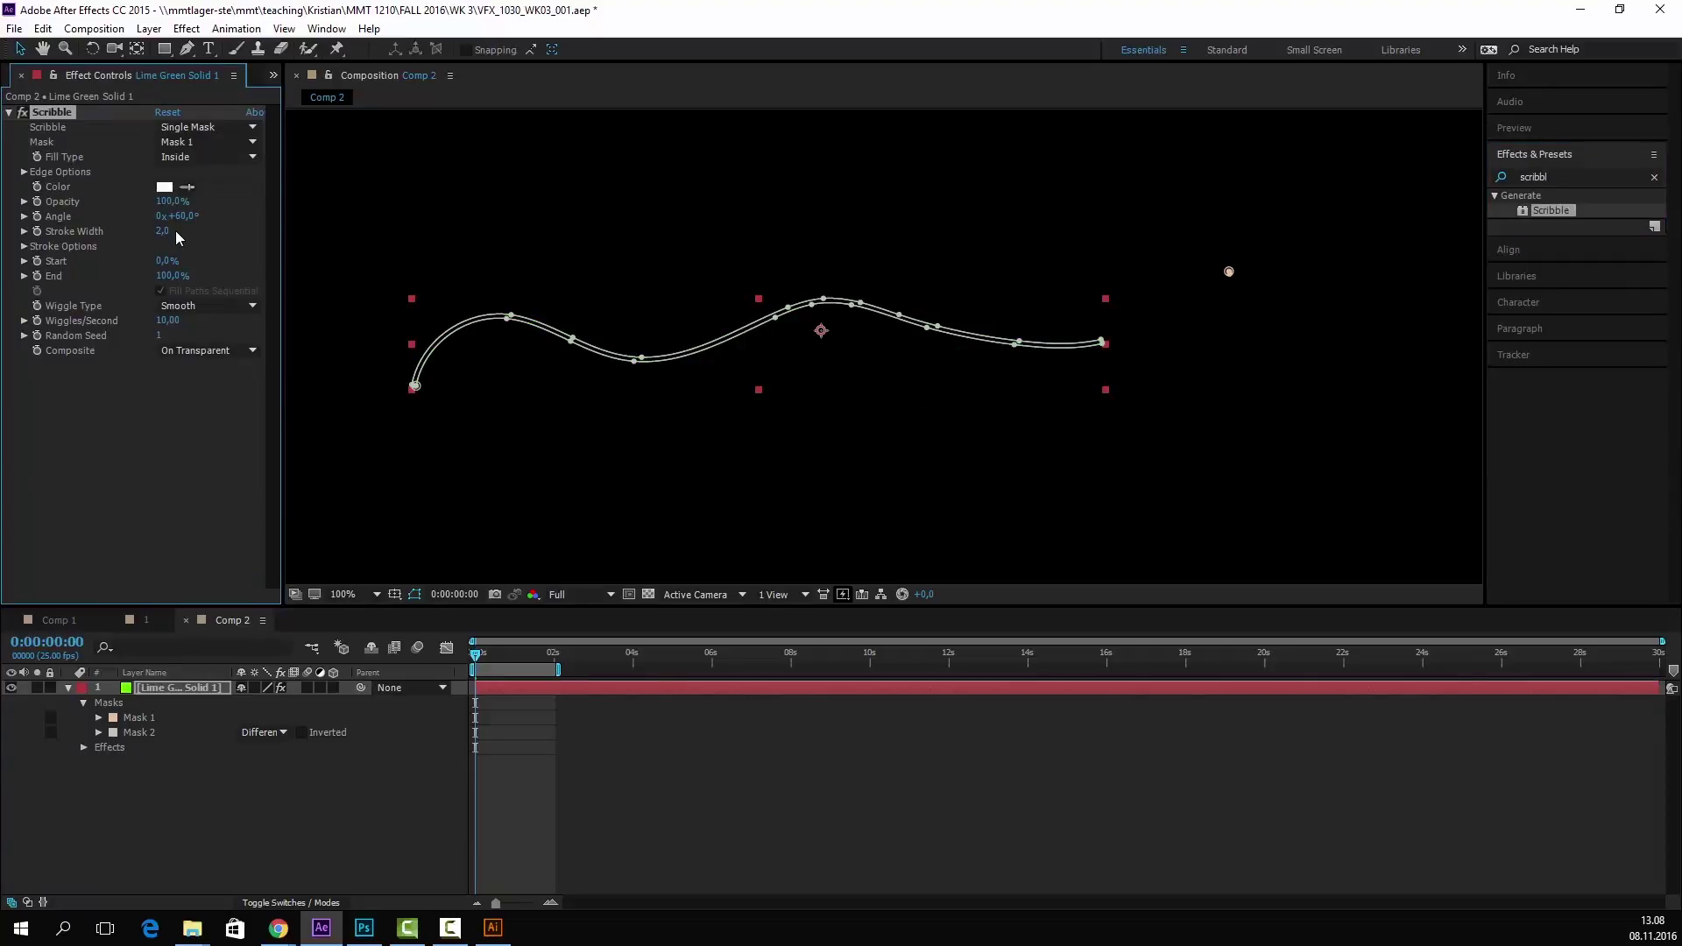
- Set the Scribble effect's Stroke Width to 6,2 and apply it to All Masks
mouse_move(167, 261)
left_mouse_down()
mouse_move(204, 263)
mouse_move(160, 275)
mouse_move(208, 233)
left_mouse_up()
left_click(215, 127)
left_click(215, 190)
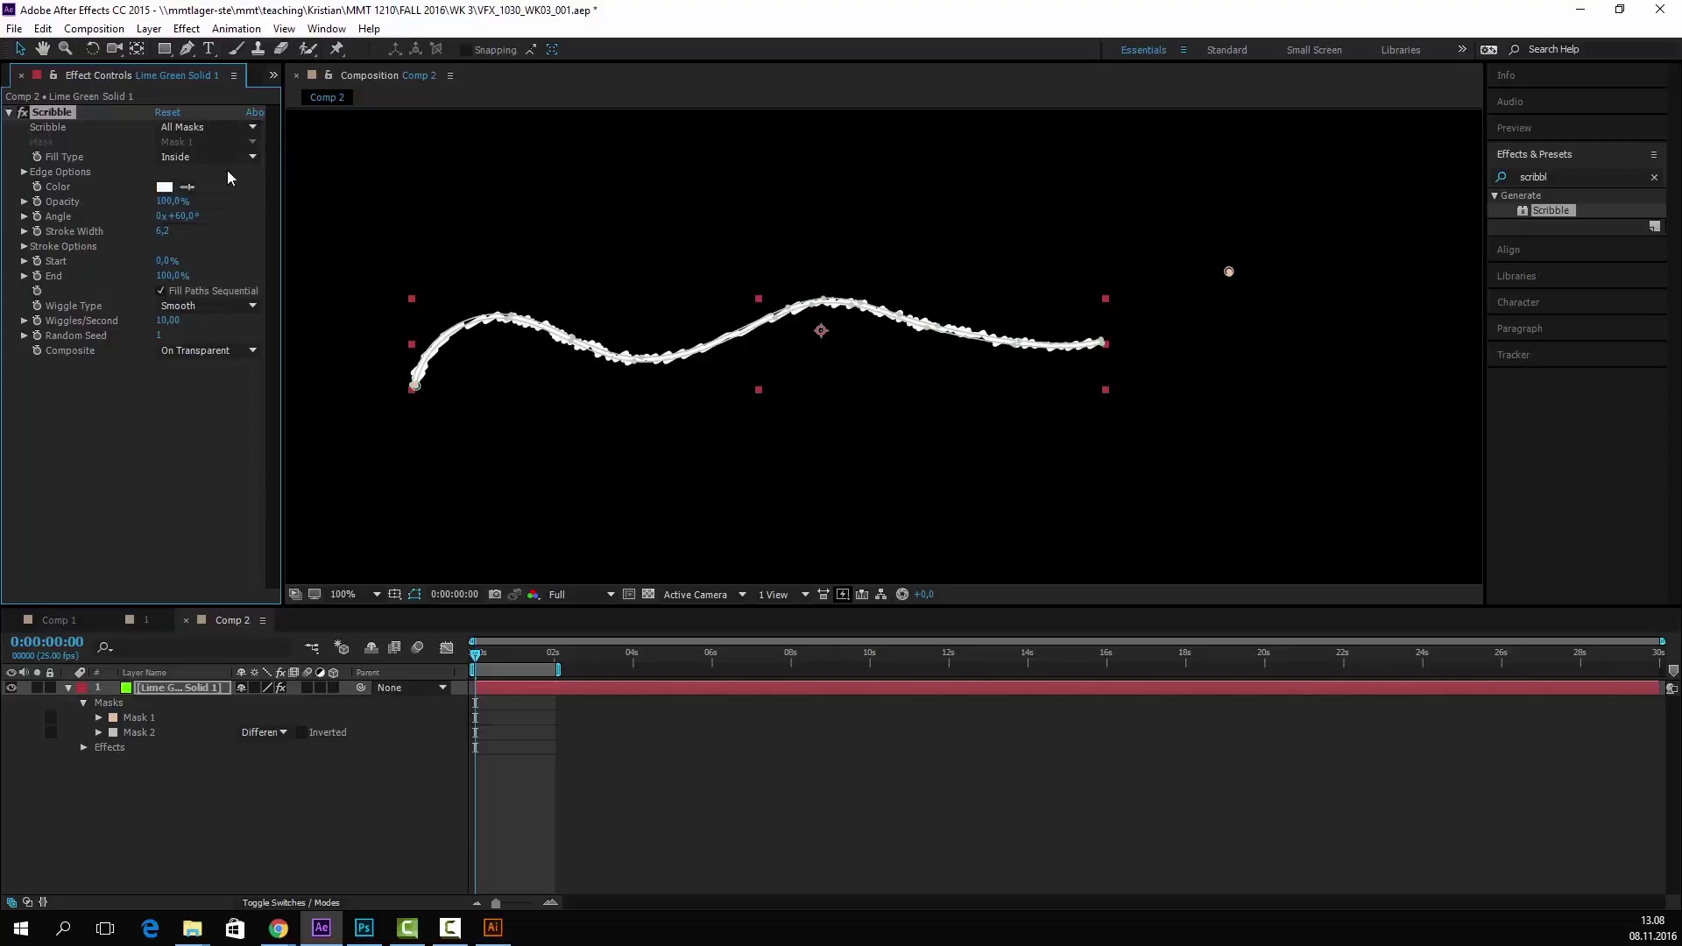
- Try the Scribble fill types, choose Centered Edge, and reduce the Stroke Width to 0,3
left_click(223, 157)
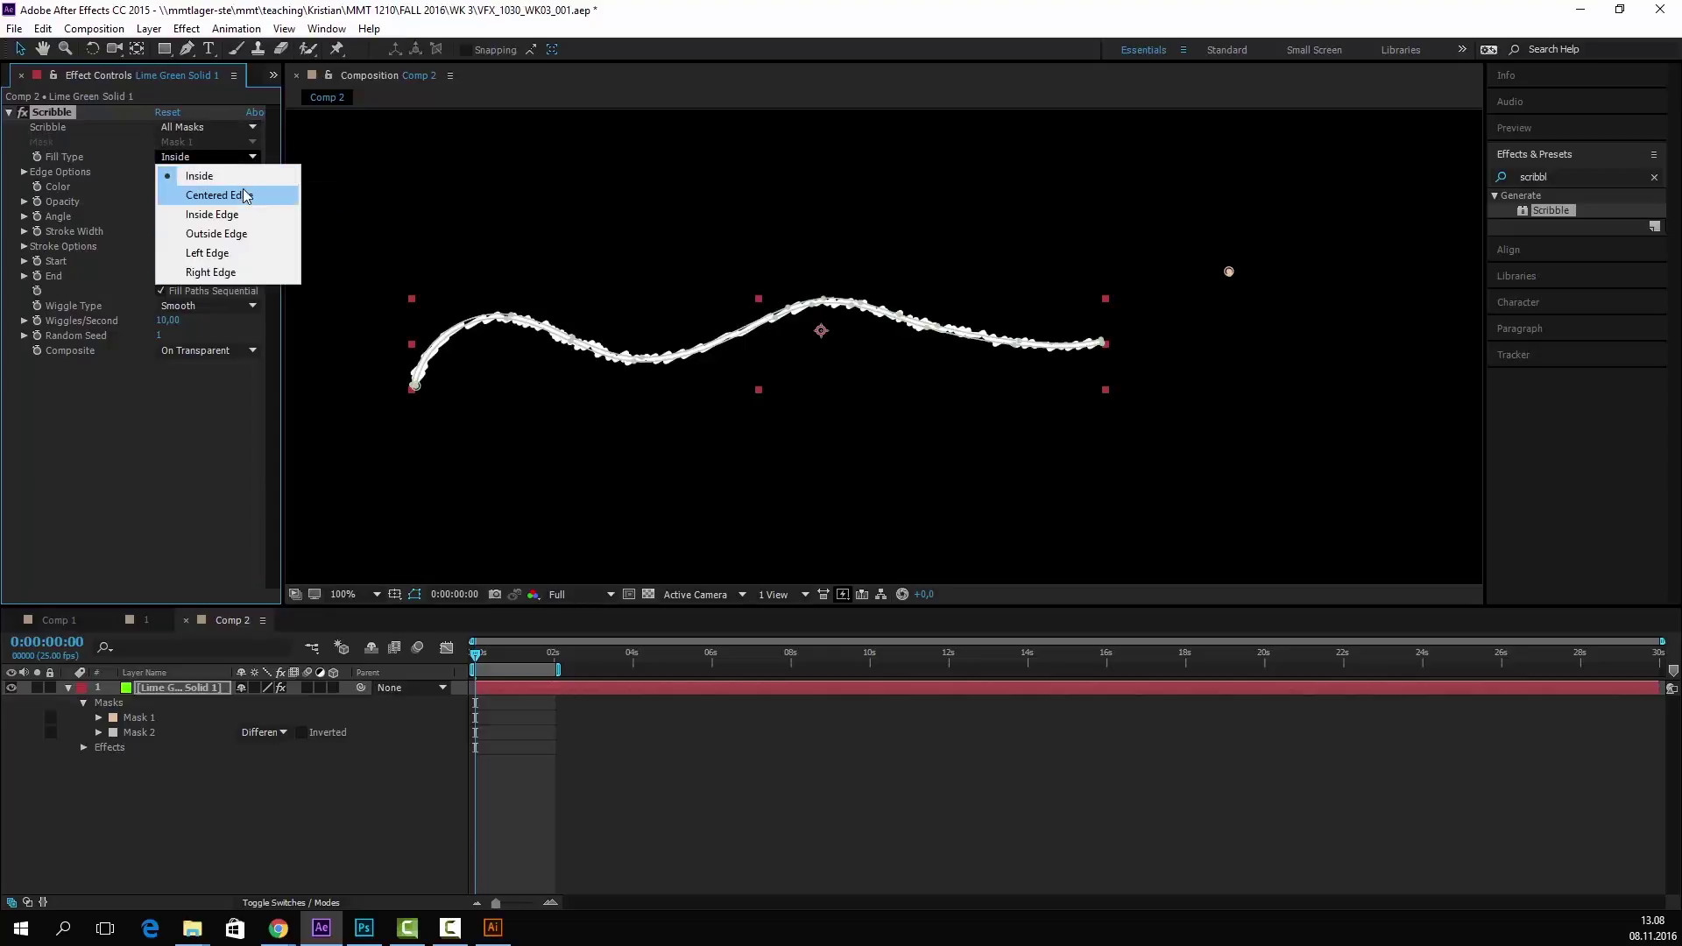
left_click(245, 215)
left_click(235, 158)
left_click(235, 175)
left_click(230, 157)
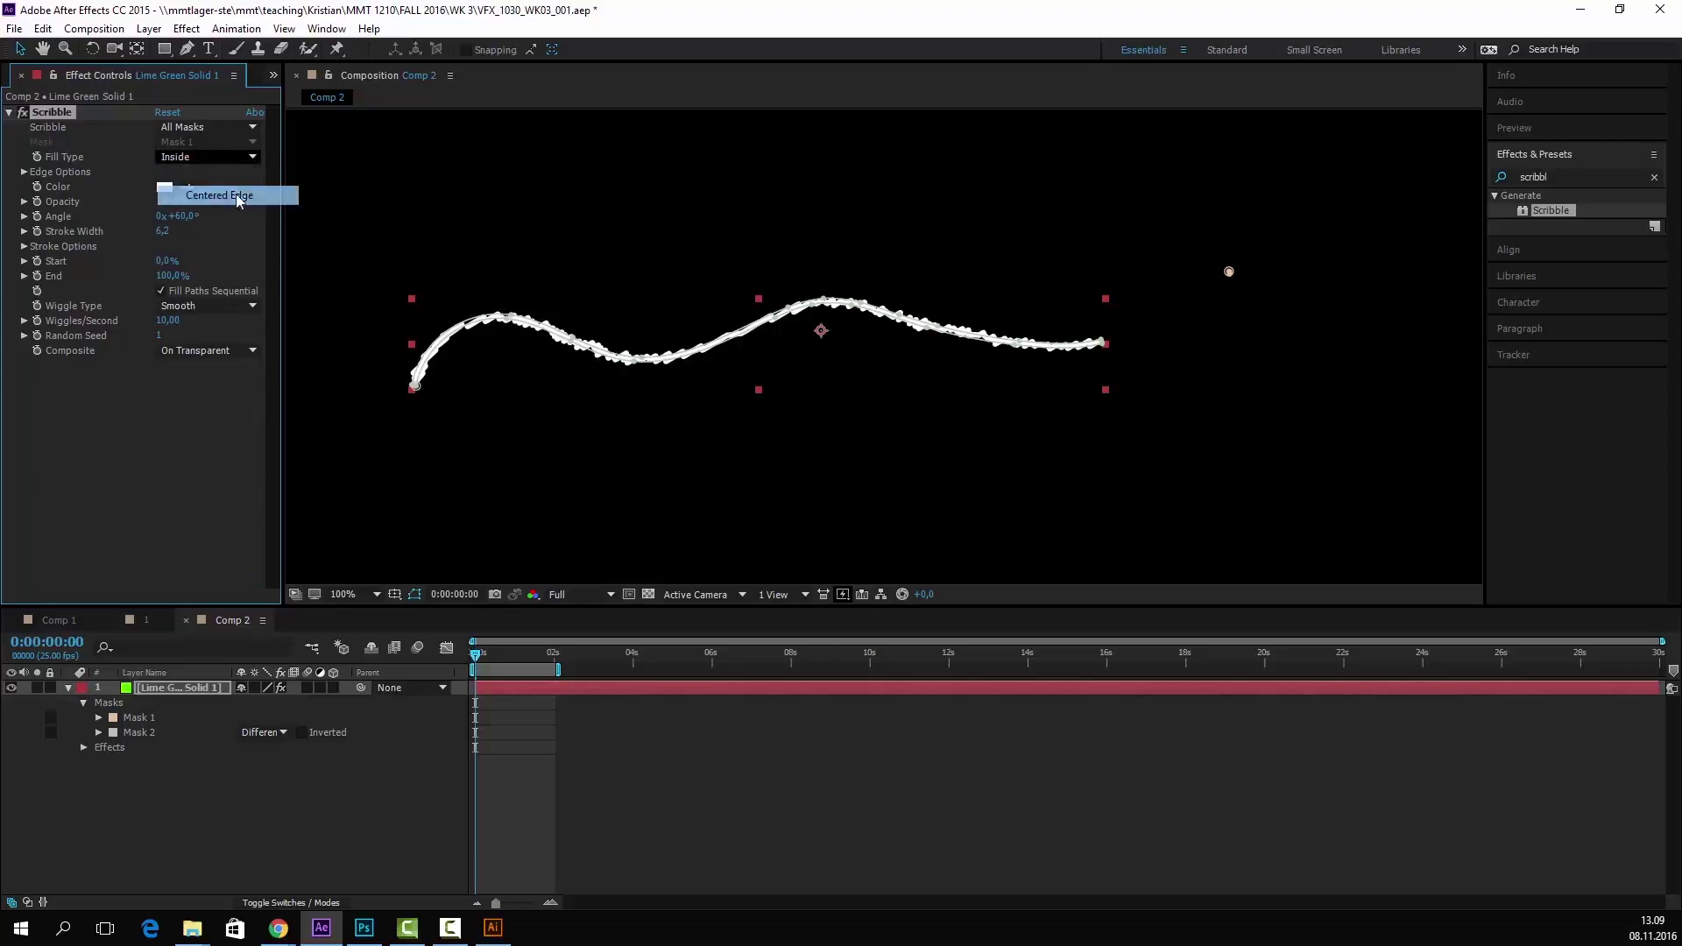
left_click(224, 195)
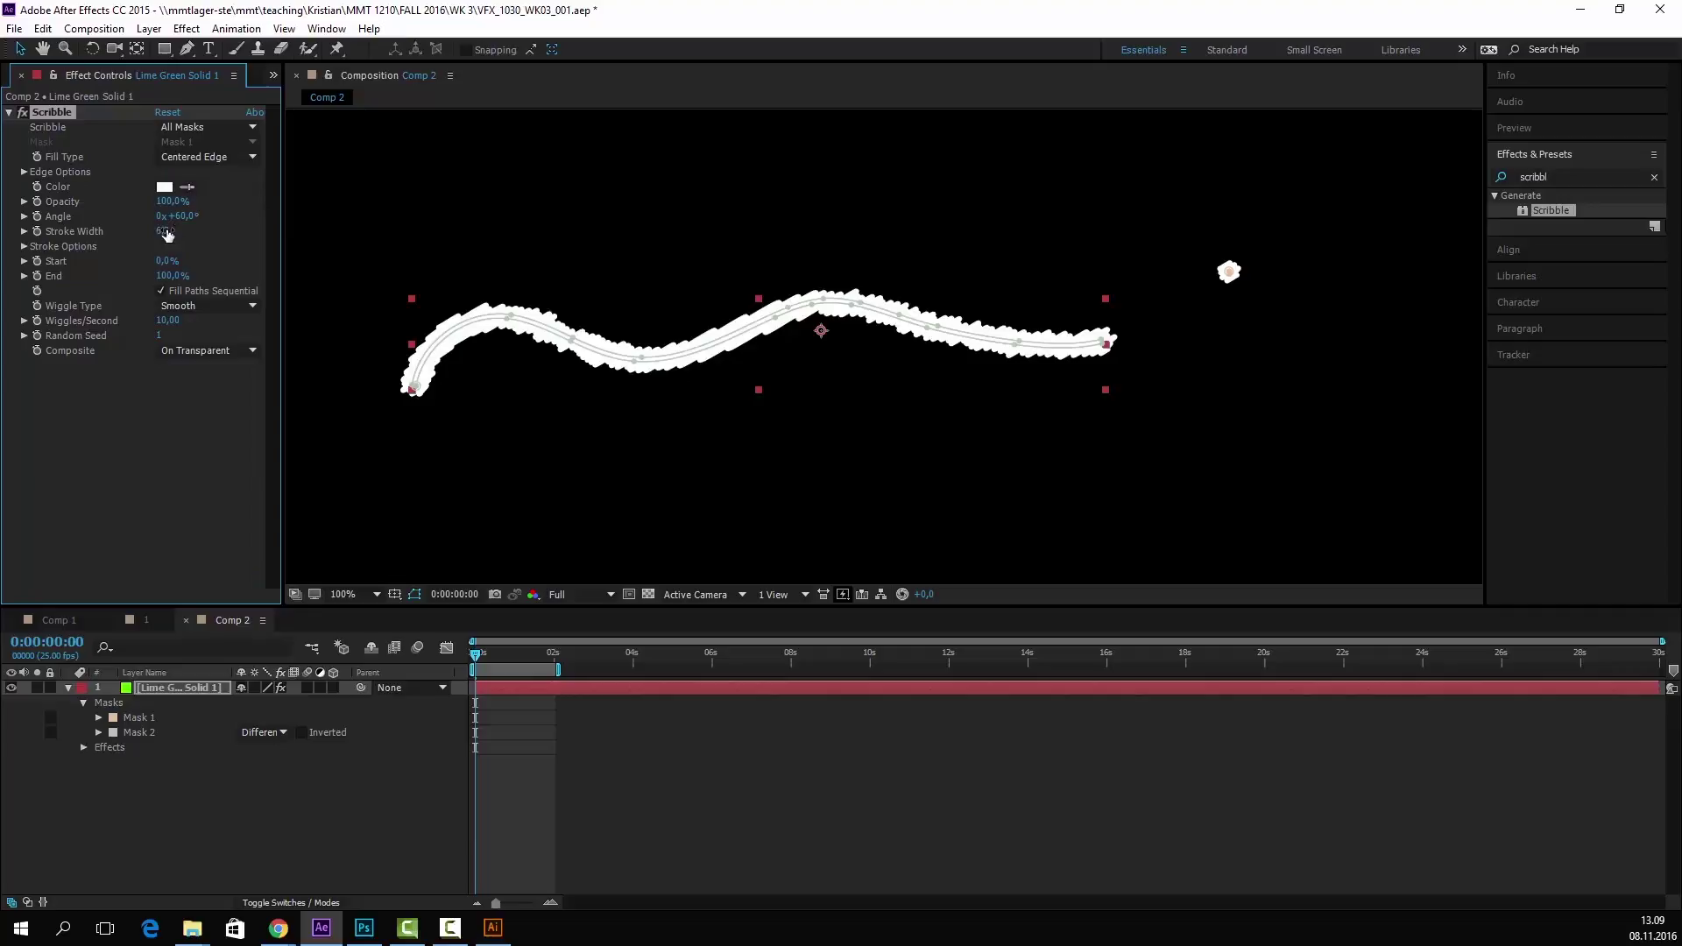
mouse_move(162, 231)
left_mouse_down()
mouse_move(94, 244)
mouse_move(256, 263)
mouse_move(223, 263)
left_mouse_up()
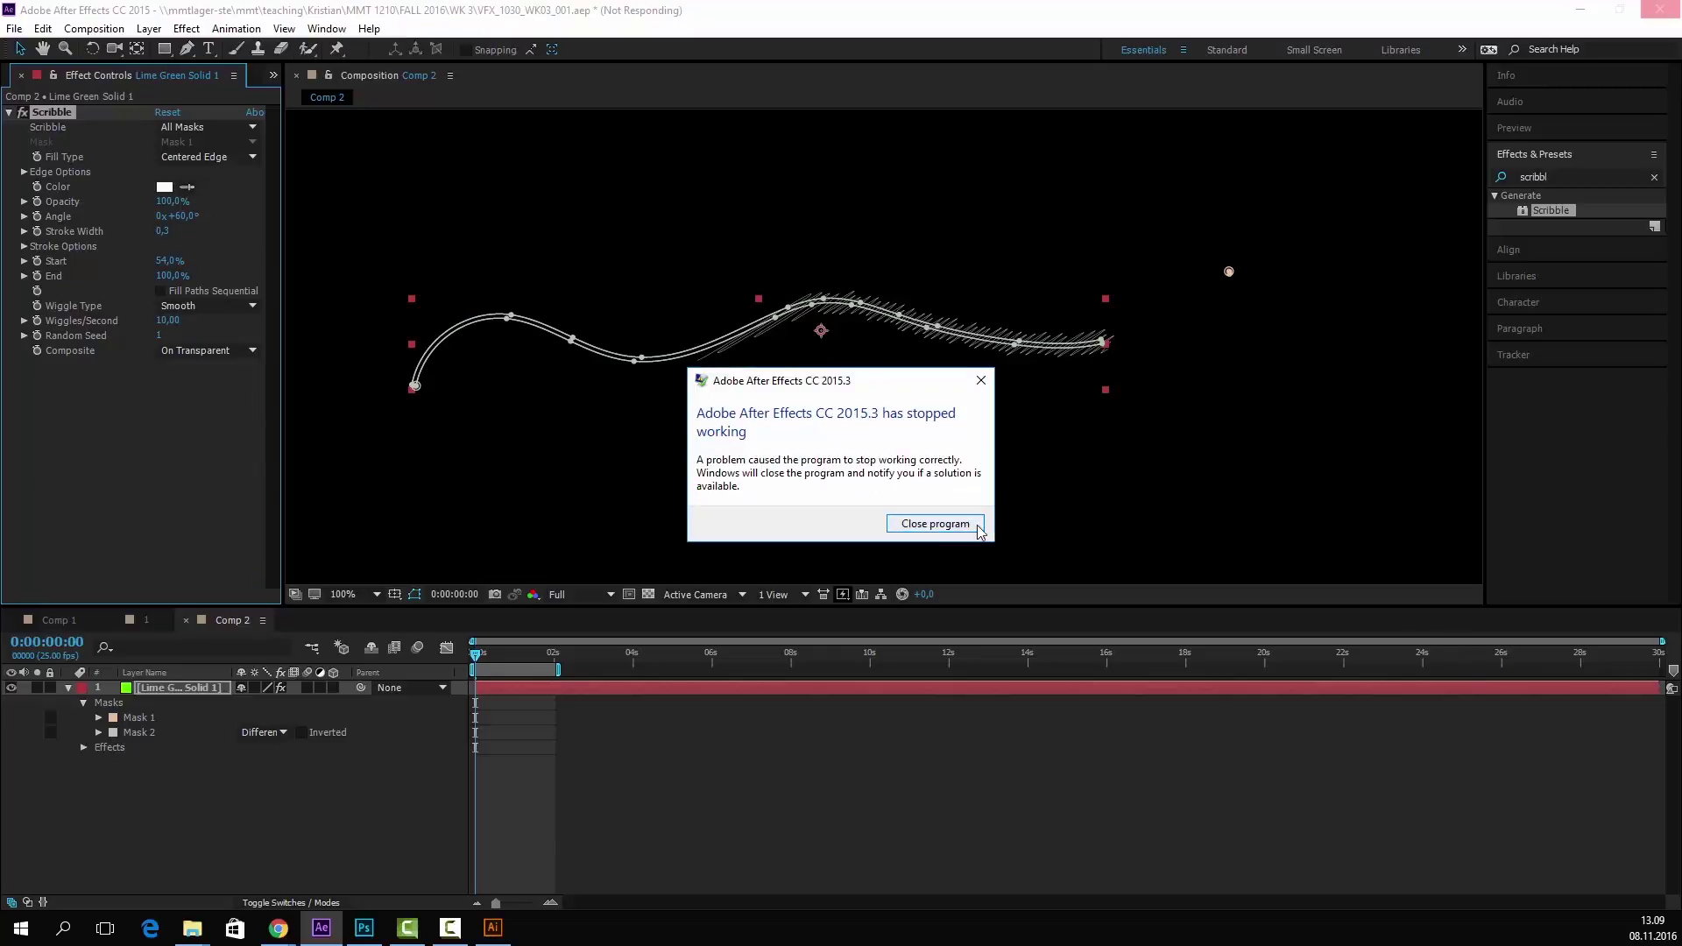
- Close the stopped program and open the project WK2_Intro_to_AE_cont_001 from the WK 2 folder in After Effects
left_click(974, 526)
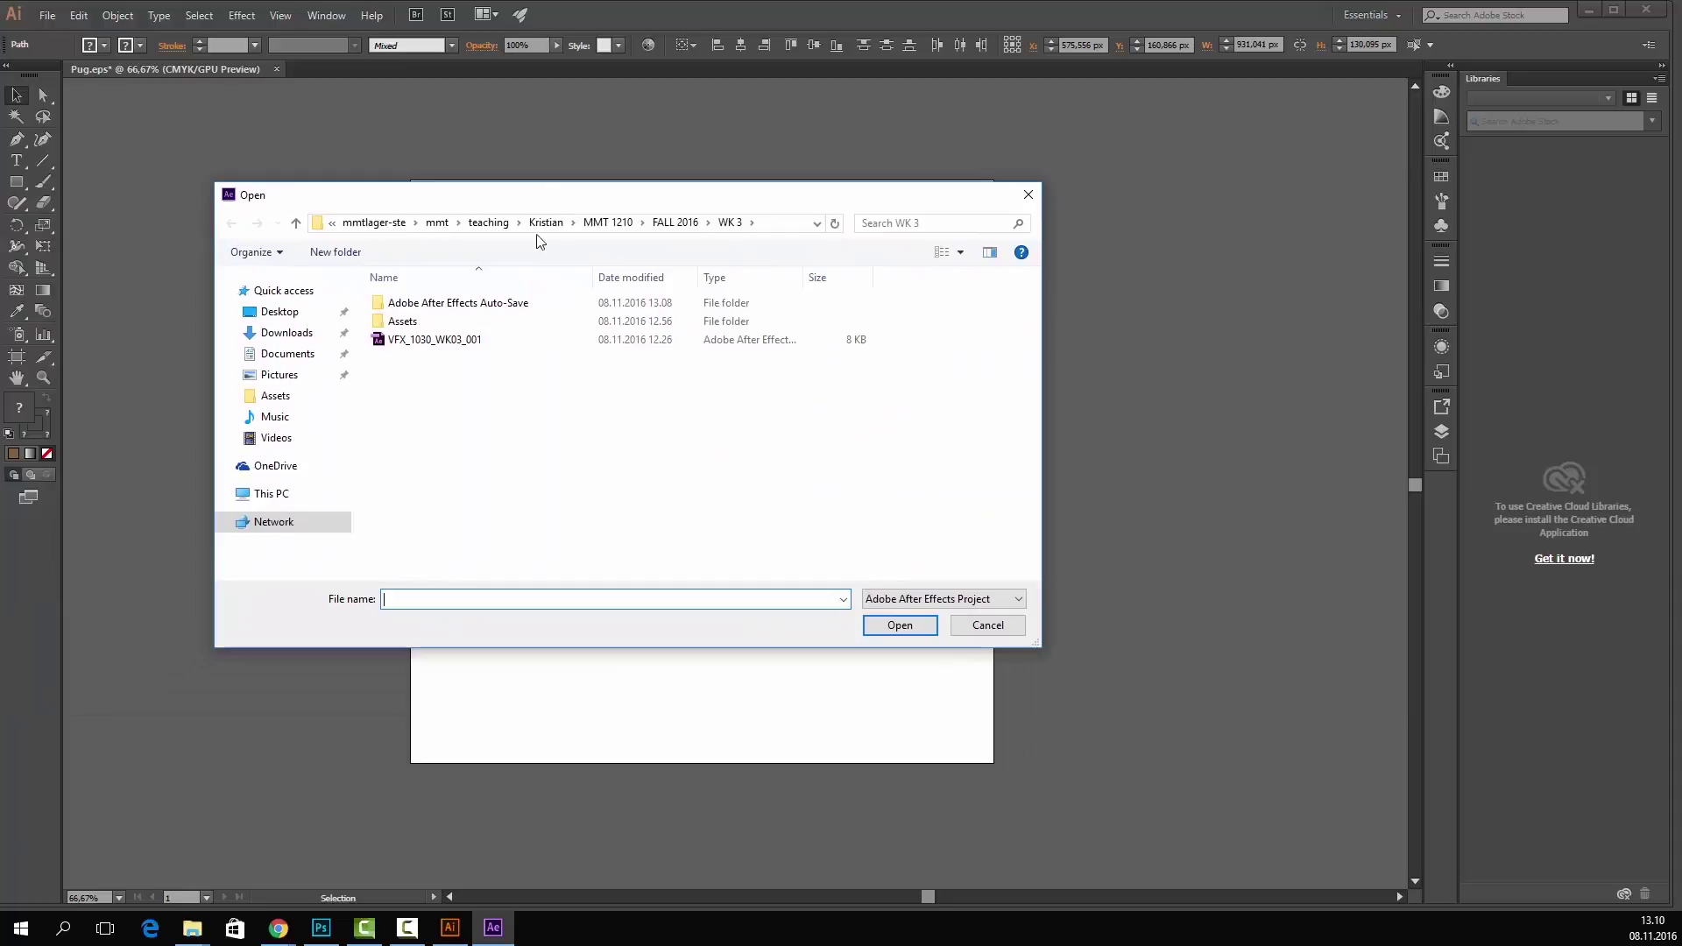
left_click(296, 223)
double_click(465, 396)
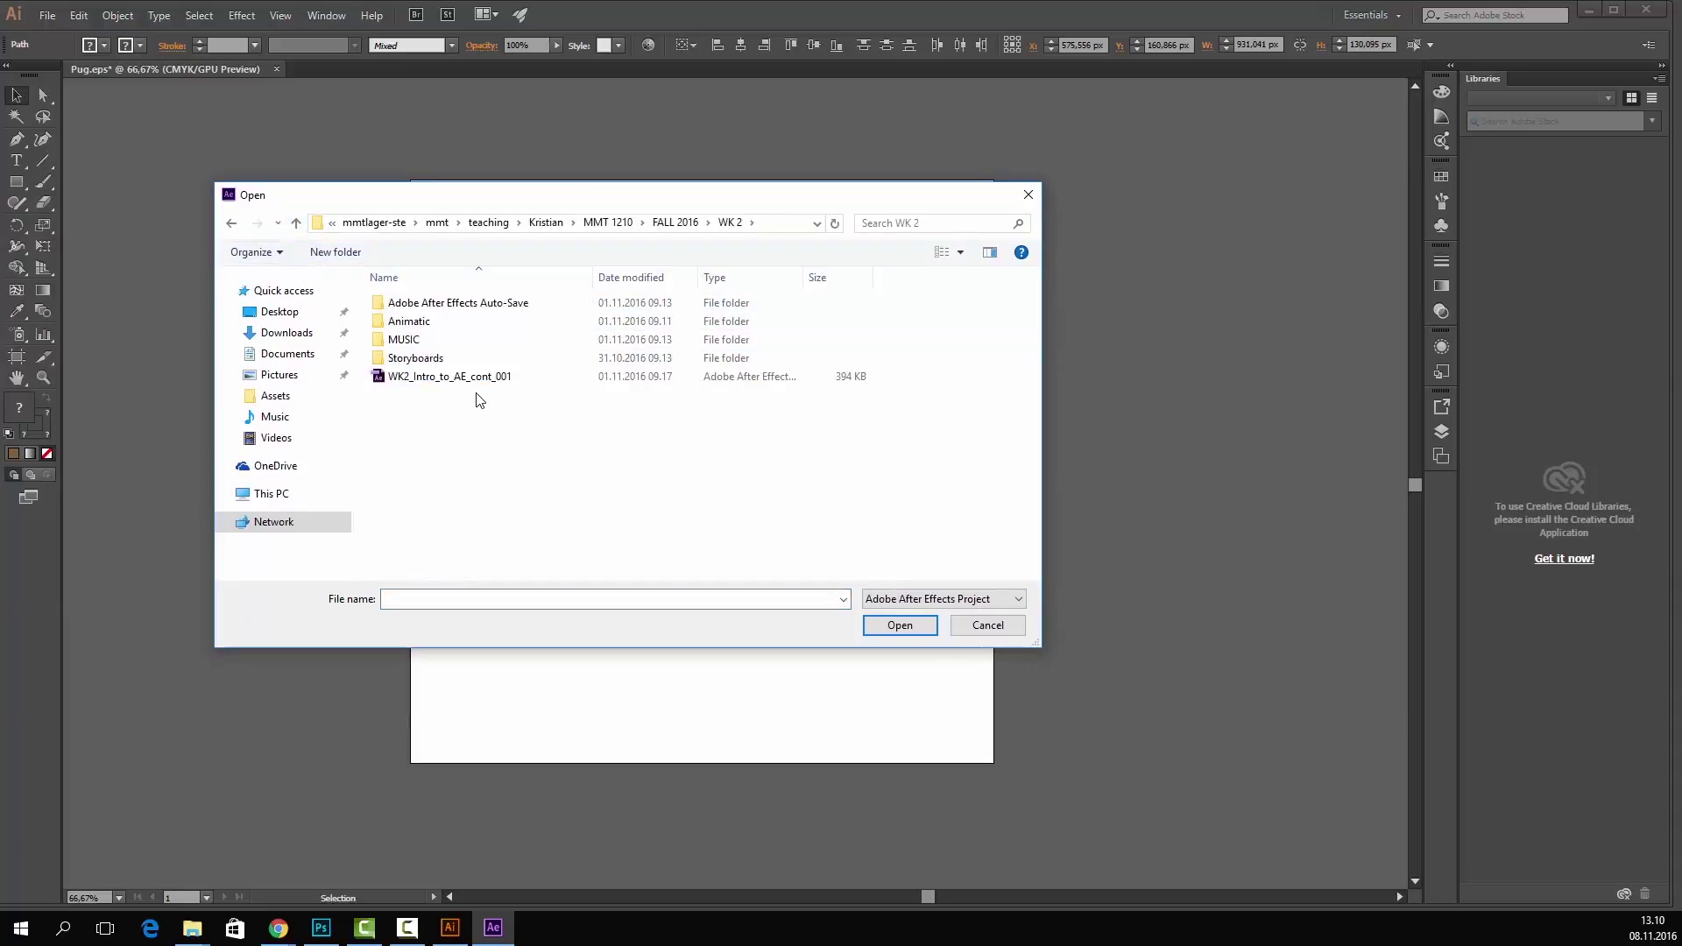
left_click(438, 378)
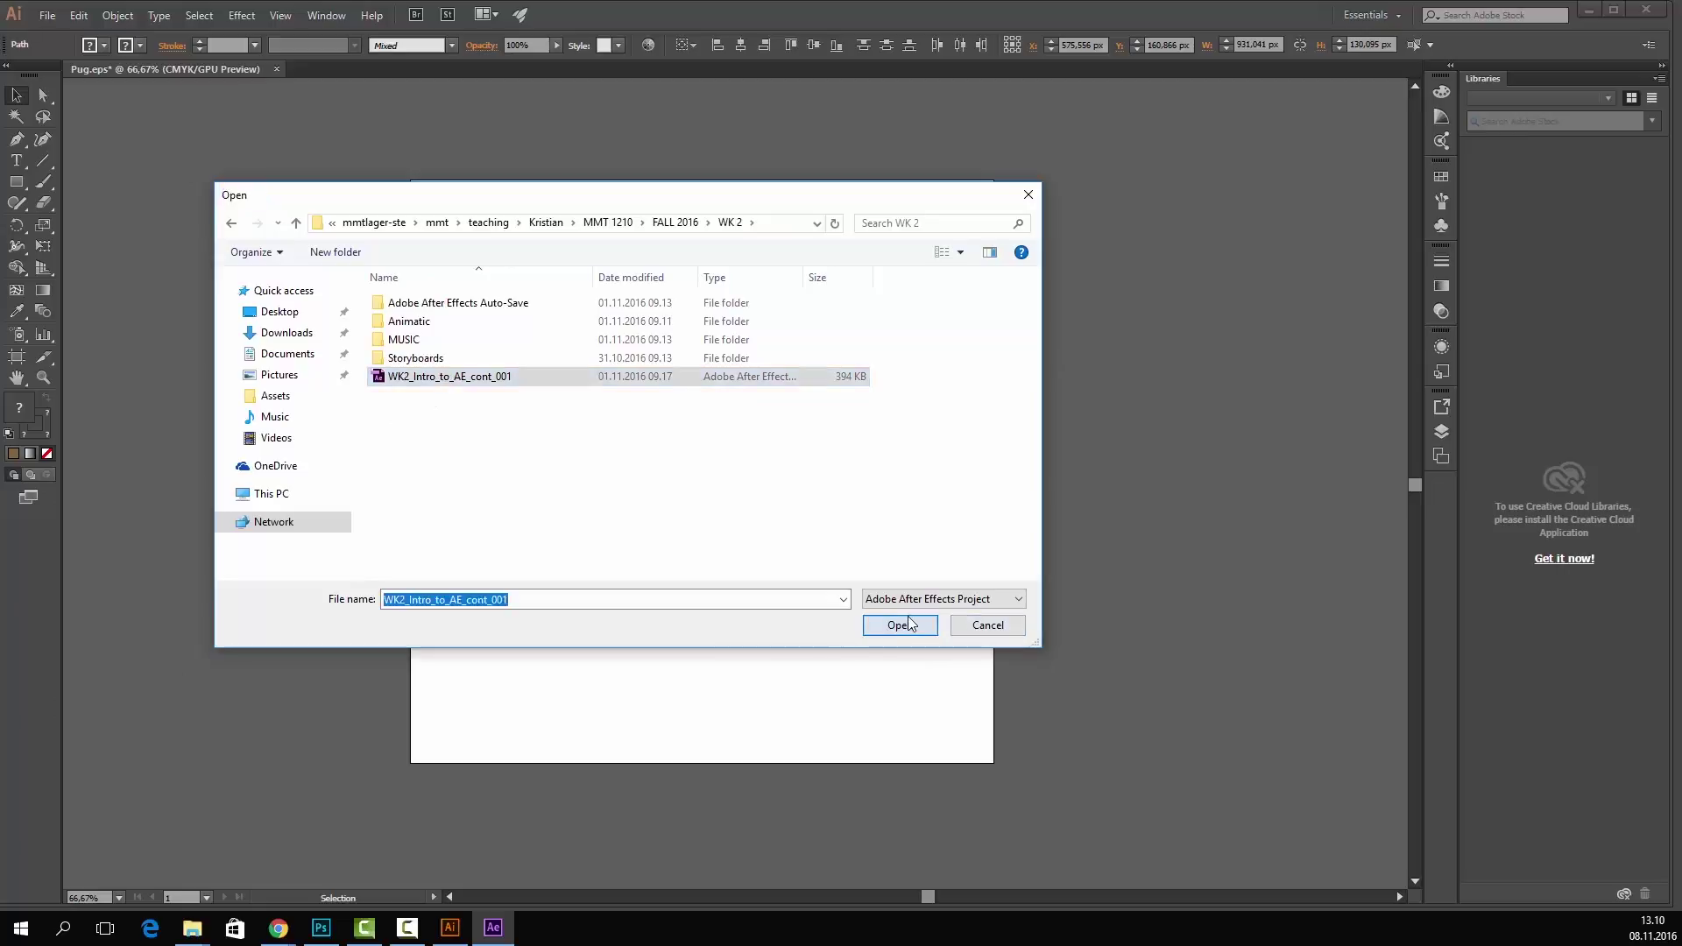
left_click(900, 625)
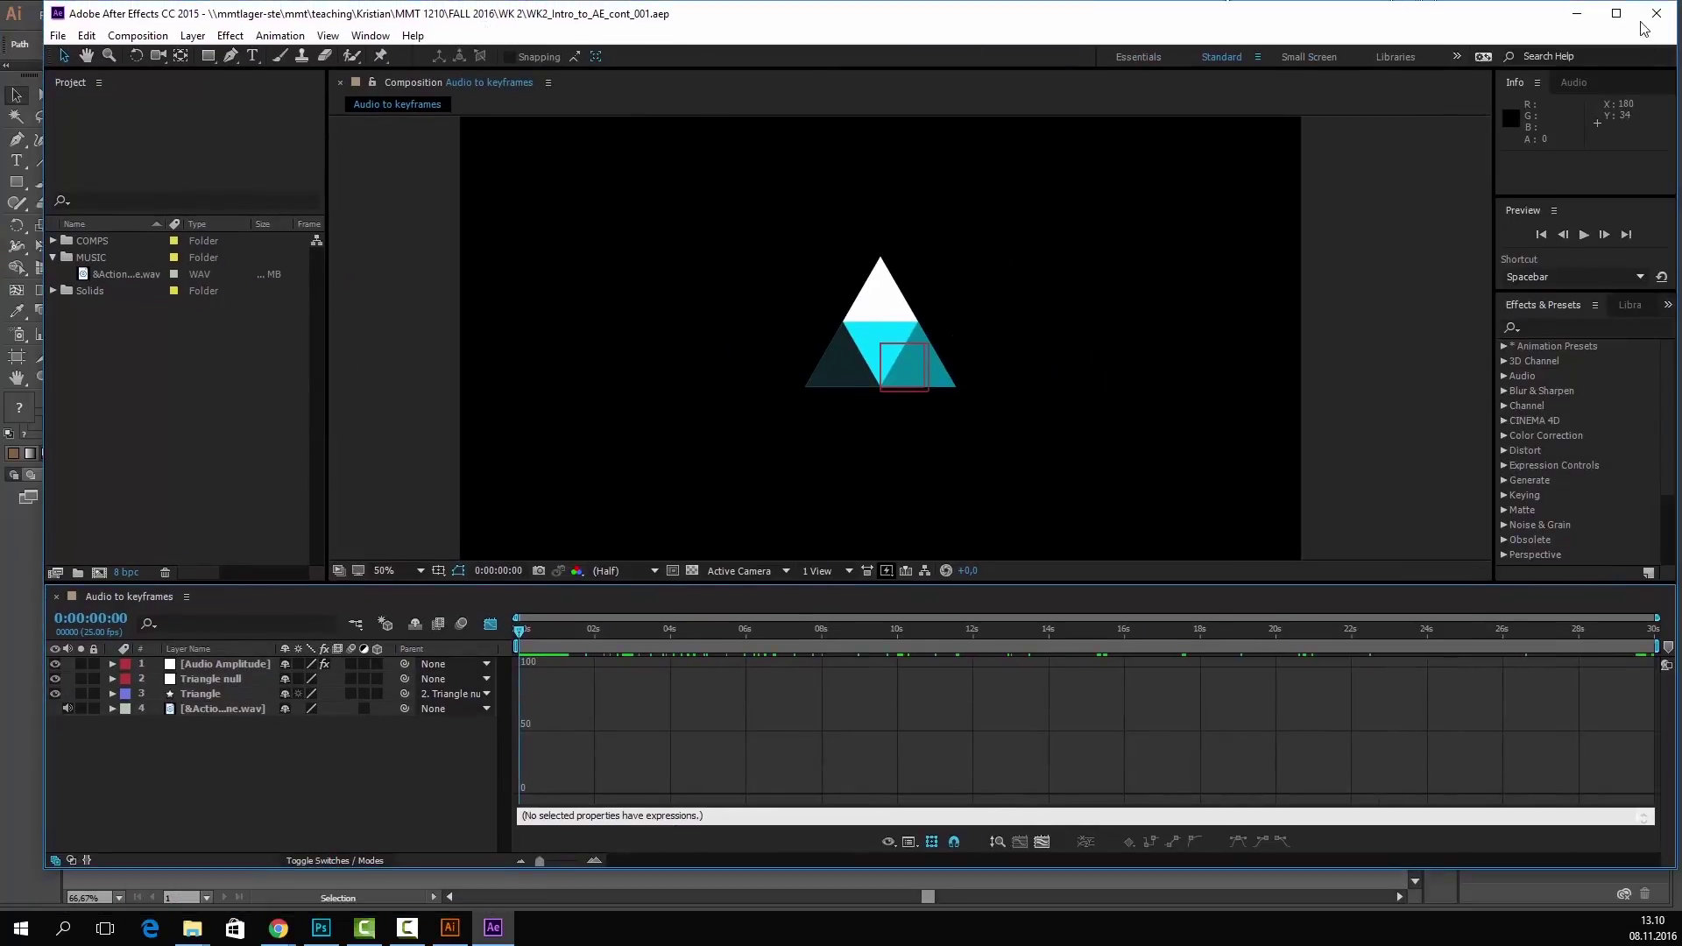
- Maximize the project window, switch the timeline from the graph editor to layer bars, and collapse the MUSIC folder
left_click(1617, 13)
left_click(447, 649)
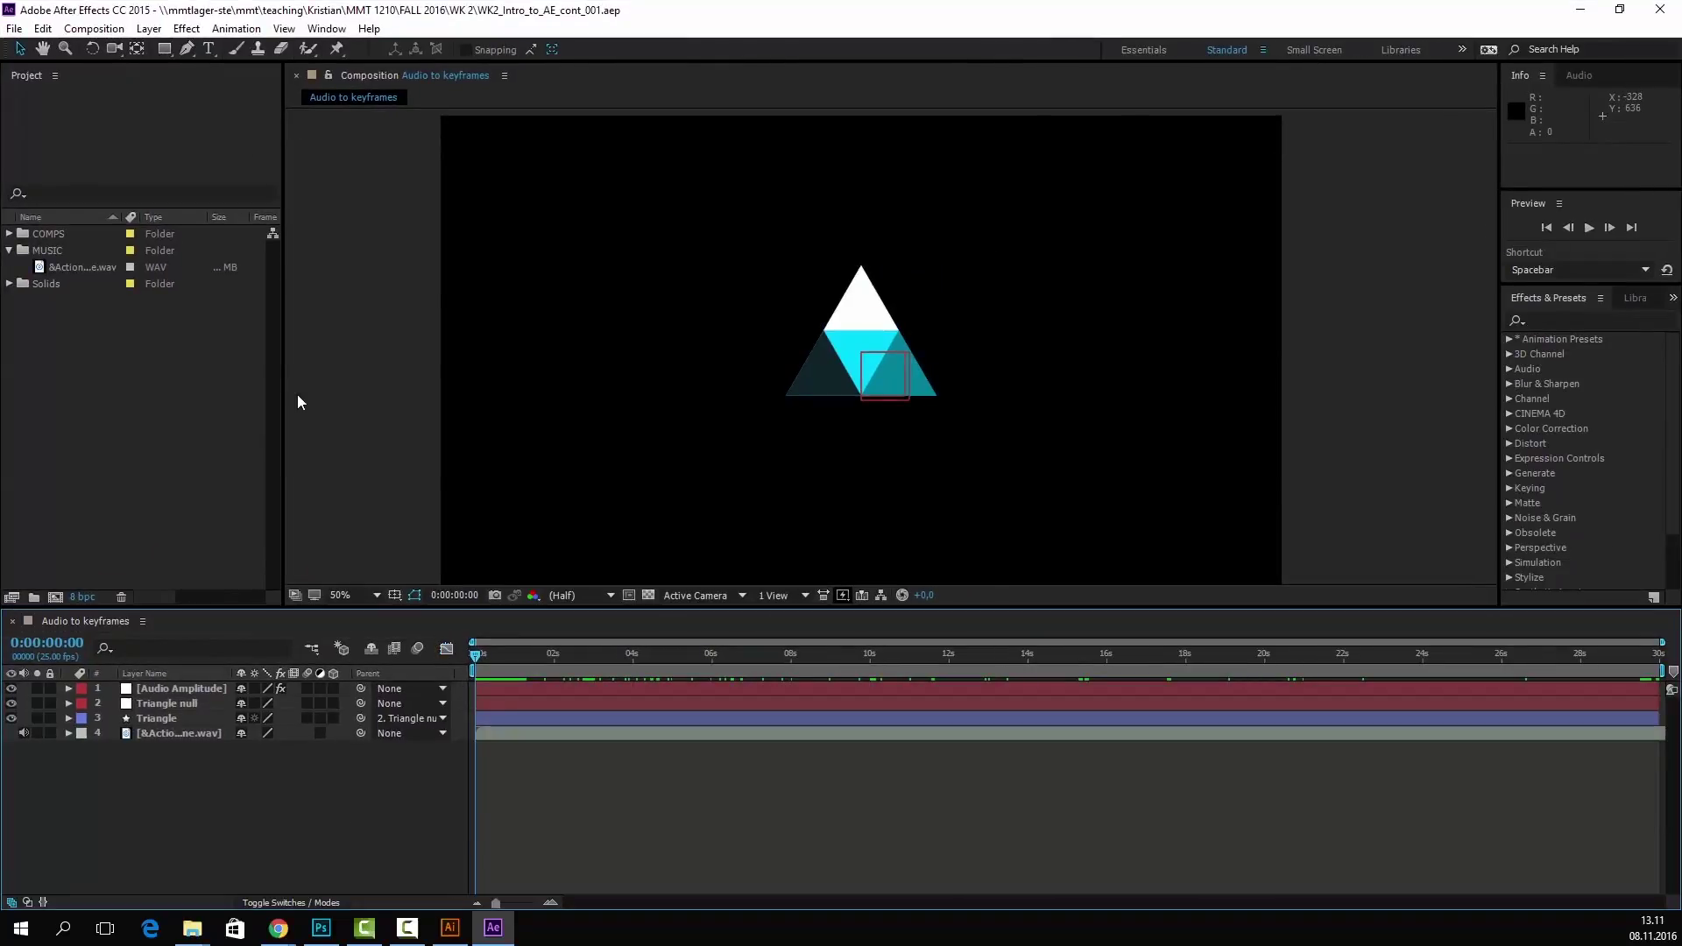
left_click(9, 250)
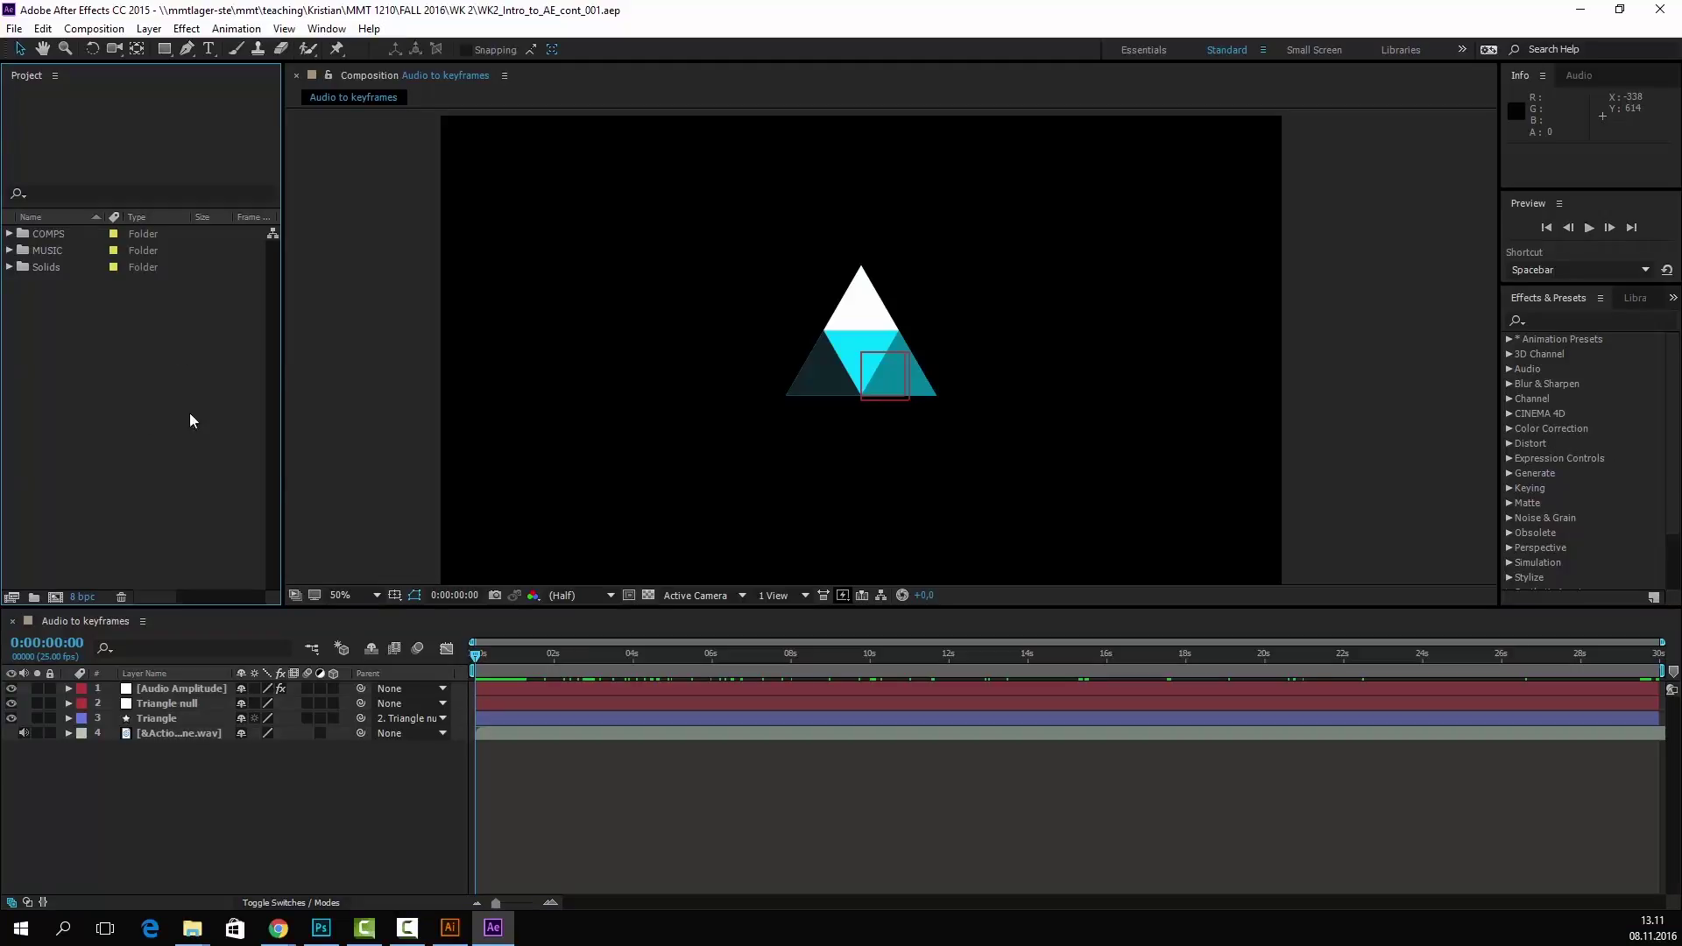
- Add the Audio to keyframes composition to the Render Queue and look over the remaining composition export commands
left_click(92, 29)
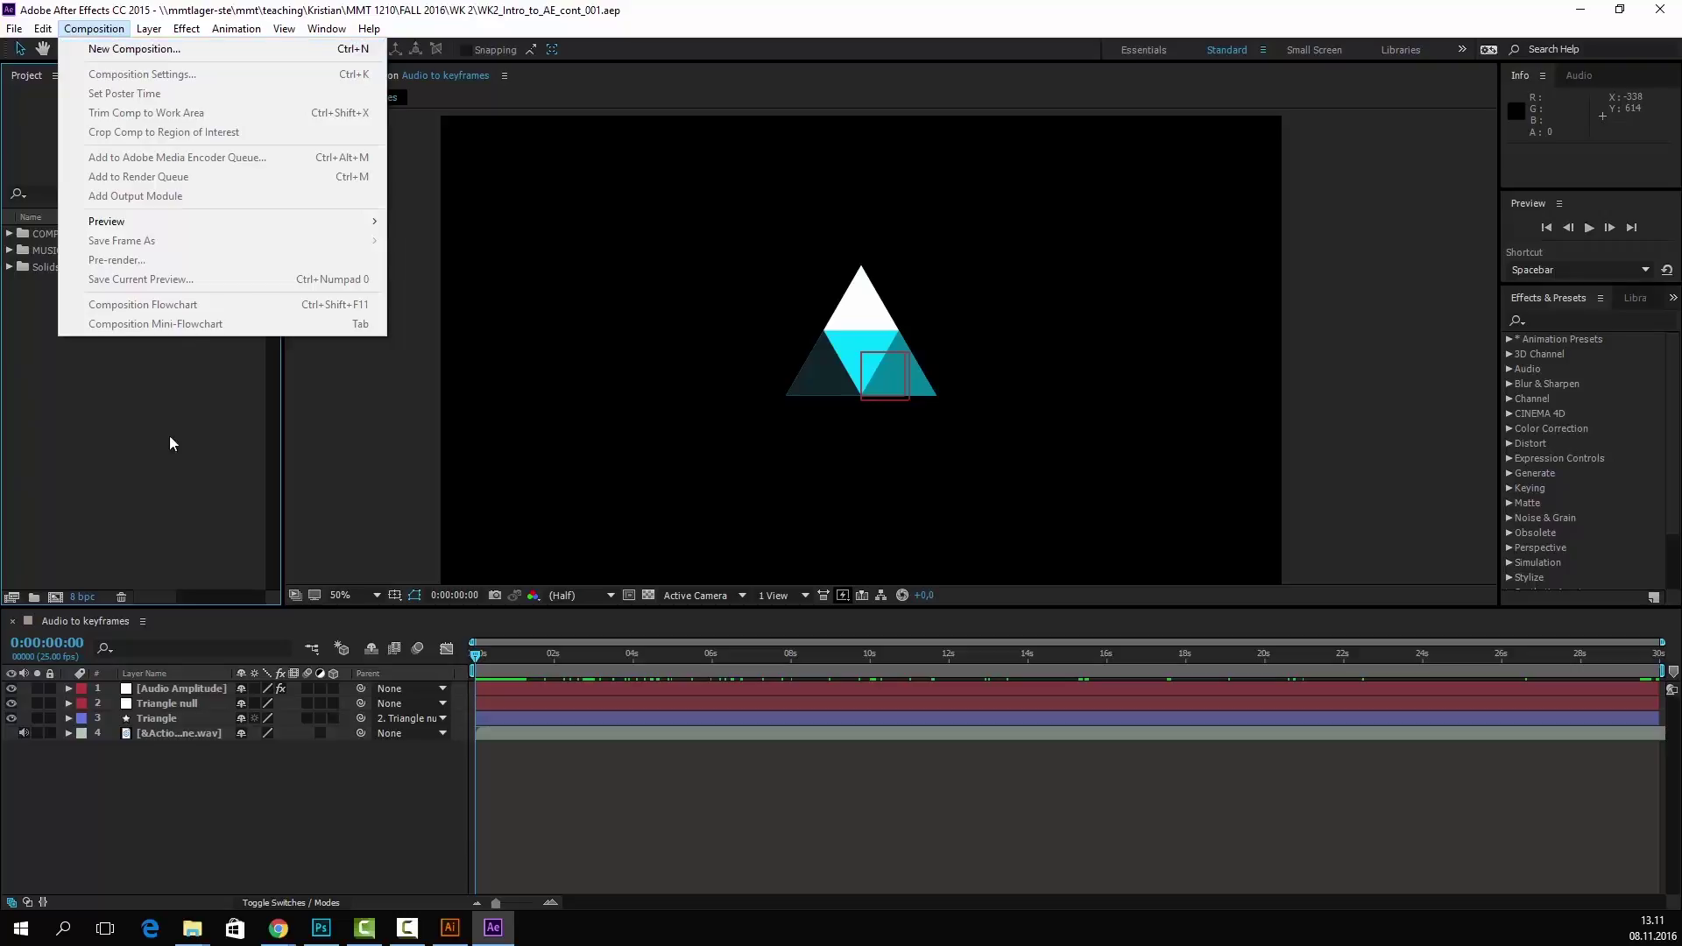
left_click(338, 822)
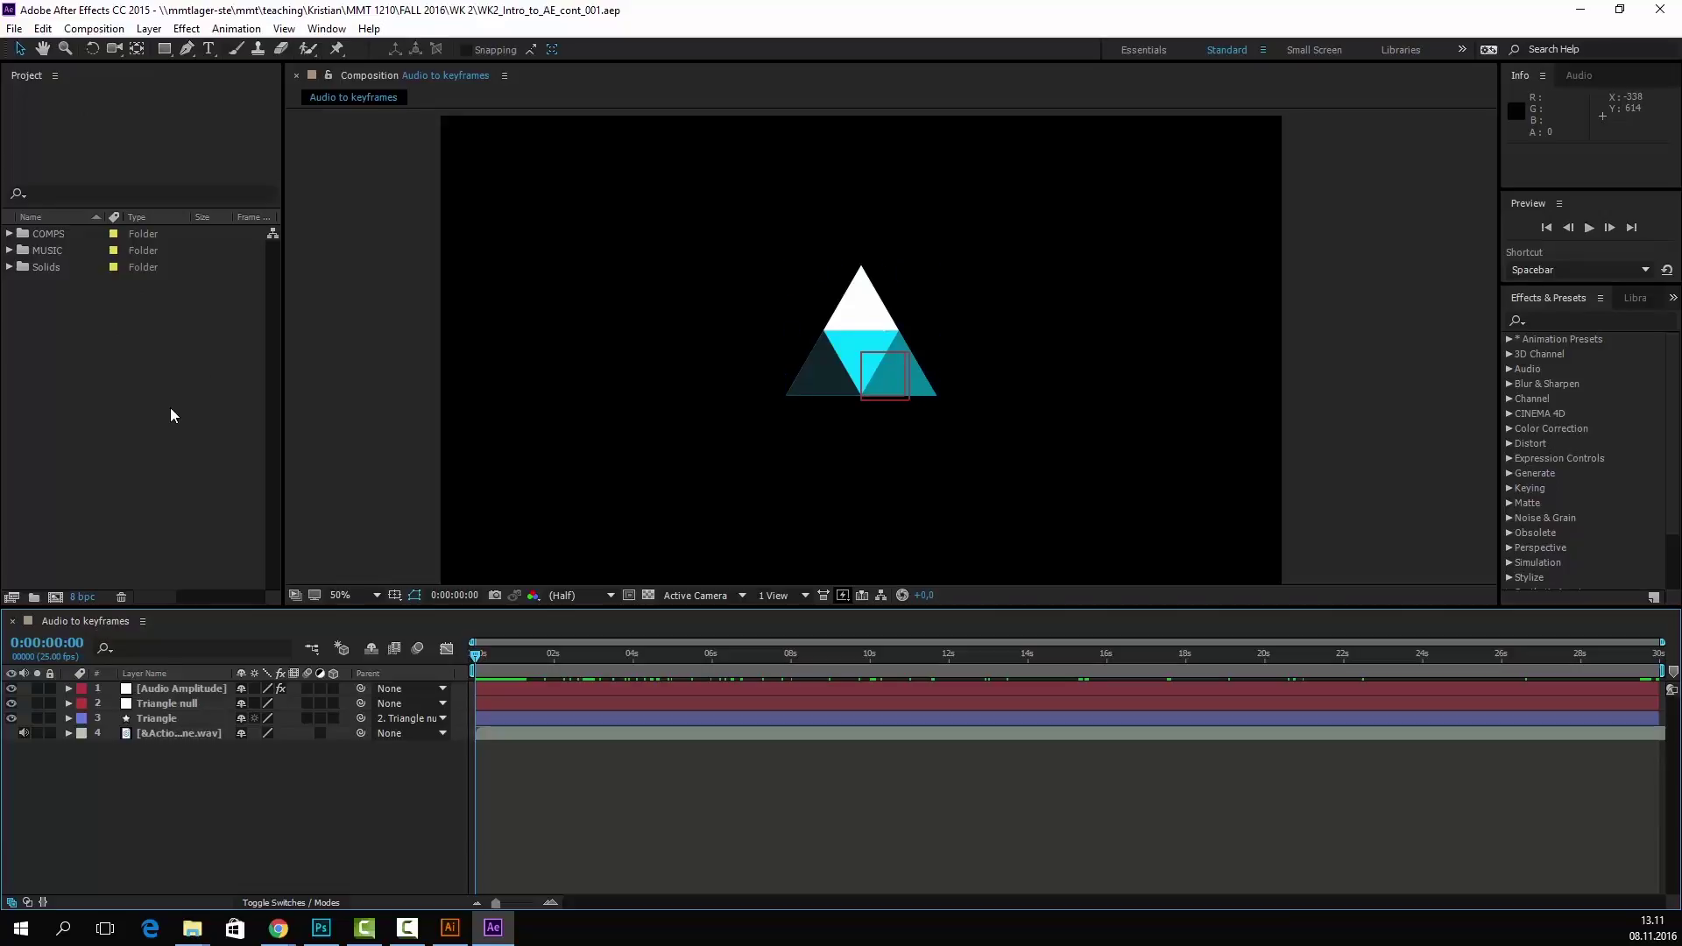
left_click(106, 31)
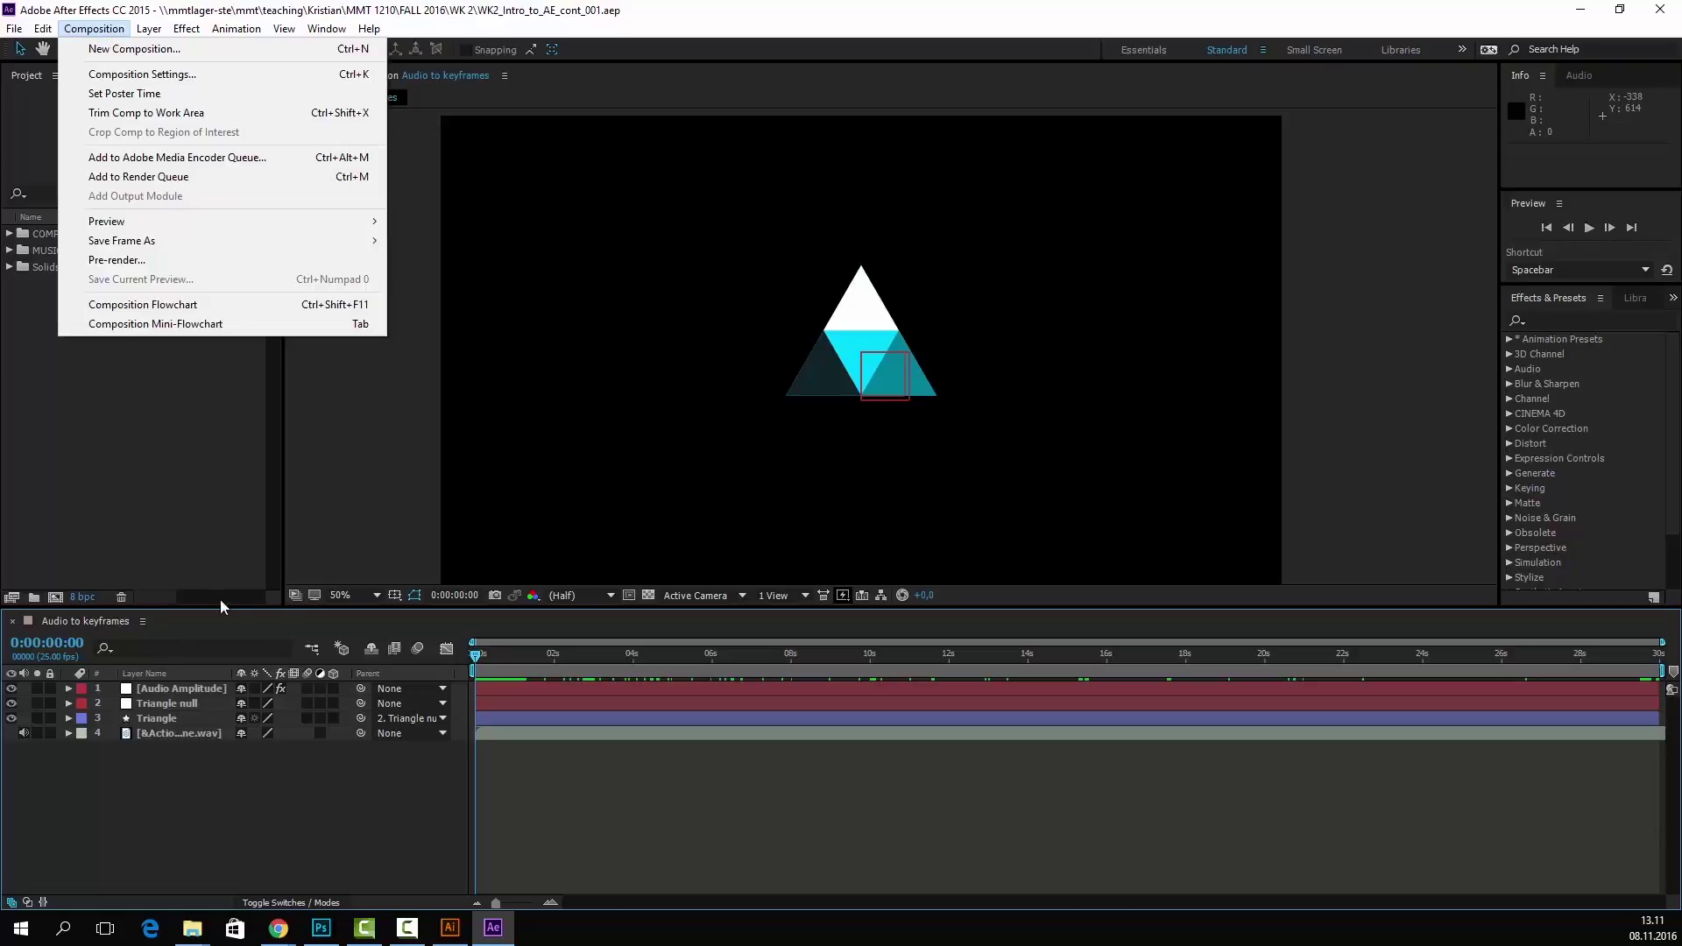
left_click(232, 175)
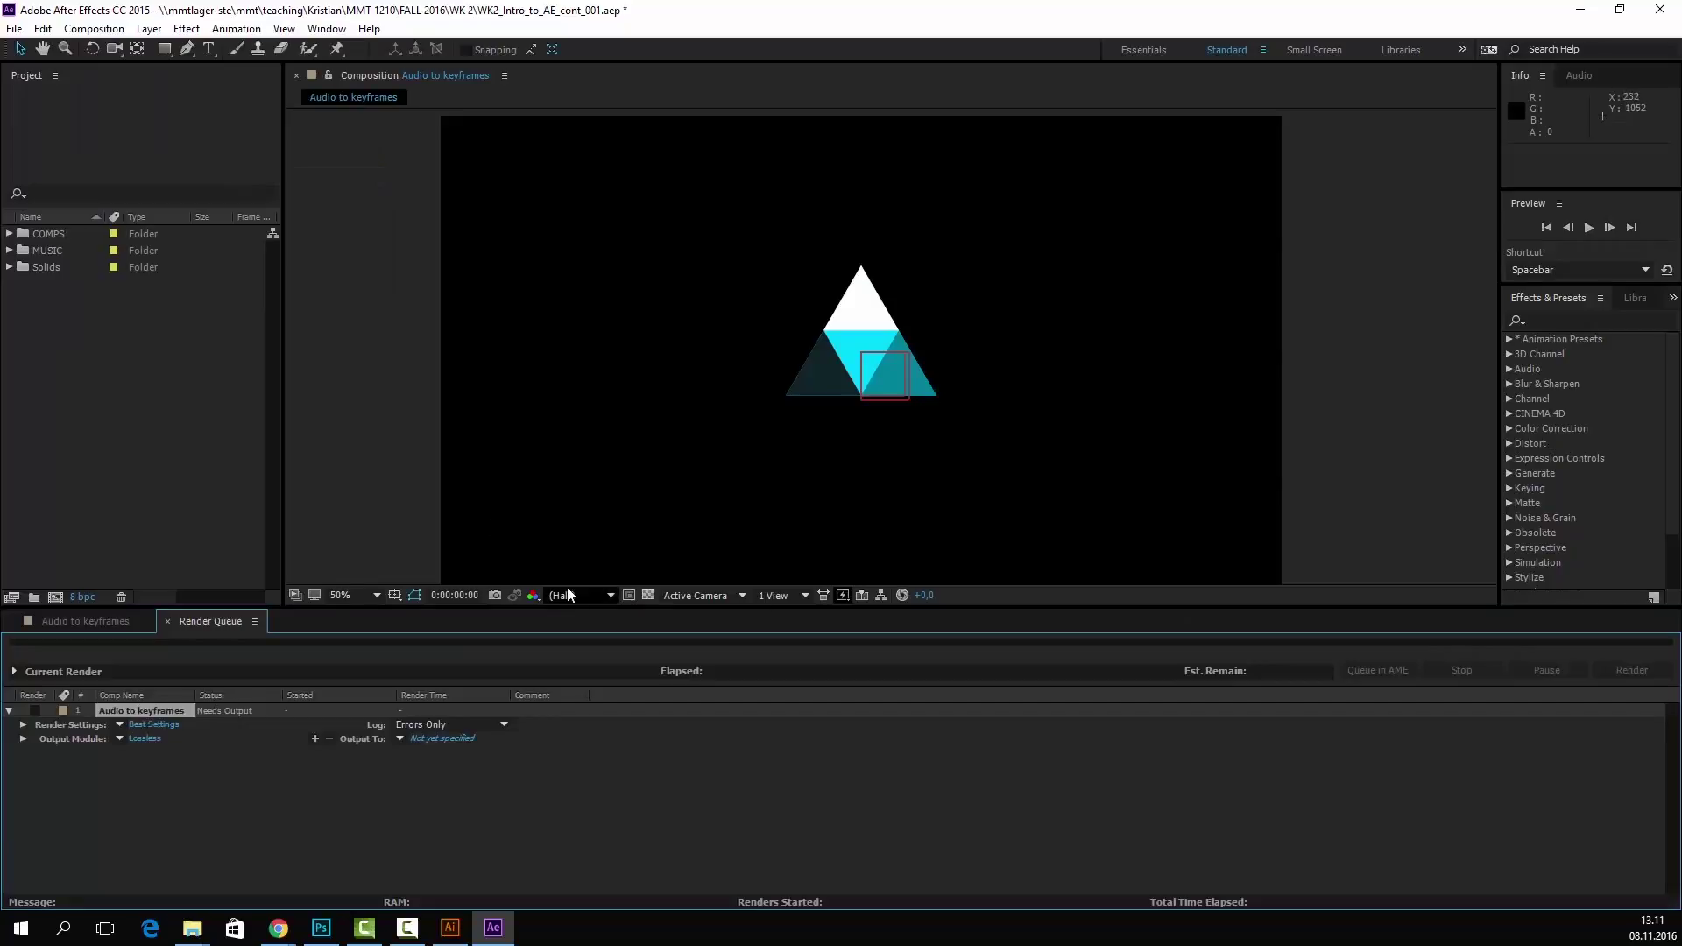
left_click(94, 28)
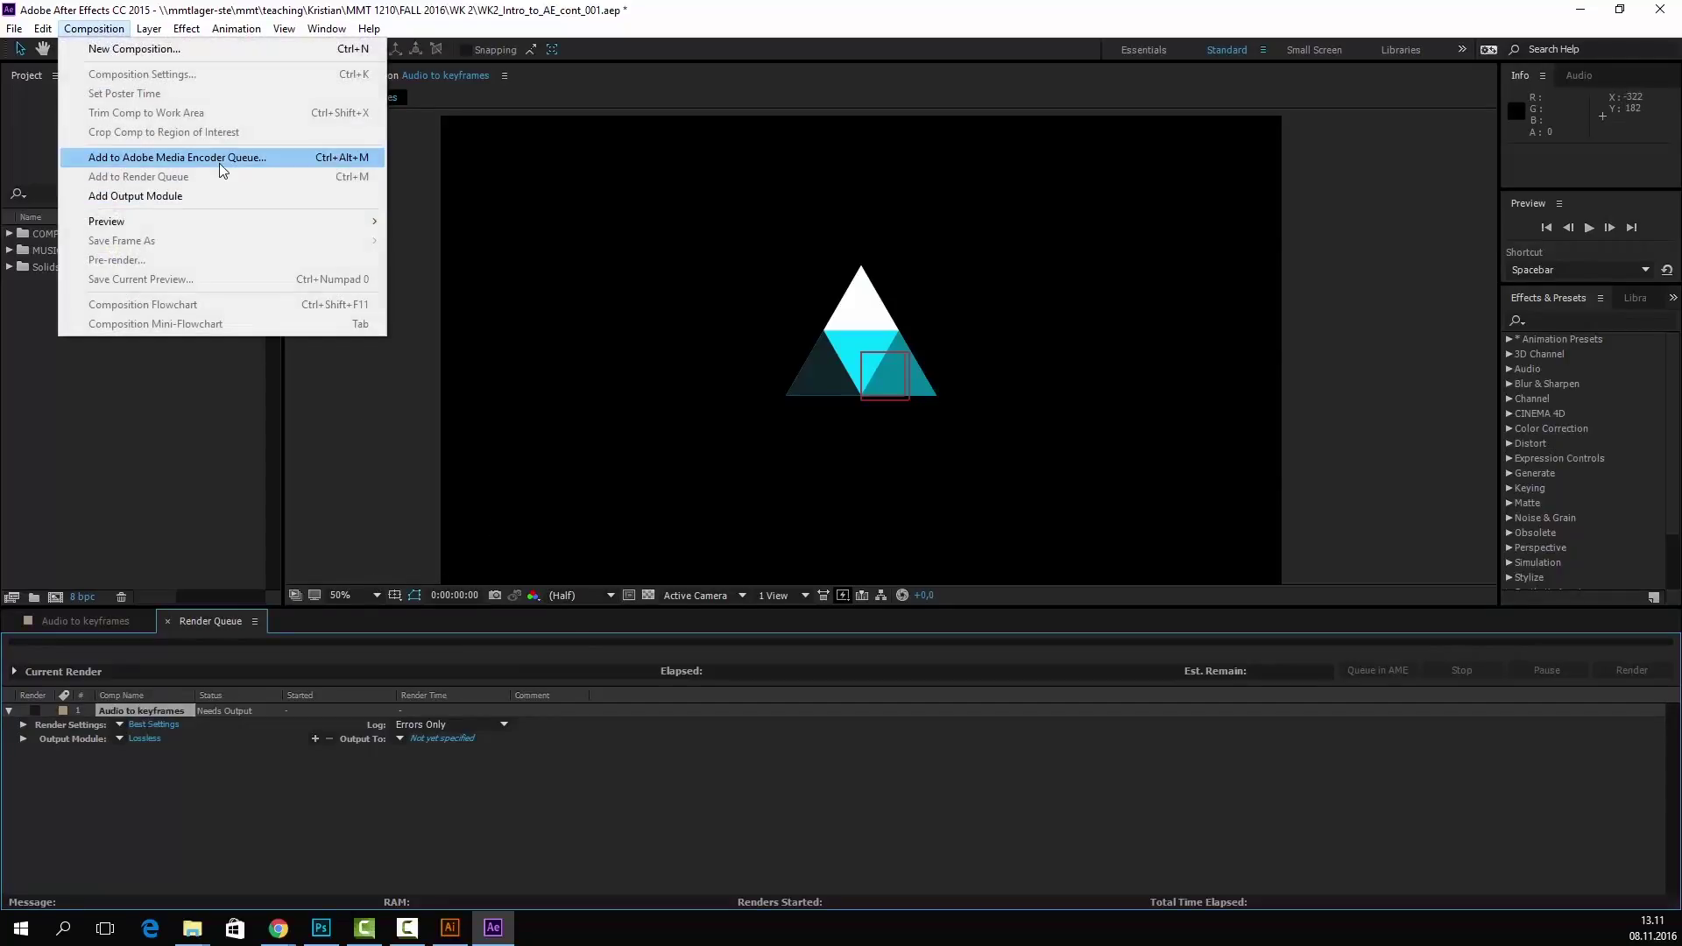
left_click(354, 815)
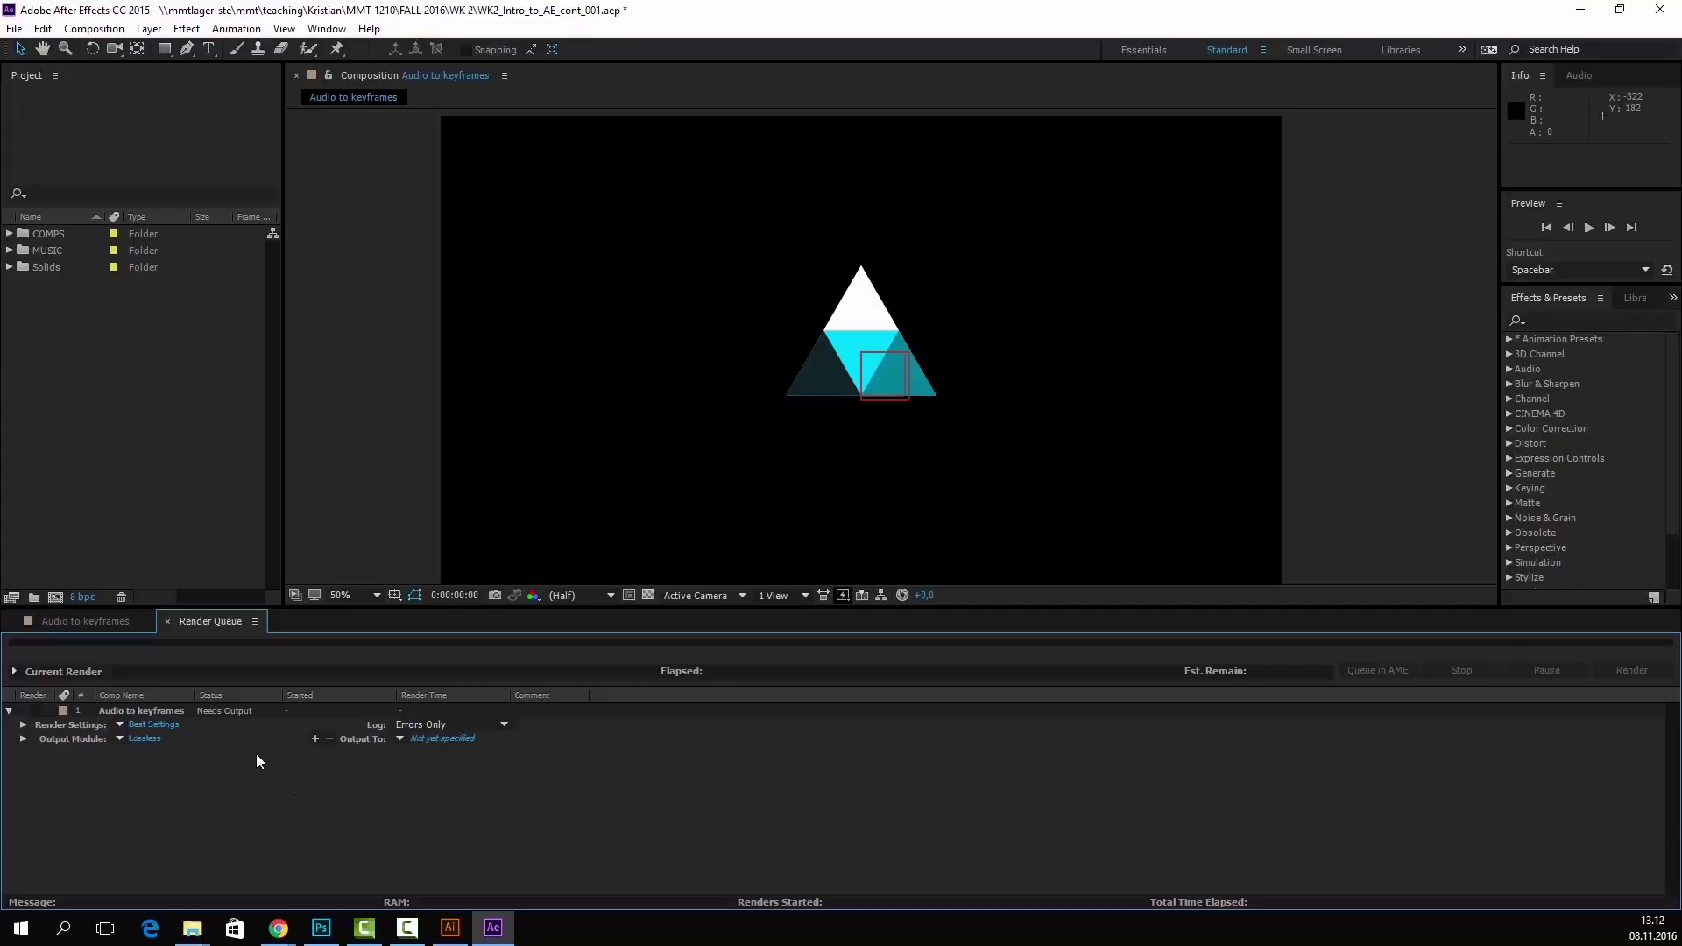
- Review the queued composition's Render Settings, keep Best quality and Full resolution, accept them, and return to the Render Queue
left_click(156, 725)
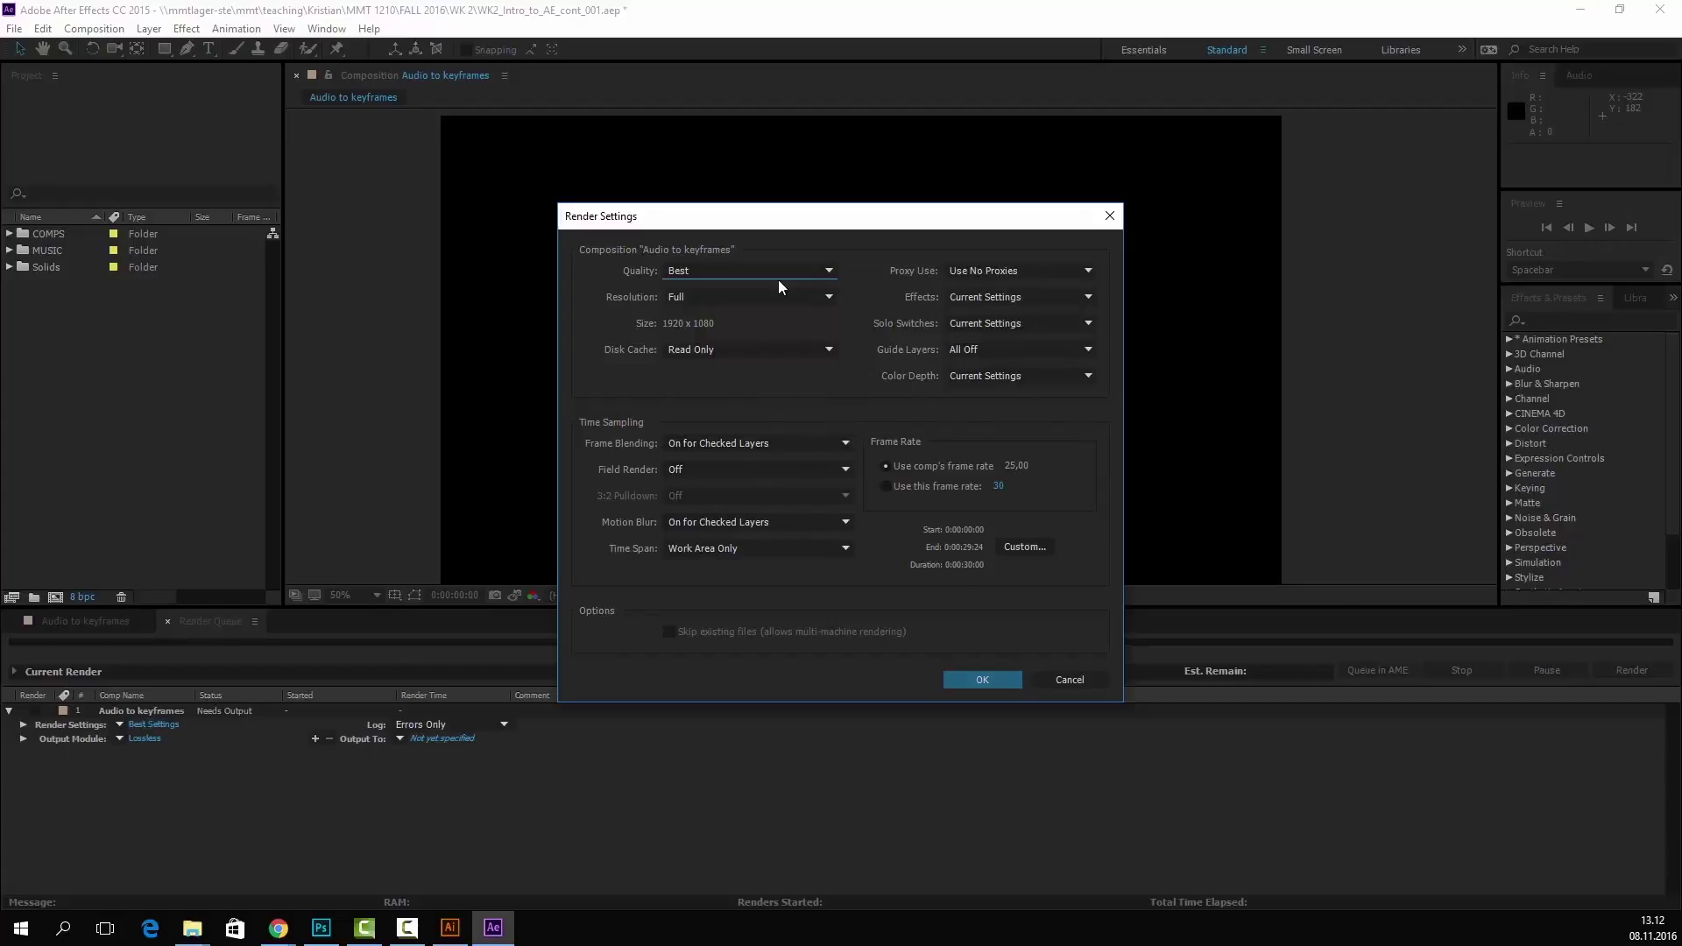
left_click(732, 272)
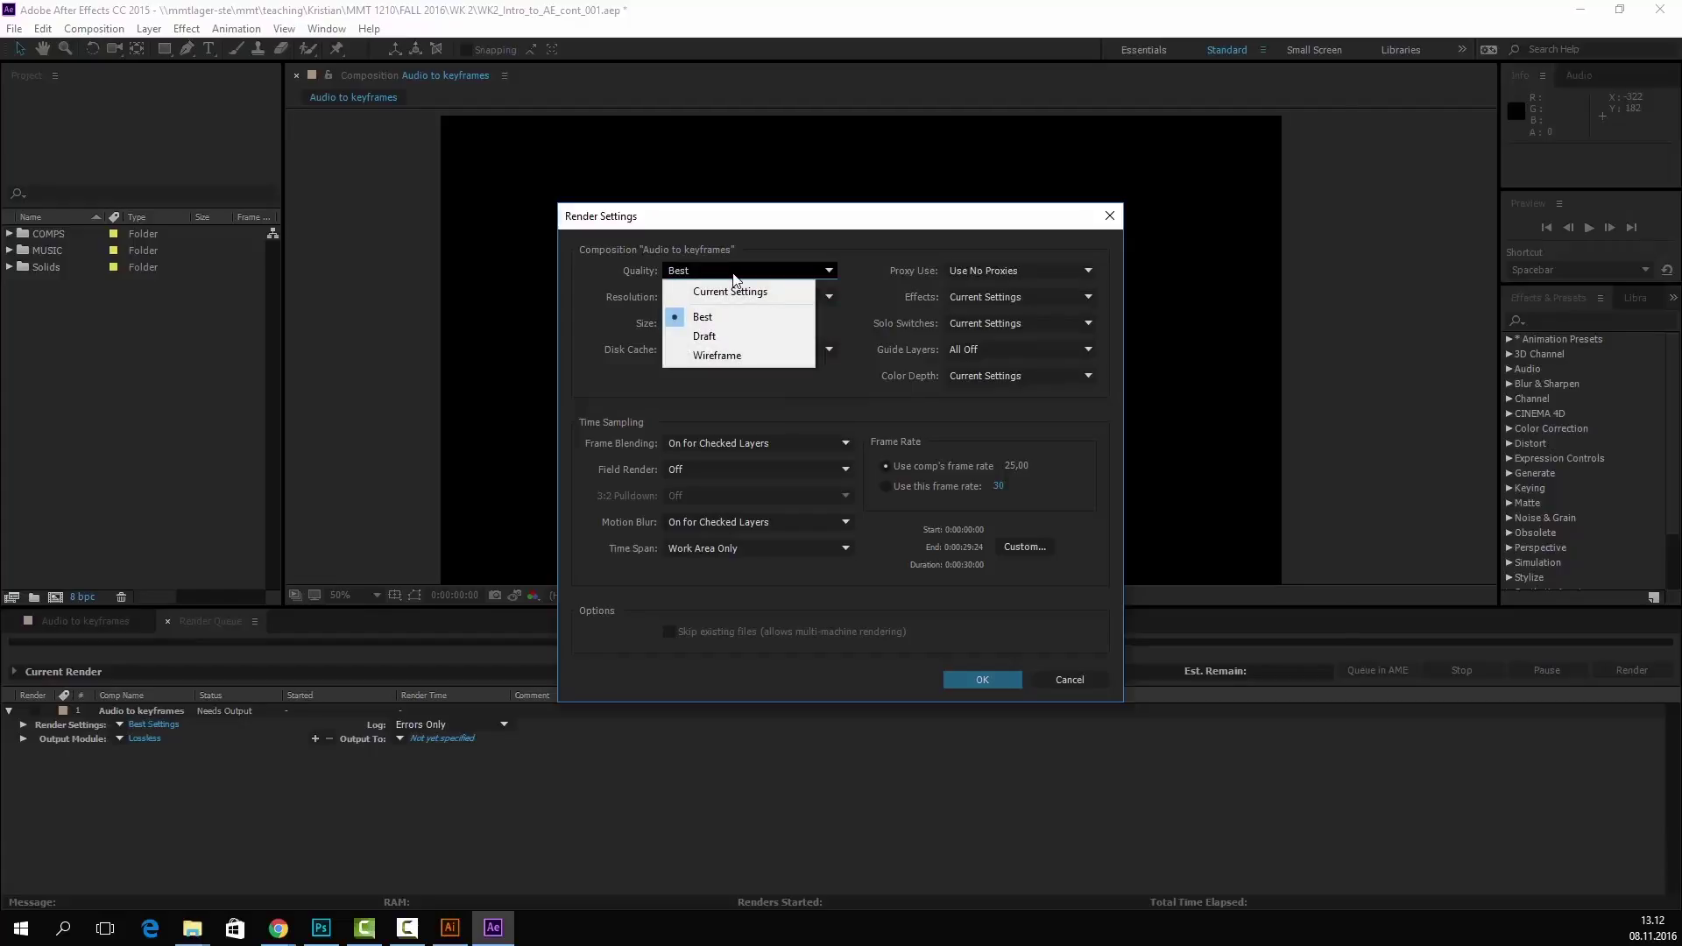
left_click(734, 274)
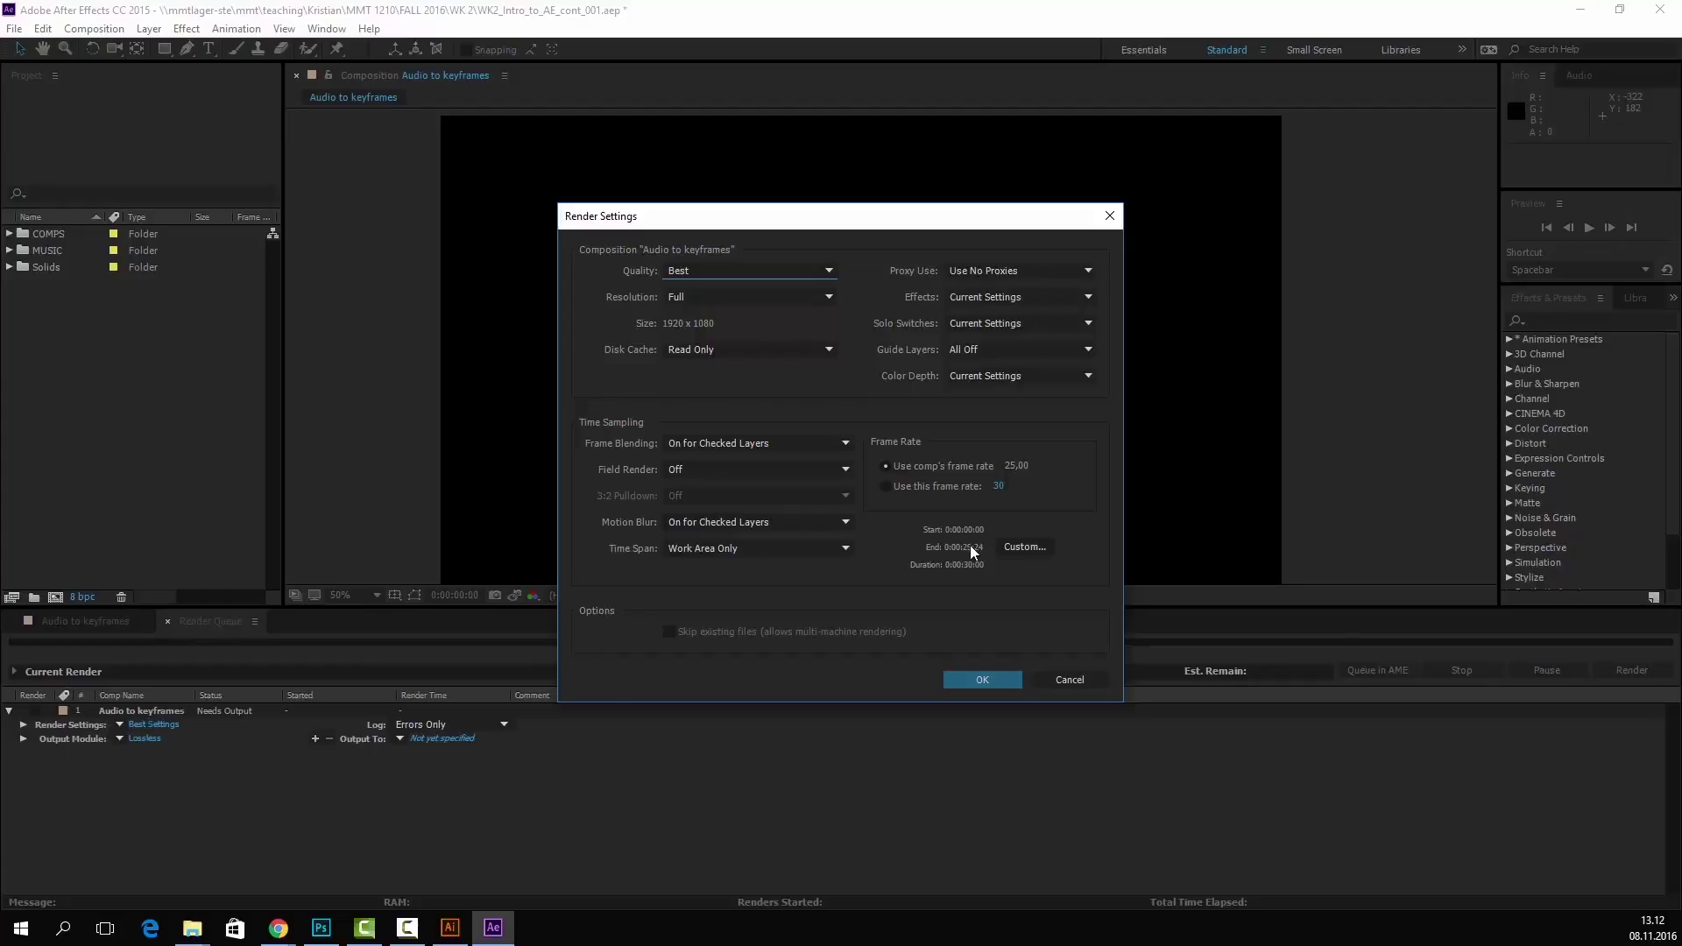
left_click(982, 680)
left_click(104, 621)
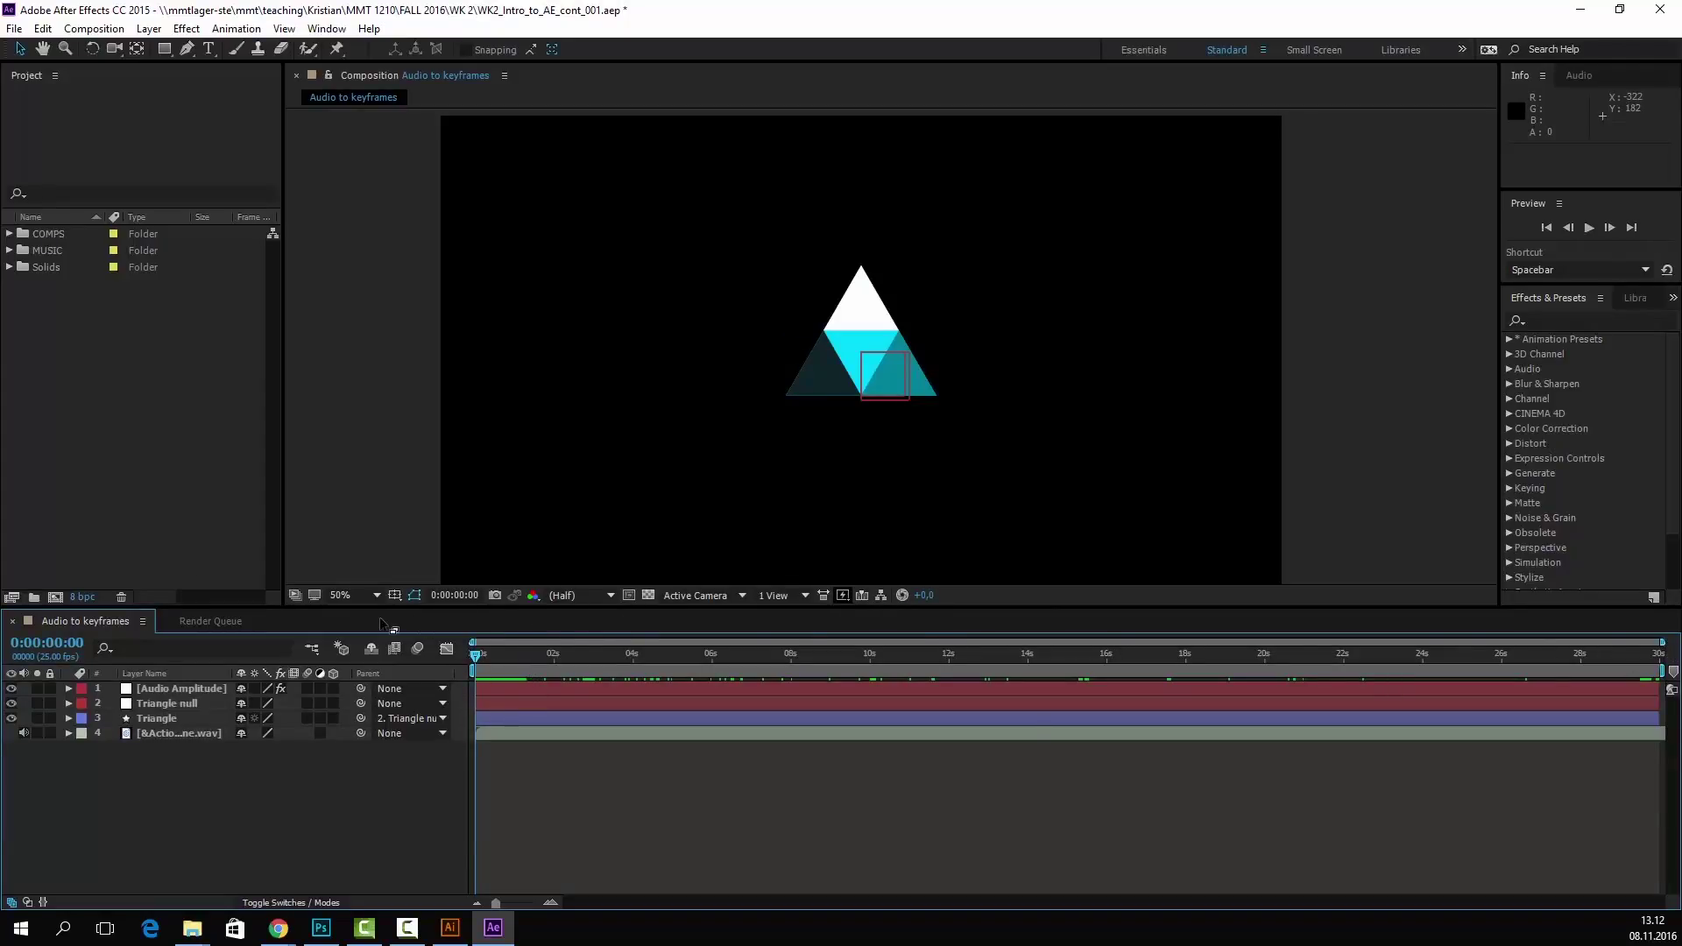
left_click(191, 618)
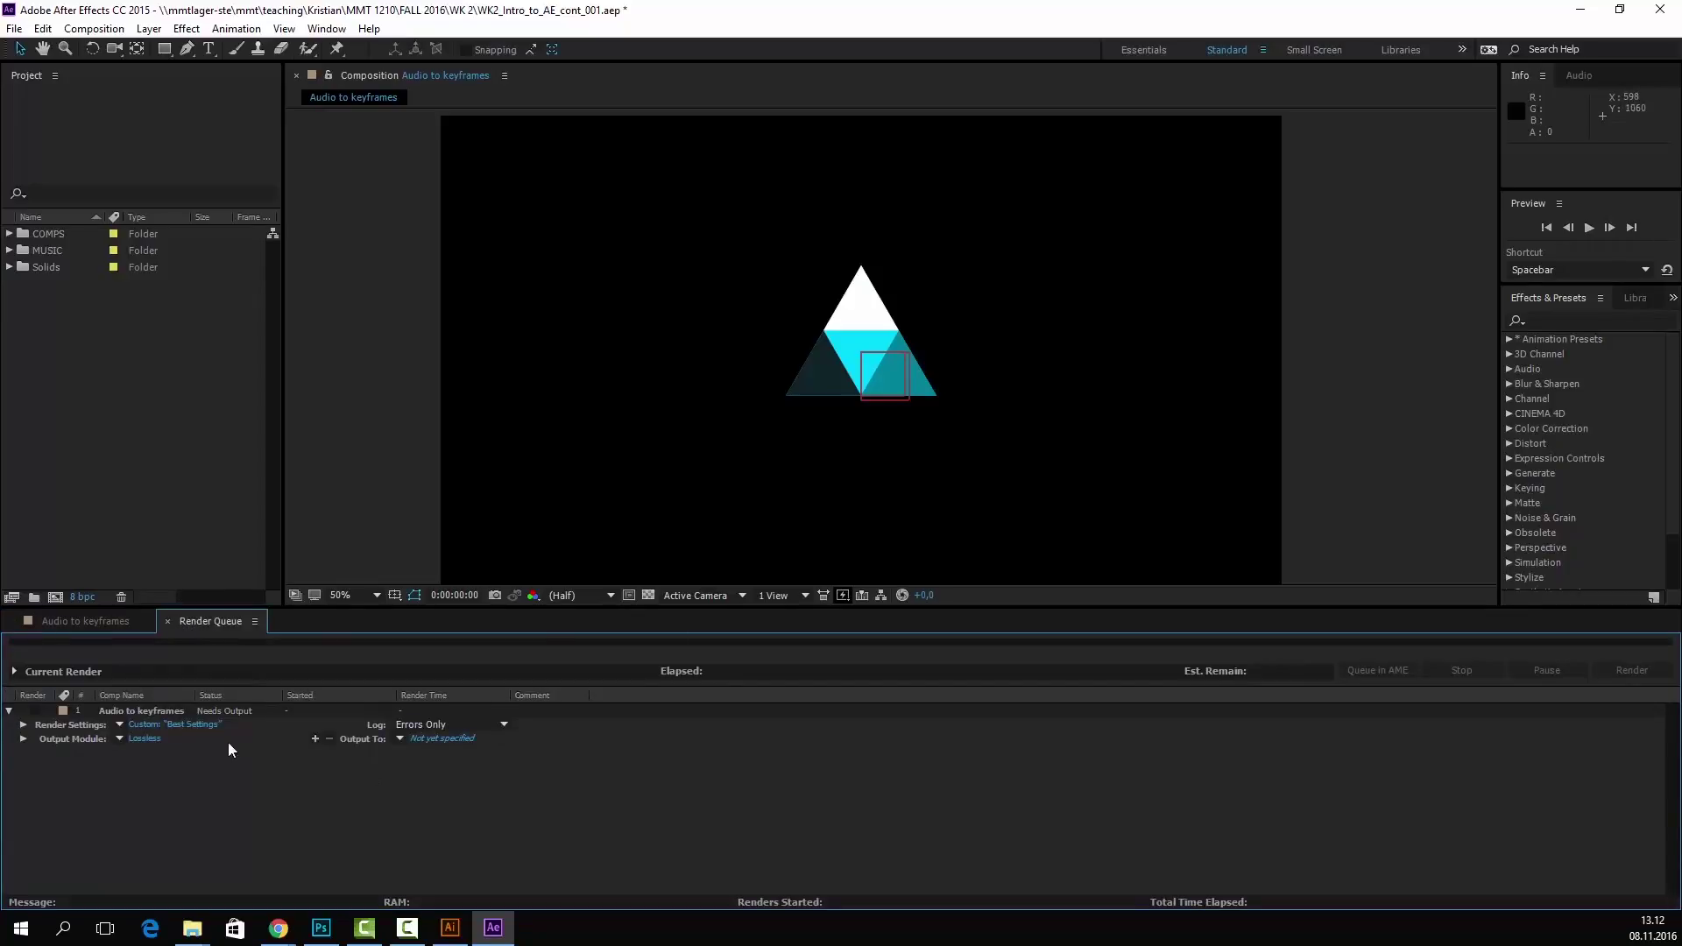
- Set the format in the queued composition's Output Module Settings to QuickTime
left_click(146, 740)
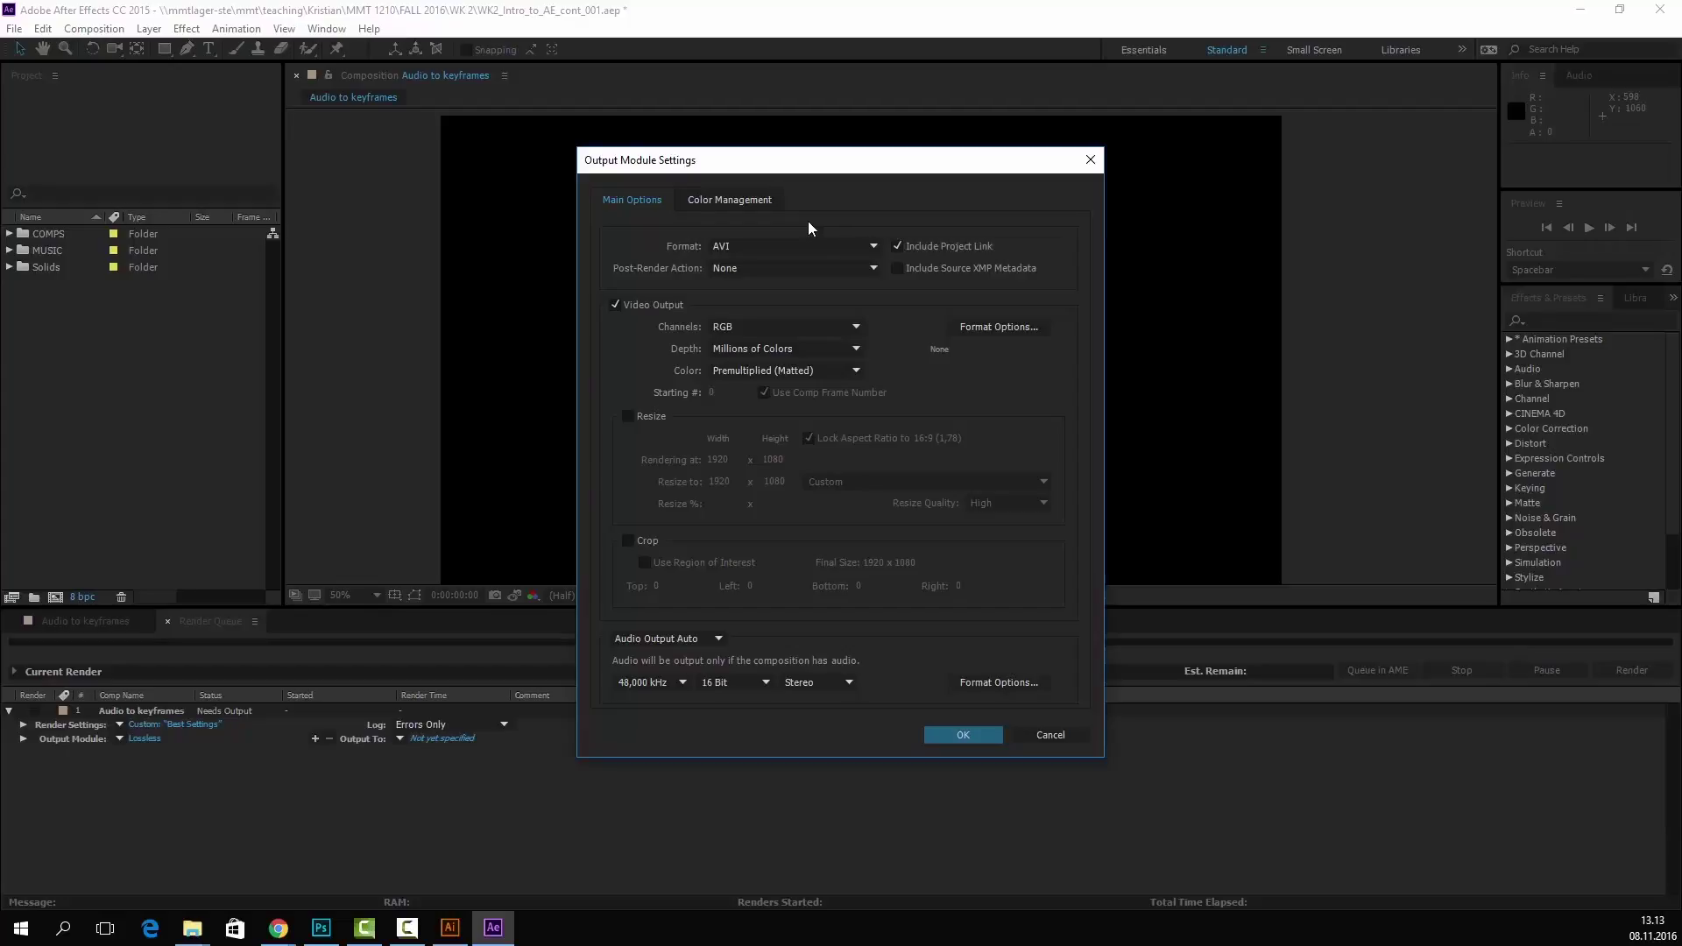
left_click(805, 245)
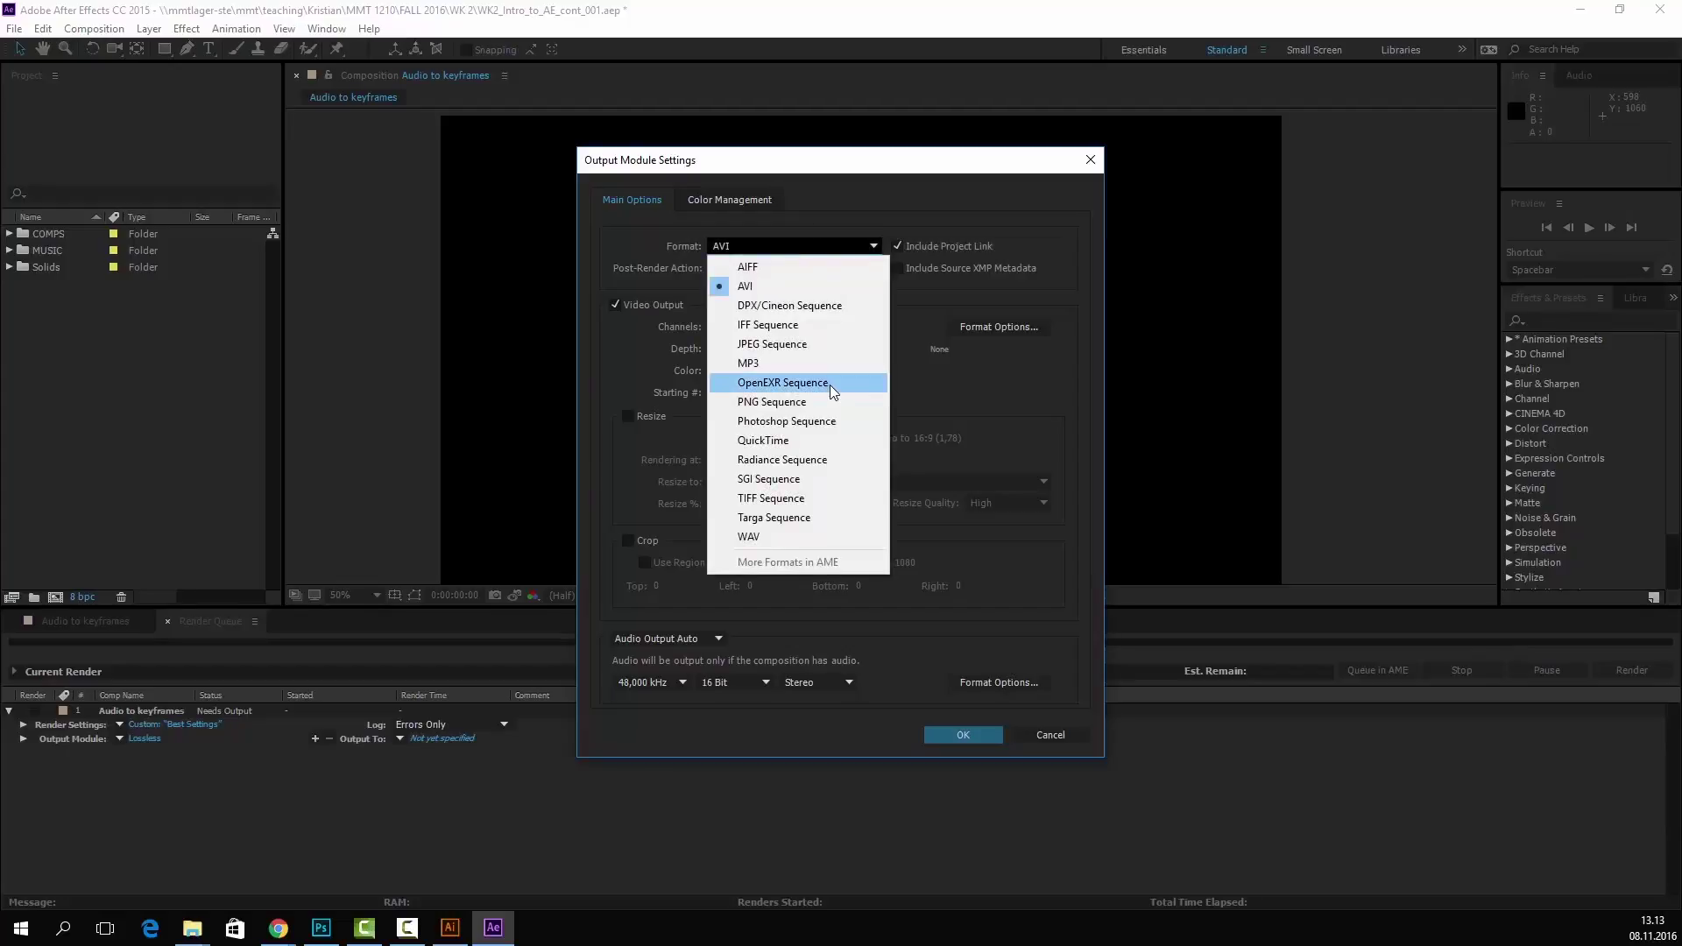
left_click(835, 440)
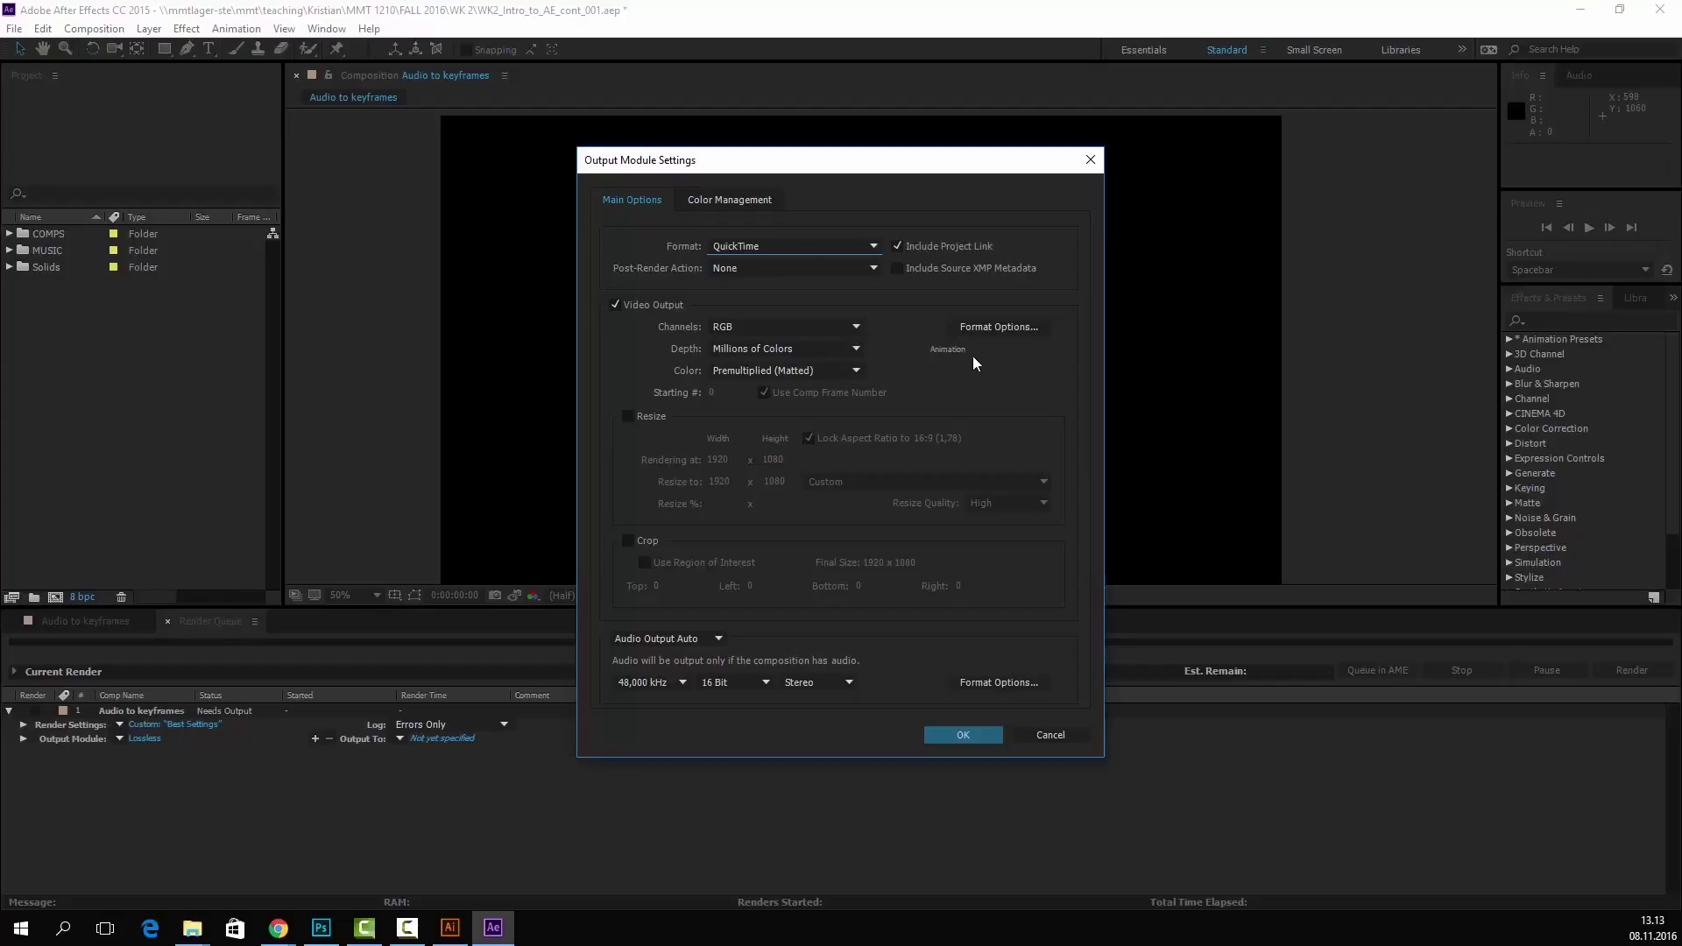
- Set the QuickTime video codec to H.264 in the format options and accept them
left_click(992, 322)
left_click(869, 187)
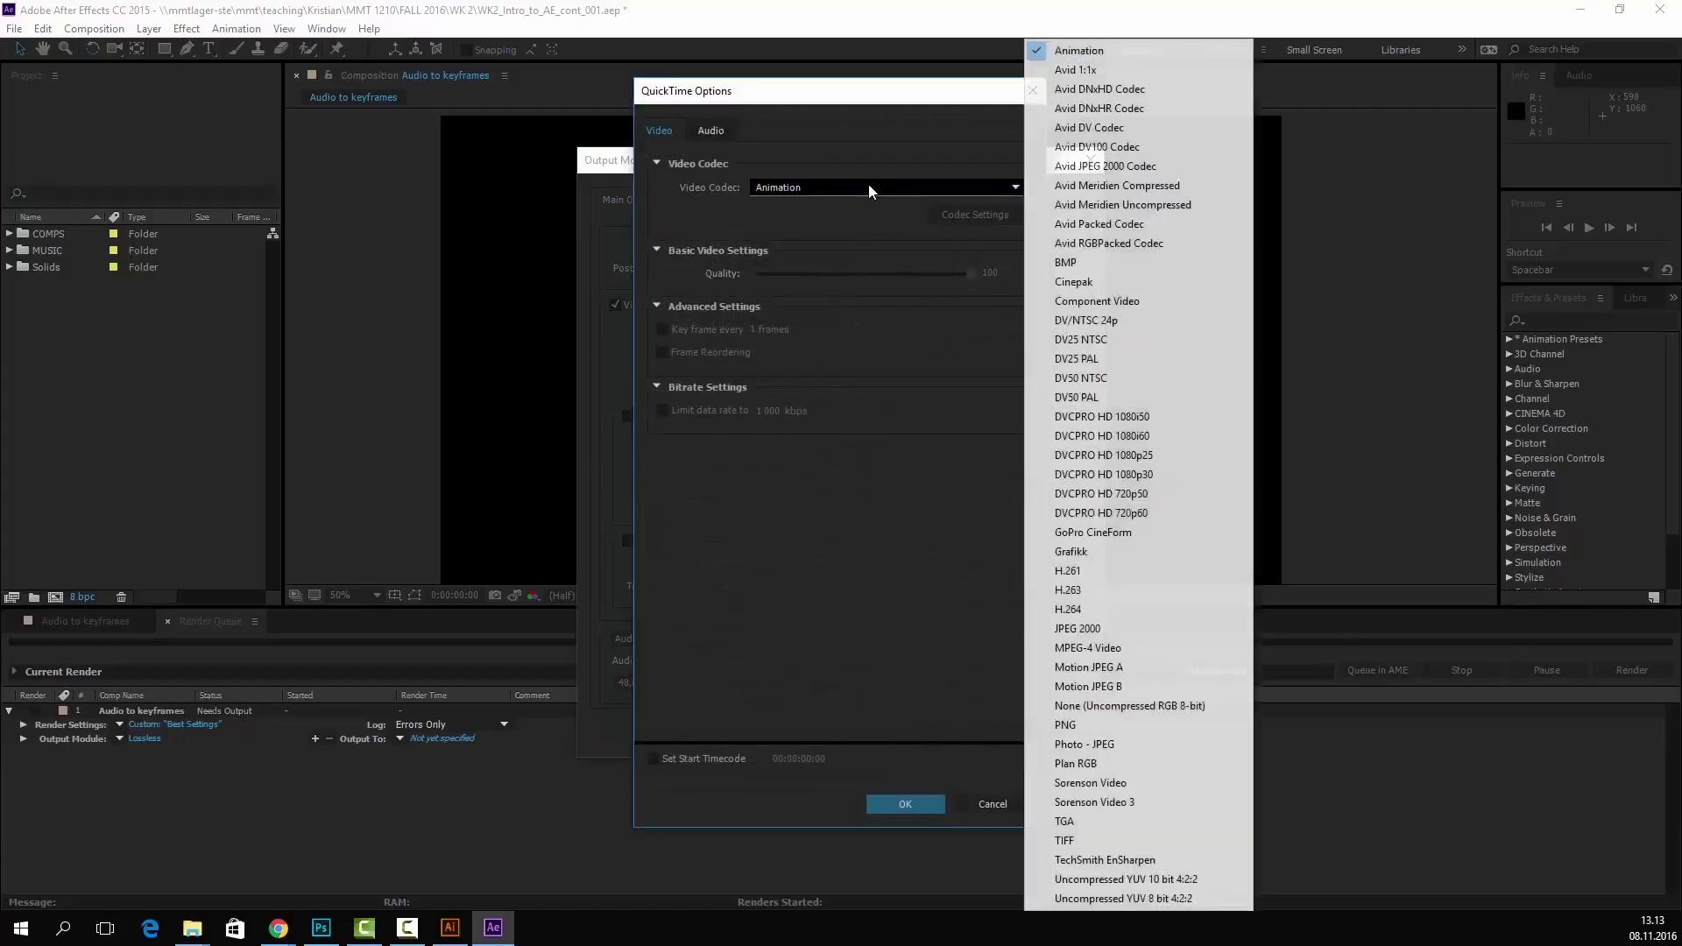
left_click(1146, 608)
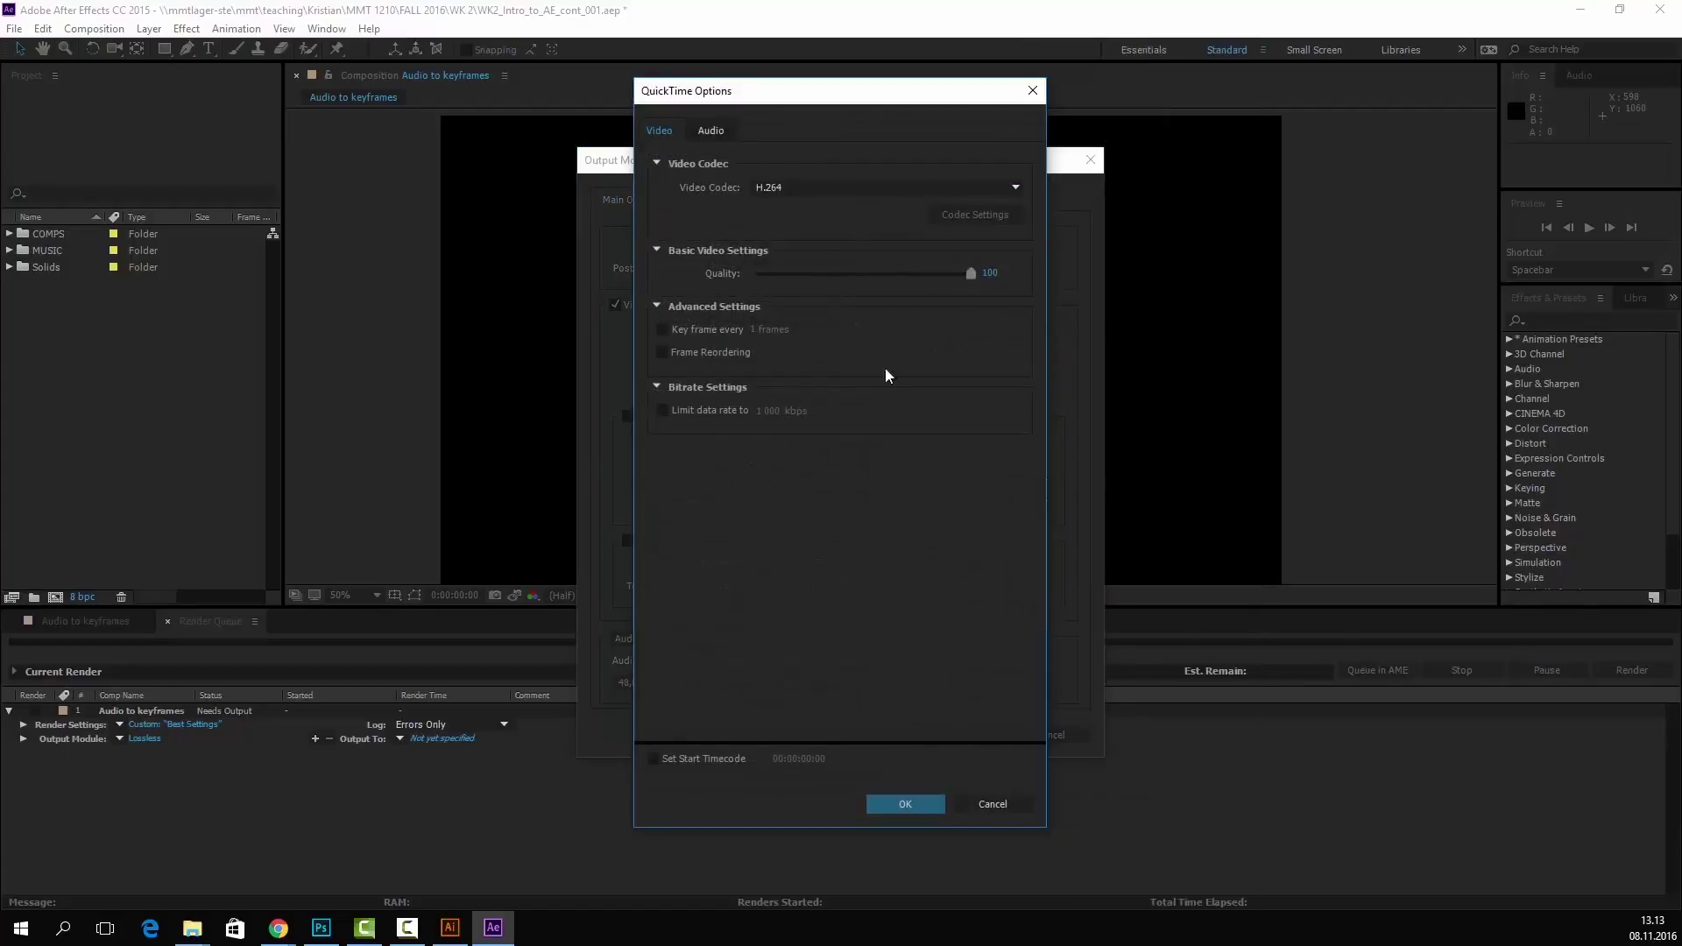
left_click(914, 806)
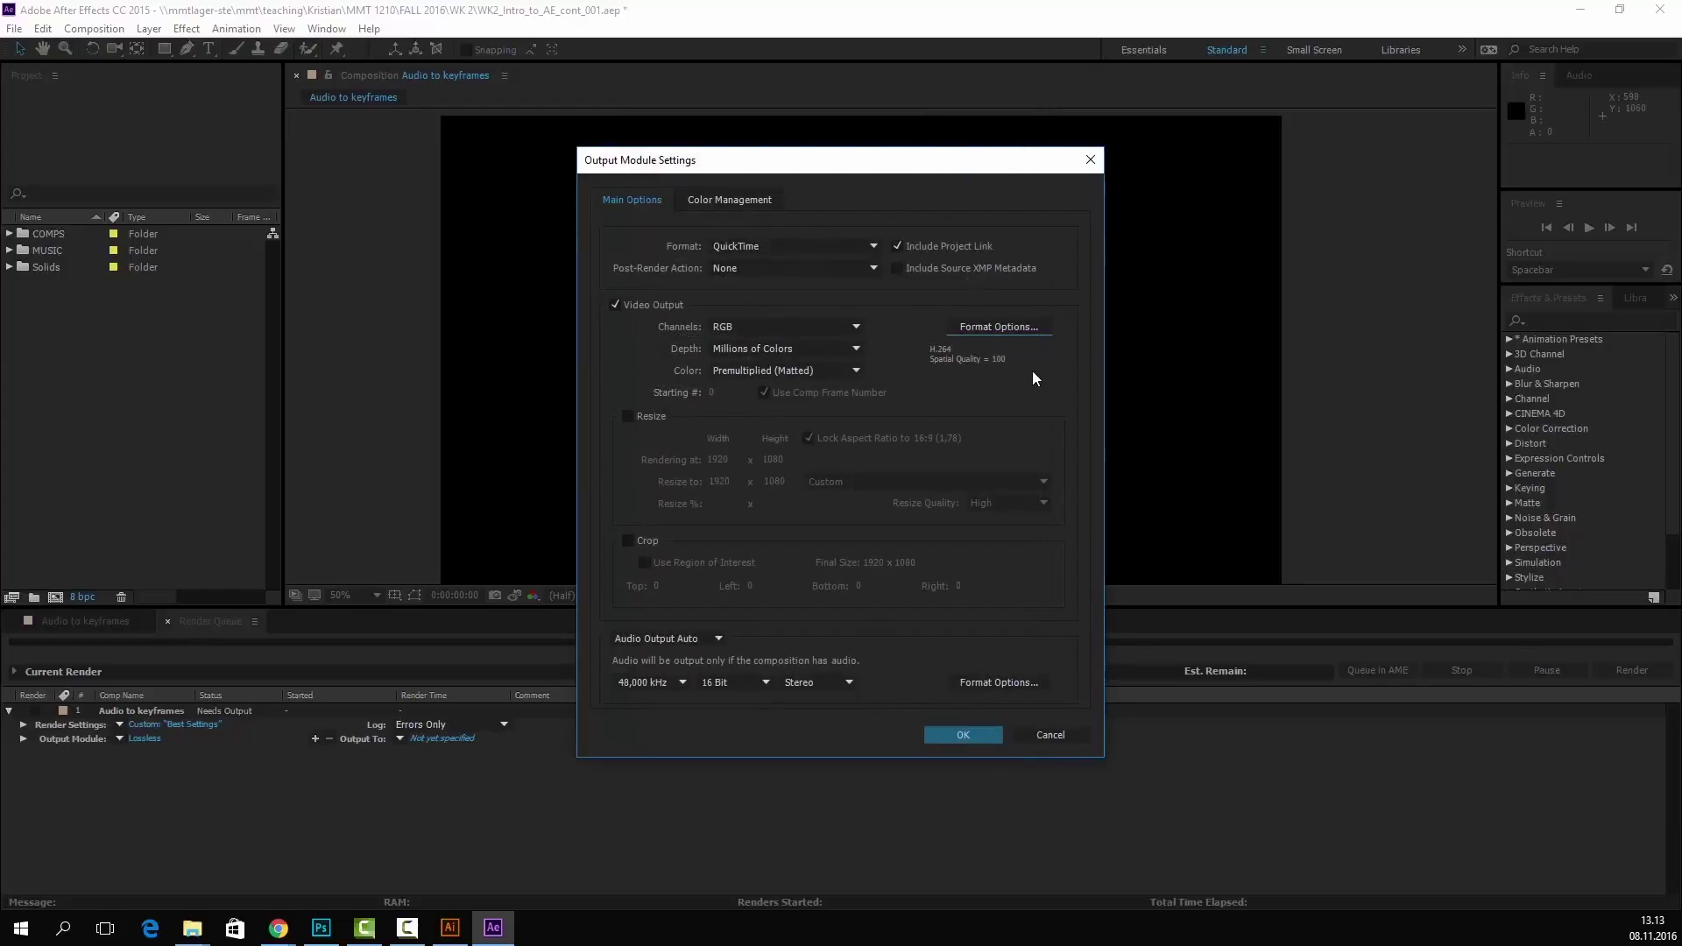
- Review the audio output choices, keep Audio Output Auto, and accept the Output Module Settings
left_click(718, 641)
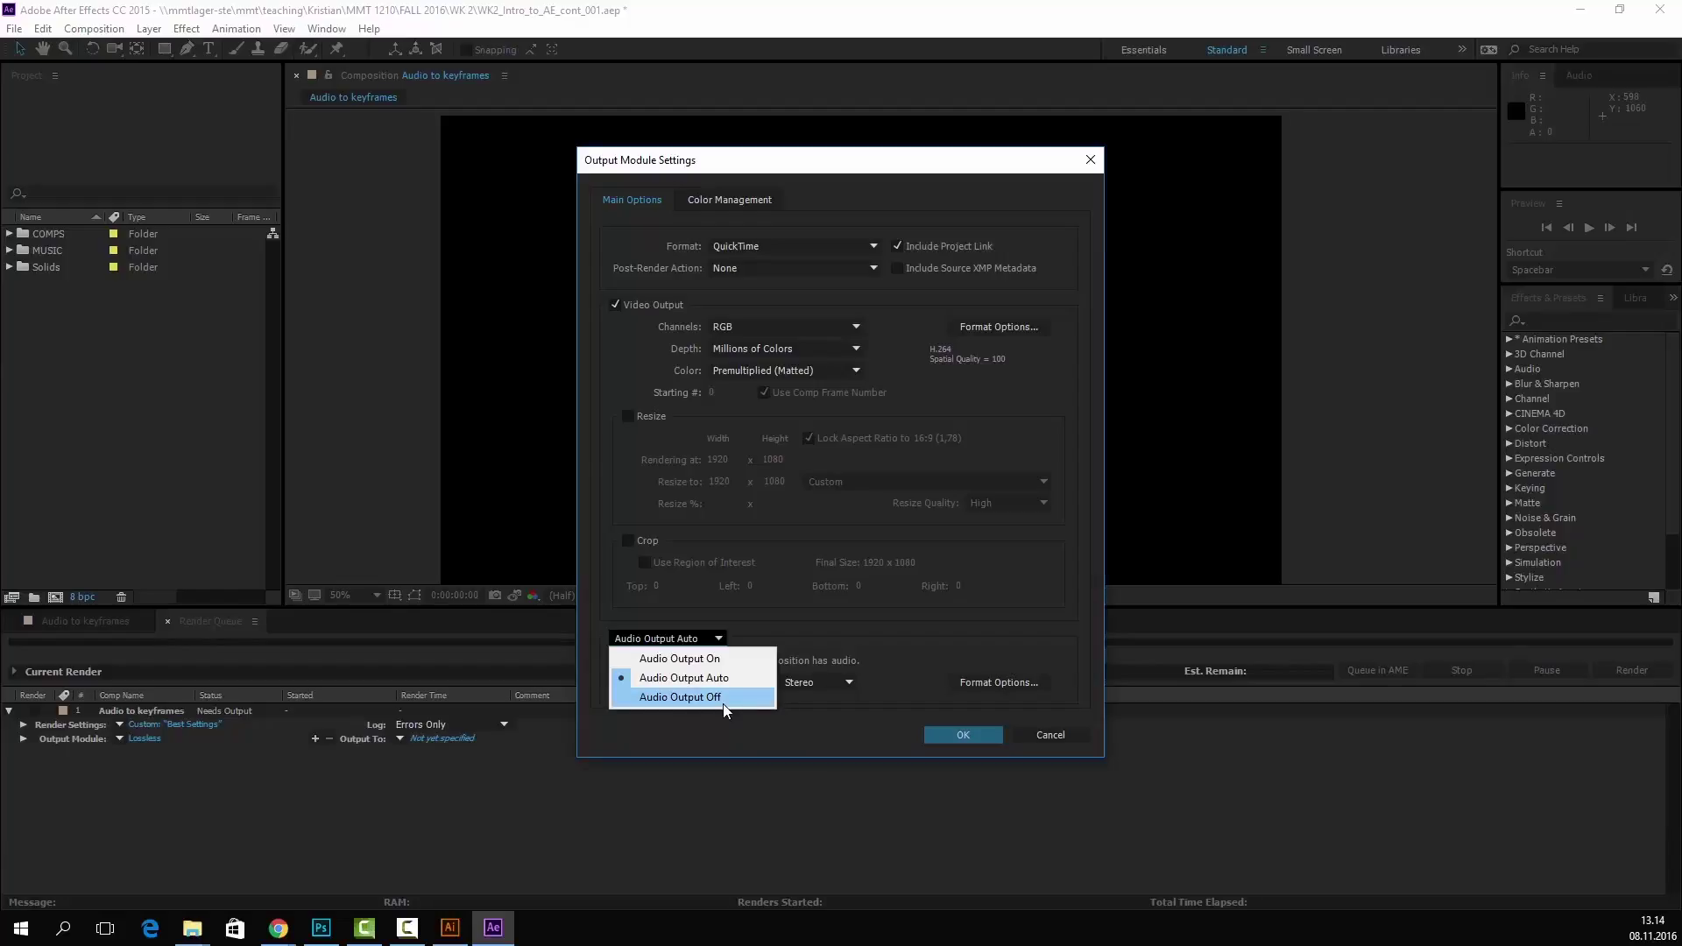
left_click(805, 625)
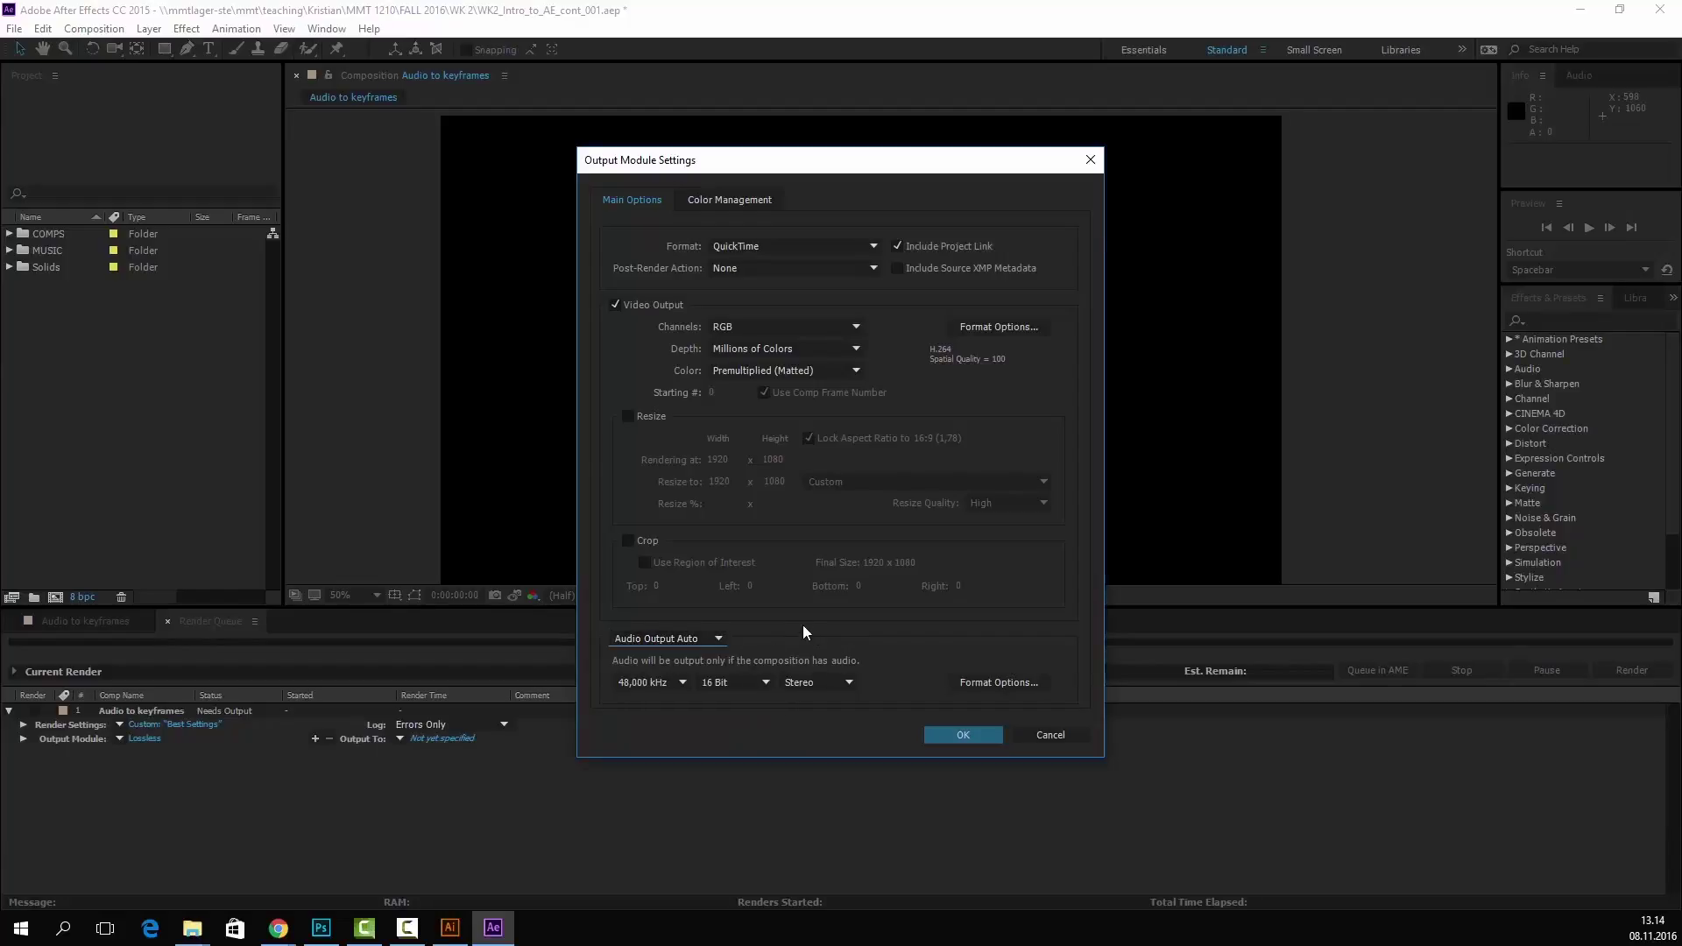
left_click(685, 638)
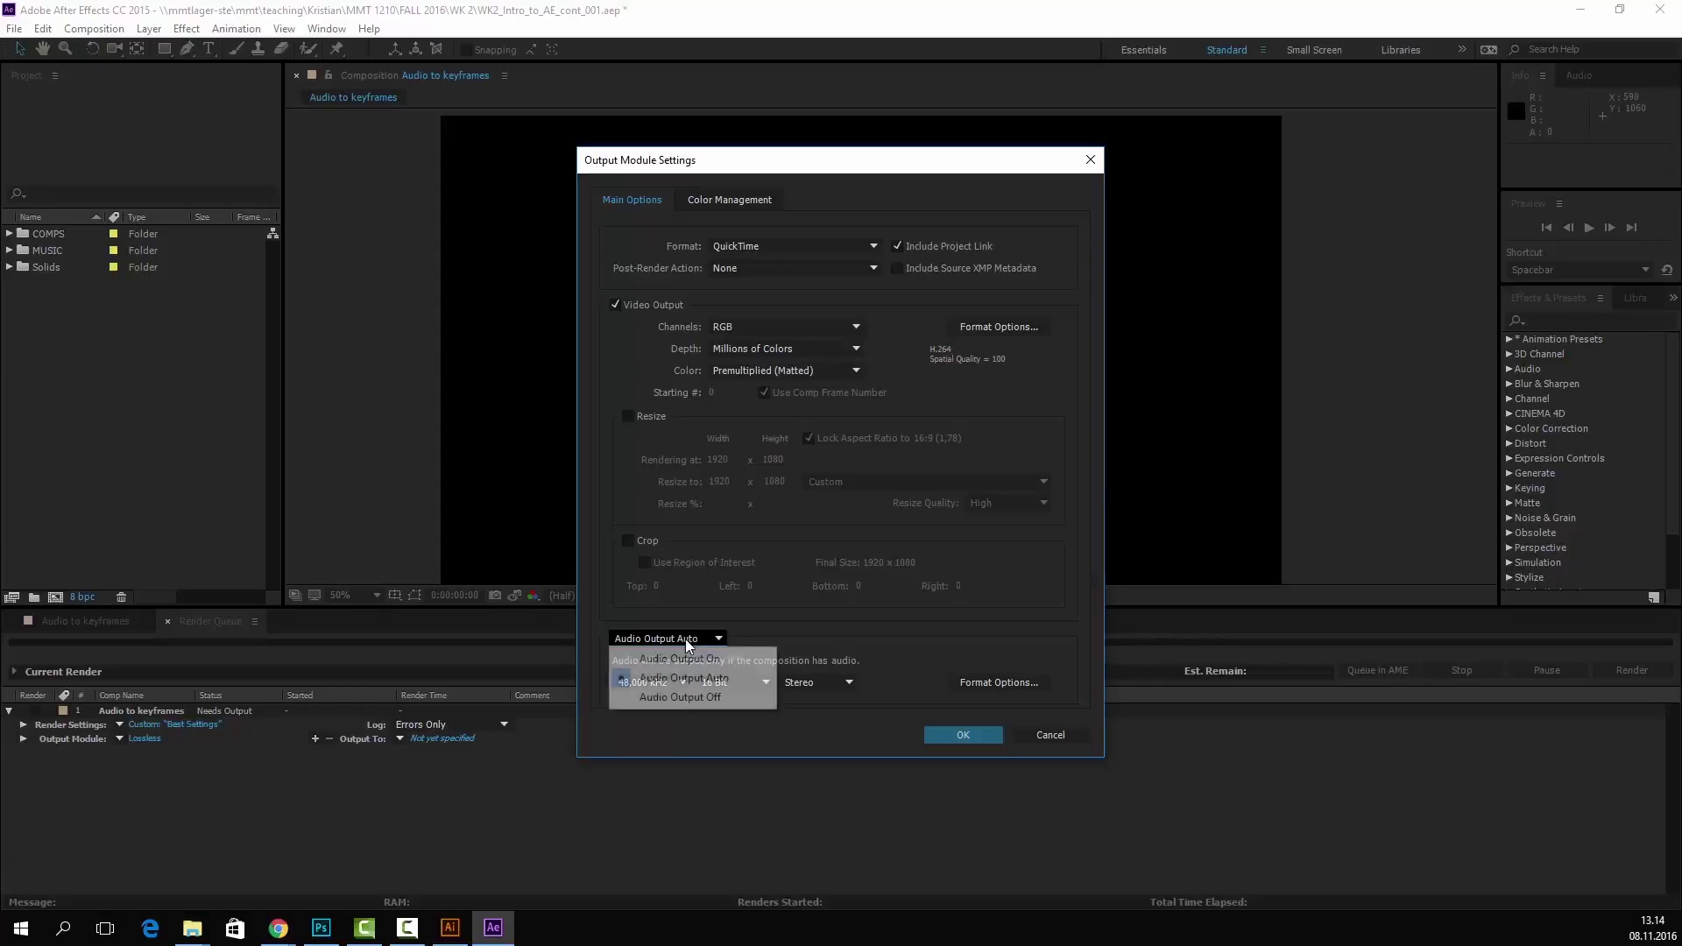
left_click(822, 623)
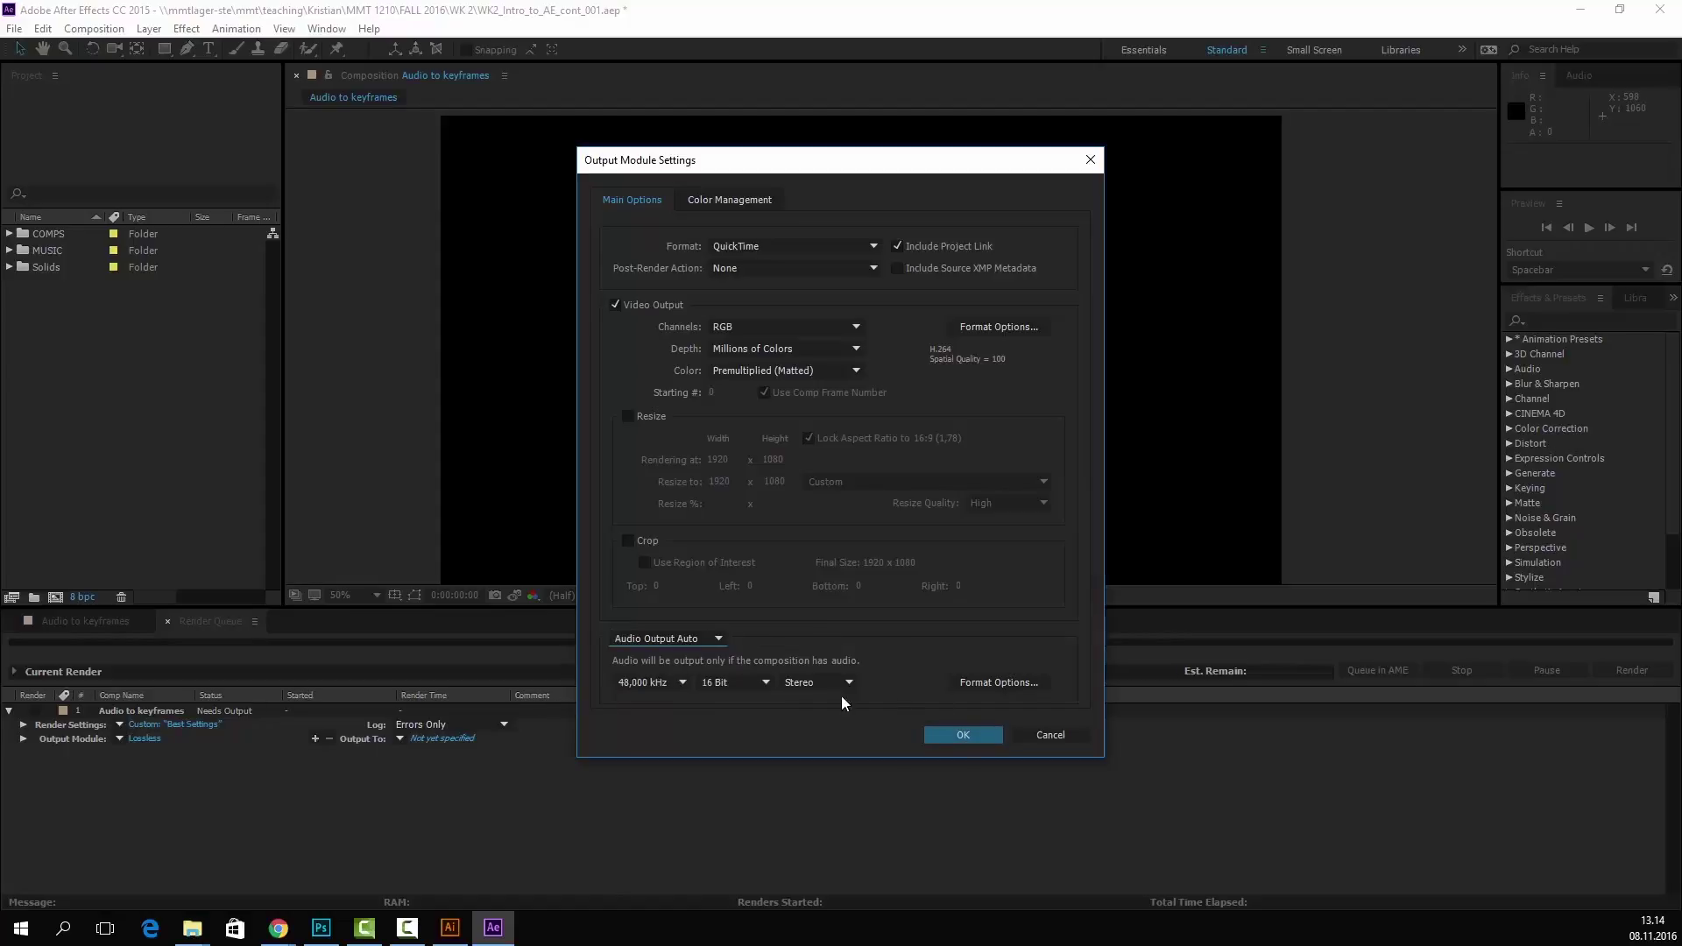
left_click(969, 742)
- Set the queued composition's output destination to the Desktop, keeping the QuickTime file name Audio to keyframes
left_click(472, 738)
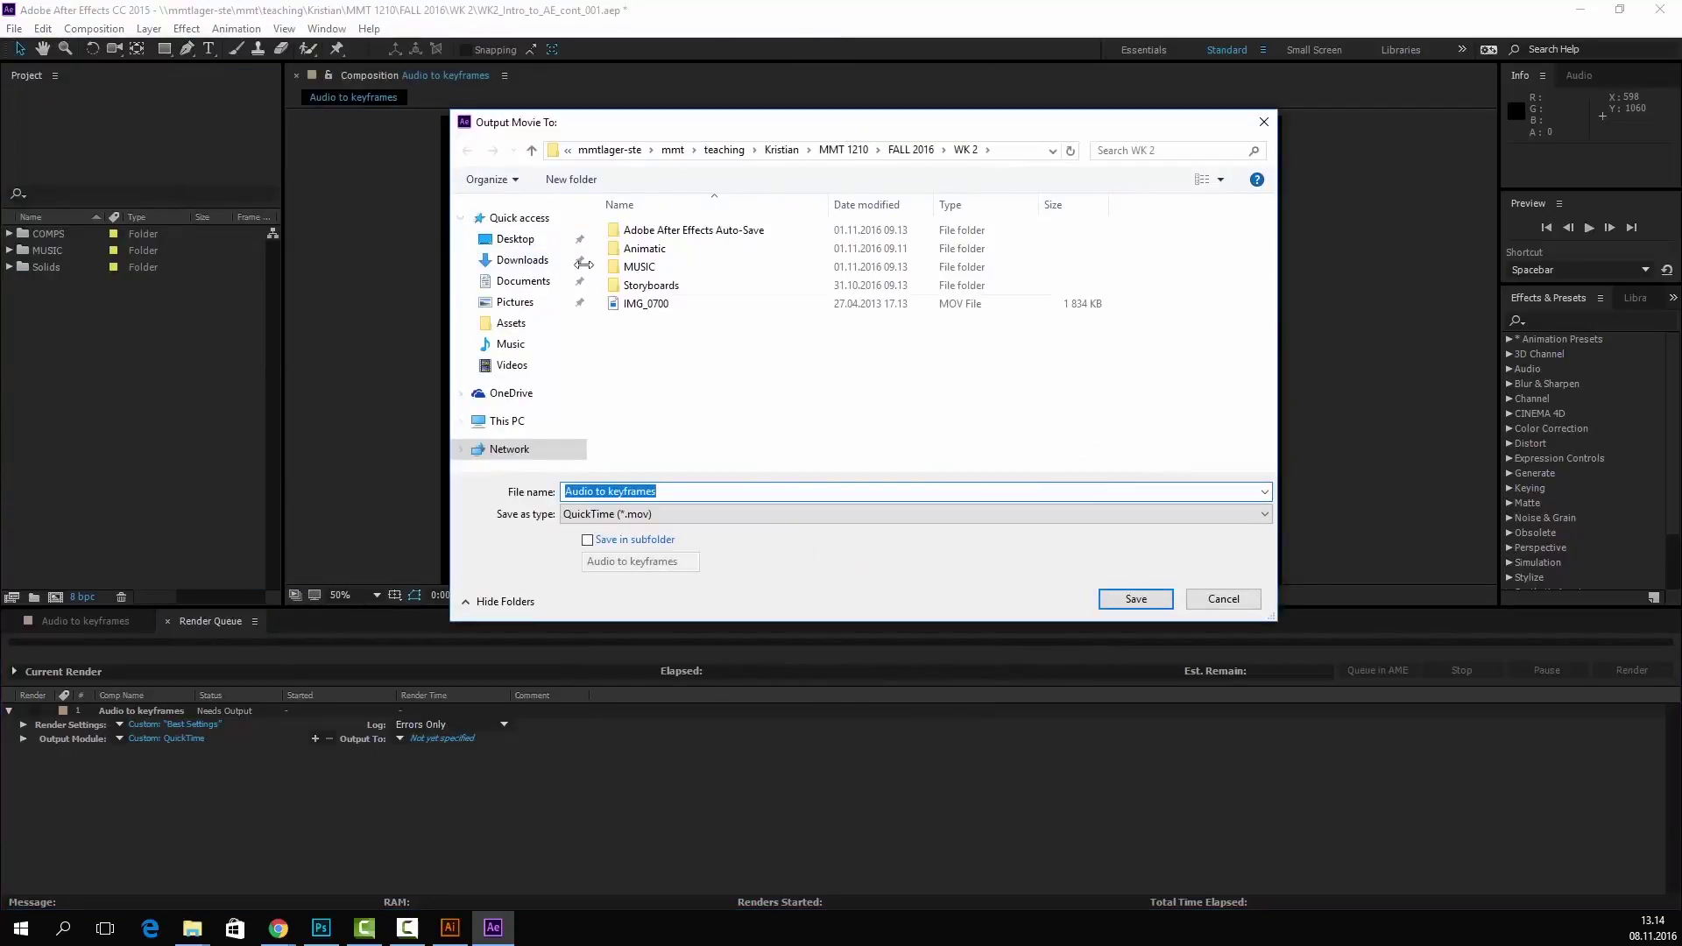
left_click(545, 245)
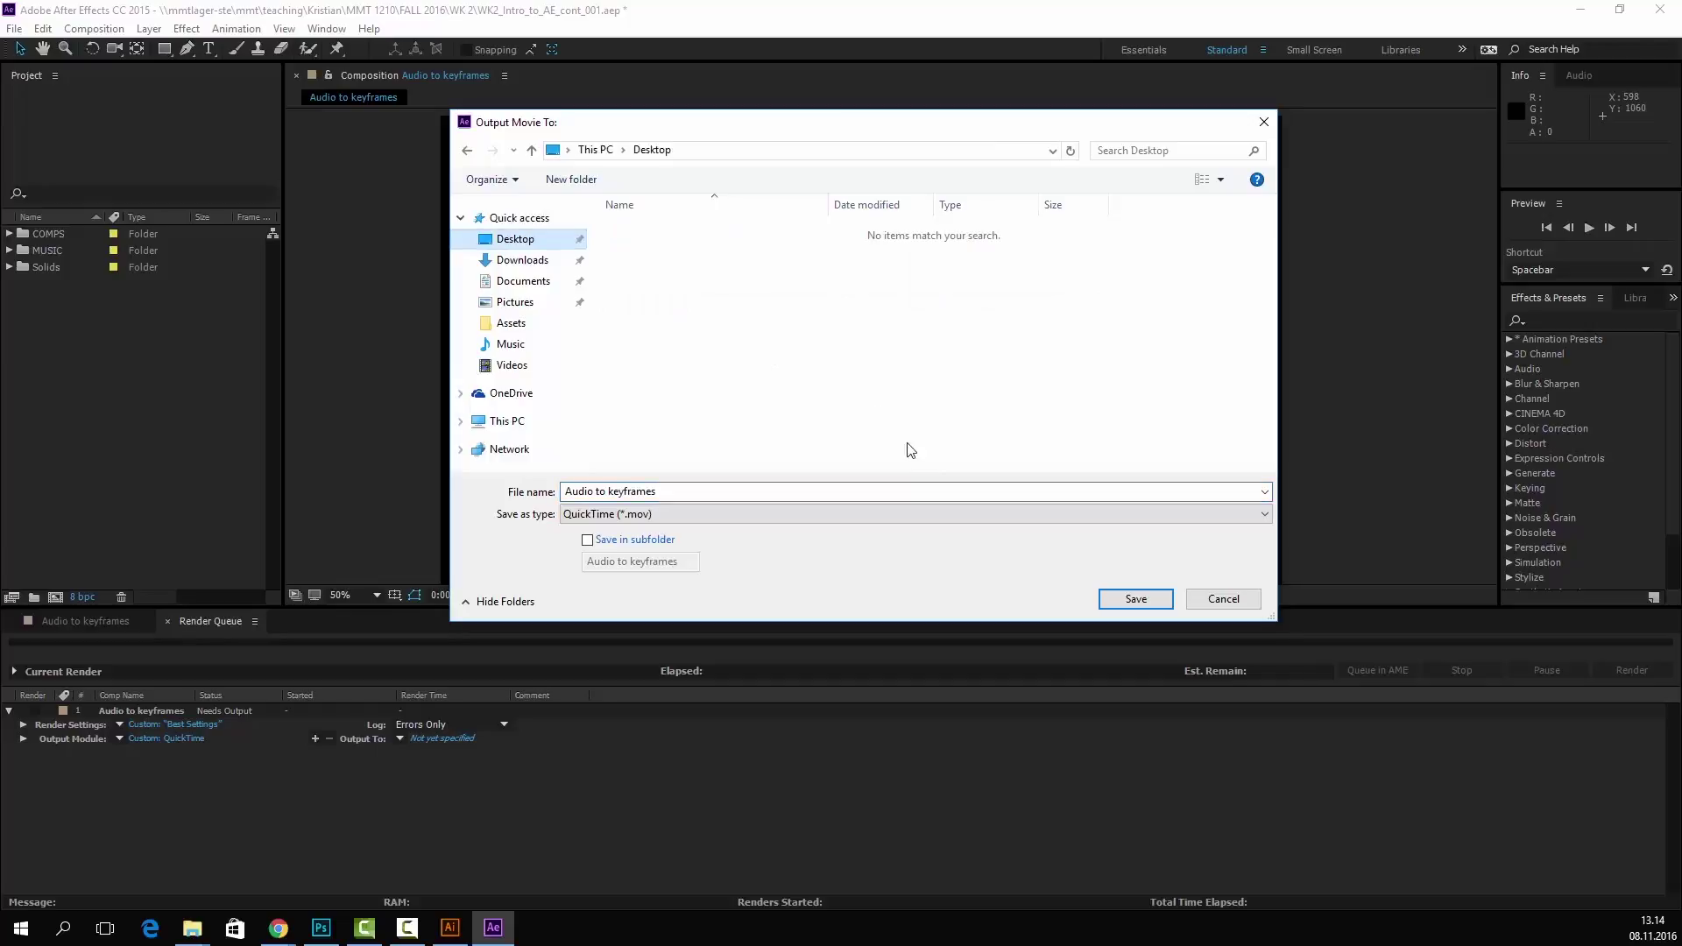
left_click(1136, 599)
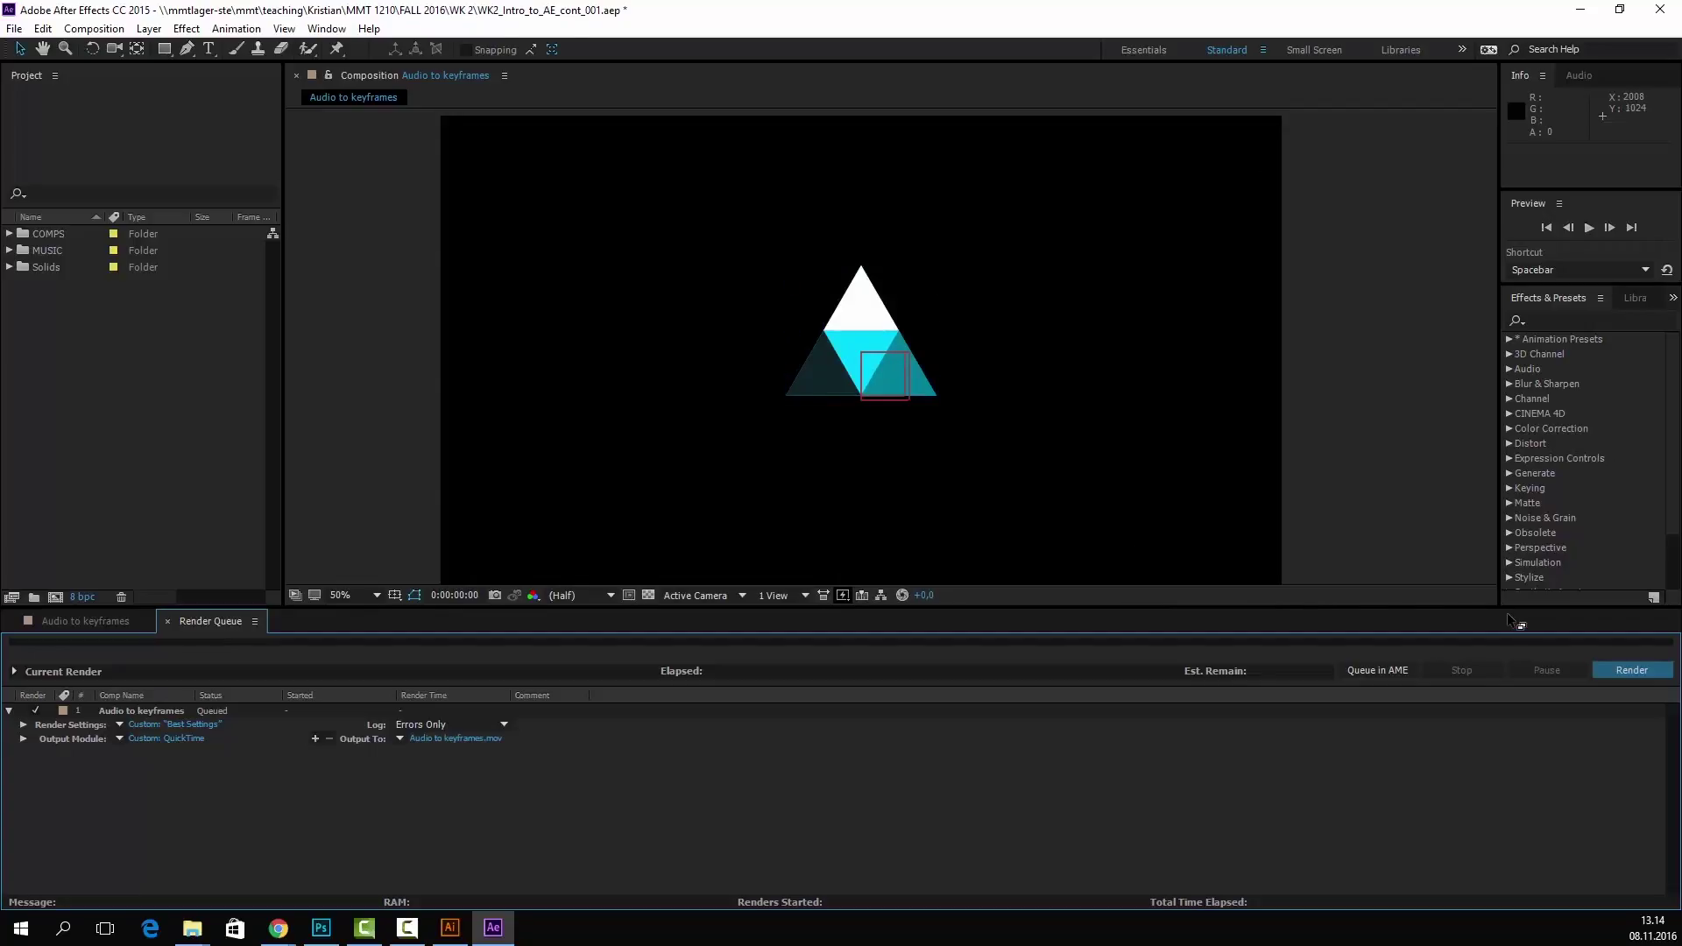
- Render the queued composition and move the rendered movie's player window away from the composition view
left_click(1632, 670)
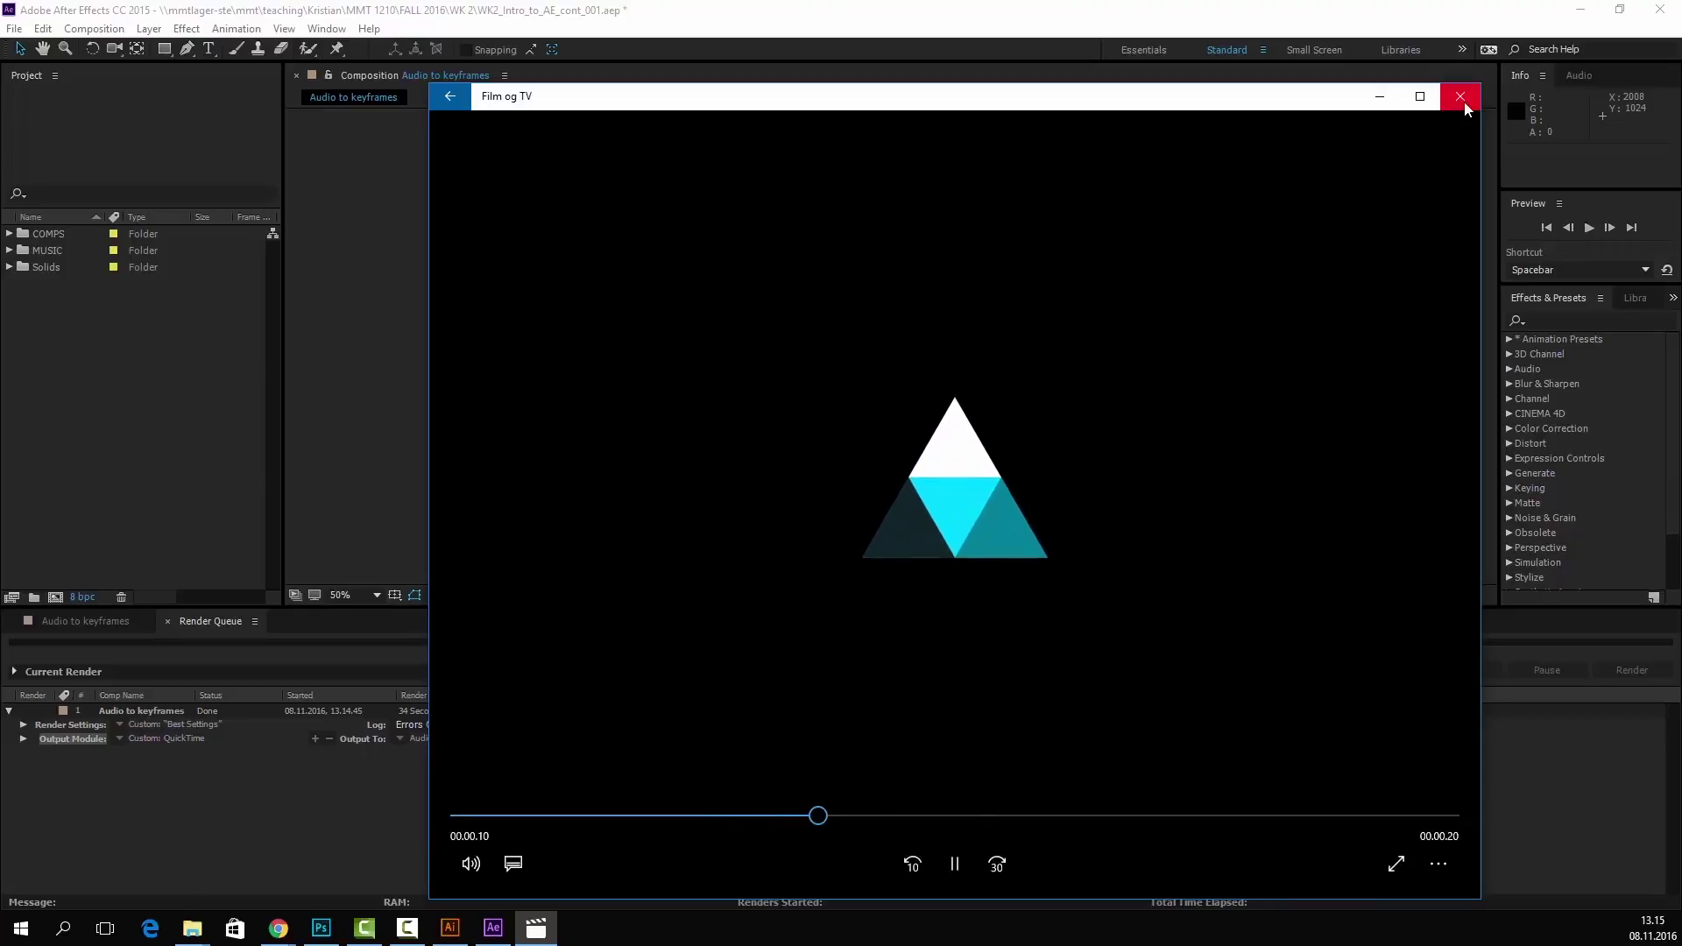
left_click_drag(1215, 94, 0, 112)
left_click(875, 314)
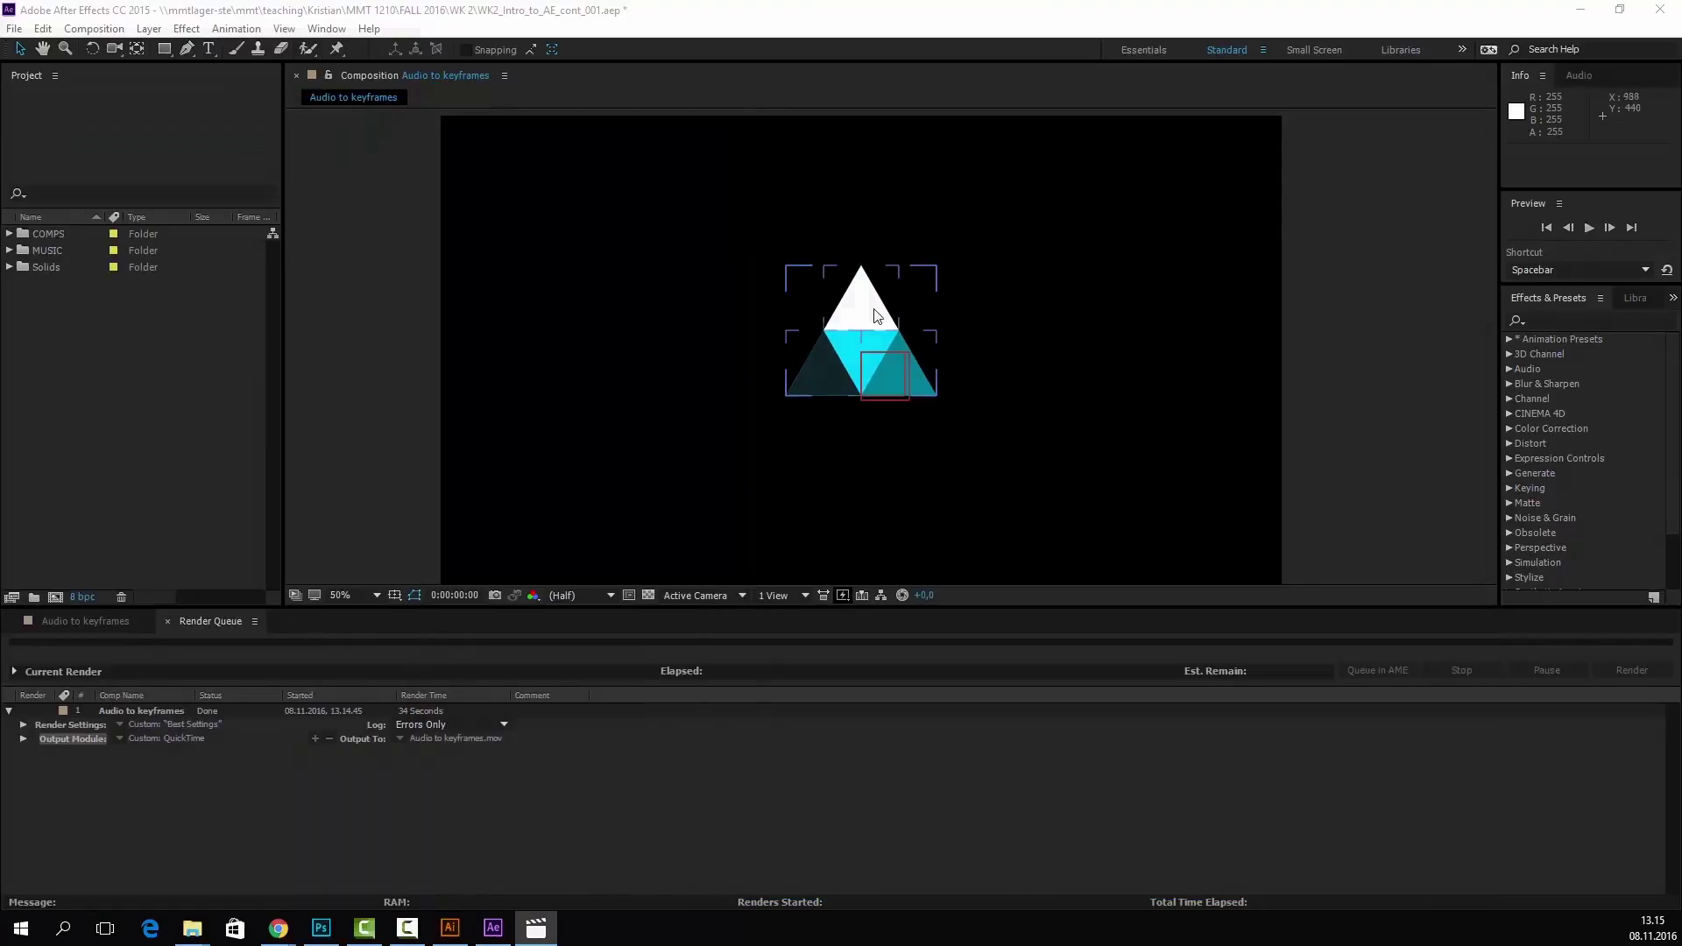